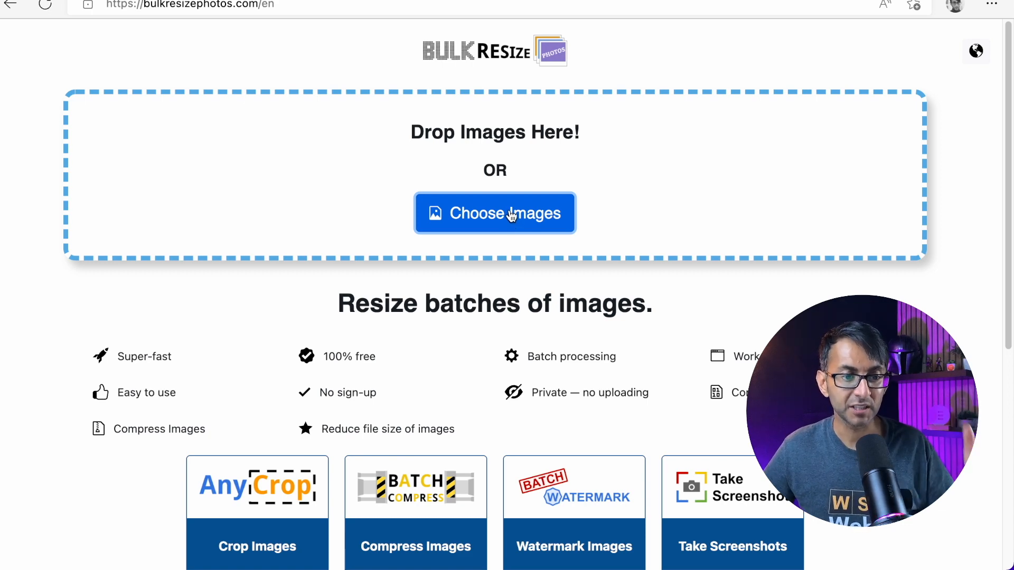
Step: Choose the PNG images in the Box and Copy of Box folders of Downloads for bulk resizing
click(542, 208)
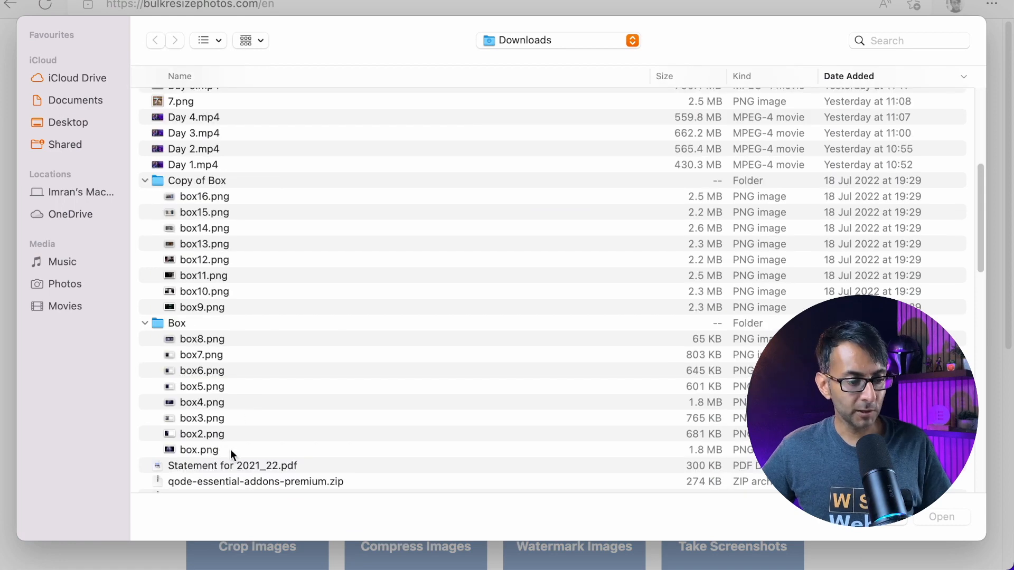
click(231, 449)
shift+click(228, 344)
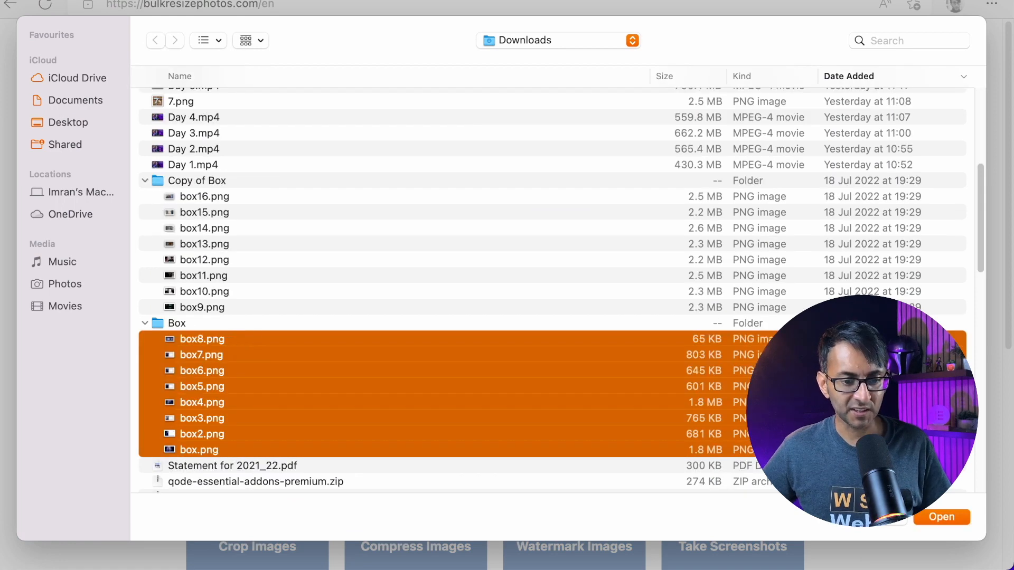
super+click(230, 305)
super+click(232, 289)
key(Return)
Step: Convert the chosen images to WEBP at 100% of their original dimensions
click(482, 142)
text(10050)
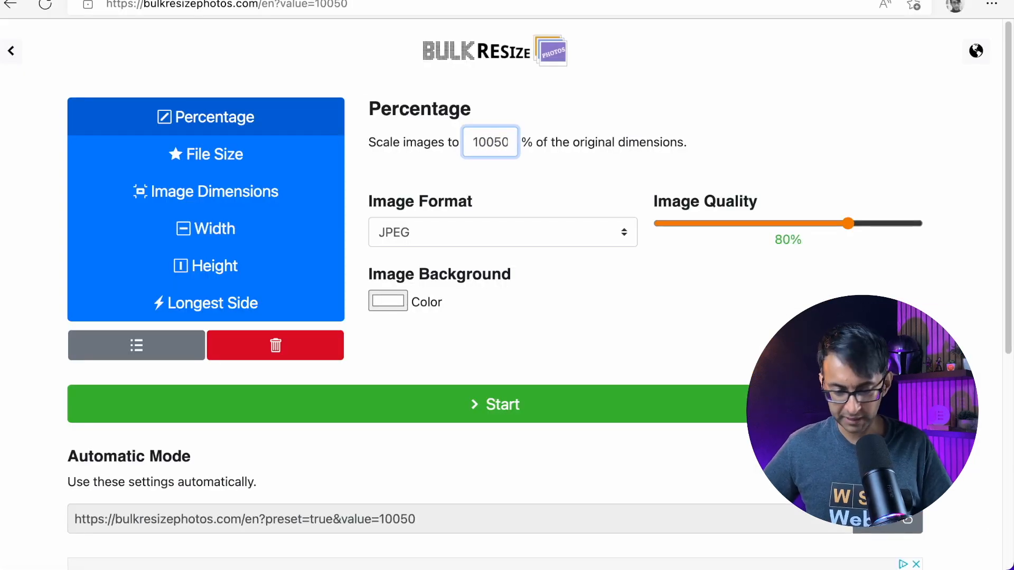
key(Delete)
key(Delete)
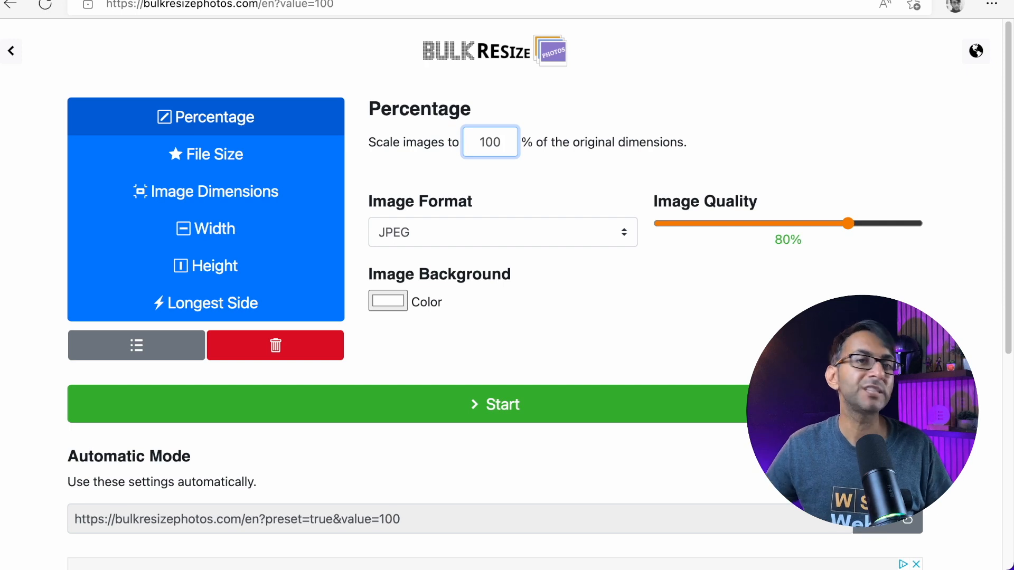
key(Tab)
click(477, 246)
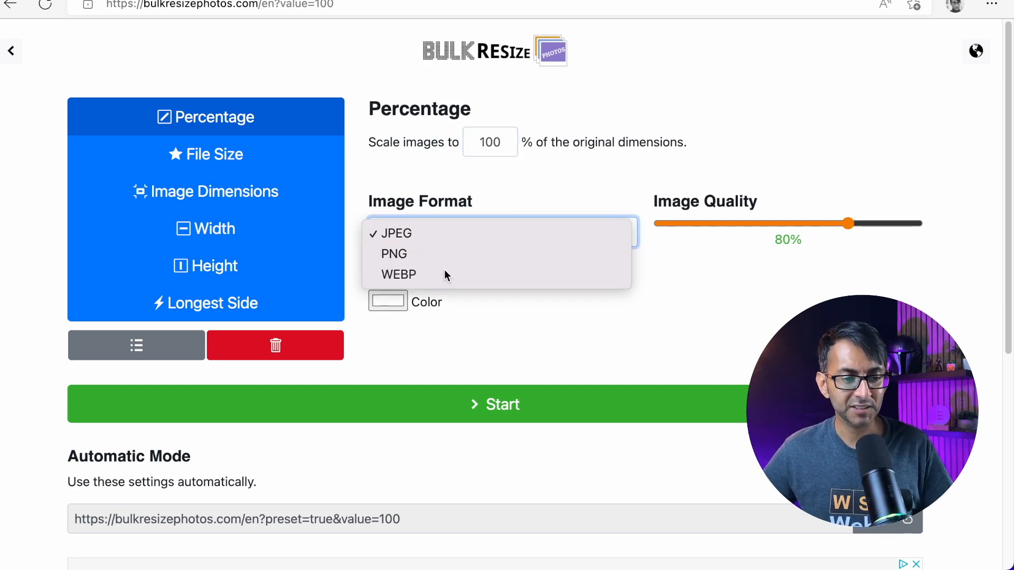
click(445, 272)
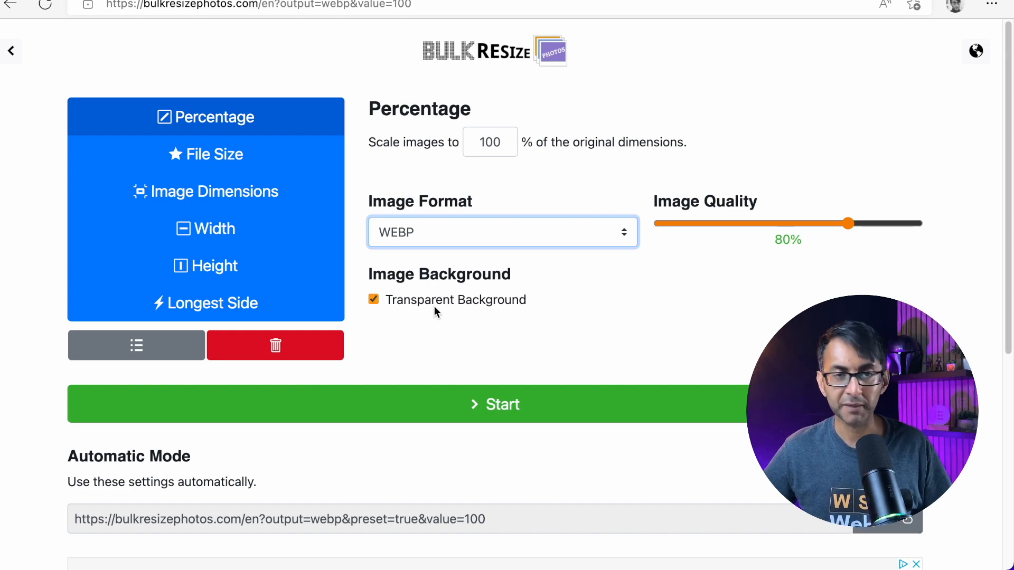
click(536, 413)
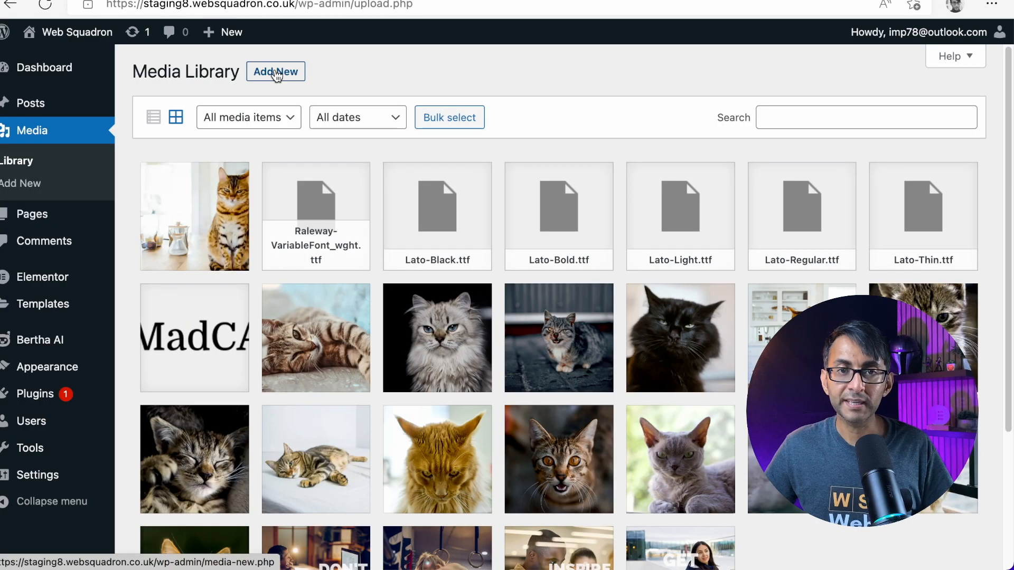
Step: Upload the converted boxing images to the WordPress Media Library
click(275, 71)
click(543, 195)
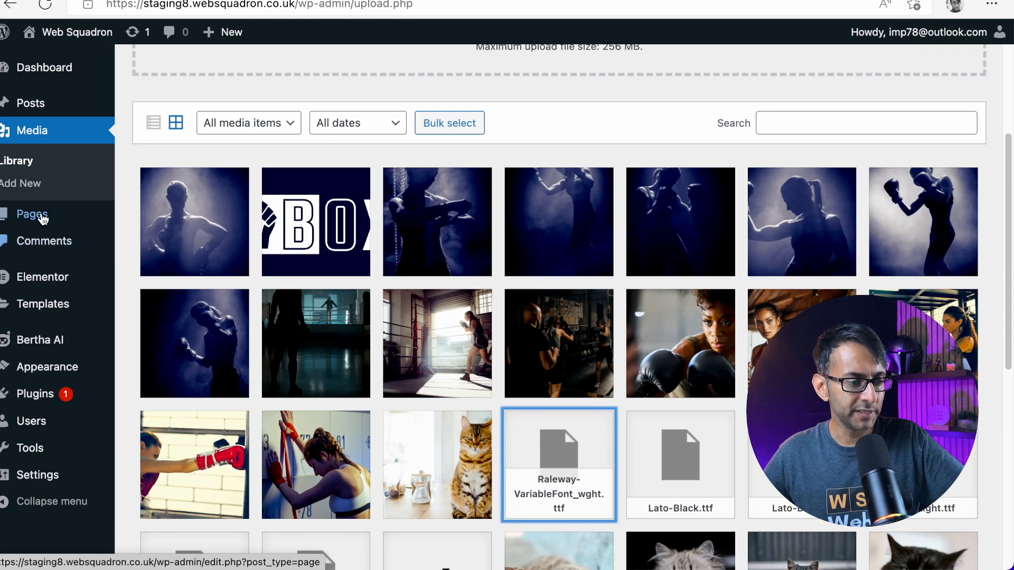
Step: Create a new page titled "Boxing" and open it for editing with Elementor
mouse_move(41, 215)
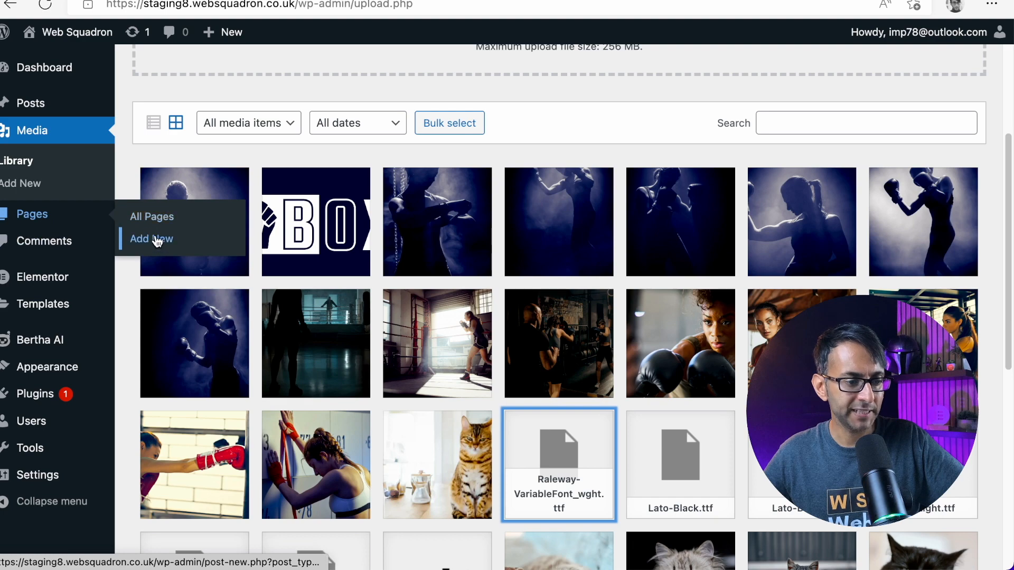
click(151, 239)
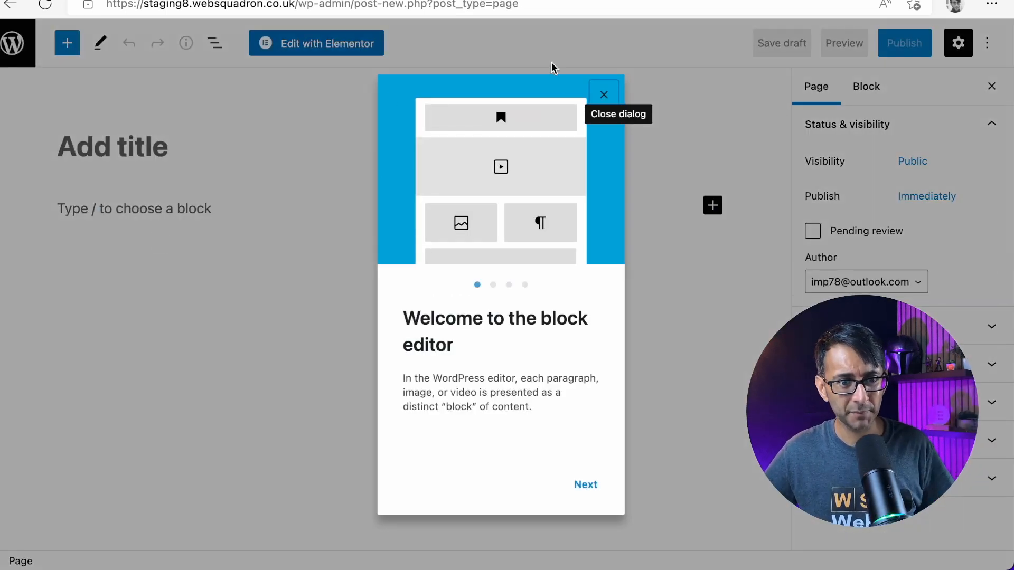
click(604, 94)
click(115, 144)
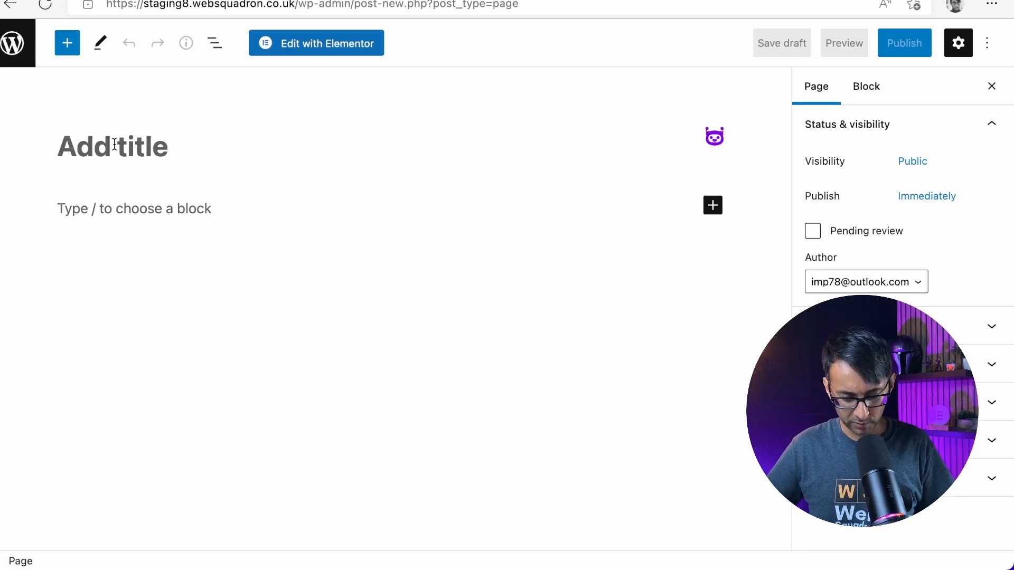
text(Home Boxing)
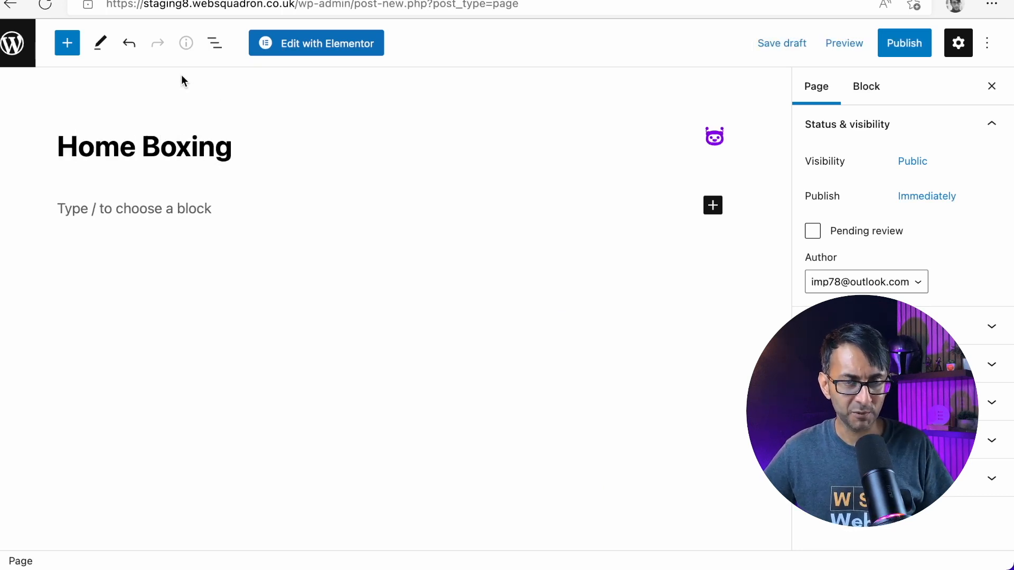
double_click(98, 144)
key(BackSpace)
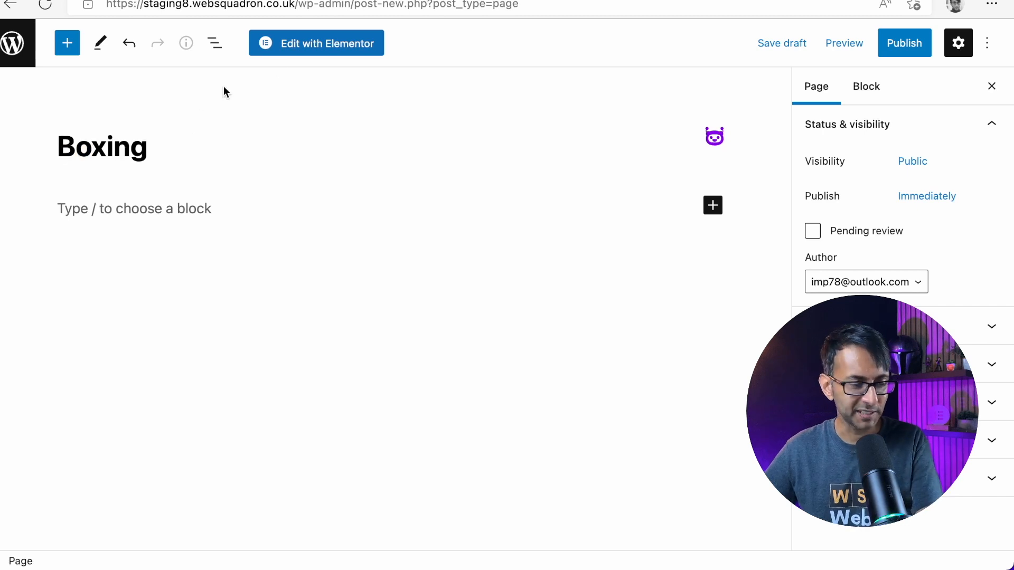
click(346, 42)
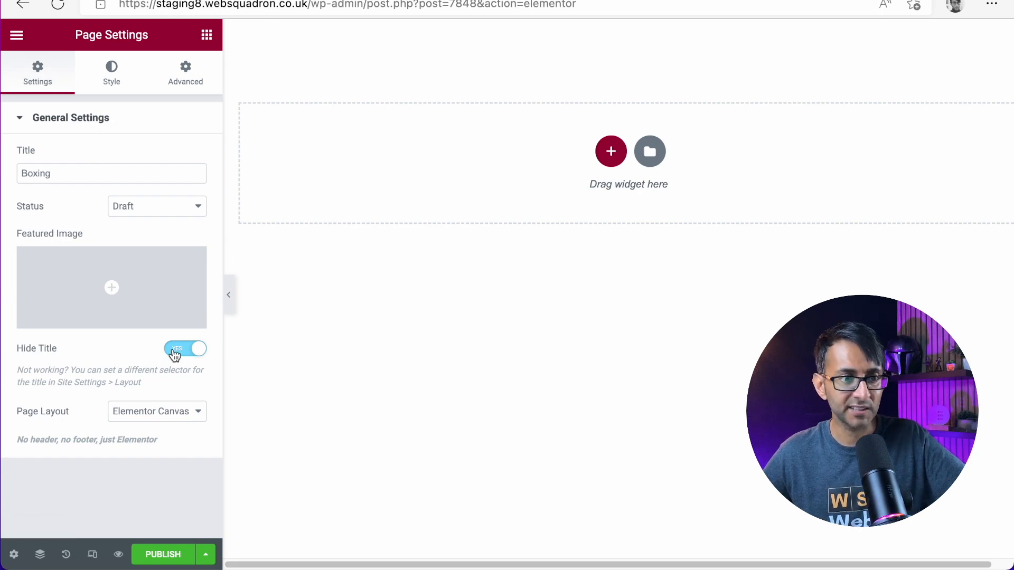
Step: Try the Default page layout and switch the page back to Elementor Canvas
click(160, 420)
click(170, 397)
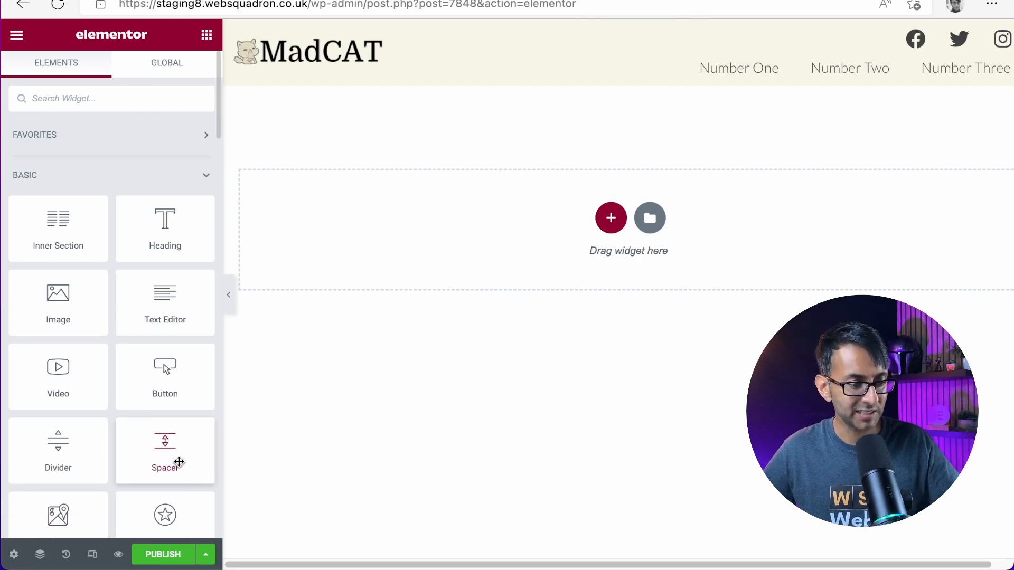
click(13, 554)
click(168, 416)
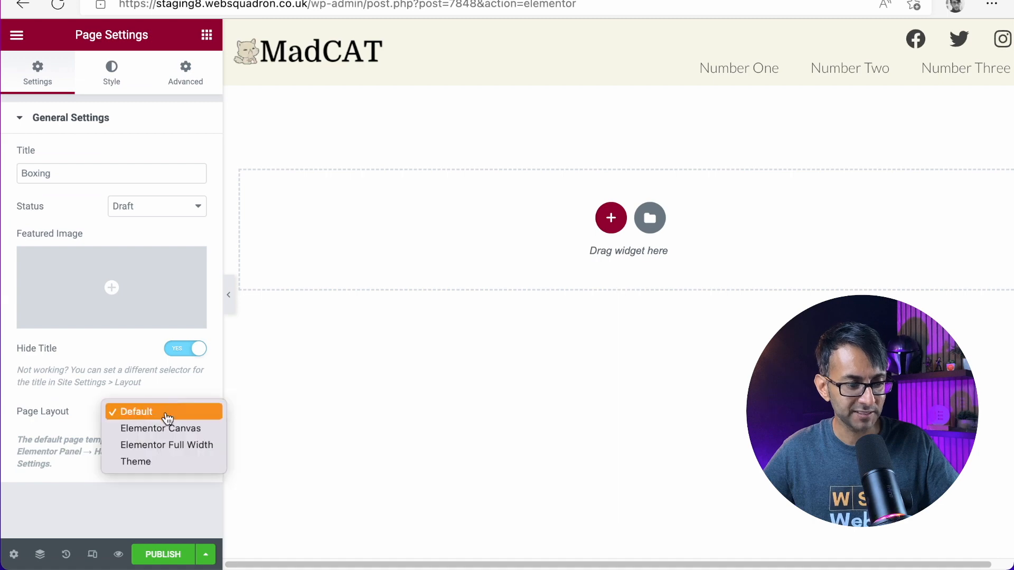
click(153, 428)
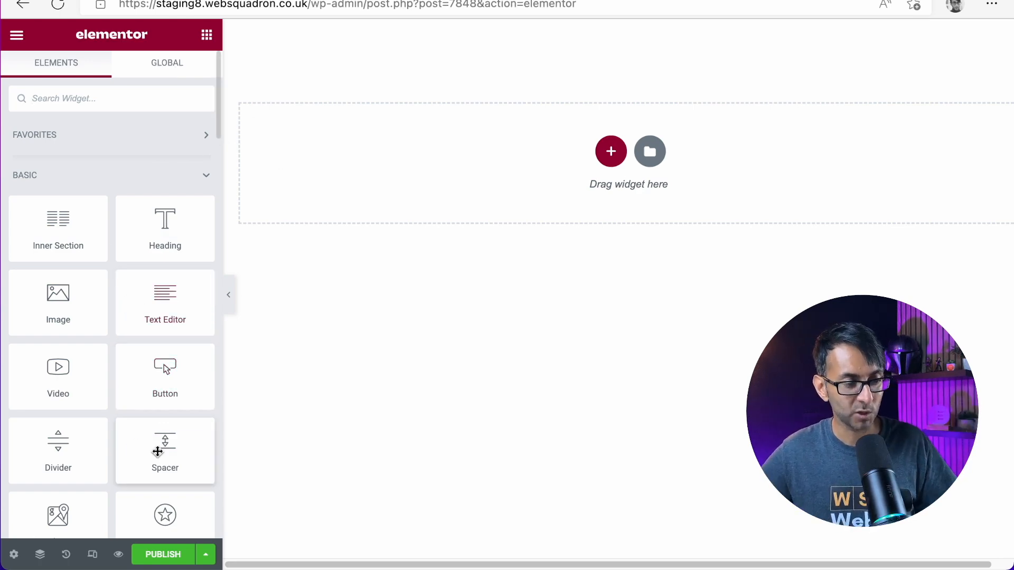
Step: Add four blue-toned custom global colors in Site Settings, including #262D56 and #5F617F
click(19, 37)
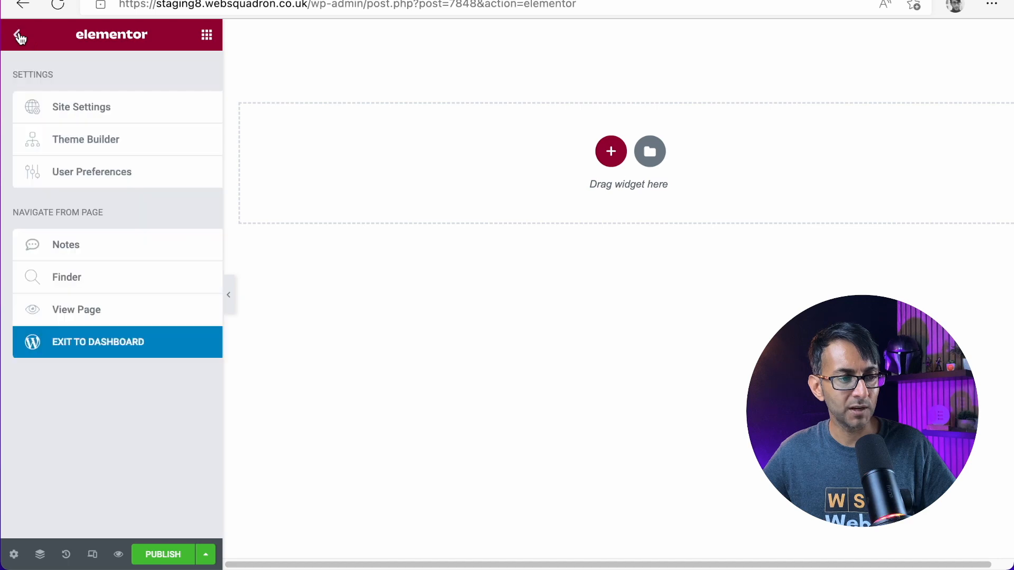
click(101, 113)
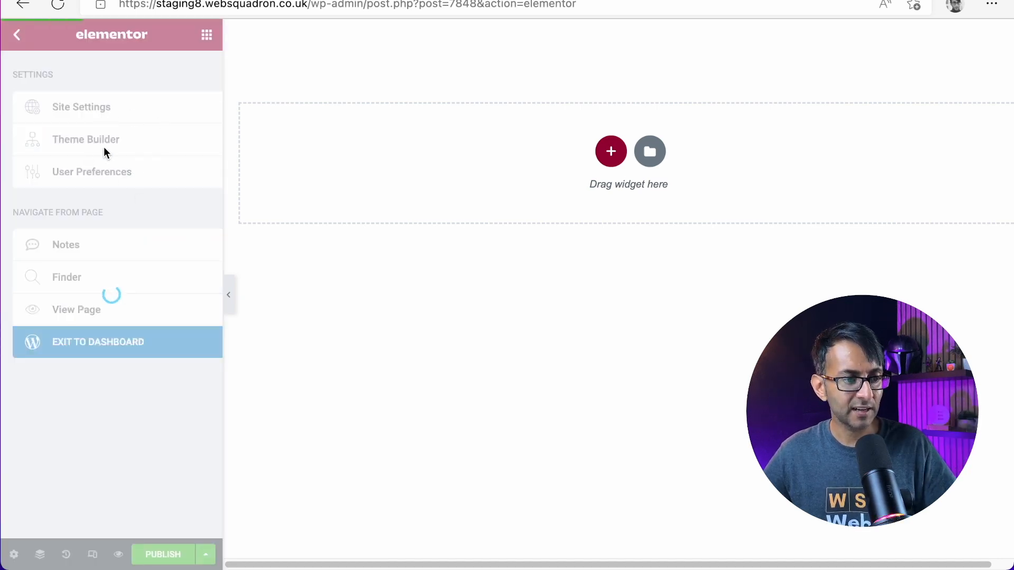
click(114, 105)
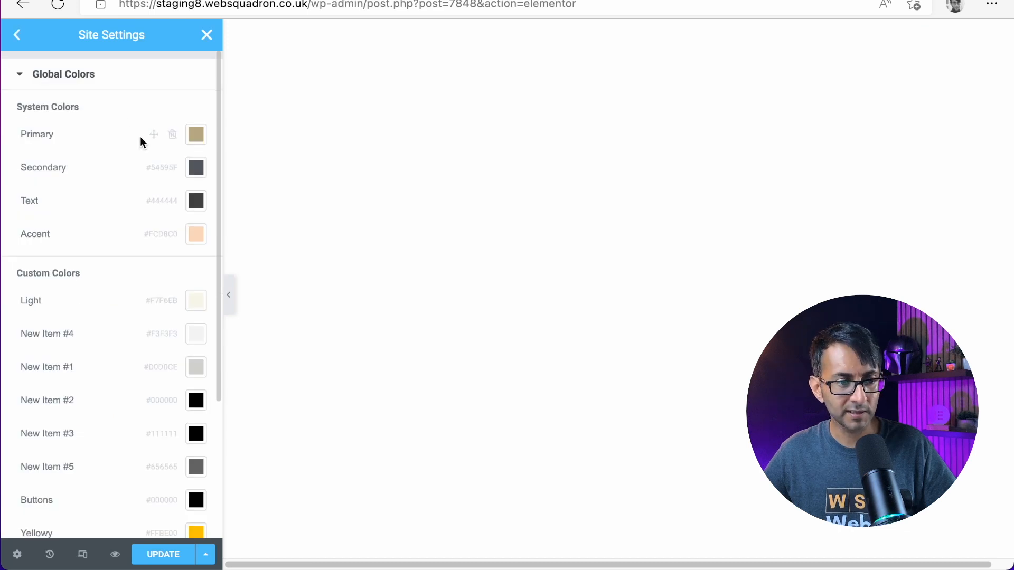
scroll(99, 317, down, 5)
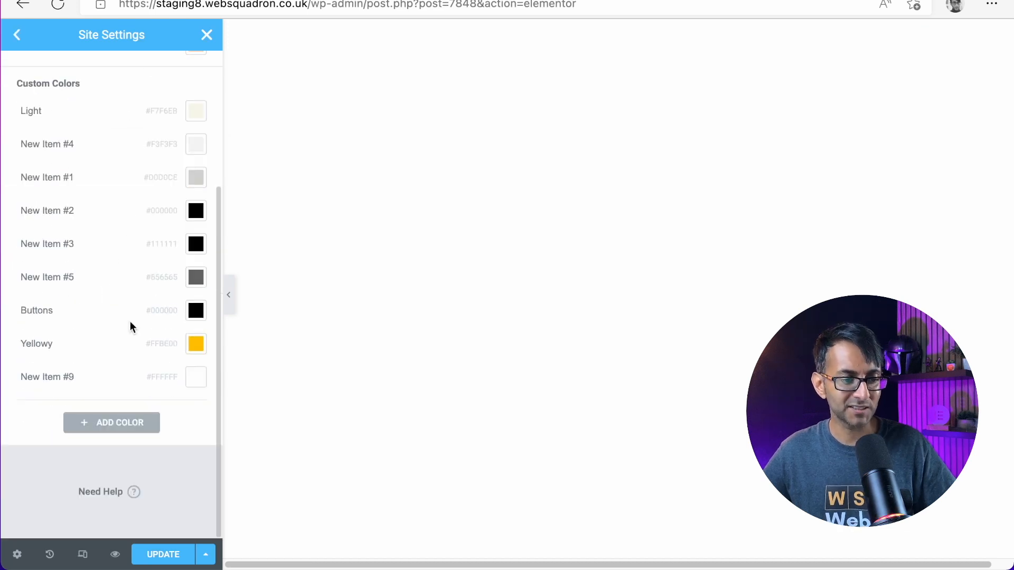
scroll(138, 332, up, 4)
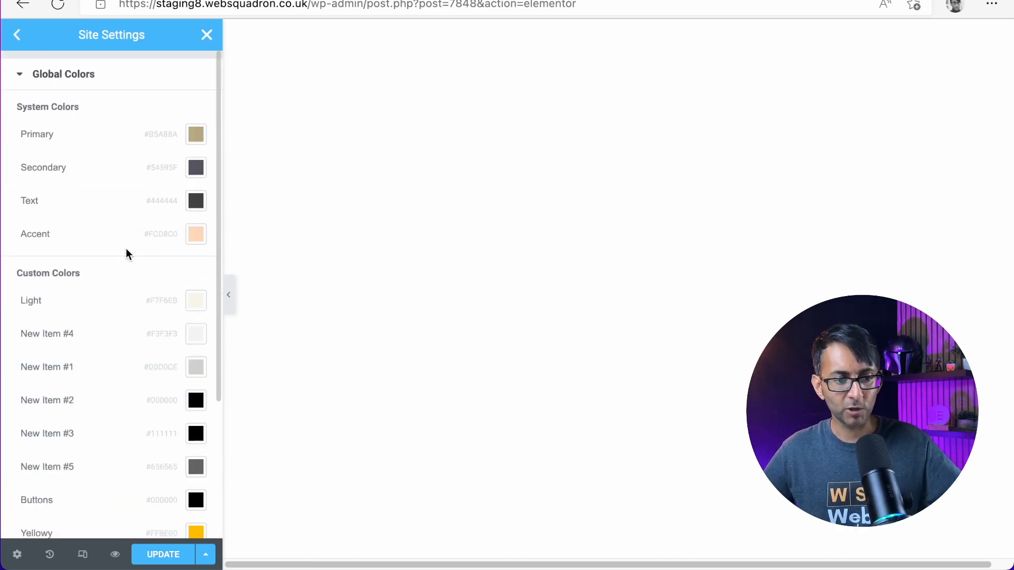
scroll(129, 359, down, 5)
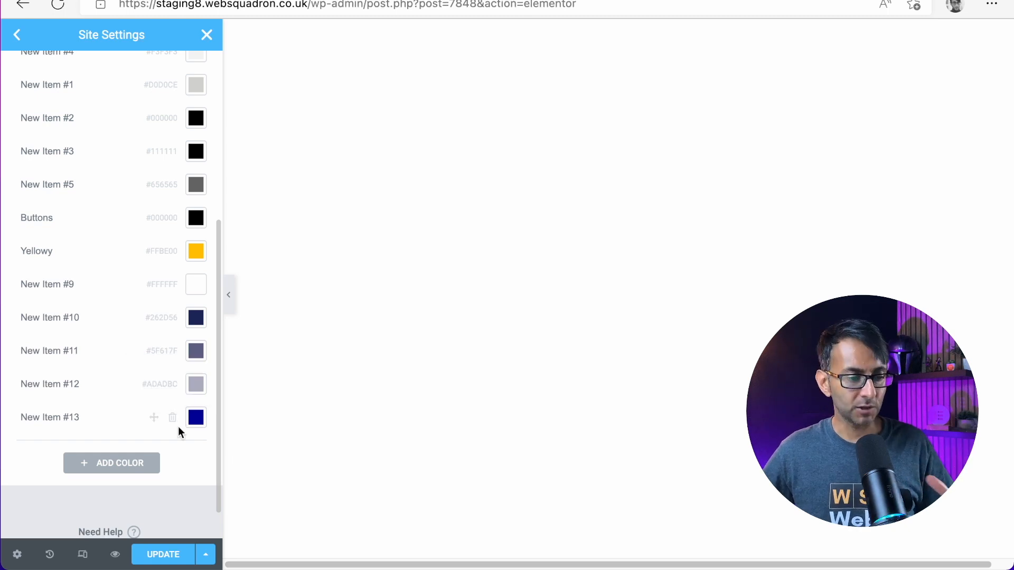
scroll(169, 423, up, 5)
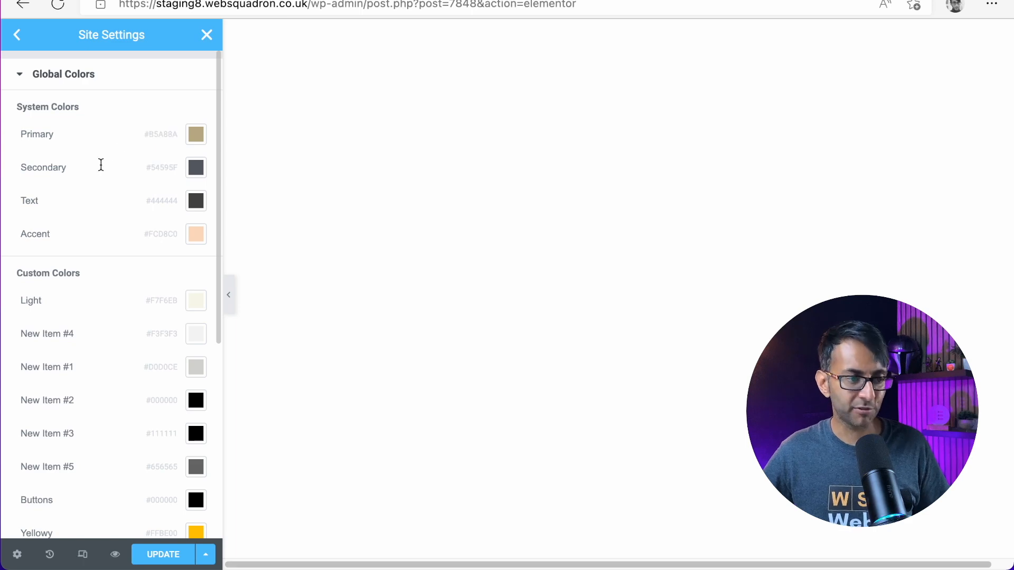
Step: Look at the Global Fonts in Site Settings and return to the page editor
click(16, 37)
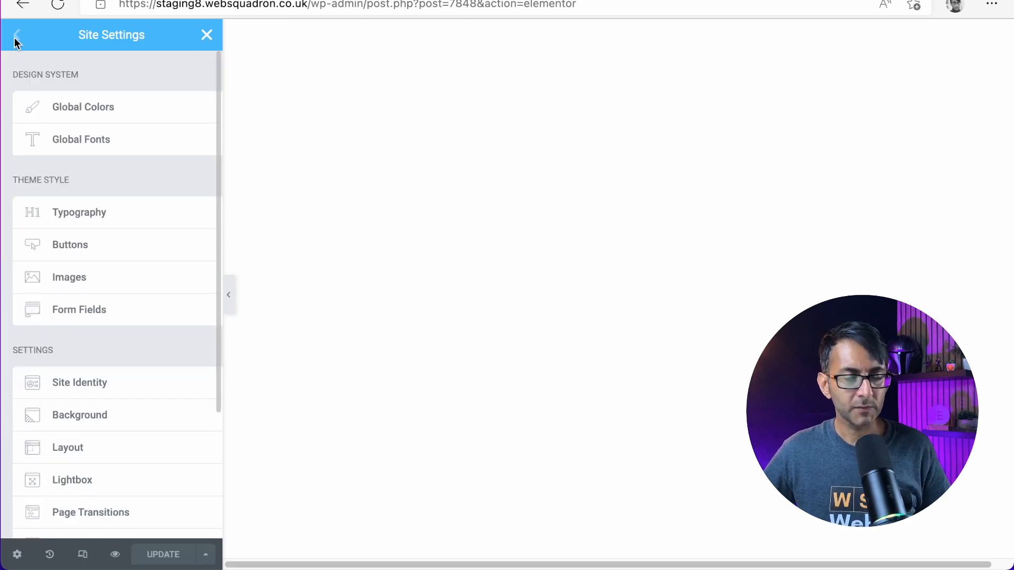
click(97, 146)
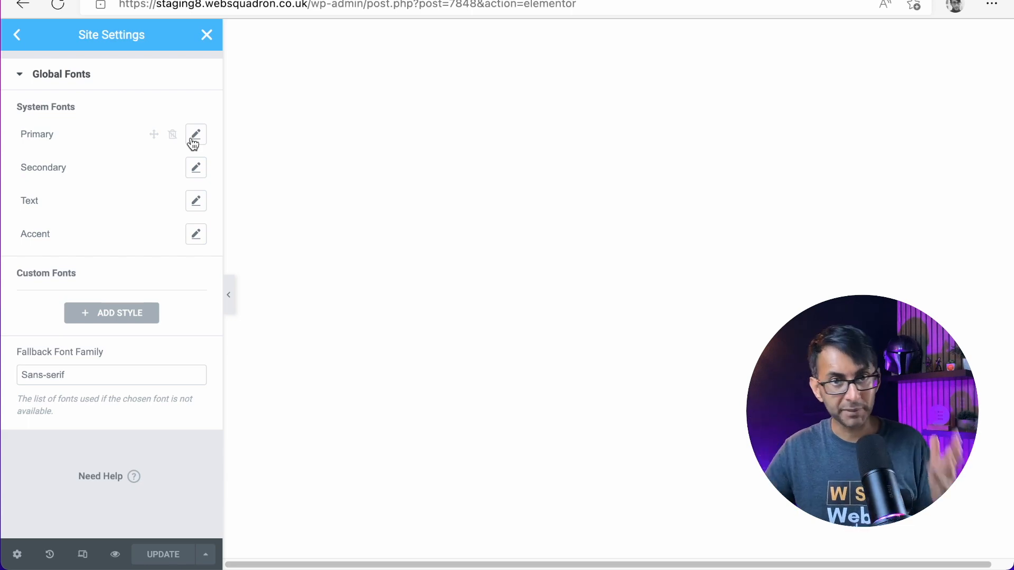
click(207, 35)
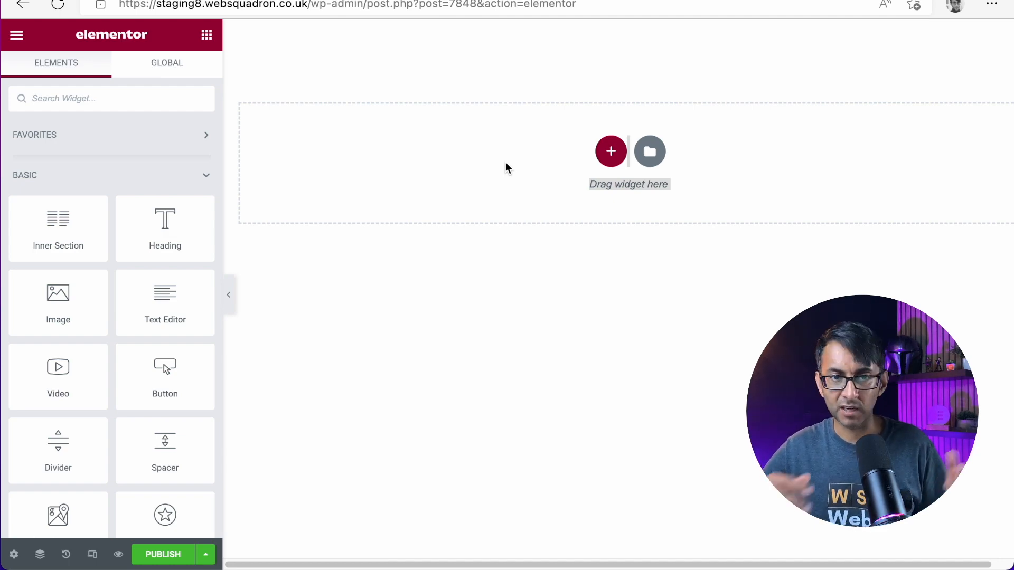
Step: Add a single-column section with Full Width content and No Gap between columns
click(611, 154)
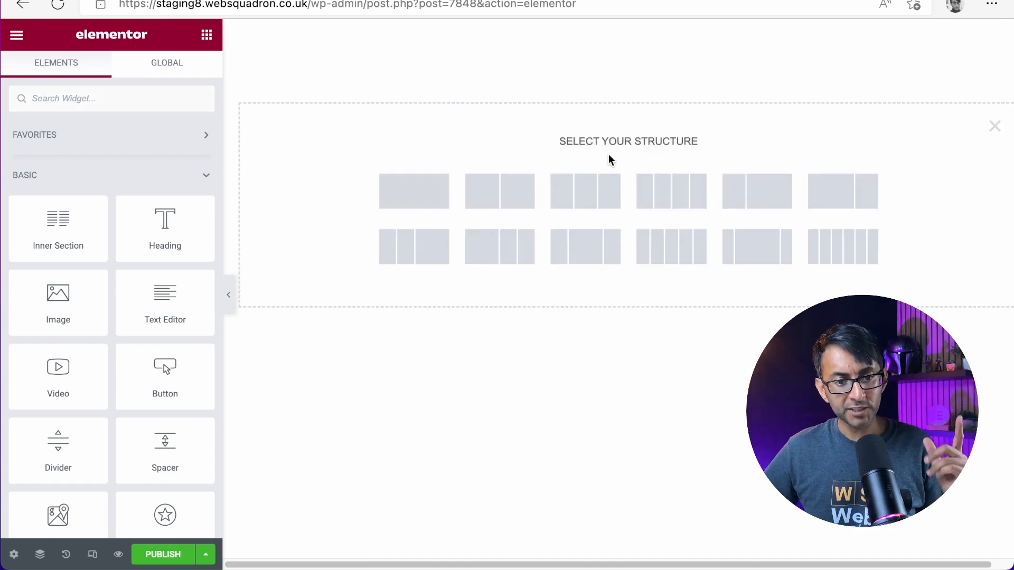
click(424, 199)
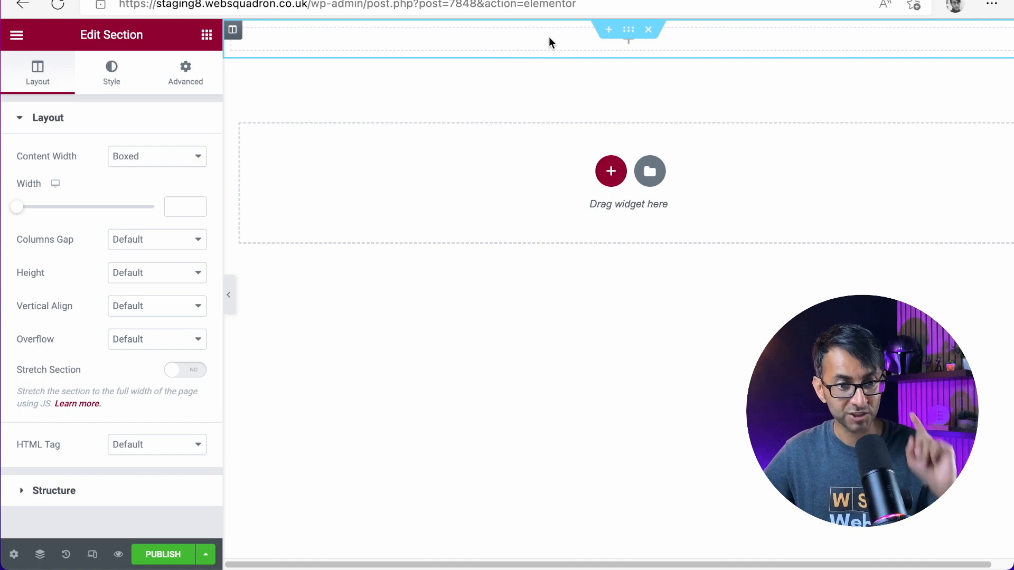
click(161, 158)
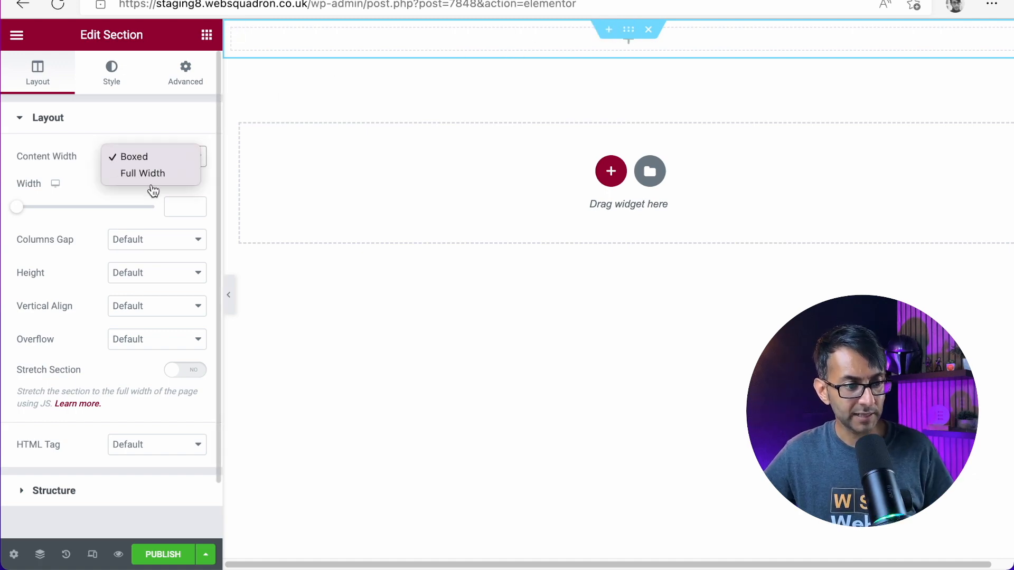
click(150, 173)
click(153, 190)
click(150, 207)
click(159, 192)
click(152, 208)
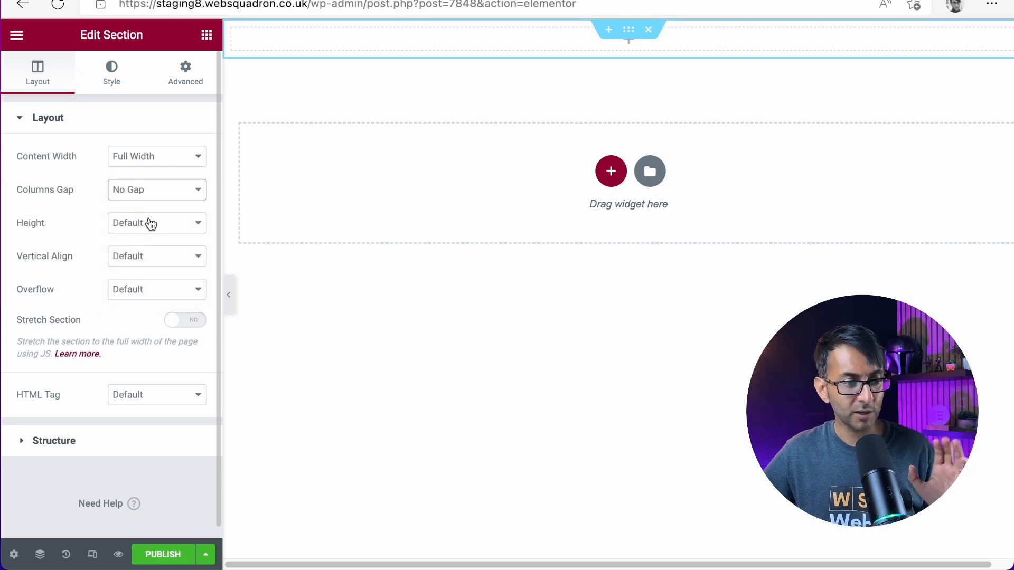
Step: Set the section's height to Min Height with a minimum of 0 px
click(151, 223)
click(140, 256)
drag(58, 283, 18, 262)
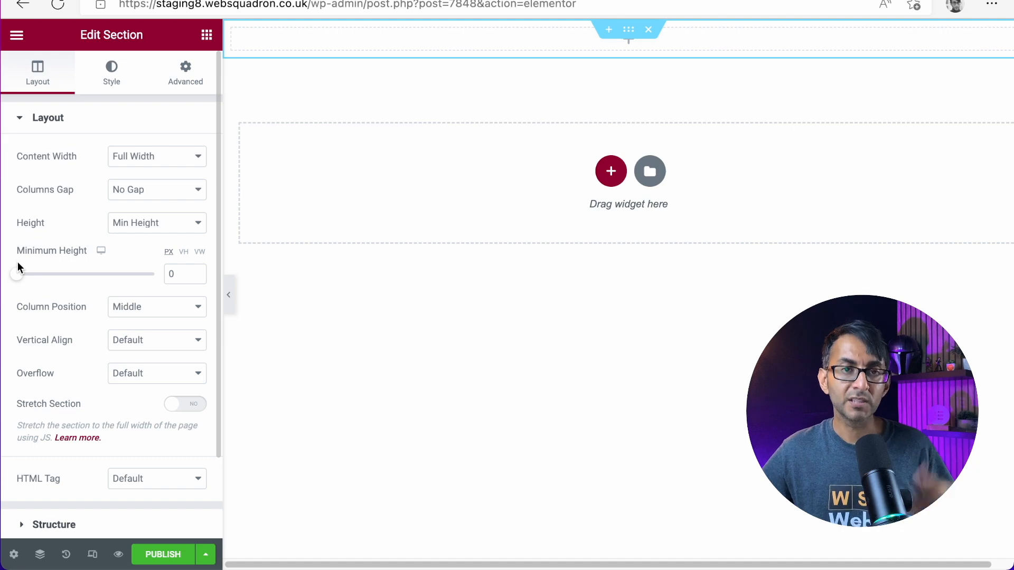
Step: Add a Heading widget reading "BOXING" to the section and set its font size to 2 REM
click(205, 35)
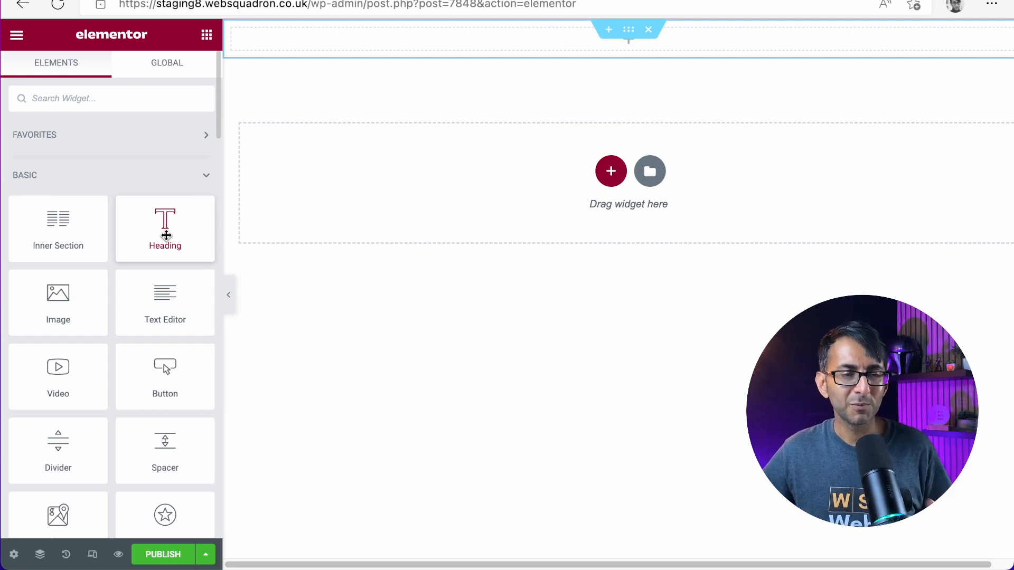
drag(166, 236, 342, 43)
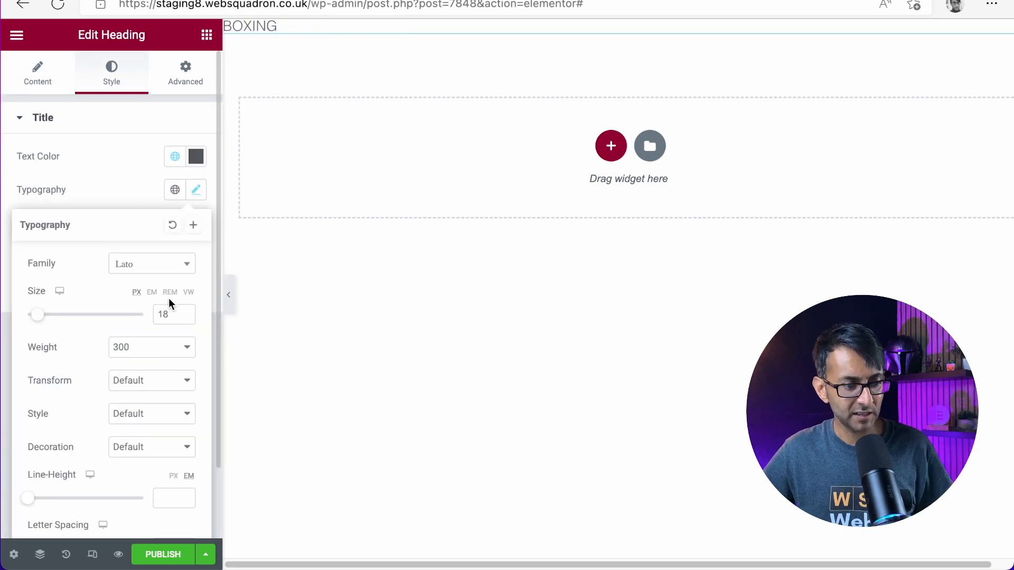
click(169, 294)
double_click(156, 314)
text(2)
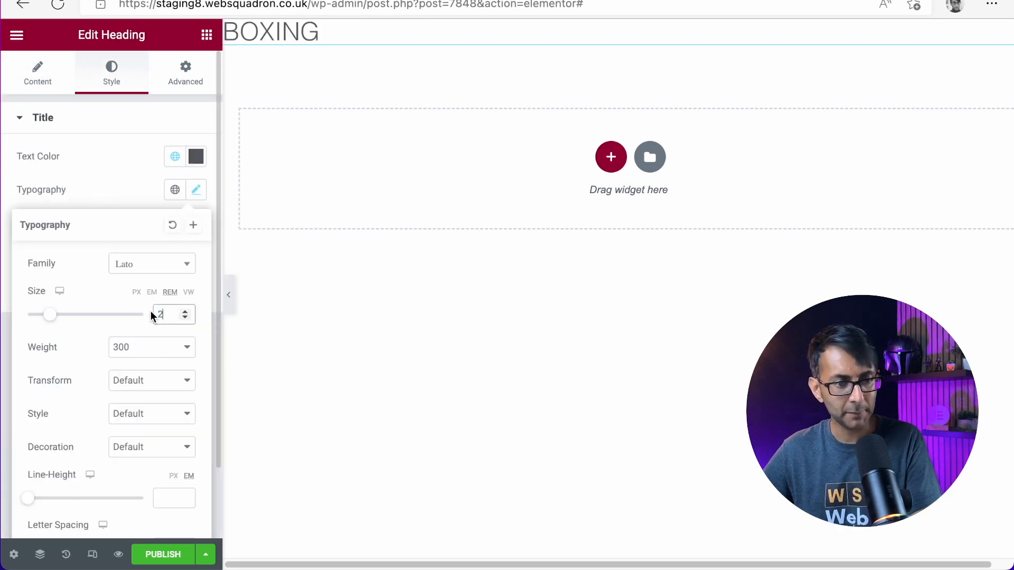
Step: Set the BOXING heading's font size to 1.6 REM, try weight 400, and return the weight to 300
click(184, 318)
click(185, 318)
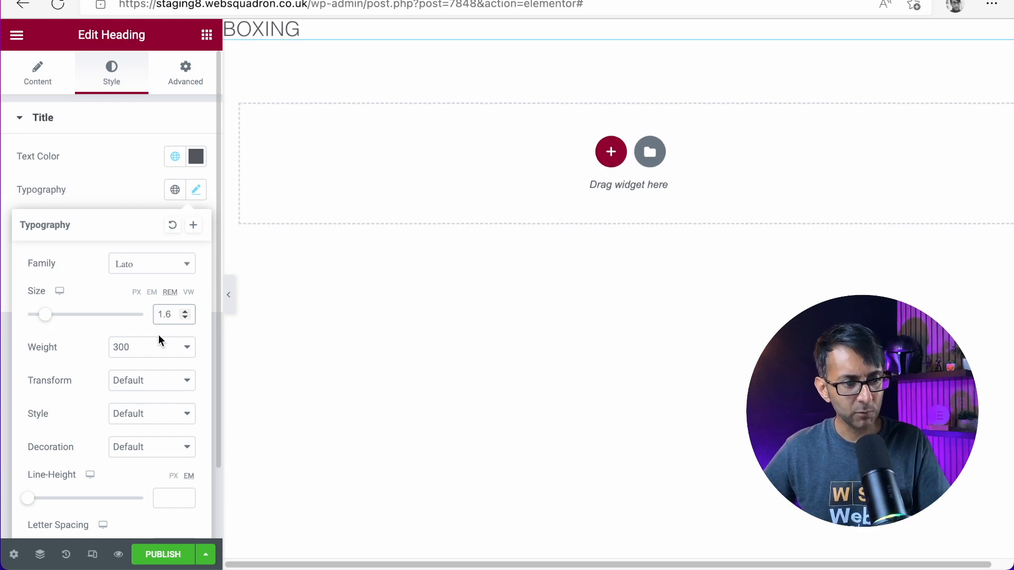
click(139, 354)
click(139, 368)
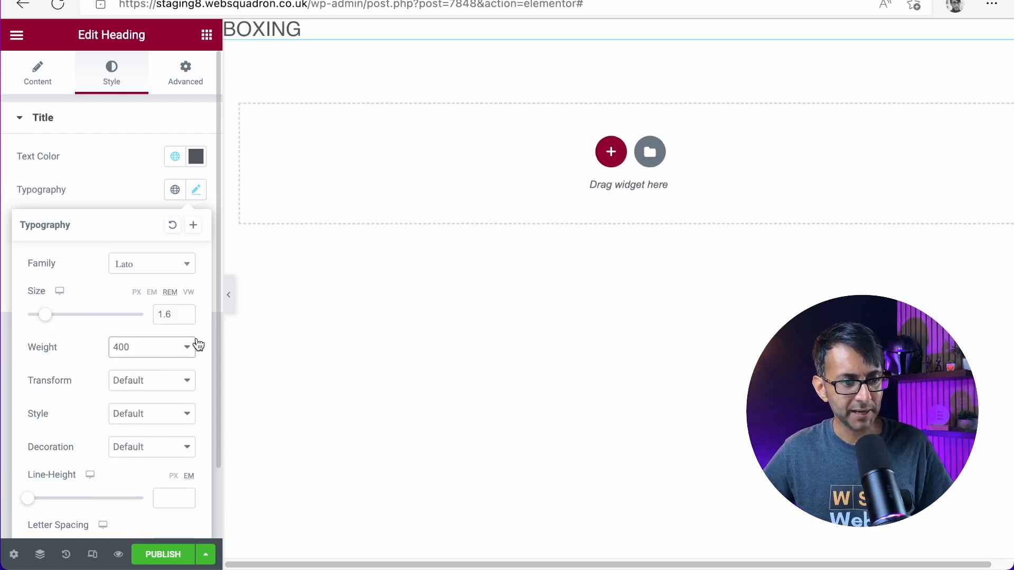
click(156, 355)
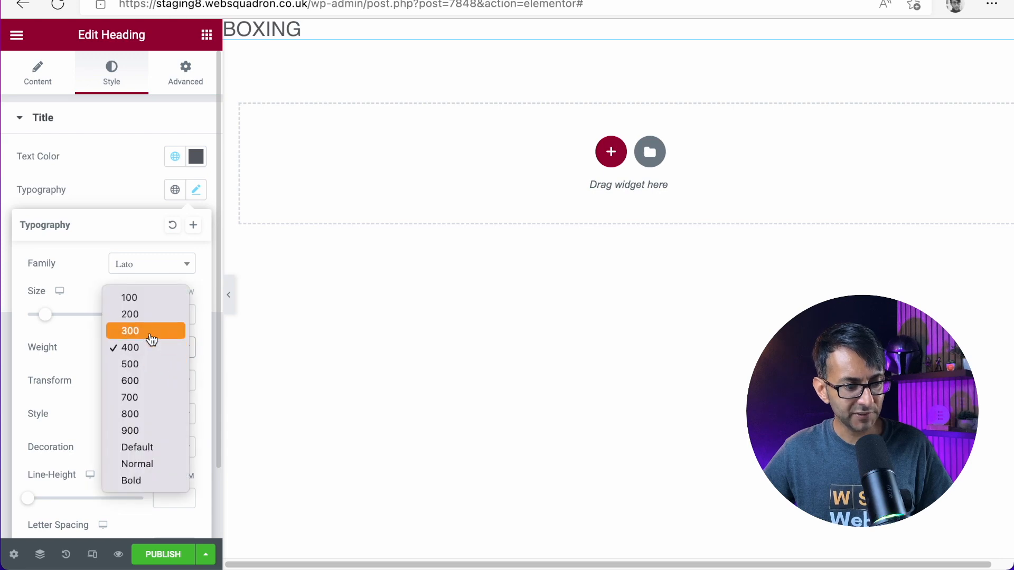
click(151, 332)
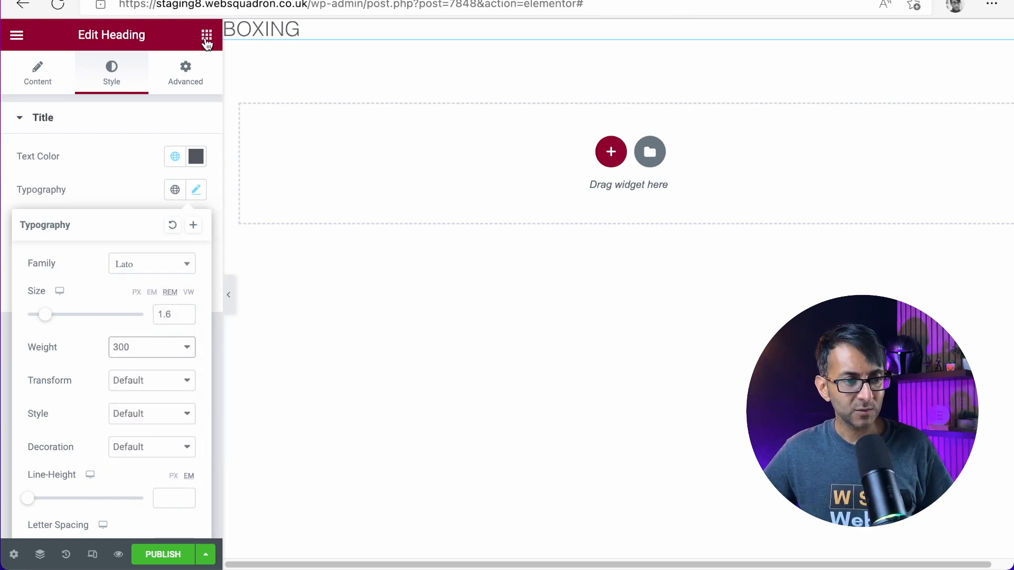
Step: Set the BOXING heading's layout width to Custom
click(192, 79)
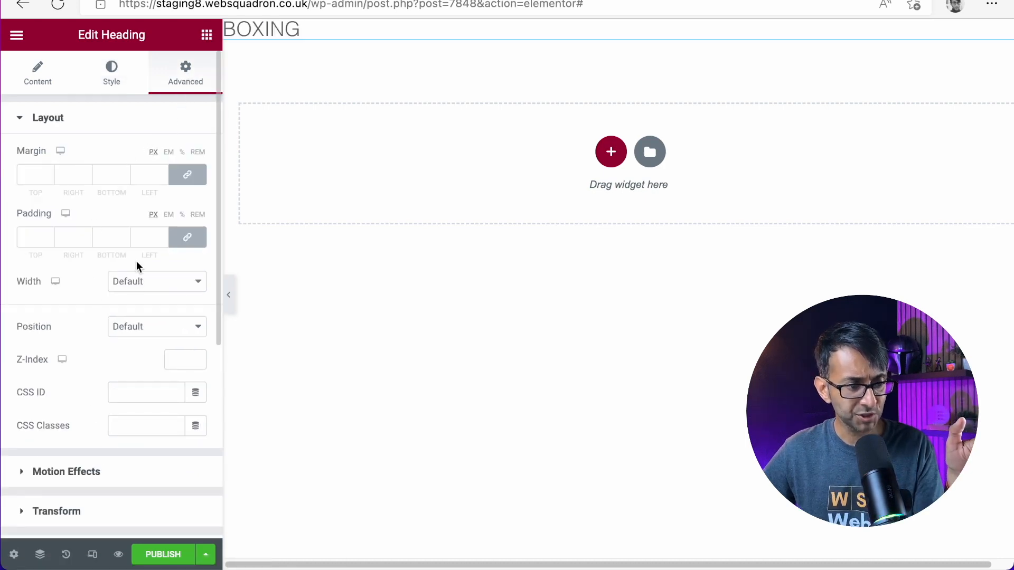
click(140, 284)
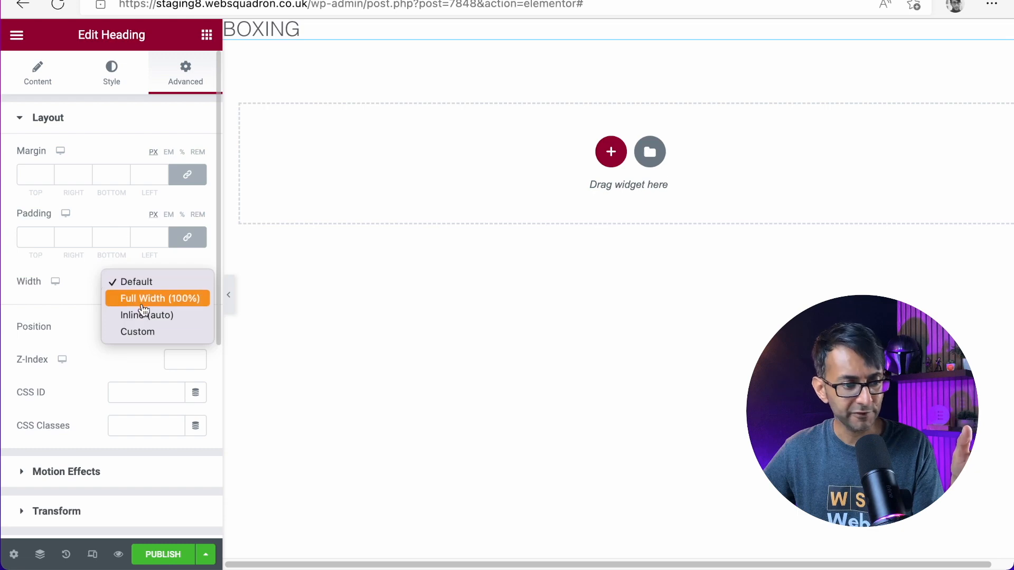
click(153, 334)
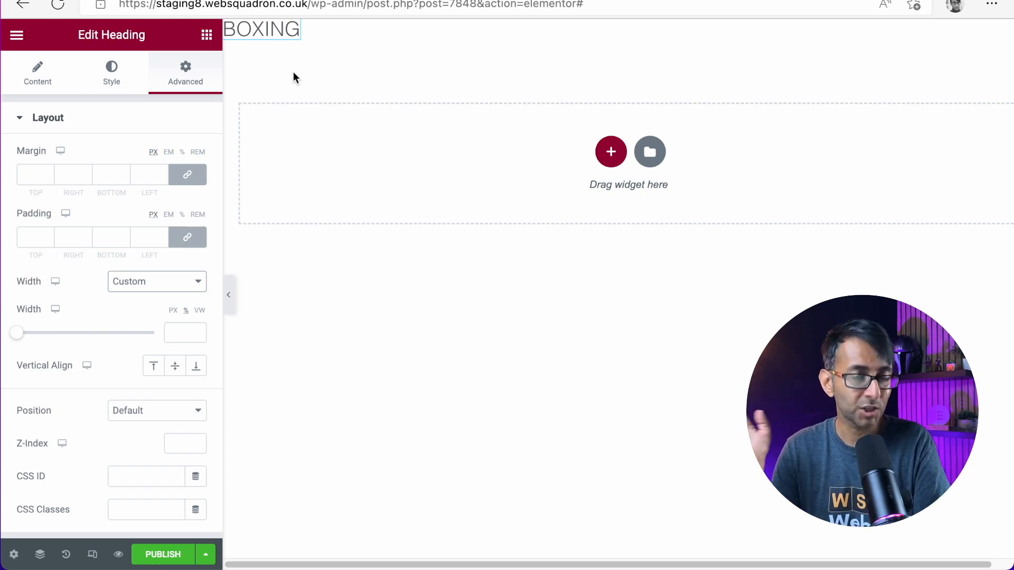
Step: Add a Nav Menu widget with the ScrollPage menu after the BOXING heading and set its layout width to Custom
click(207, 34)
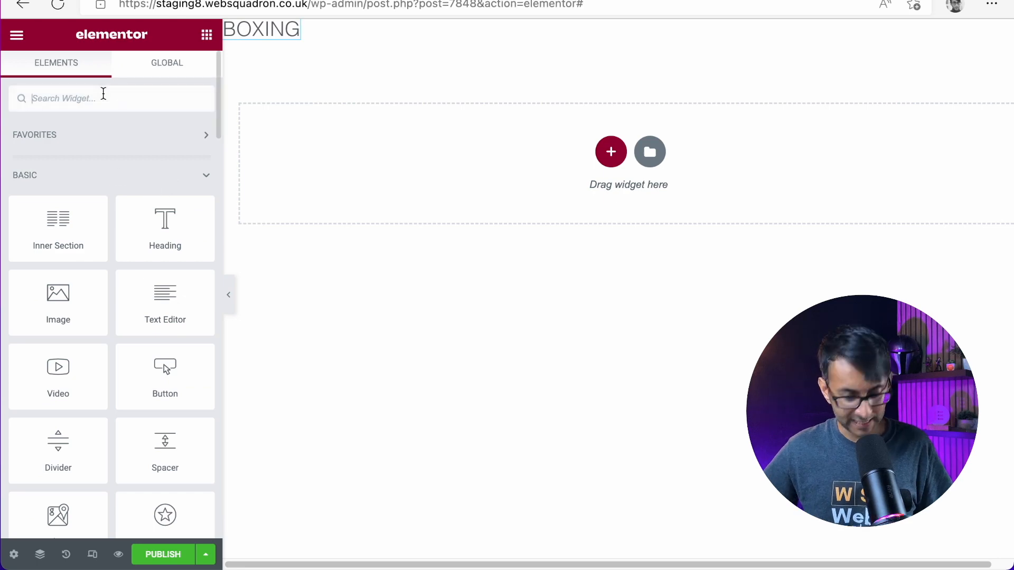
text(nav)
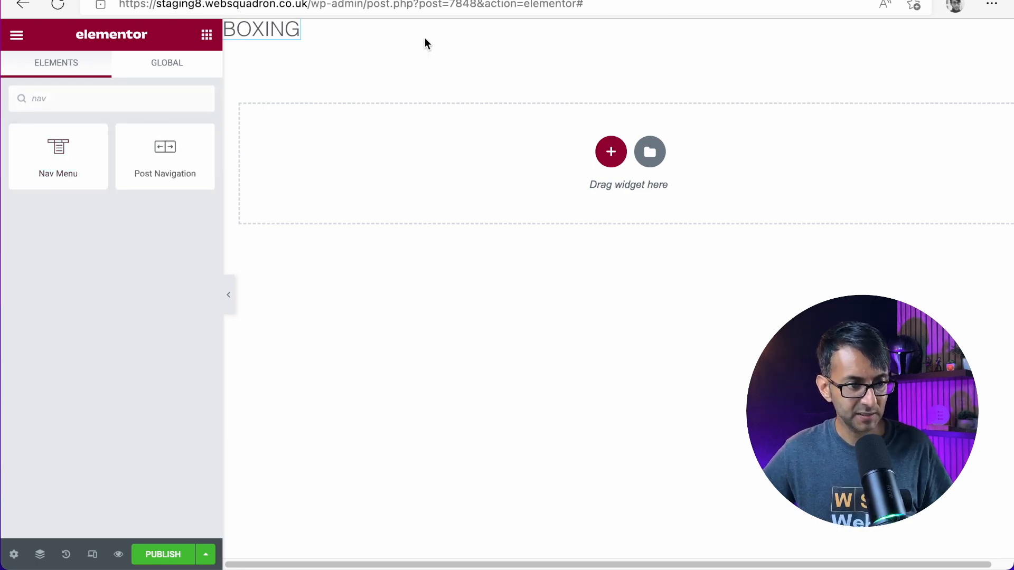
drag(50, 164, 317, 31)
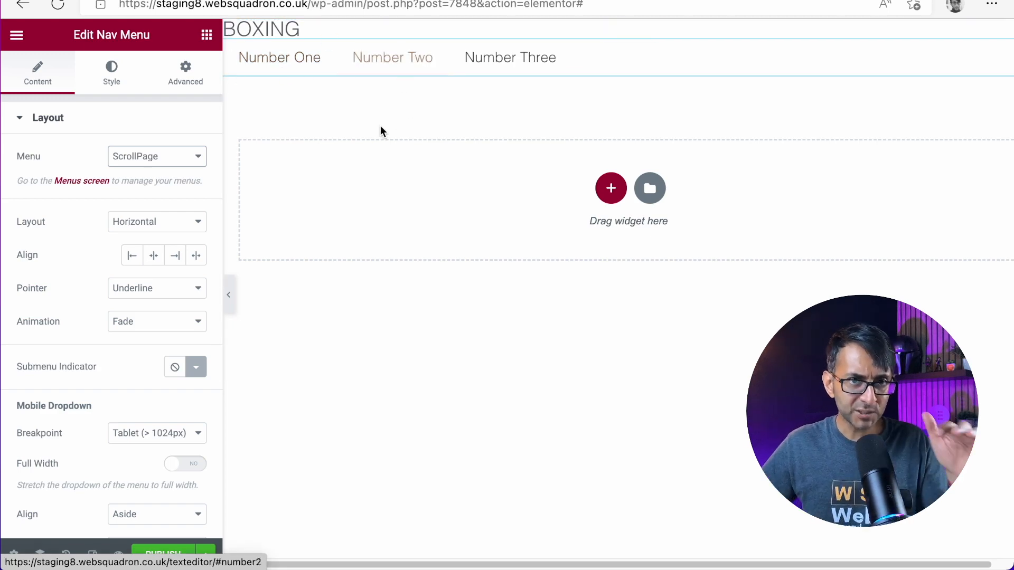
click(184, 83)
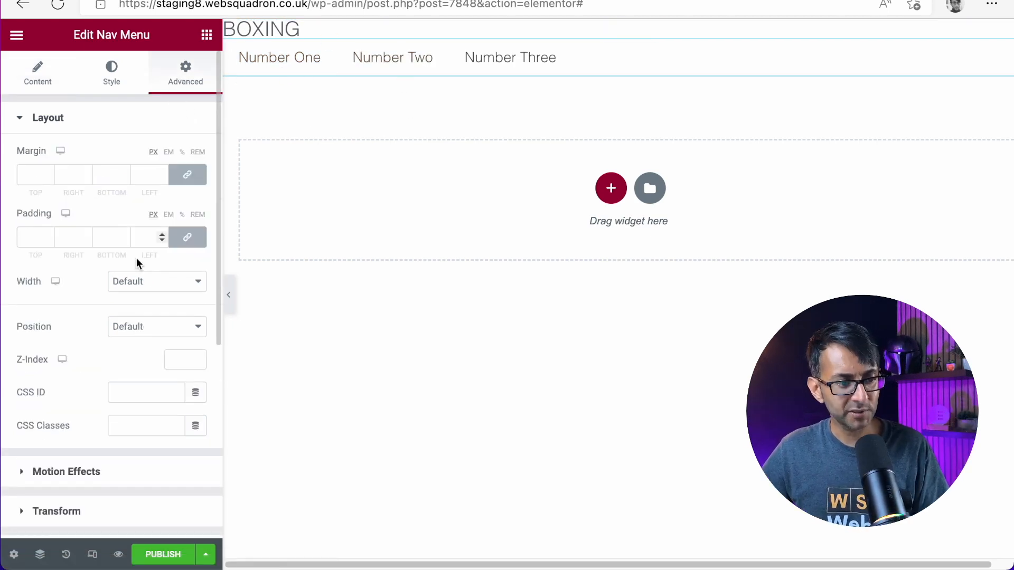
click(153, 282)
click(168, 335)
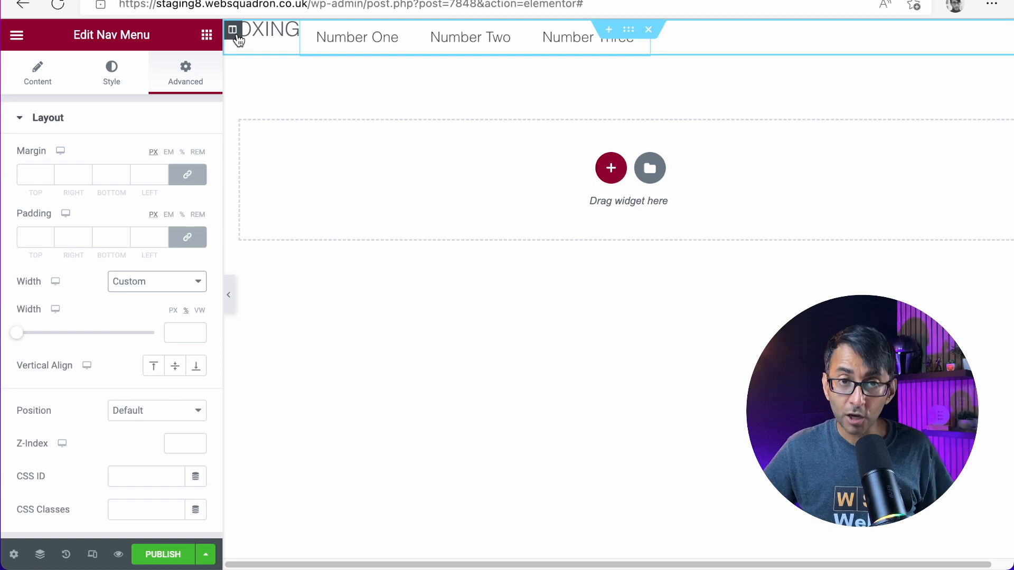
Step: Set the horizontal alignment of the column holding the heading and menu to Space Between
click(38, 72)
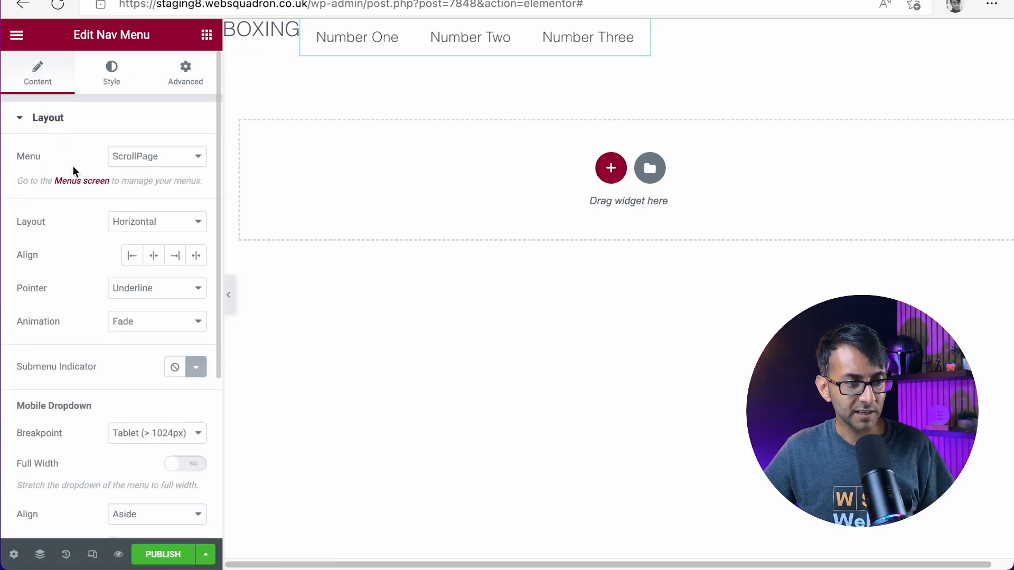
click(232, 29)
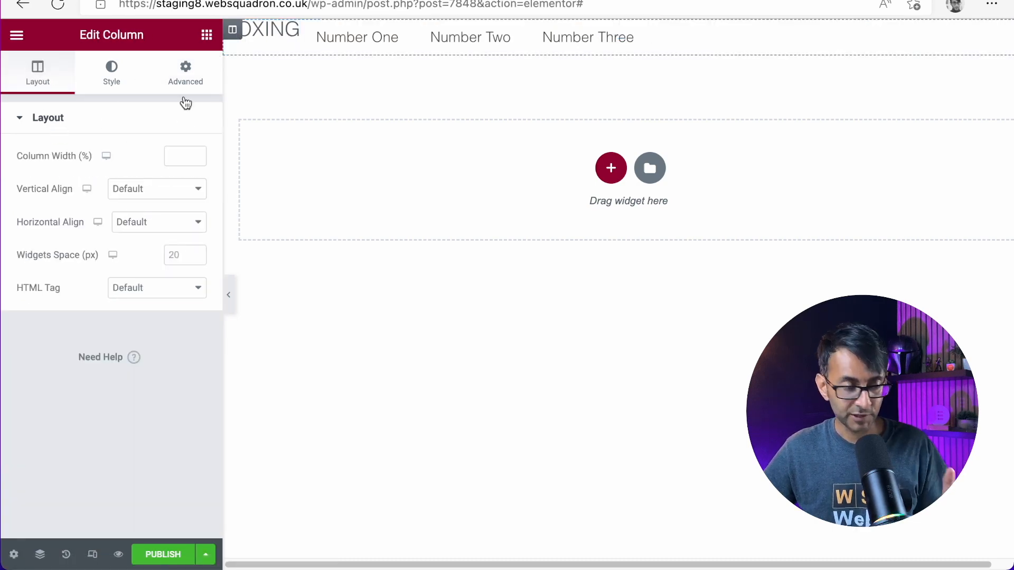
click(140, 227)
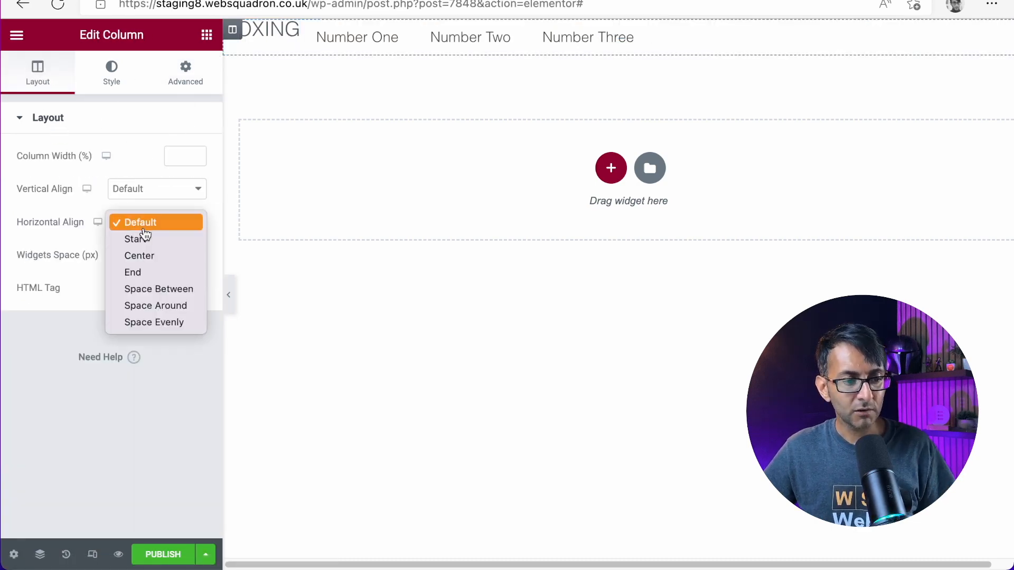
click(169, 289)
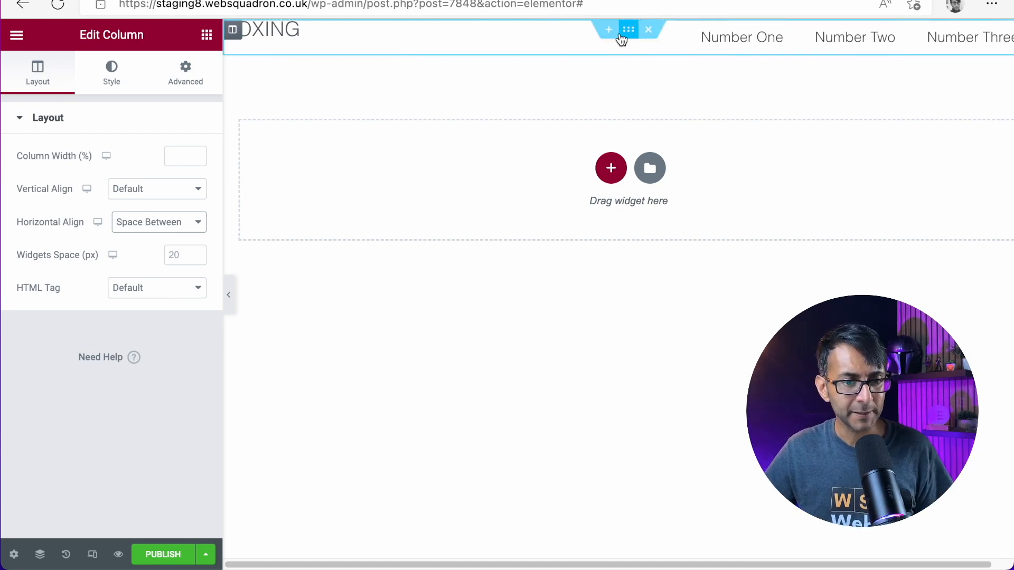
Step: Set the header section's vertical alignment to Middle
click(626, 31)
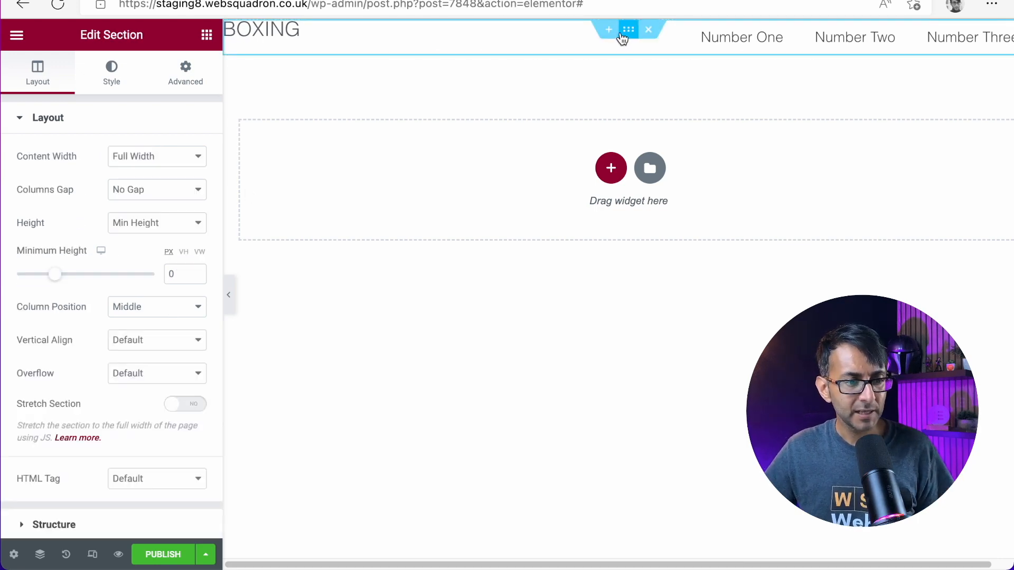
click(136, 352)
click(140, 376)
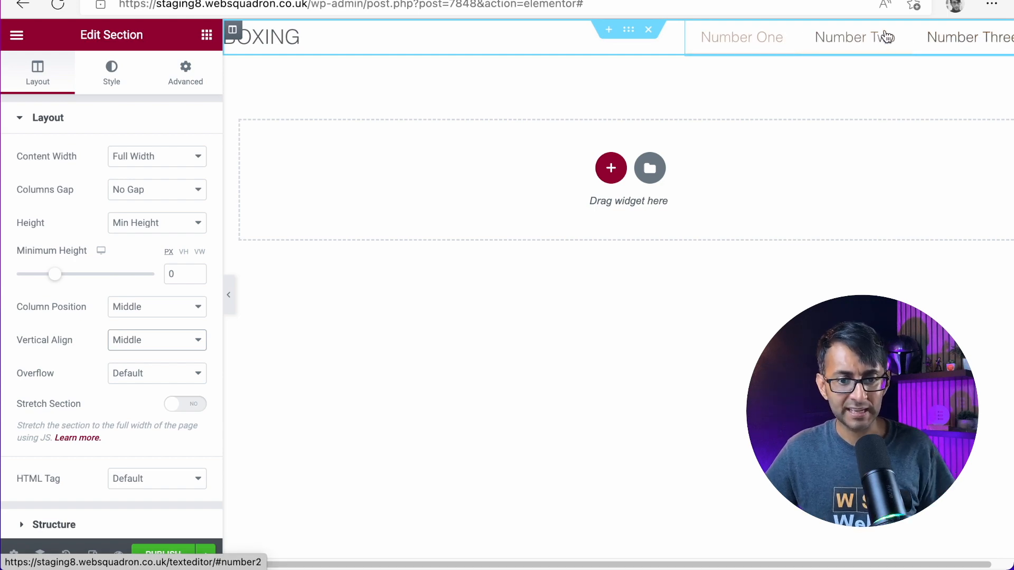
Step: Set the navigation menu's pointer to None
click(903, 53)
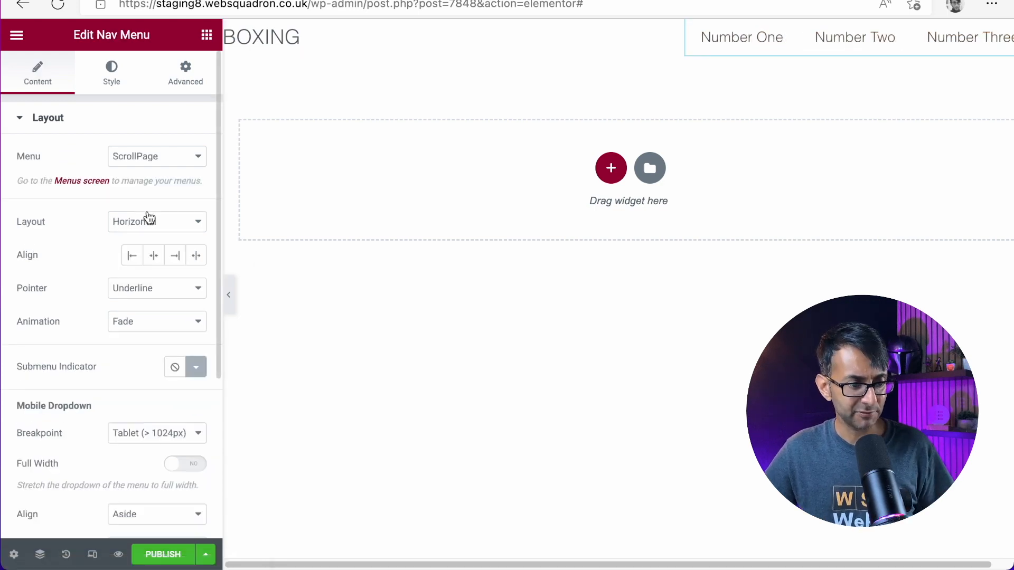
click(147, 290)
click(154, 272)
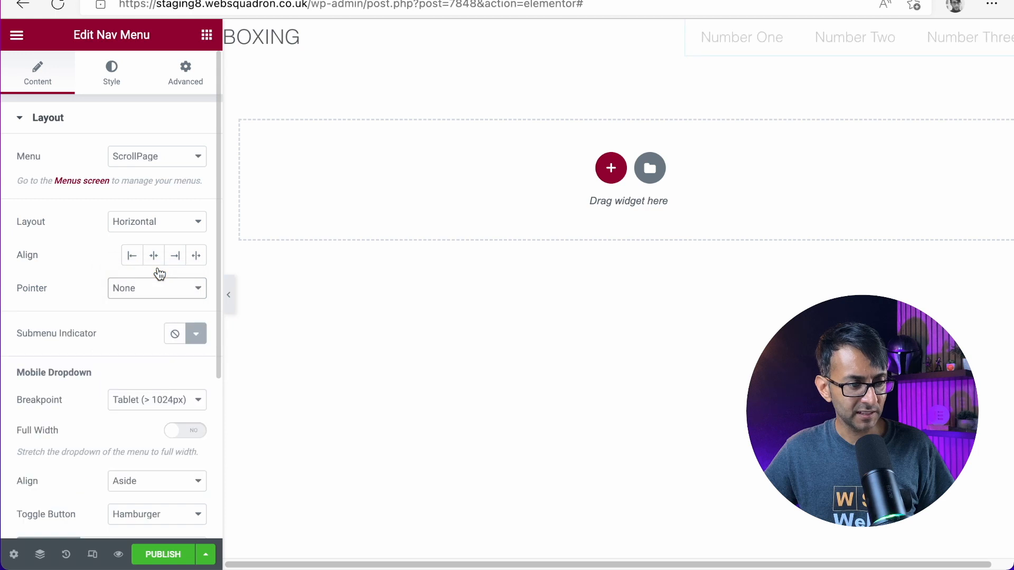
Step: Set the navigation menu's hover text color to the white global color New Item #9 and open its Active state settings
click(116, 89)
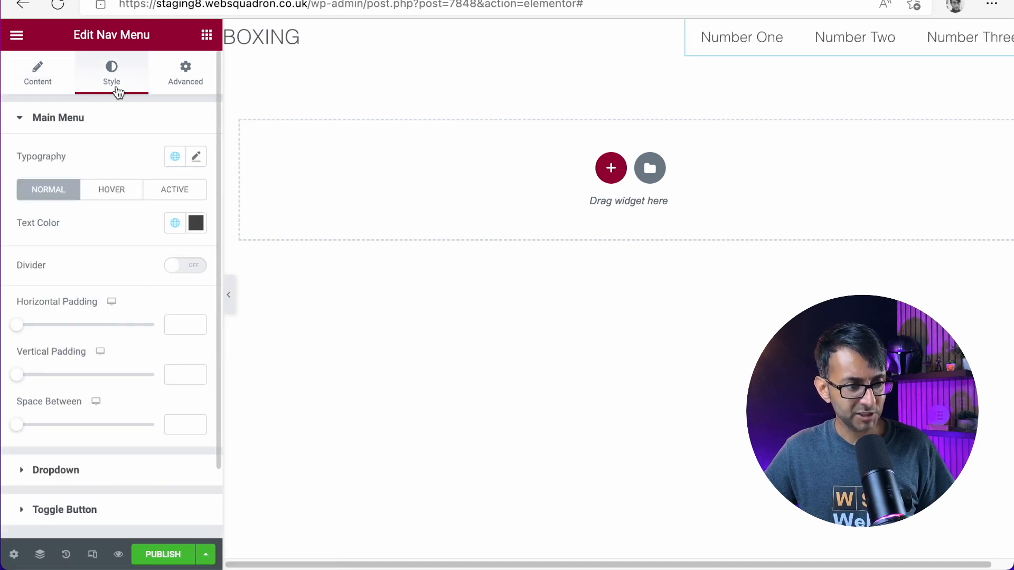
click(123, 192)
click(175, 223)
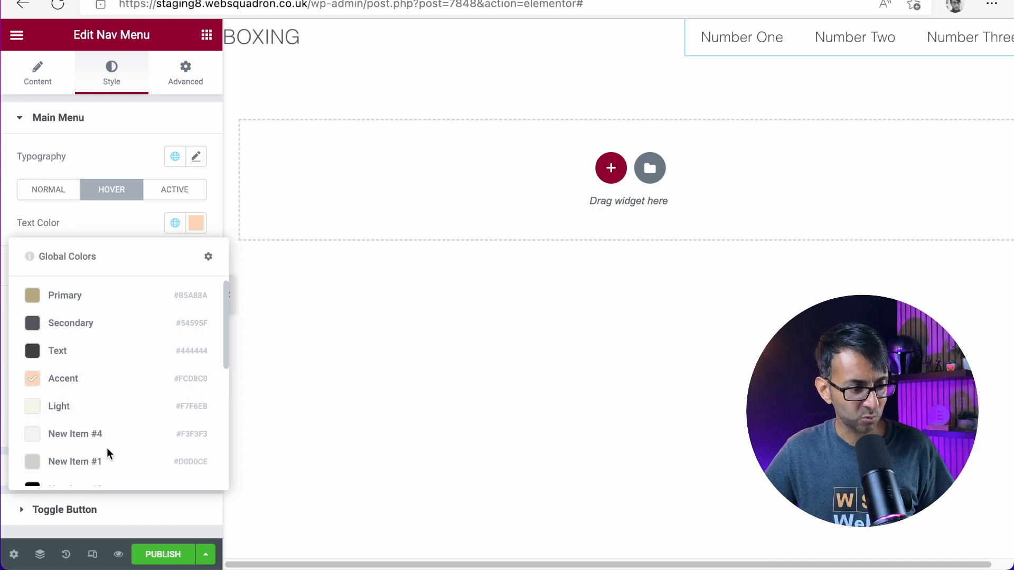
scroll(106, 448, down, 6)
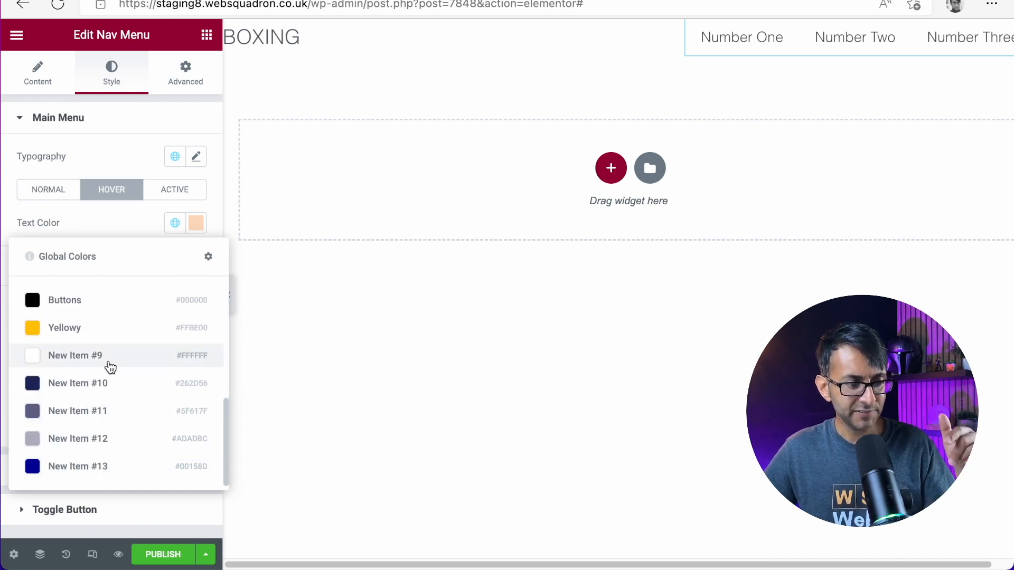
click(110, 355)
click(182, 195)
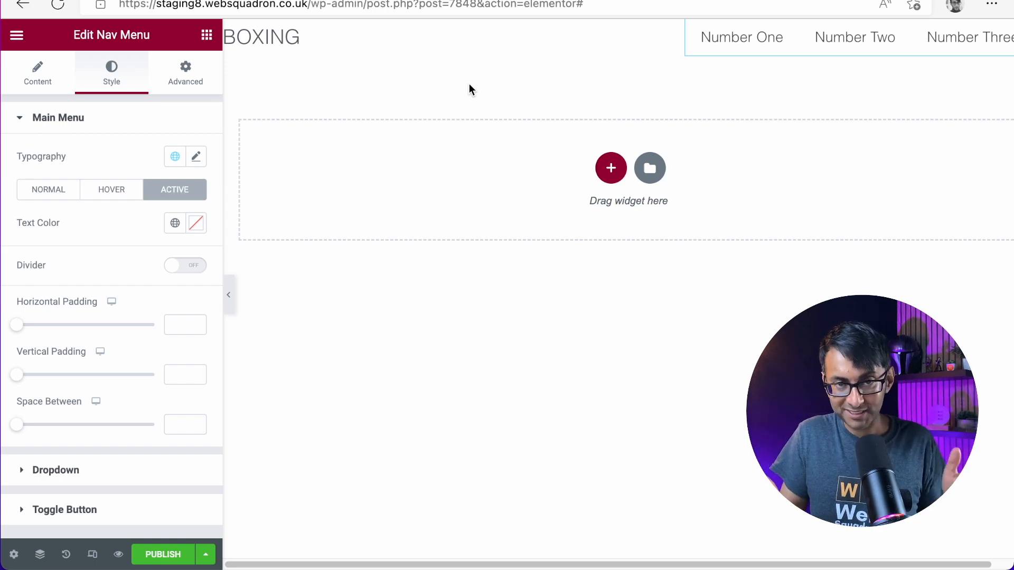
Step: Add an Image widget above the BOXING heading with the BOX fist logo from the Media Library, at Full image size
click(206, 35)
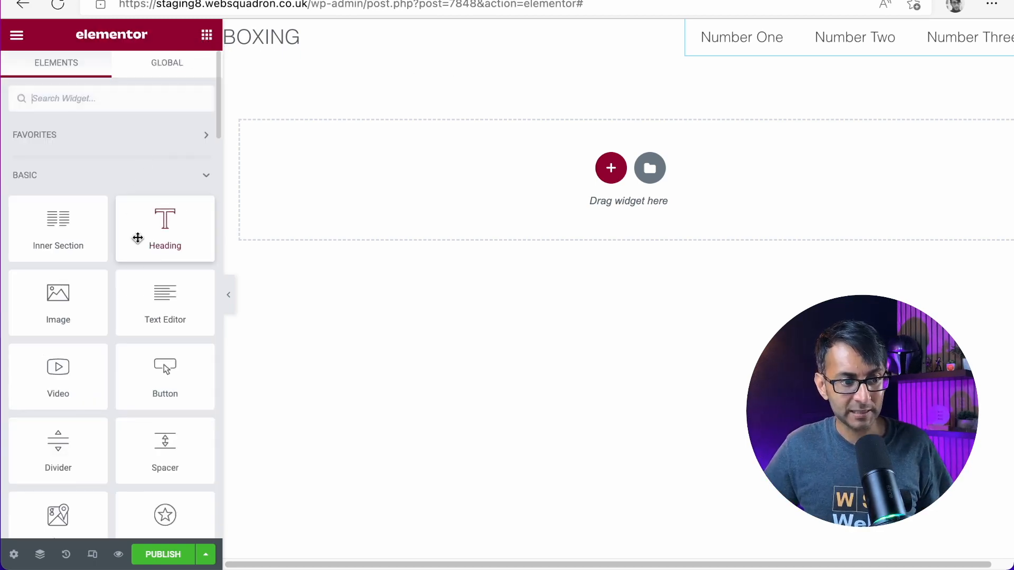
drag(23, 332, 267, 22)
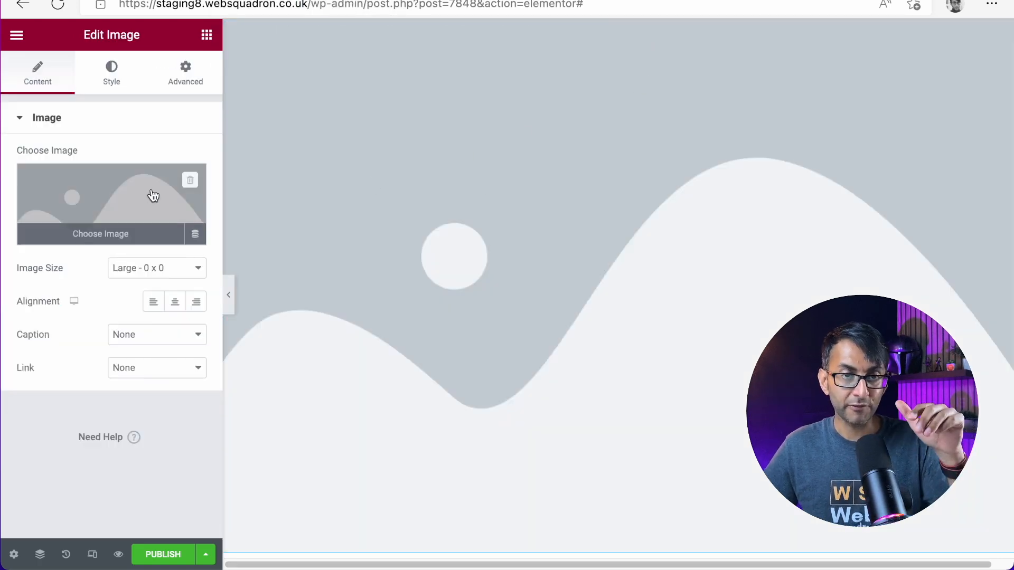
click(102, 191)
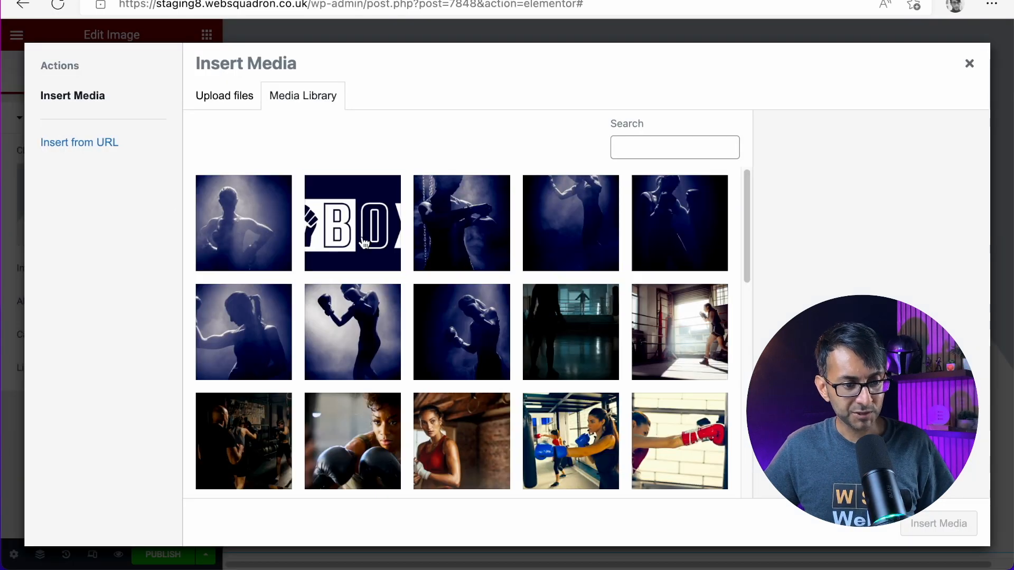
click(364, 243)
click(945, 524)
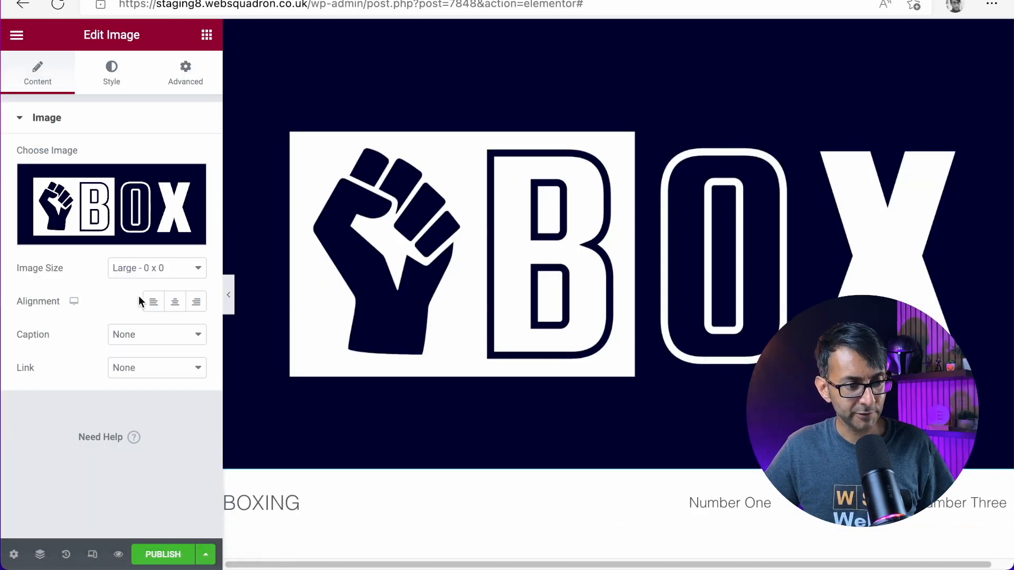
click(153, 268)
click(163, 318)
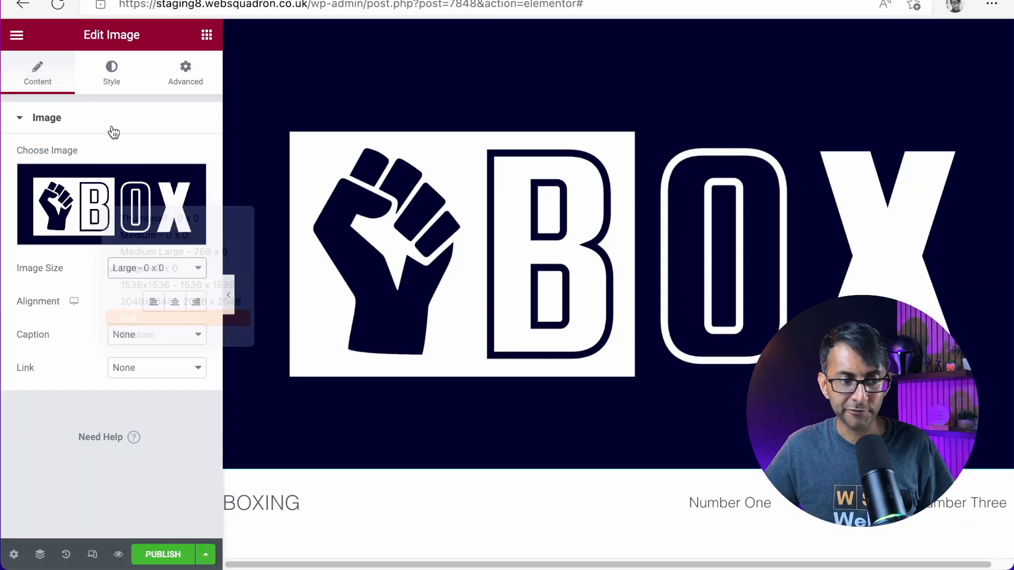
Step: Set the BOX logo image's width and max width to 110 px each
click(116, 82)
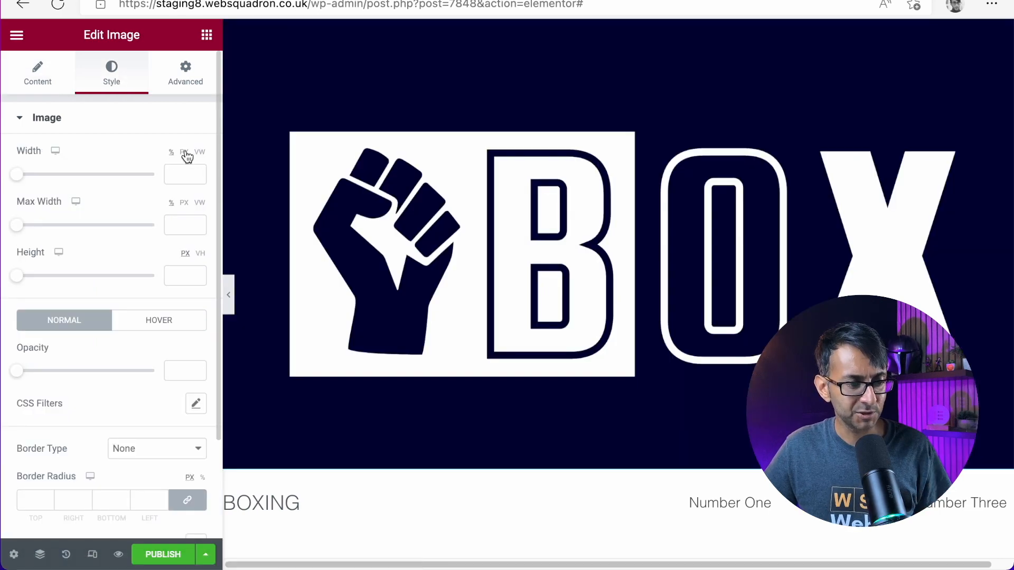
click(185, 154)
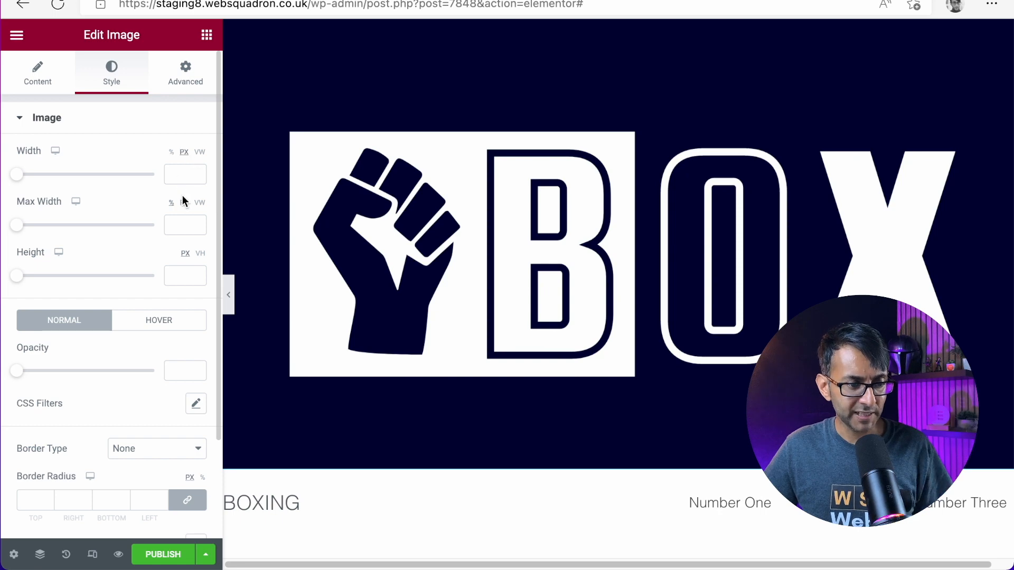
click(184, 204)
click(186, 174)
text(100)
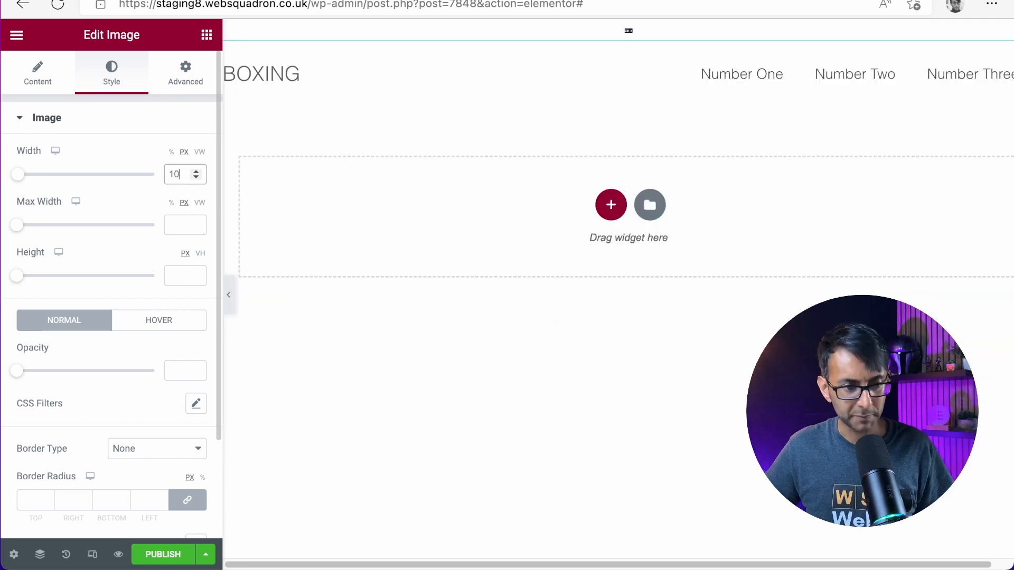
key(BackSpace)
key(BackSpace)
key(BackSpace)
text(150)
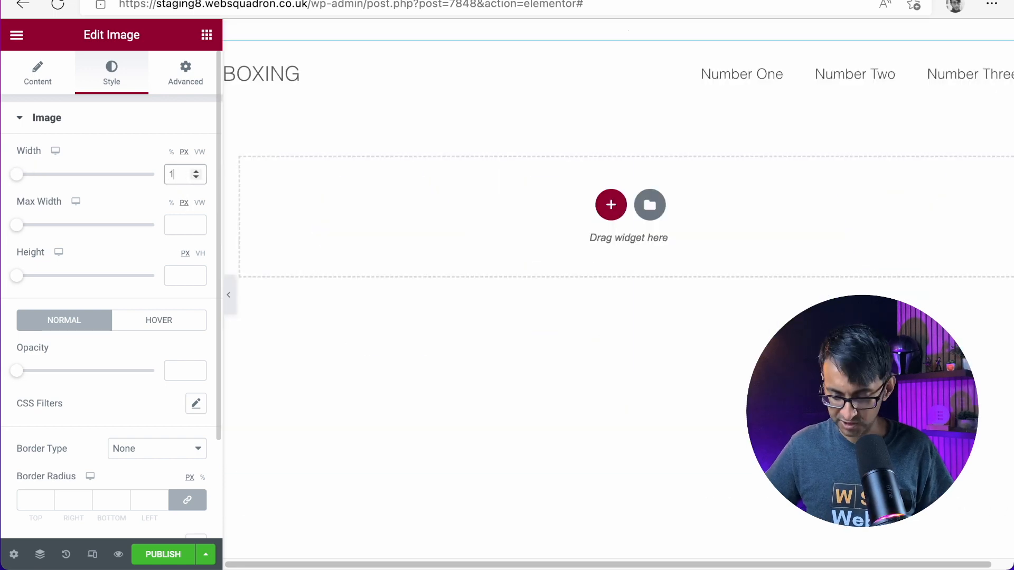
key(BackSpace)
key(BackSpace)
key(BackSpace)
text(110)
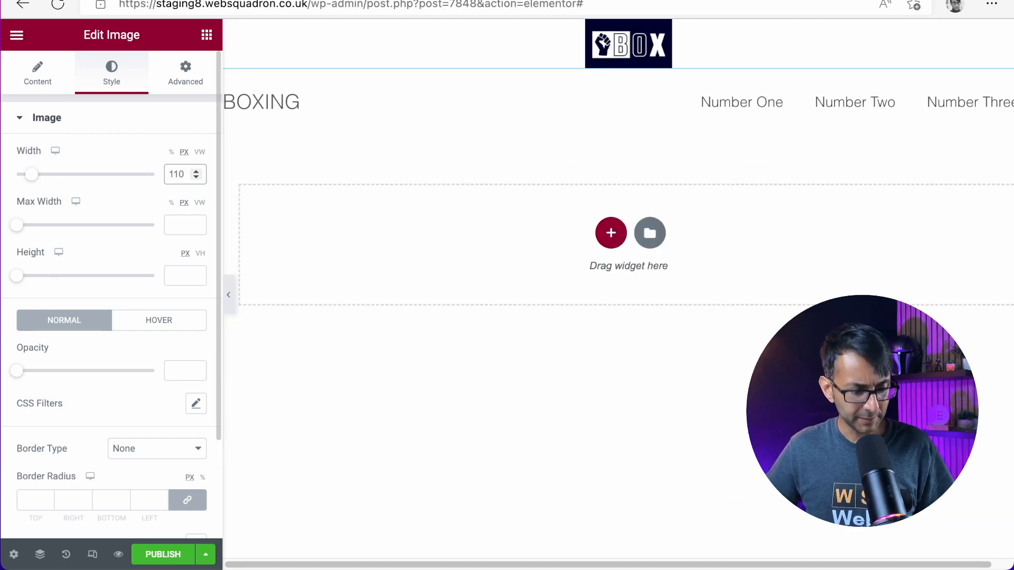
key(Tab)
key(Tab)
text(110)
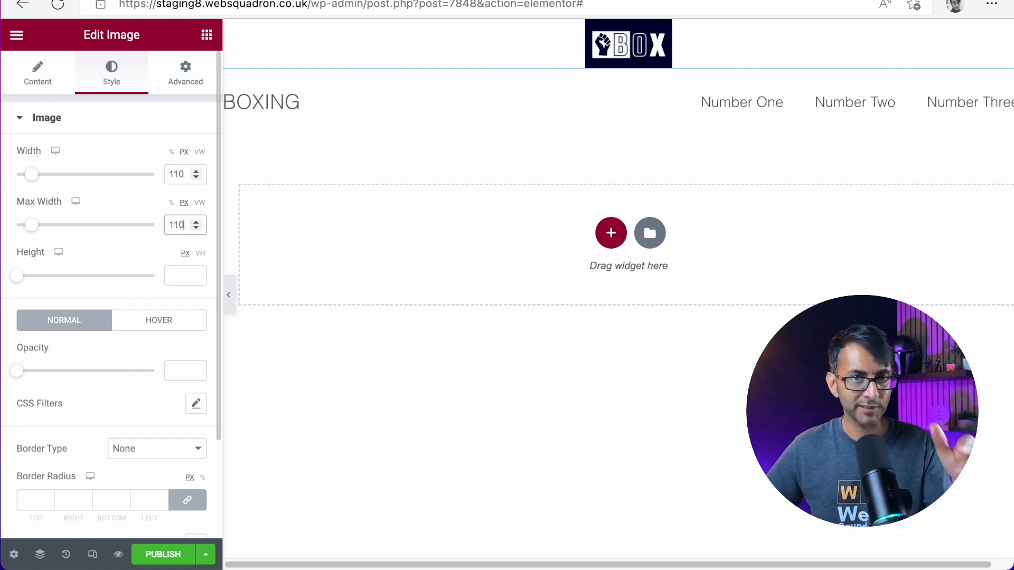
Step: Give the BOX logo image widget a custom layout width of 115 px
click(183, 74)
click(176, 285)
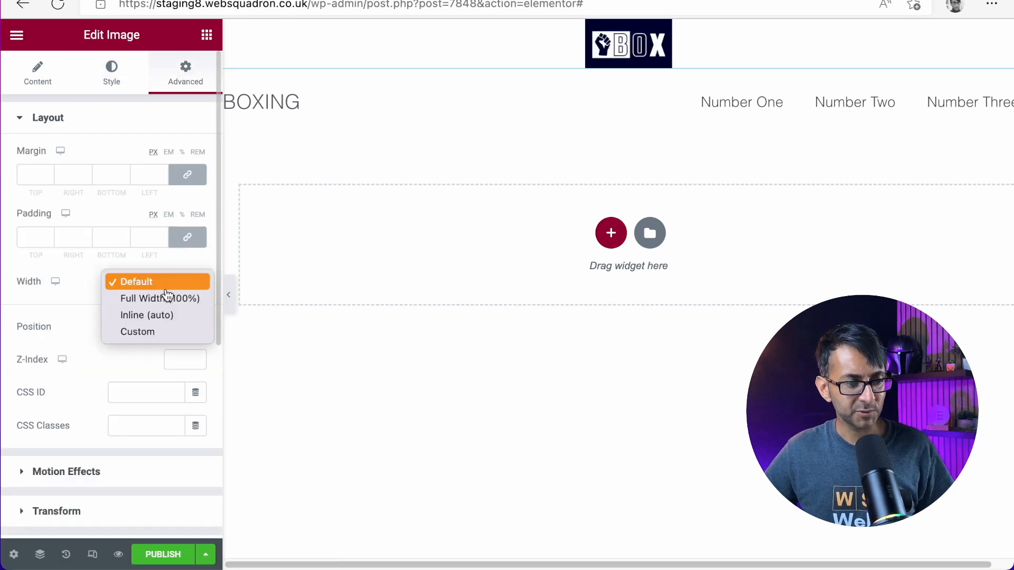
click(160, 332)
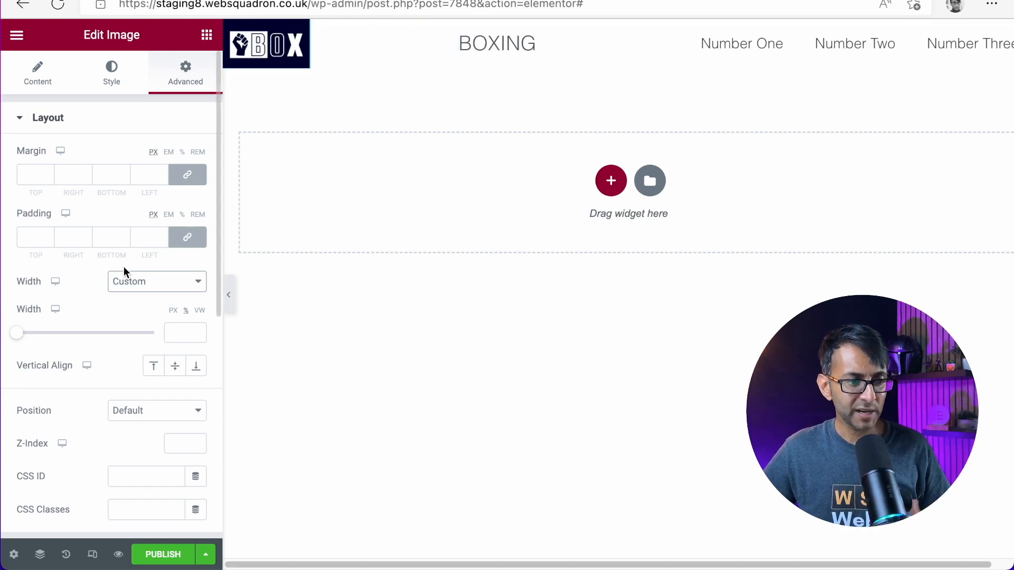
drag(17, 338, 33, 338)
click(172, 312)
click(179, 334)
text(5)
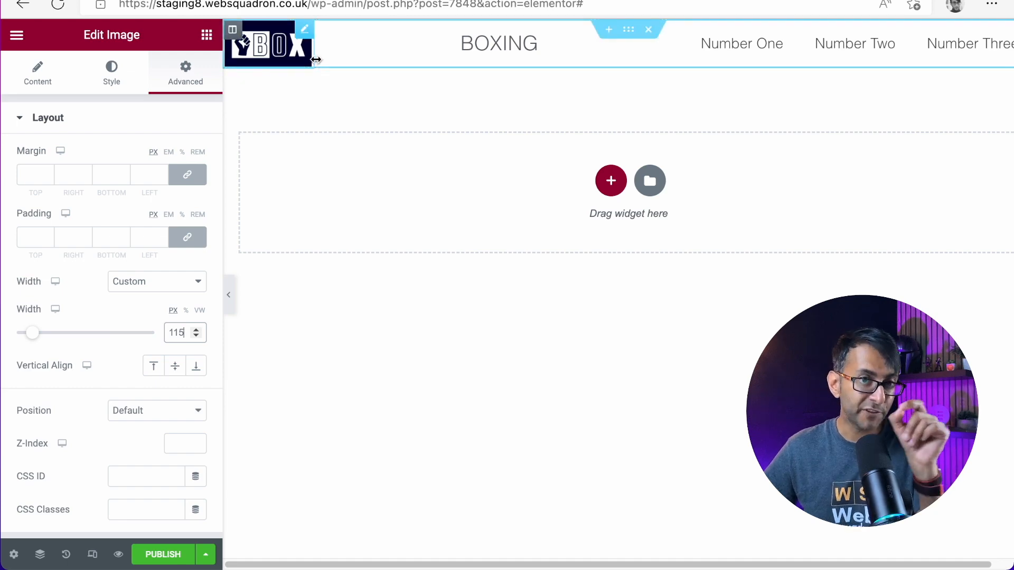
Step: Try a custom width of 43% on the BOXING heading, and undo the recent logo and heading changes in the header
click(526, 46)
drag(17, 335, 78, 336)
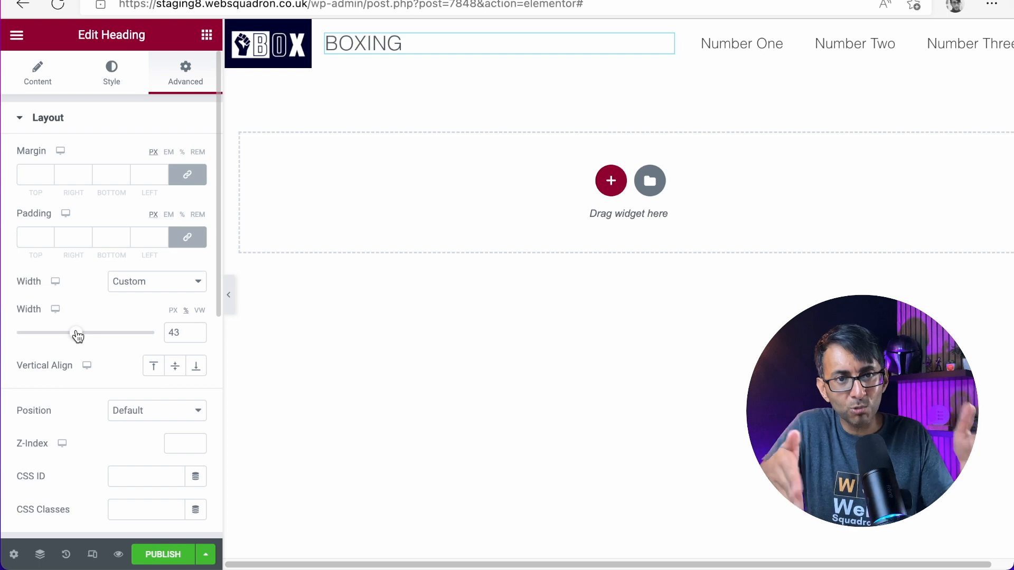
click(325, 435)
key(super+z)
key(super+z)
key(super+z)
Step: Add a new single-column section below the header
scroll(554, 122, down, 2)
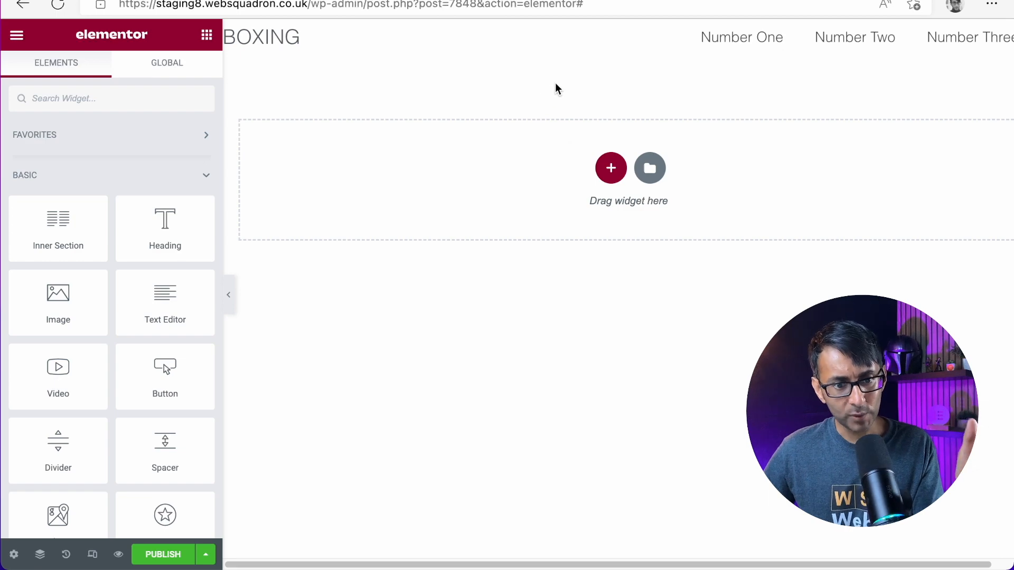
click(612, 174)
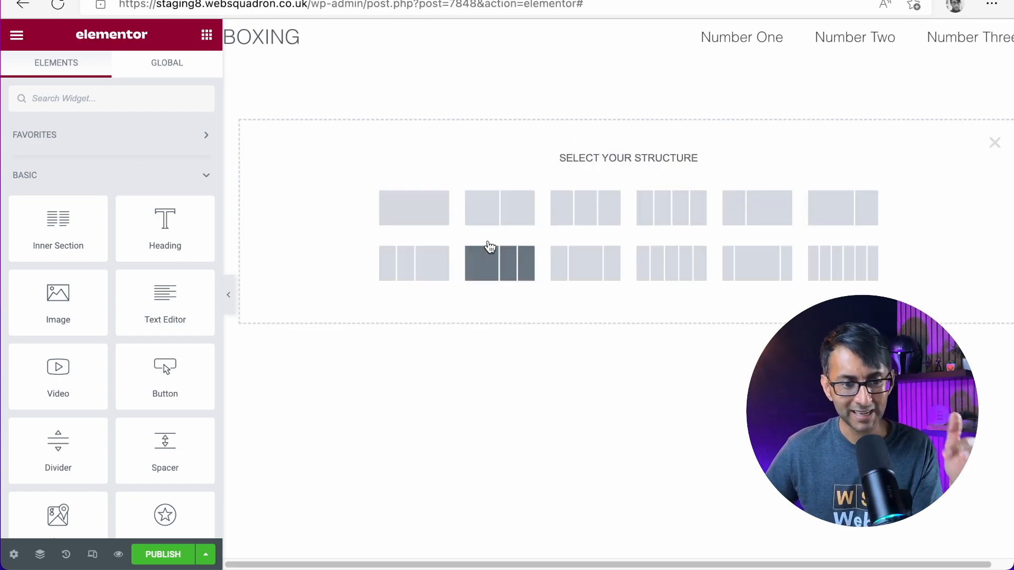
click(402, 209)
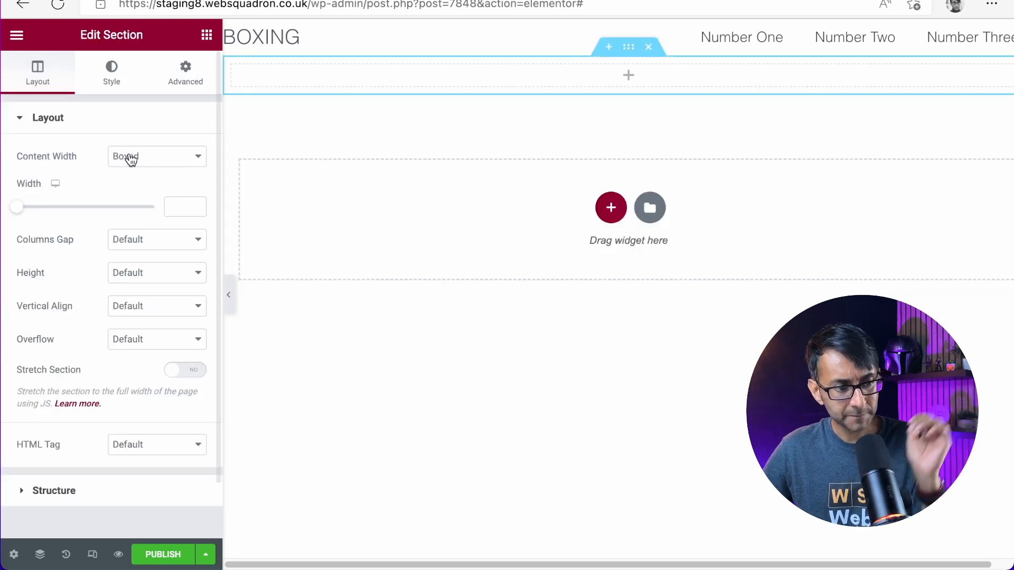
Step: Set the new section's boxed content width to 1100 and its columns gap to No Gap
click(111, 84)
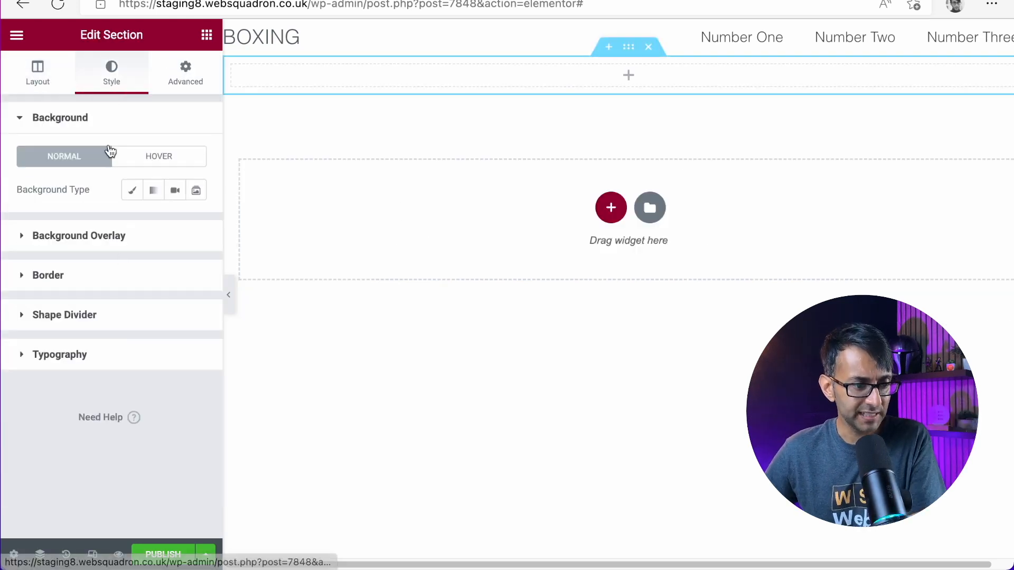
click(41, 71)
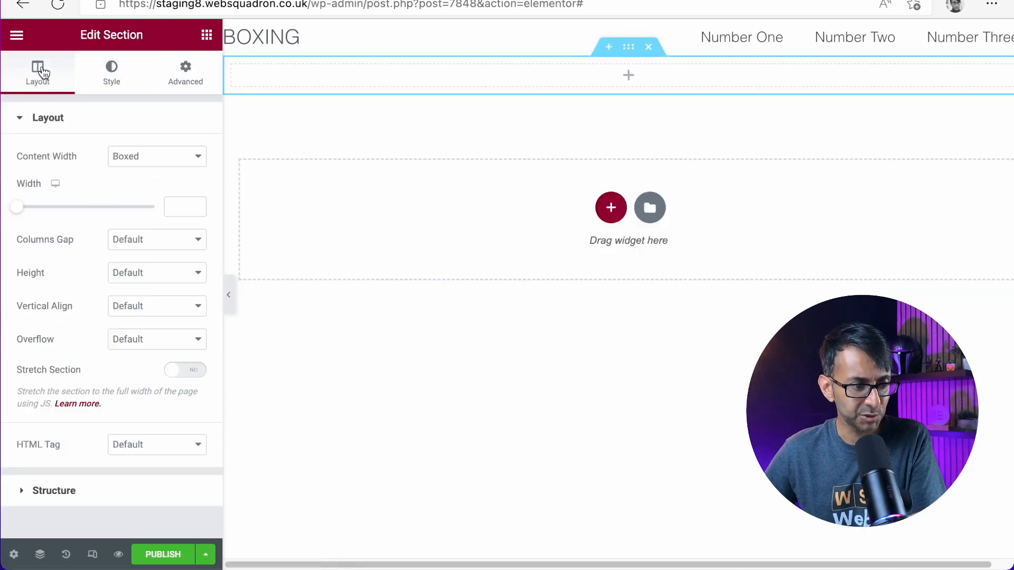
click(181, 211)
text(1100)
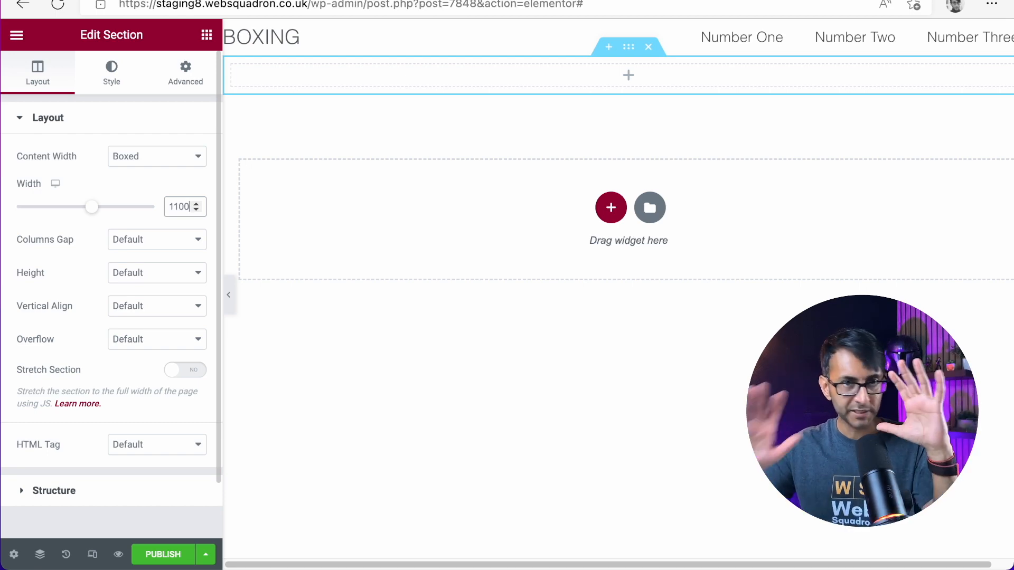
click(137, 243)
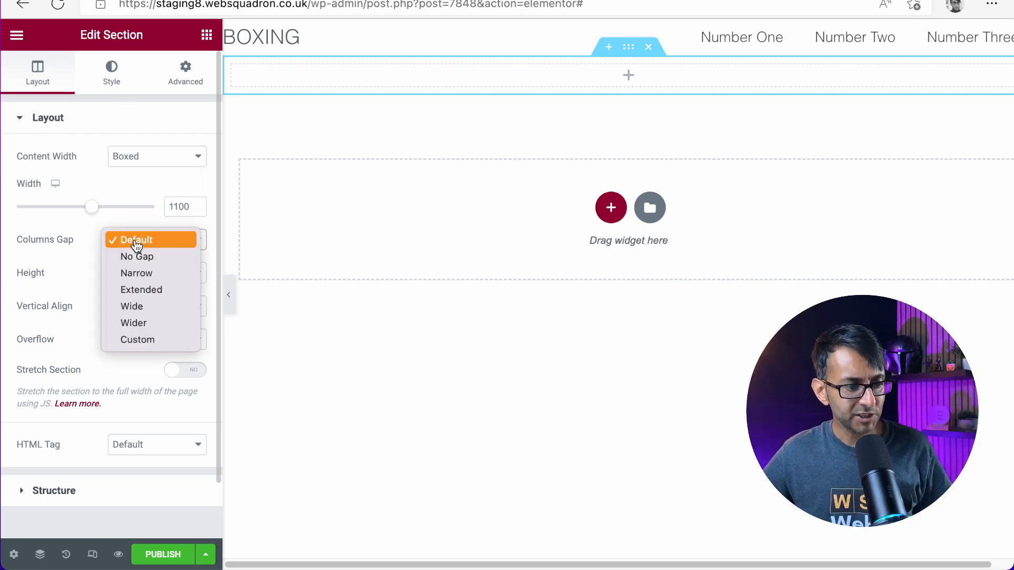
click(140, 258)
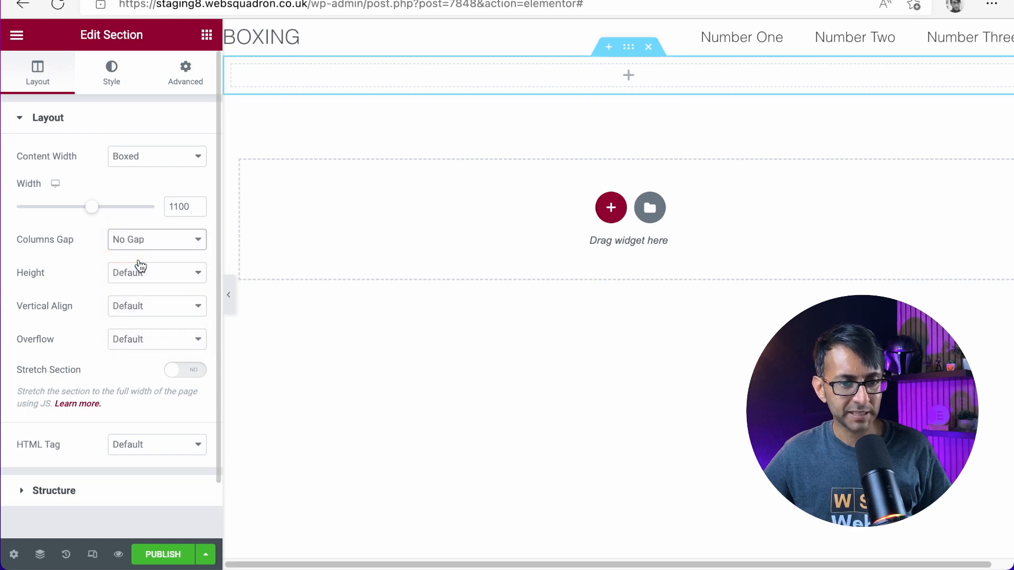
Step: Give the section a classic background with the Media Library image of the silhouetted woman with hands on hips
click(111, 80)
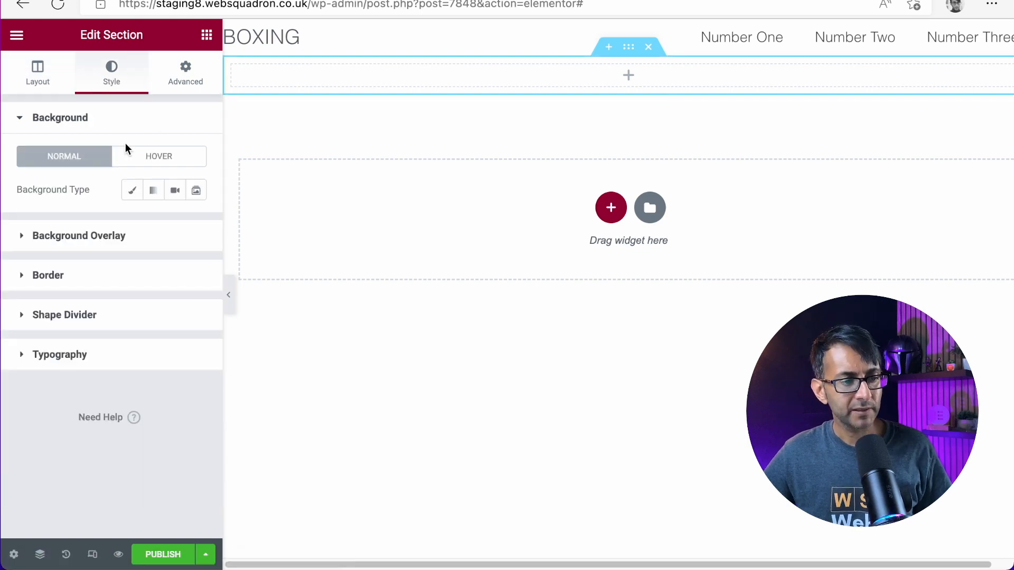
click(133, 191)
click(112, 295)
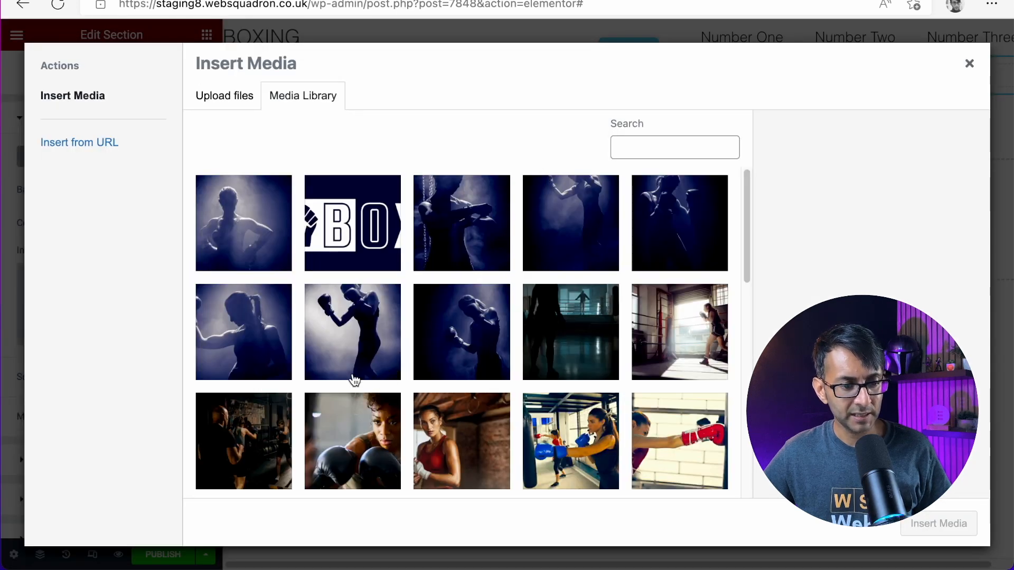
click(240, 254)
click(935, 524)
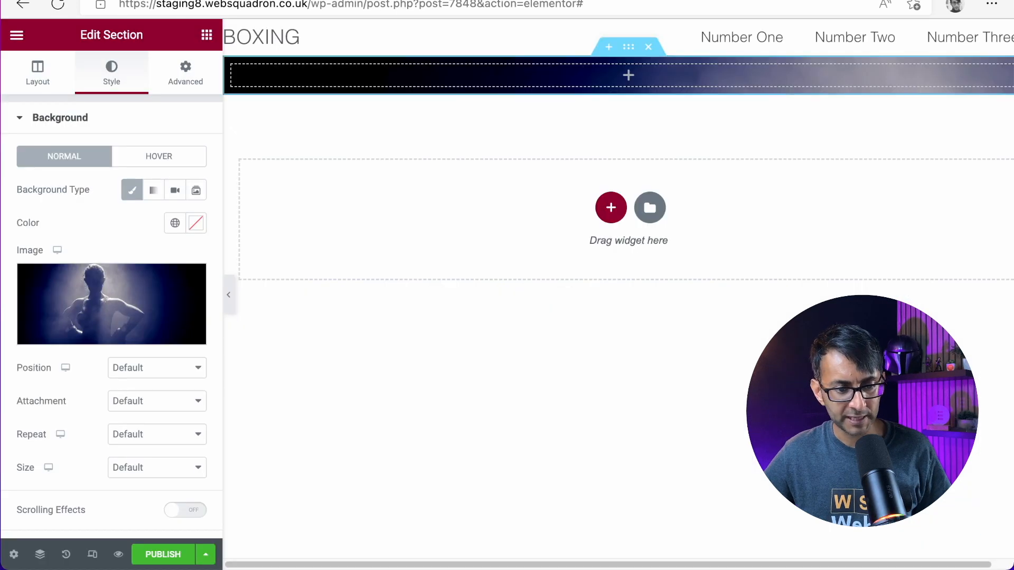
Step: Set the section's background image position to Top Center and its attachment to Fixed
click(170, 370)
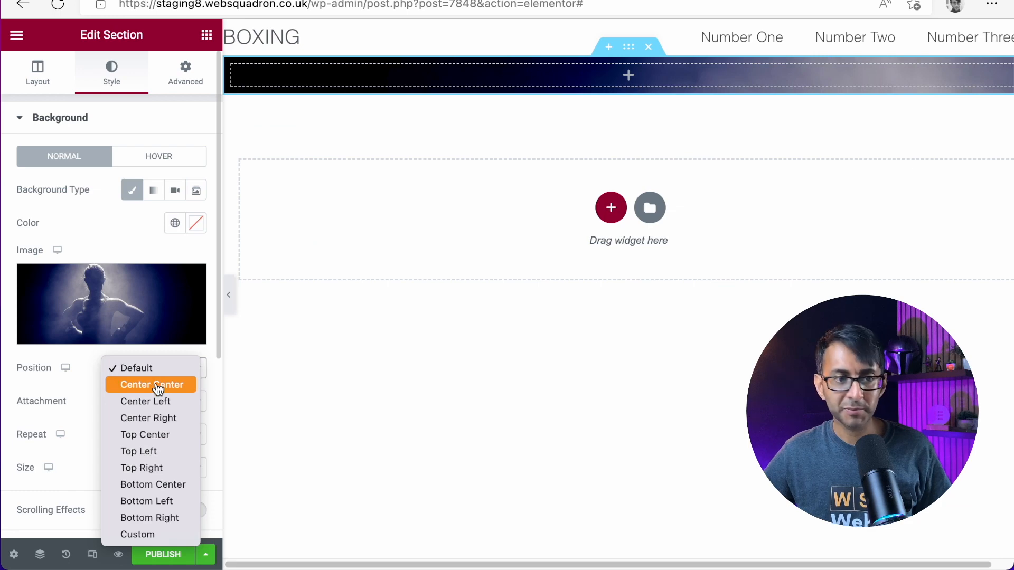
click(158, 386)
click(164, 369)
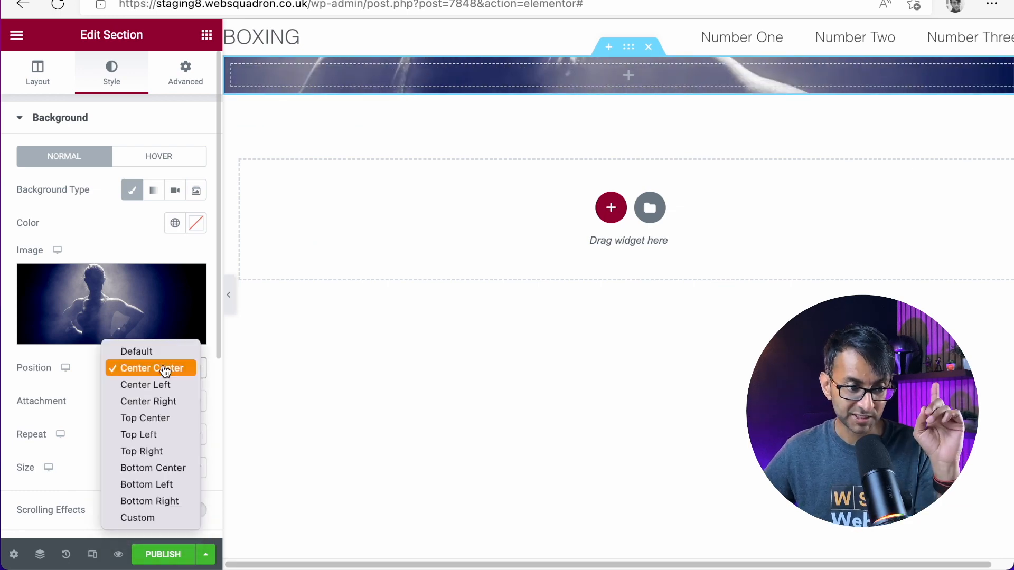
click(172, 418)
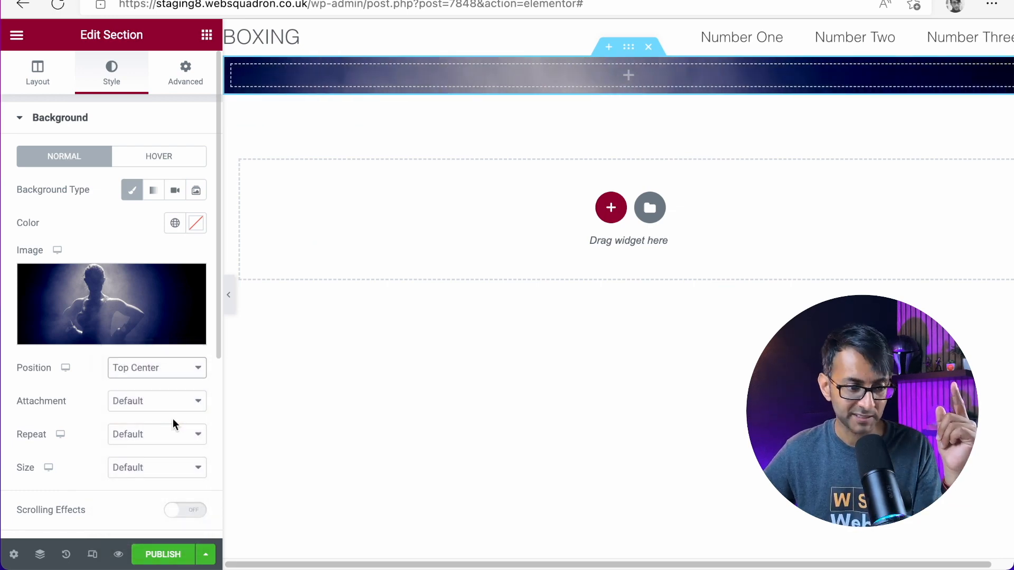
click(157, 405)
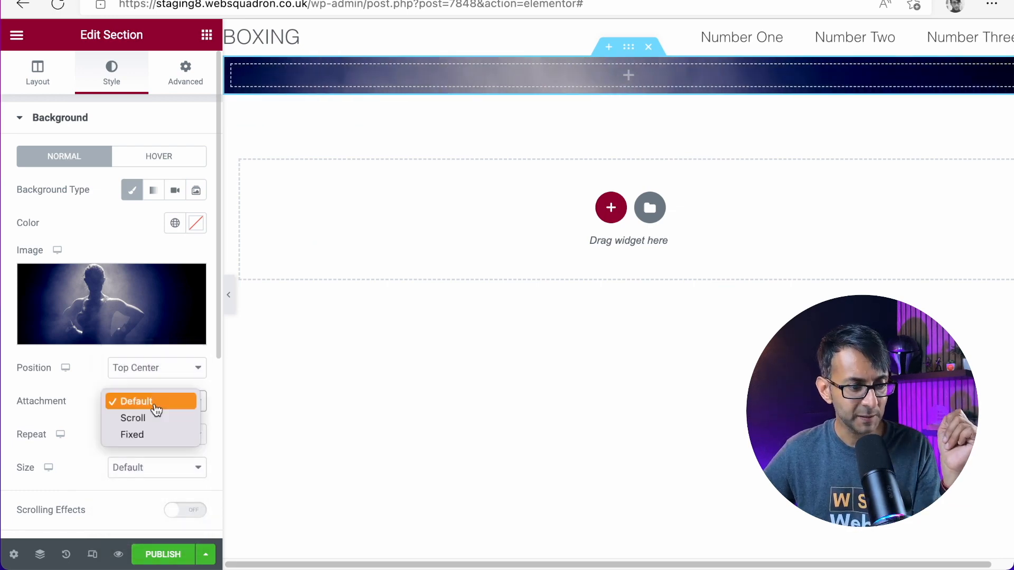
click(157, 438)
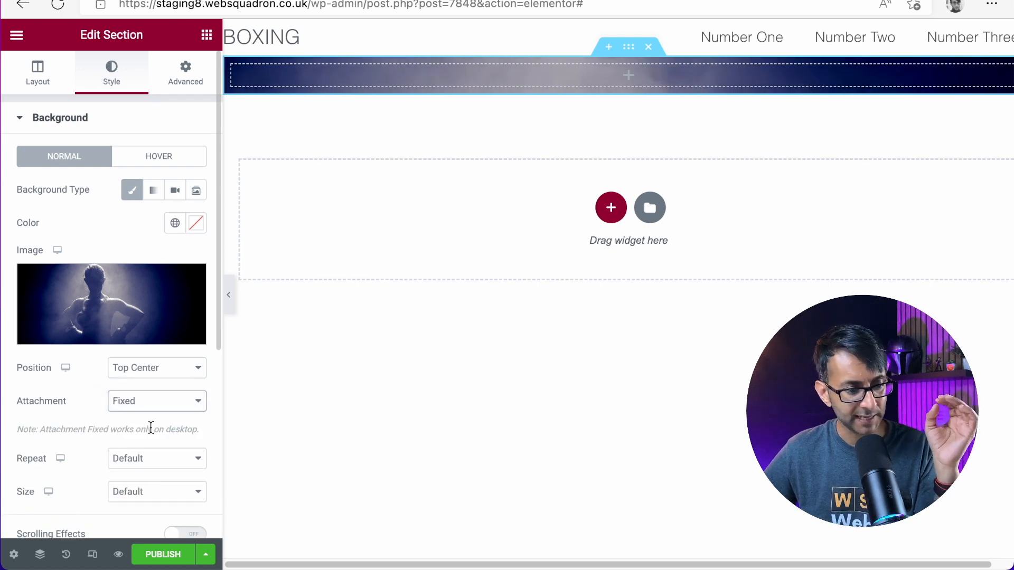
Step: Set the section's background image to No-repeat with size Cover
click(146, 456)
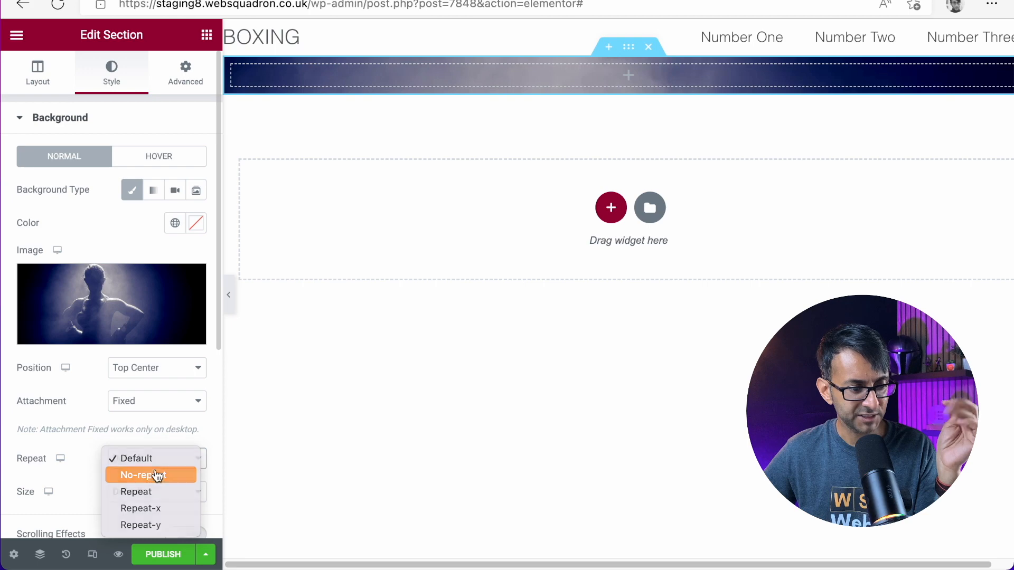
click(153, 474)
click(145, 494)
click(153, 527)
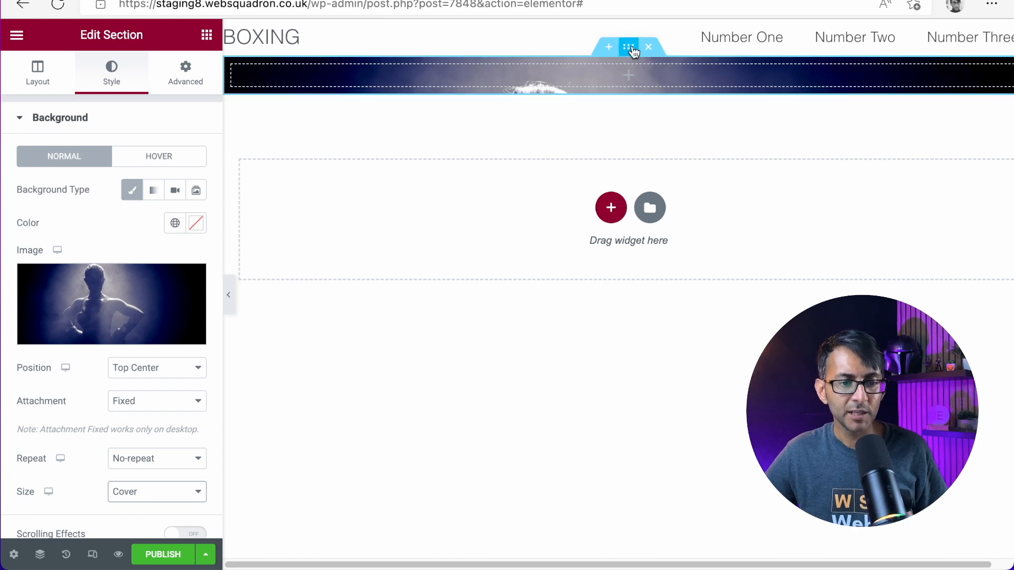
Step: Set the section's height to Min Height with a minimum of 100 VH
click(37, 74)
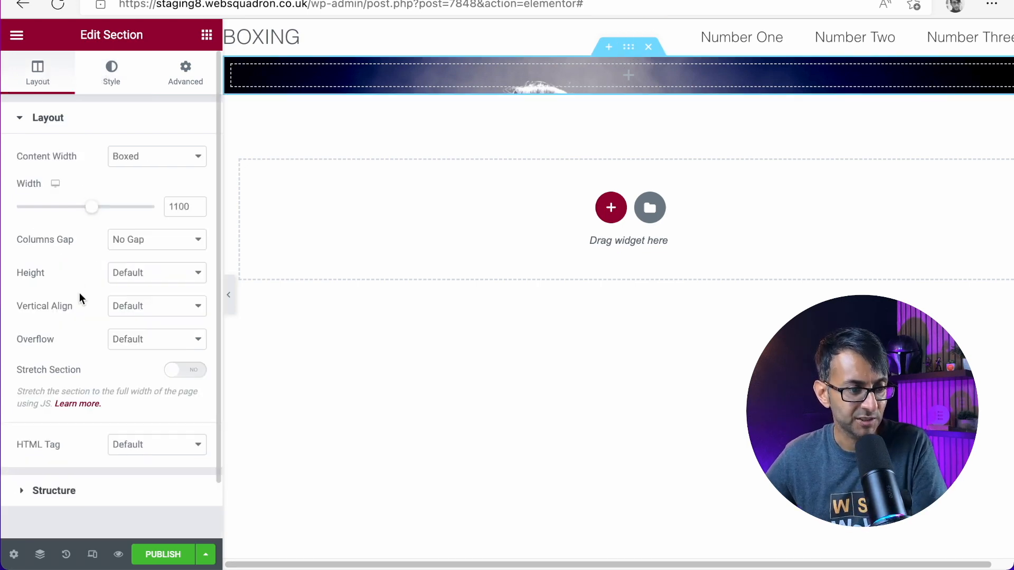
click(140, 274)
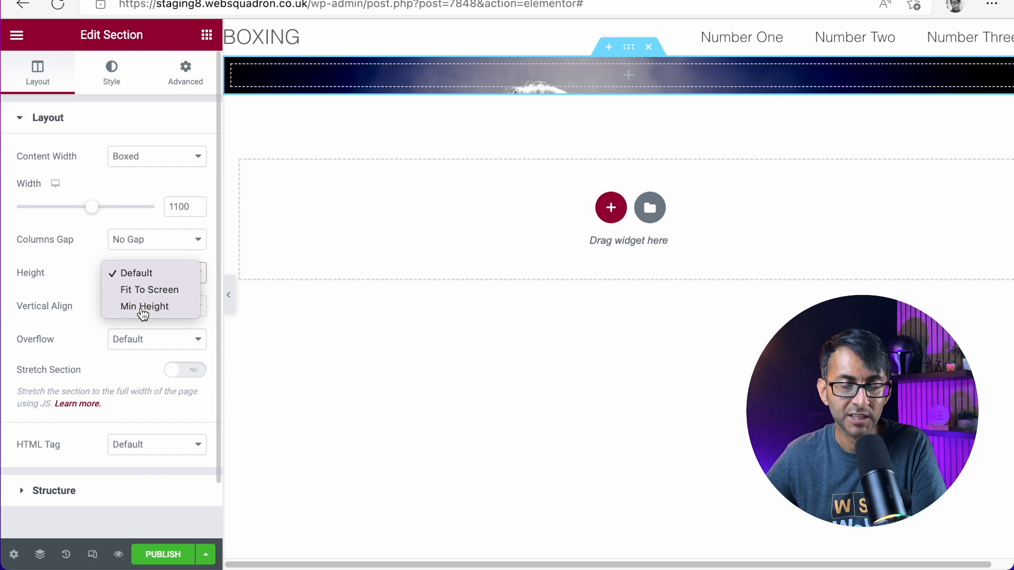
click(140, 308)
drag(57, 328, 72, 328)
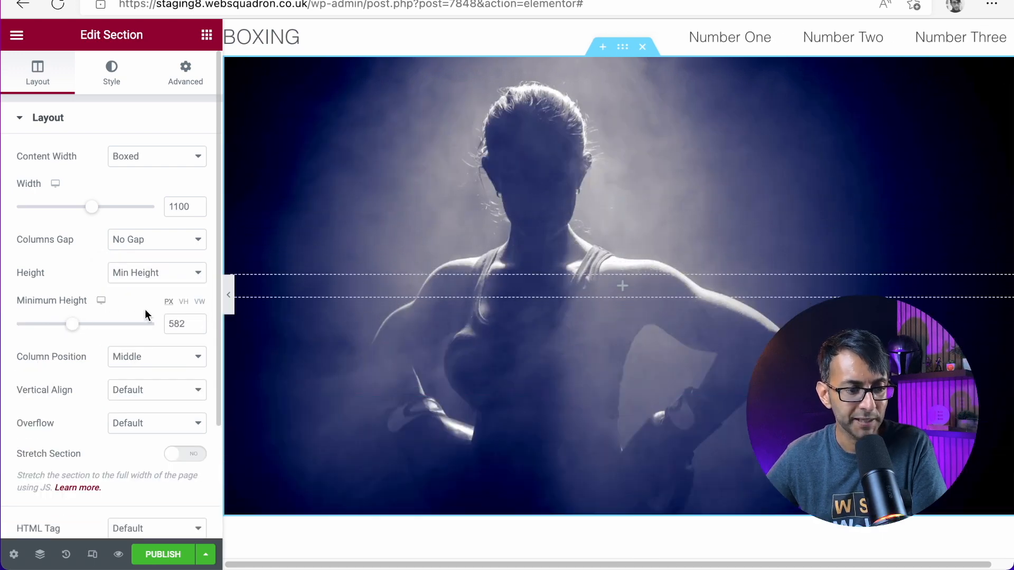
click(184, 301)
drag(182, 324, 135, 319)
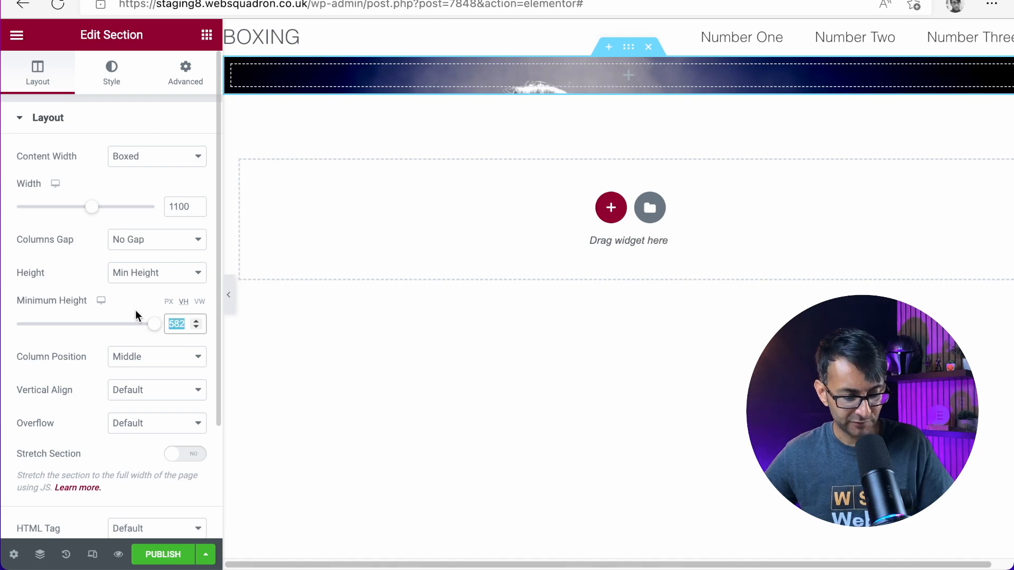
text(100)
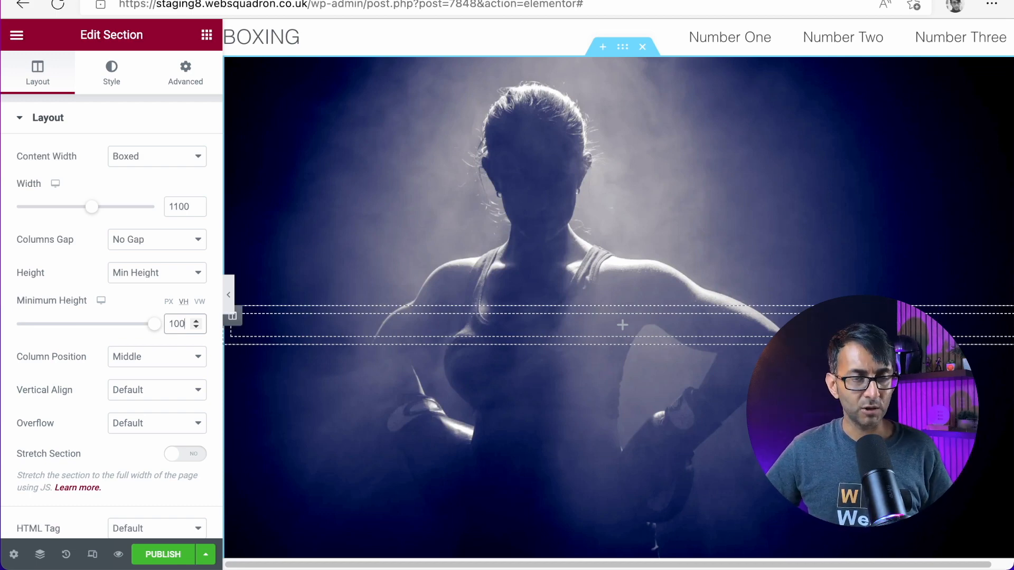
Step: Add a Heading widget inside the hero section and clear its placeholder title
click(207, 34)
drag(132, 227, 708, 314)
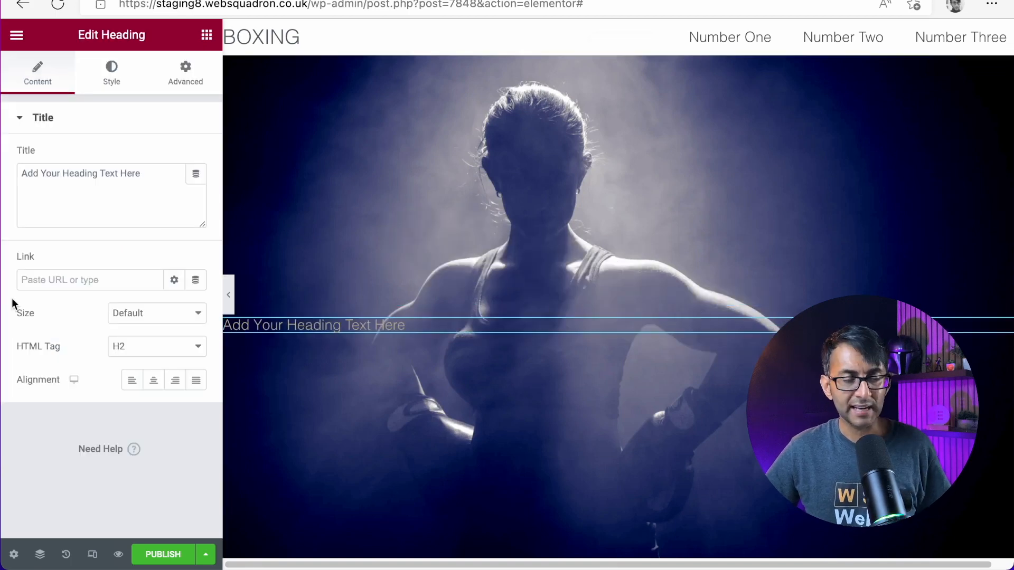
click(138, 178)
drag(137, 178, 3, 159)
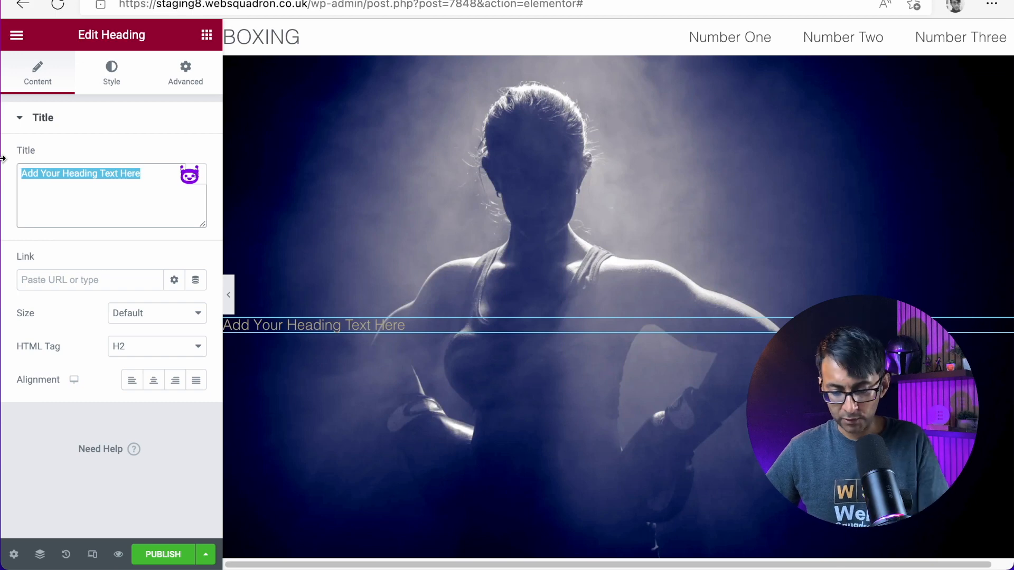
key(BackSpace)
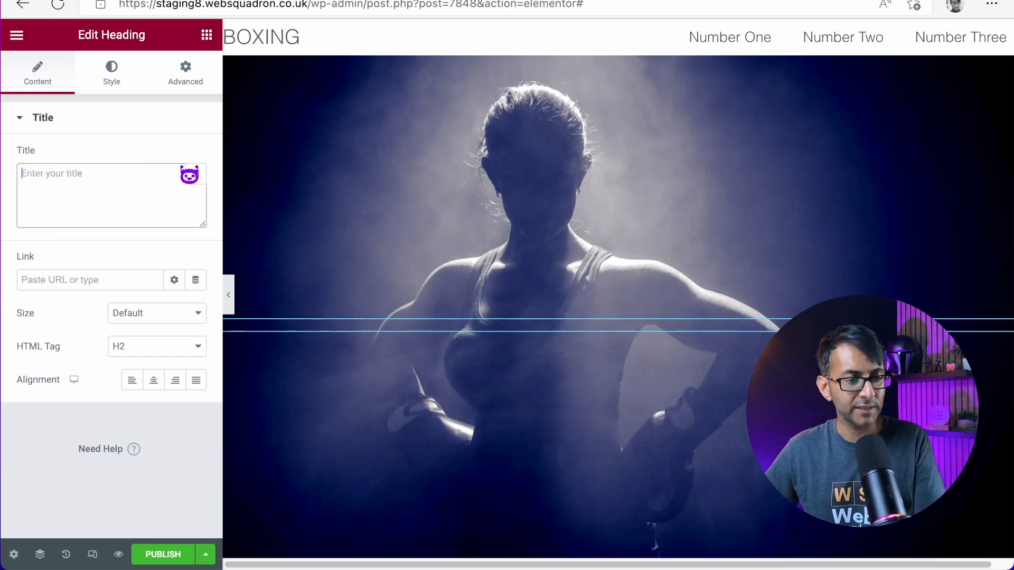
Step: Open the Bertha.ai assistant for the heading's title and choose the Unique Value Proposition template
click(189, 177)
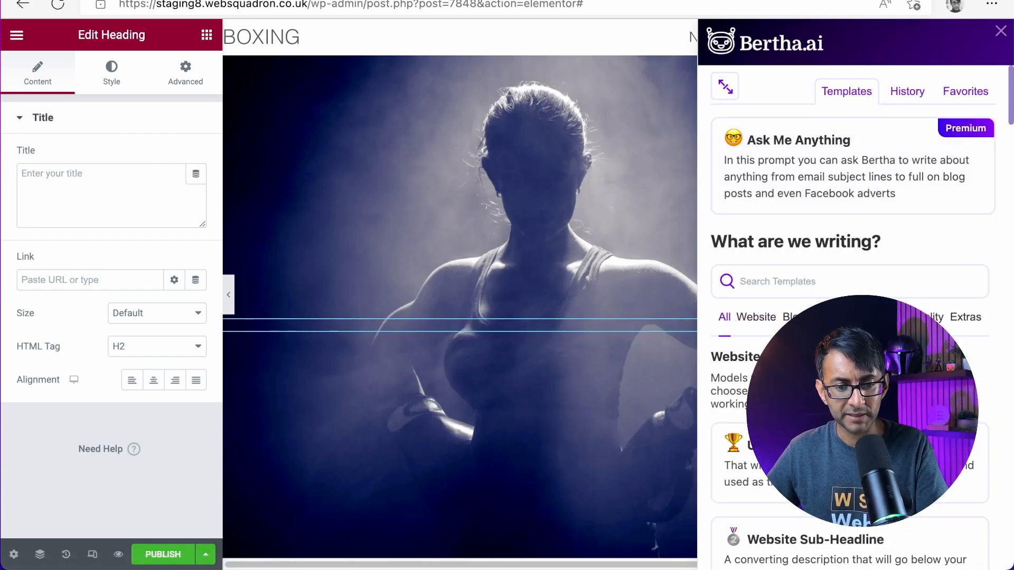
scroll(734, 324, down, 5)
scroll(734, 323, down, 5)
scroll(734, 324, up, 2)
scroll(853, 256, up, 5)
click(853, 256)
click(789, 286)
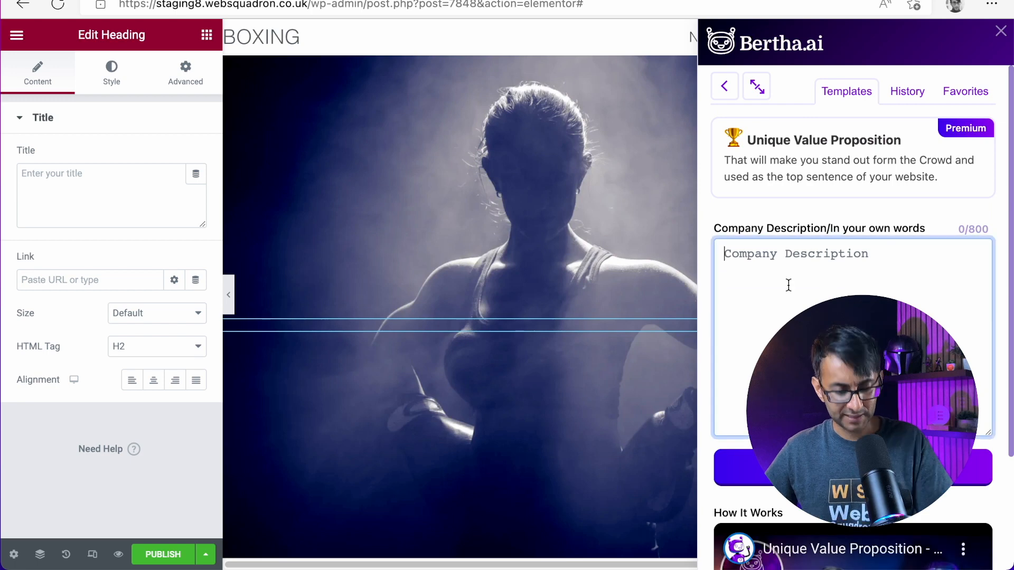
Step: Enter the company description "Female Boxing", generate Unique Value Proposition ideas and review the suggestions
text(Female Boxing)
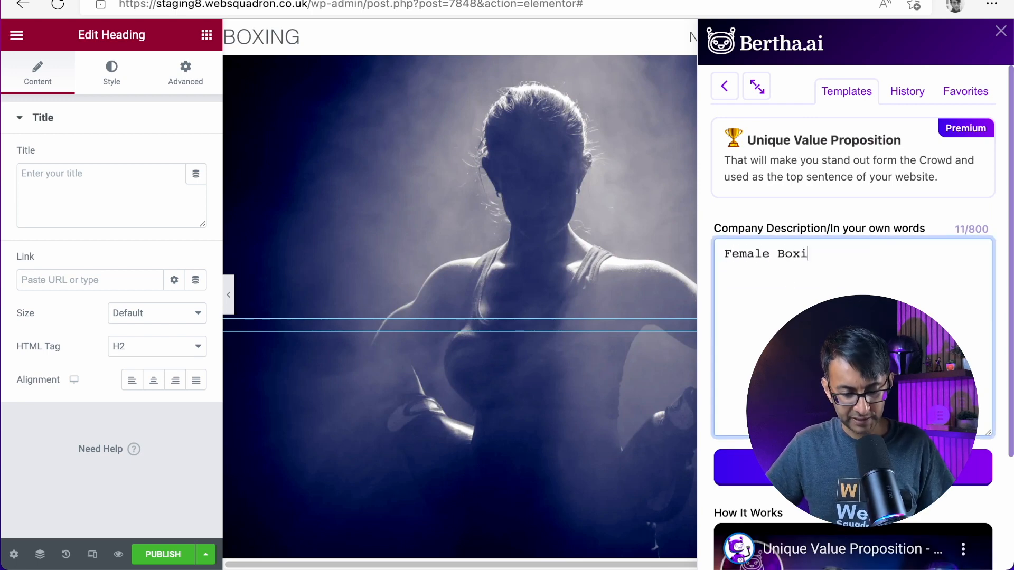
click(853, 468)
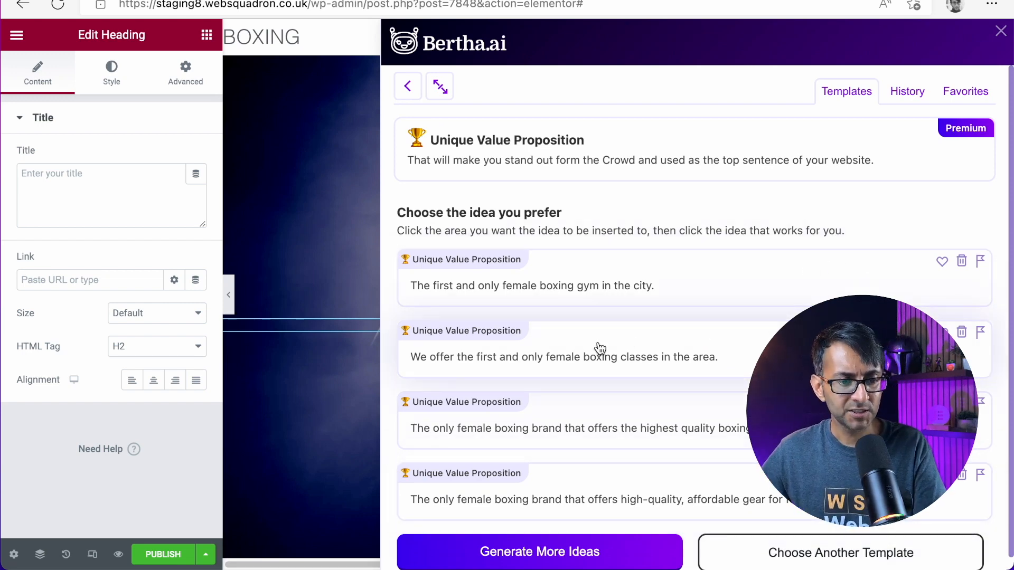
scroll(600, 350, down, 1)
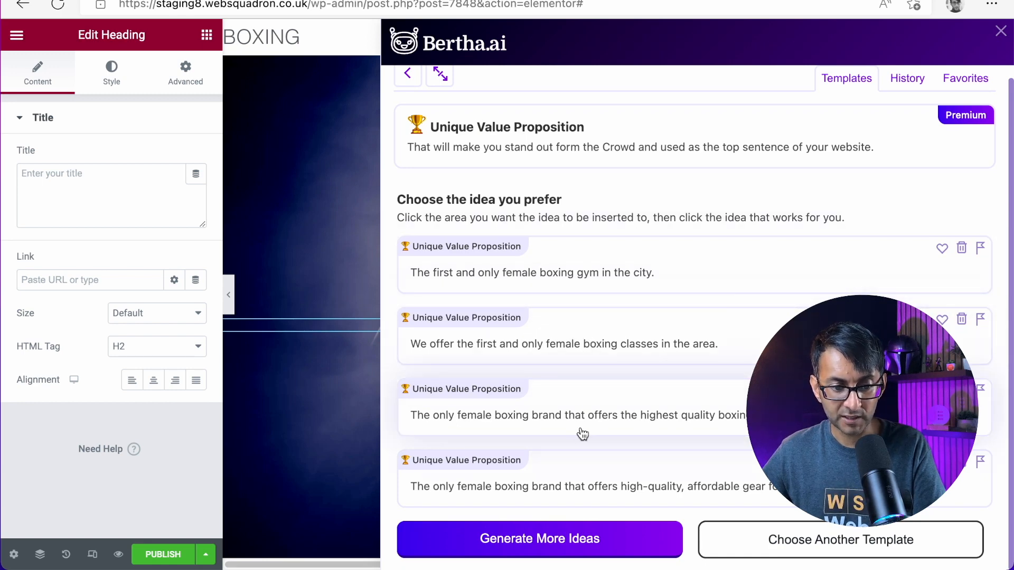
Step: Insert the idea "The first and only female boxing gym in the city." as the heading's title and close the Bertha.ai assistant
click(579, 289)
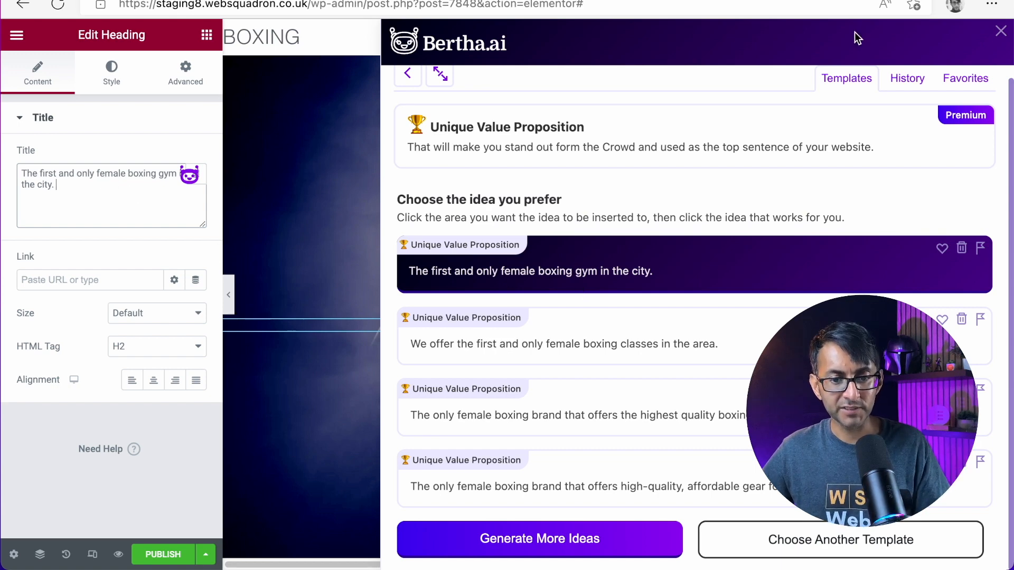
click(996, 30)
Step: Set the hero heading's typography to size 3 REM, weight 600 and Uppercase transform
click(111, 74)
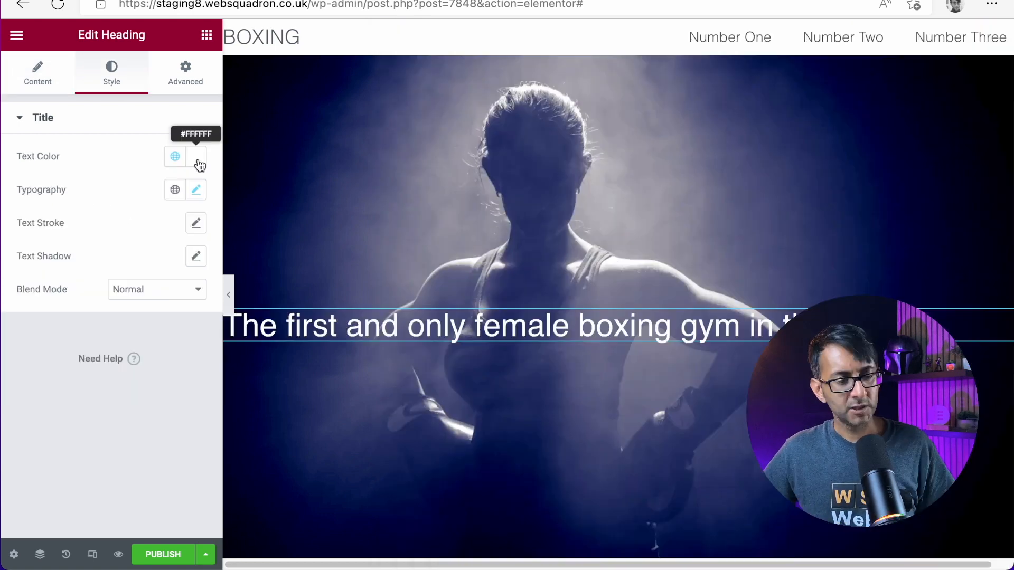
click(196, 189)
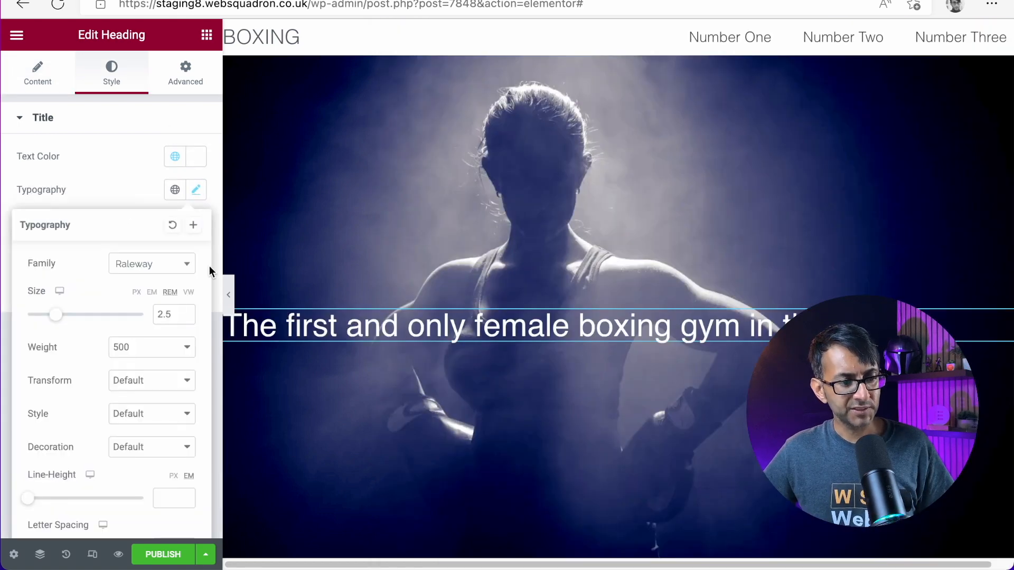
click(184, 311)
click(185, 311)
click(185, 311)
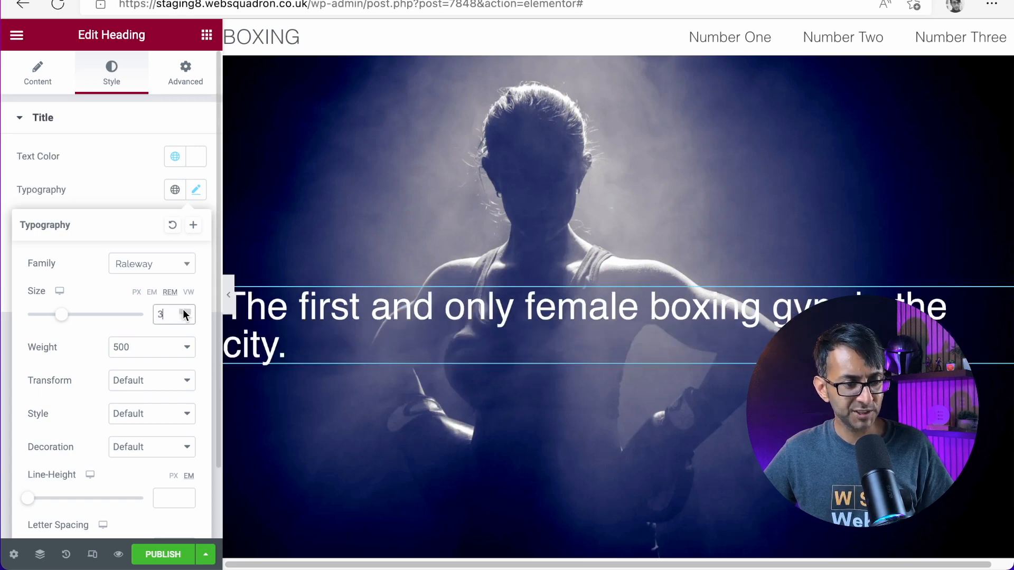
click(155, 347)
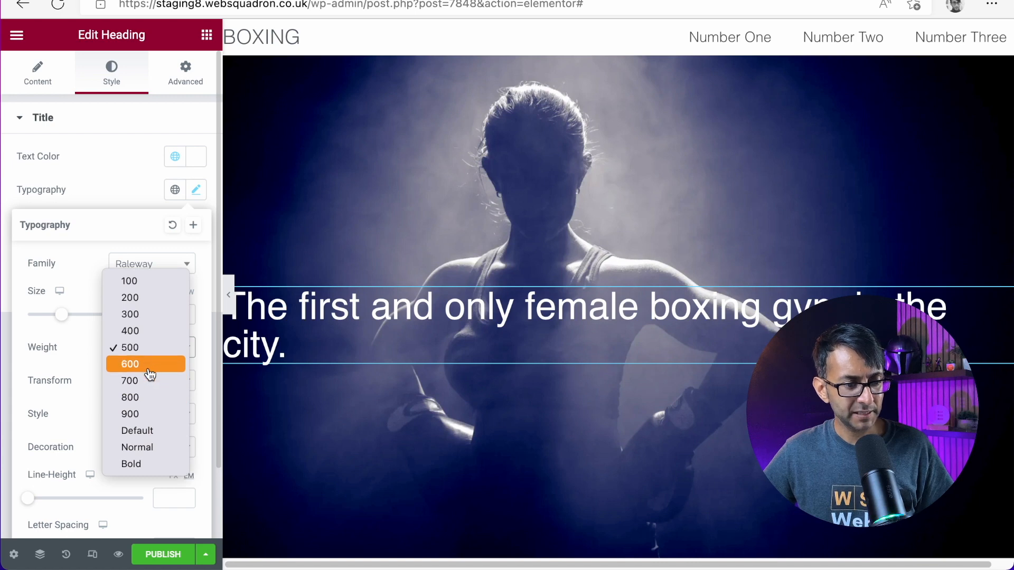
click(150, 365)
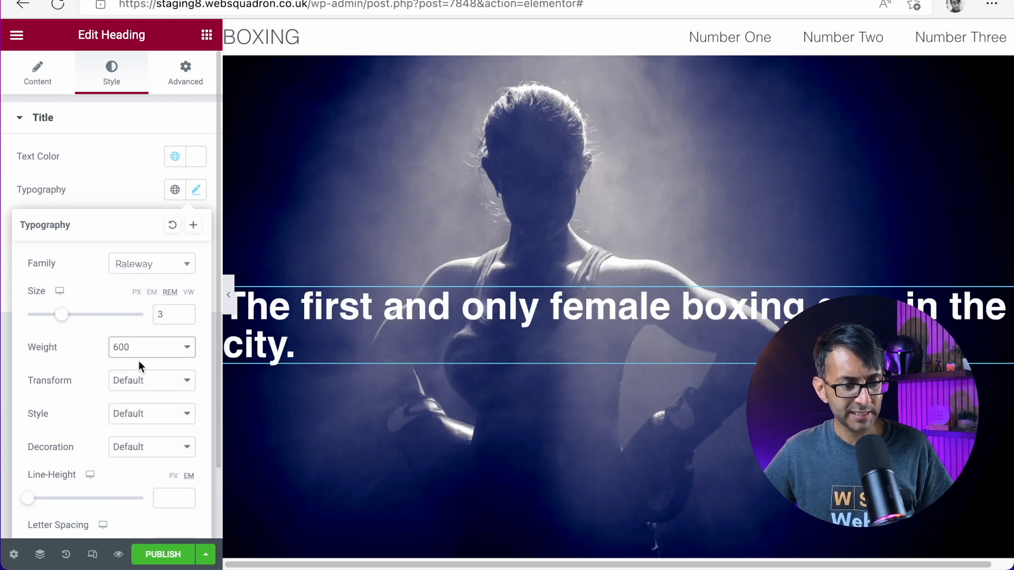
click(129, 384)
click(138, 397)
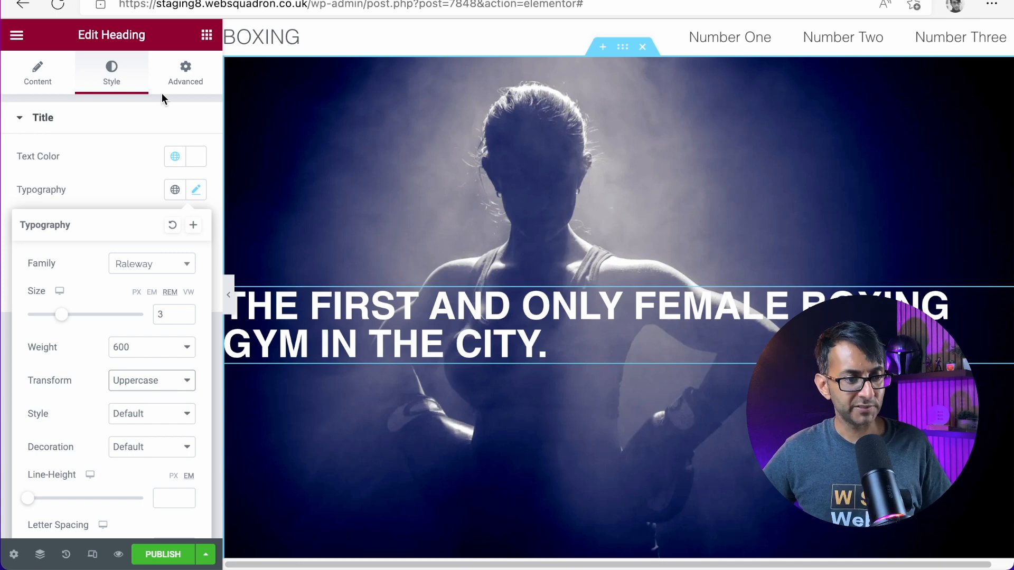
Step: Align the hero heading to the right and preview the page briefly without the editing panel
click(38, 76)
click(176, 383)
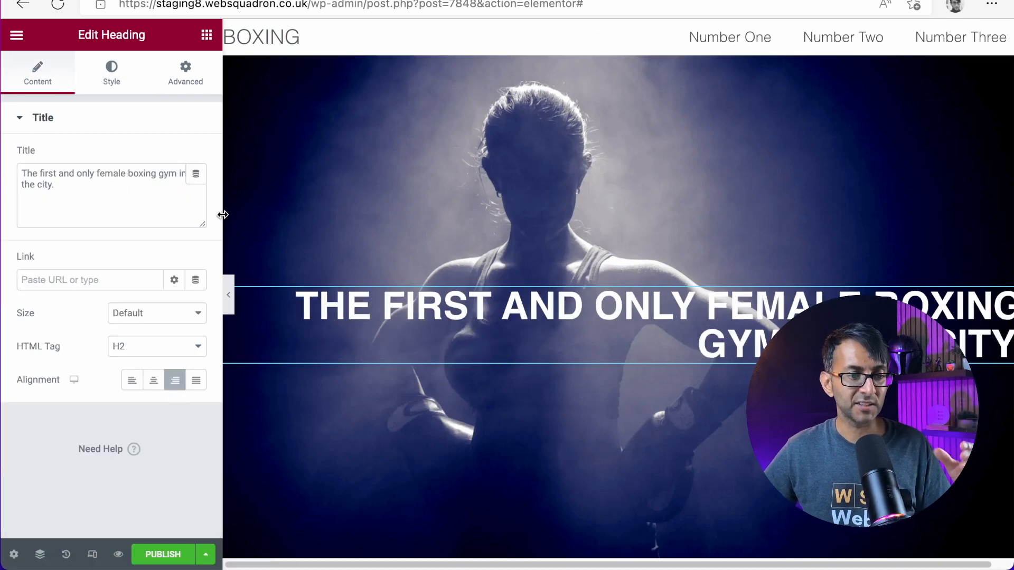
click(228, 299)
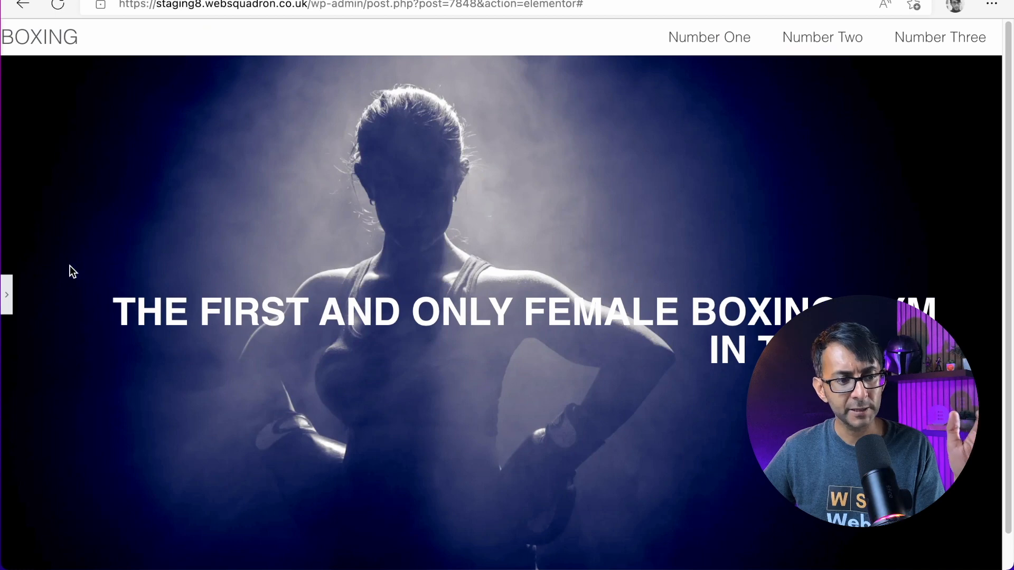
click(7, 296)
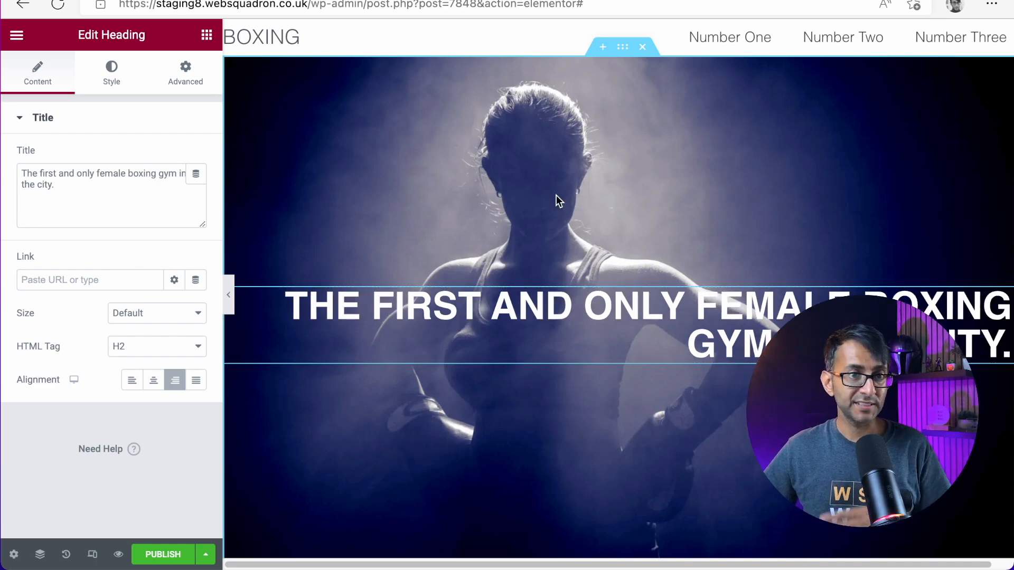
Step: Unlink the heading's margin and padding values and set its left margin to 200 px
click(177, 82)
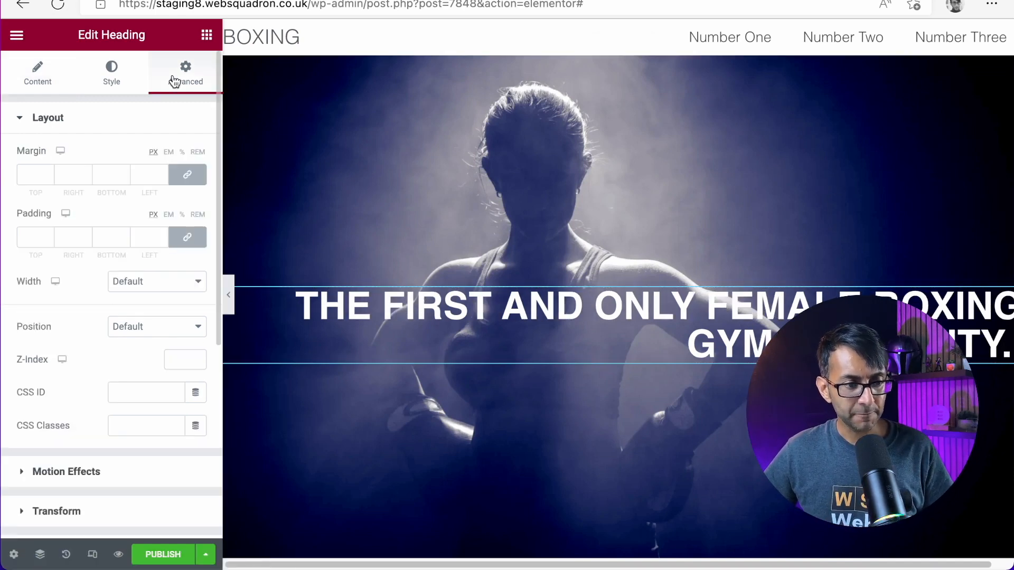
click(189, 178)
click(188, 238)
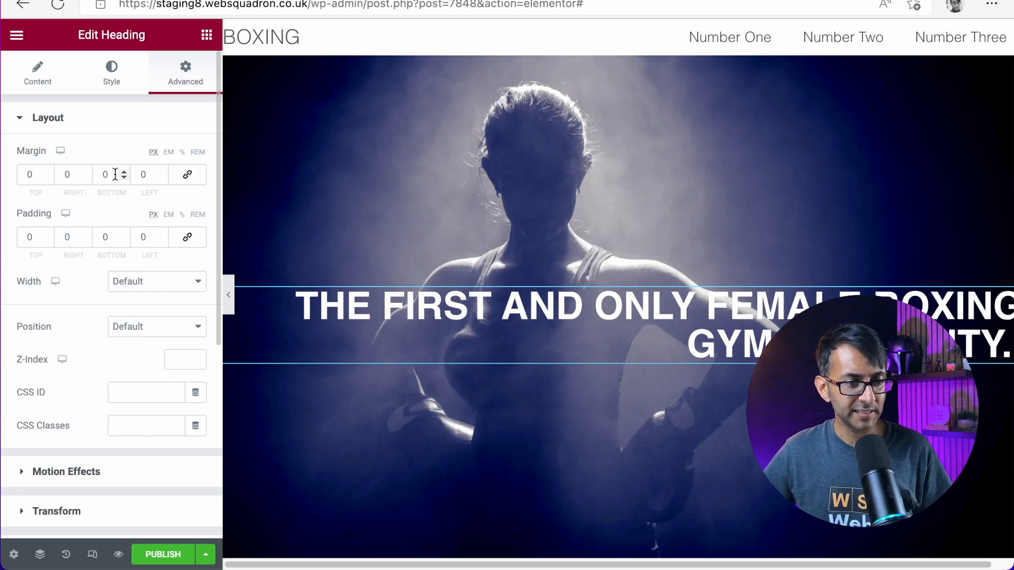
double_click(144, 175)
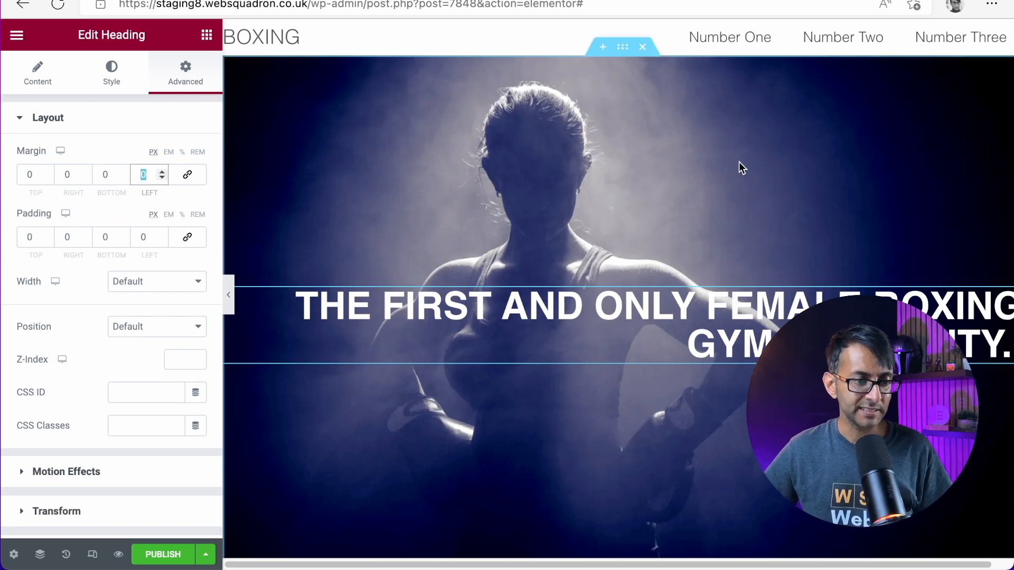
text(200)
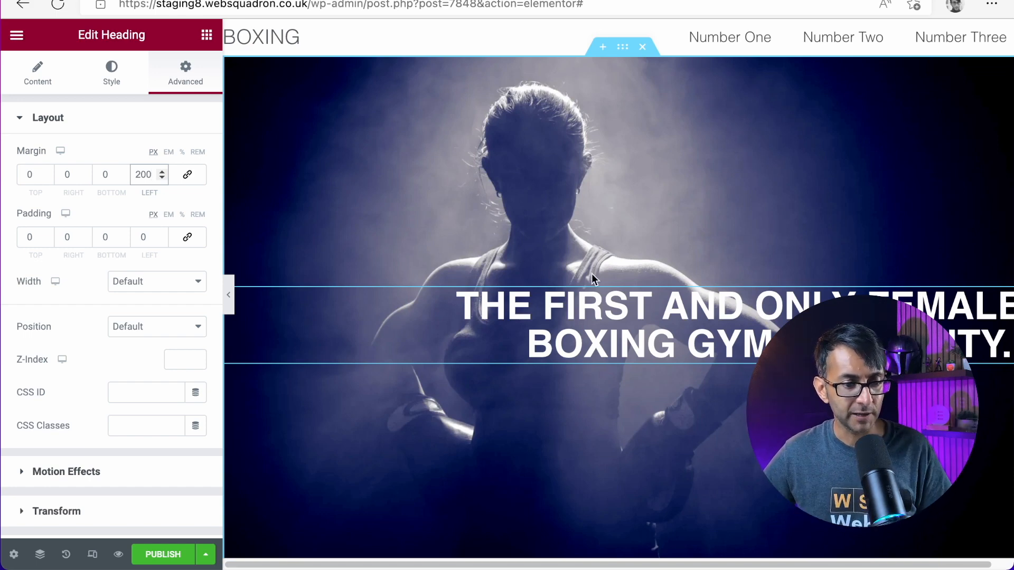
click(648, 301)
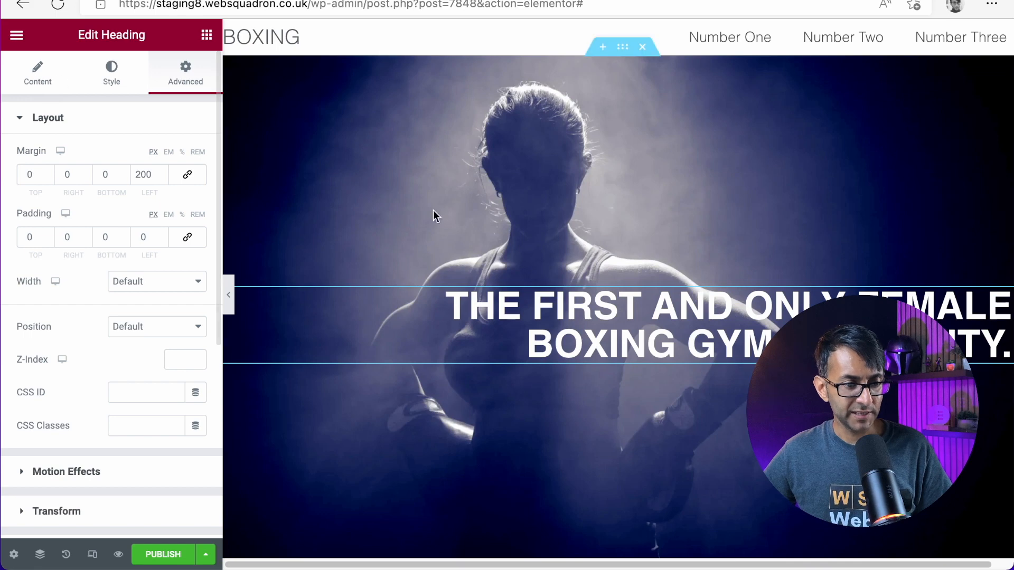
Step: Set the hero heading's line height to 1.4 EM in its typography settings
click(110, 74)
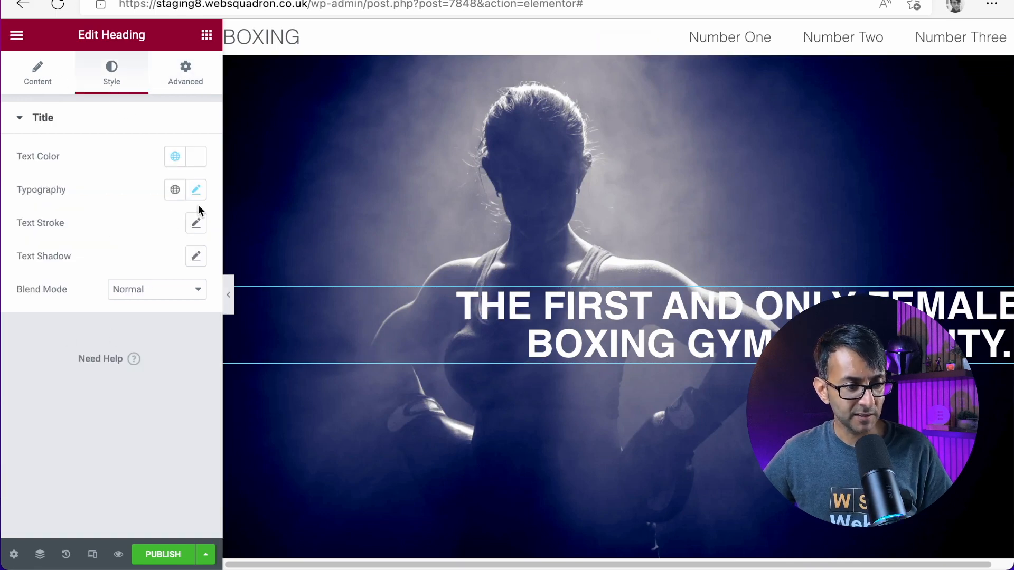
click(196, 191)
scroll(125, 430, down, 2)
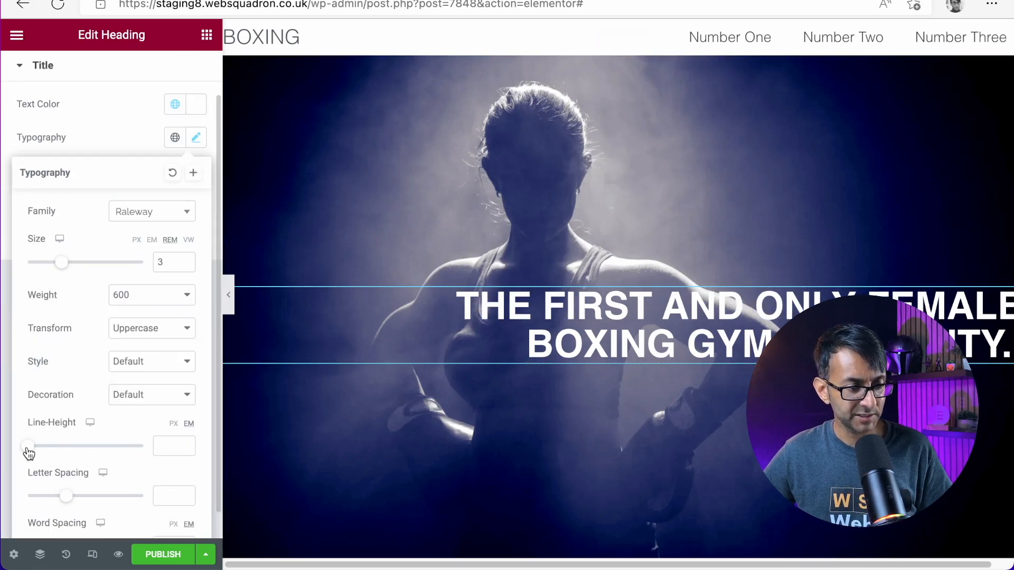
click(179, 445)
text(1)
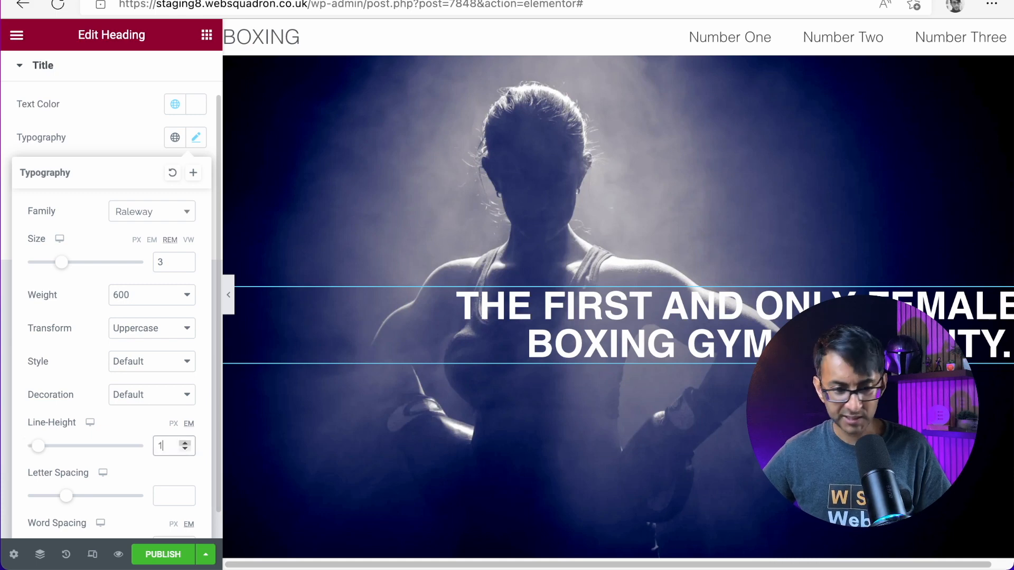
click(186, 443)
click(185, 444)
click(186, 443)
click(185, 444)
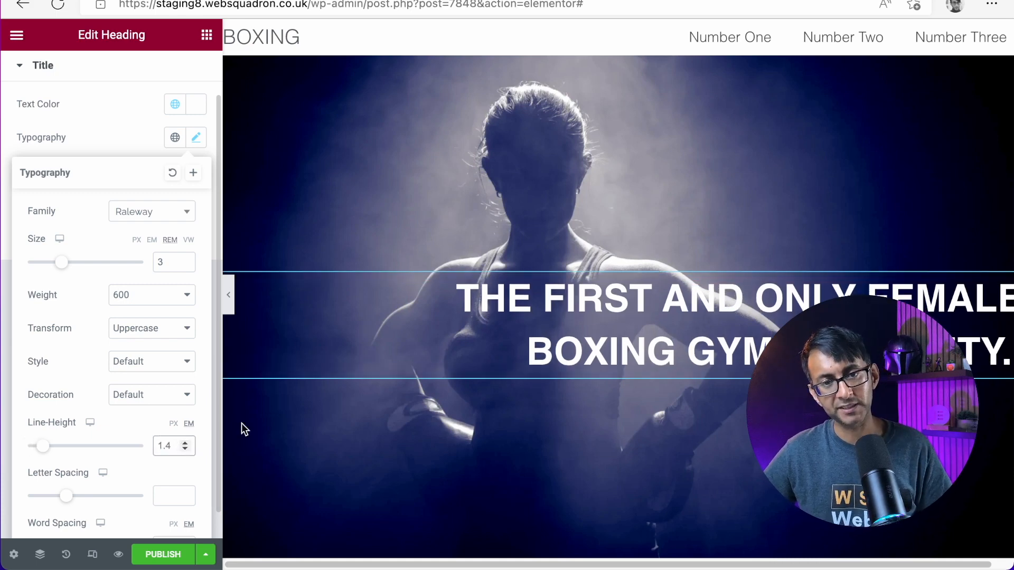
Step: Reduce the hero section's top margin below zero until its background image sits behind the header
click(235, 317)
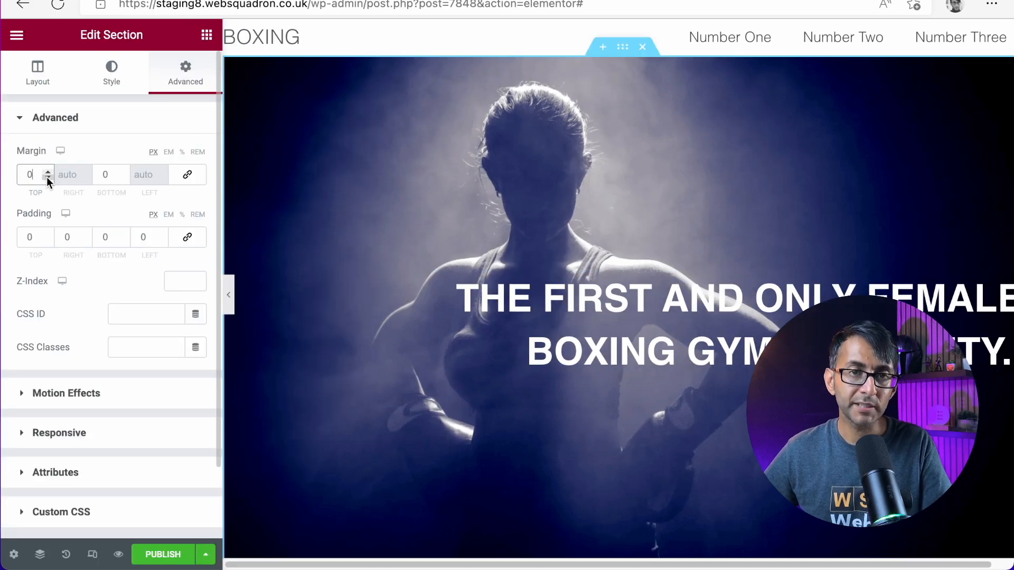
click(49, 179)
drag(49, 179, 48, 179)
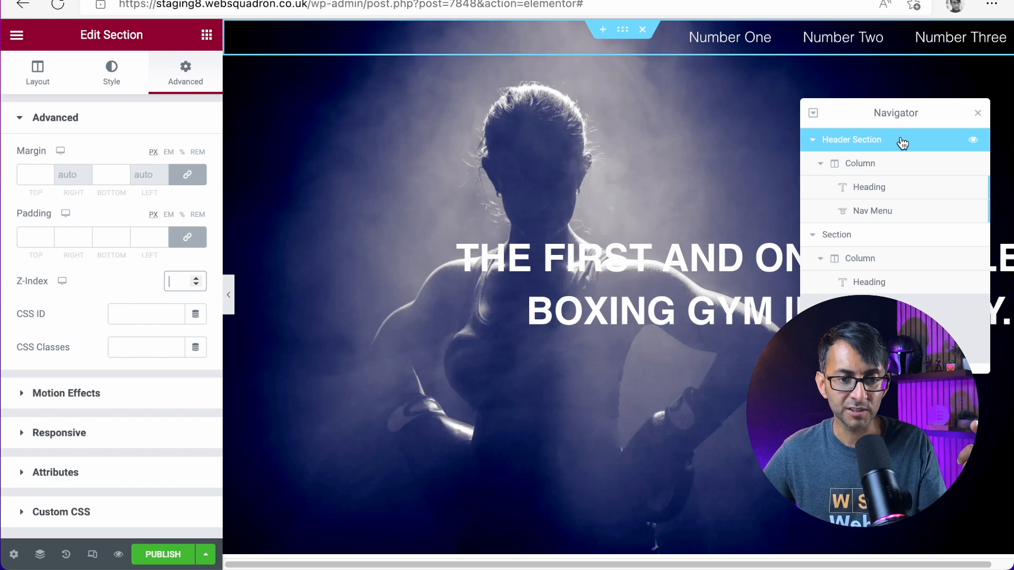
Step: Select the Header Section in the Navigator and set its Z-Index to 999
click(882, 234)
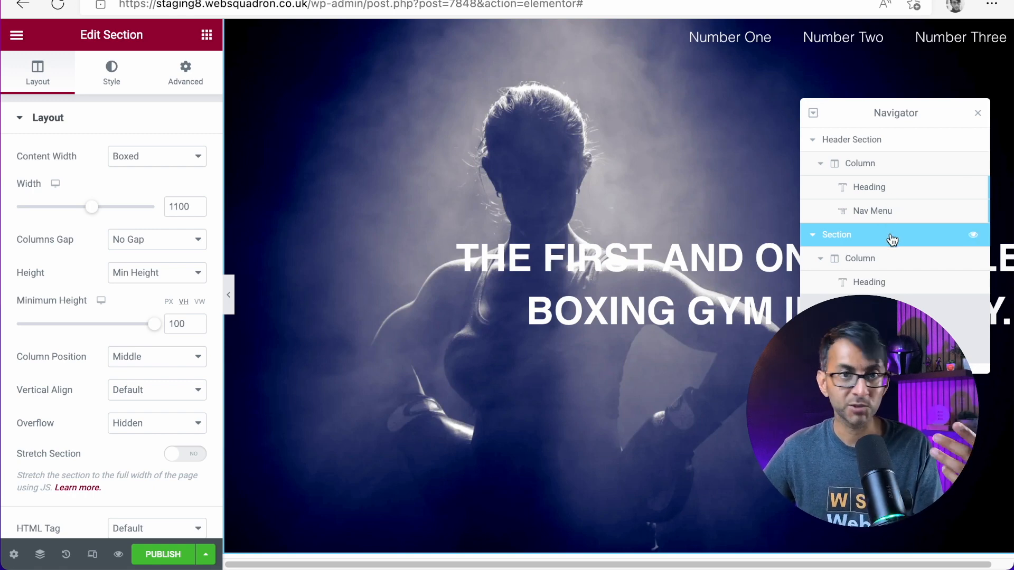
click(888, 143)
click(176, 283)
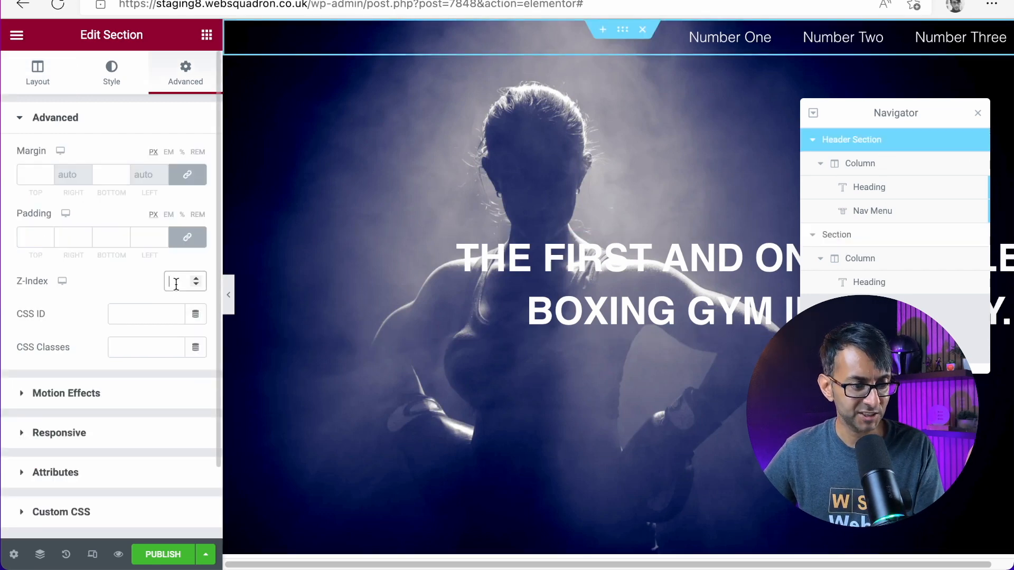
text(999)
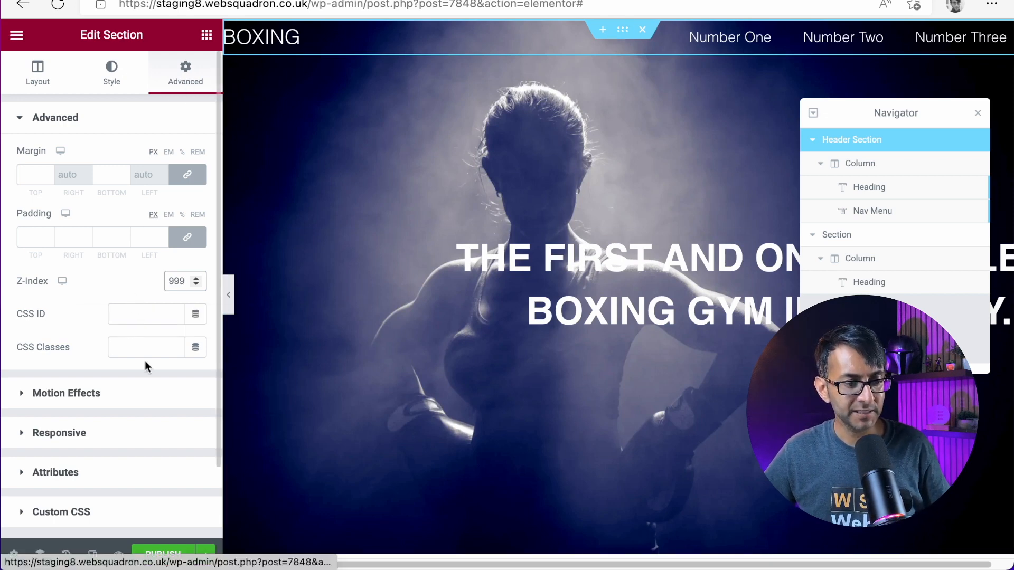
Step: Make the Header Section sticky at the Top in its Motion Effects
click(129, 394)
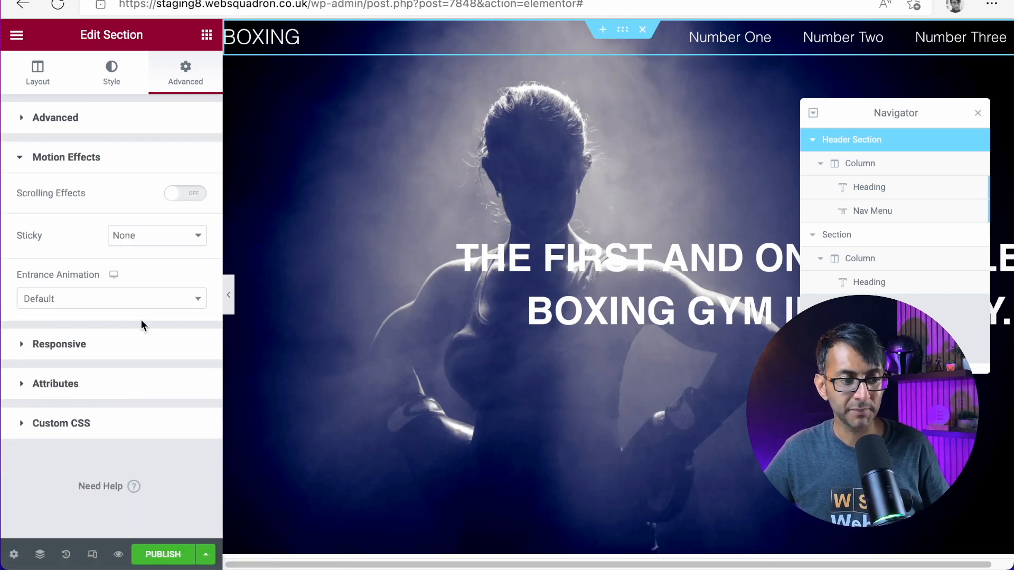
click(154, 241)
click(146, 253)
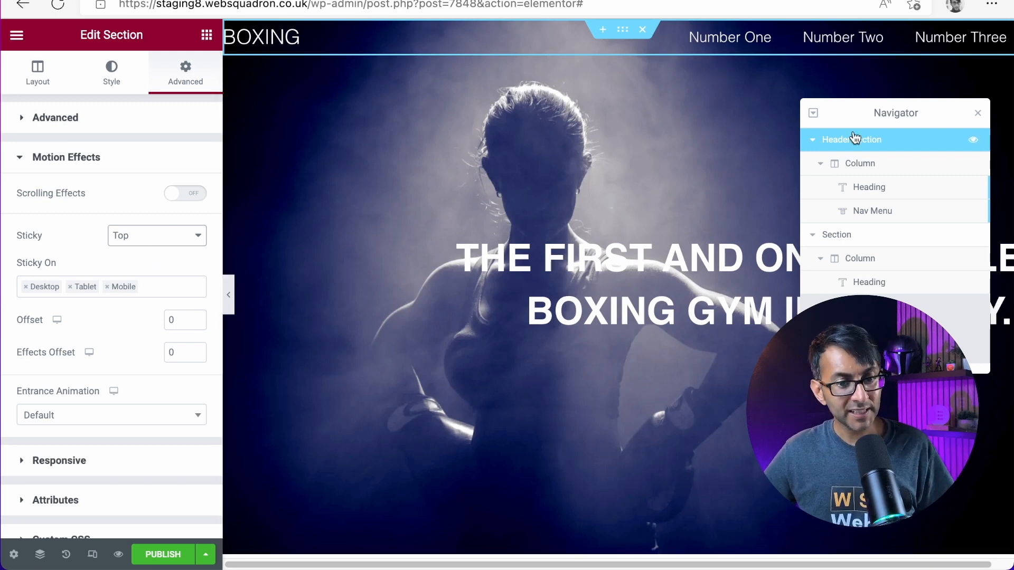
Step: Unlink the Header Section's padding, set the left padding to 10 px, and preview the page without the editing panel
click(103, 117)
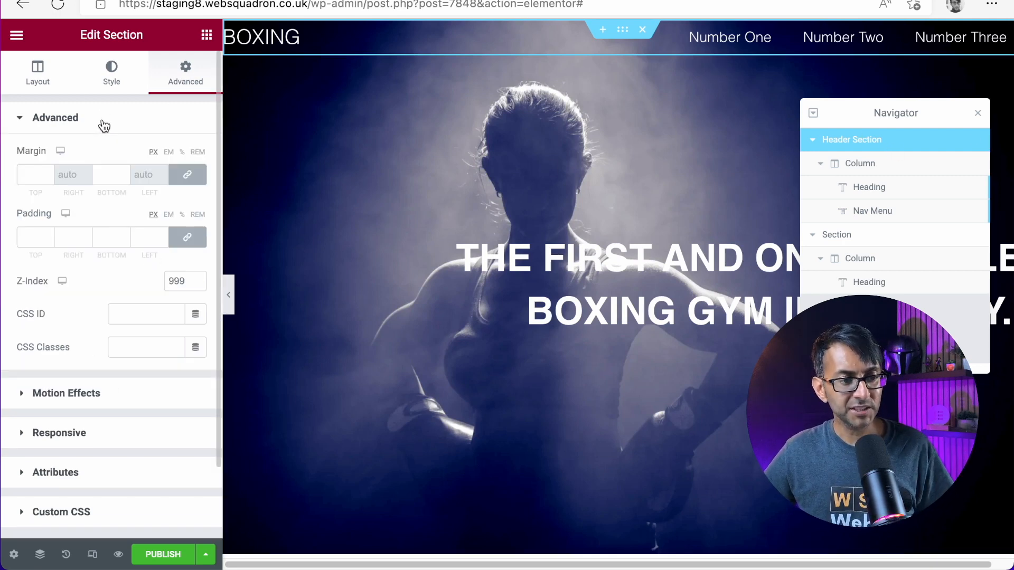
click(188, 241)
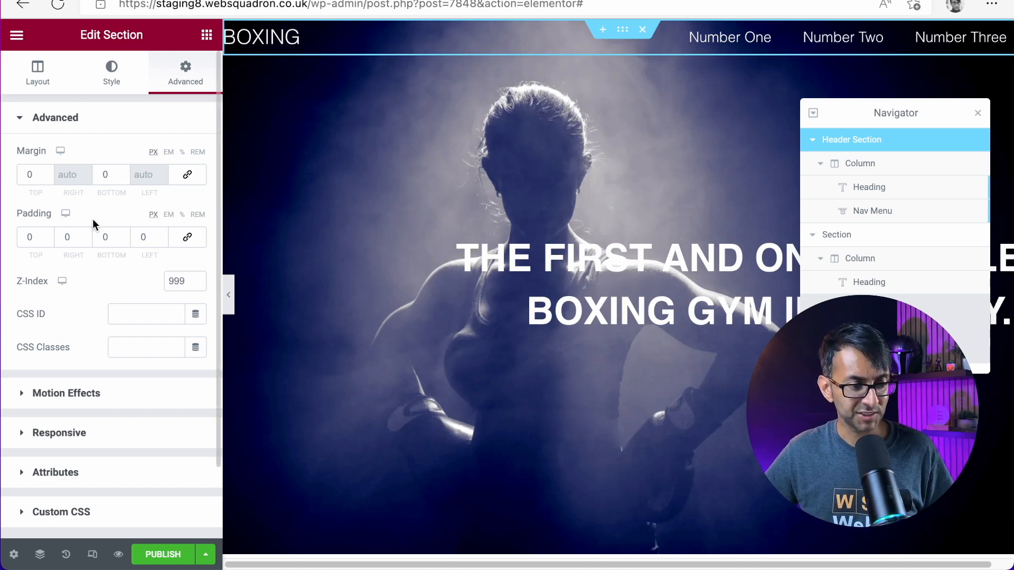
click(142, 237)
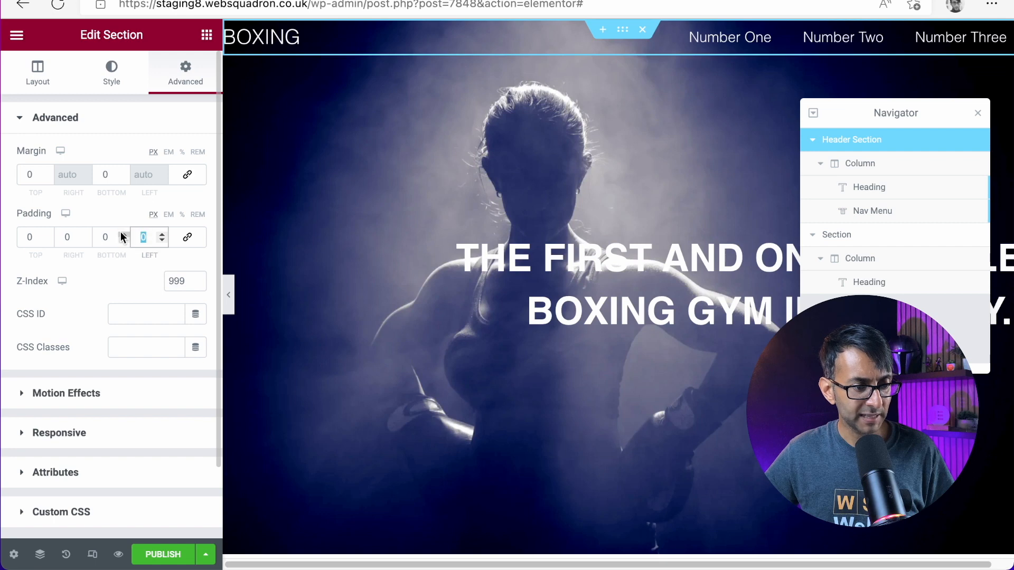
text(5)
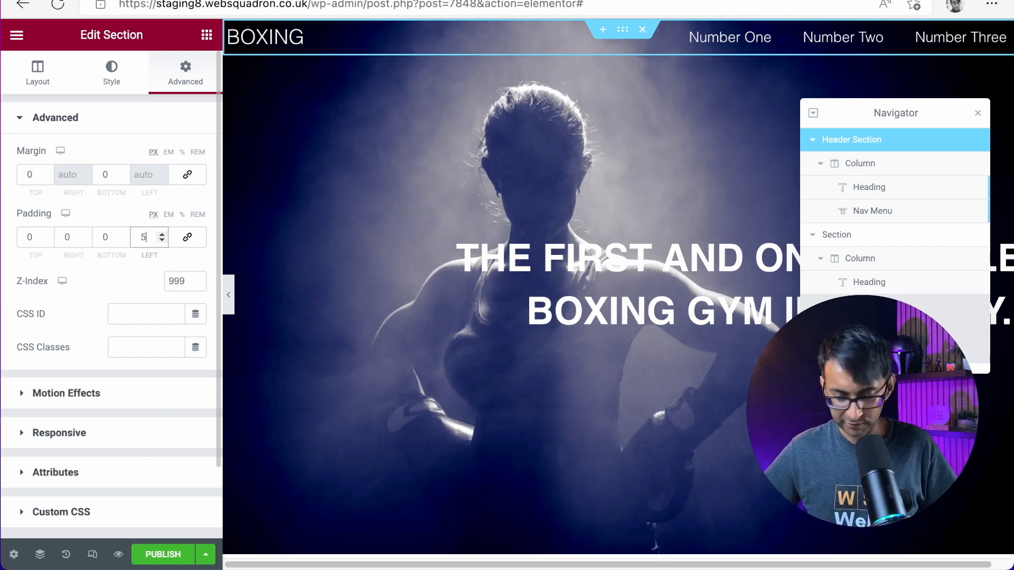
key(BackSpace)
text(010)
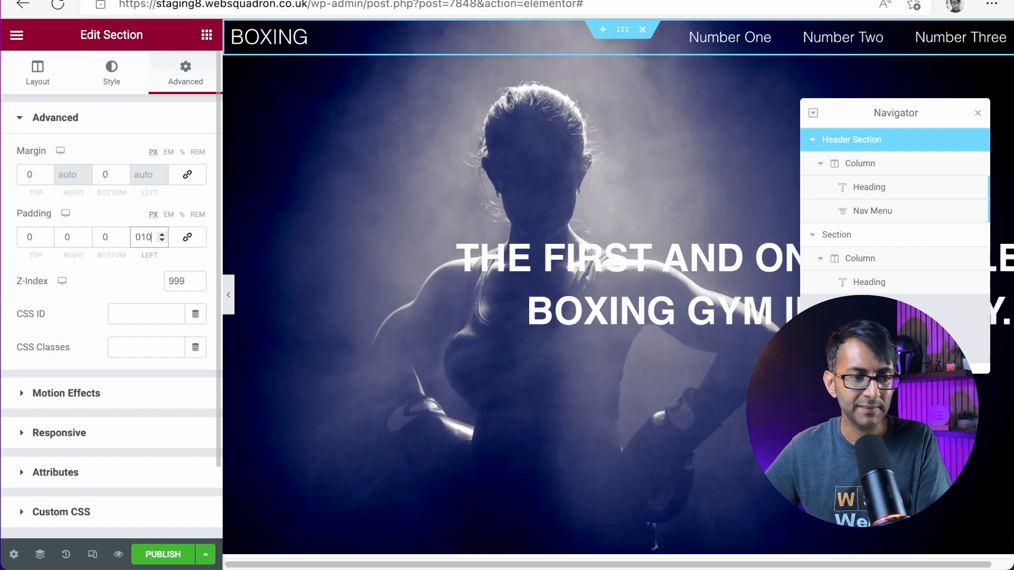
click(227, 293)
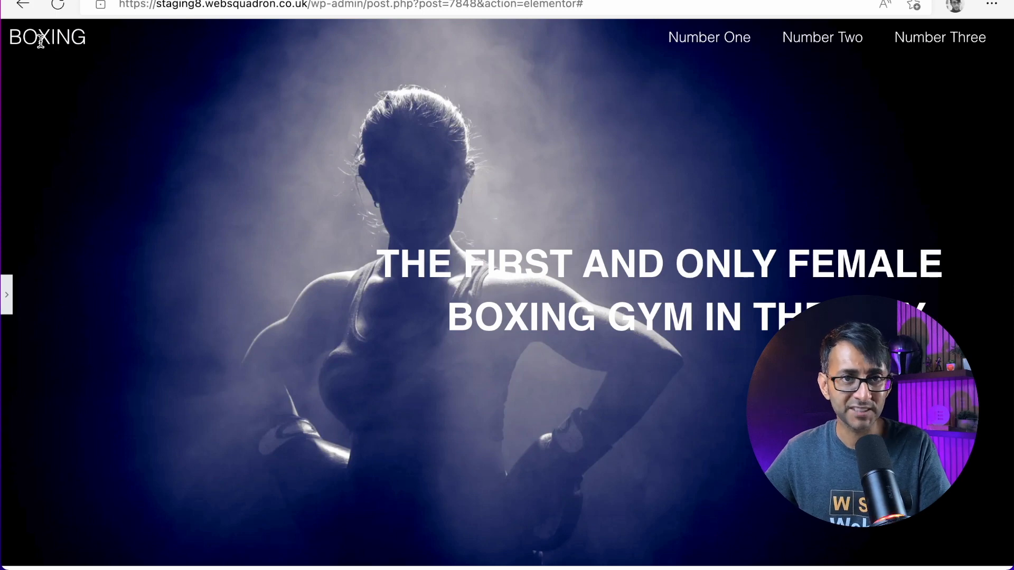
click(7, 305)
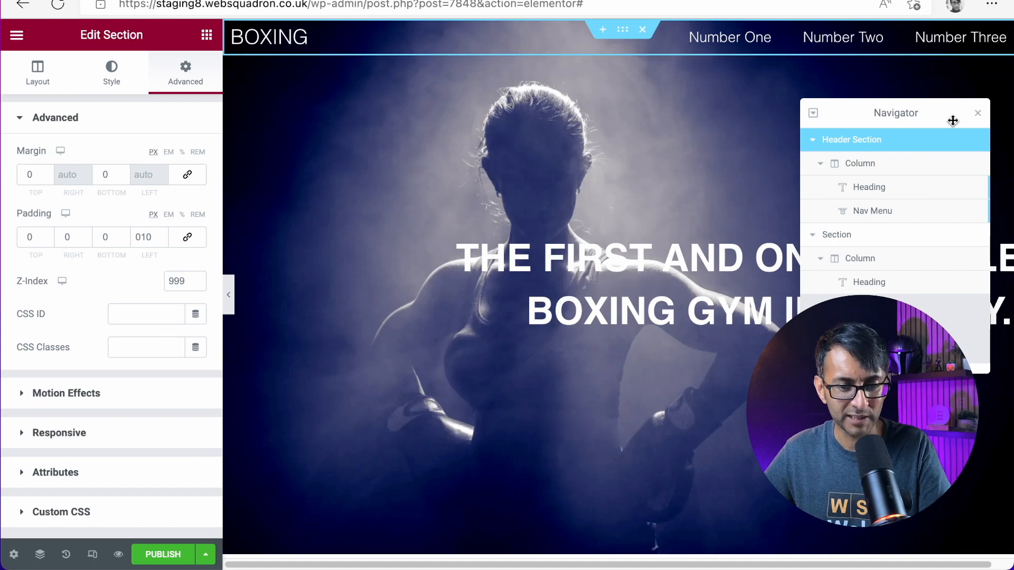
Step: Close the Navigator and check how the sticky header behaves over the hero section while the page scrolls
click(978, 113)
scroll(733, 245, down, 5)
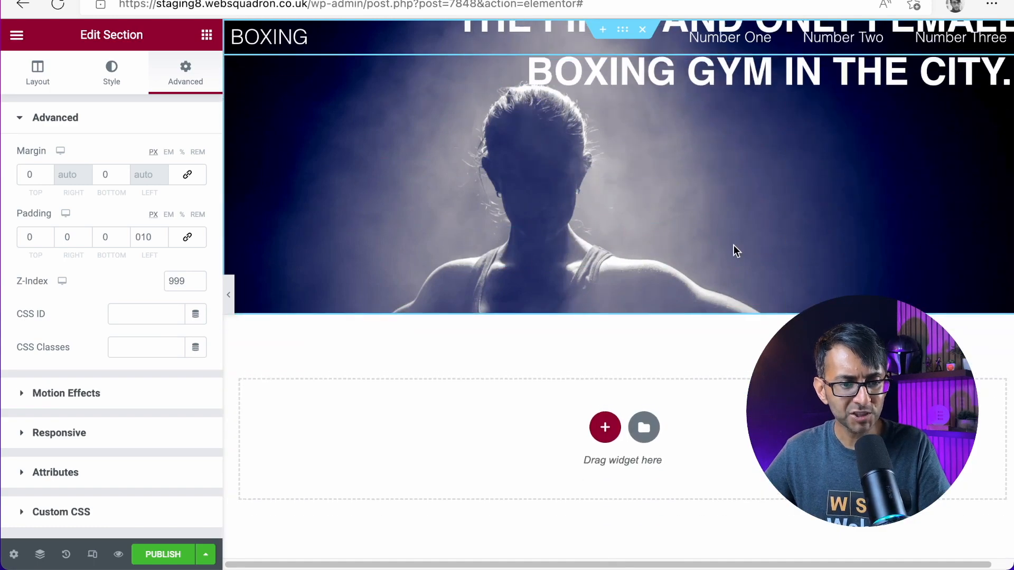
scroll(734, 245, up, 5)
scroll(734, 245, down, 4)
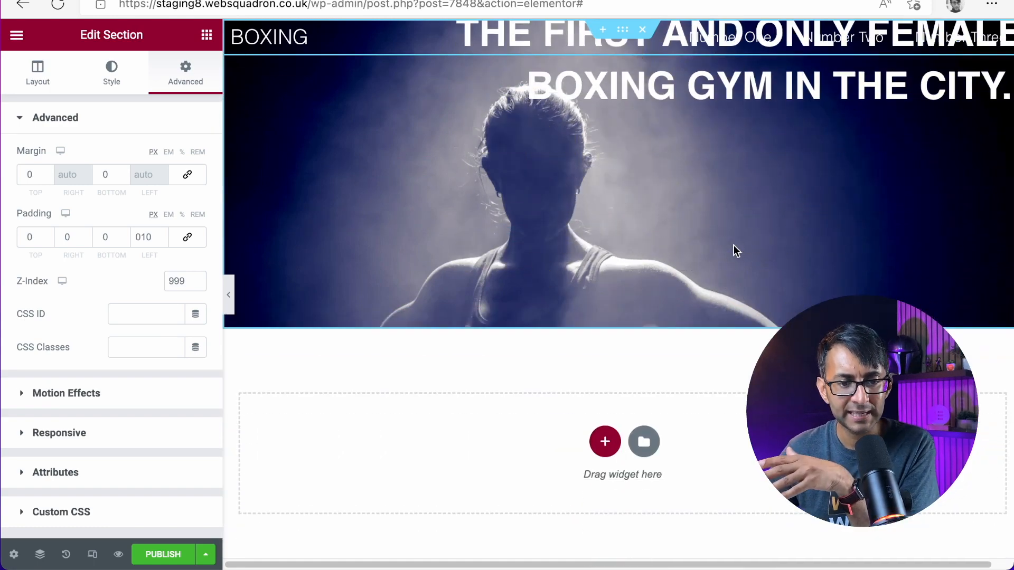
Step: Add custom CSS to the Header Section giving .elementor-sticky--effects the background #262D56 with !important
scroll(734, 246, up, 2)
scroll(734, 245, down, 1)
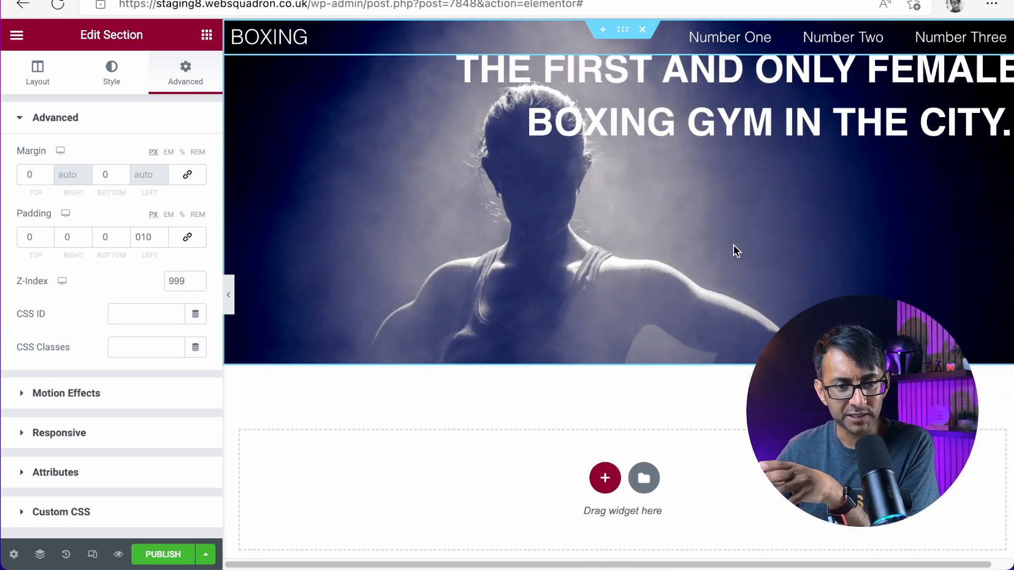
scroll(734, 246, down, 1)
scroll(733, 245, up, 1)
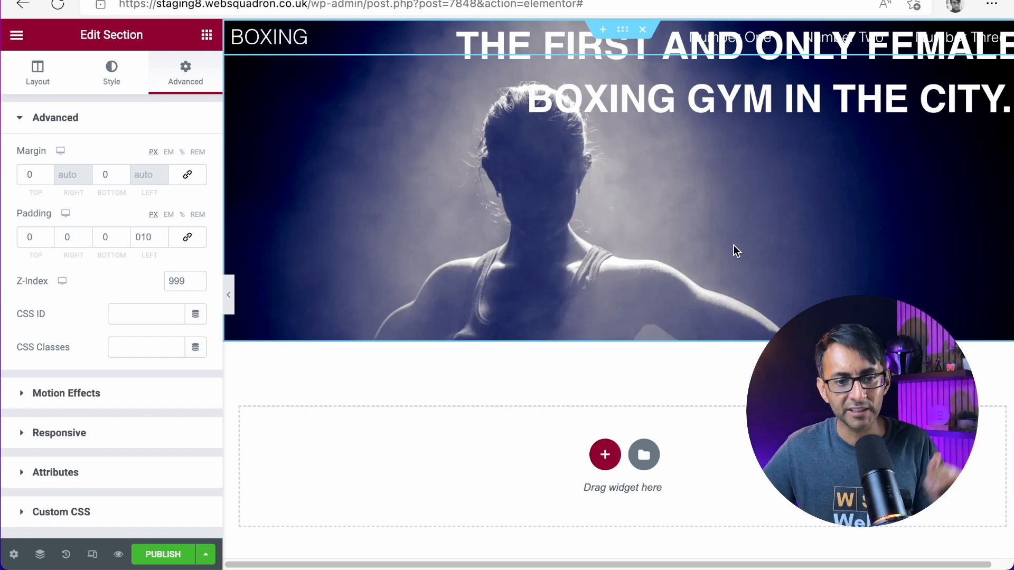
click(623, 30)
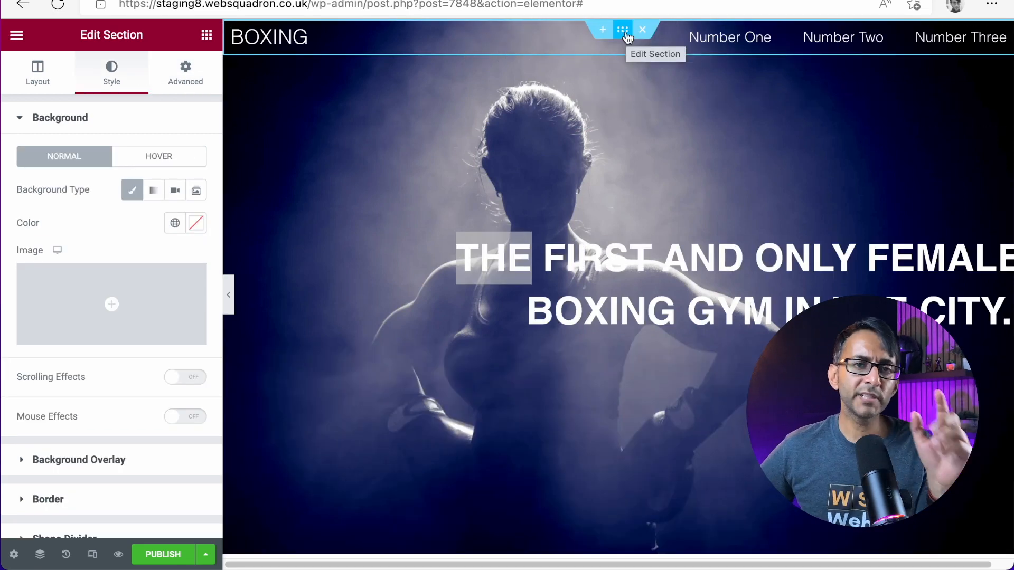
click(200, 78)
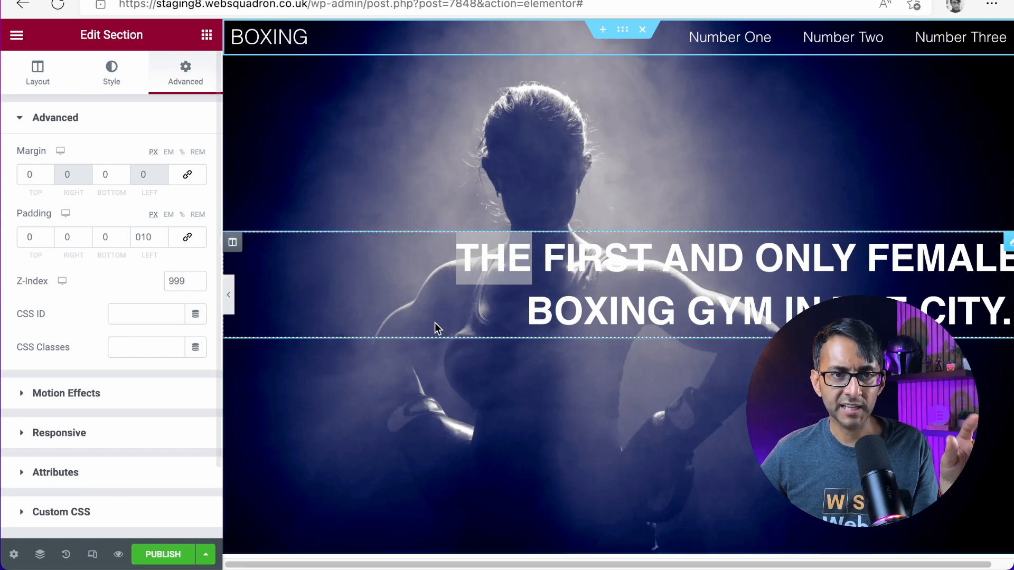
scroll(92, 343, down, 2)
click(102, 426)
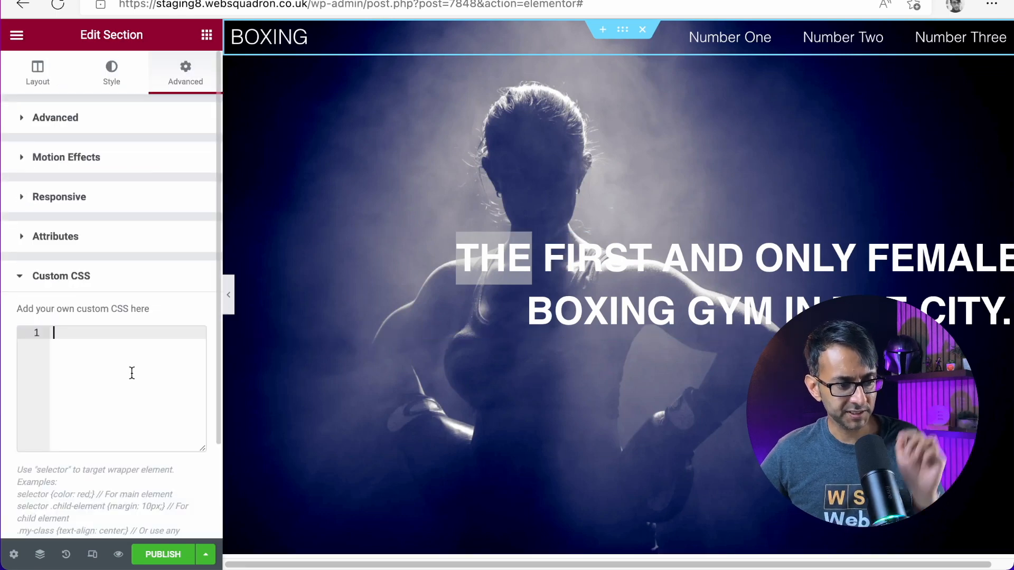
text(.elementor-sticky--effects {    background: #000000 !important; /* change the background color here*/ })
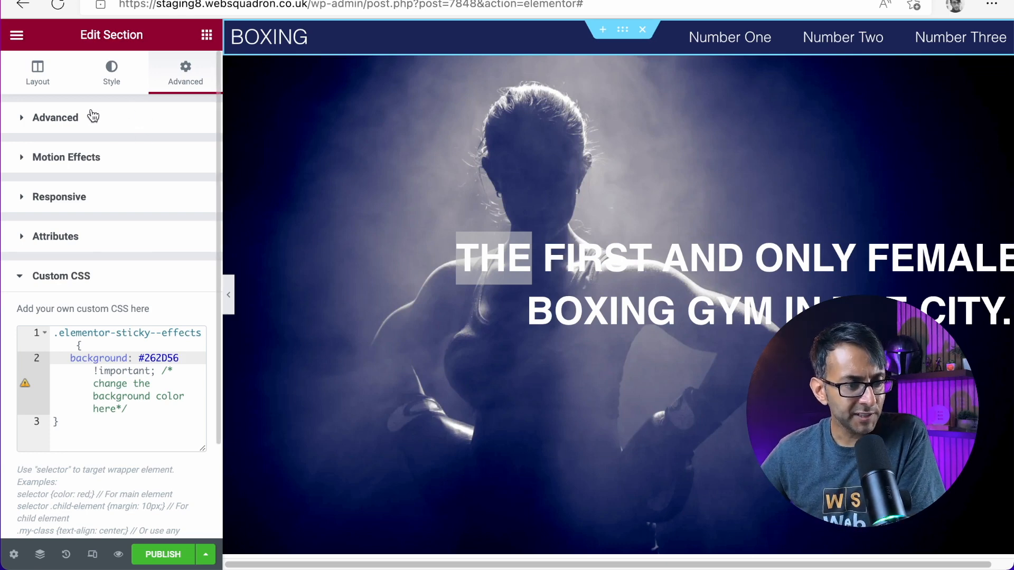
Step: Set the Header Section's sticky Effects Offset to 100 in its Motion Effects
click(92, 157)
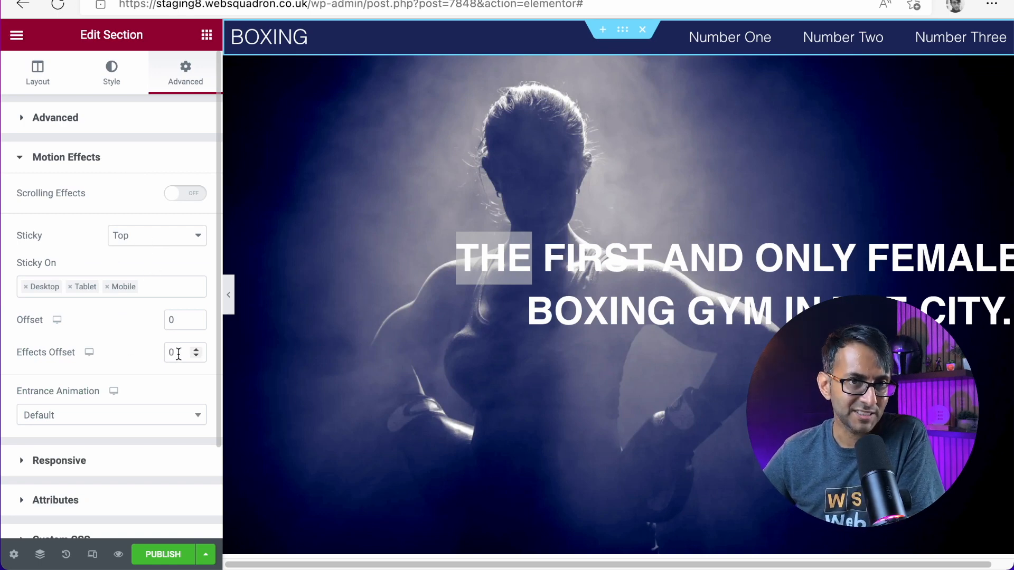
scroll(14, 515, down, 3)
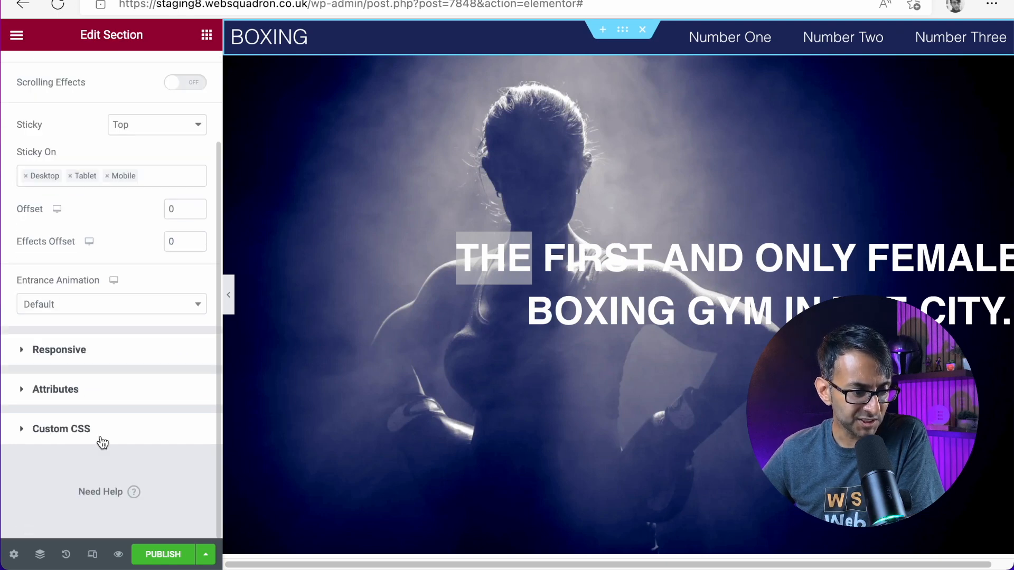
click(100, 444)
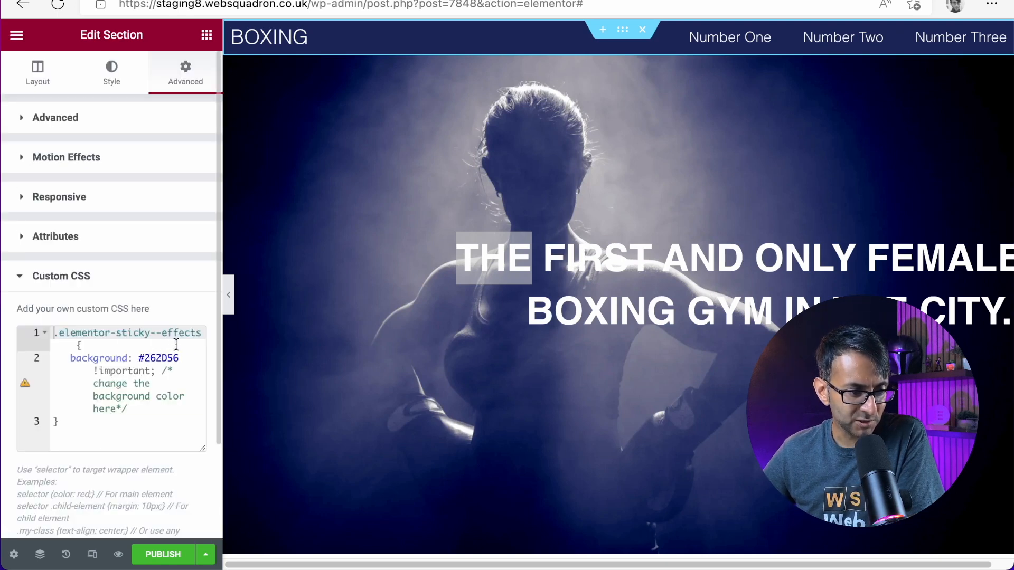
click(101, 160)
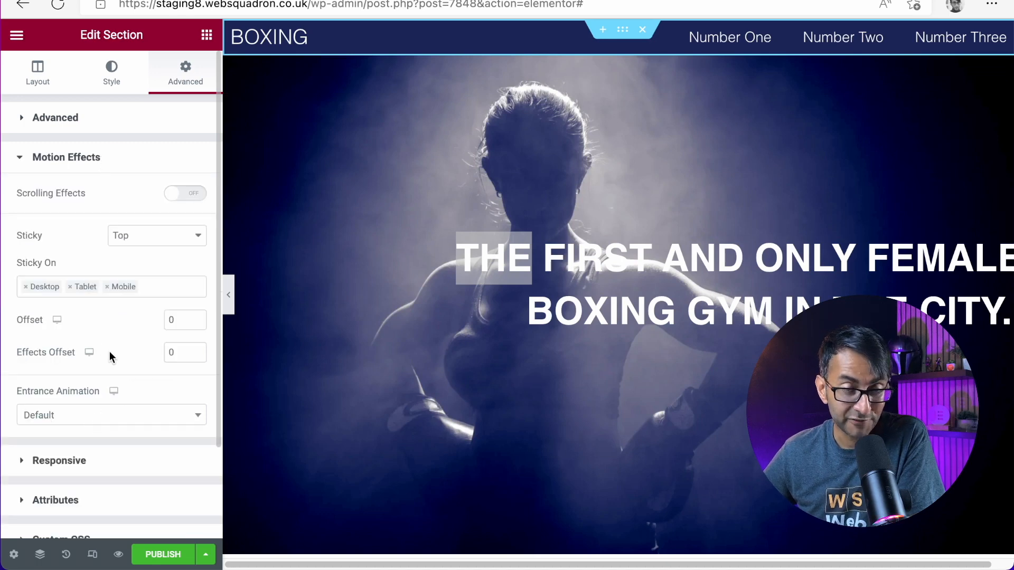
double_click(171, 352)
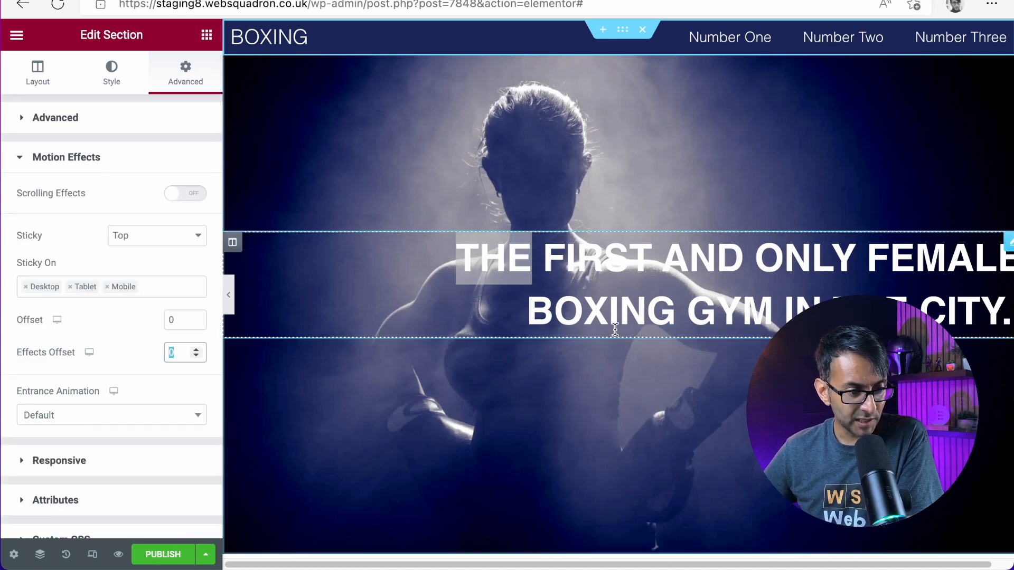
text(100)
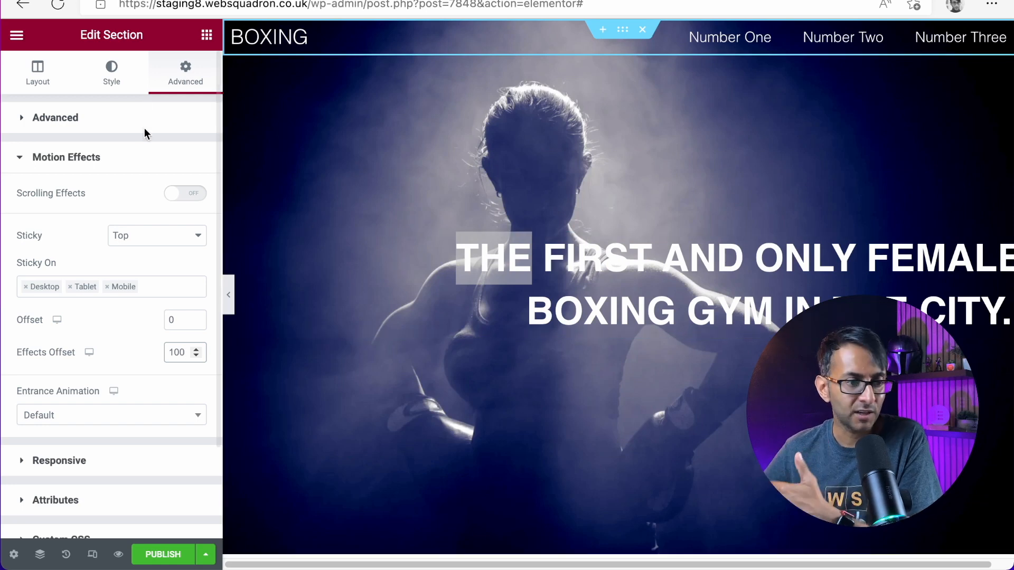
Step: Set the Header Section's normal background color to the fully transparent #02010100
click(118, 78)
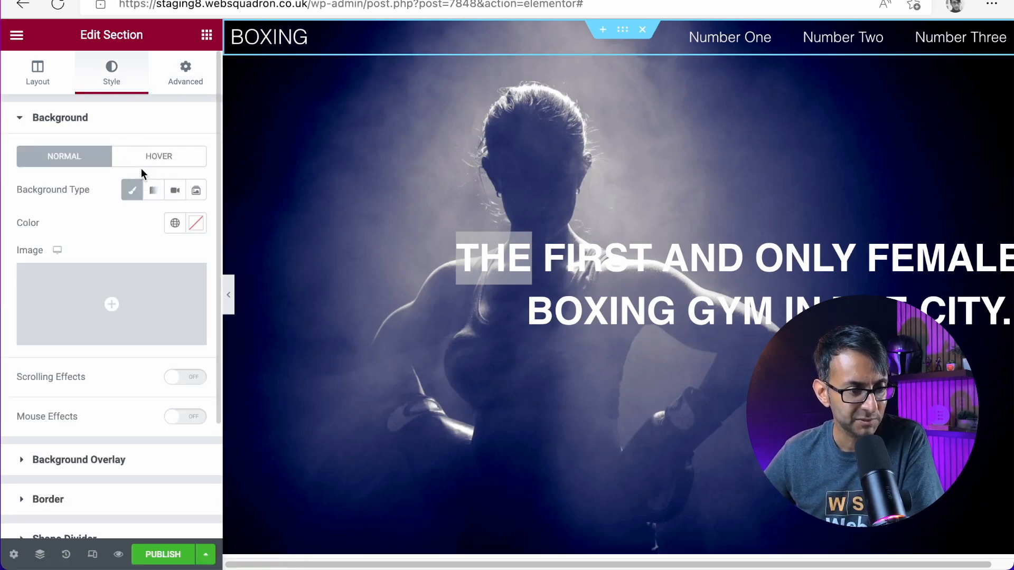
click(196, 223)
drag(296, 446, 90, 452)
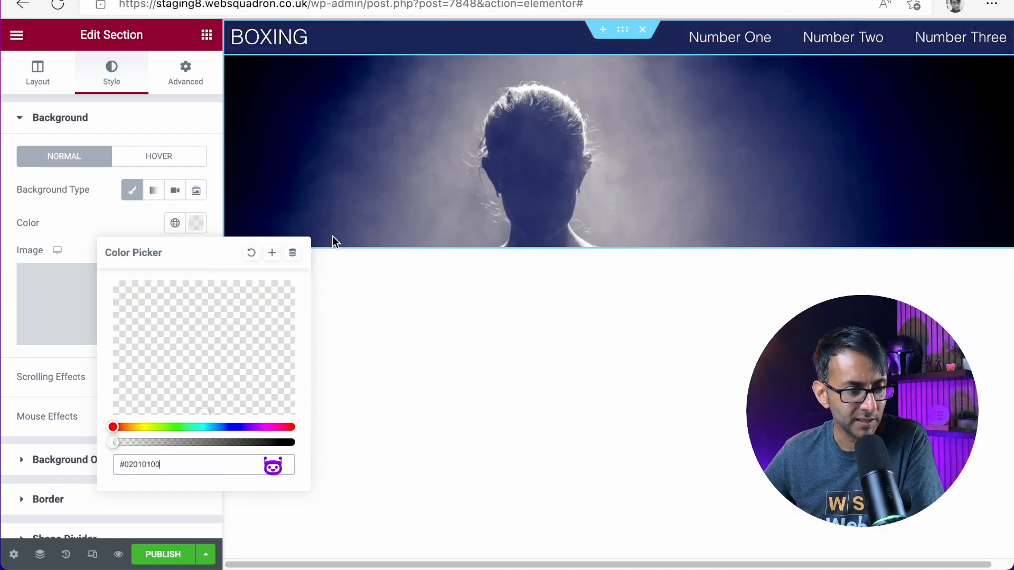
click(108, 222)
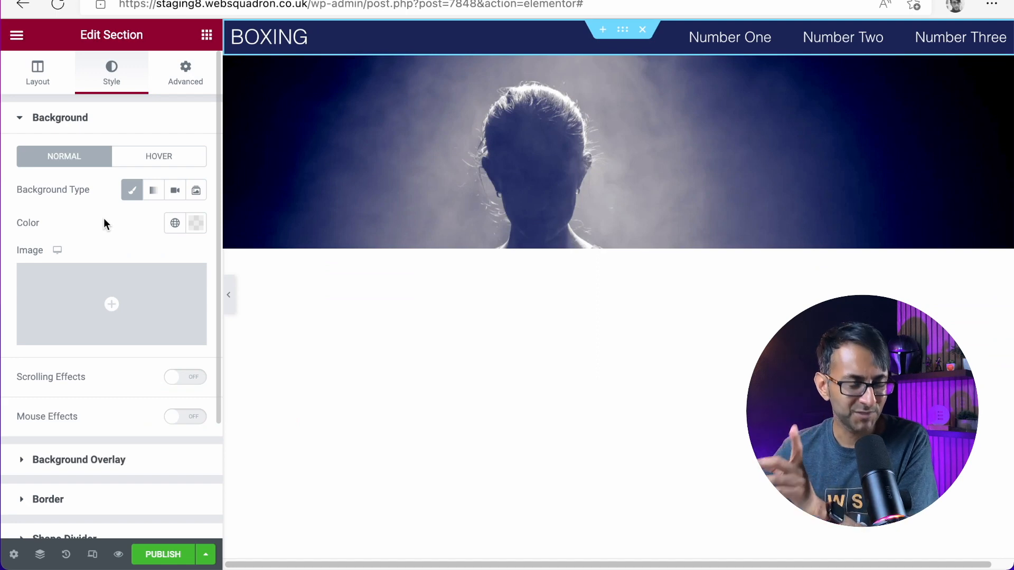
click(196, 223)
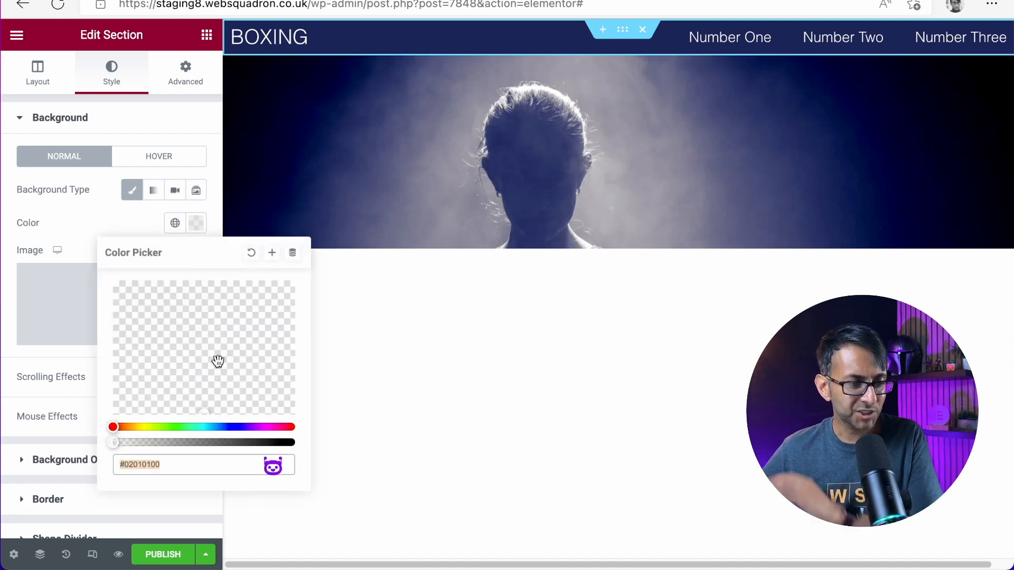
click(81, 228)
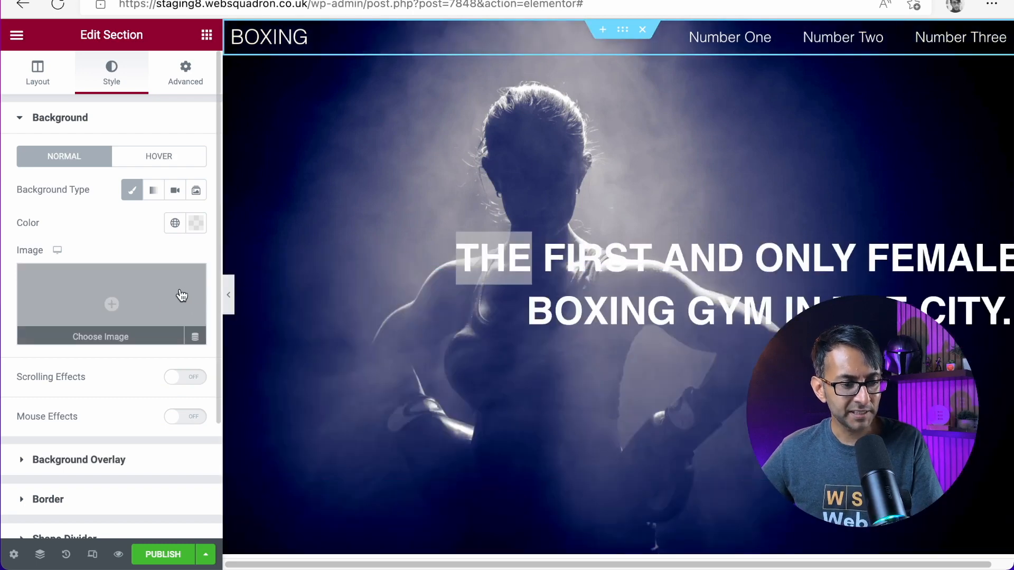
Step: Preview the page without the editing panel and check the header's background while scrolling, restoring the panel at the end
click(231, 296)
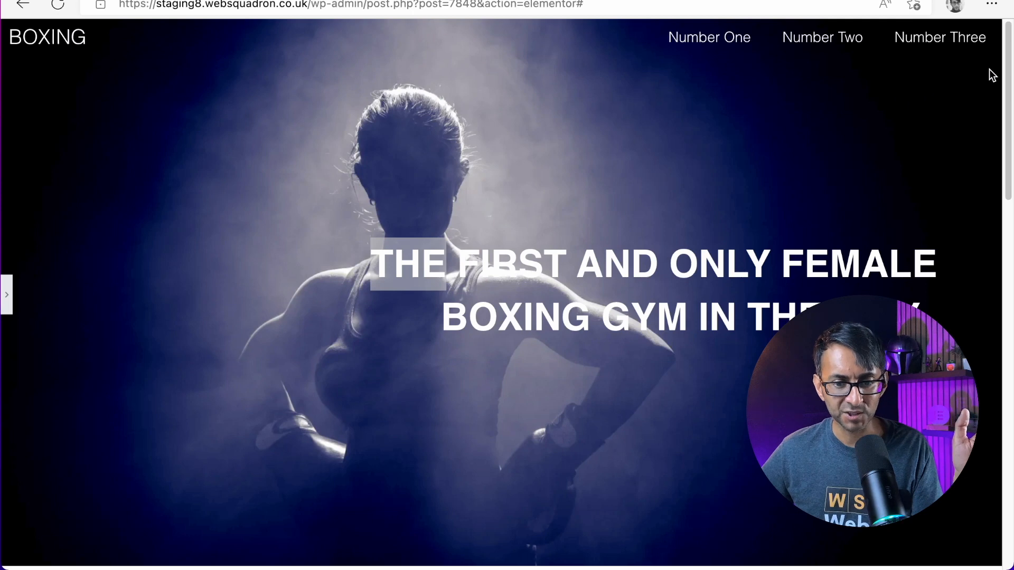
drag(1009, 50, 1009, 94)
click(6, 295)
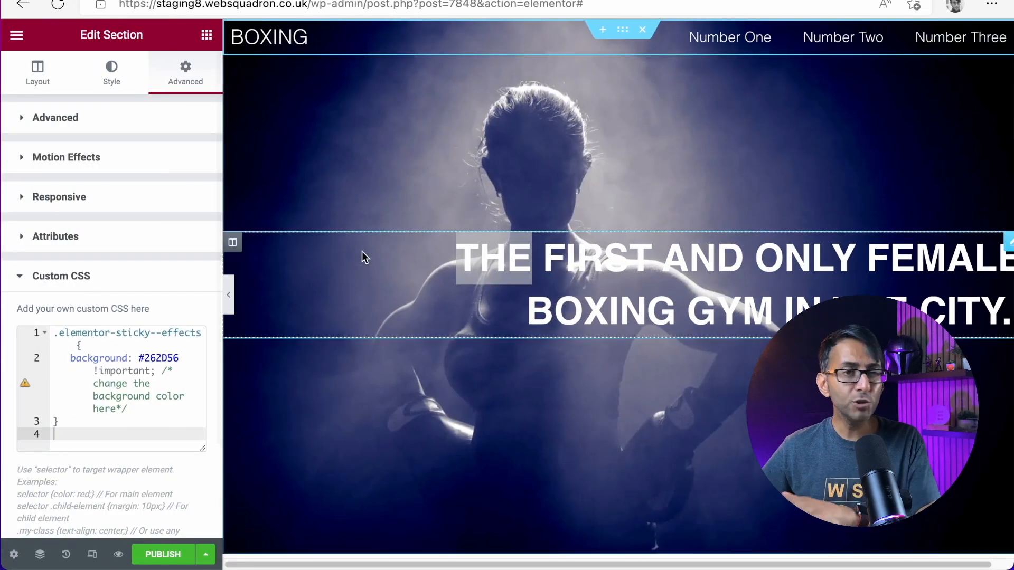
Step: Switch the responsive preview to mobile and align the Nav Menu's hamburger toggle to the right
click(92, 554)
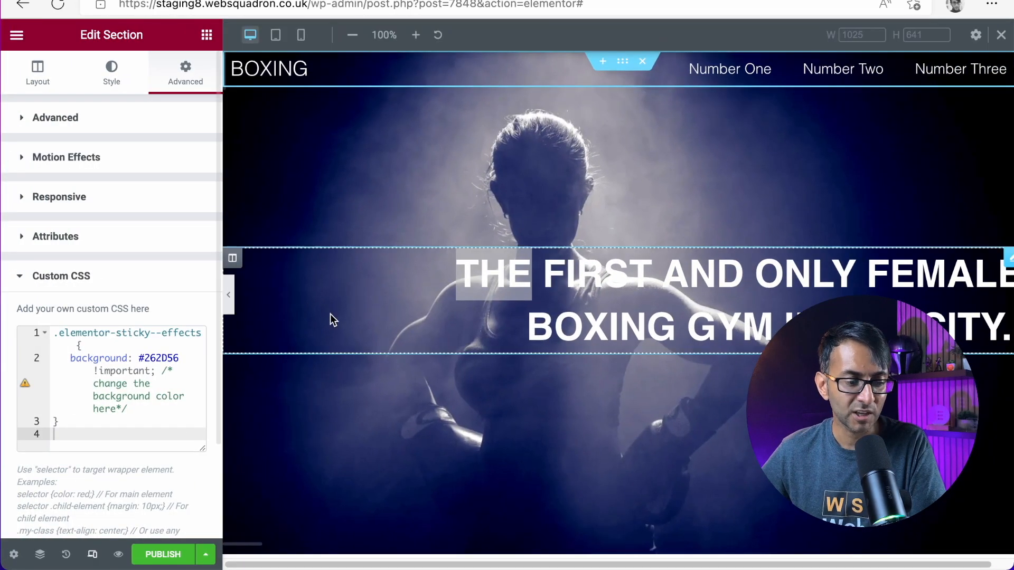
click(301, 35)
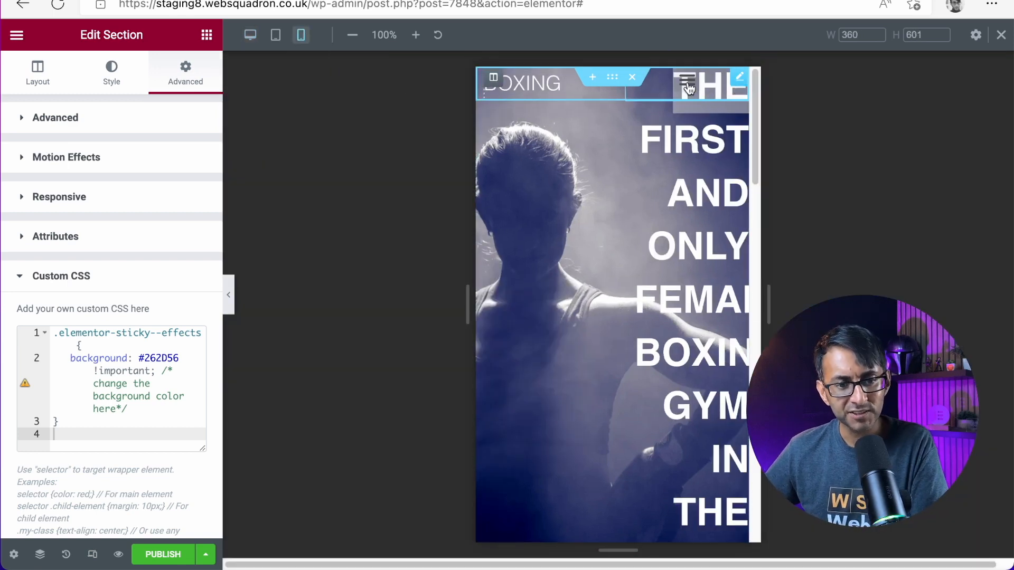
click(740, 84)
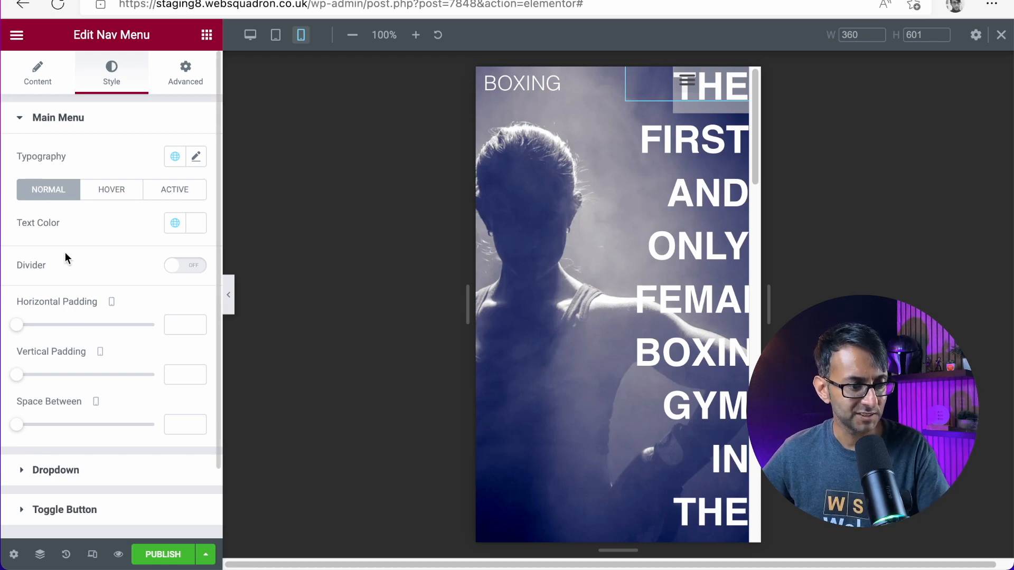
scroll(97, 376, down, 1)
click(97, 499)
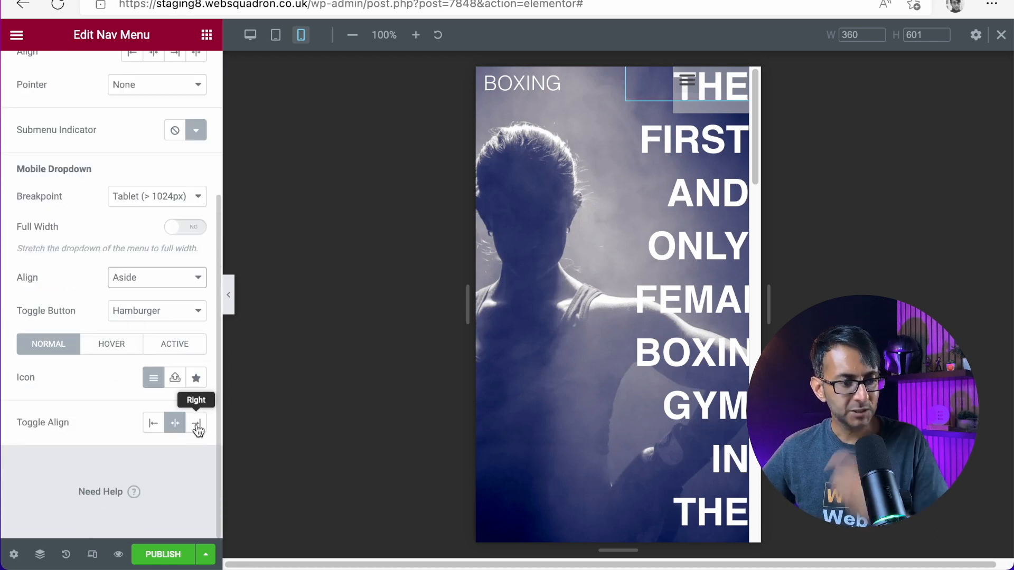
click(197, 425)
Step: Set the Nav Menu's toggle button color to the global color New Item #9 (#FFFFFF)
scroll(113, 227, up, 5)
click(120, 87)
scroll(121, 397, down, 2)
click(104, 428)
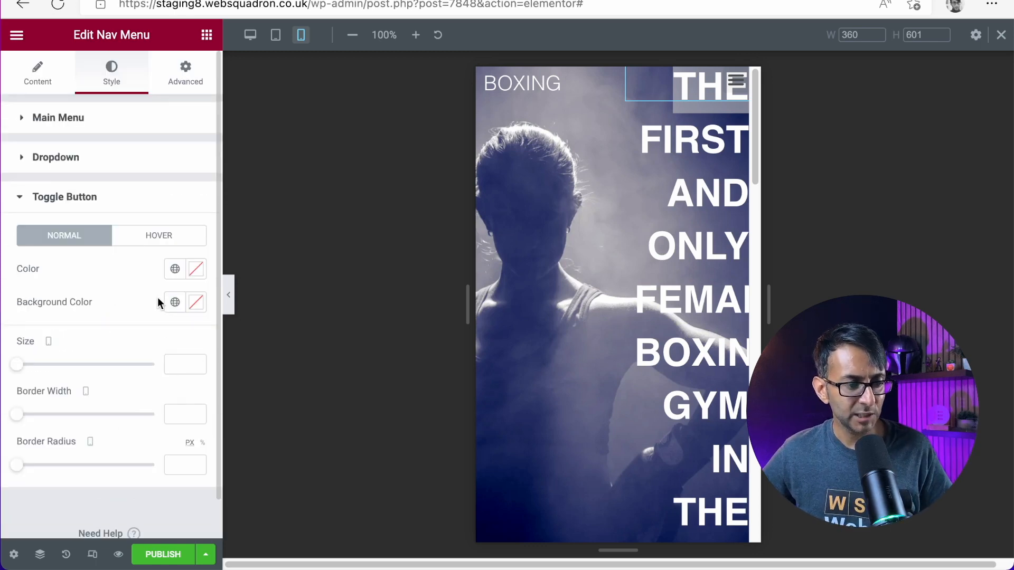
click(175, 269)
scroll(94, 459, down, 5)
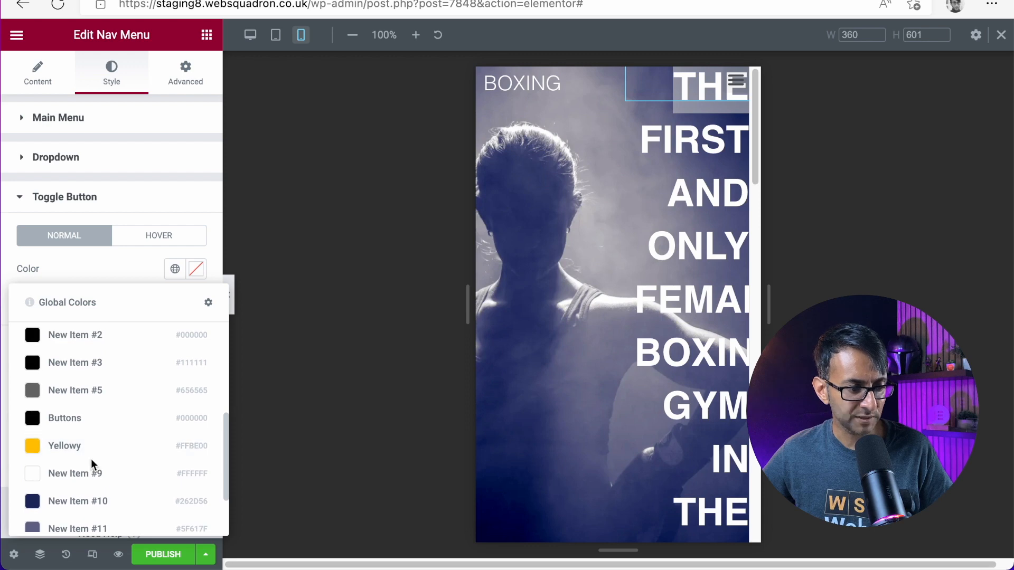
click(93, 475)
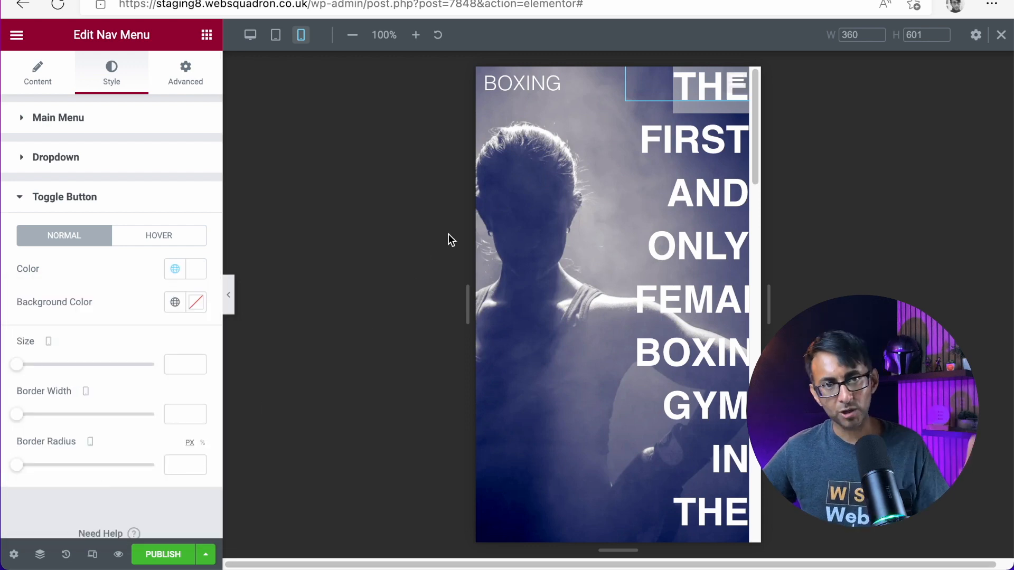
Step: Make the Nav Menu's mobile dropdown Full Width, testing the hamburger menu in the mobile preview before and after
click(734, 94)
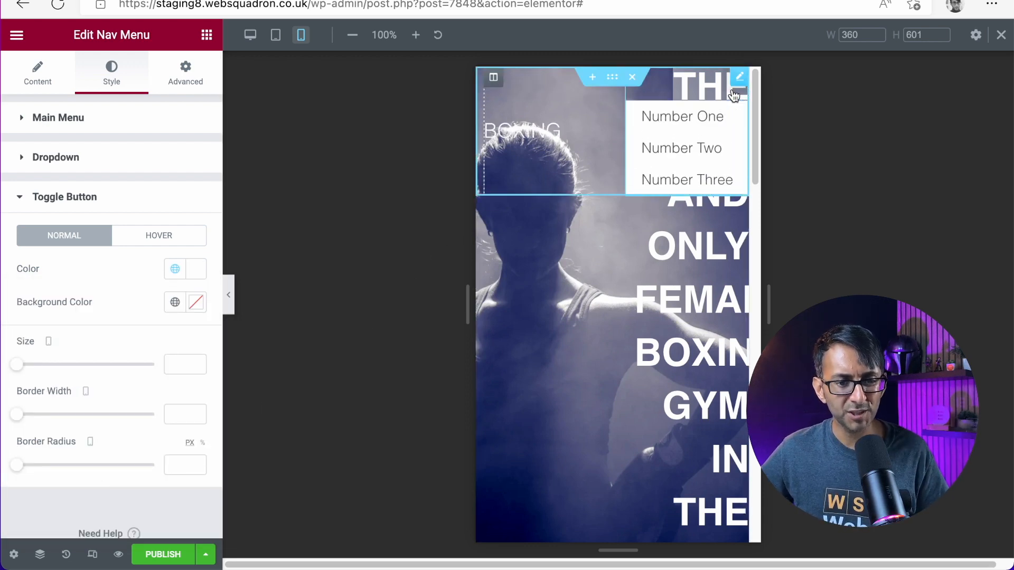
click(38, 77)
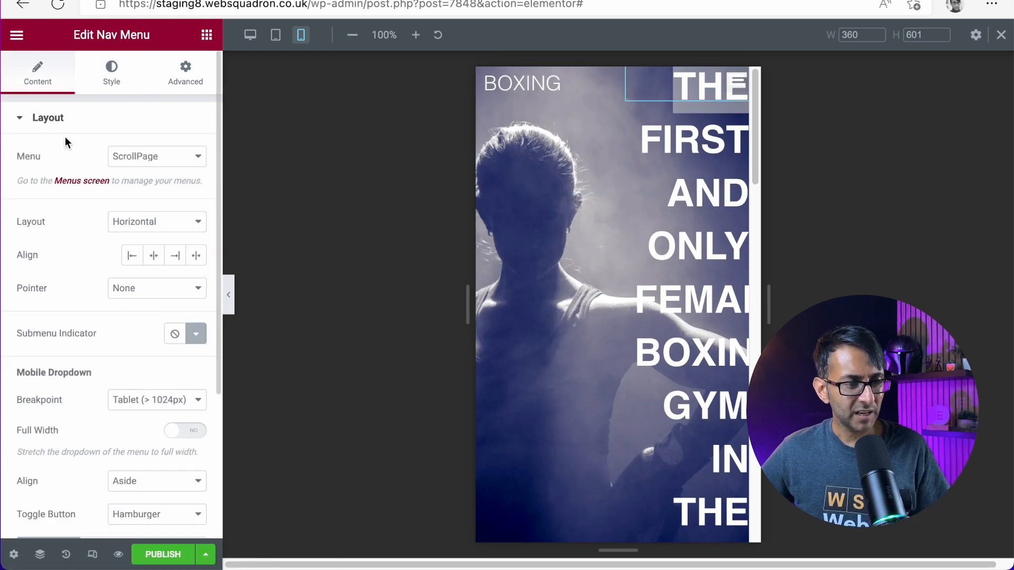
scroll(177, 422, down, 1)
scroll(154, 470, down, 1)
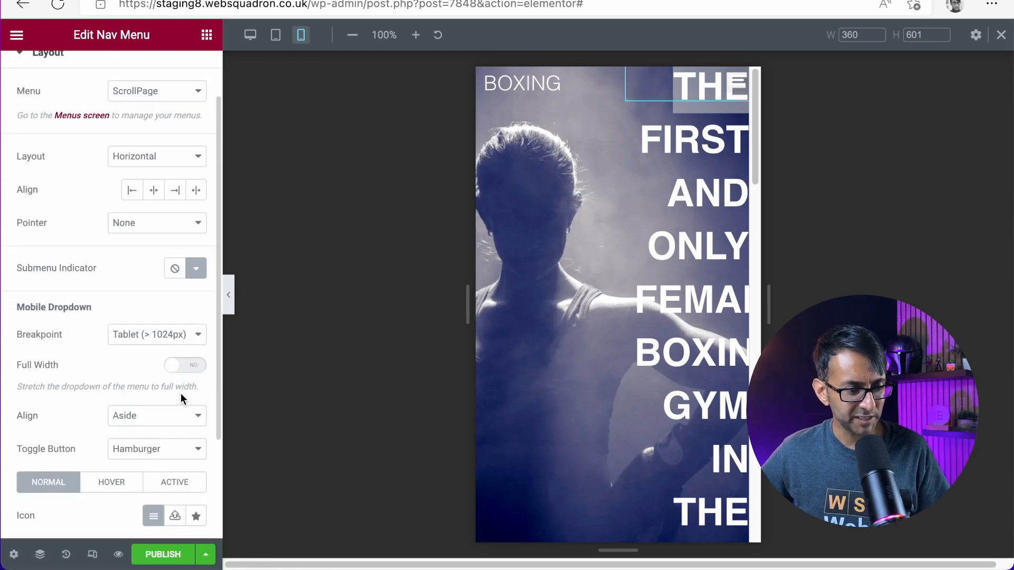
click(187, 366)
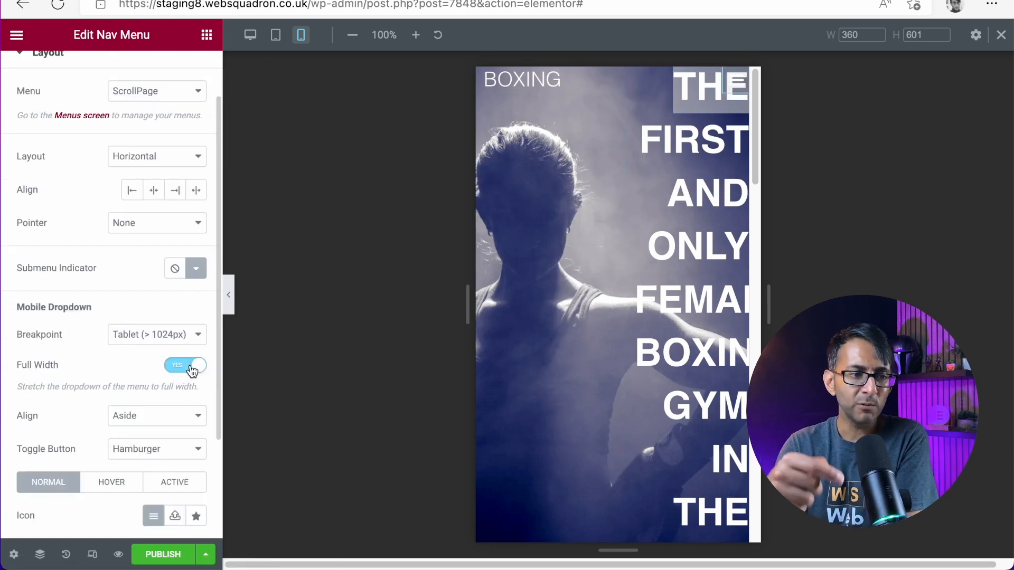
scroll(142, 344, up, 2)
scroll(62, 233, down, 4)
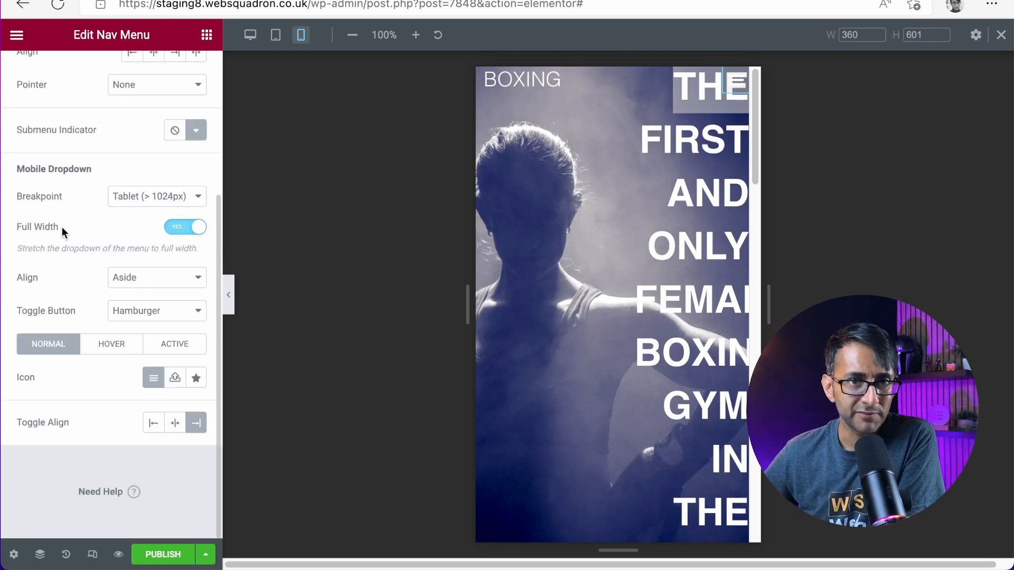
click(739, 95)
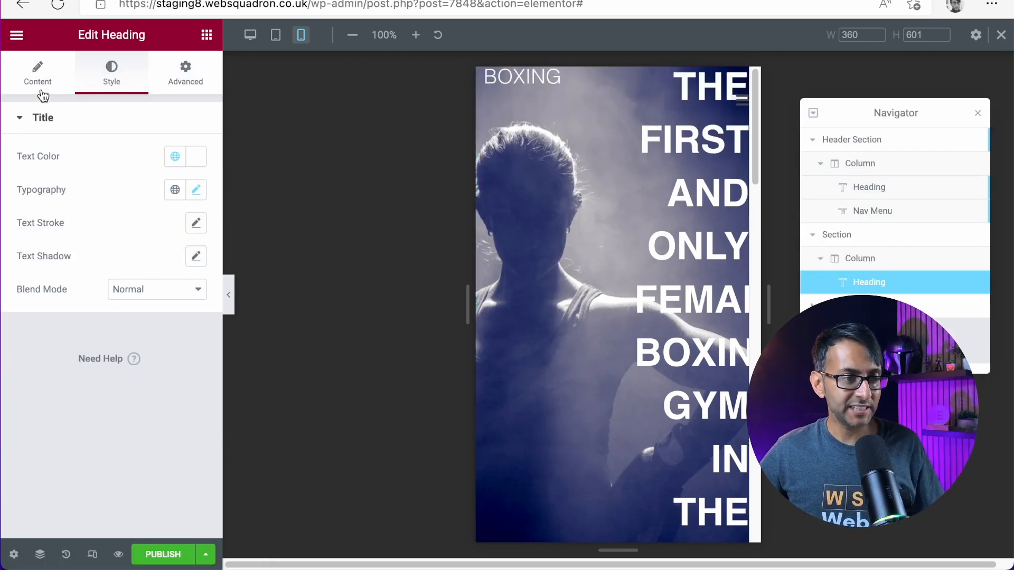
Step: Open the hero section's mobile background image, box-1.webp, for editing and scale it to 1244 × 700 pixels
click(861, 240)
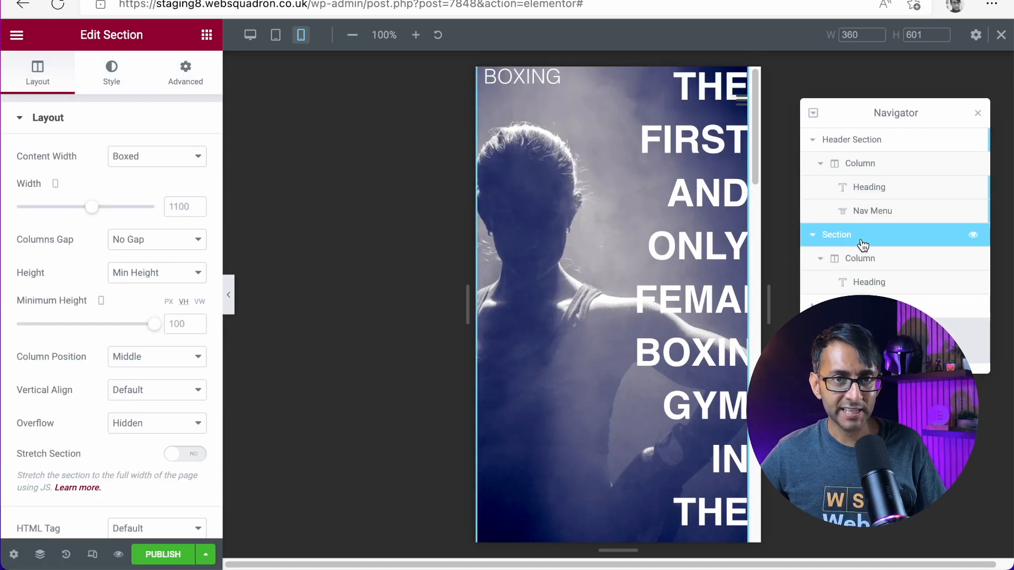
click(110, 84)
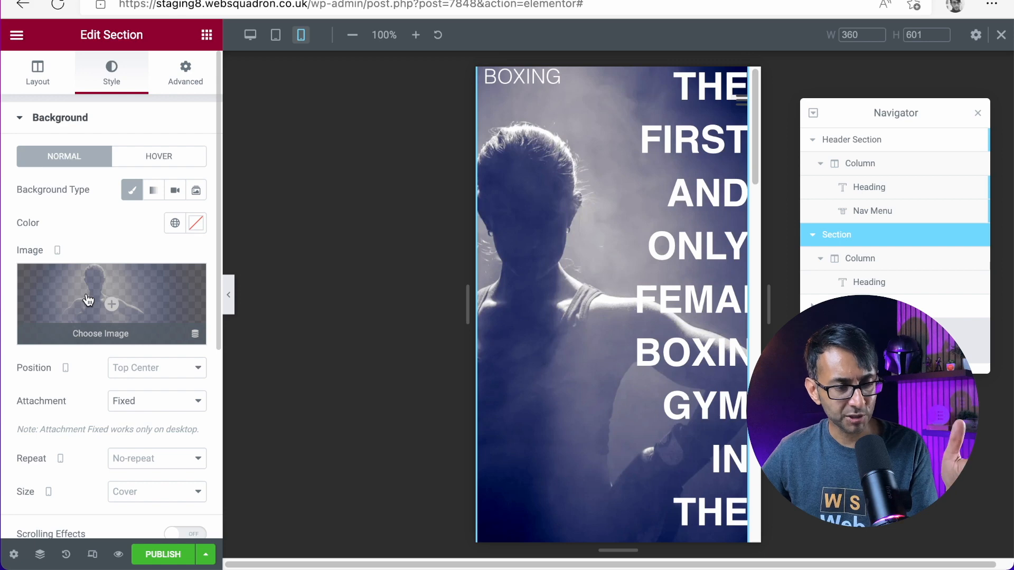
click(94, 296)
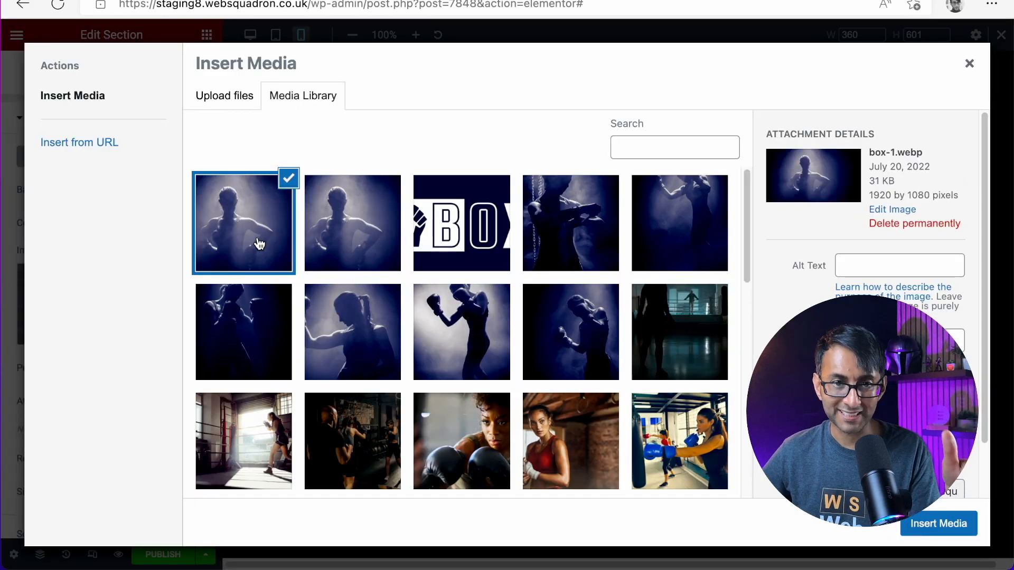
click(900, 211)
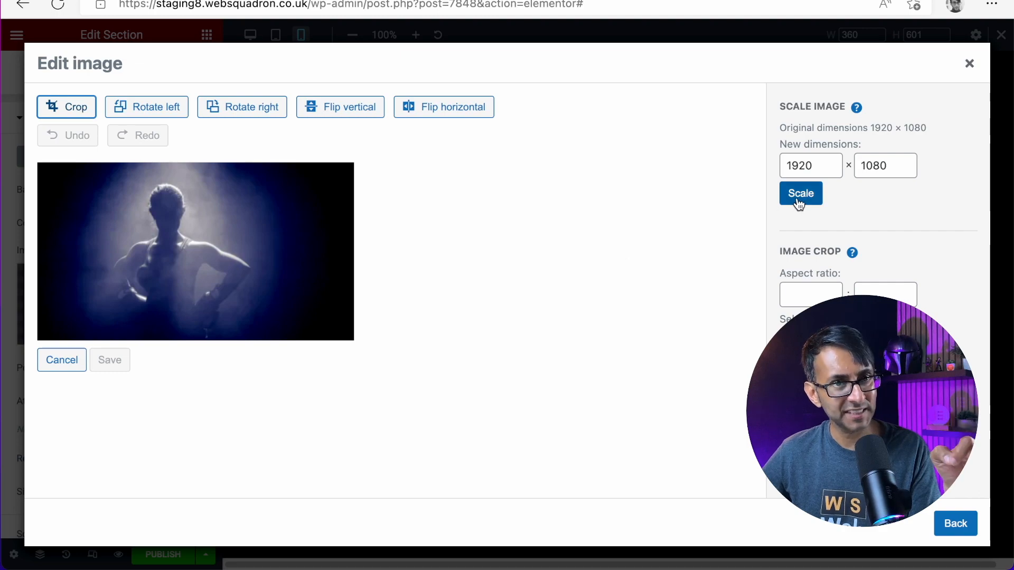
drag(888, 163, 849, 162)
double_click(865, 167)
text(7)
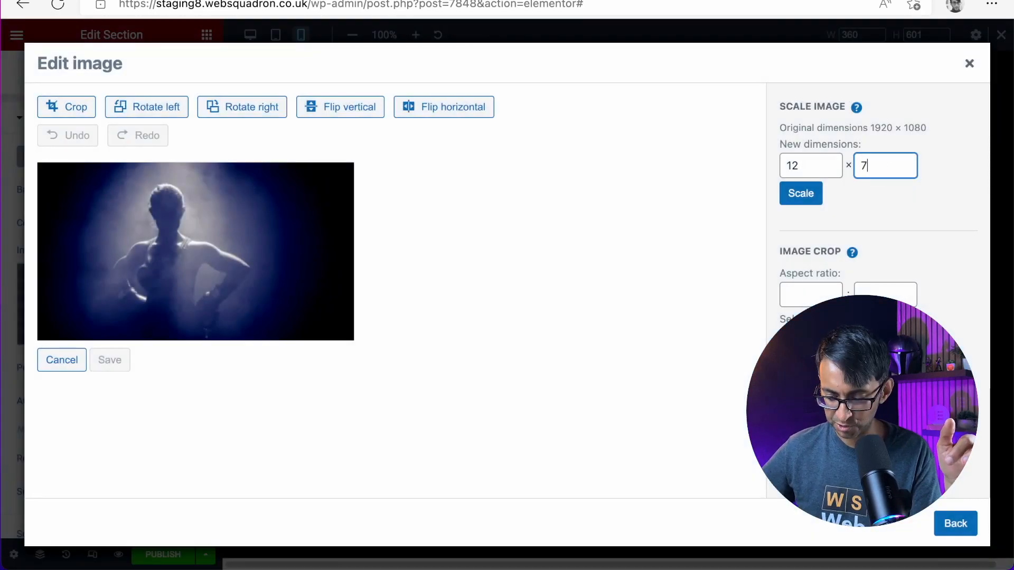
click(808, 195)
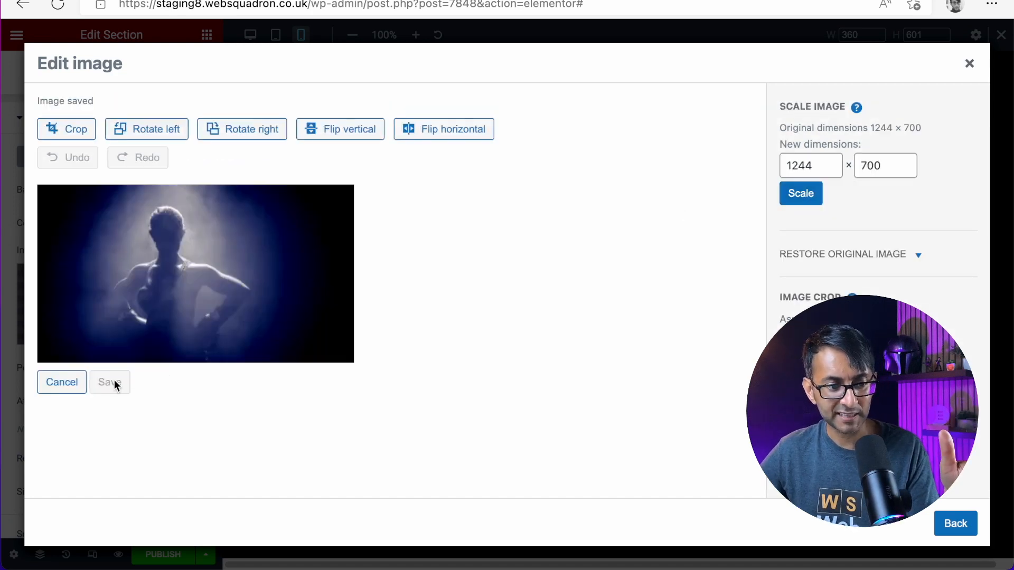
click(957, 525)
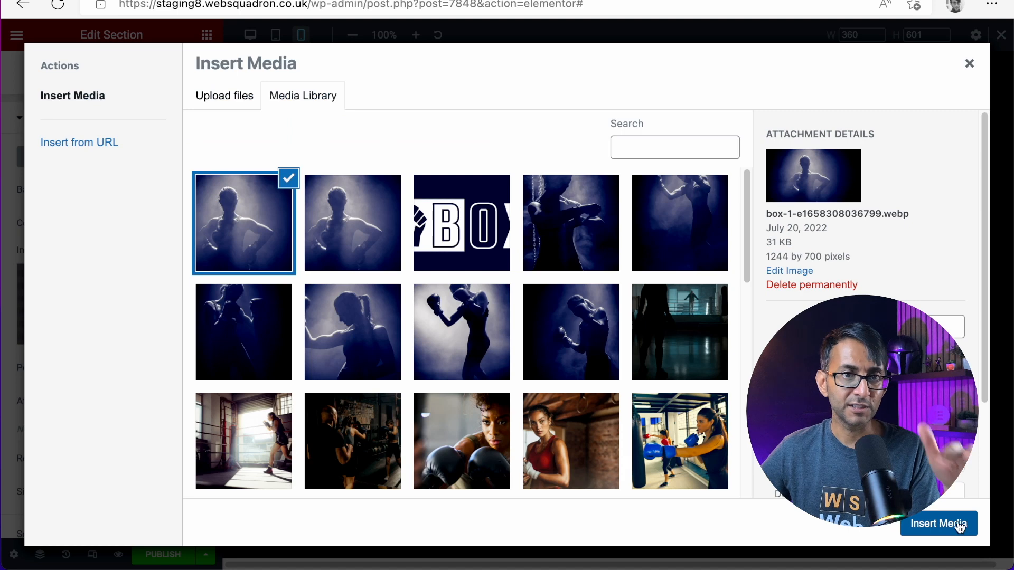
Step: Crop the scaled image to a 500 × 700 pixel selection centred on the woman's figure and save the cropped image
click(354, 246)
click(232, 235)
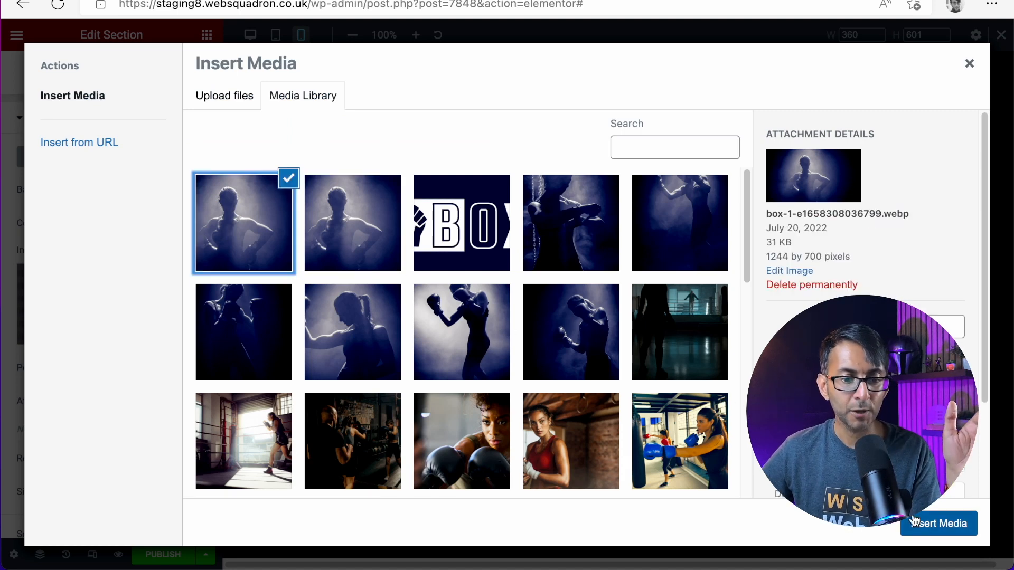
click(808, 272)
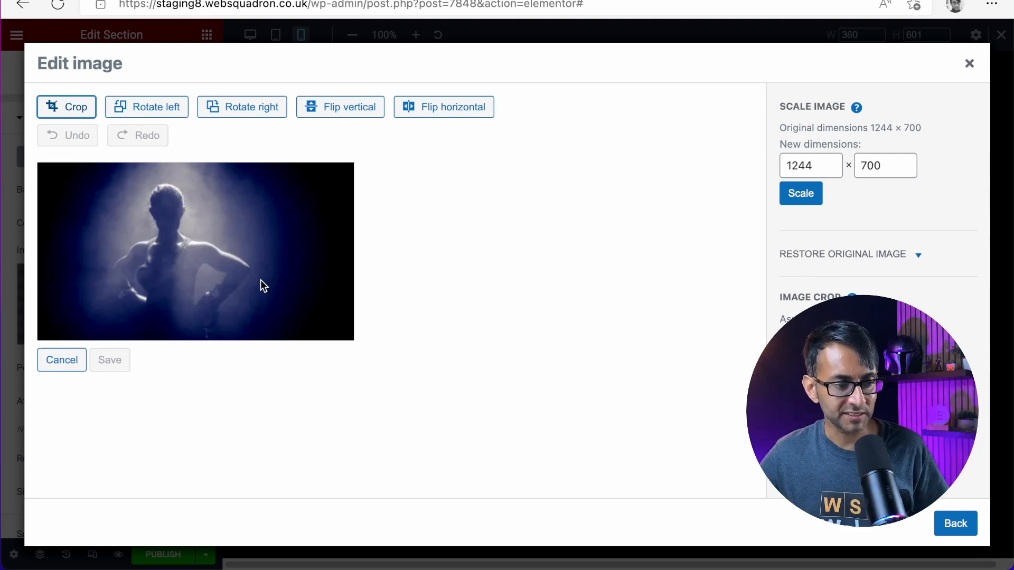
click(80, 115)
drag(352, 252, 286, 249)
drag(40, 251, 87, 252)
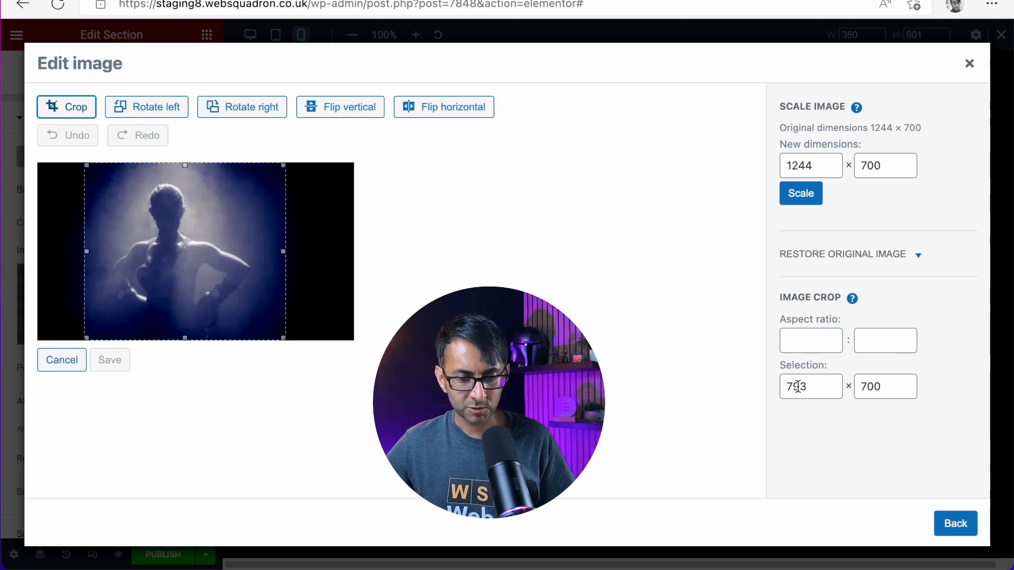
double_click(797, 385)
text(500)
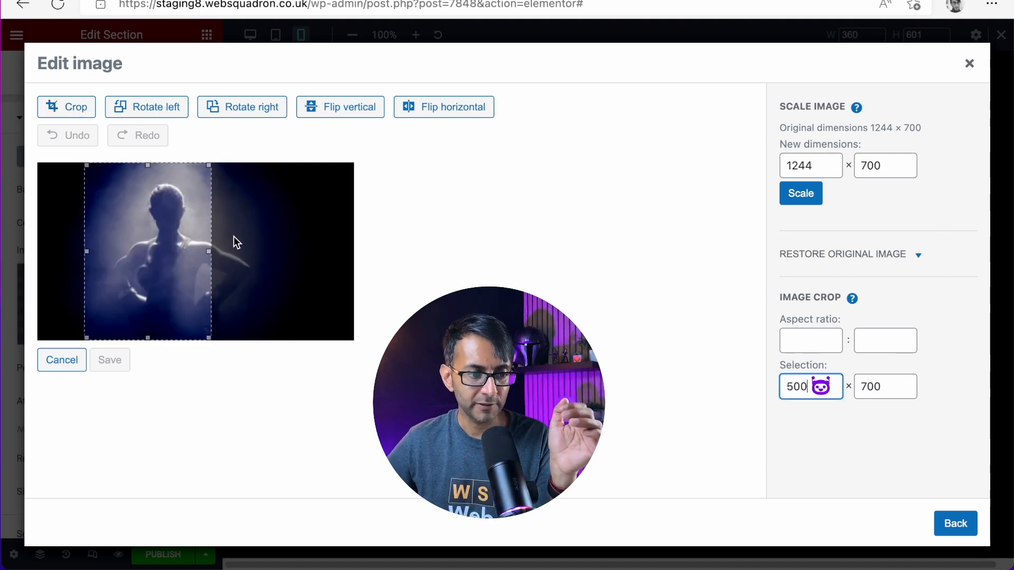
drag(178, 244, 218, 248)
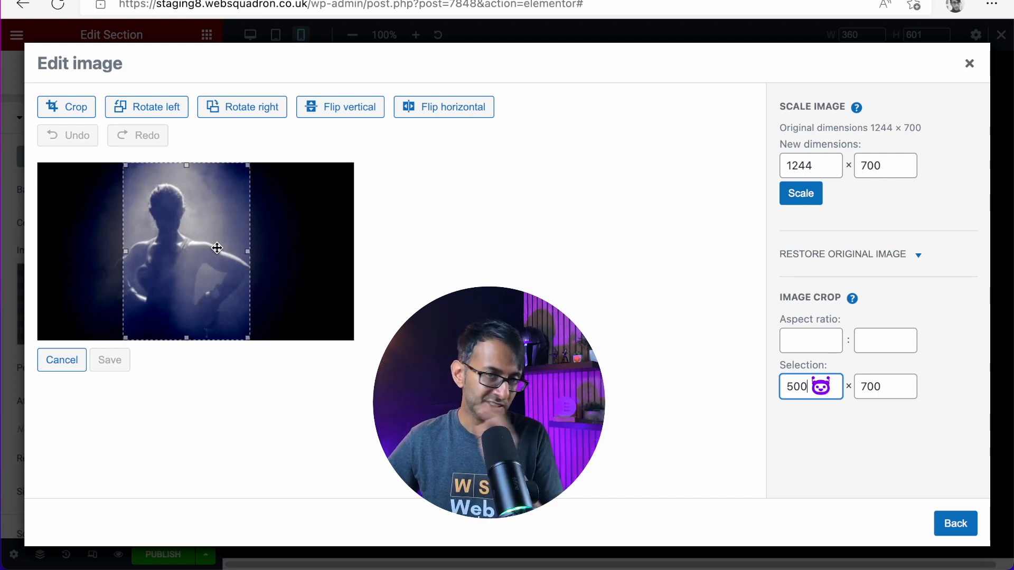
click(51, 106)
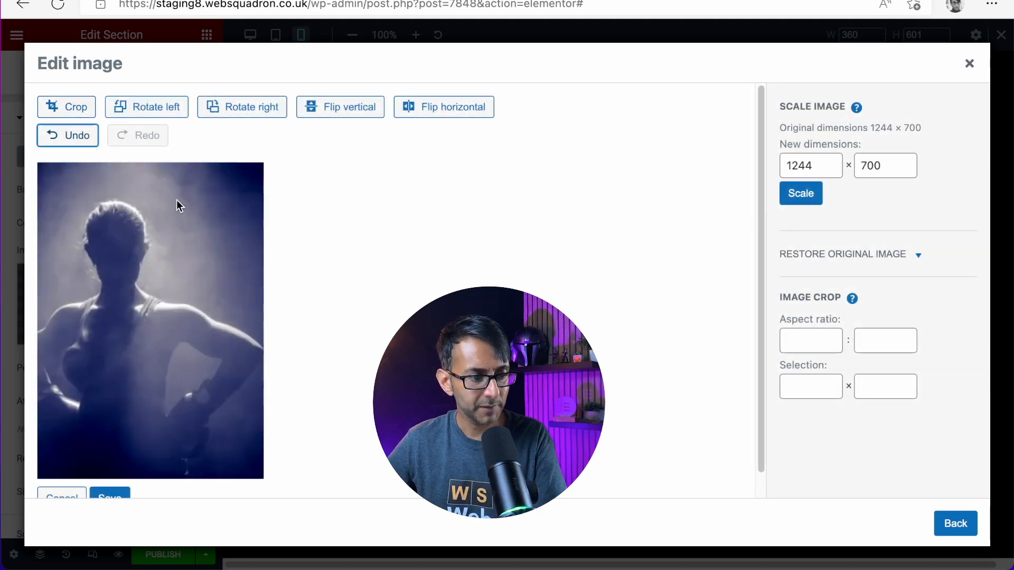
click(110, 495)
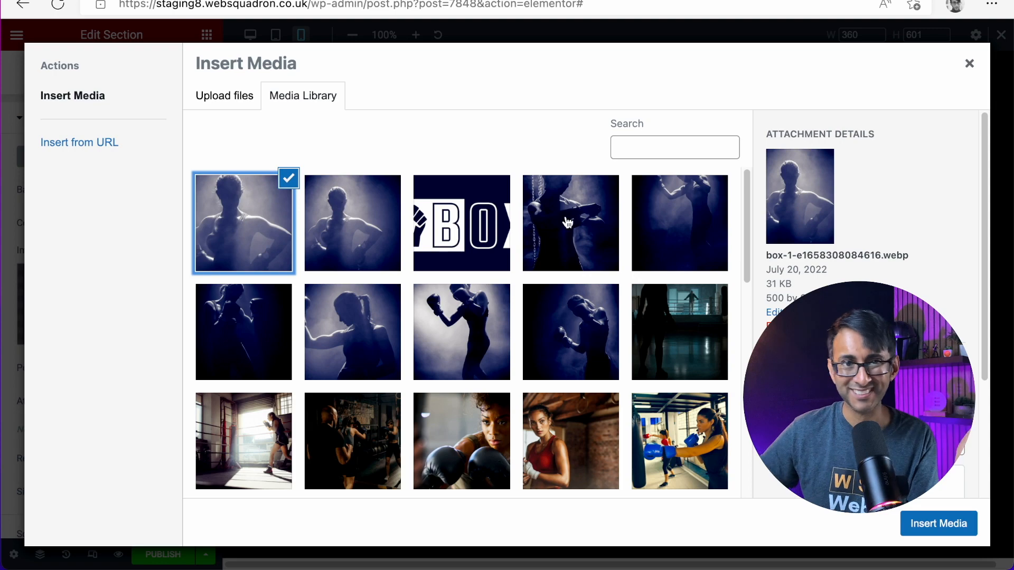
Step: Insert the cropped portrait image as the section's mobile background, comparing it with the desktop background and reinserting it
click(932, 528)
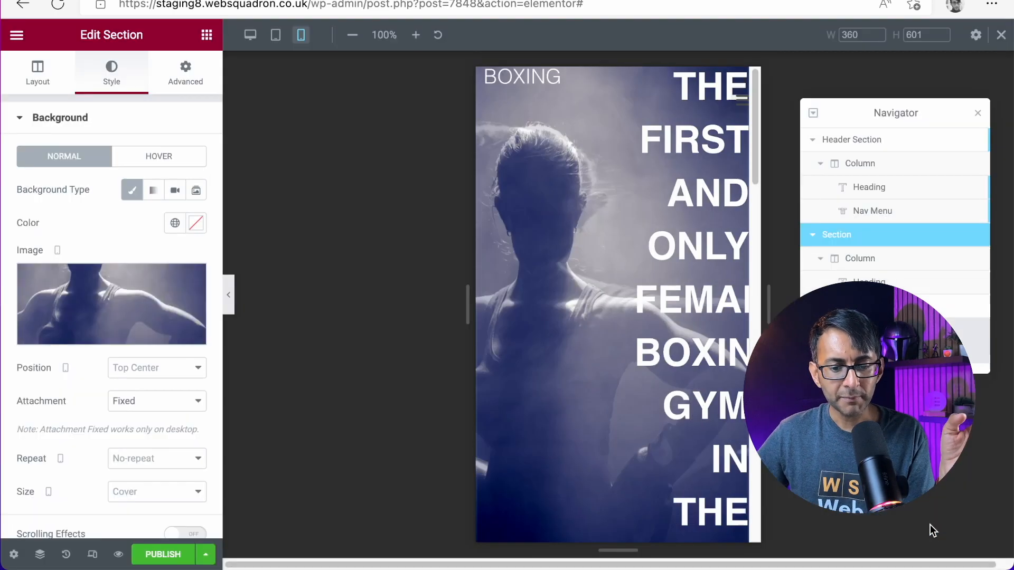
click(250, 35)
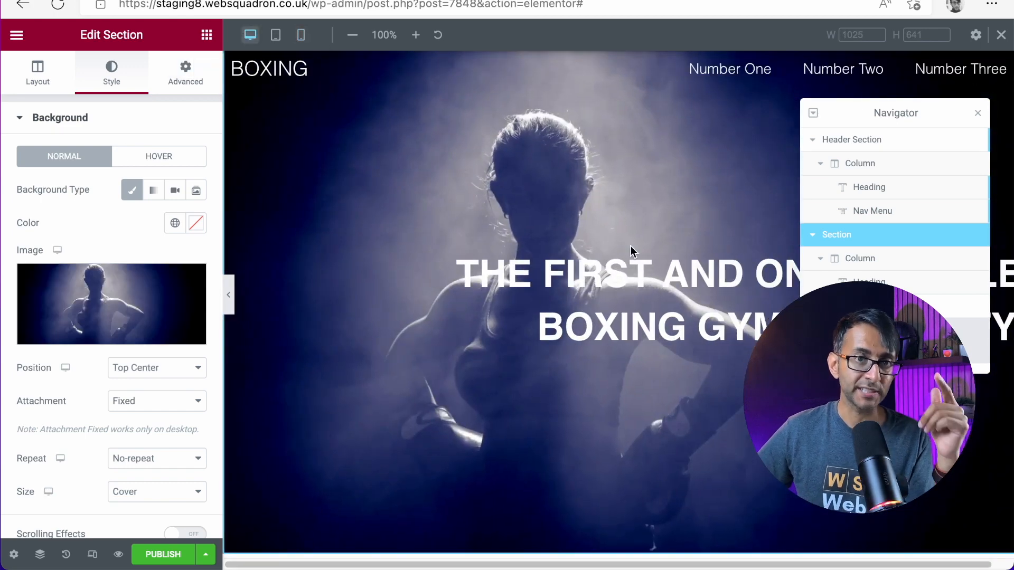
click(301, 35)
click(191, 266)
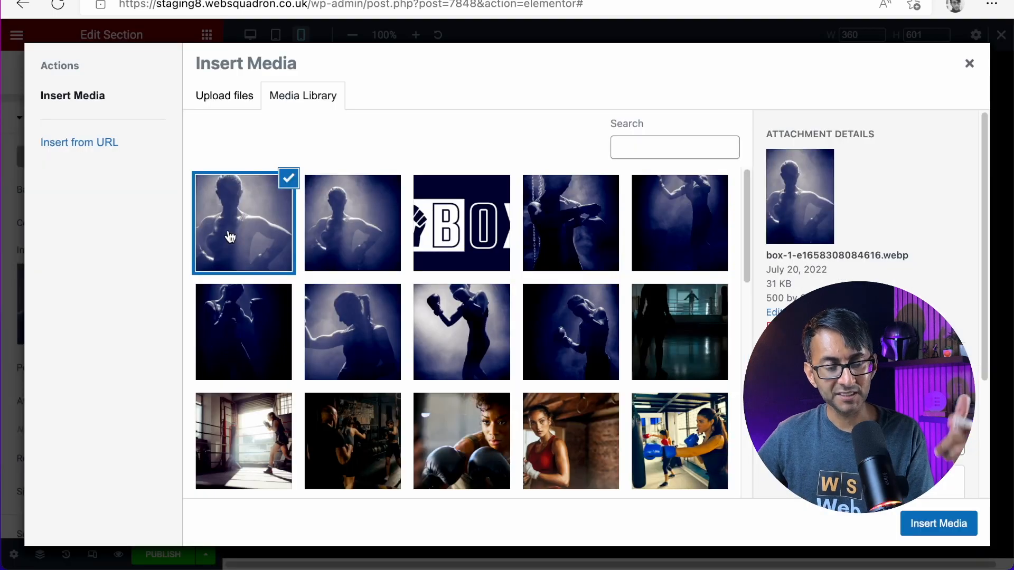
click(959, 528)
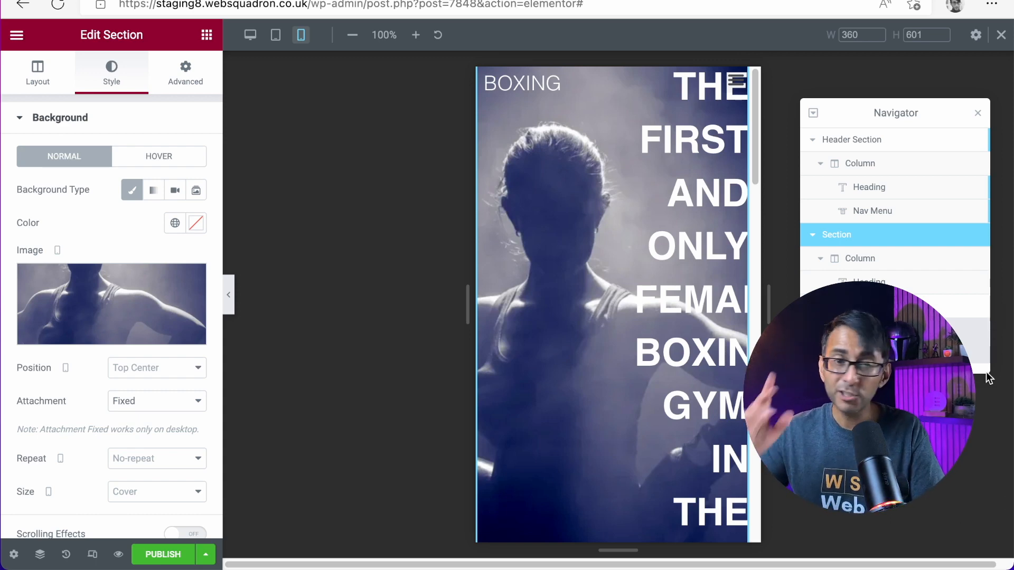
Step: Unlink the hero Heading's mobile margin values and set the left margin to 50 px
click(898, 282)
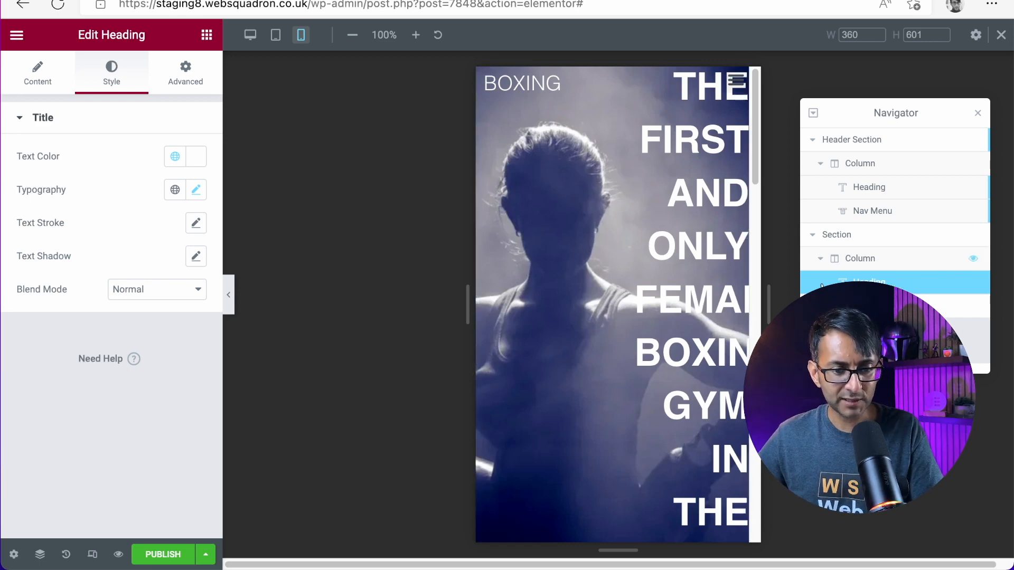
click(186, 74)
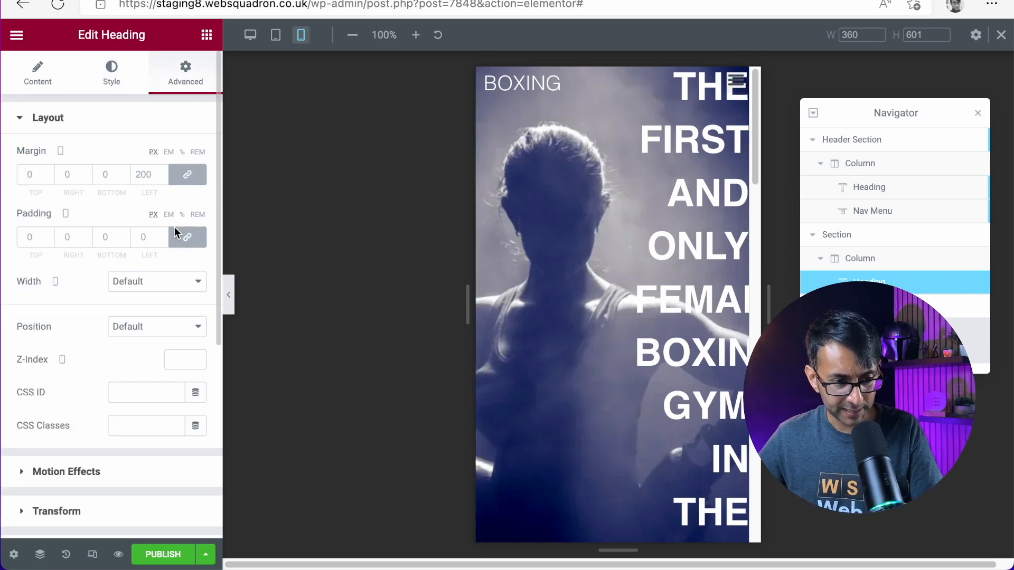
click(186, 178)
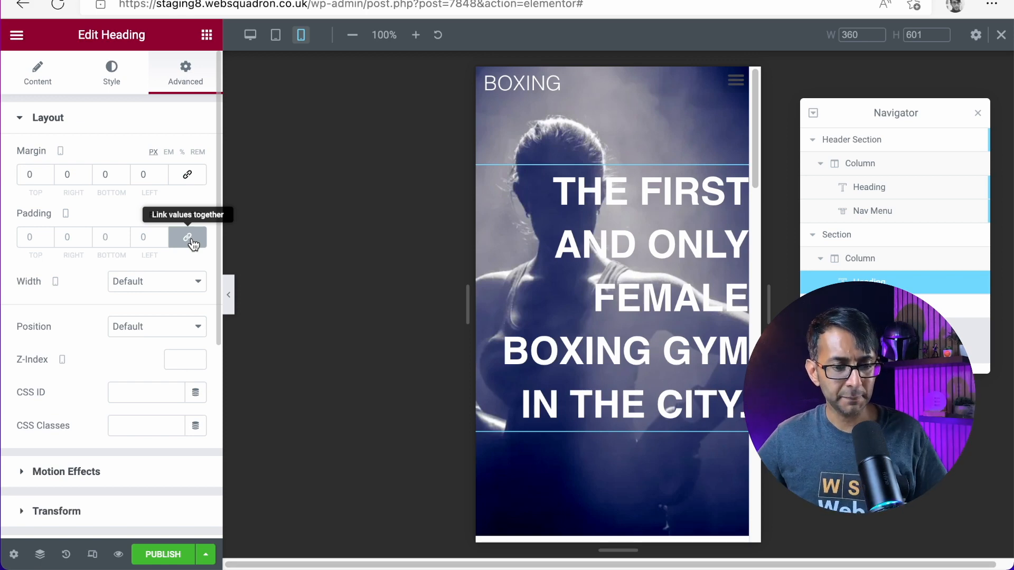
text(50)
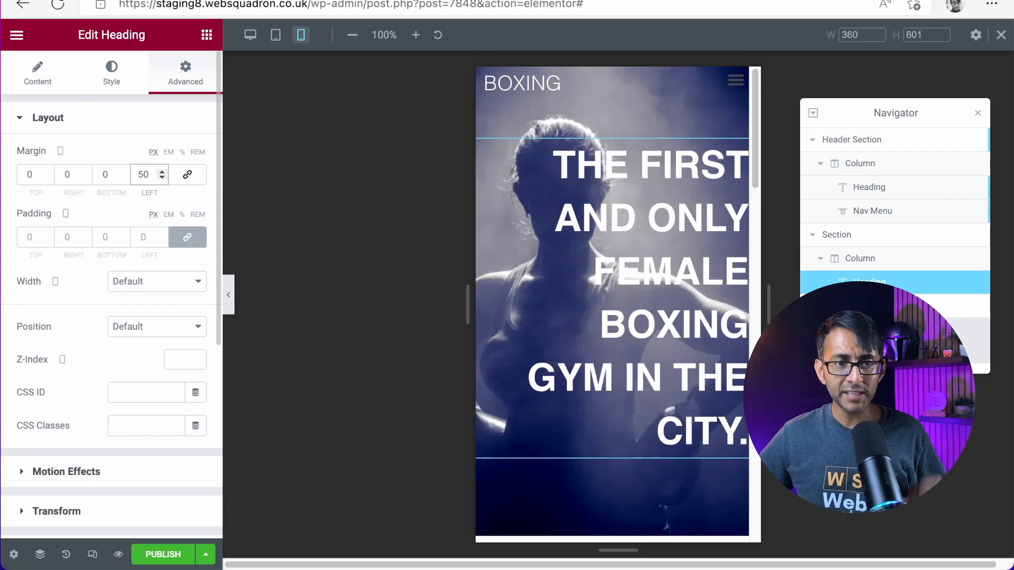
Step: Set the hero Heading's mobile font size to 2.1 rem and check it in the preview
click(113, 71)
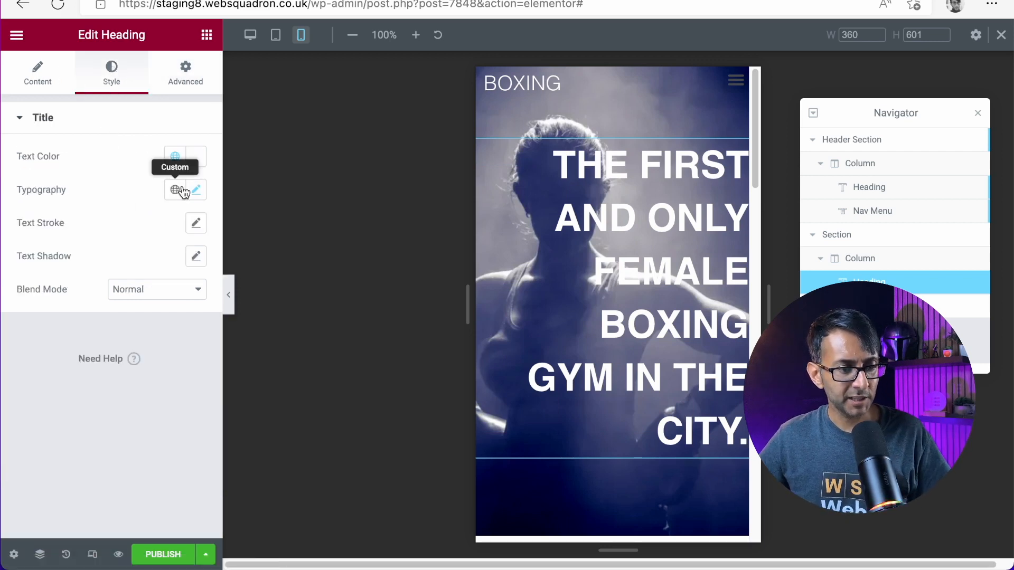
click(197, 190)
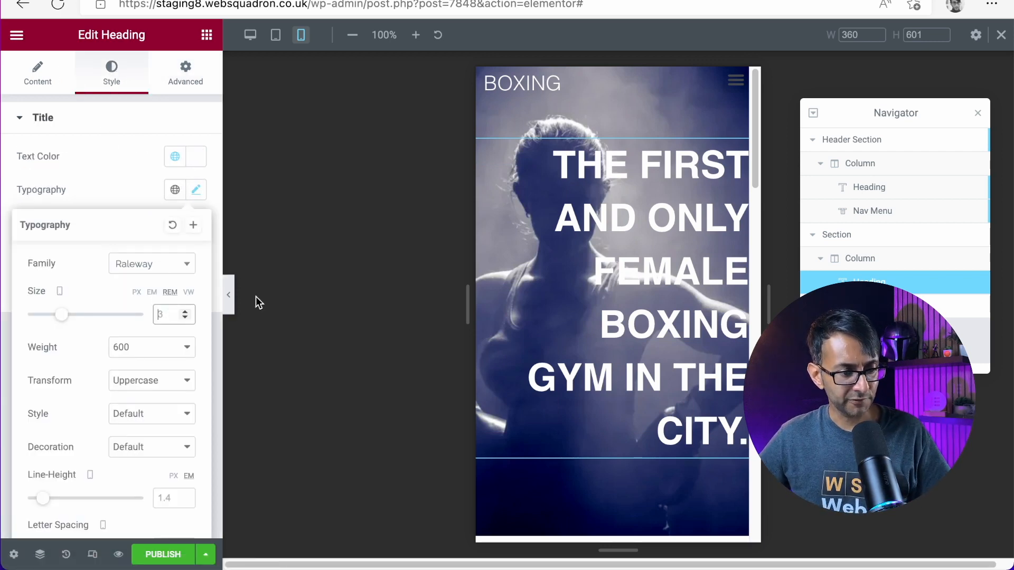
text(2)
click(186, 310)
click(186, 310)
click(186, 310)
click(186, 318)
click(185, 318)
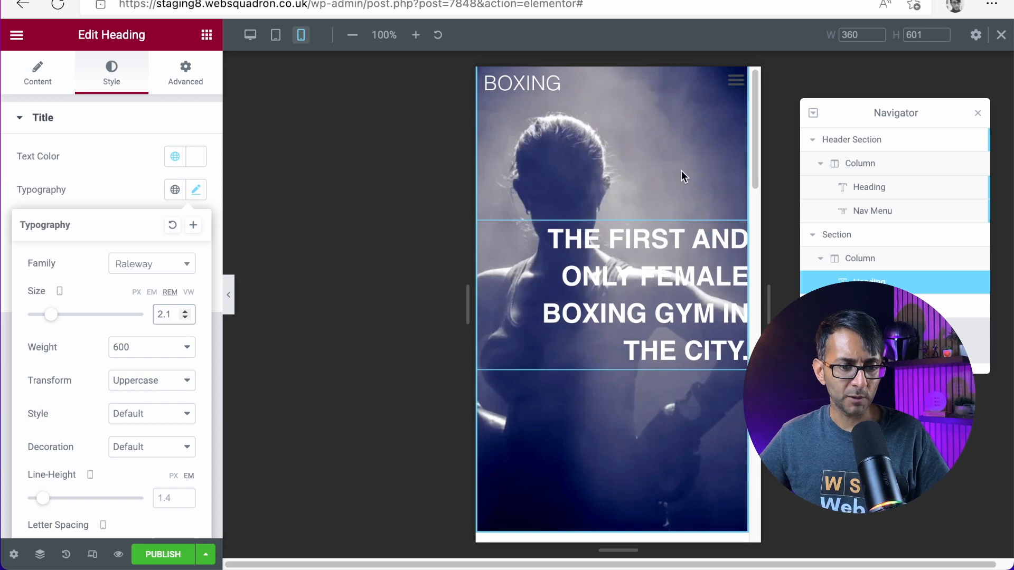
mouse_move(755, 116)
mouse_down()
mouse_move(757, 139)
mouse_move(760, 102)
mouse_up()
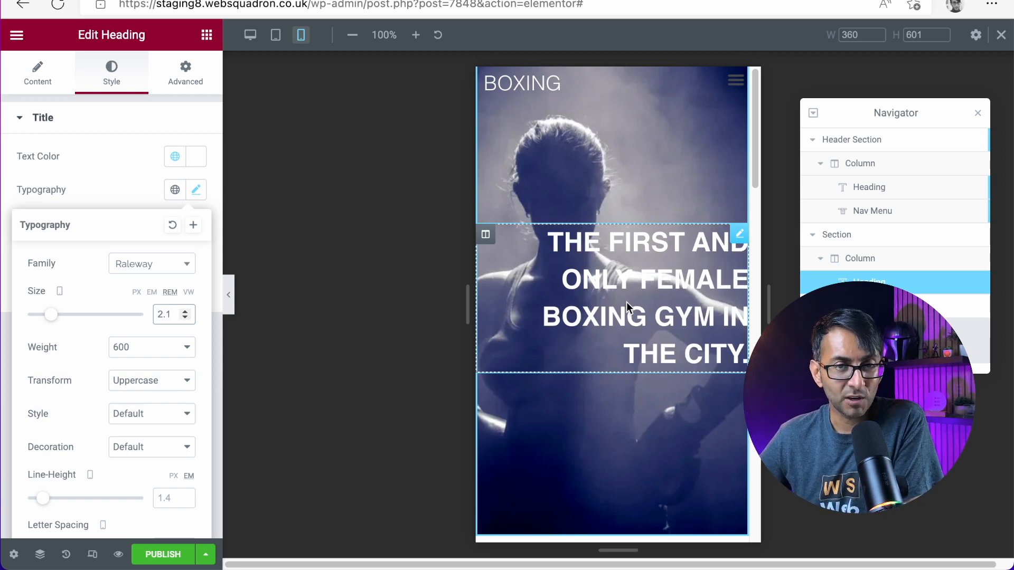
Step: Set the hero Heading's mobile margins to 200 px at the top and 20 px on the right
click(188, 77)
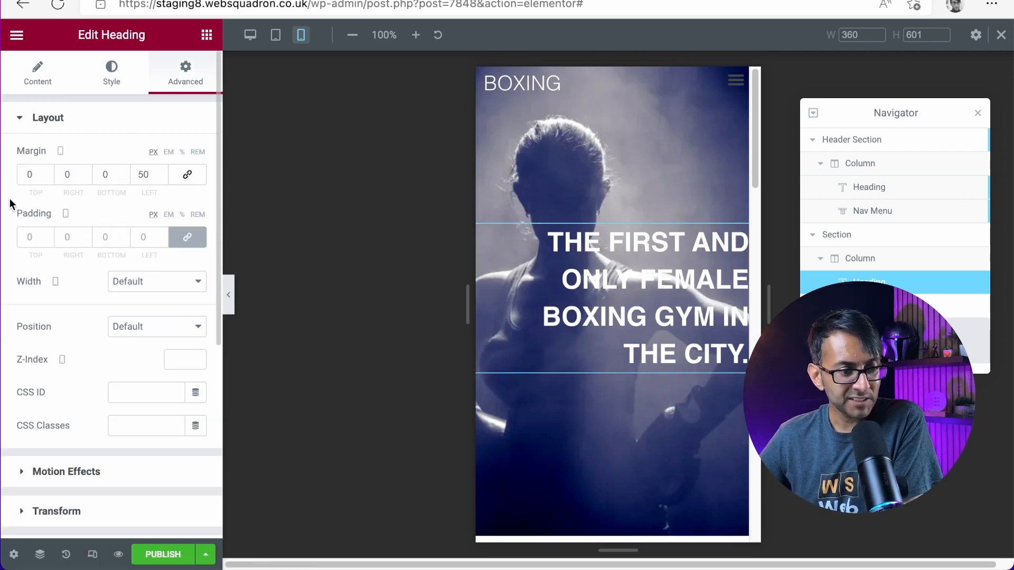
text(100)
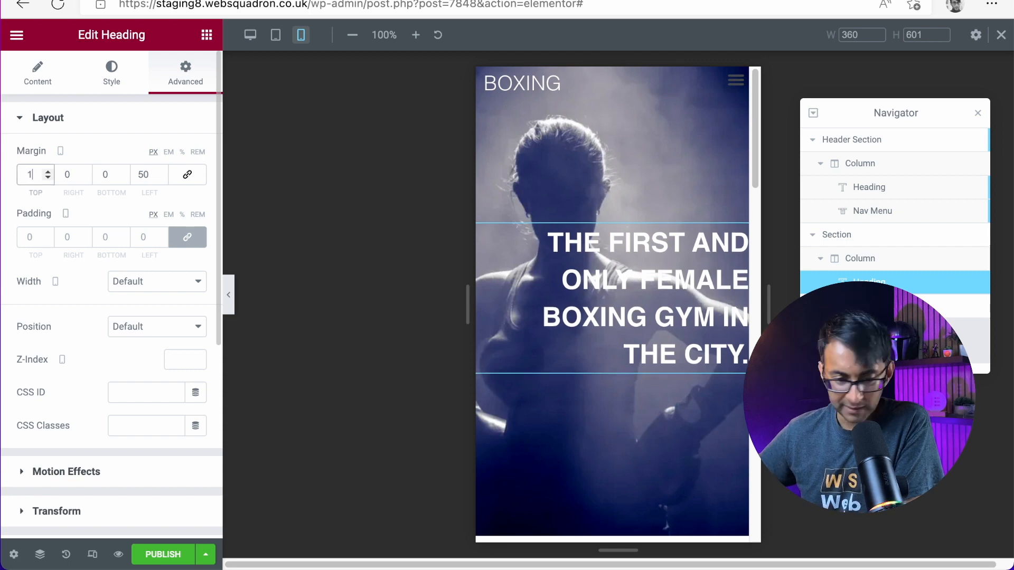
click(47, 171)
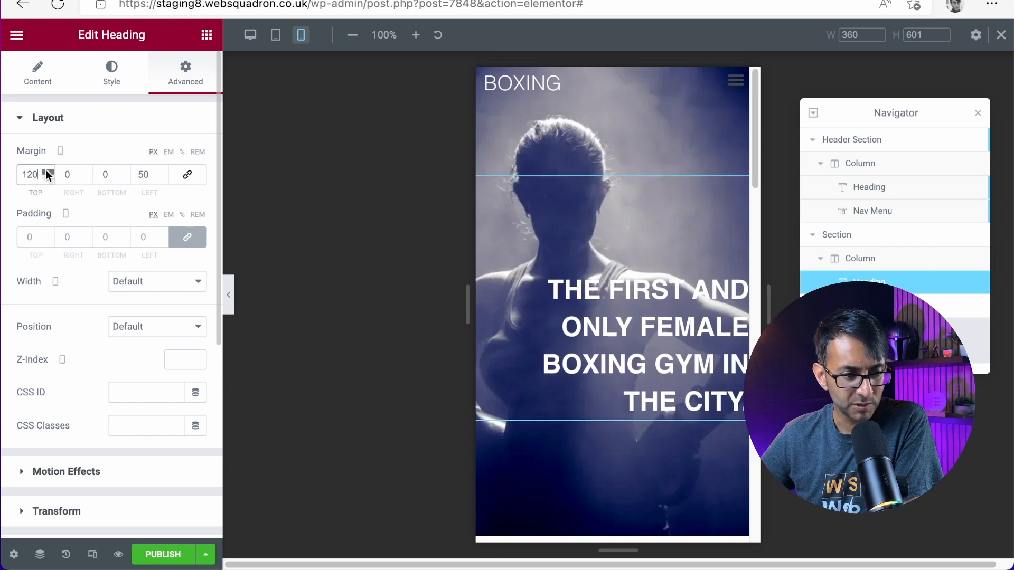
drag(37, 174, 3, 165)
text(00)
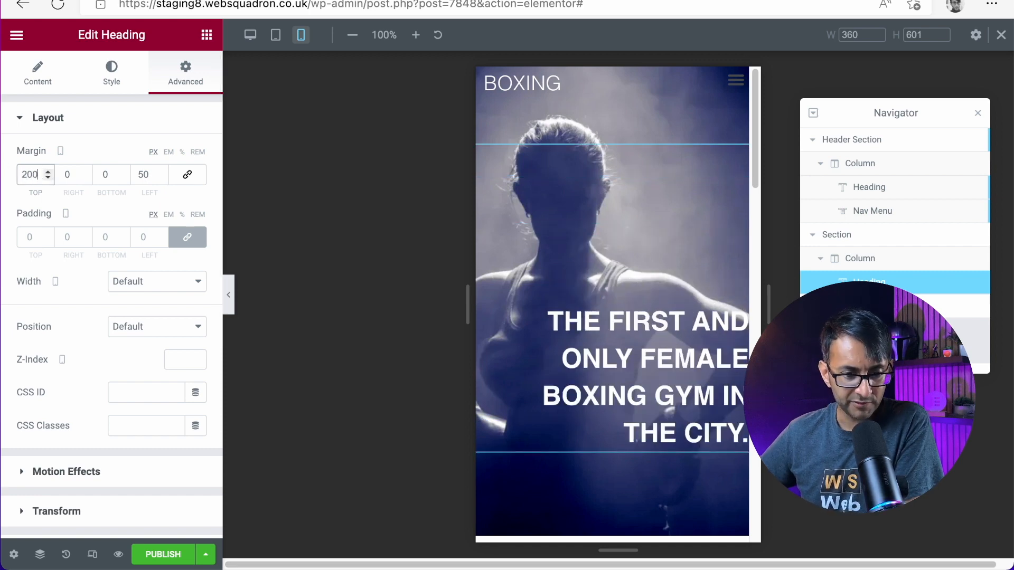
key(Tab)
text(20)
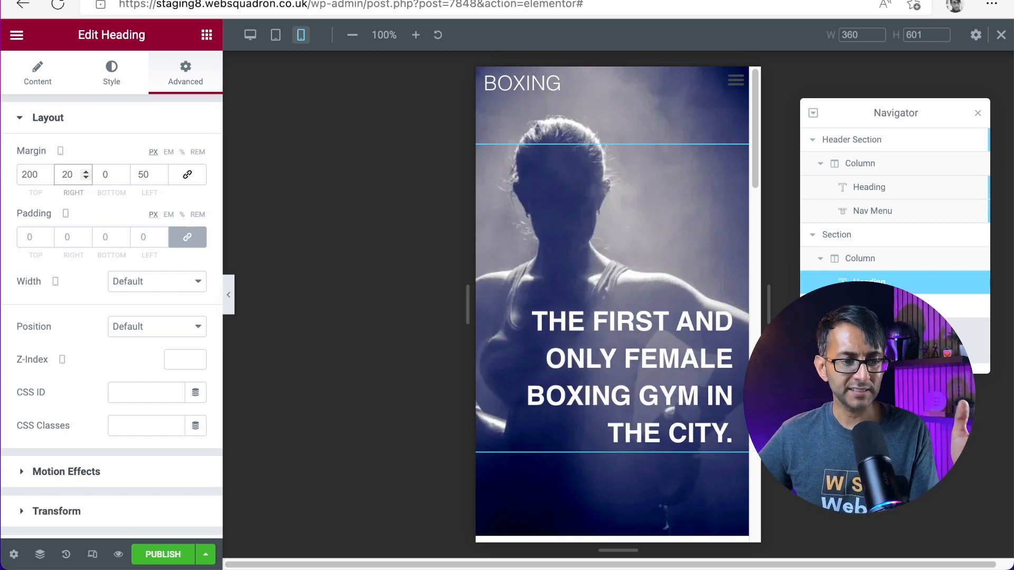
Step: Compare the hero section in the desktop and mobile previews, closing the Navigator along the way
click(250, 35)
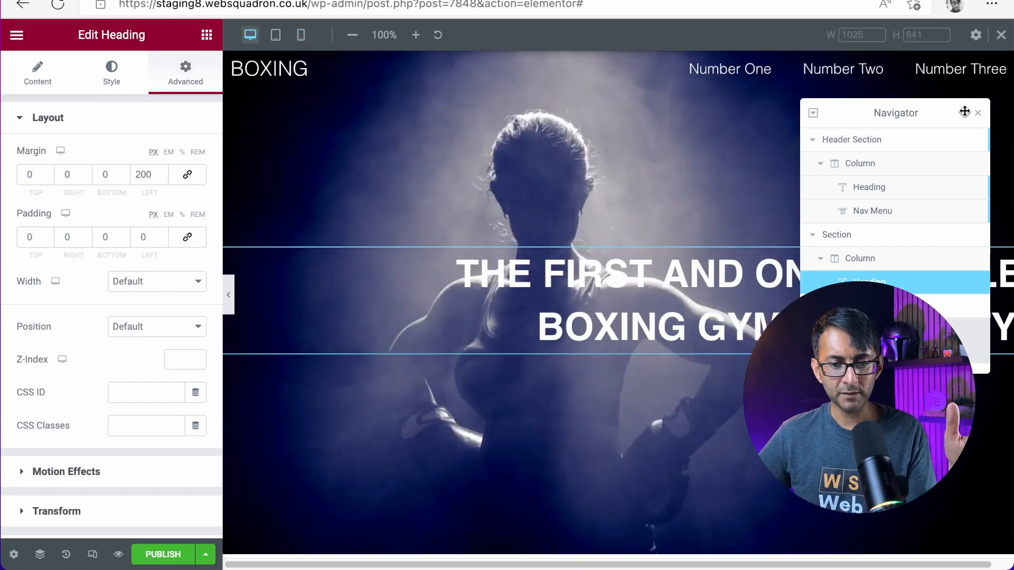
click(980, 115)
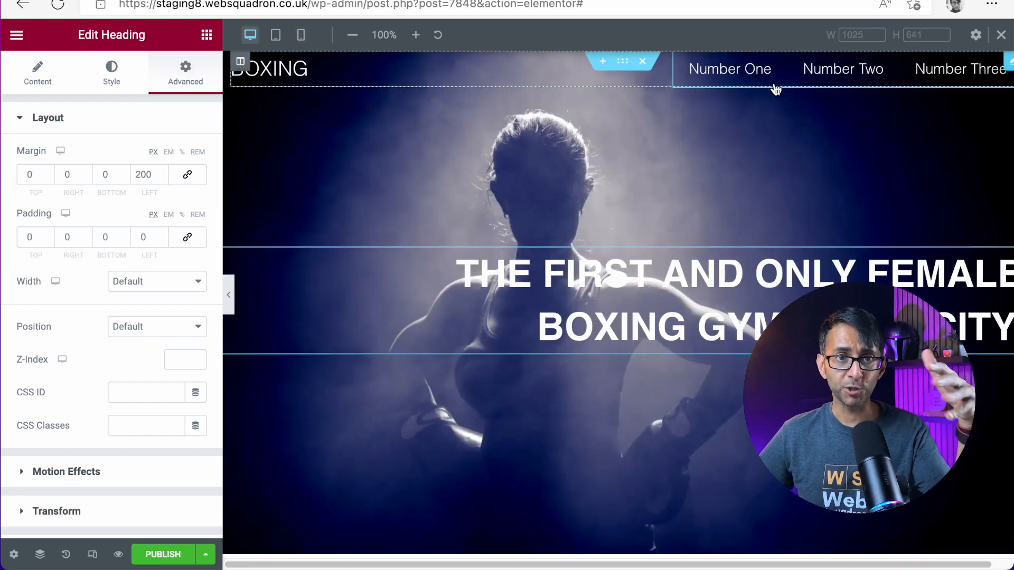
click(301, 35)
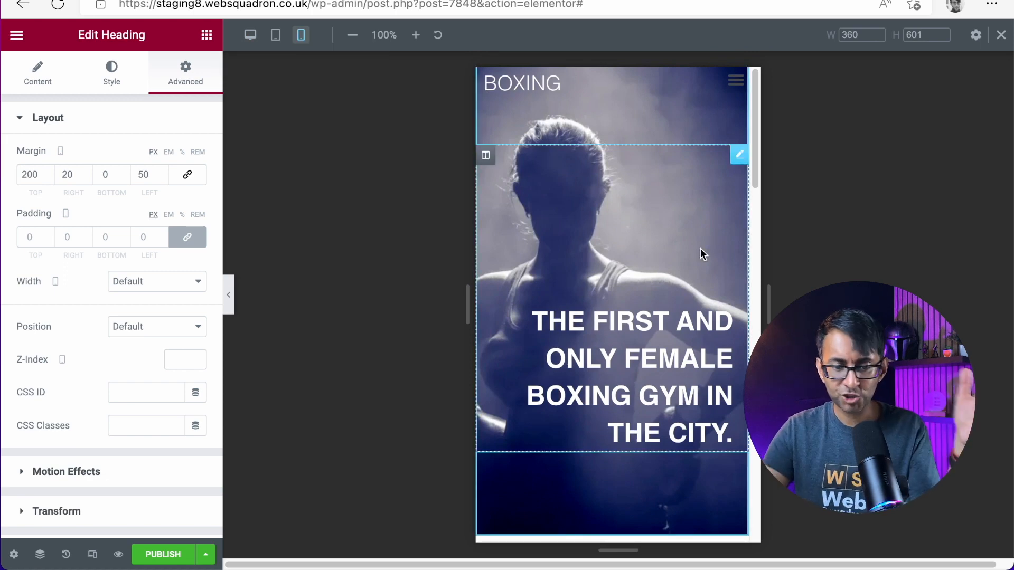
Step: Browse the global colors available for the Nav Menu's toggle button in the mobile preview
click(735, 83)
click(103, 93)
scroll(113, 380, down, 3)
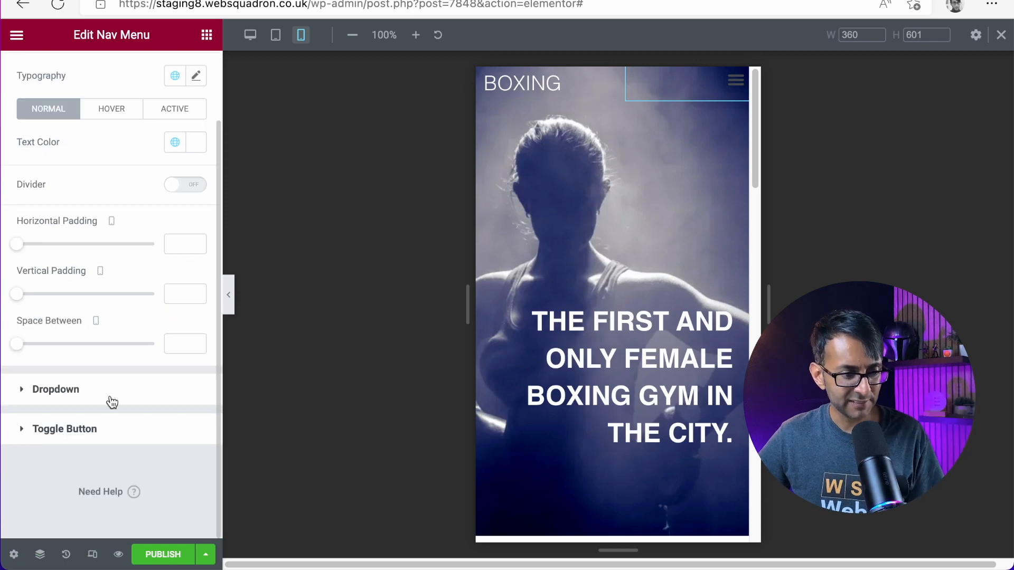
click(111, 429)
click(174, 269)
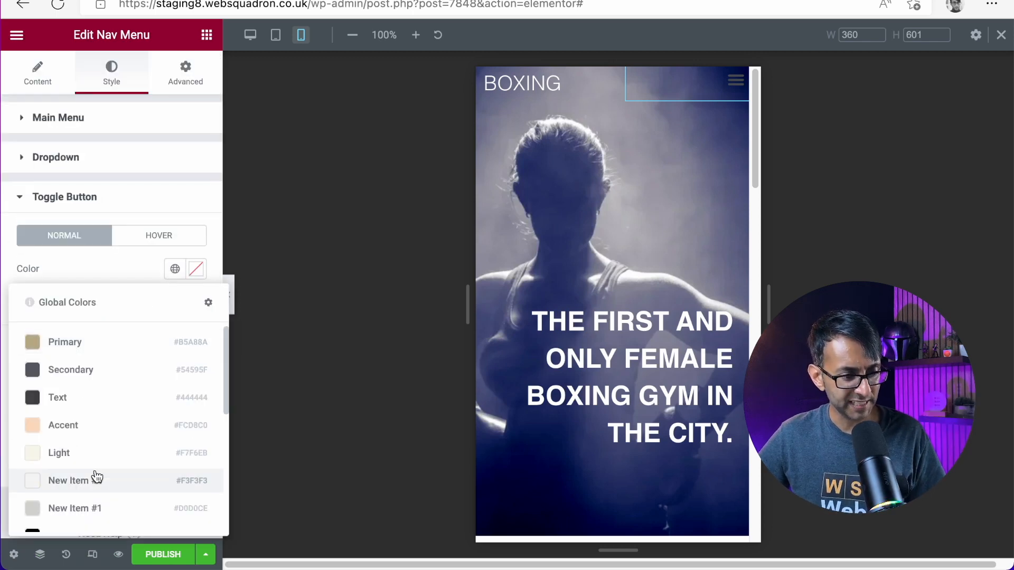
scroll(90, 478, down, 3)
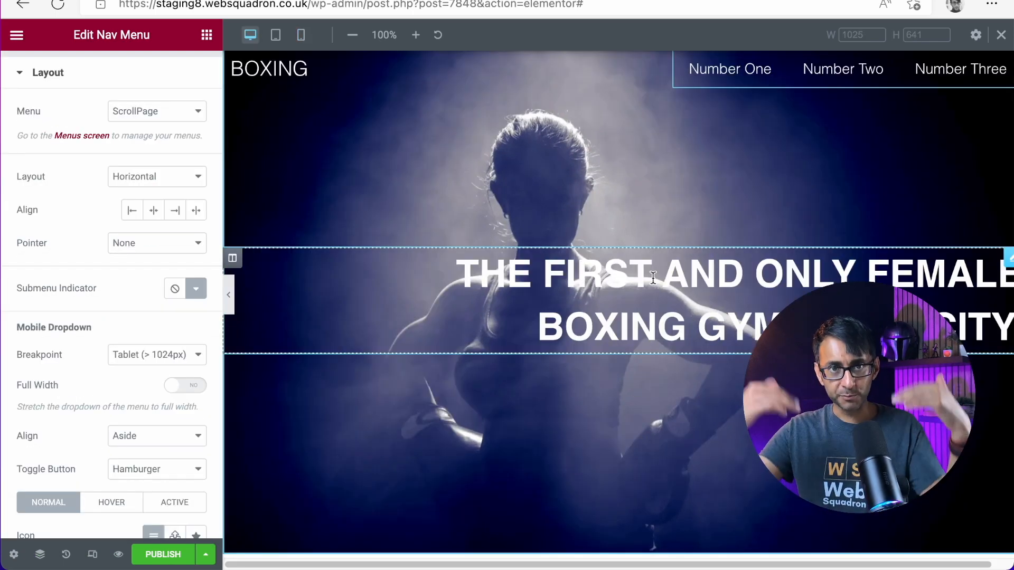
Step: Replace the empty section below the hero with a two-column section holding a Heading widget in its right column
scroll(654, 296, down, 8)
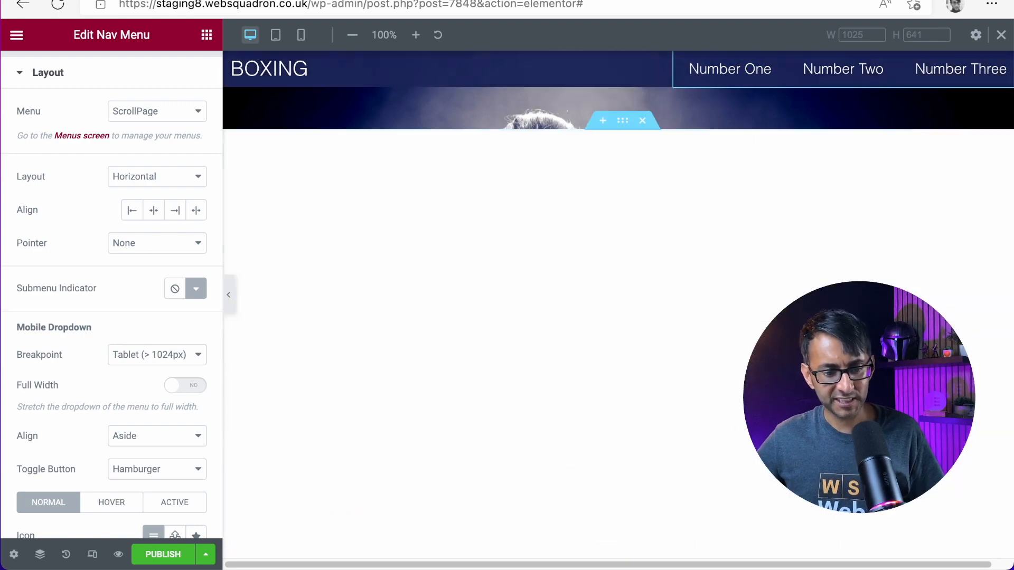
click(643, 126)
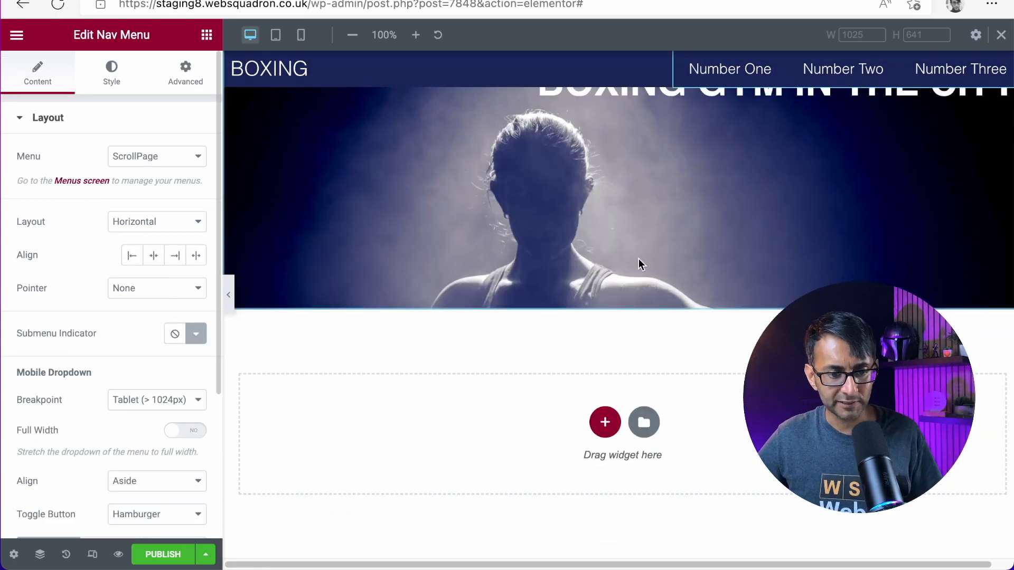
click(604, 421)
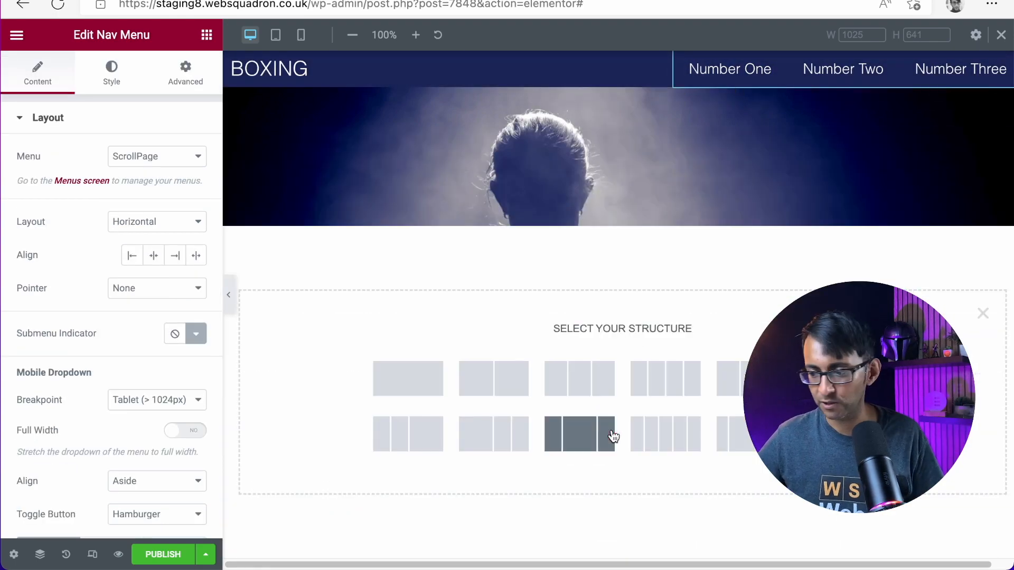
click(495, 379)
click(206, 35)
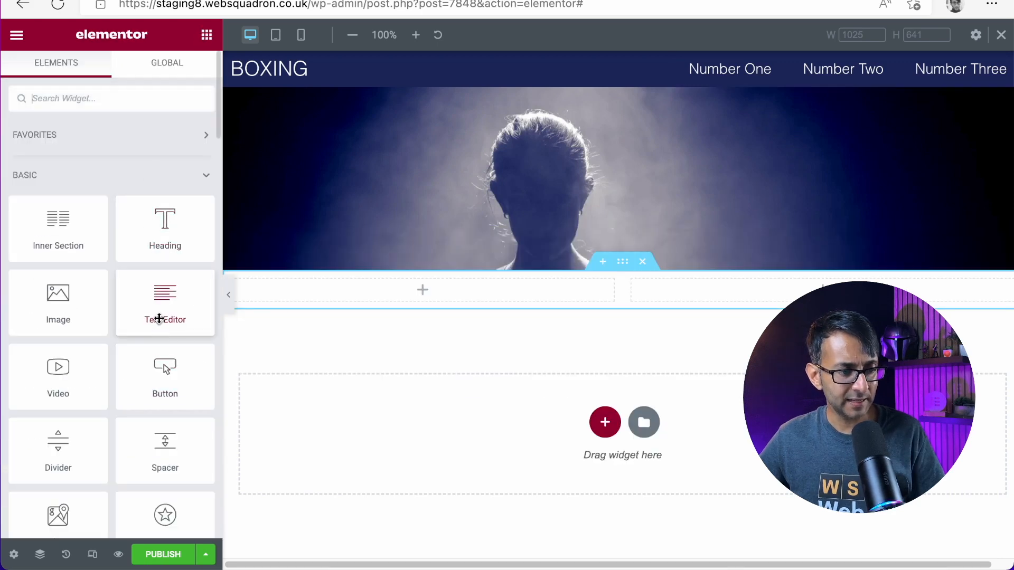
drag(159, 233, 786, 285)
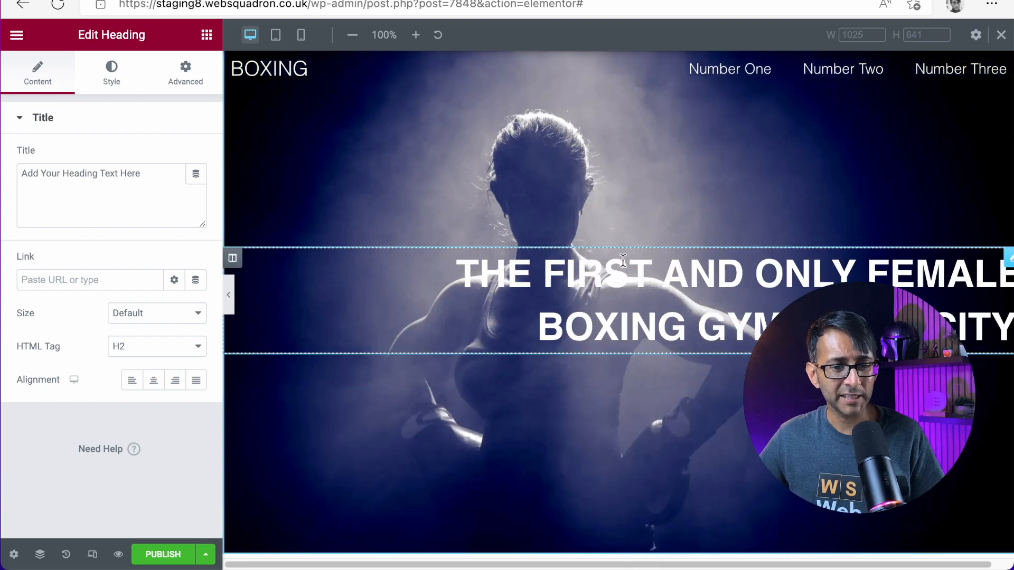
Step: Copy the hero Heading and paste it into the new section after deleting that section's right column
right_click(707, 292)
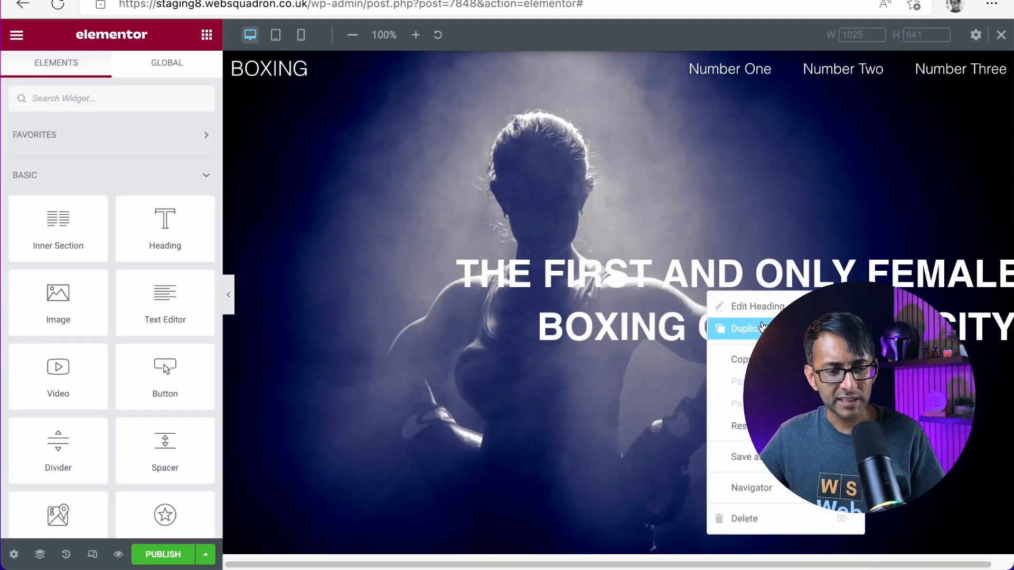
click(745, 360)
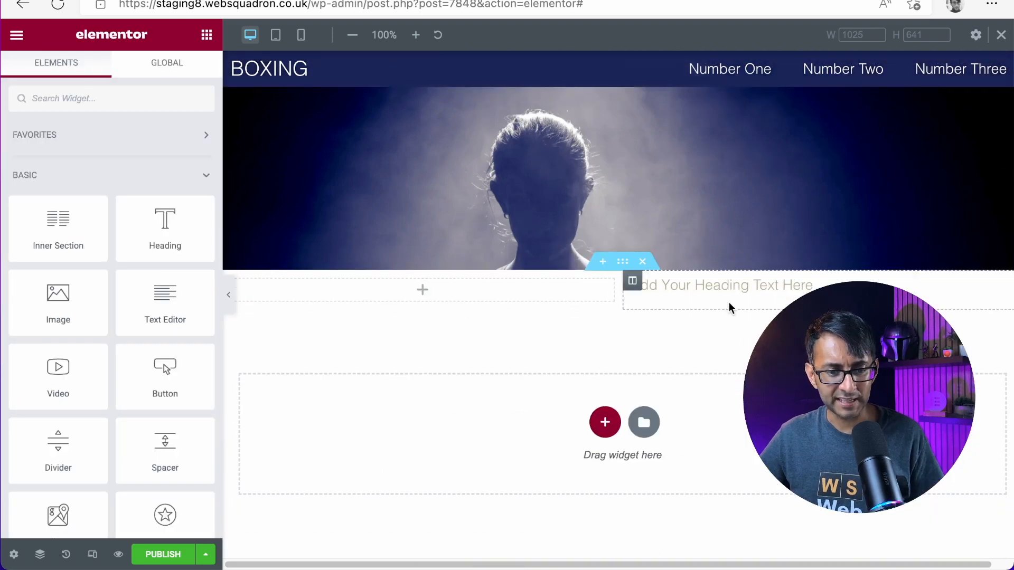
right_click(730, 303)
click(805, 523)
key(ctrl+v)
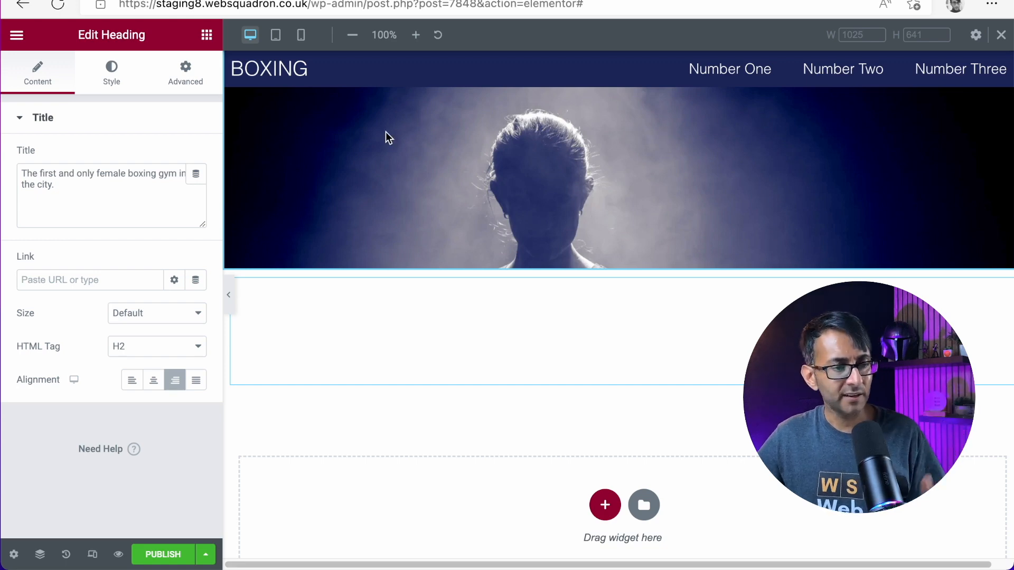
Step: Set the pasted Heading's text color to the global color New Item #10 (#262D56)
click(112, 74)
click(175, 156)
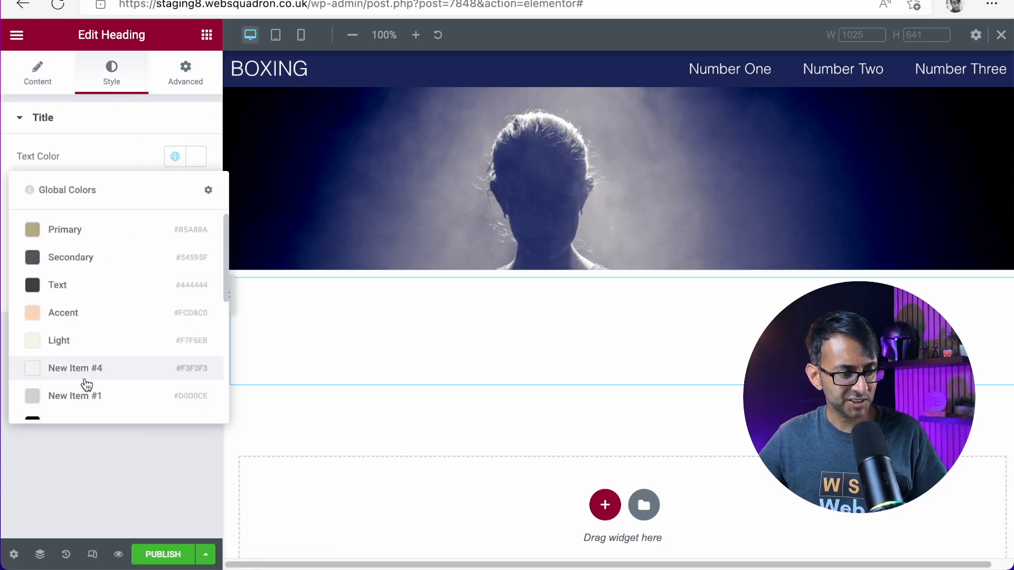
scroll(87, 385, down, 6)
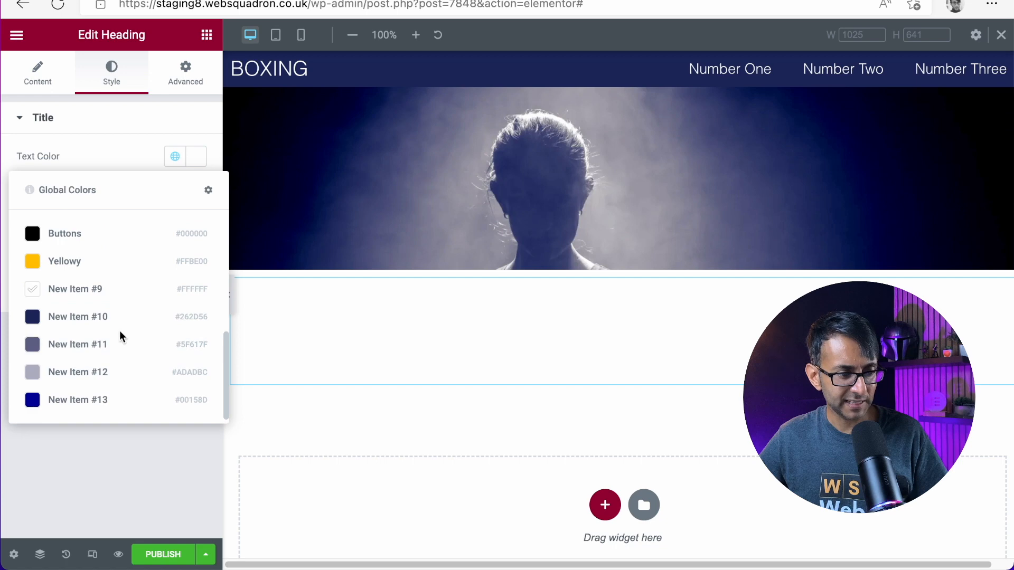
click(124, 325)
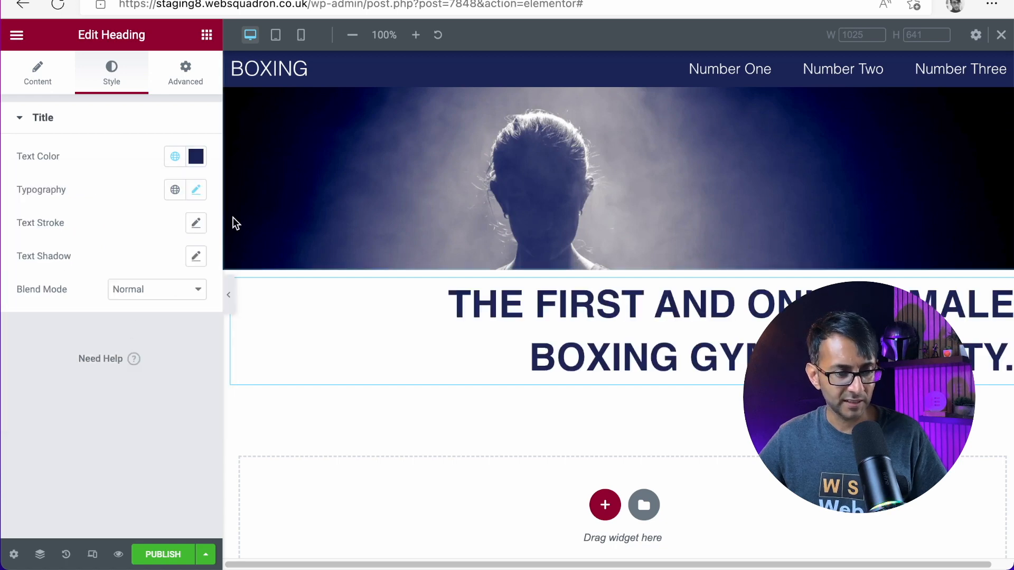
click(196, 190)
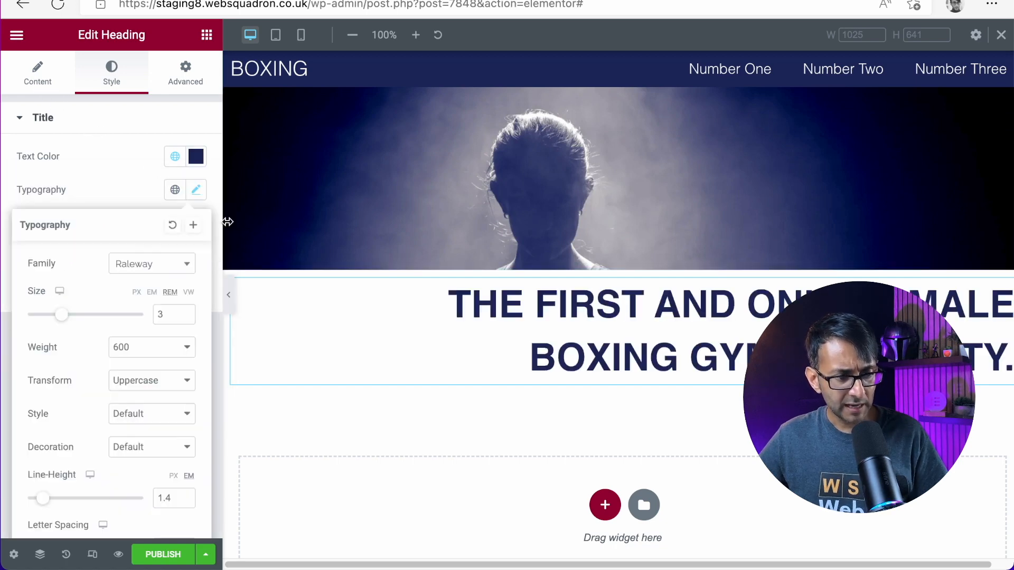
click(185, 318)
click(185, 318)
click(185, 318)
click(185, 318)
click(185, 317)
click(185, 317)
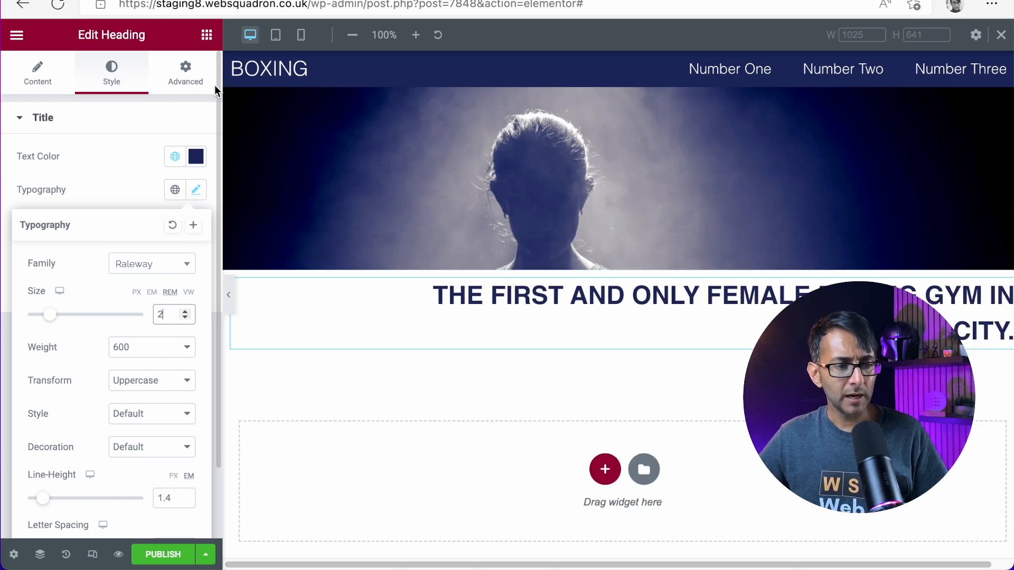
Step: Set the pasted Heading's mobile font size to 1.6 rem
click(301, 35)
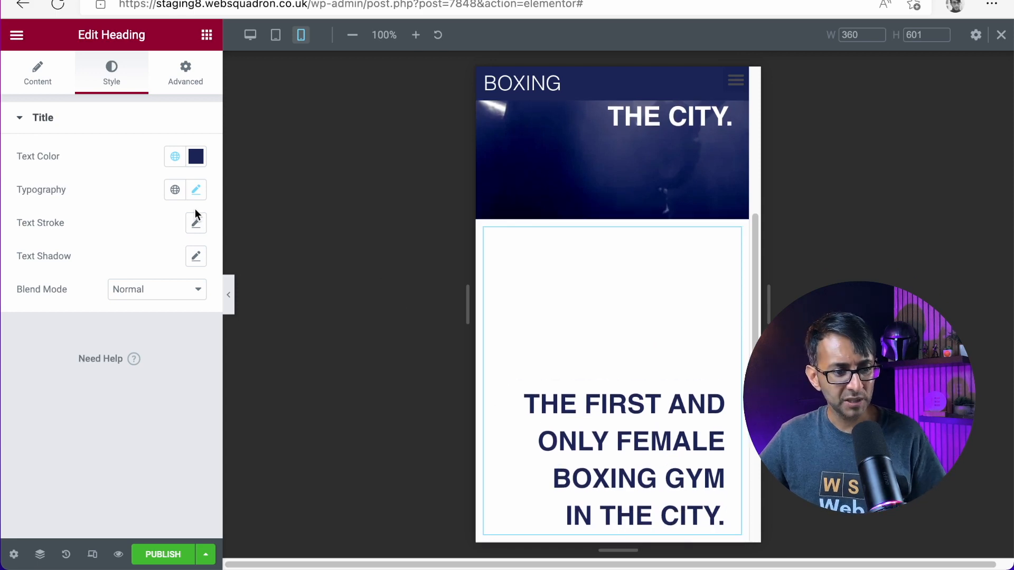
click(196, 190)
click(185, 319)
click(185, 318)
click(185, 318)
click(185, 319)
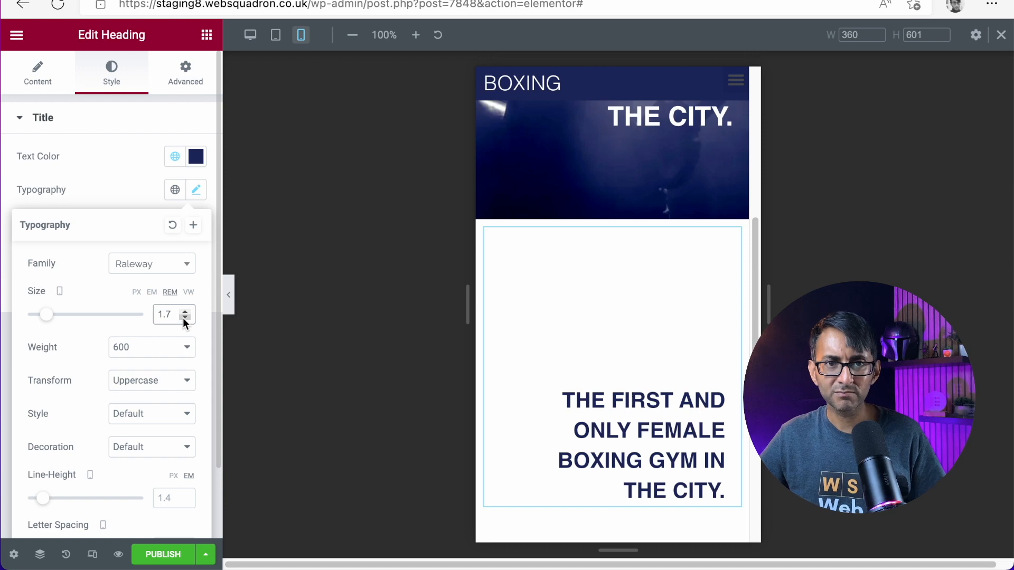
click(183, 318)
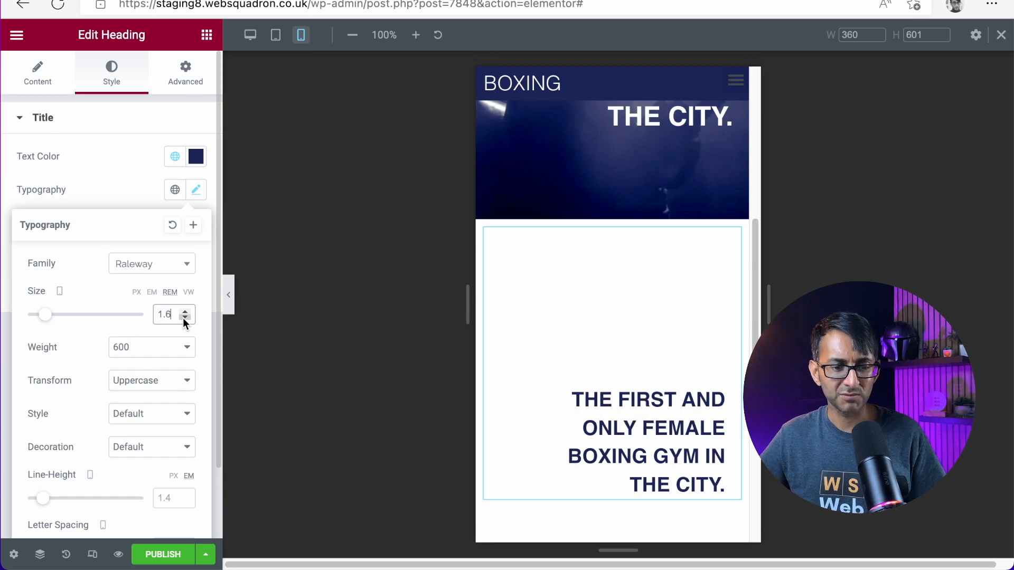
Step: In the desktop view, add a new column to the pasted Heading's section and place it left of the Heading
click(248, 37)
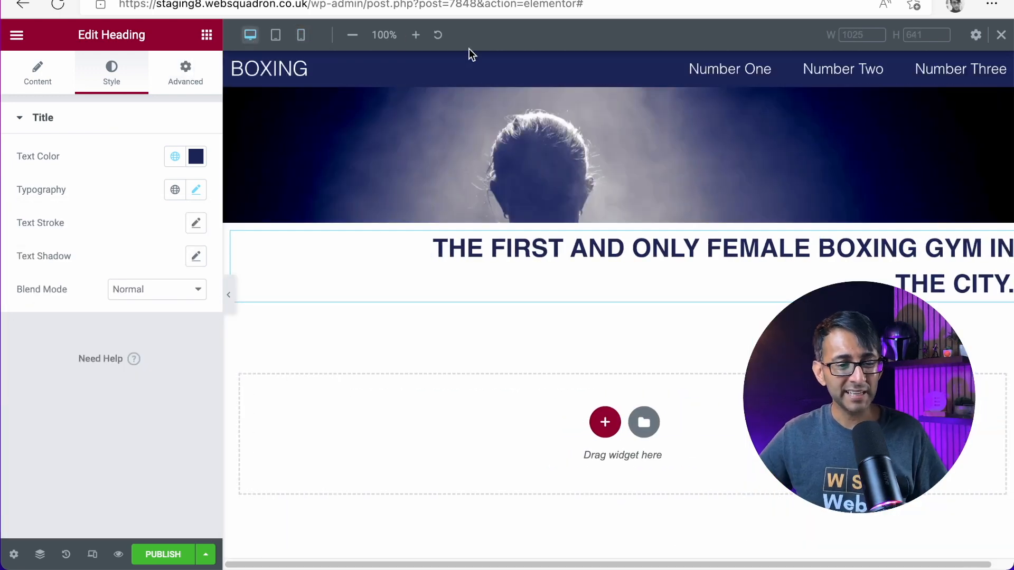
right_click(235, 242)
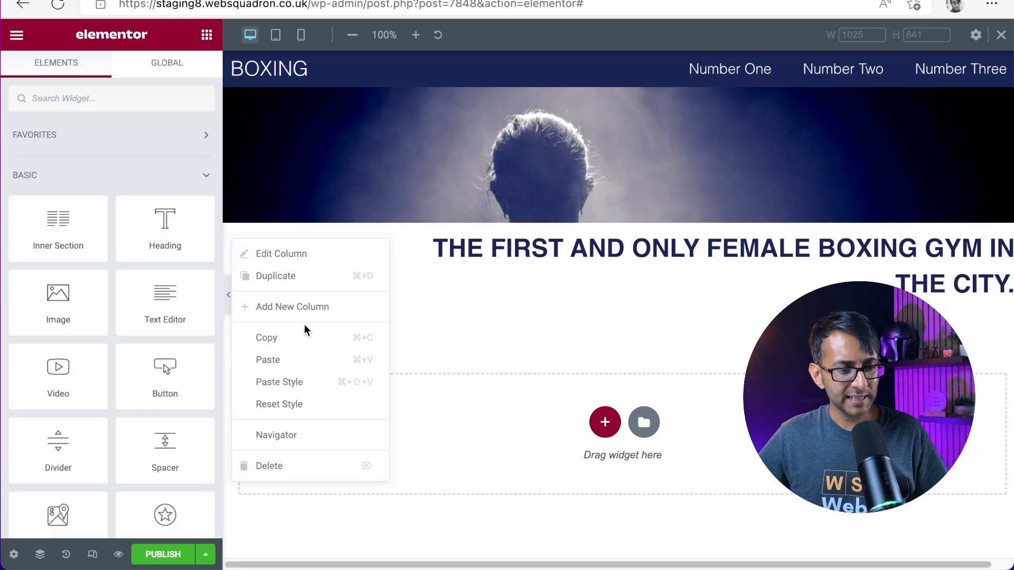
click(308, 309)
drag(631, 235, 311, 243)
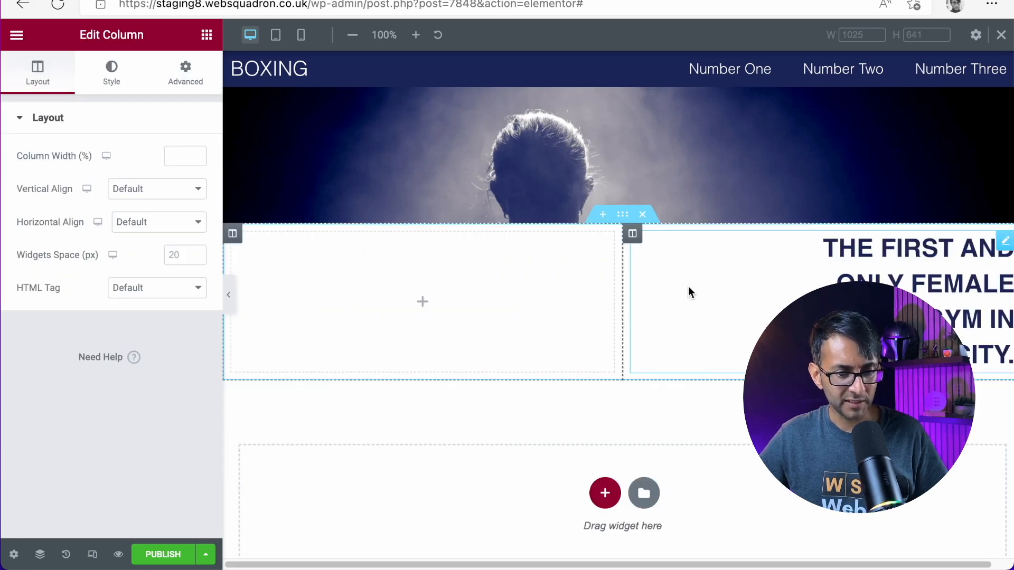
Step: Set the two-column section's columns gap to No Gap and its height to Min Height at 400 px
click(623, 215)
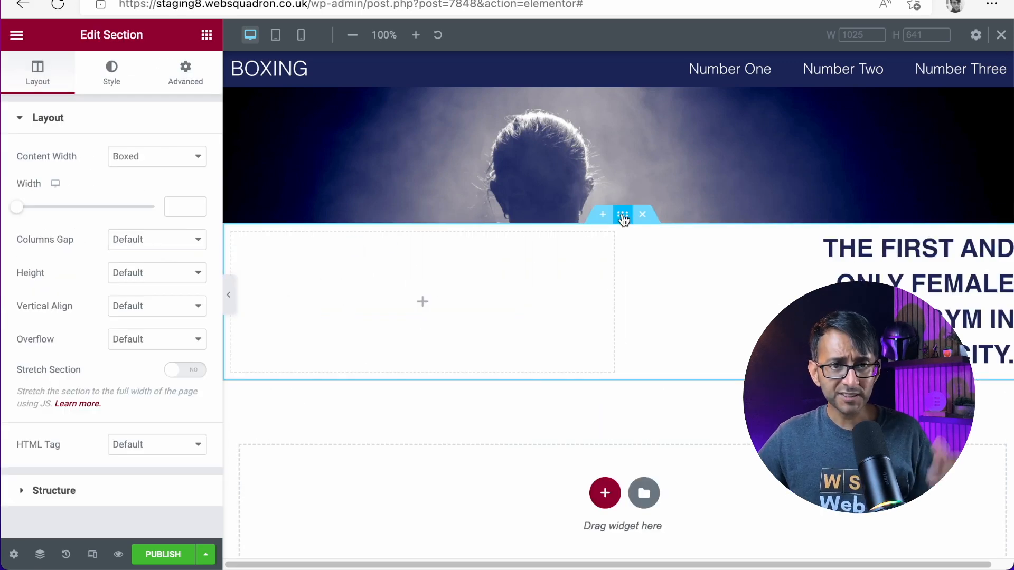
click(141, 241)
click(139, 257)
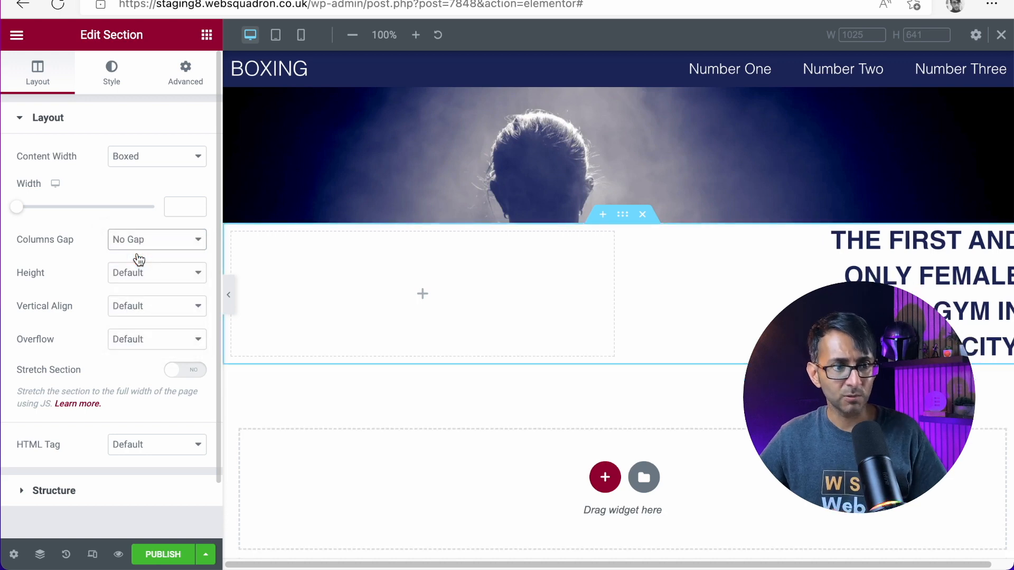
click(146, 280)
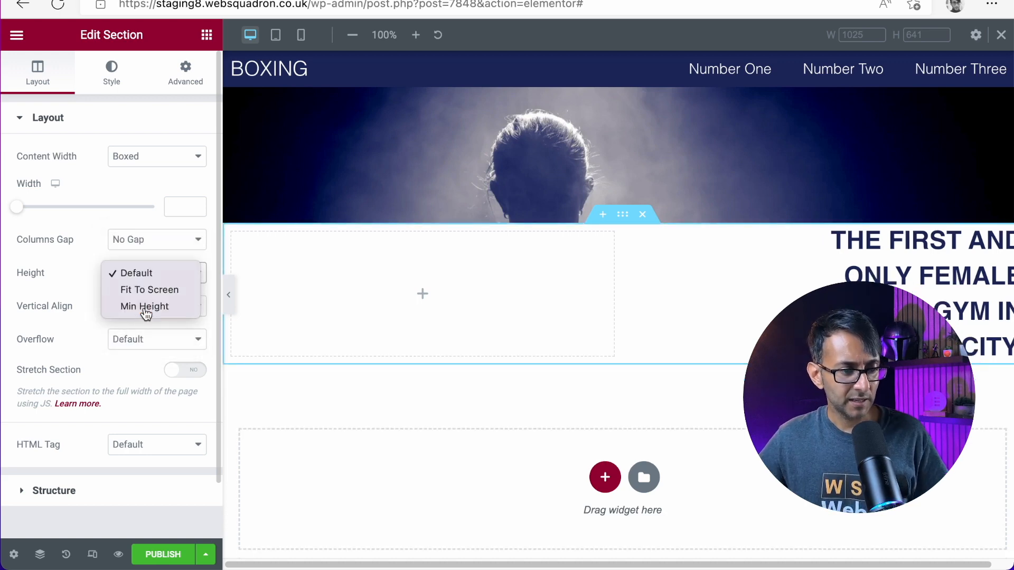
click(142, 309)
drag(58, 328, 58, 327)
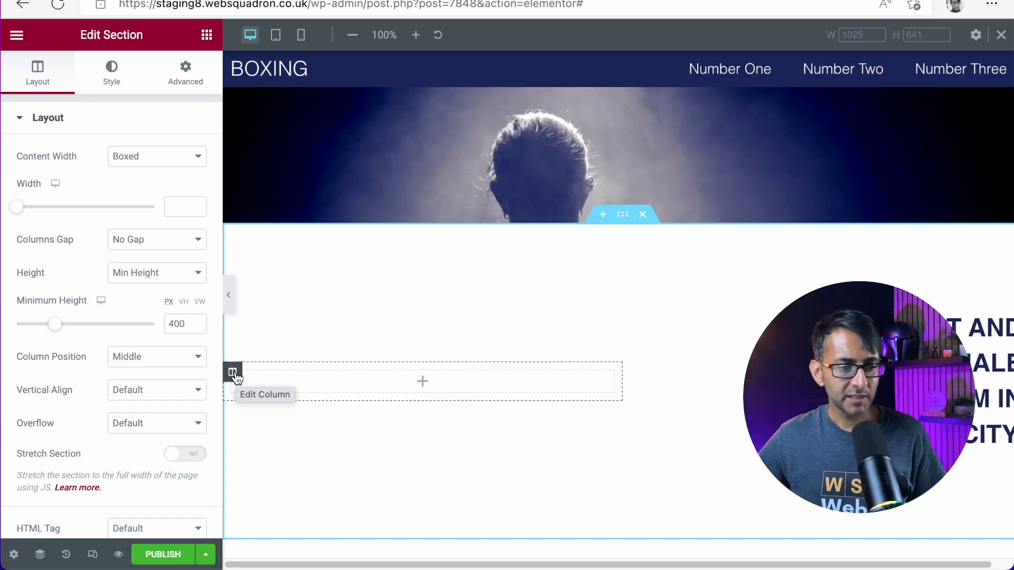
Step: Give the empty left column a gradient background with global color New Item #13 (#00158D) as its first color
click(233, 372)
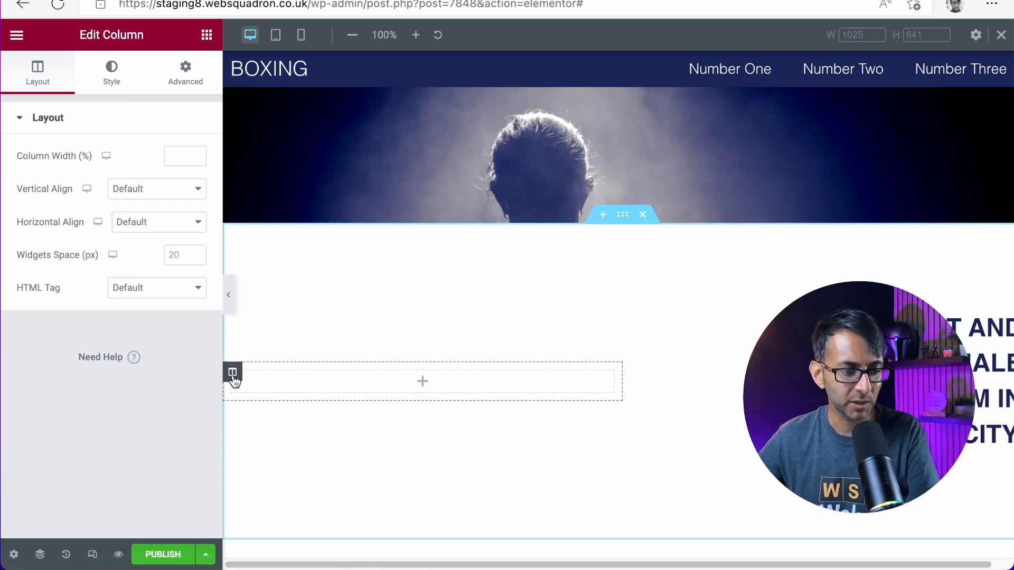
click(141, 89)
click(175, 190)
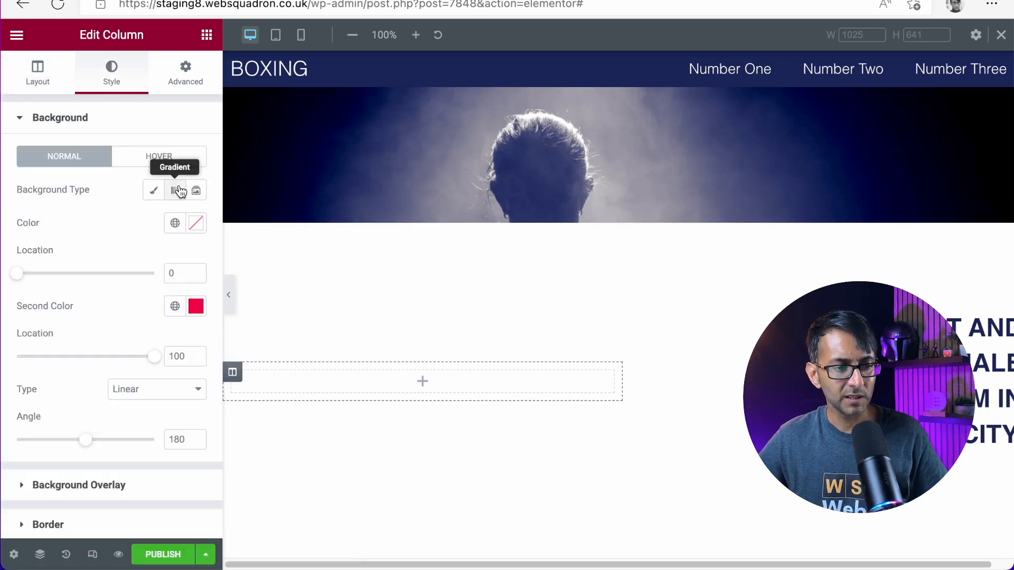
click(175, 223)
scroll(140, 357, down, 5)
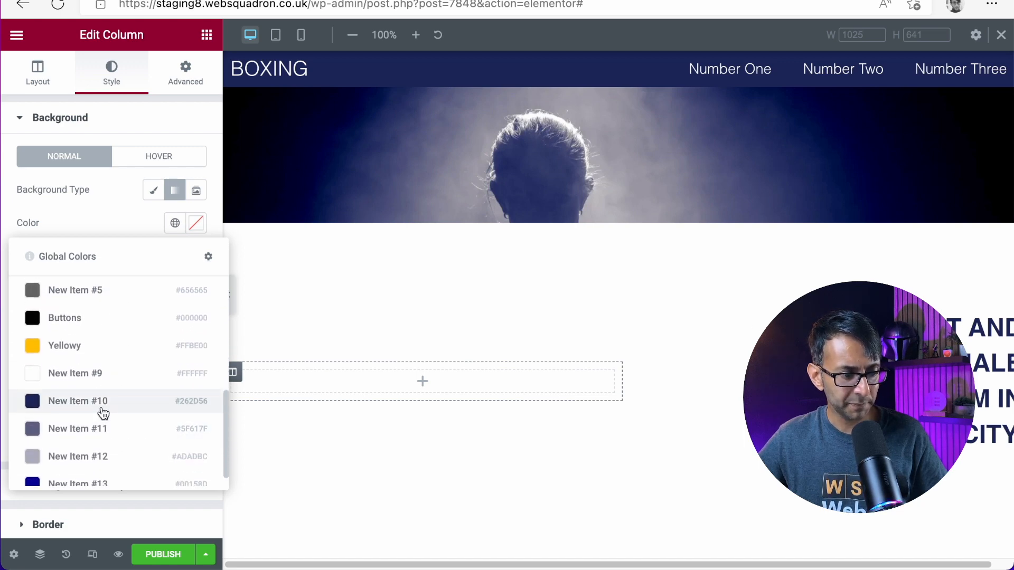
scroll(98, 415, down, 1)
click(95, 464)
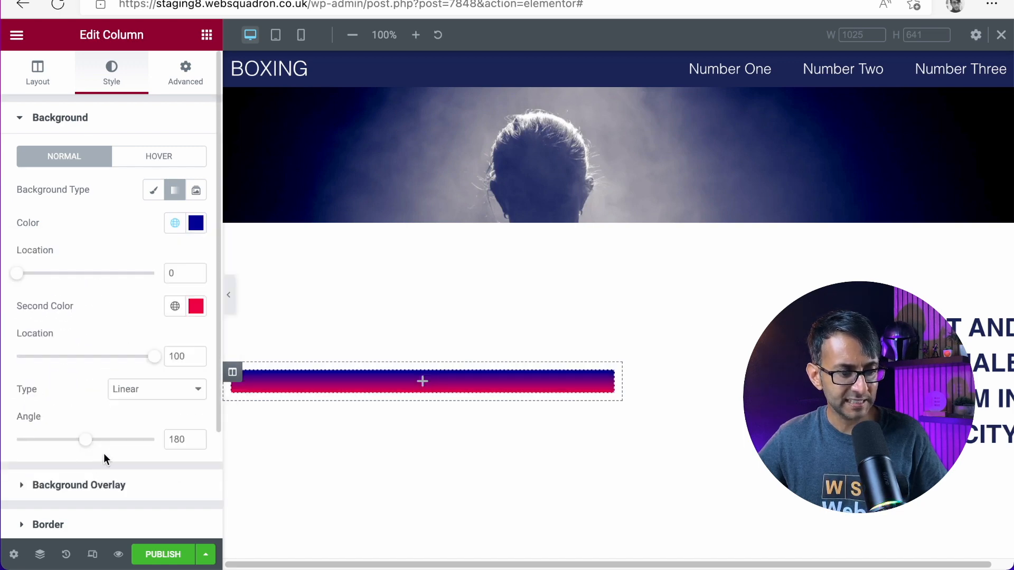
Step: Make the second color of the left column's gradient fully transparent (#F2295B00)
click(195, 308)
drag(294, 244, 60, 240)
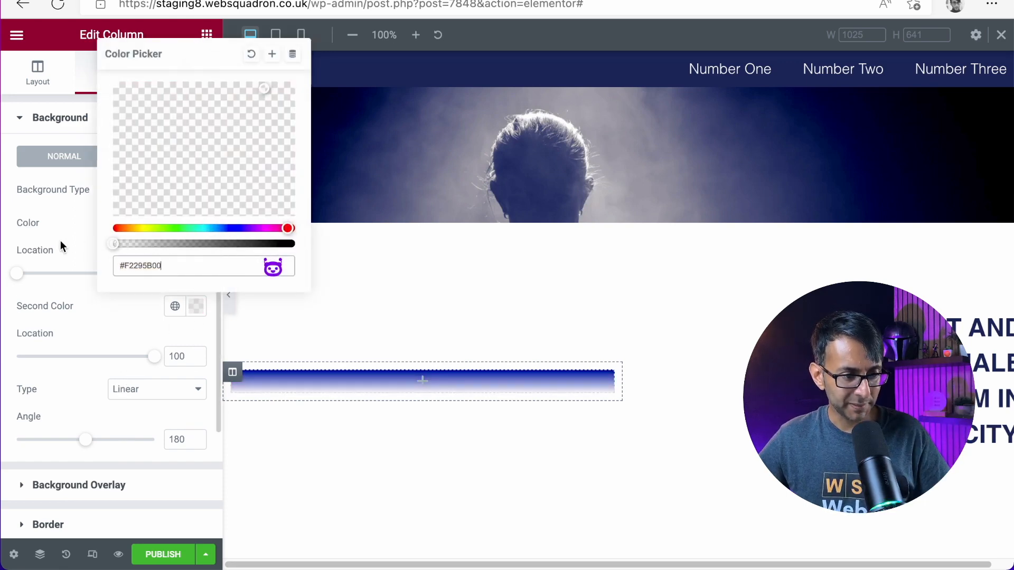
click(97, 322)
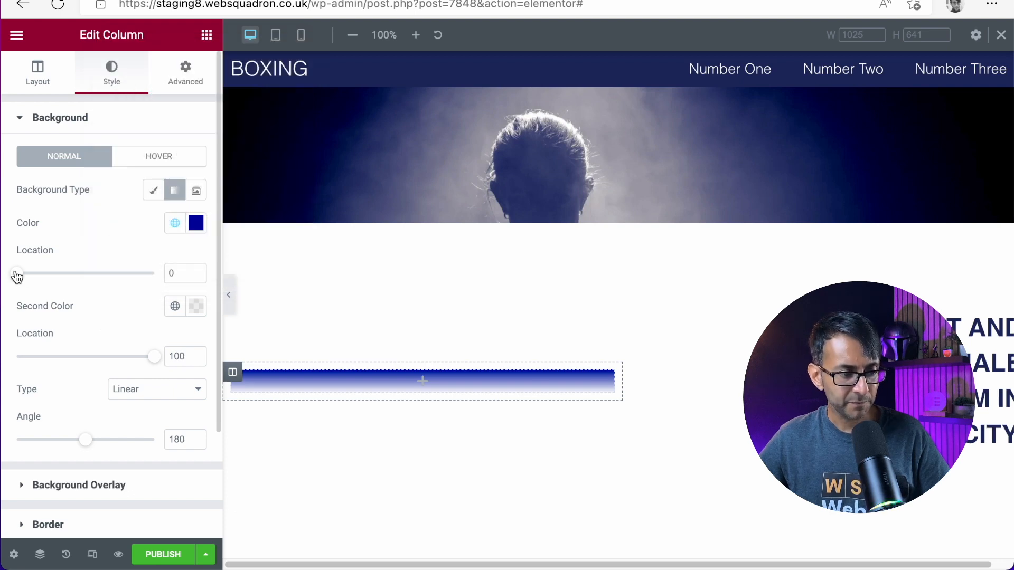
Step: Set the left column's gradient angle to 90 and both color locations to 40
double_click(180, 438)
text(90)
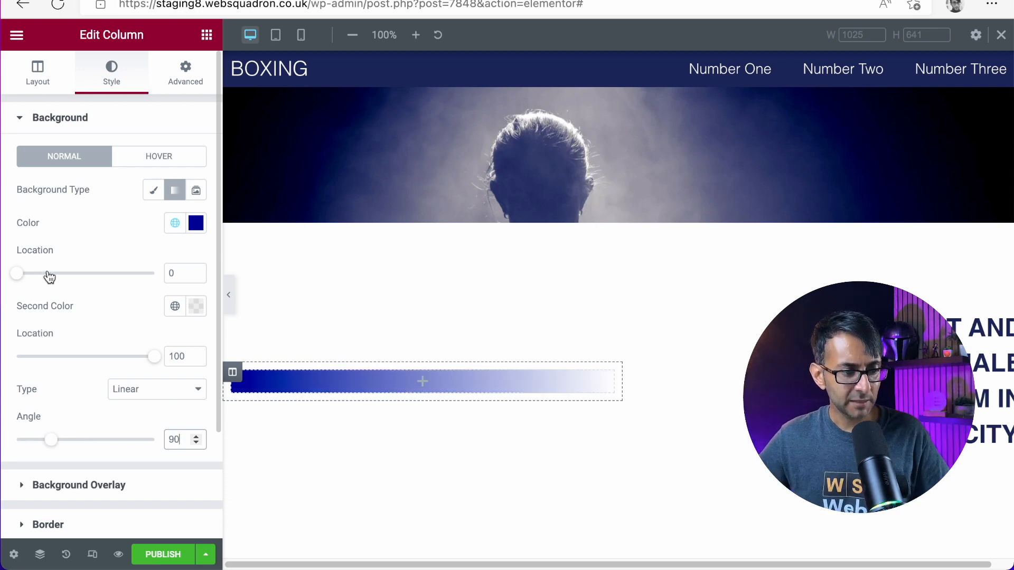
click(172, 273)
text(40)
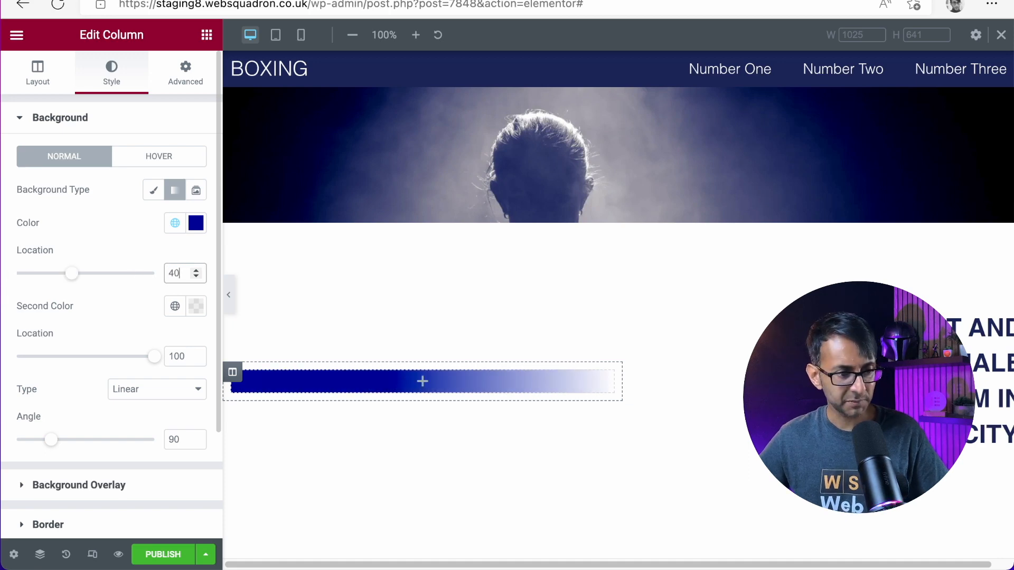
key(Tab)
text(4)
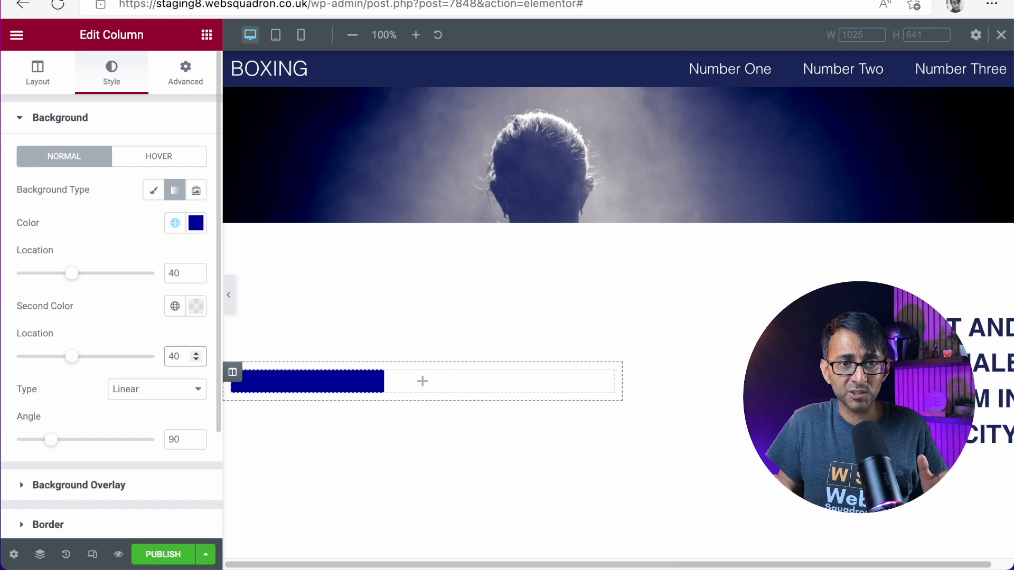
Step: Set both color locations of the left column's gradient to 50
double_click(182, 275)
text(50)
double_click(173, 357)
text(5)
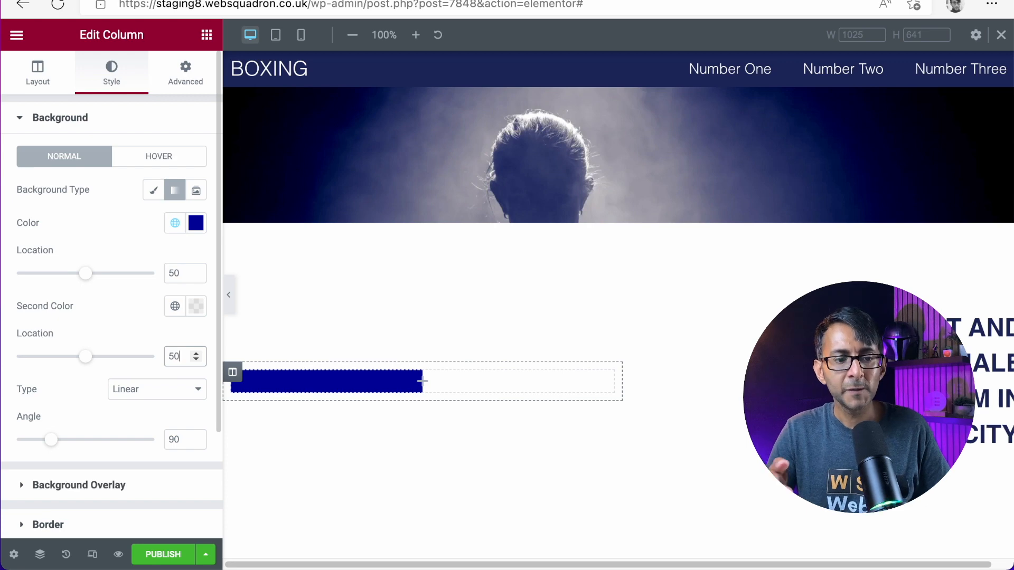
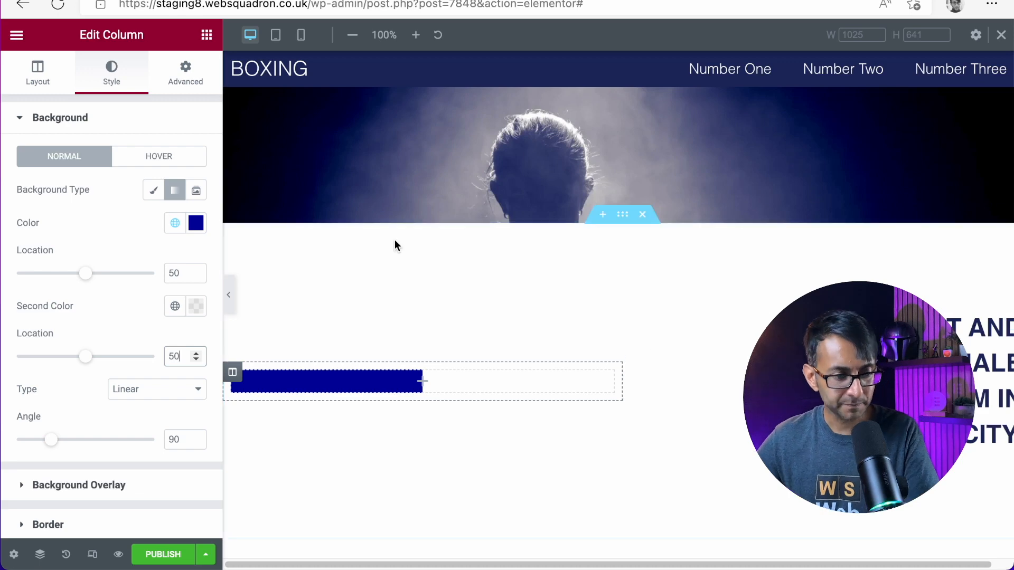
Step: Add an Image widget to the left column and insert box5-e1658305778578.webp from the media library
click(207, 34)
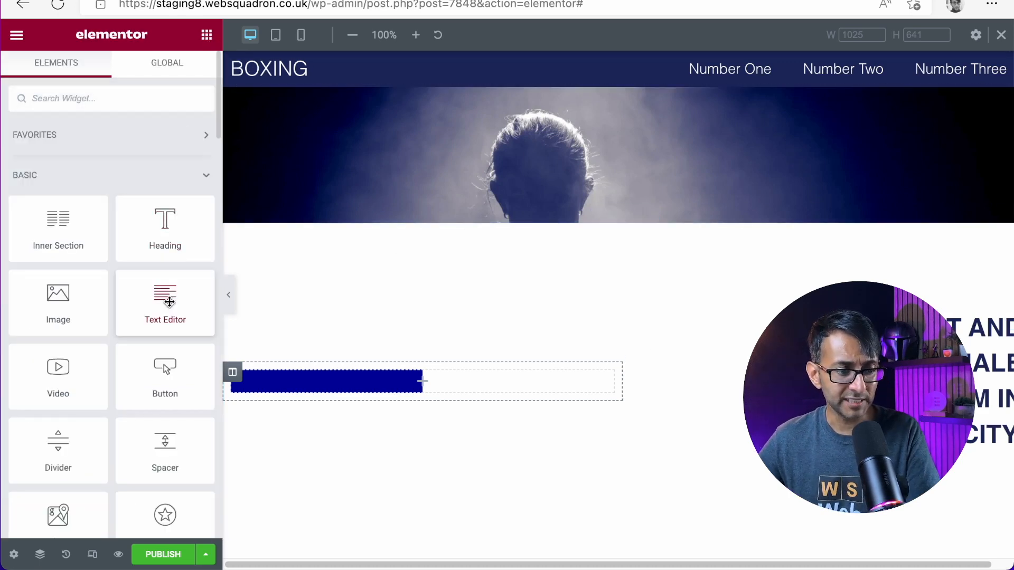
drag(63, 315, 412, 381)
click(120, 206)
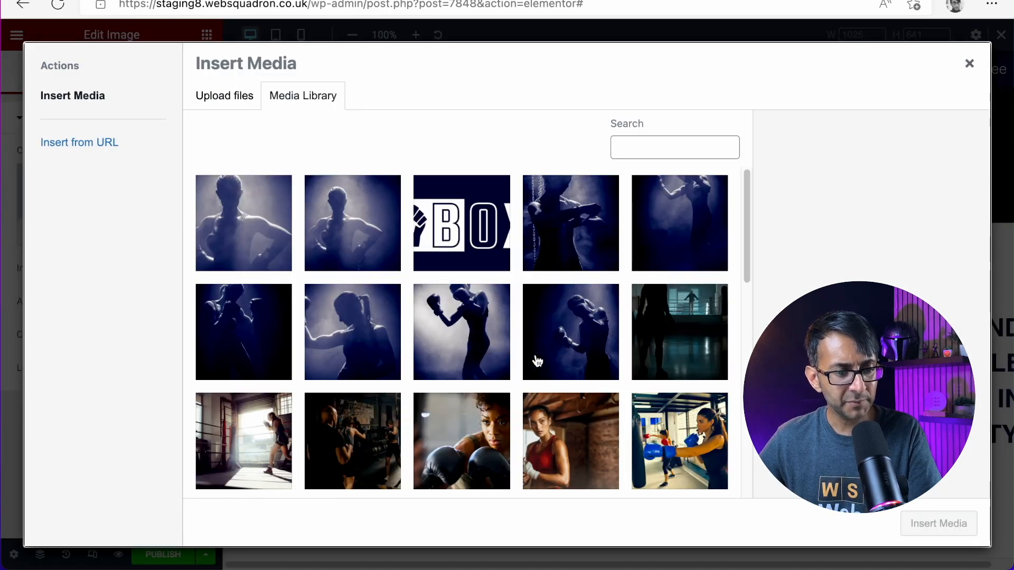
scroll(370, 356, down, 1)
click(254, 320)
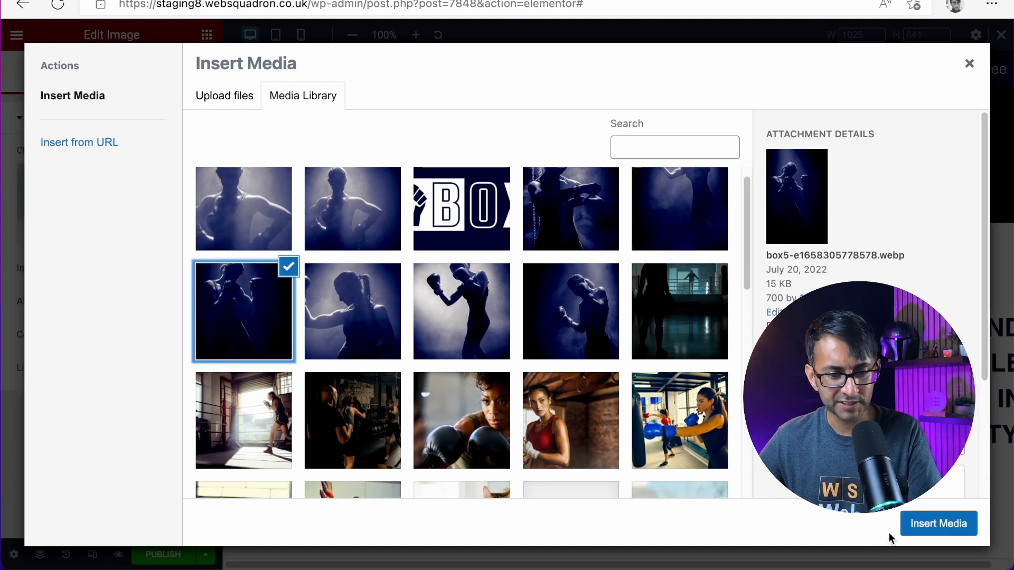
click(930, 524)
scroll(478, 447, down, 2)
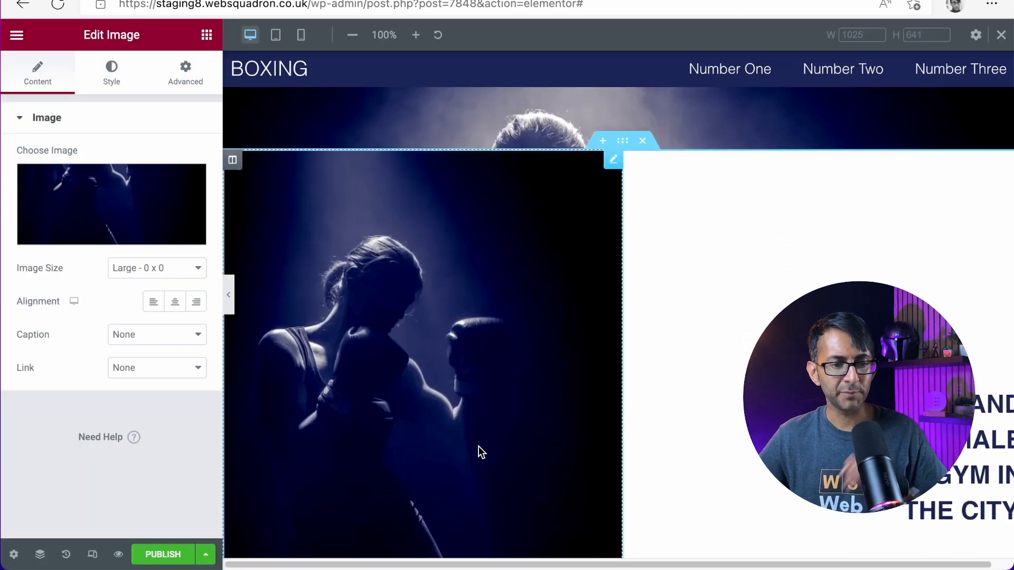
scroll(470, 441, up, 4)
Step: Choose another image size for the boxer image and set its width and max width to 300 px
click(127, 269)
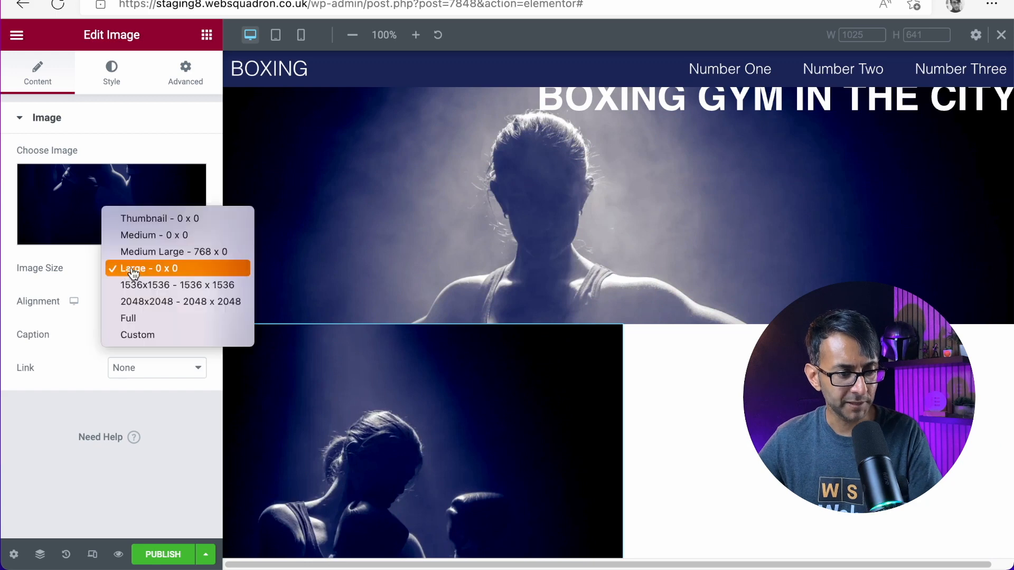
click(165, 328)
click(111, 74)
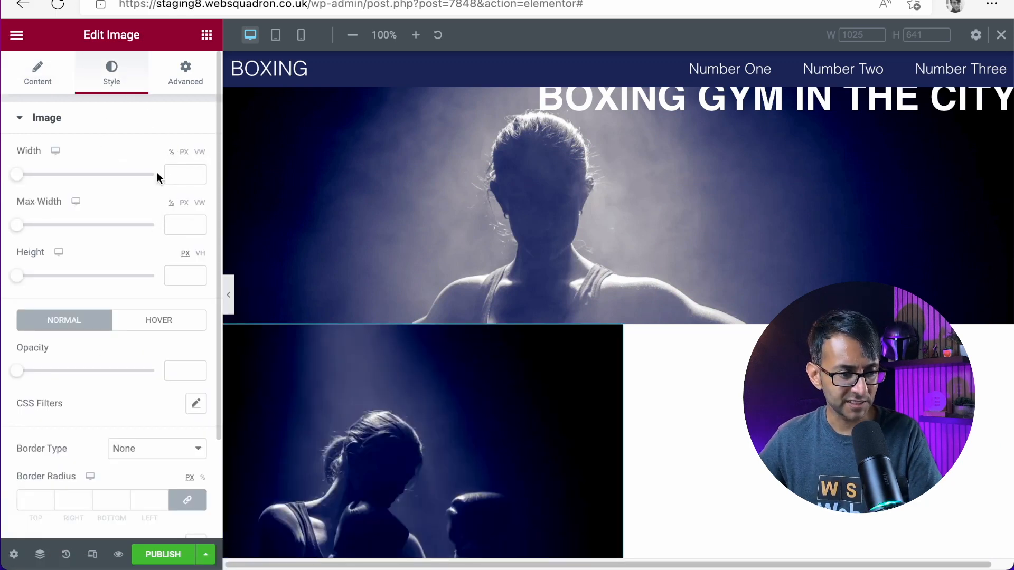
click(184, 153)
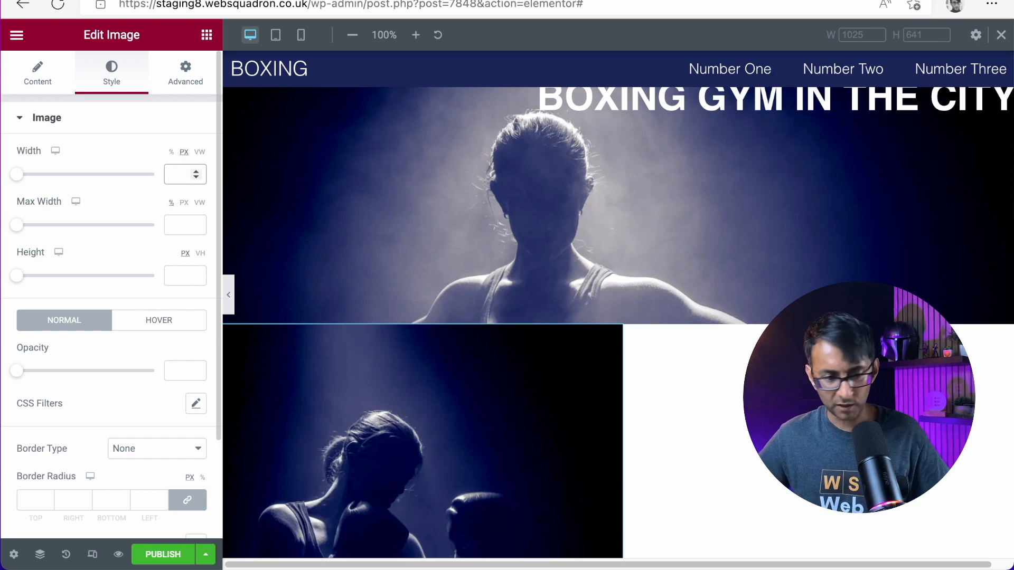
click(193, 168)
text(200)
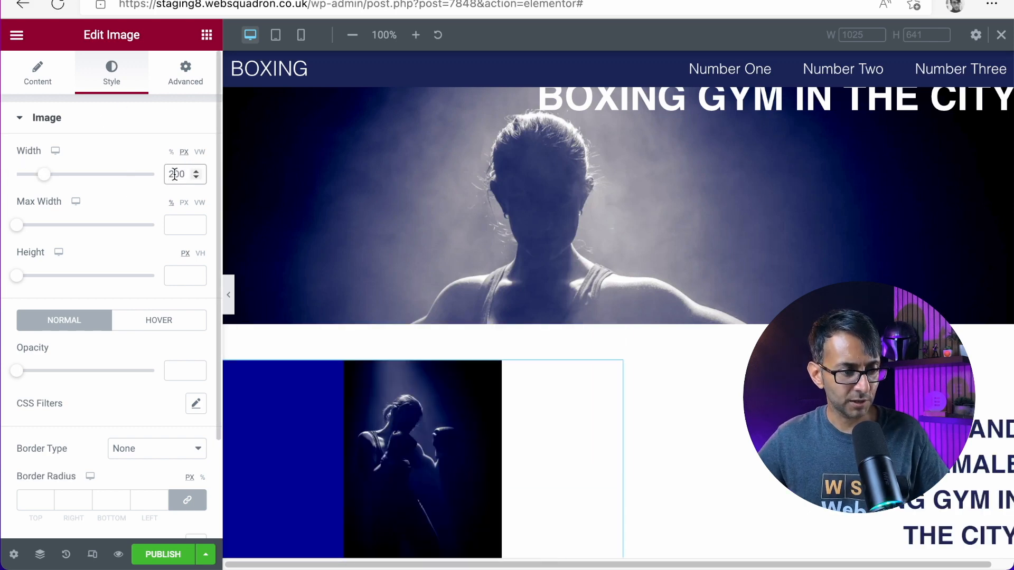
text(300)
key(Tab)
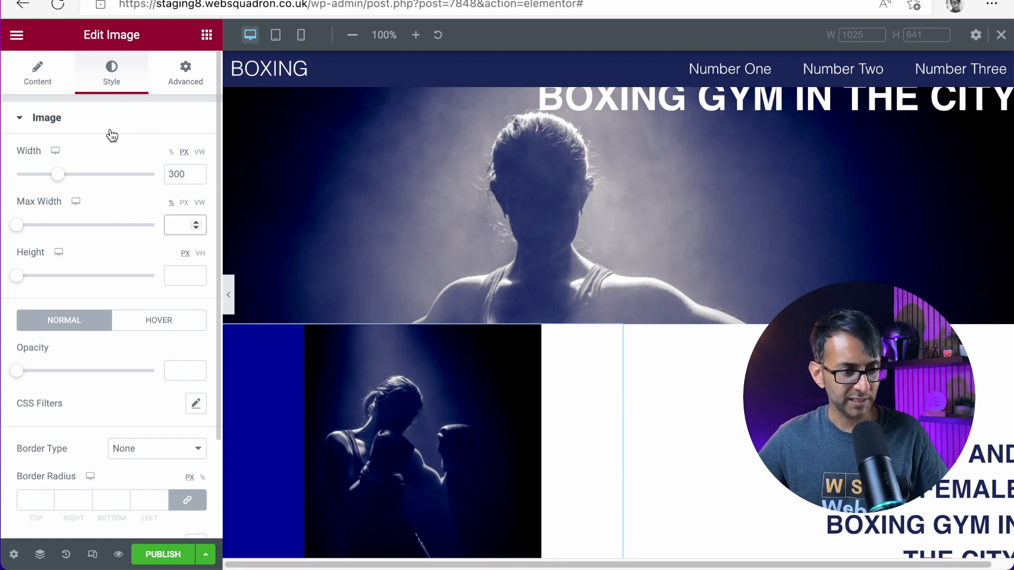
click(173, 204)
text(300)
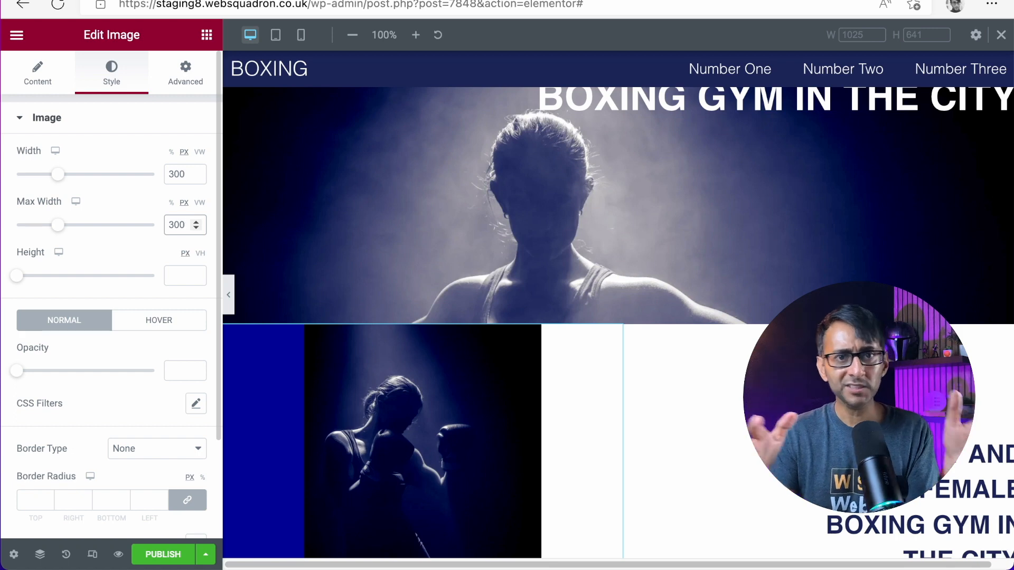
Step: Try a minimum height of 731 px for the two-column section, and undo that change
scroll(565, 334, down, 5)
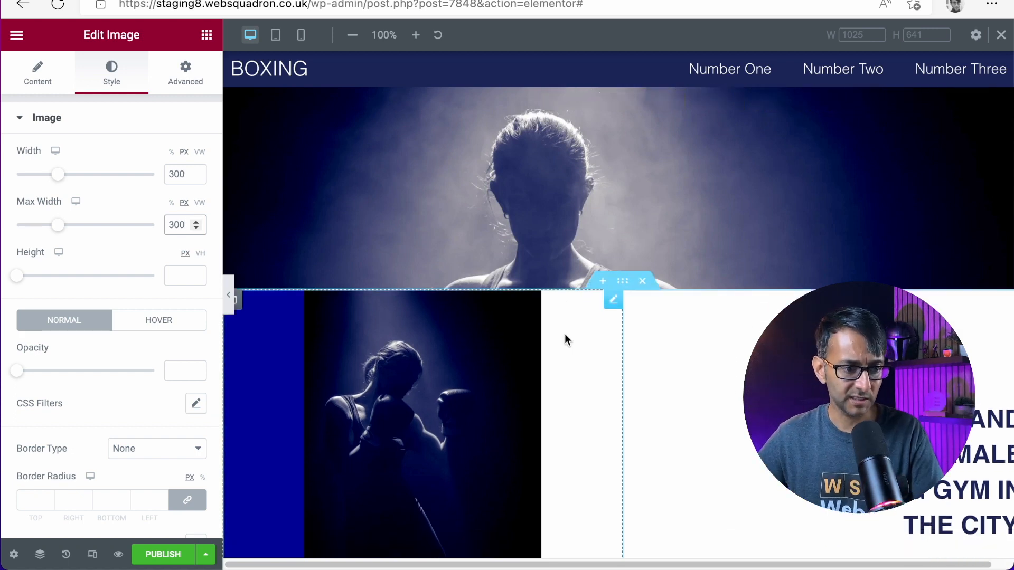
scroll(272, 315, up, 2)
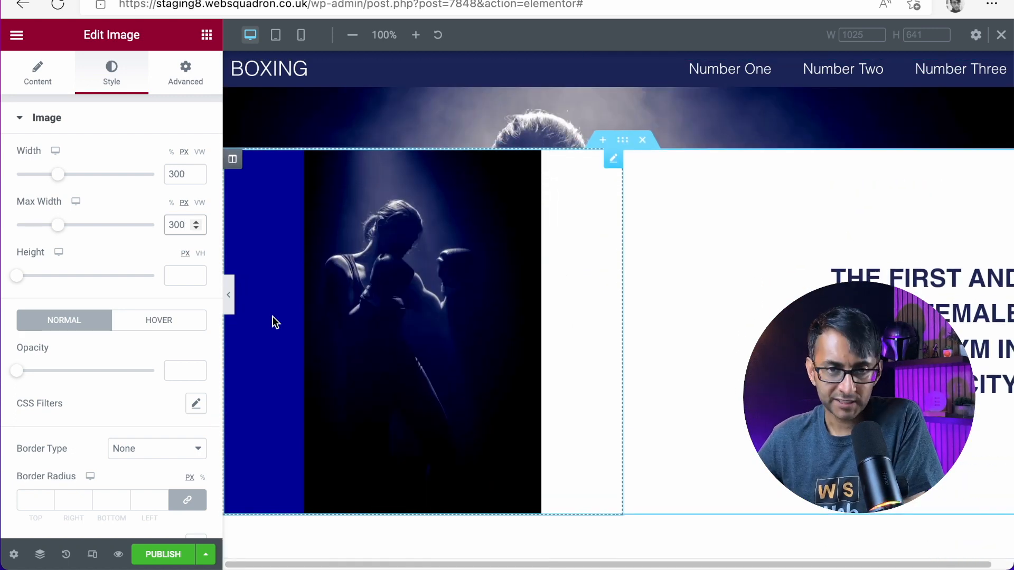
scroll(370, 325, up, 1)
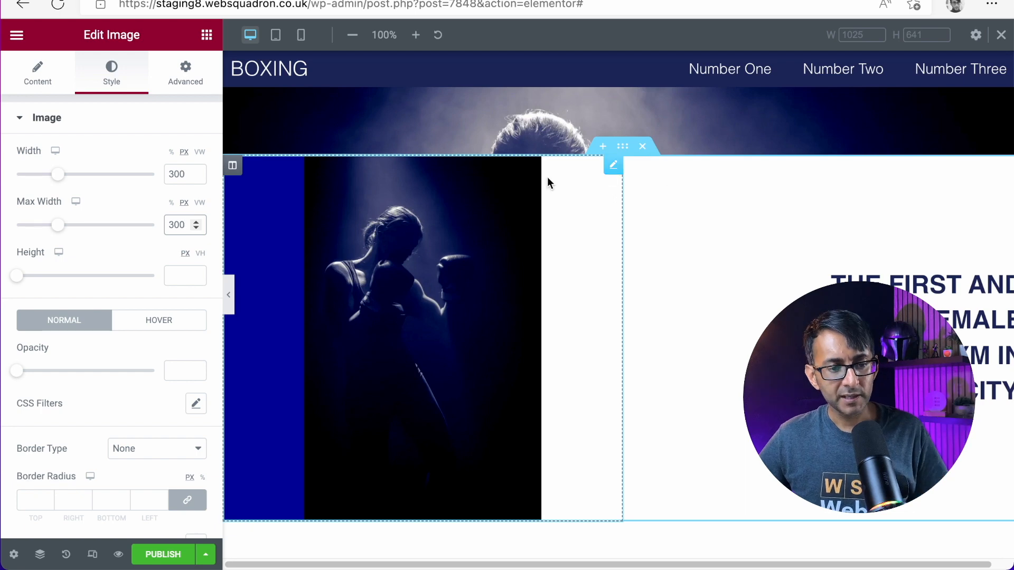
click(623, 147)
drag(60, 329, 90, 330)
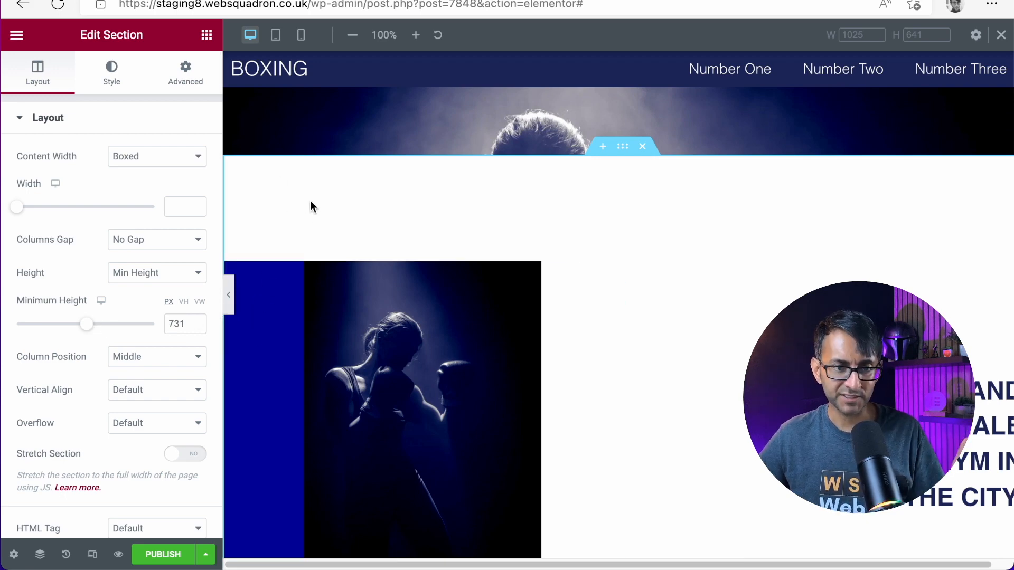
key(ctrl+z)
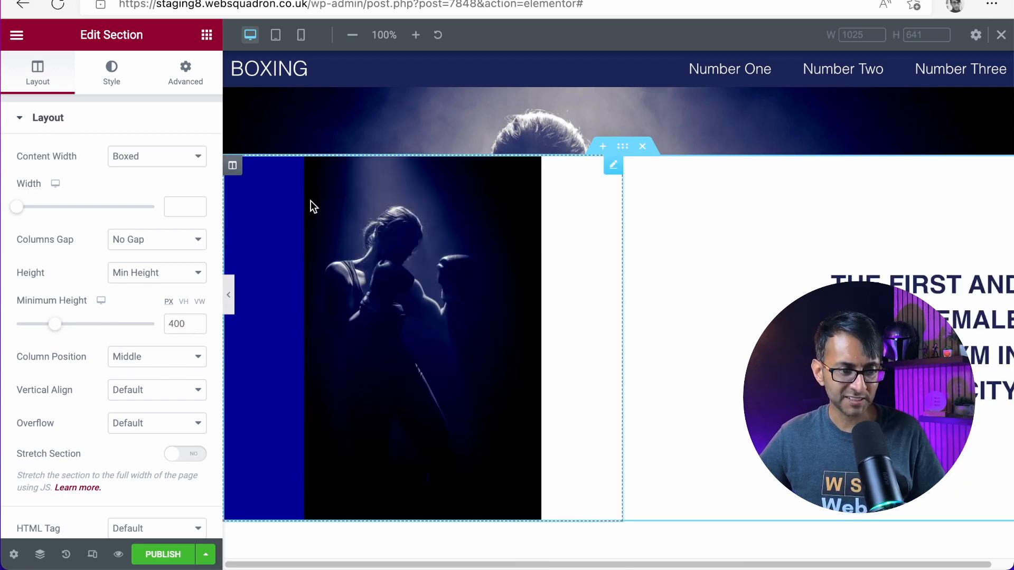
Step: Unlink the left column's margin values and its padding values so each side can be set separately
click(232, 166)
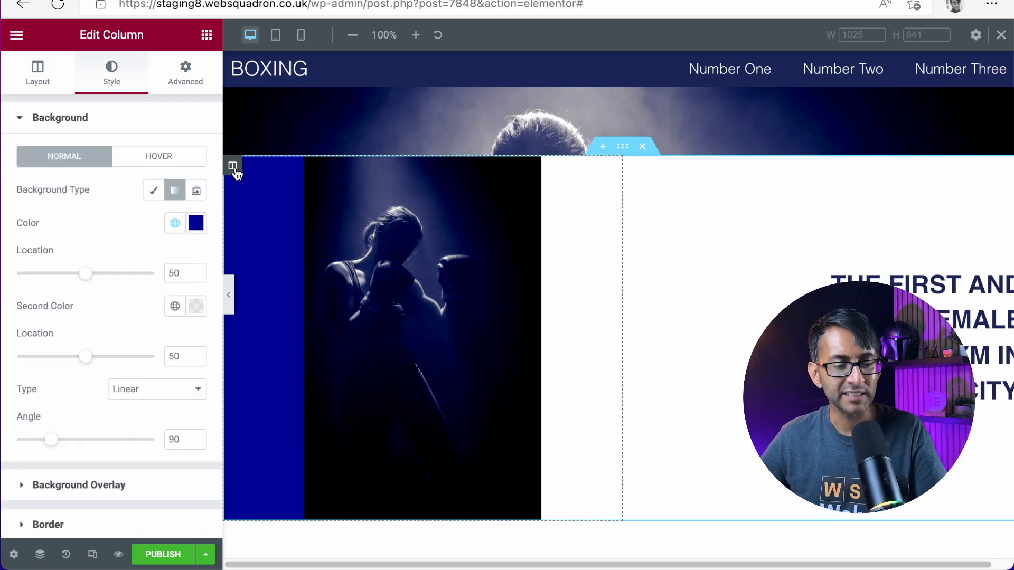
click(191, 83)
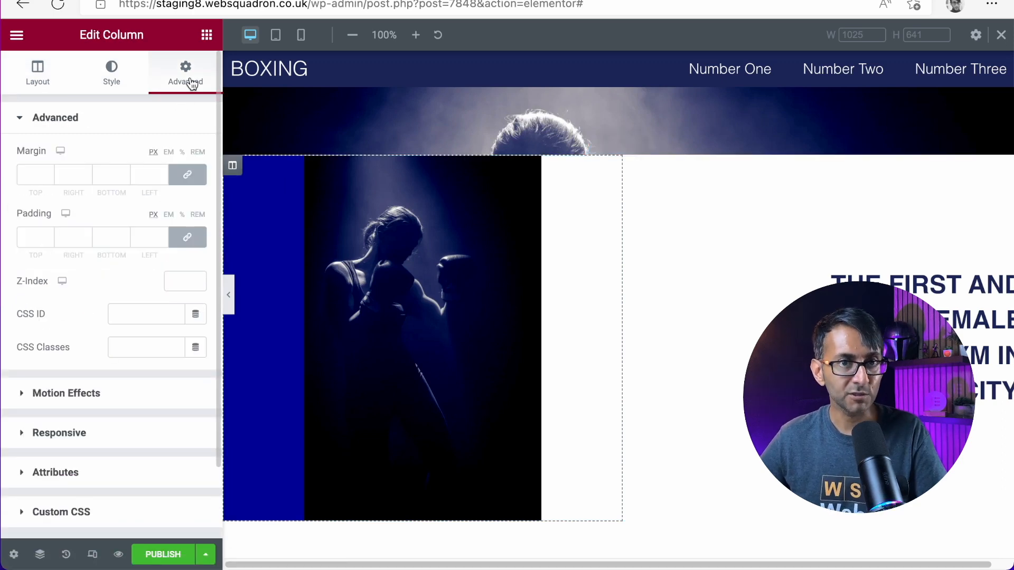
click(188, 174)
click(187, 237)
click(36, 238)
drag(36, 238, 2, 226)
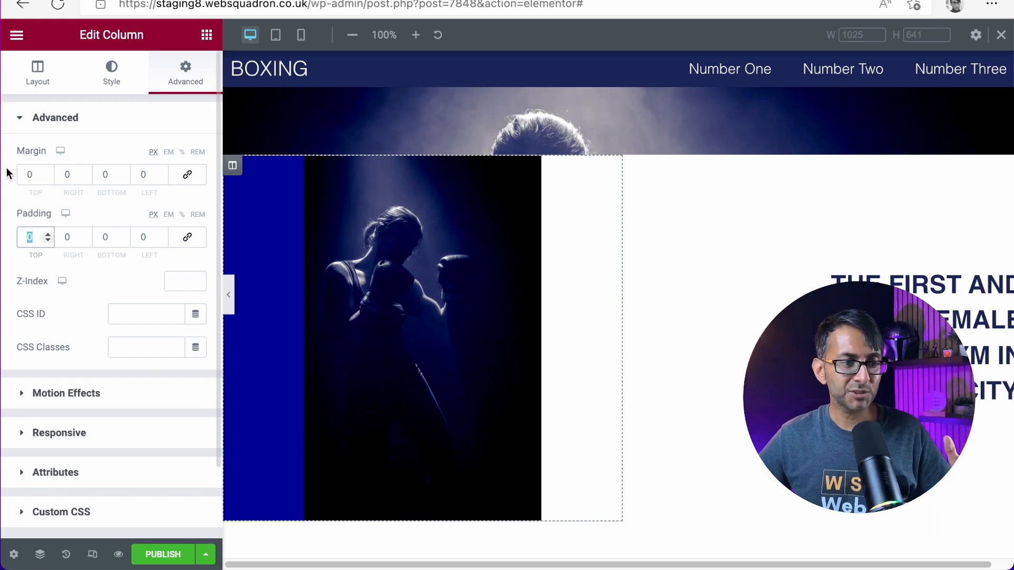
Step: Try a top margin of 100 px on the left column, and clear it again
double_click(34, 170)
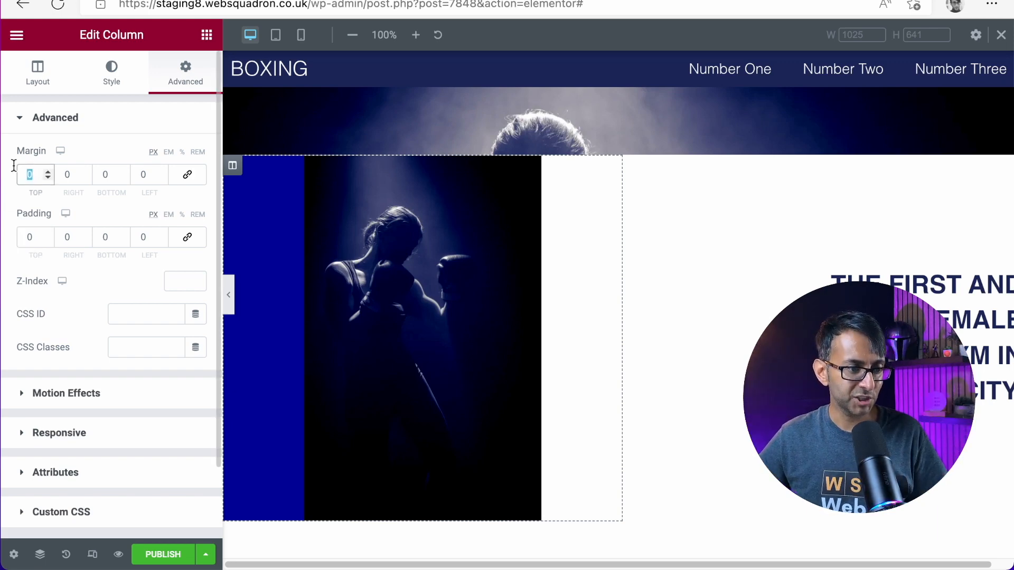
text(100)
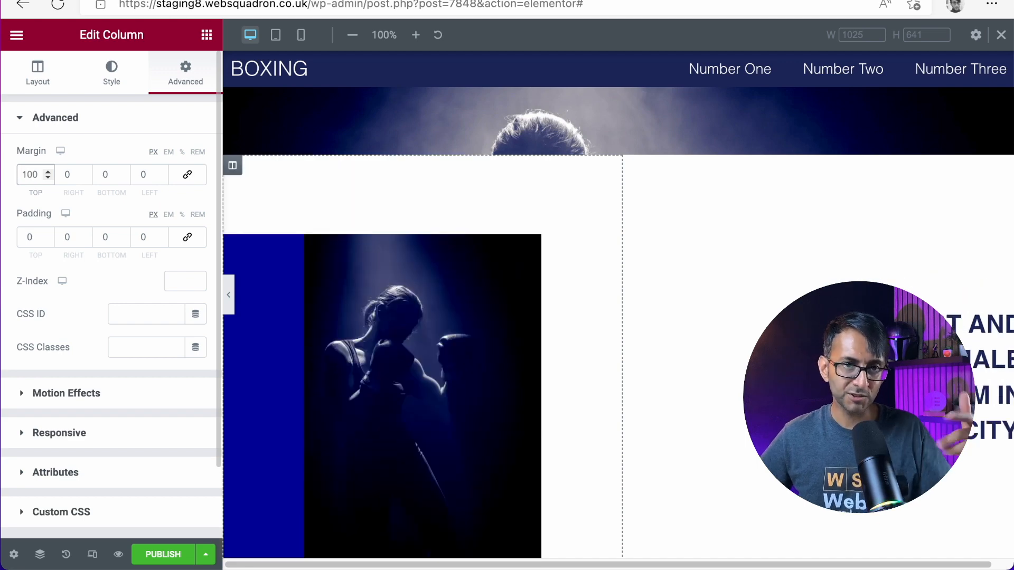
key(BackSpace)
key(BackSpace)
key(BackSpace)
Step: Try 100 px as the left column's top padding, and reduce it to 50 px with a bottom padding of 50 px
drag(37, 238, 3, 231)
text(100)
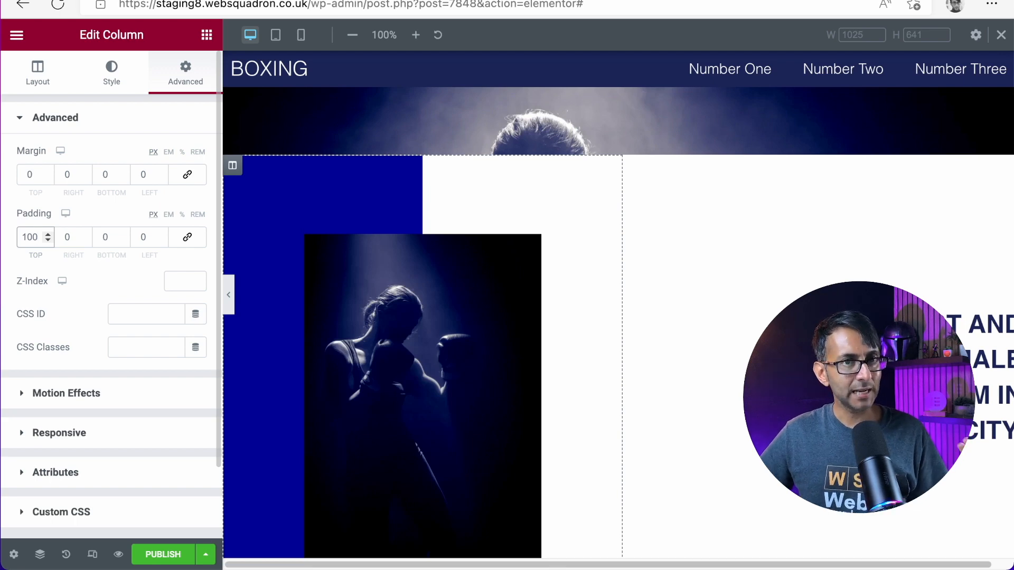
key(BackSpace)
key(BackSpace)
key(BackSpace)
text(050)
key(Tab)
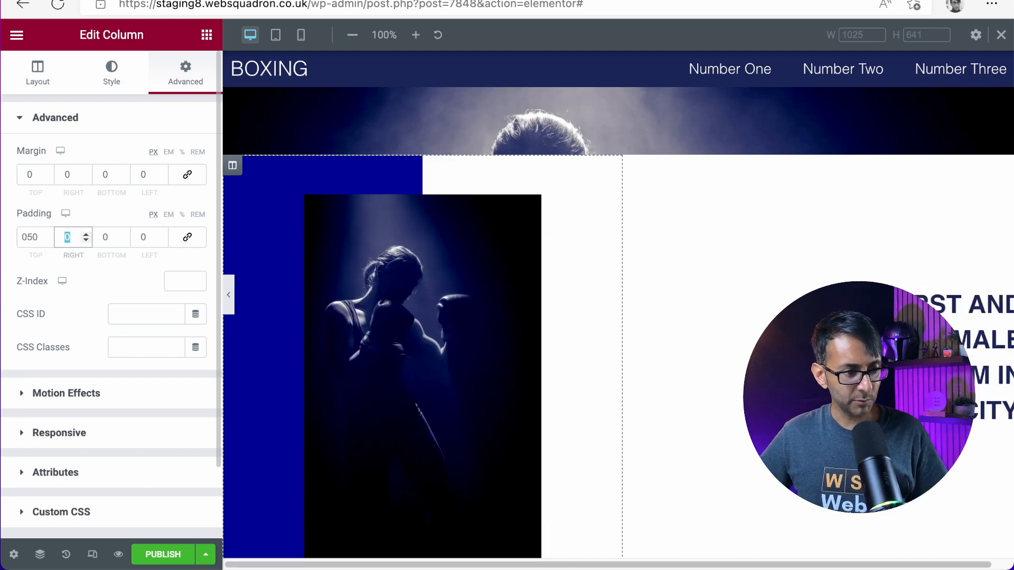
key(Tab)
text(50)
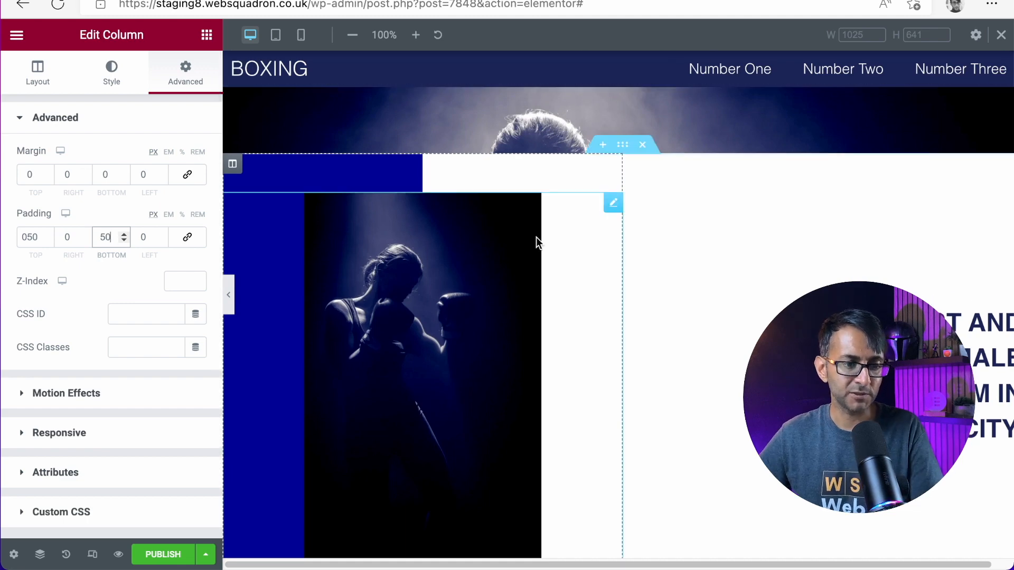
Step: Set the two-column section's content width to Full Width and preview the layout with the editing panel collapsed
scroll(537, 236, down, 5)
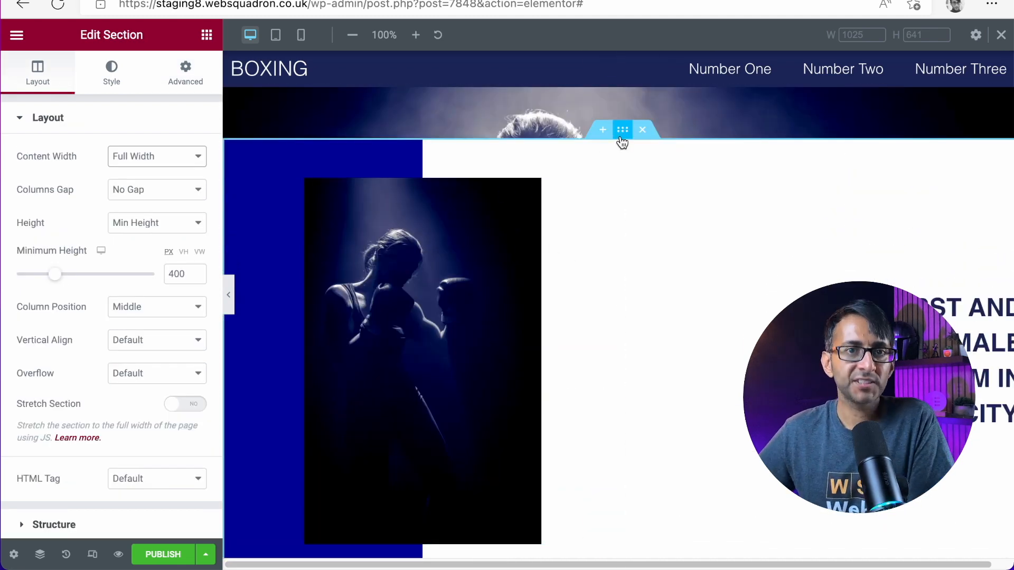
click(228, 294)
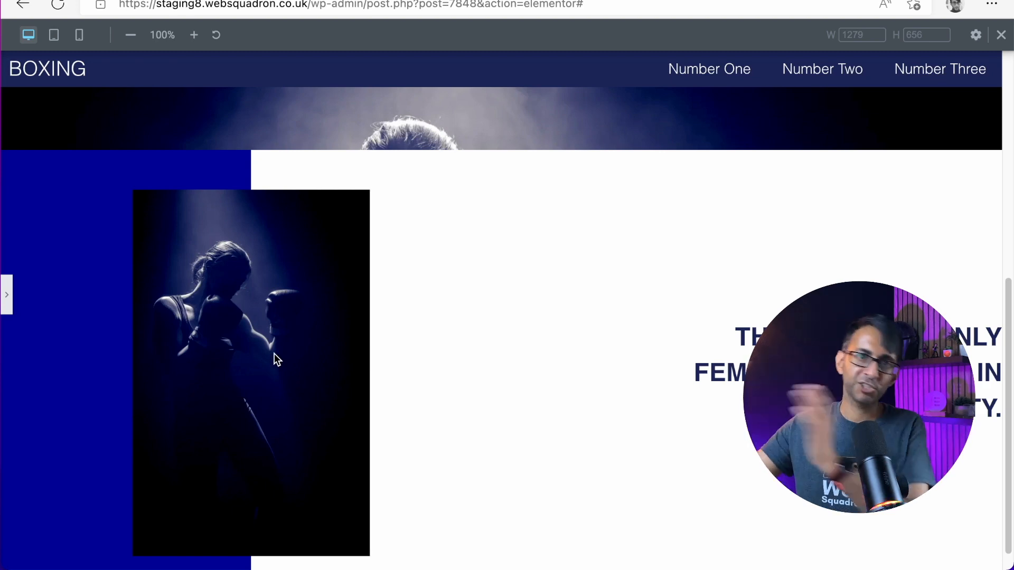
click(11, 303)
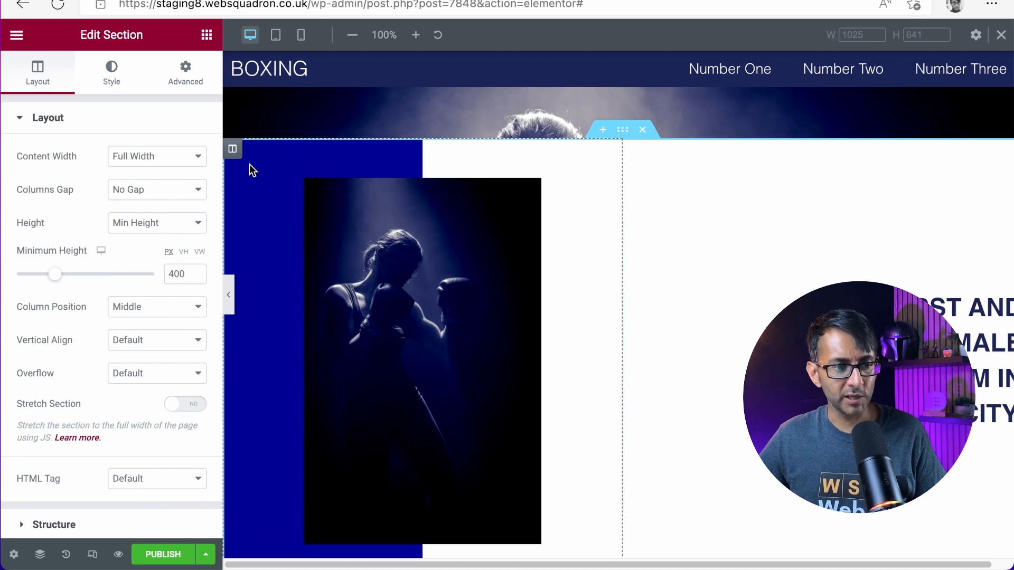
Step: Set the left column's left padding to 120 px and preview the image position across the full page width
click(232, 150)
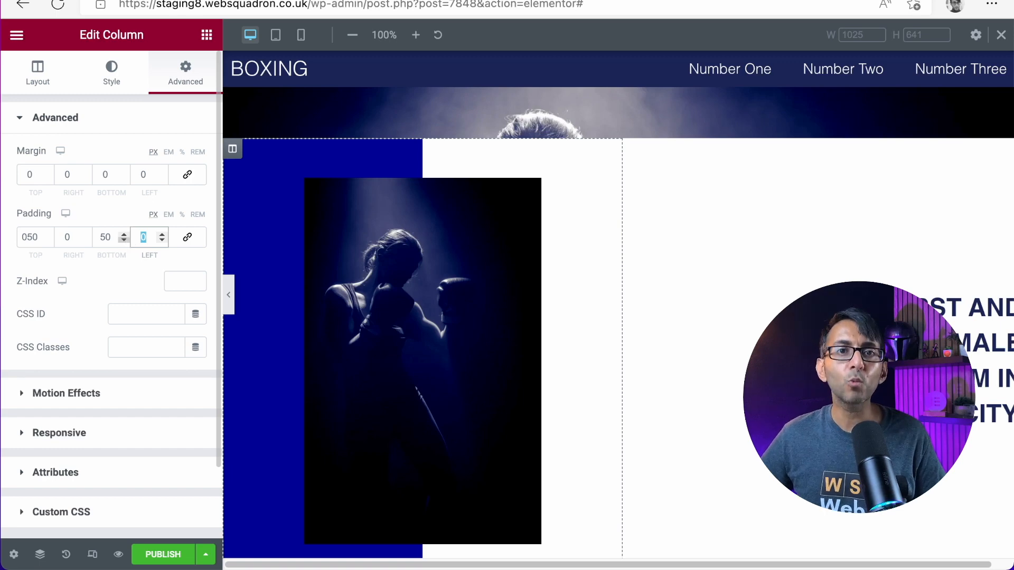
text(150)
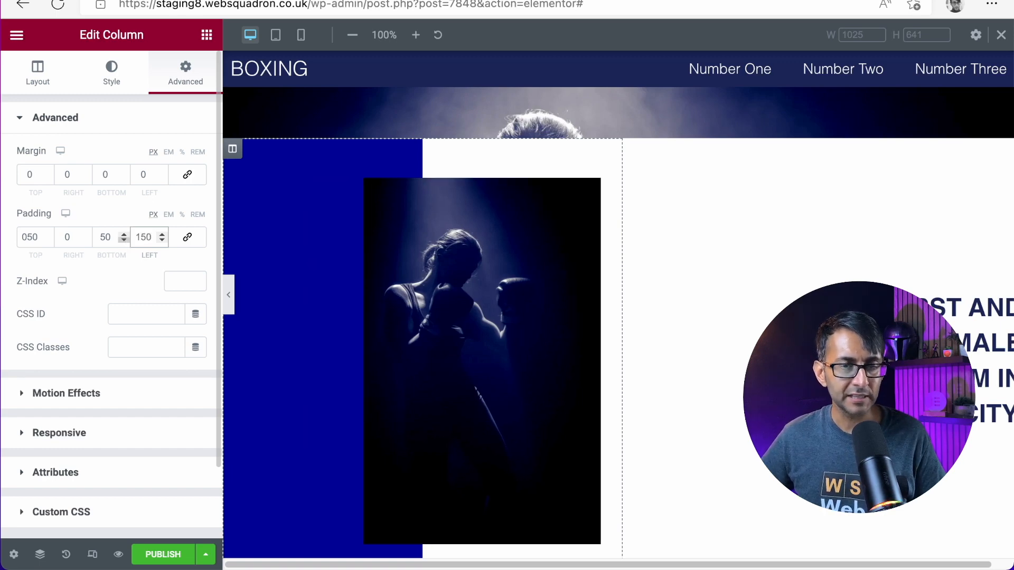
key(BackSpace)
key(BackSpace)
text(20)
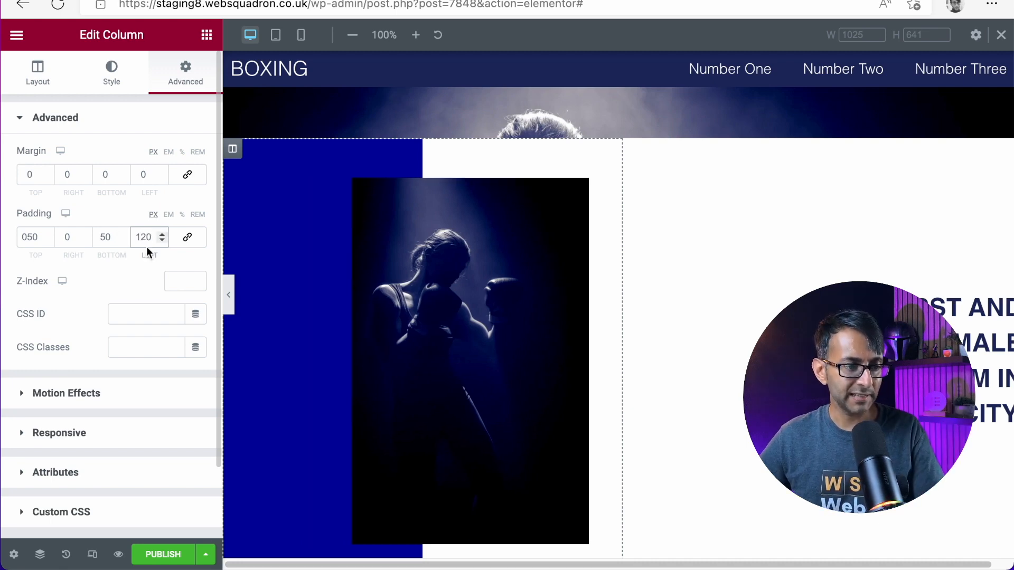
click(230, 295)
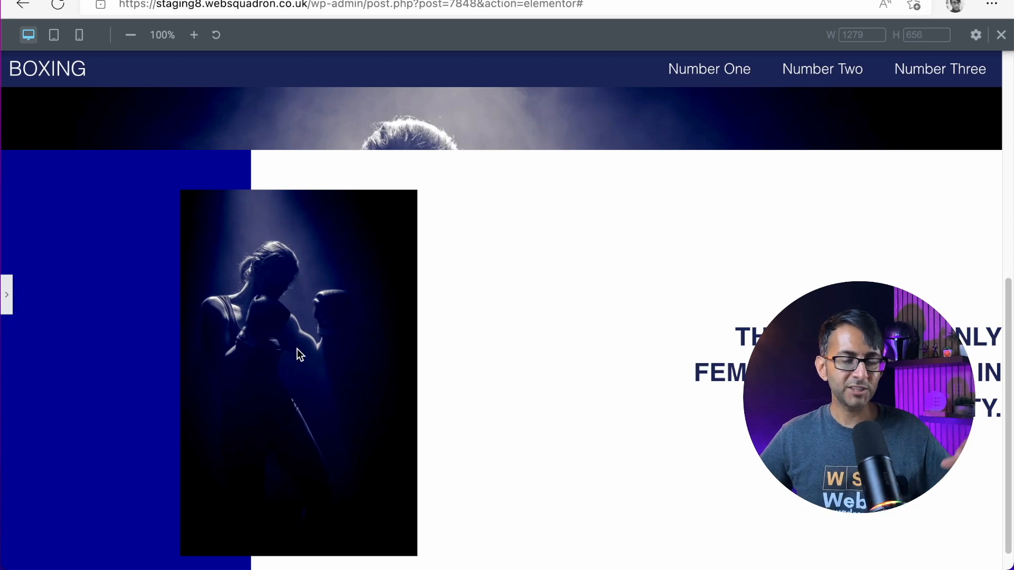
click(5, 294)
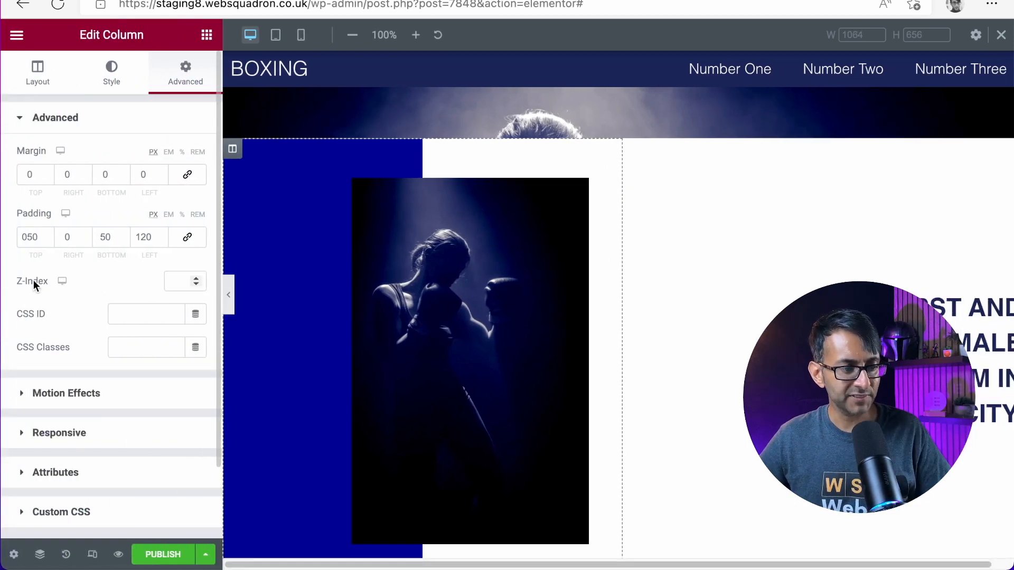
Step: Set the left column's top and bottom padding to 80 px
drag(40, 238, 3, 230)
text(75)
key(Tab)
key(Tab)
key(shift+Tab)
key(shift+Tab)
text(80)
key(Tab)
key(Tab)
text(80)
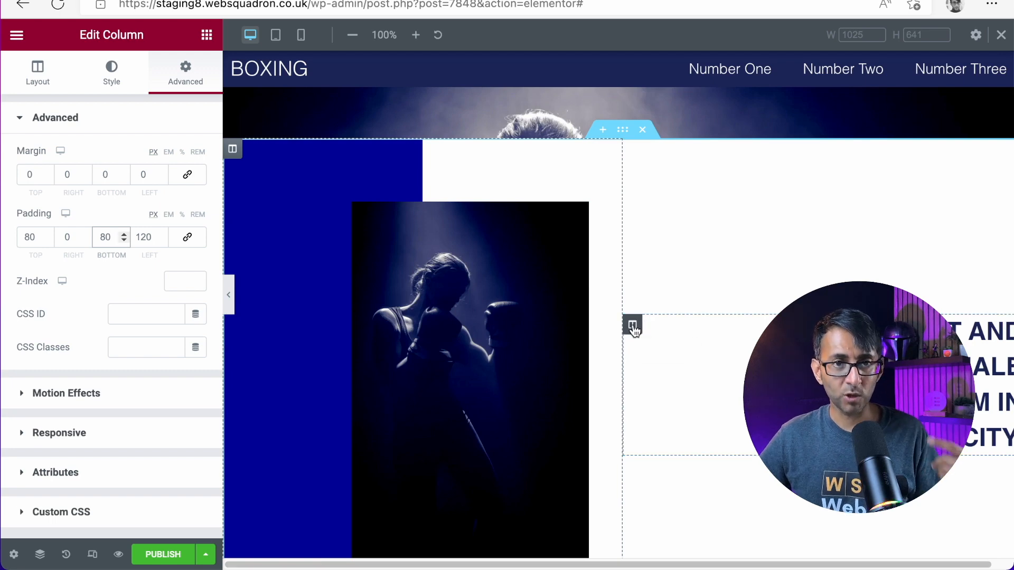
Step: Unlink the right column's padding values and set its right padding to 120 px
click(633, 324)
click(186, 73)
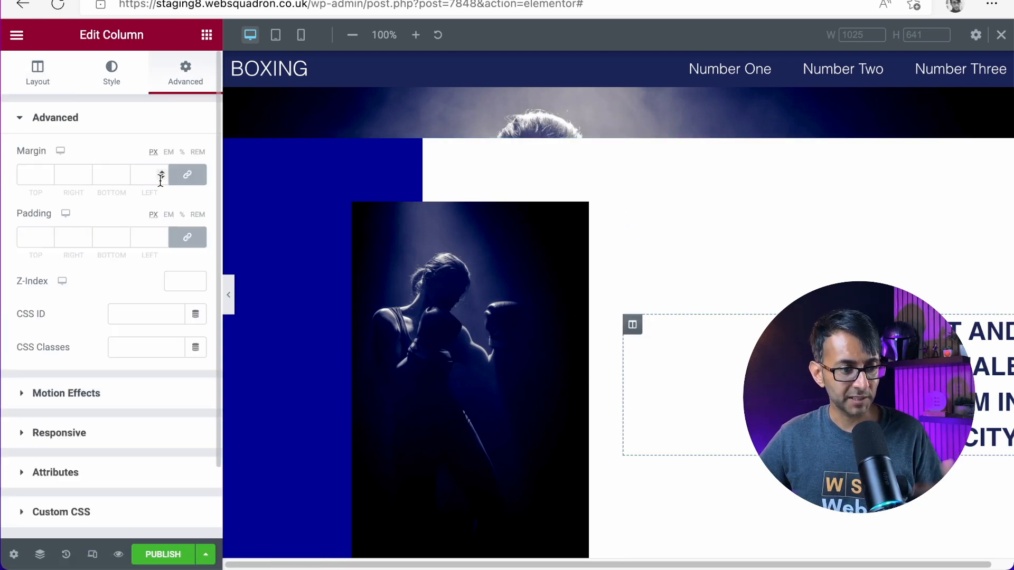
click(200, 239)
click(59, 242)
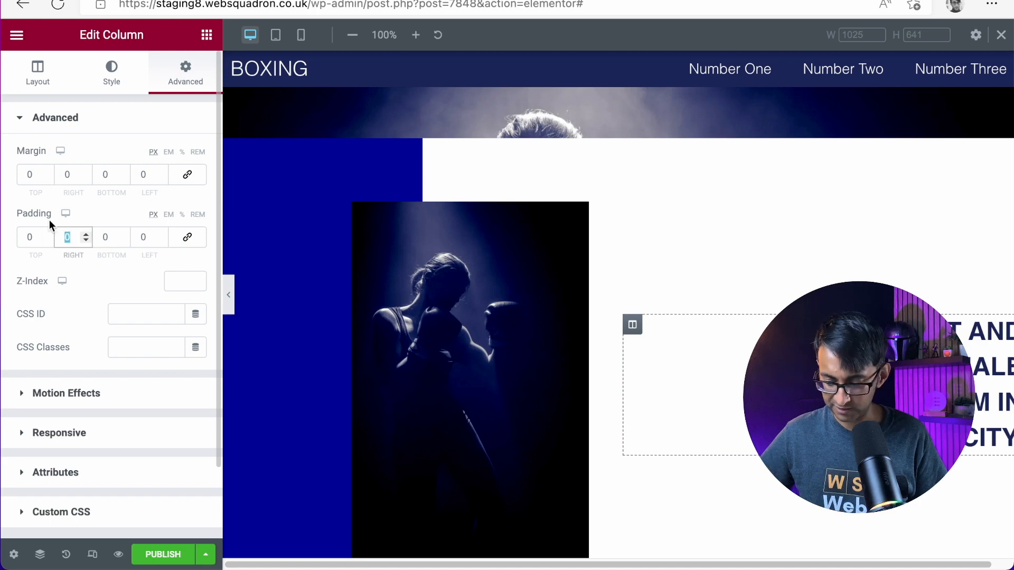
text(120)
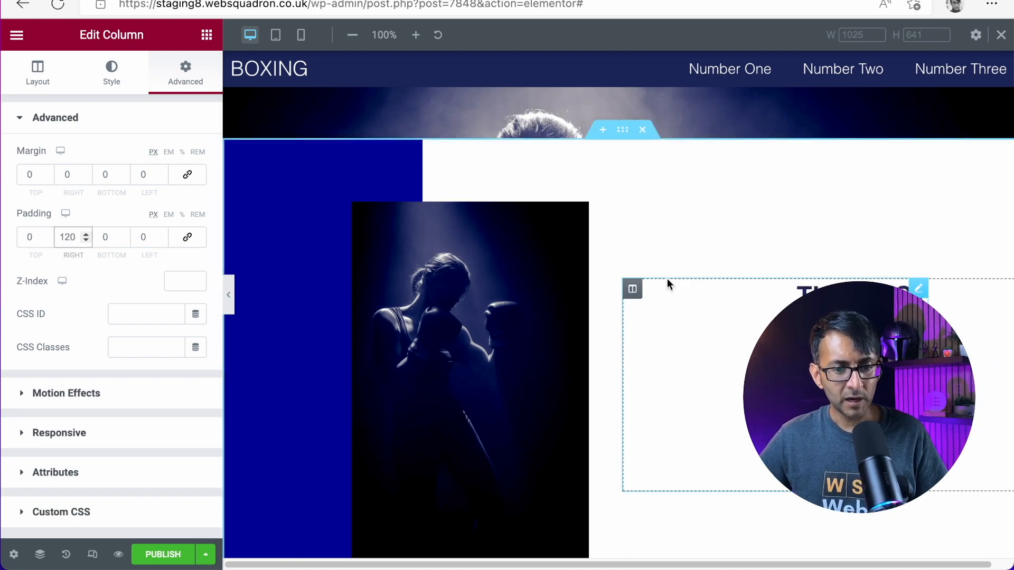
Step: Set the heading's left margin to 0 and the right column's left padding to 40 px
click(845, 349)
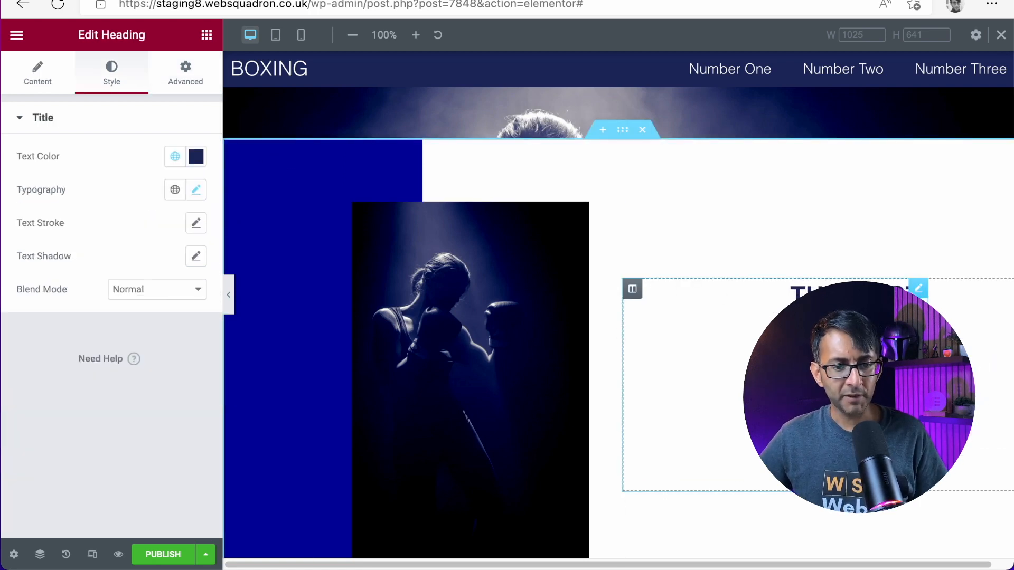
click(188, 69)
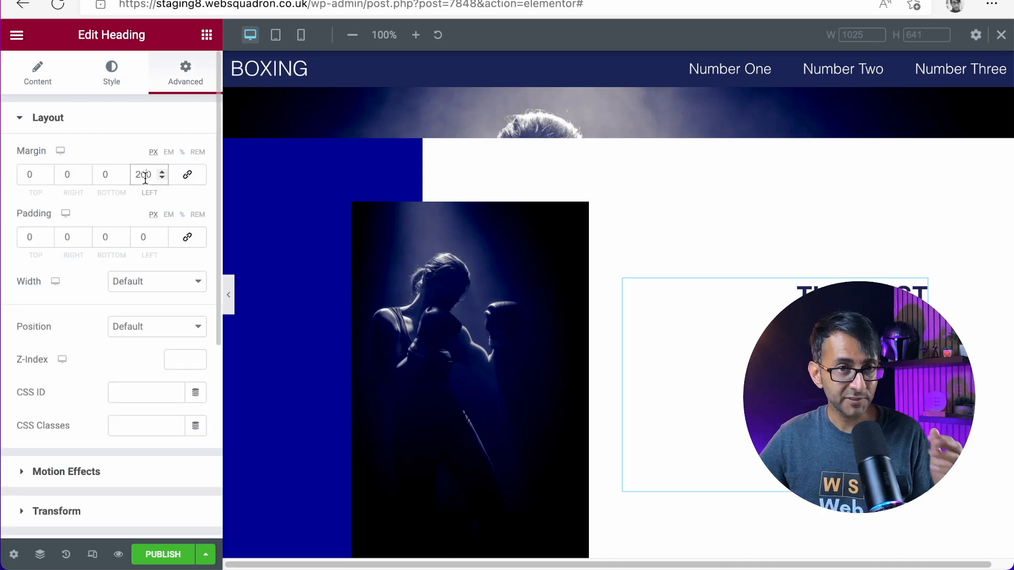
double_click(145, 175)
text(0)
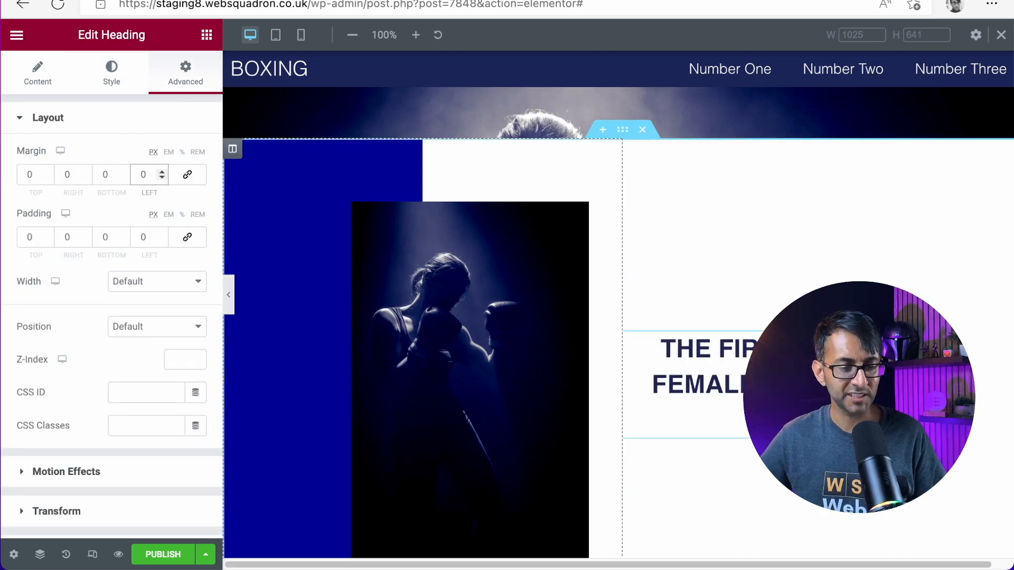
click(623, 351)
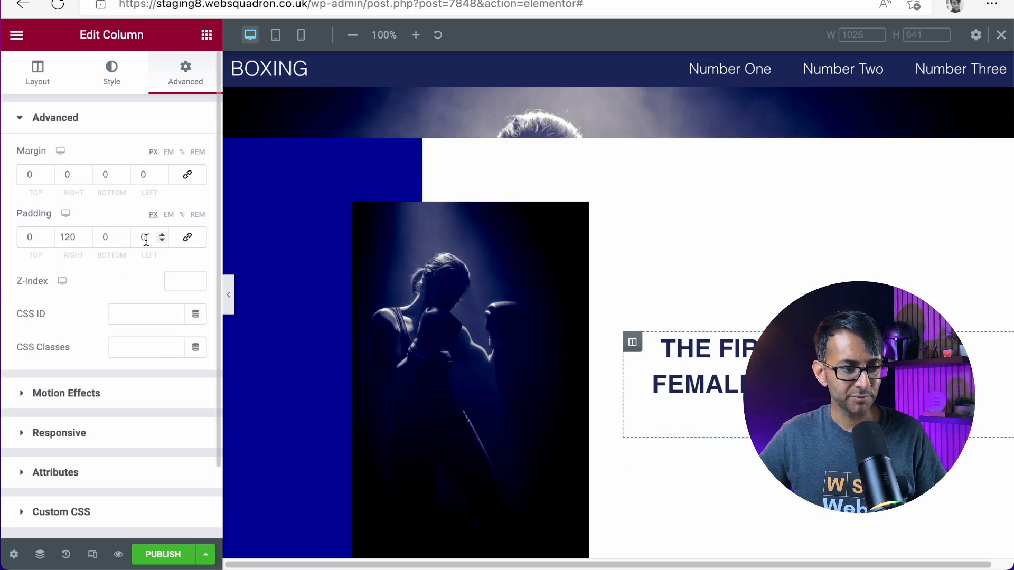
text(40)
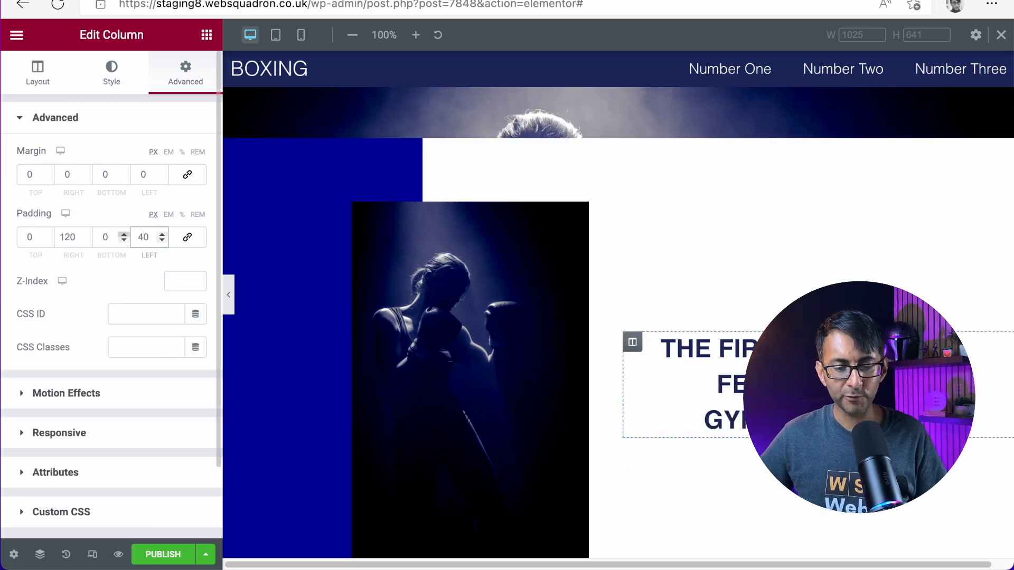
Step: Preview the page with the editing panel collapsed, examining the hero and the two-column section's image and heading placement
click(228, 294)
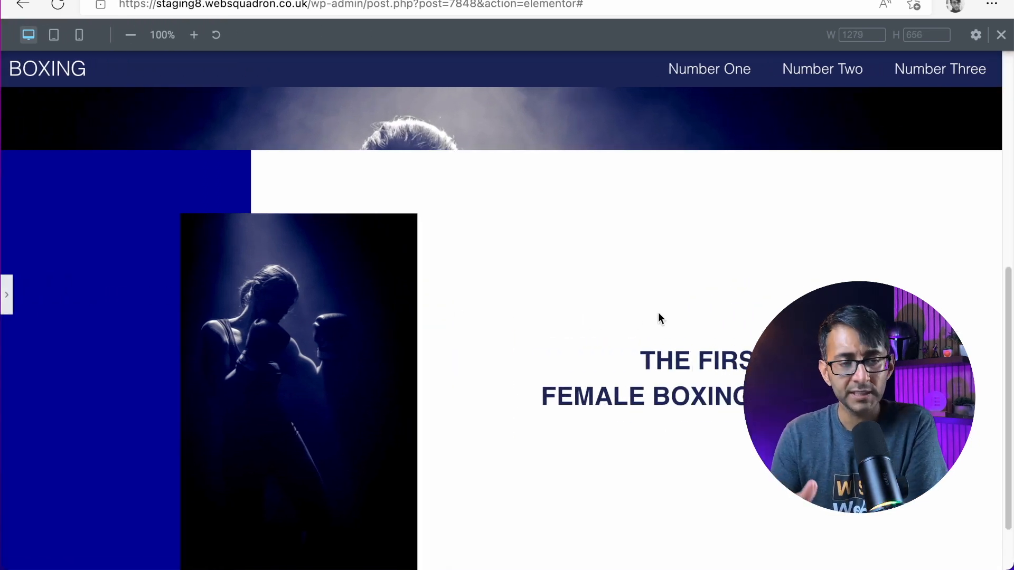
scroll(566, 308, up, 8)
scroll(554, 329, down, 5)
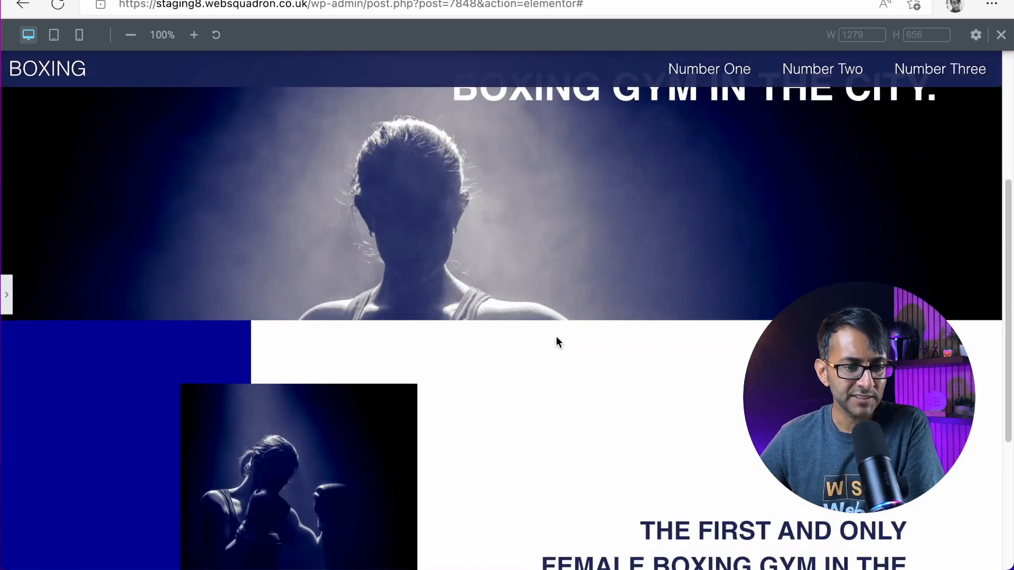
scroll(563, 361, down, 2)
scroll(112, 313, down, 3)
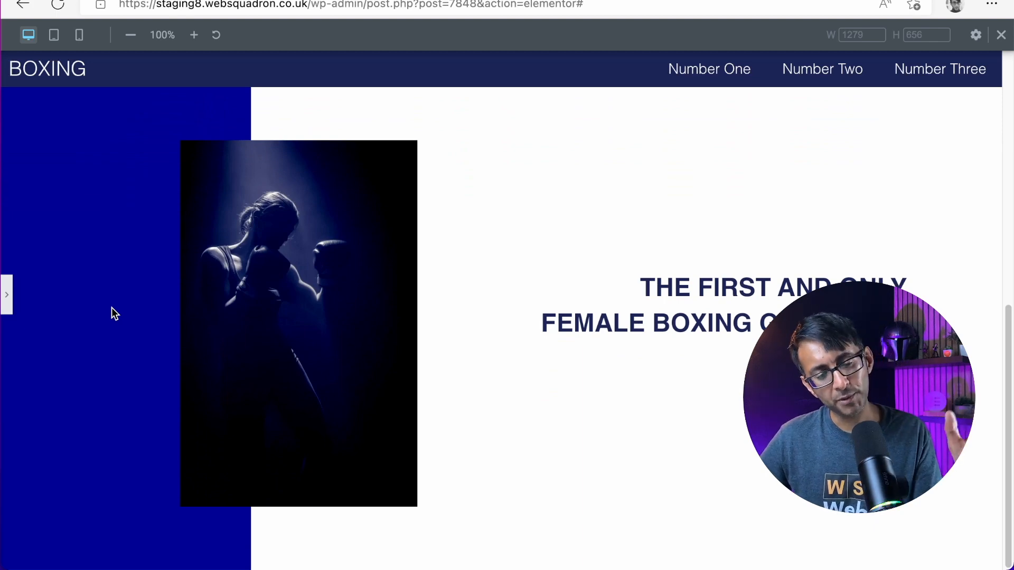
scroll(112, 307, up, 4)
scroll(113, 318, down, 2)
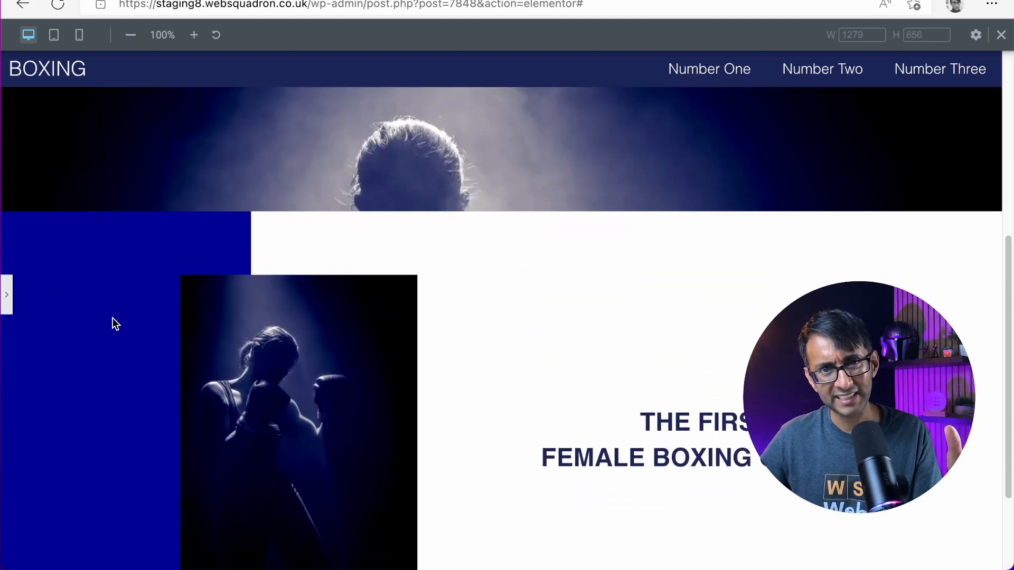
scroll(113, 318, down, 2)
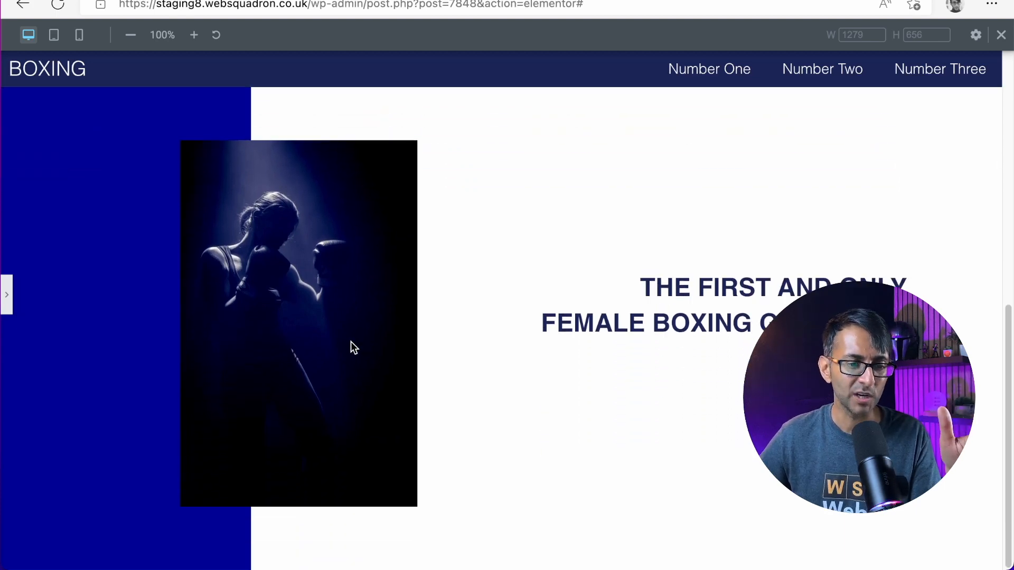
click(6, 295)
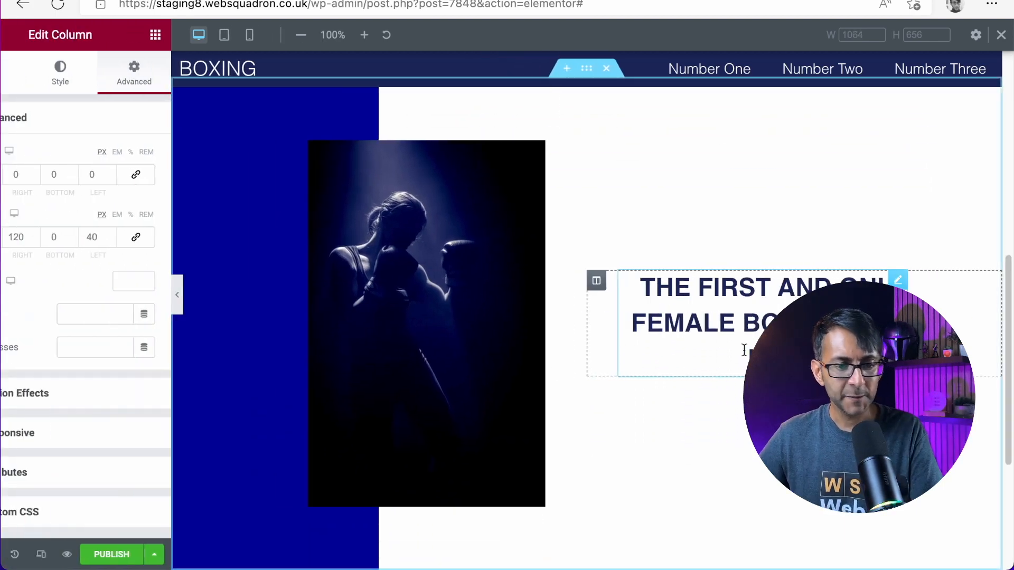
Step: Copy the right column heading's title text, clear the title, and open the Bertha.ai writing assistant
click(757, 338)
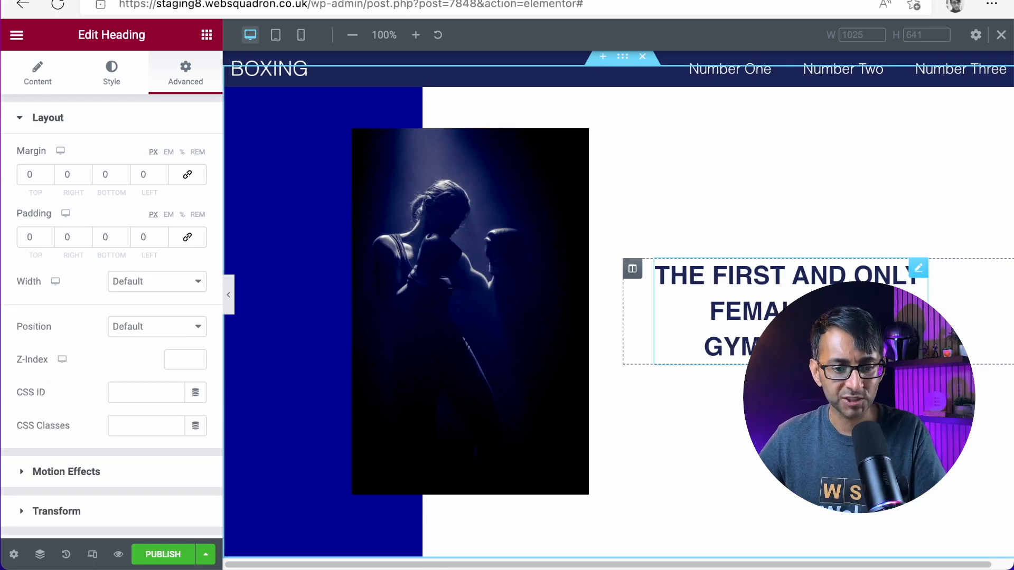
click(49, 90)
drag(81, 224, 2, 143)
key(ctrl+c)
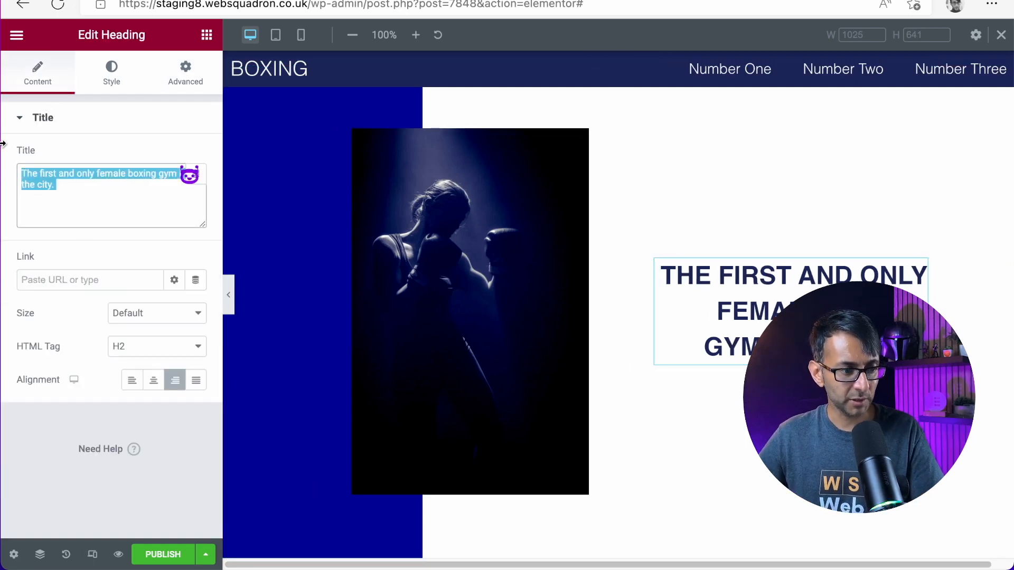
key(BackSpace)
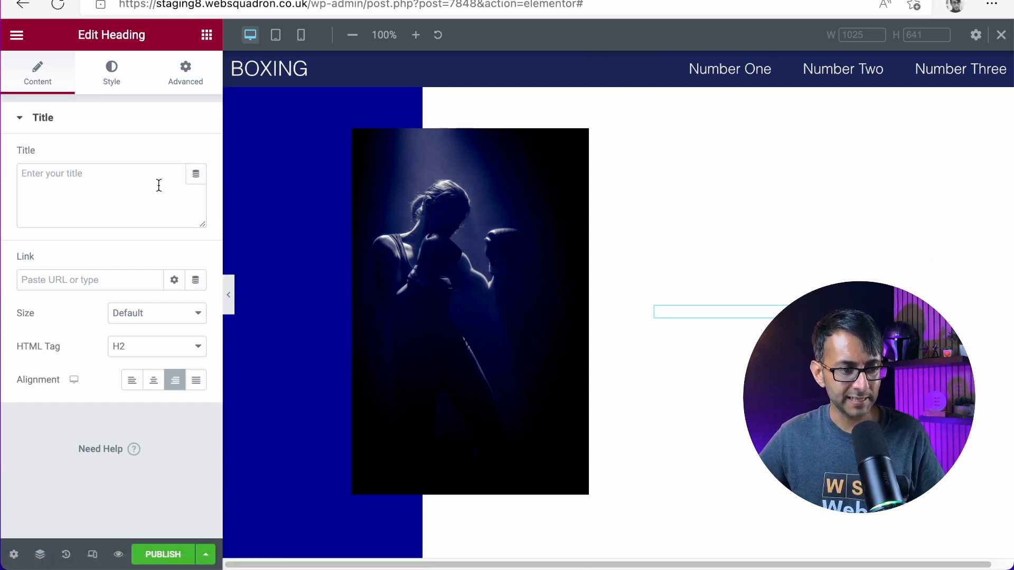
click(189, 175)
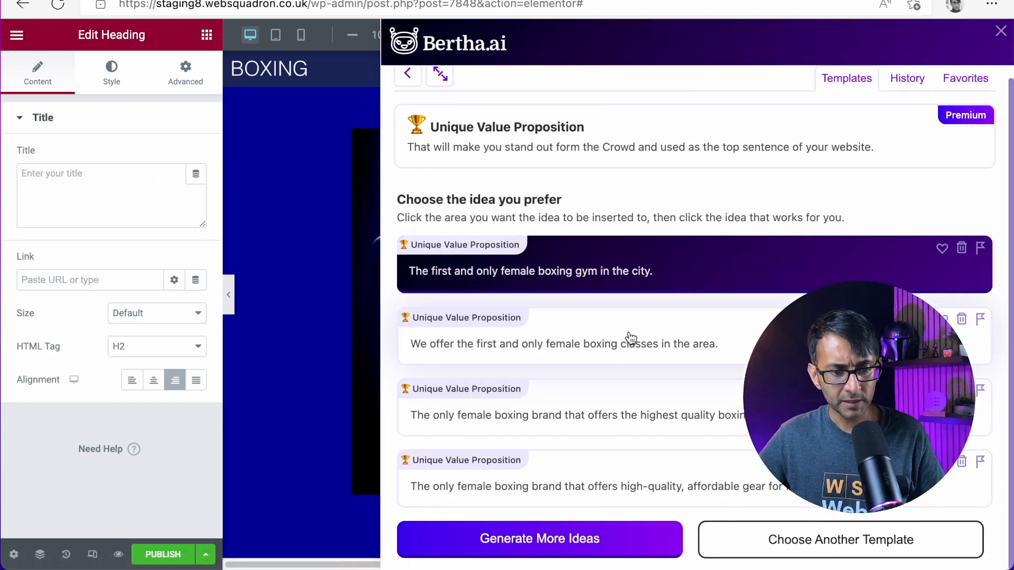
Step: Generate Unique Value Proposition ideas in Bertha.ai from the description "The first and only female boxing gym in the city."
scroll(489, 107, up, 1)
click(407, 86)
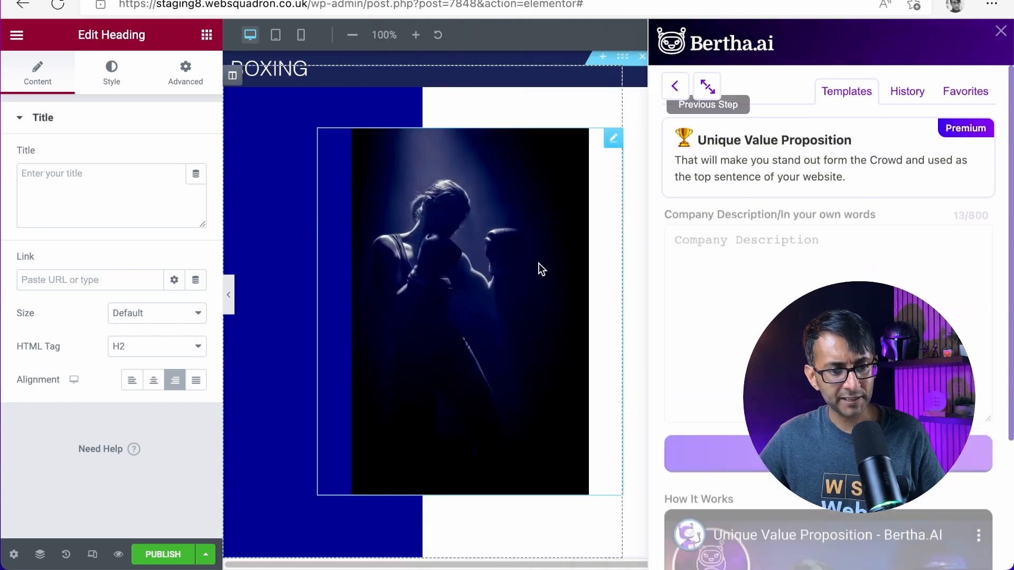
click(871, 273)
key(ctrl+v)
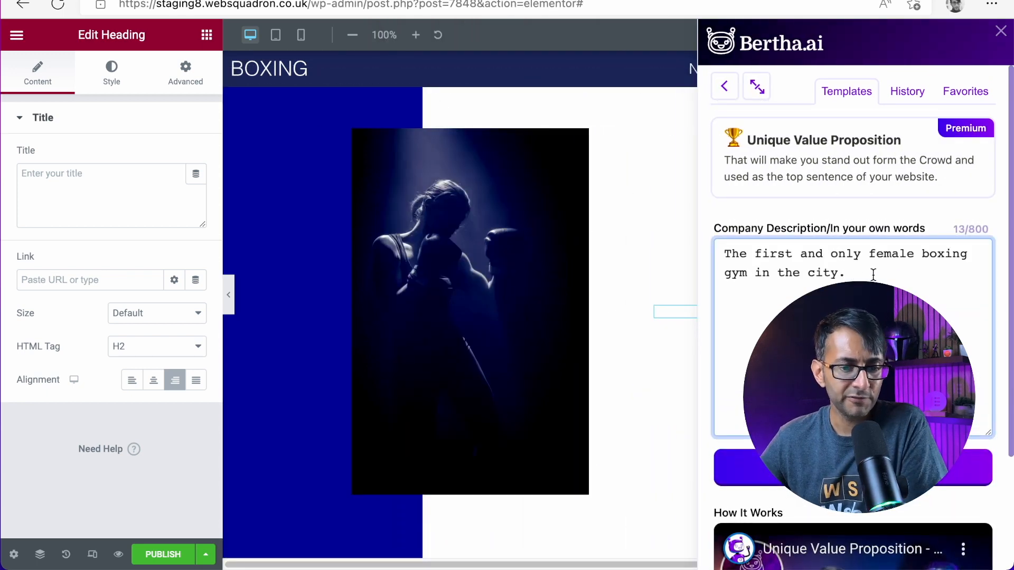
click(857, 468)
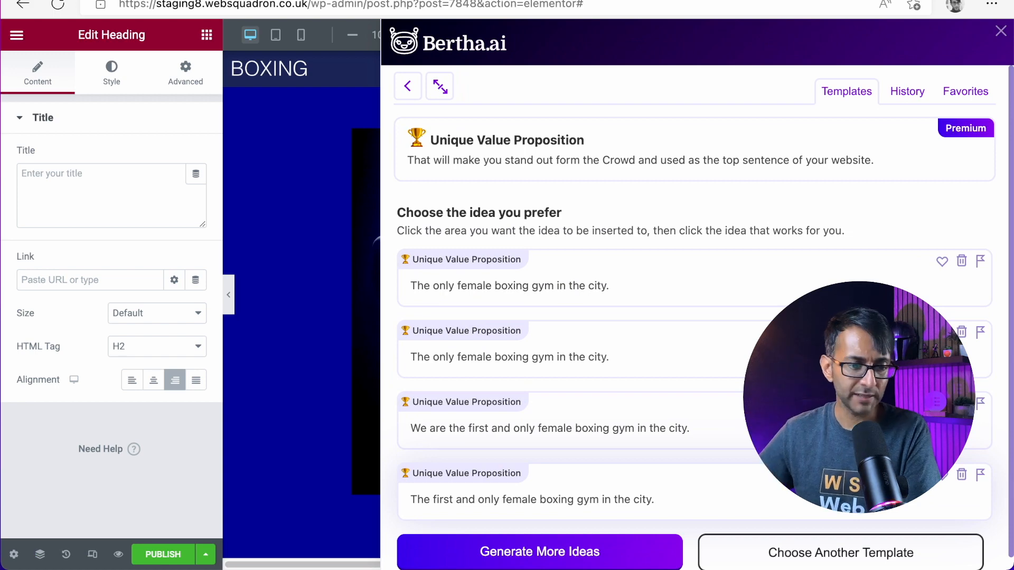
scroll(581, 520, down, 1)
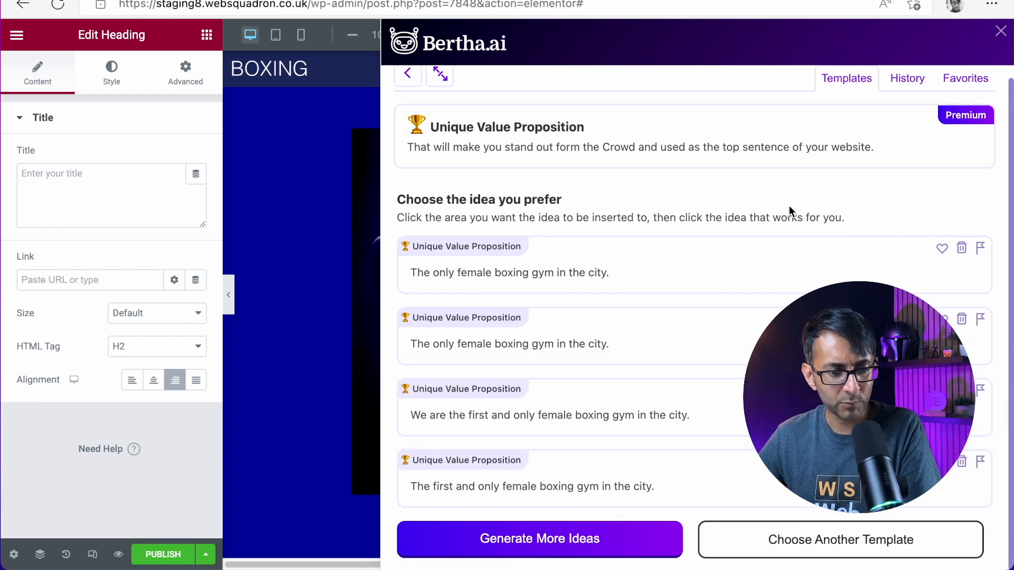
Step: Switch to the Website Sub-Headline template and generate ideas from the description "The first and only female boxing gym in the city."
click(408, 74)
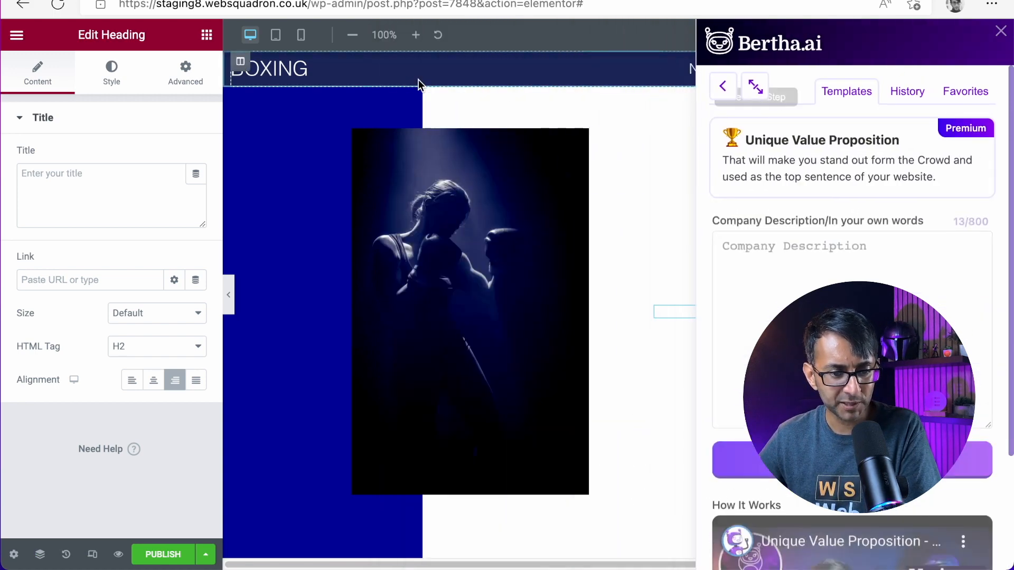
click(739, 94)
scroll(853, 264, down, 3)
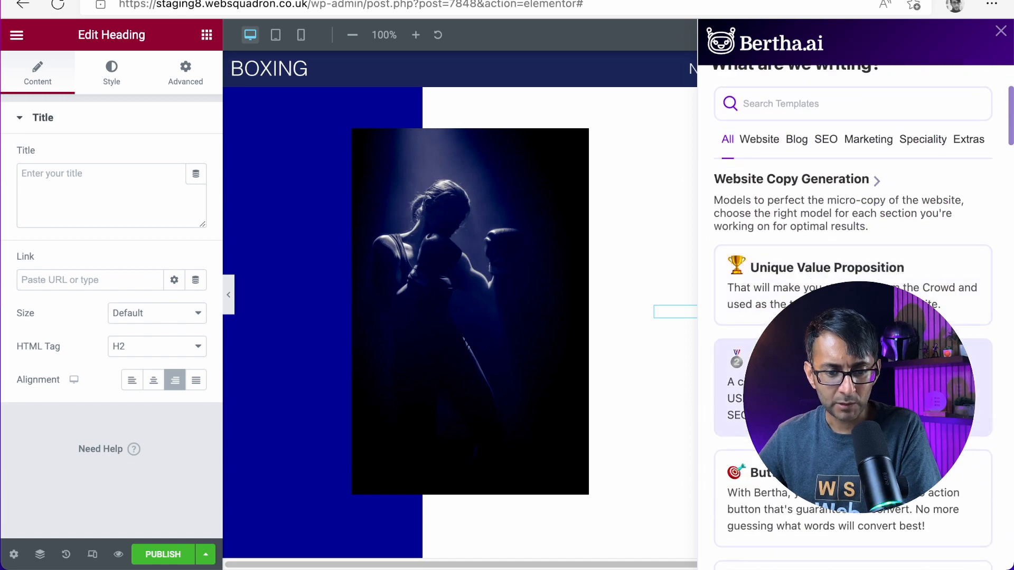
click(854, 388)
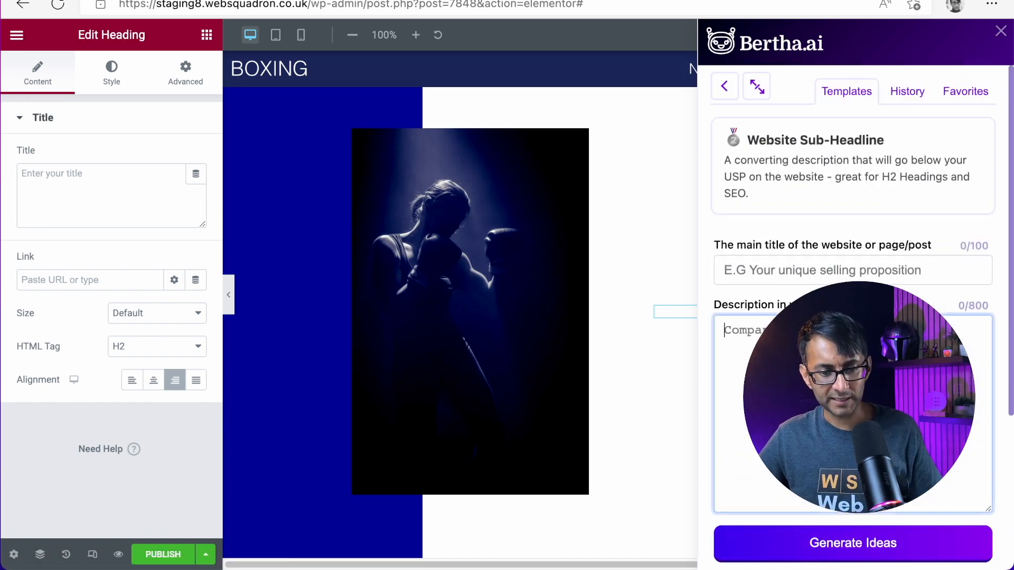
key(super+v)
click(861, 549)
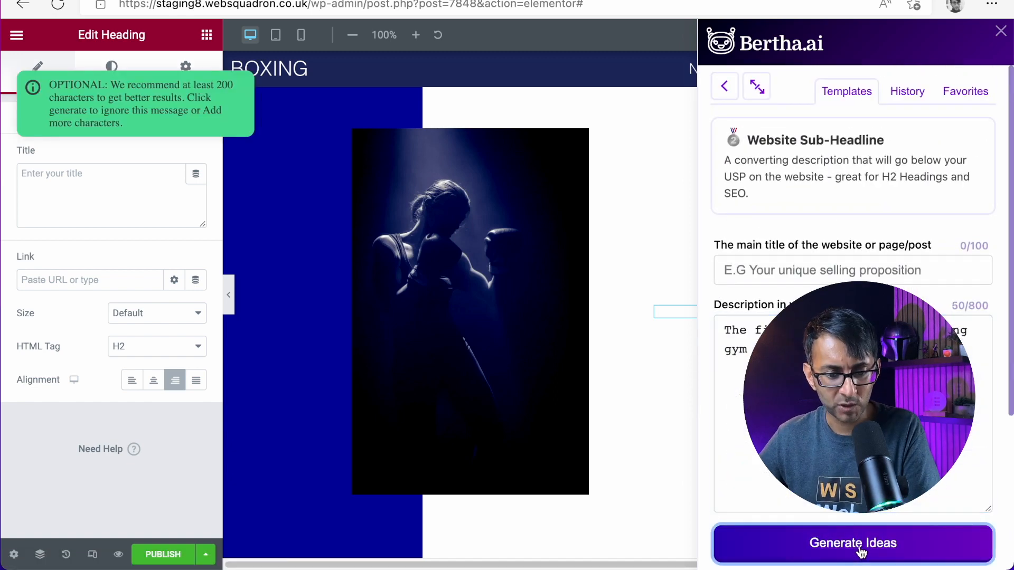
click(861, 549)
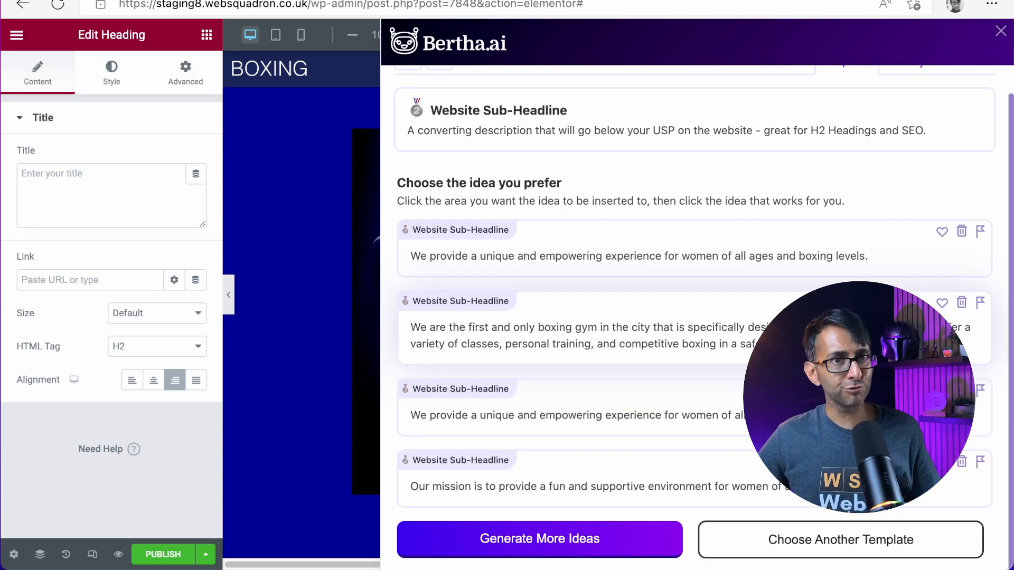
Step: Insert the idea starting "We are the first and only boxing gym in the city" as the heading's title, and re-paste it after closing Bertha.ai
click(655, 326)
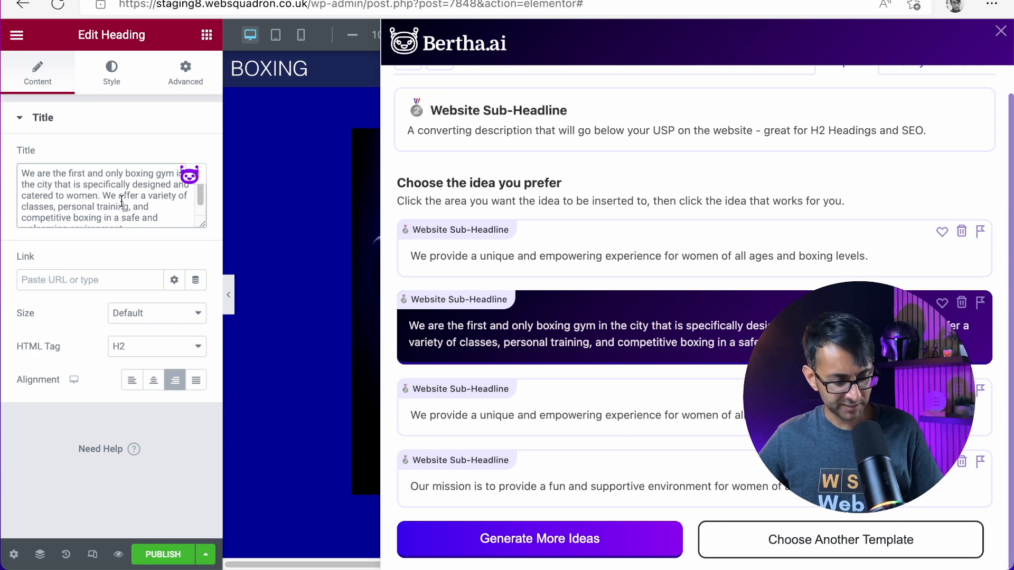
key(super+a)
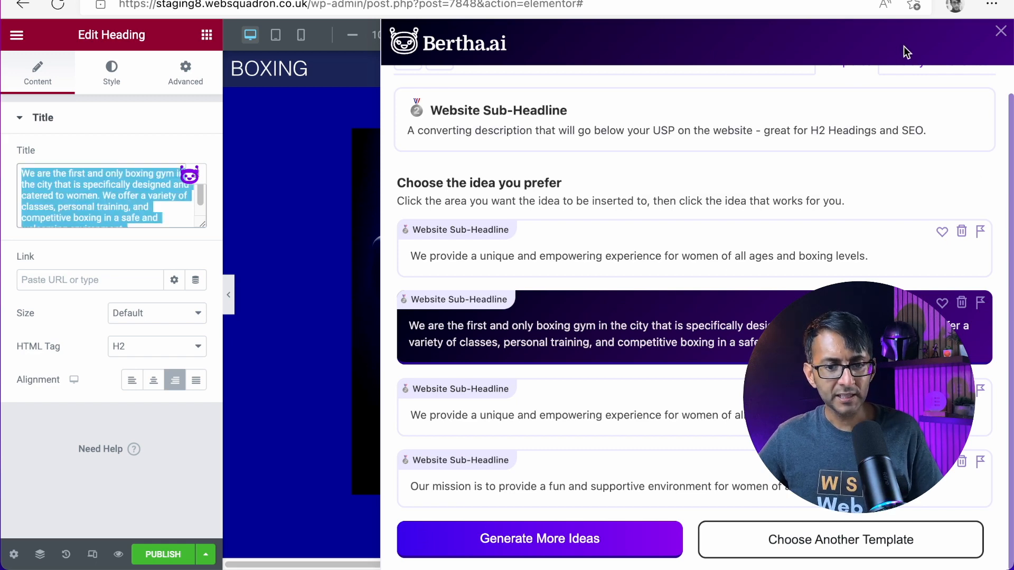
click(1000, 31)
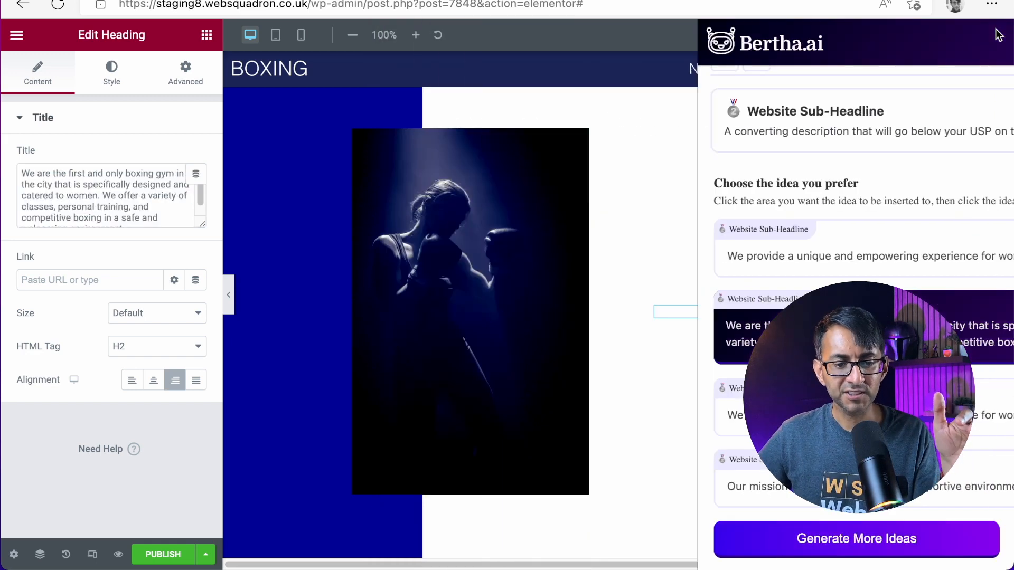
click(43, 193)
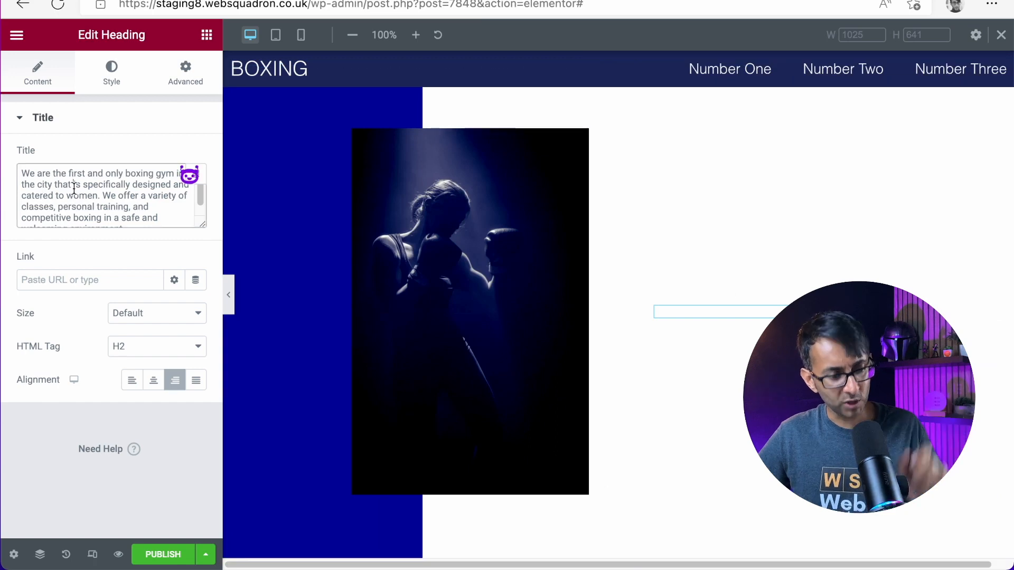
key(super+a)
key(super+x)
key(super+v)
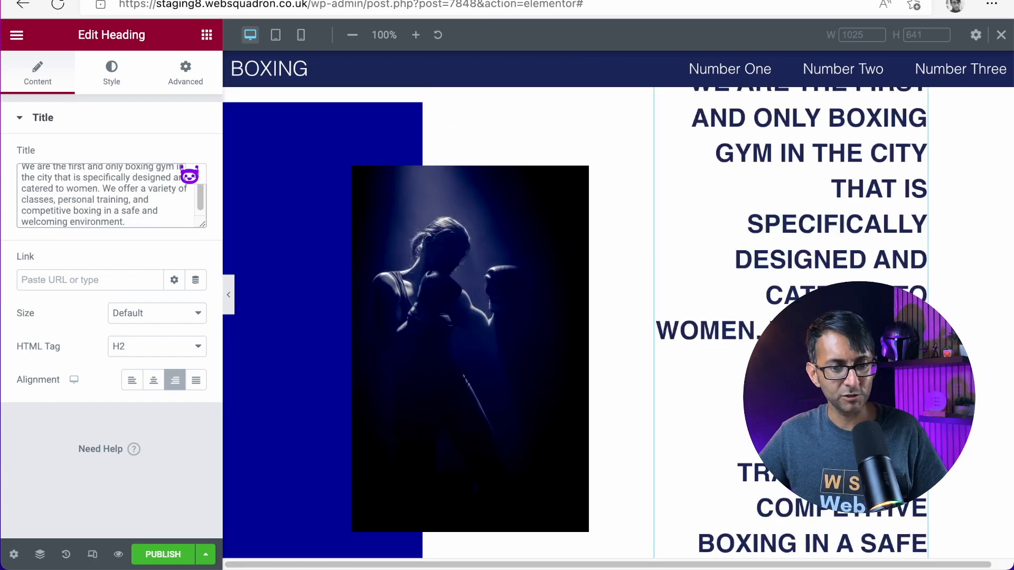
Step: Trim the right column heading's title to only the sentence beginning "We offer a variety of classes"
scroll(725, 279, up, 2)
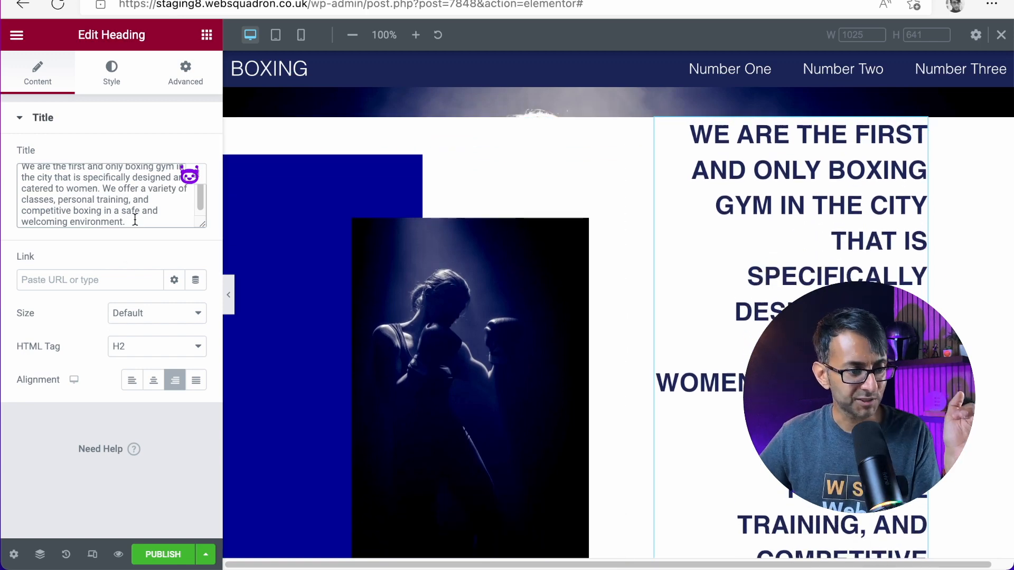
drag(145, 220, 104, 190)
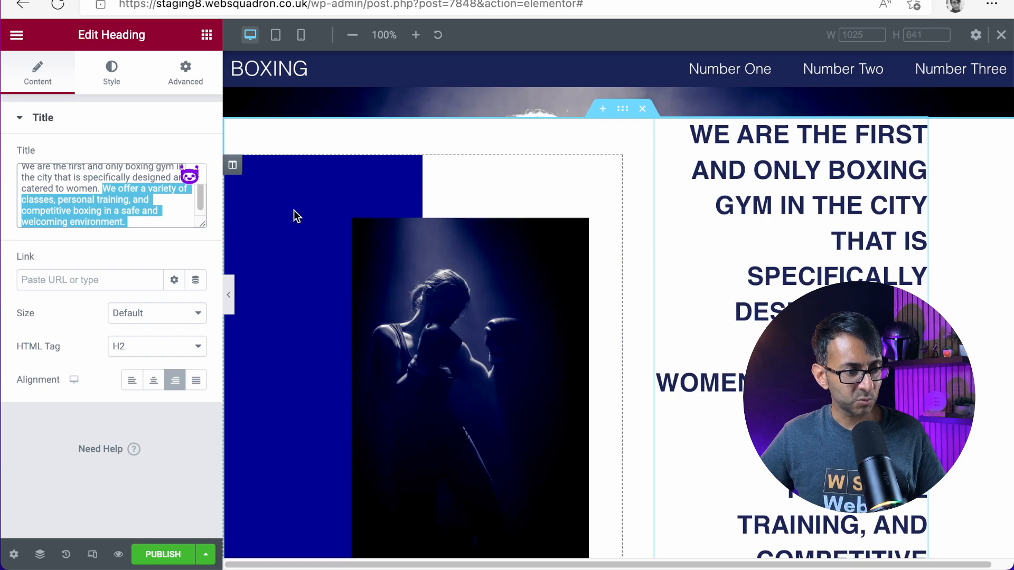
click(140, 211)
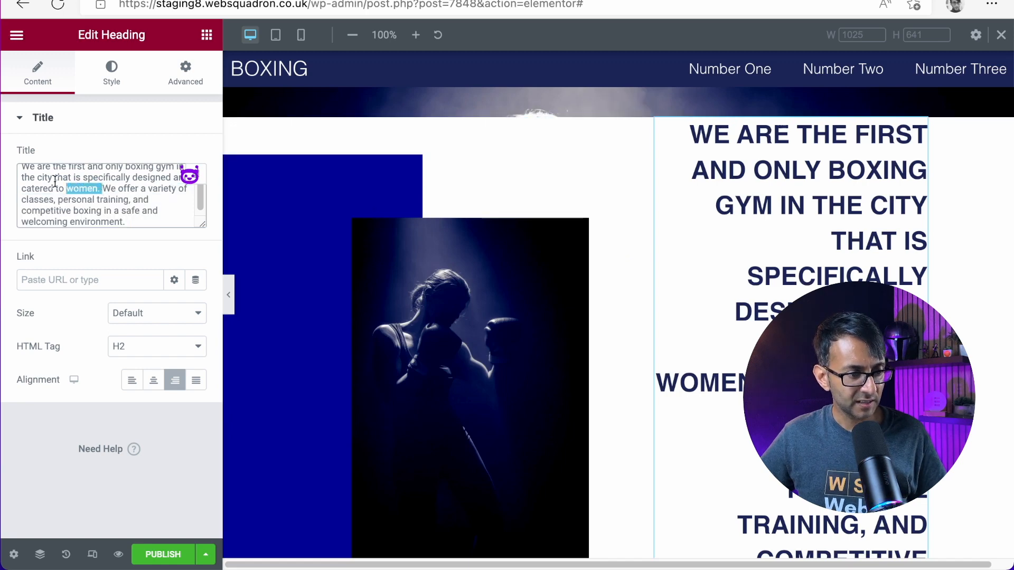
drag(83, 188, 3, 168)
key(BackSpace)
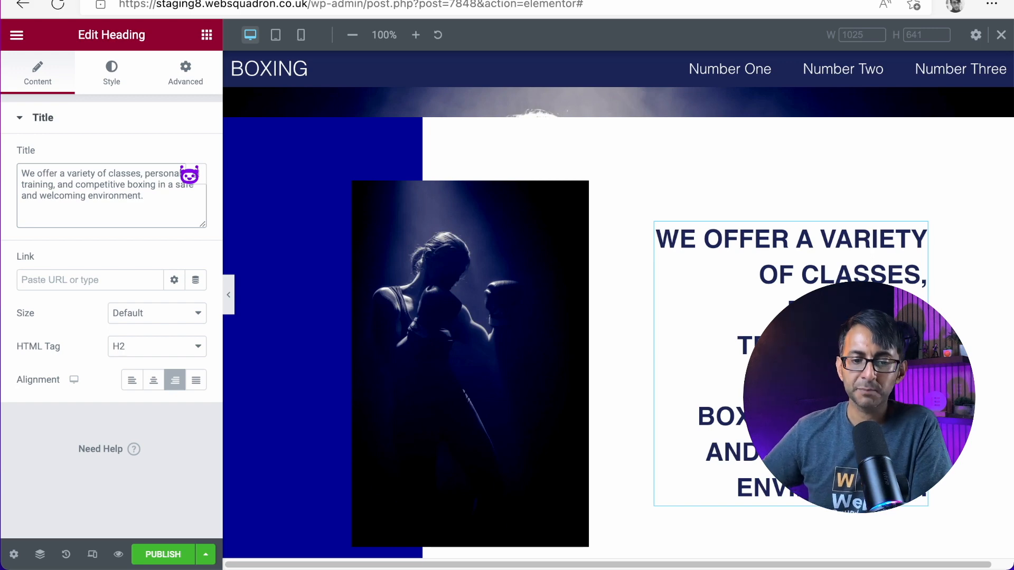
Step: Set the heading's typography transform to Default and its weight to 400
click(111, 77)
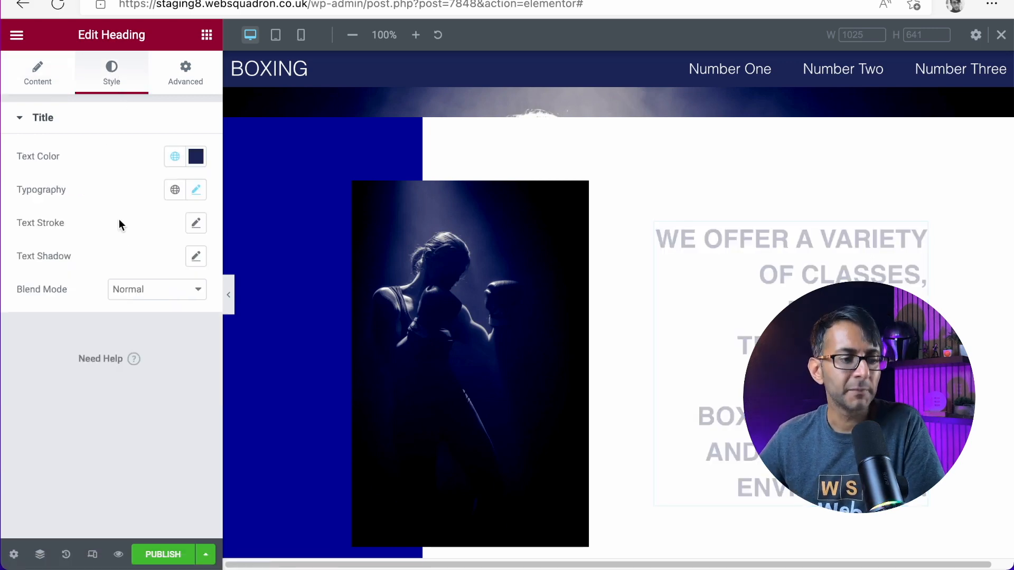
click(195, 190)
click(132, 379)
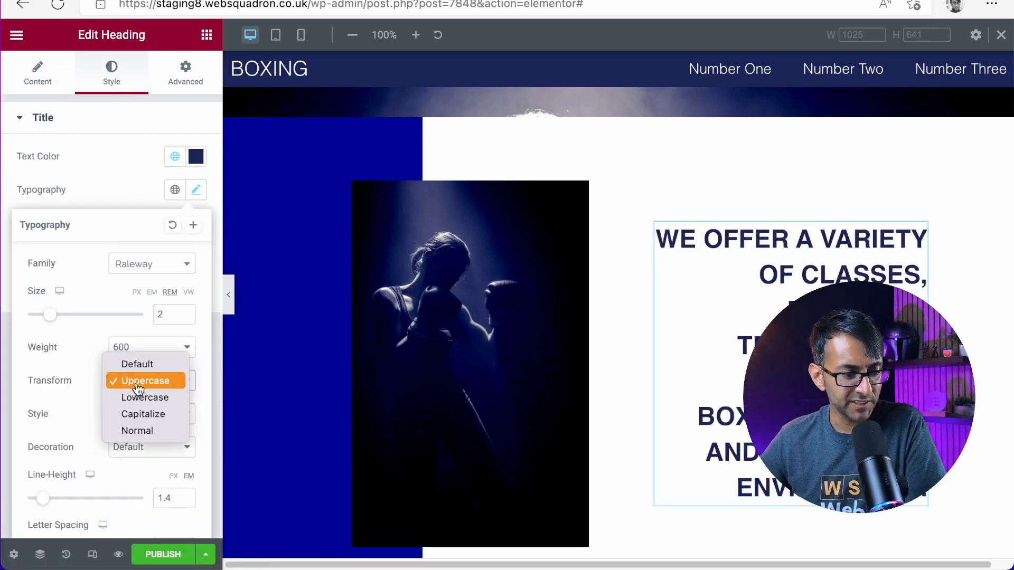
click(140, 363)
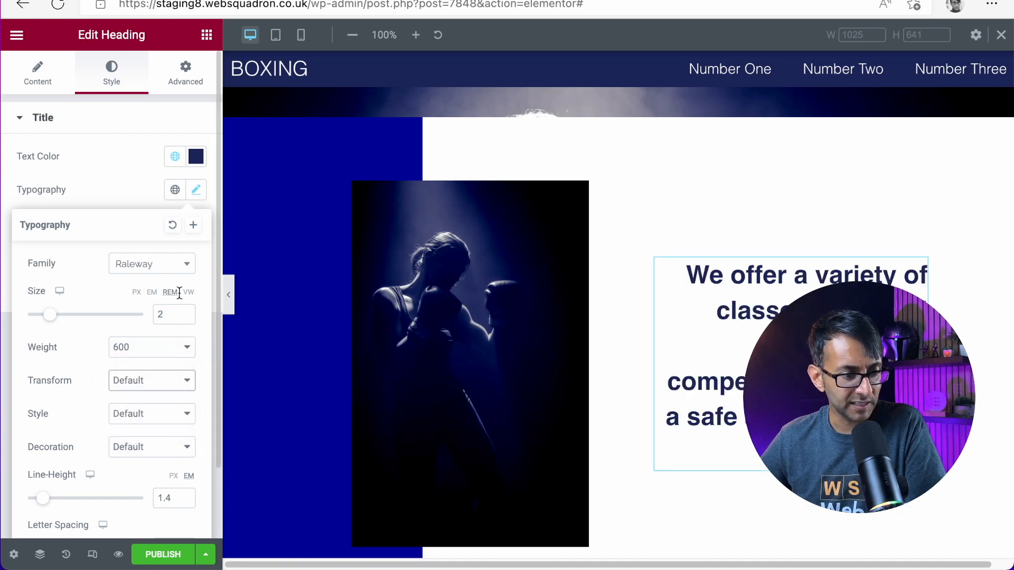
click(172, 346)
click(150, 316)
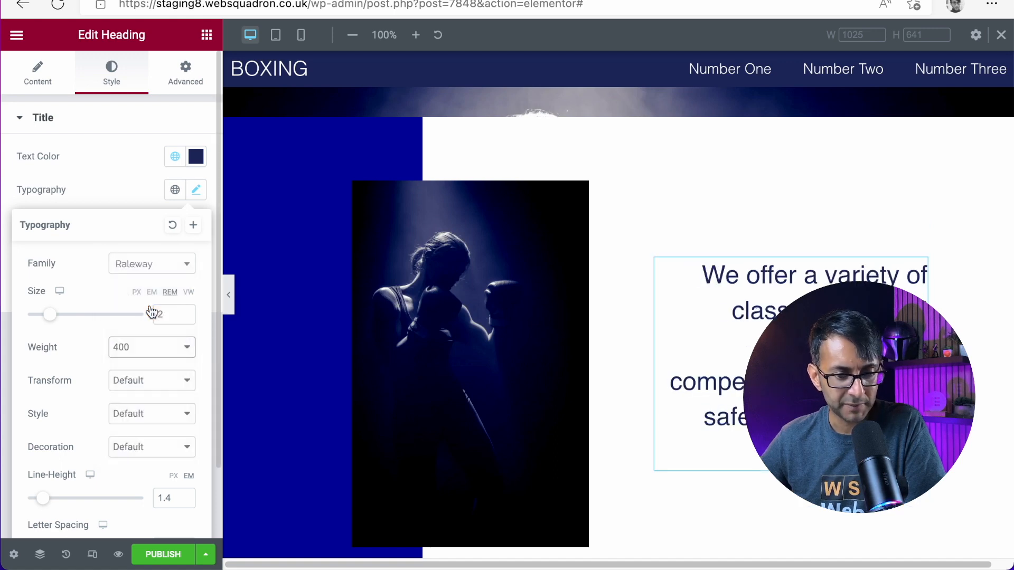
Step: Set the heading's font size to 1.8 rem after trying 2.1 rem against the layout
text(.1)
scroll(716, 356, up, 7)
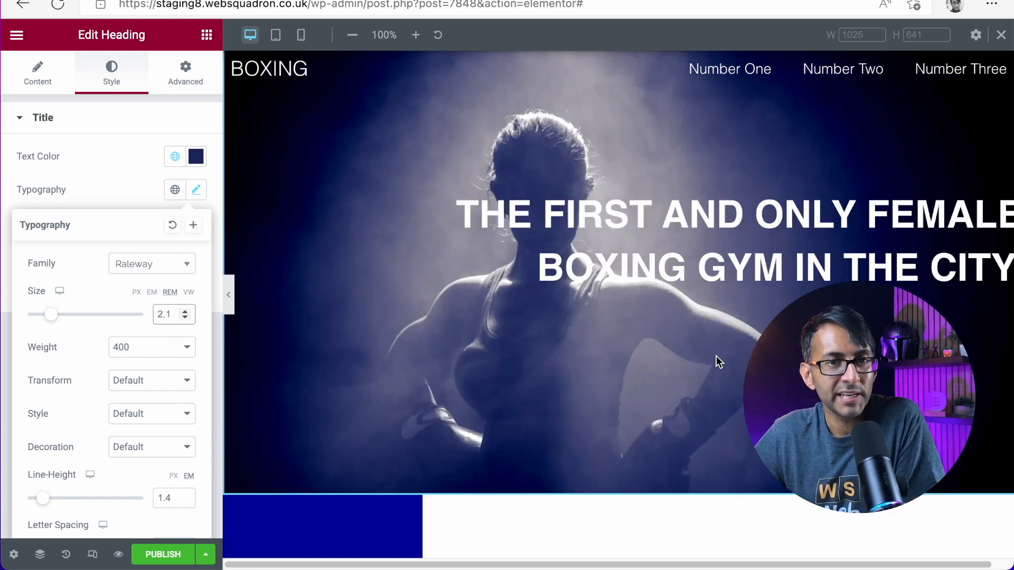
scroll(738, 452, down, 10)
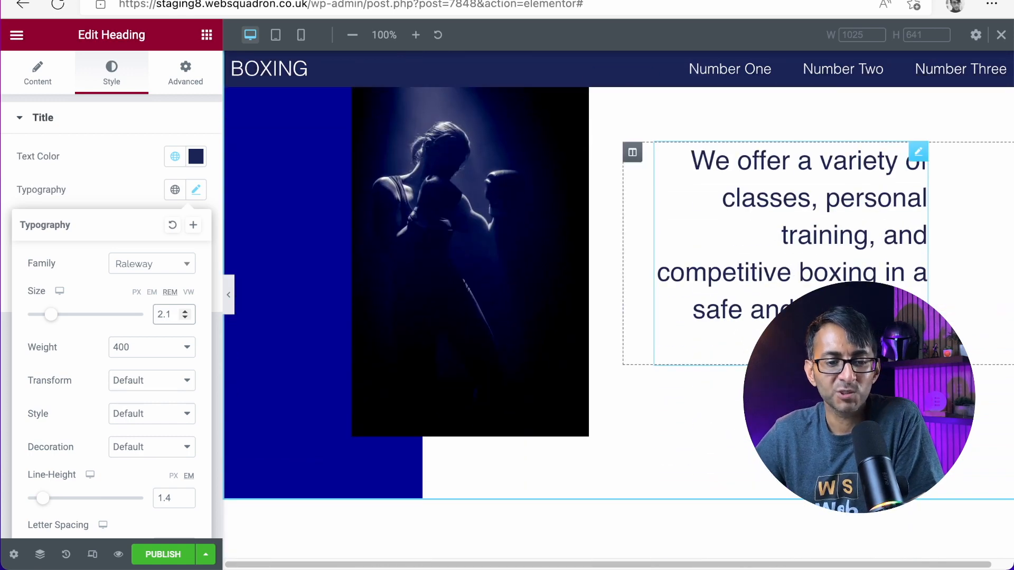
click(185, 317)
click(186, 317)
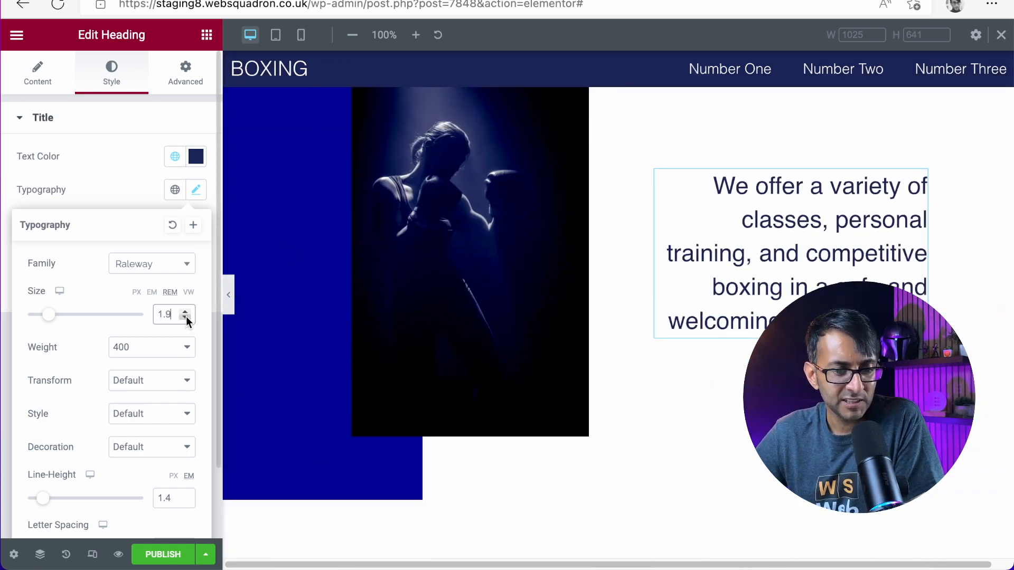
click(186, 317)
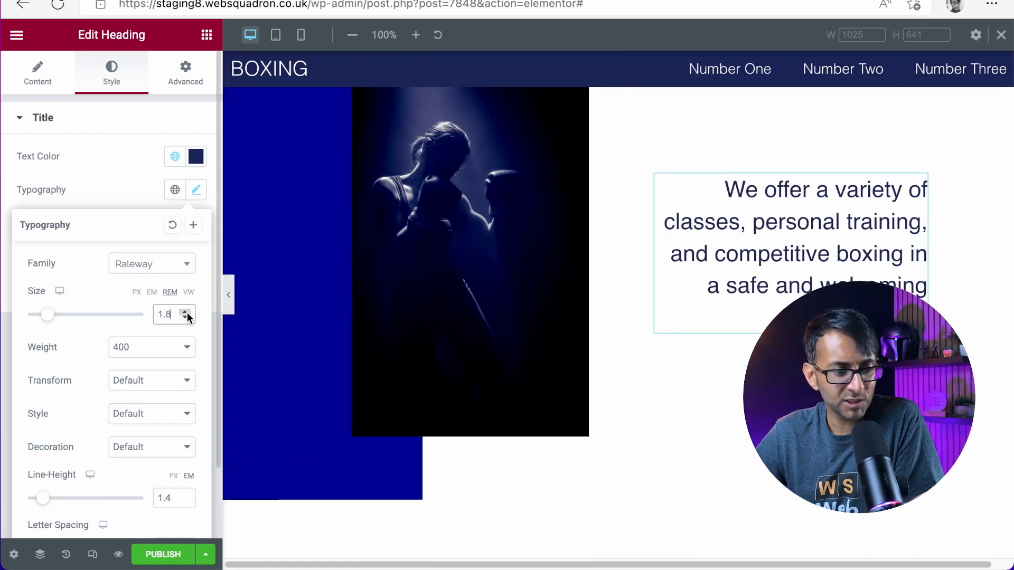
Step: Add a Button widget below the heading in the right column and align it right
click(207, 35)
drag(129, 392, 708, 332)
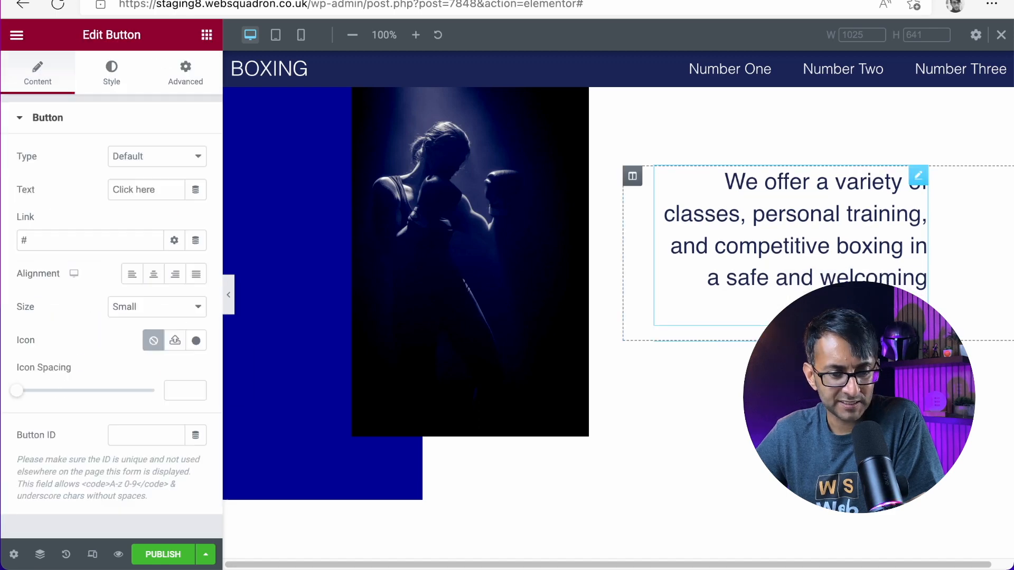
click(174, 275)
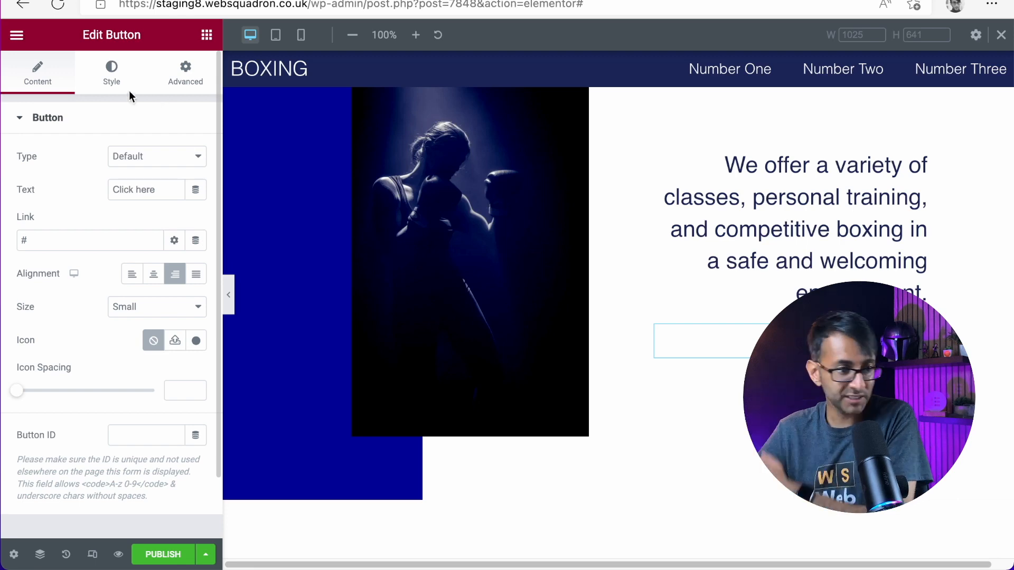
click(111, 79)
click(34, 85)
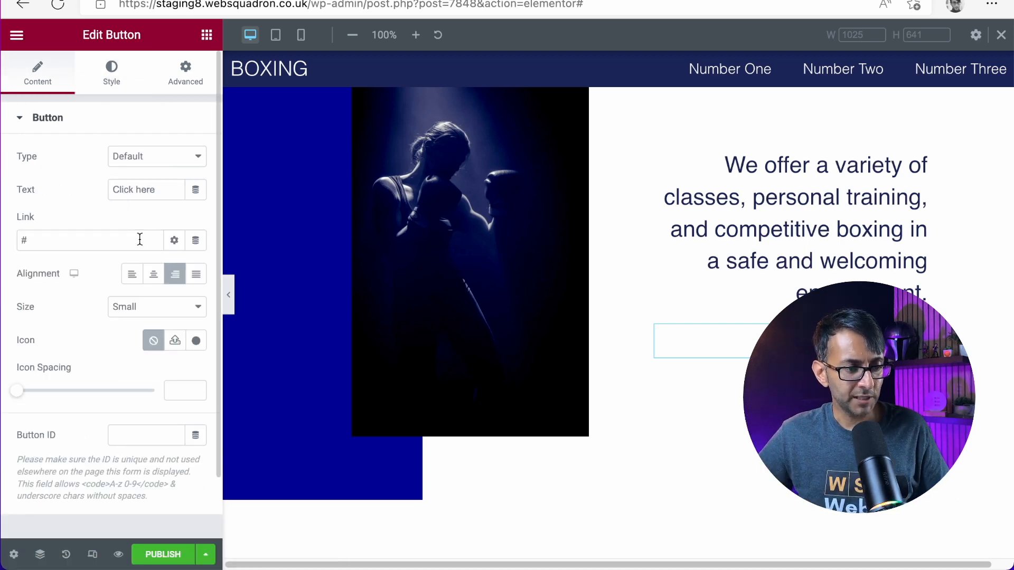
Step: Clear the button's "Click here" text and open the Bertha.ai writing assistant for that field
click(165, 194)
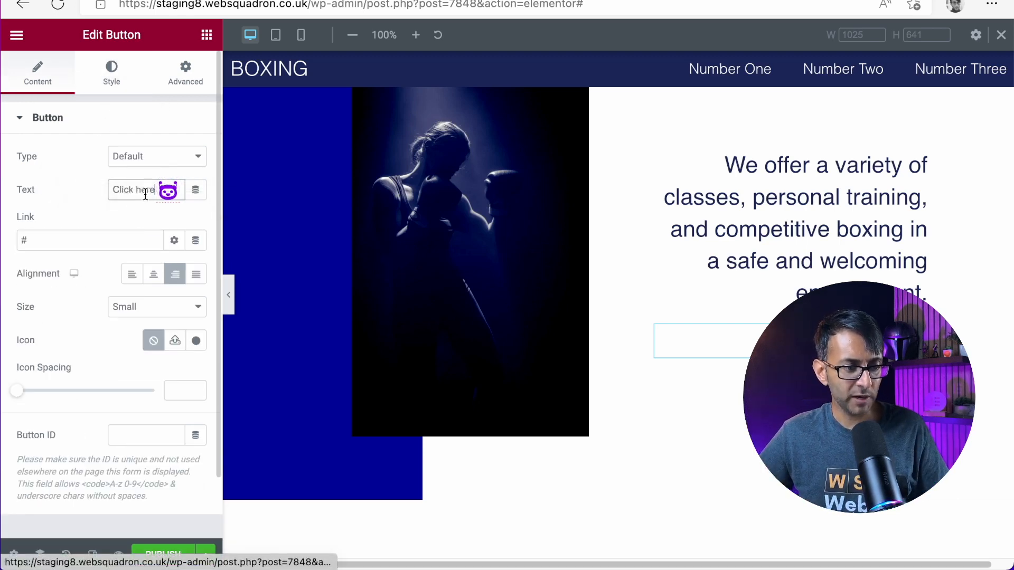
double_click(145, 193)
triple_click(145, 192)
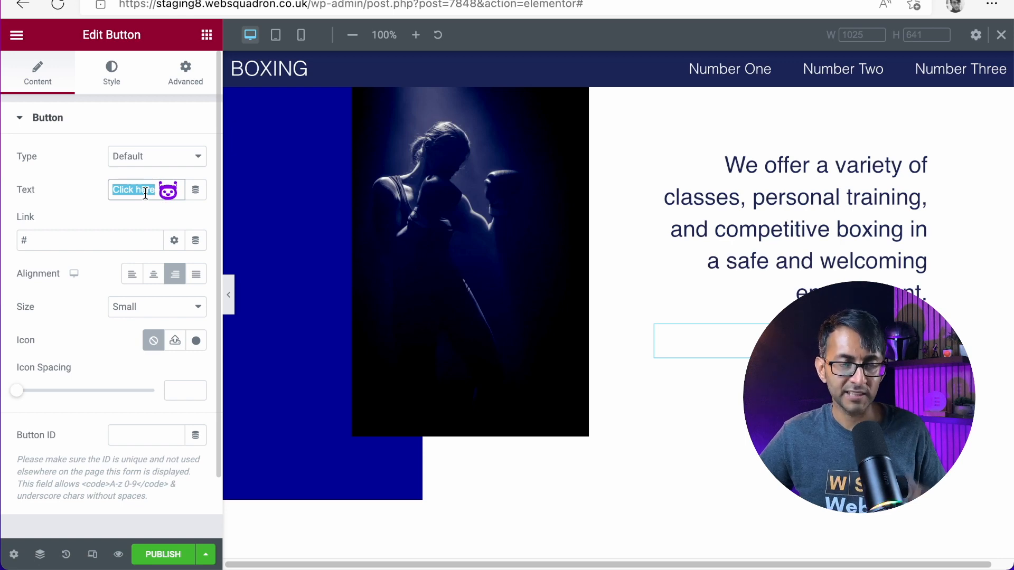
key(BackSpace)
click(167, 191)
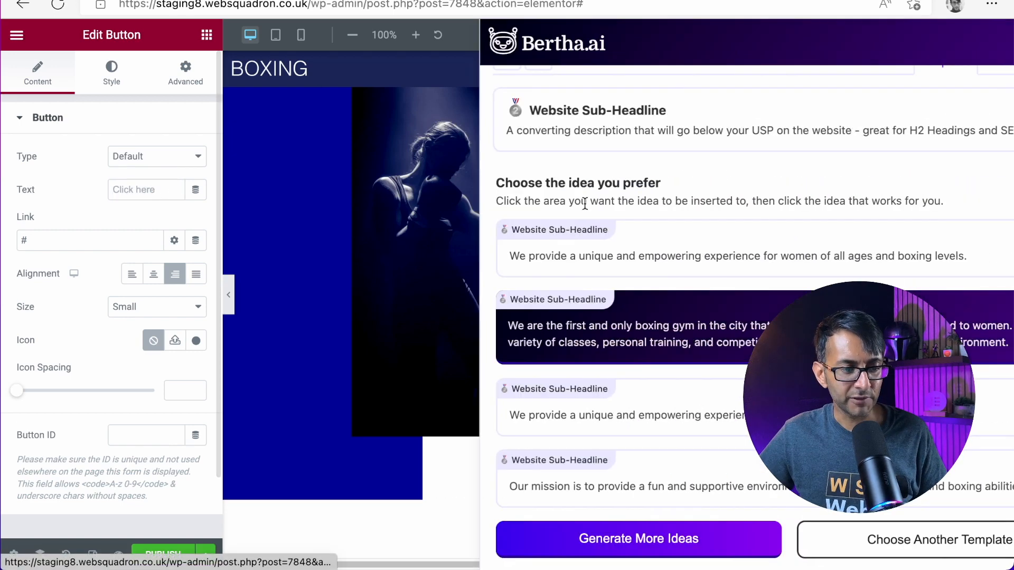
Step: Switch to the Button Call to Action template and generate ideas from the description "Box here"
scroll(423, 106, up, 1)
click(409, 85)
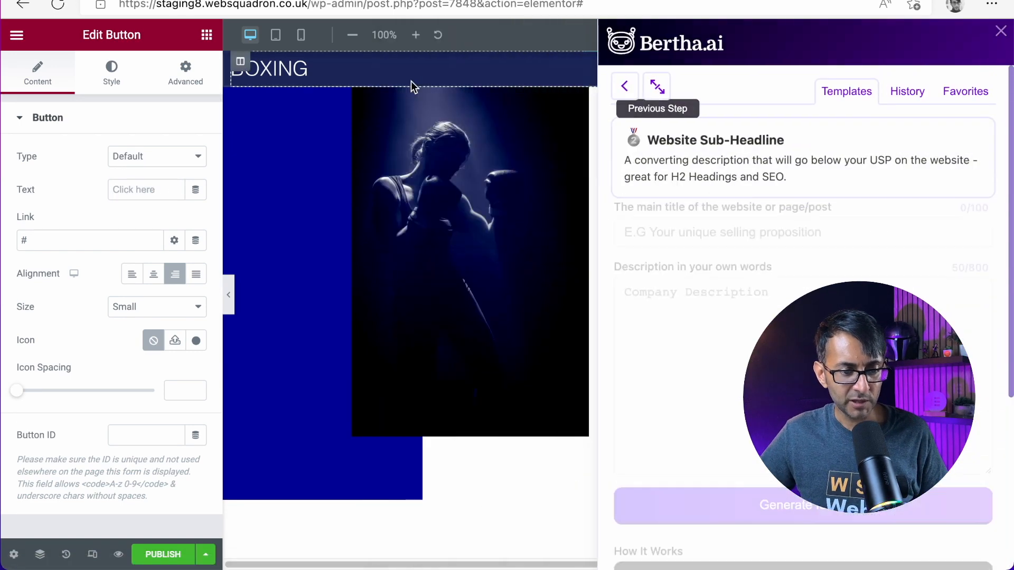
click(721, 86)
scroll(856, 317, down, 10)
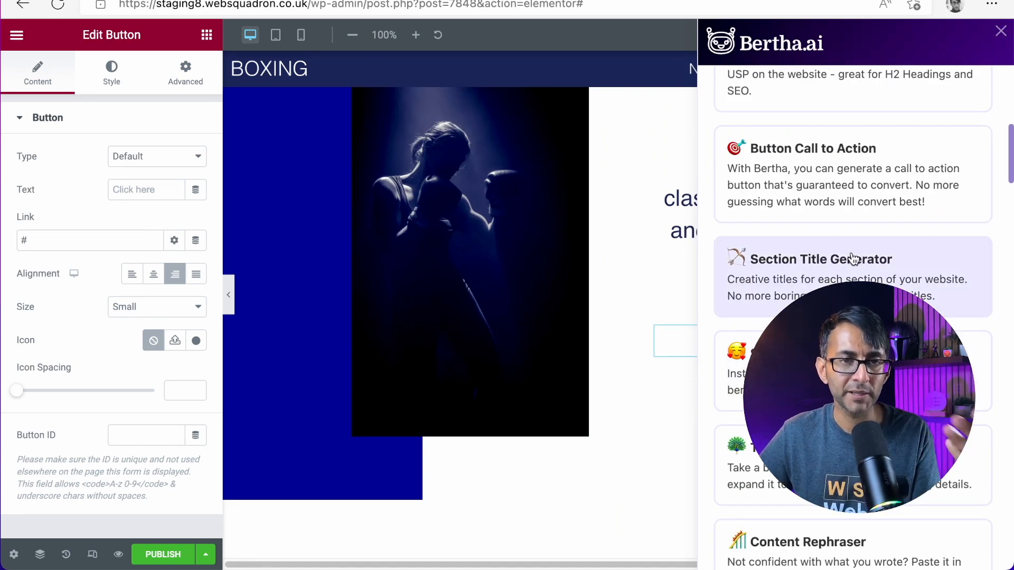
click(850, 194)
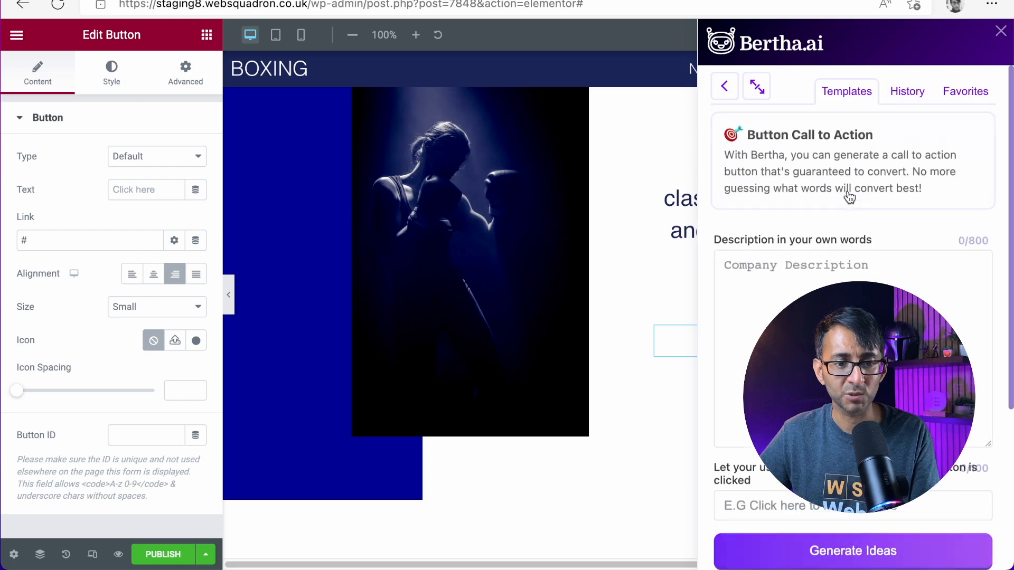
click(796, 287)
text(Bo)
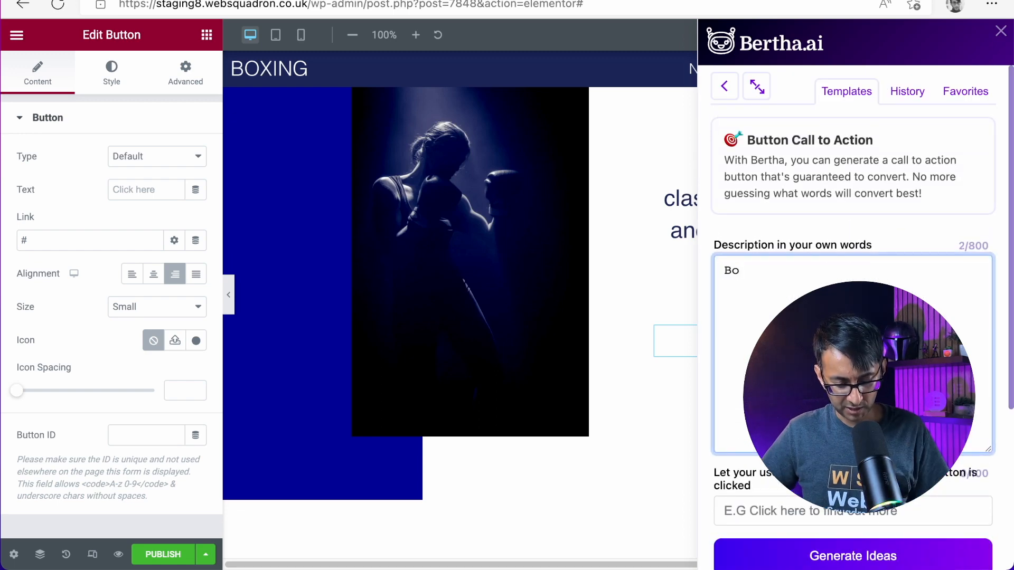
click(859, 561)
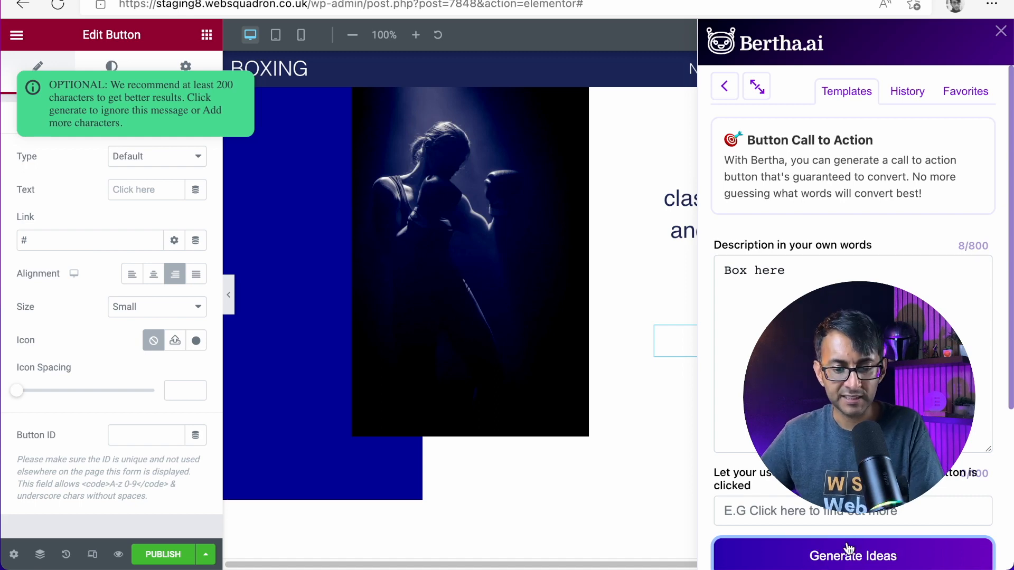
click(849, 550)
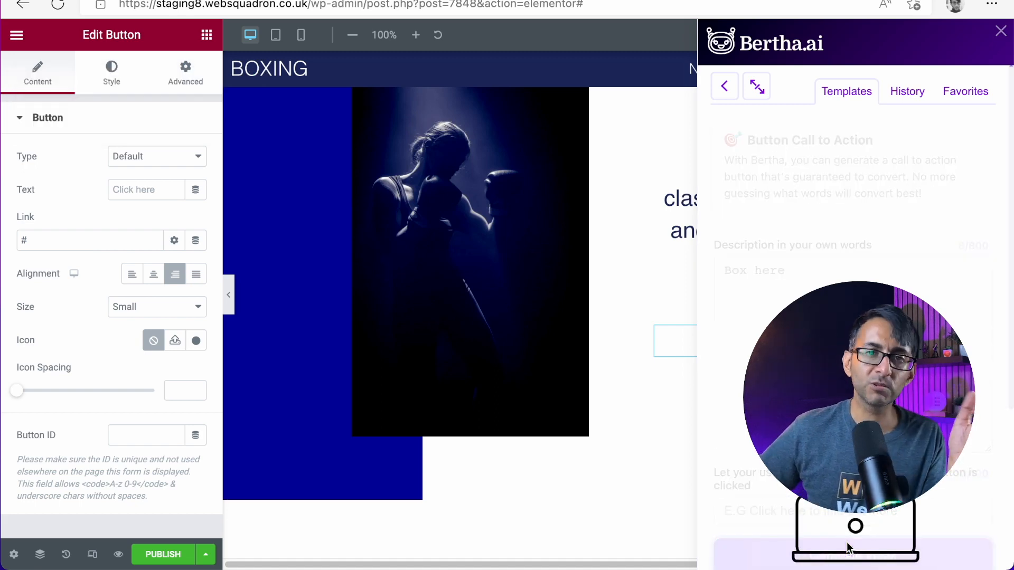
Step: Insert the idea "Box yourself in!" as the button's text and close Bertha.ai
scroll(630, 437, down, 1)
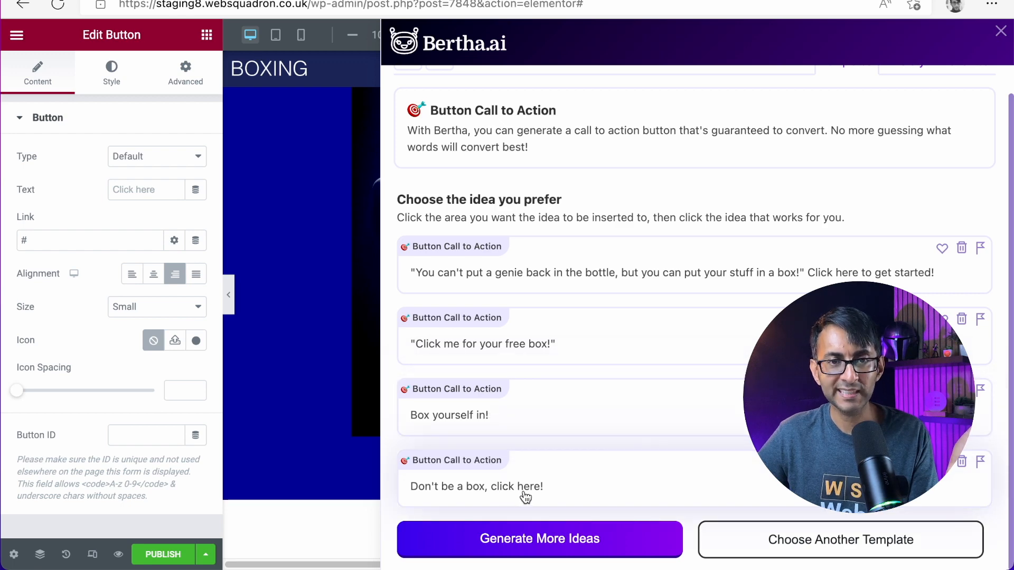
click(484, 419)
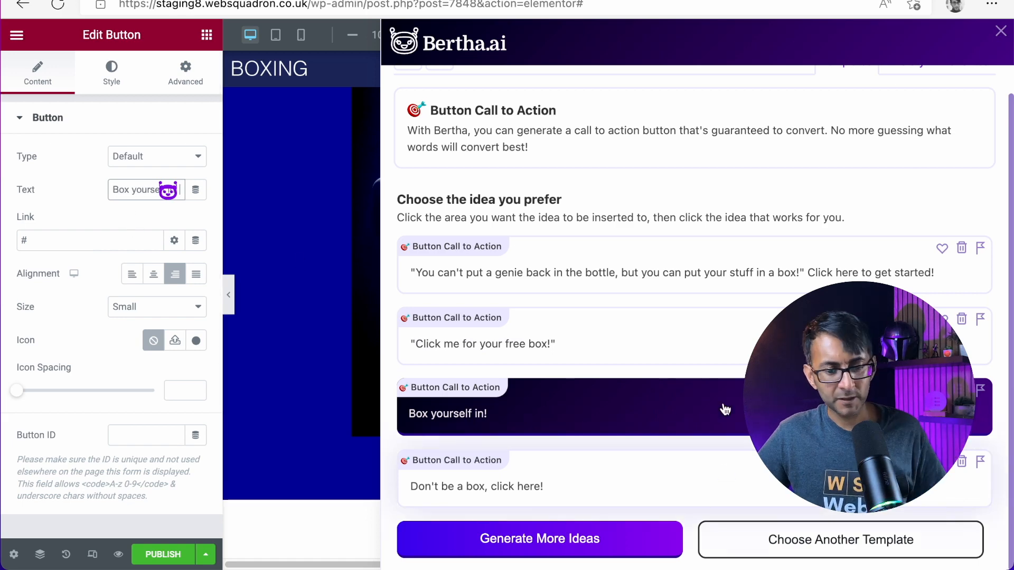
click(999, 32)
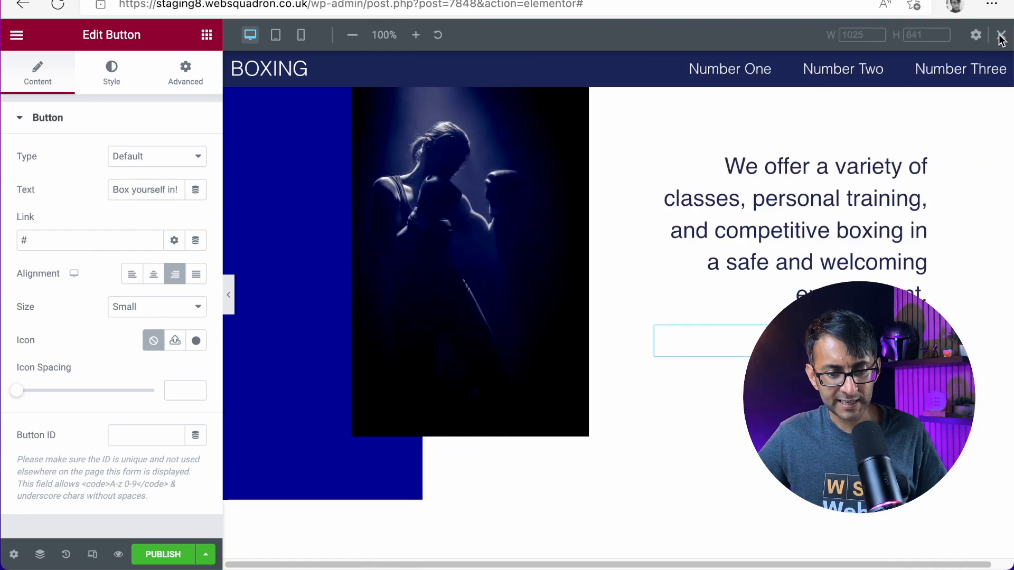
triple_click(146, 194)
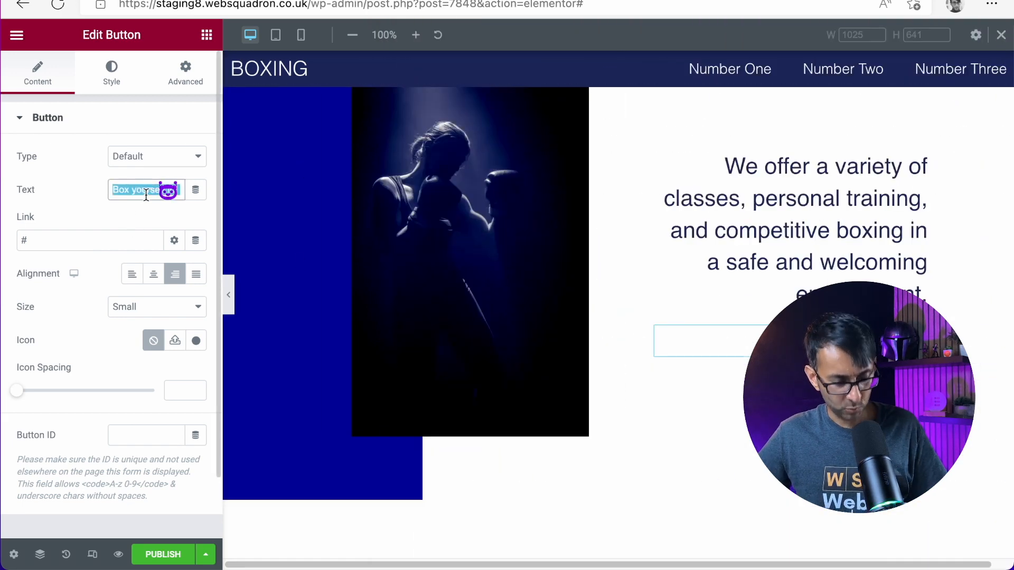
key(super+x)
key(super+v)
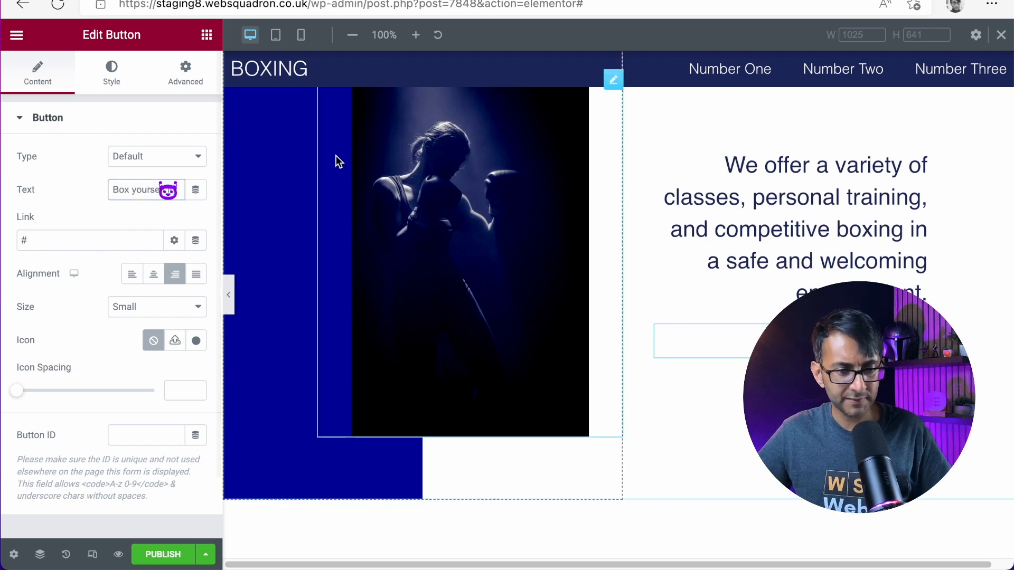
click(54, 244)
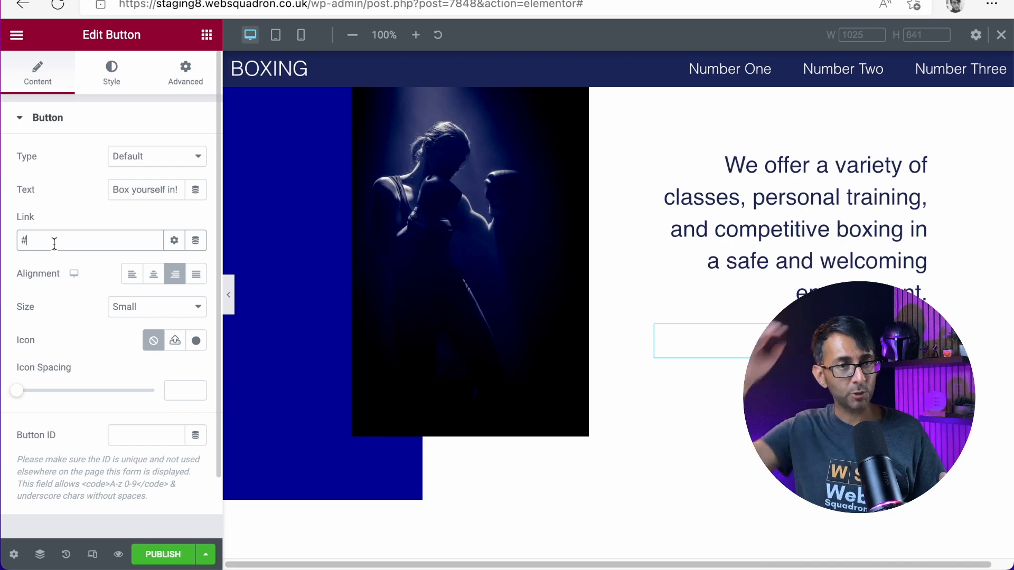
Step: Set the button's normal background color to the global blue New Item #13 (#00158D)
click(100, 74)
click(175, 317)
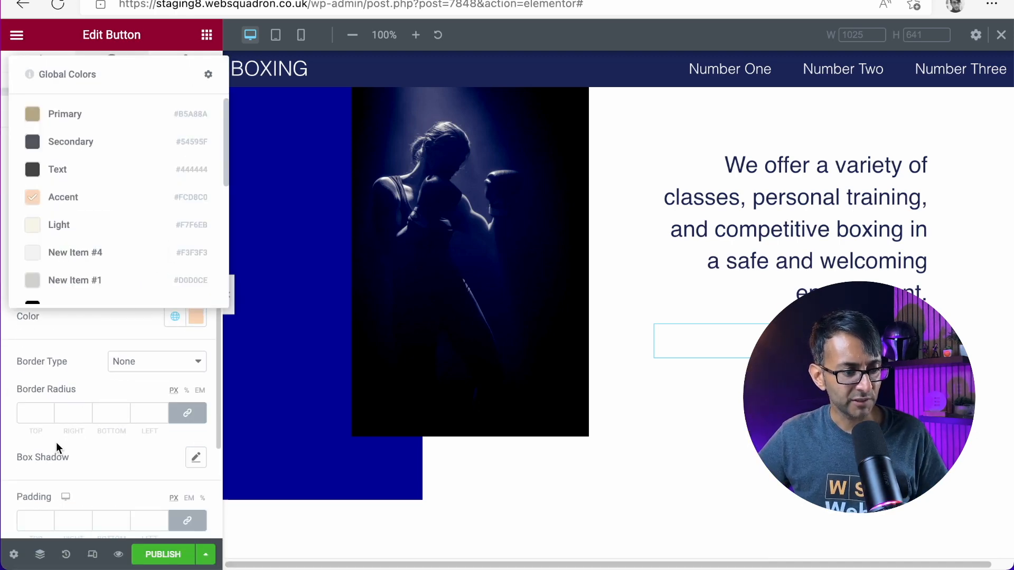
scroll(56, 442, down, 2)
scroll(50, 215, down, 4)
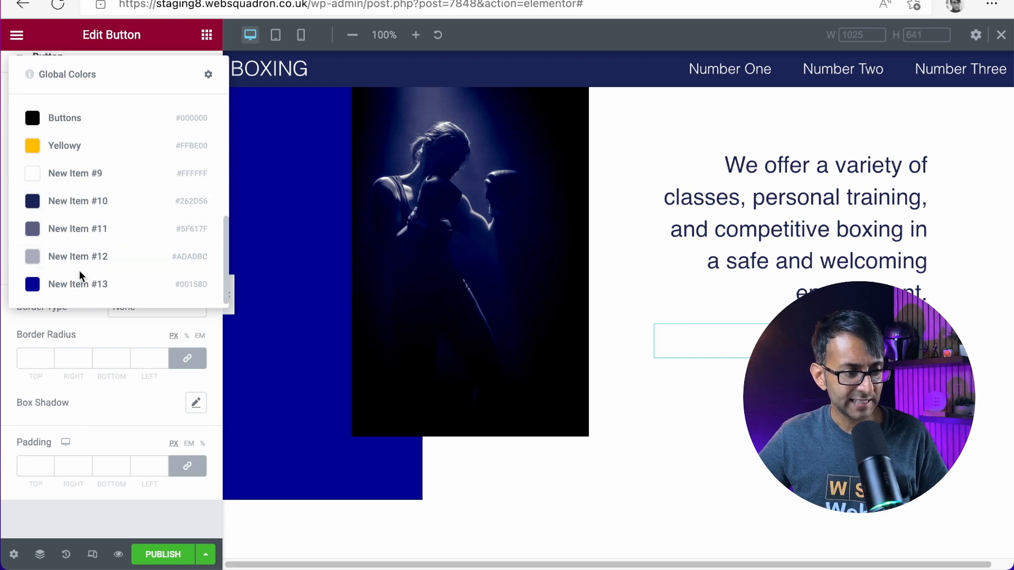
click(82, 284)
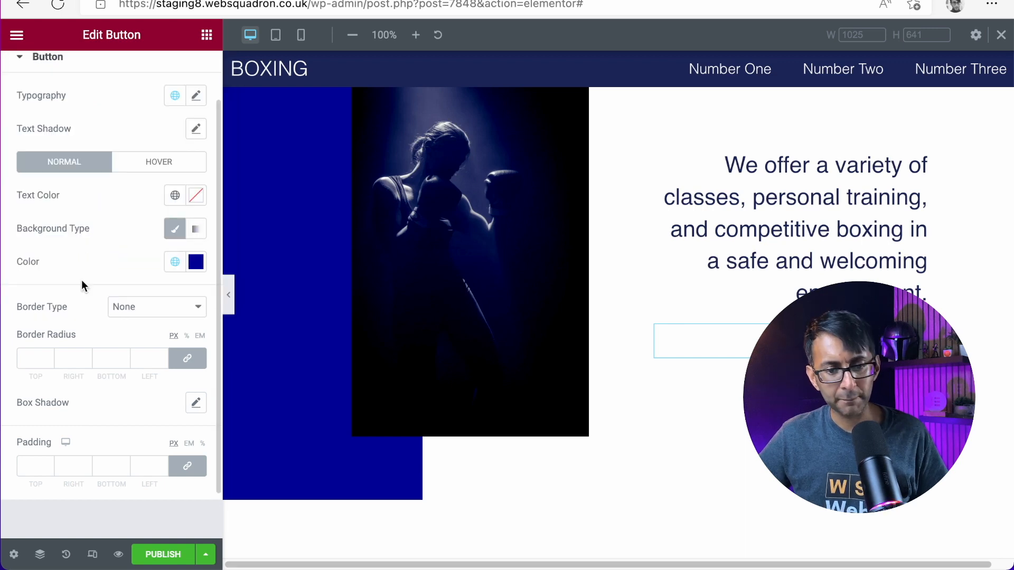
Step: Set the button's typography to weight 500 with uppercase text transform
click(196, 96)
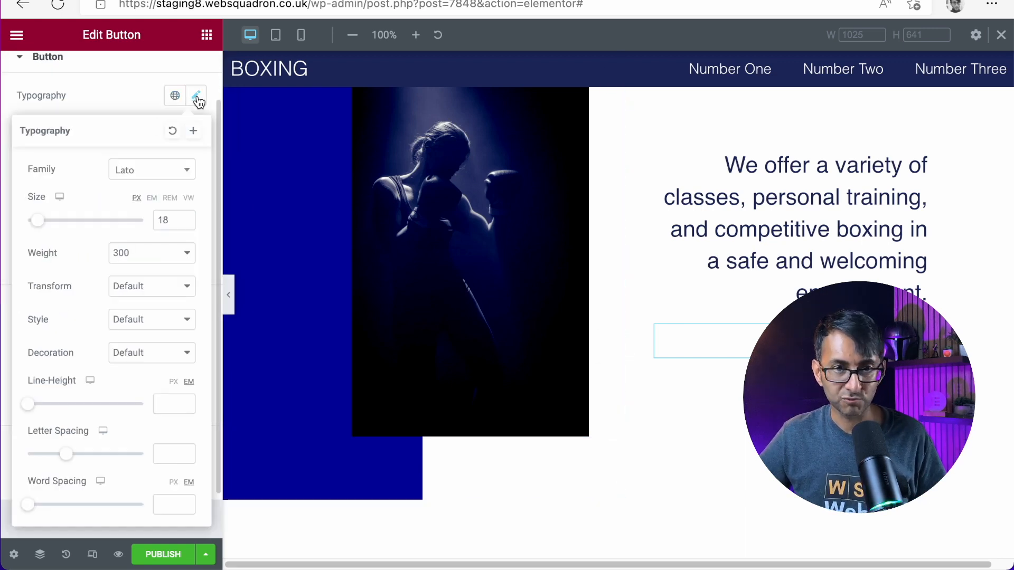
click(176, 255)
click(160, 287)
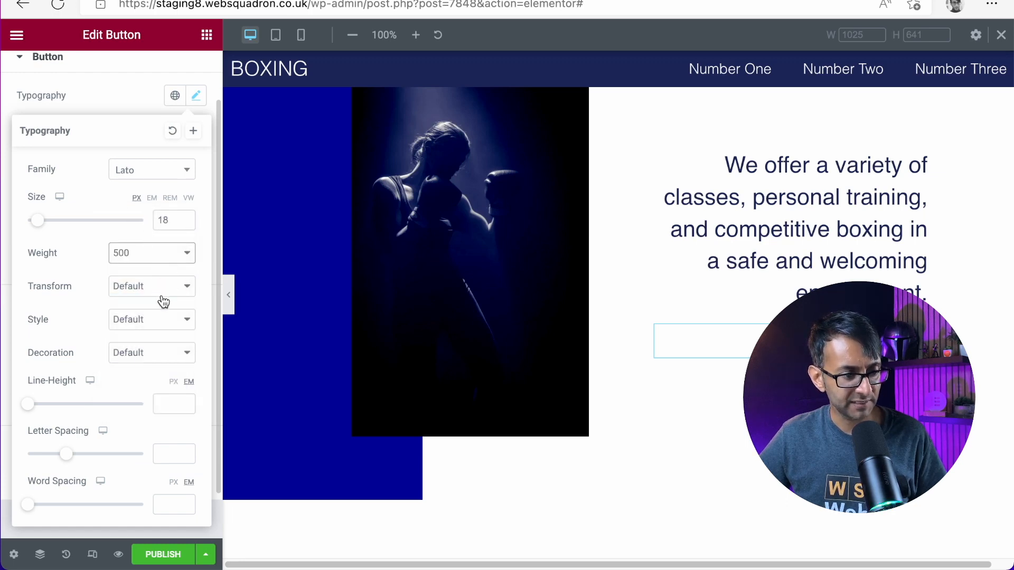
click(163, 302)
click(161, 304)
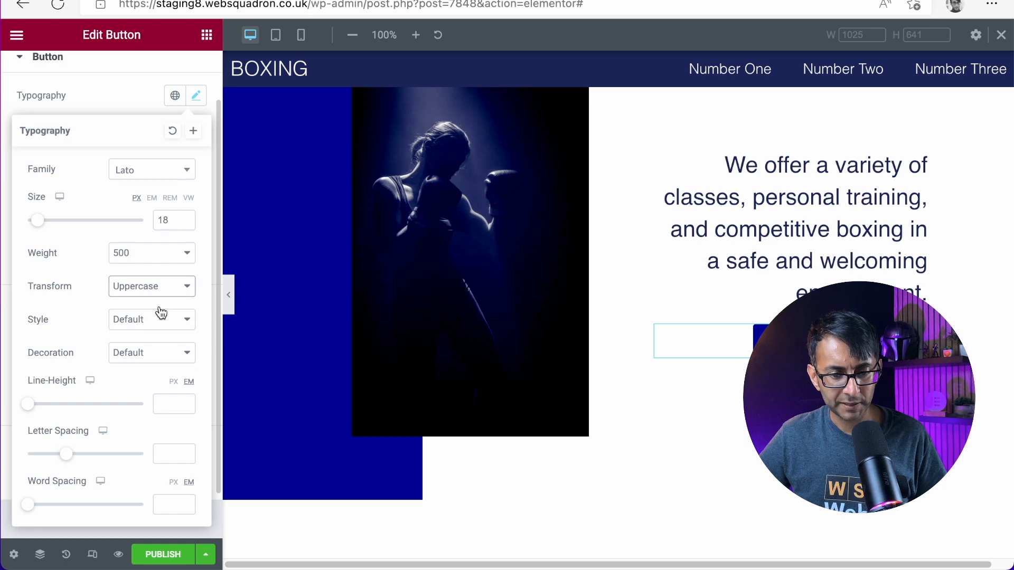
Step: Give the button a top margin of 40 px and check its spacing below the heading text
scroll(191, 85, up, 2)
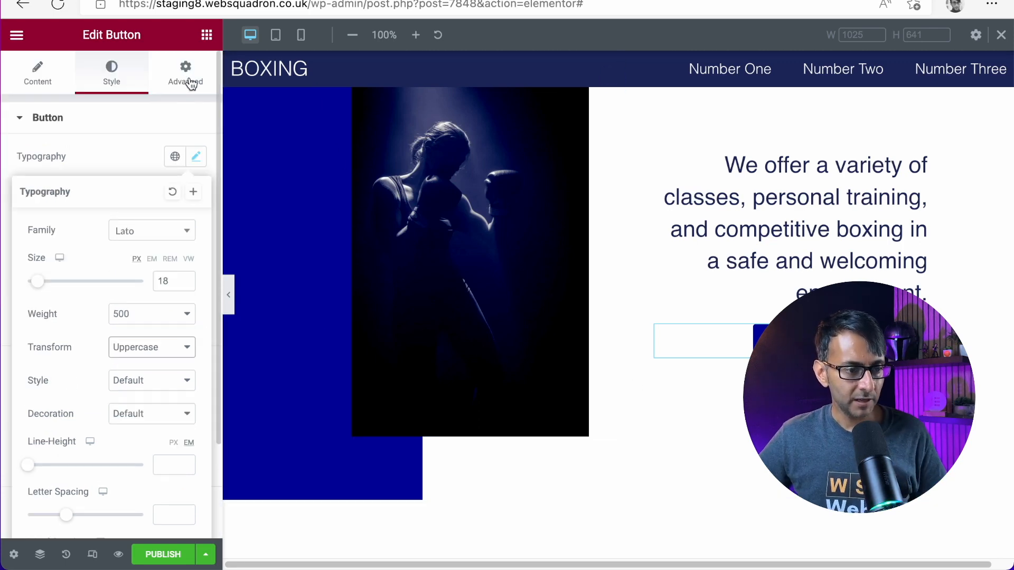
click(188, 79)
click(34, 179)
text(40)
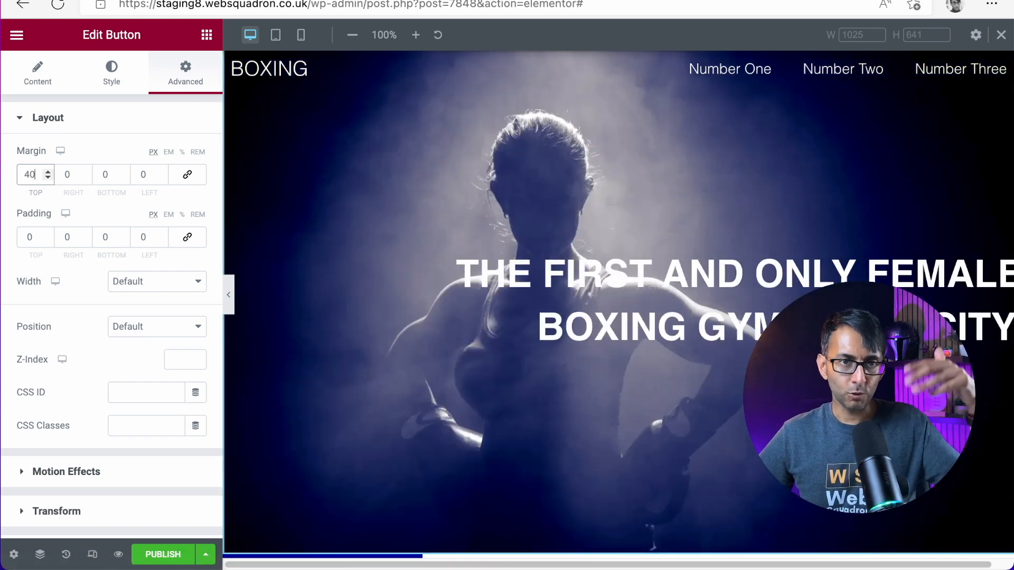
scroll(364, 285, down, 6)
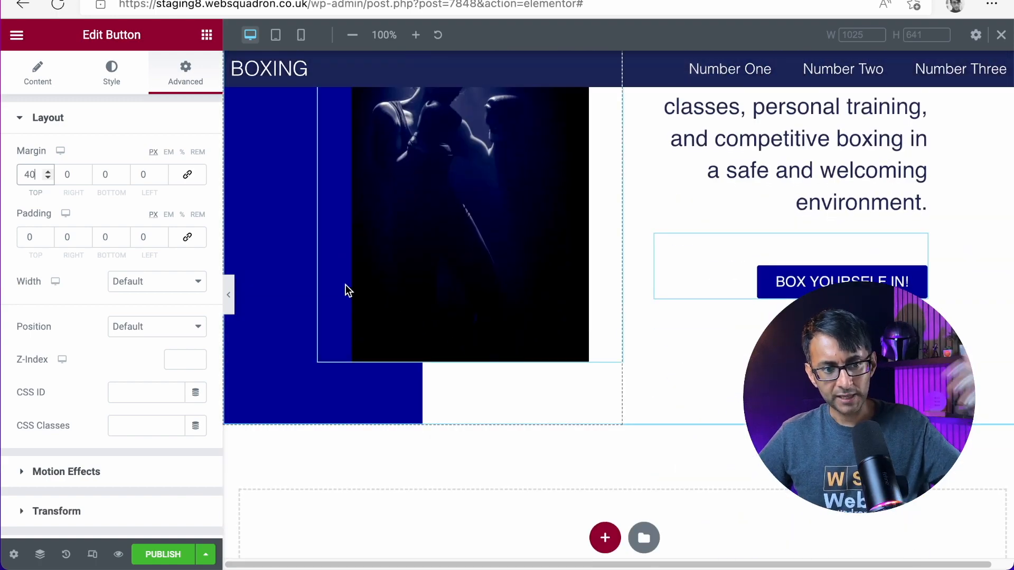
scroll(263, 283, up, 1)
scroll(509, 328, up, 1)
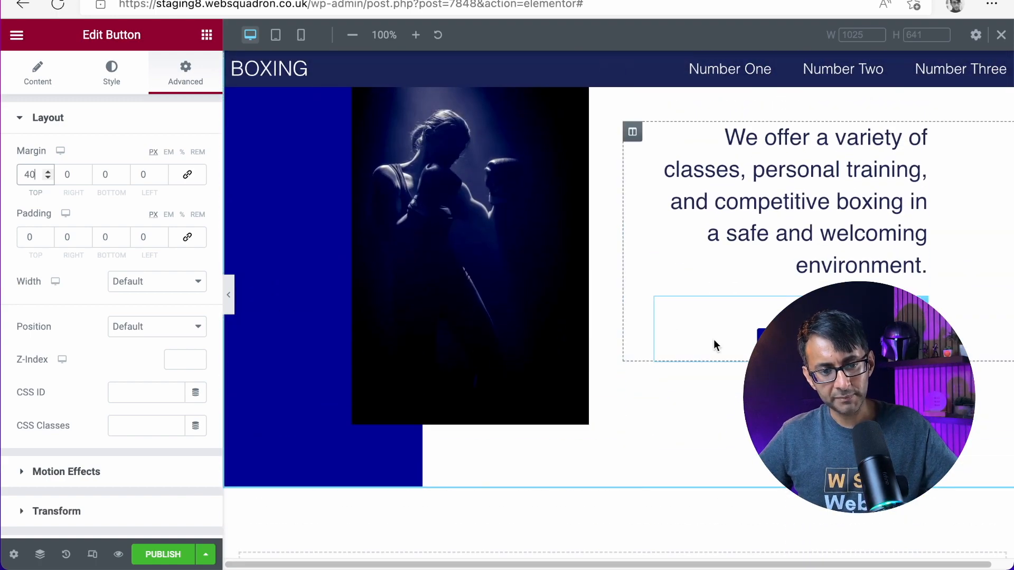
scroll(714, 339, up, 1)
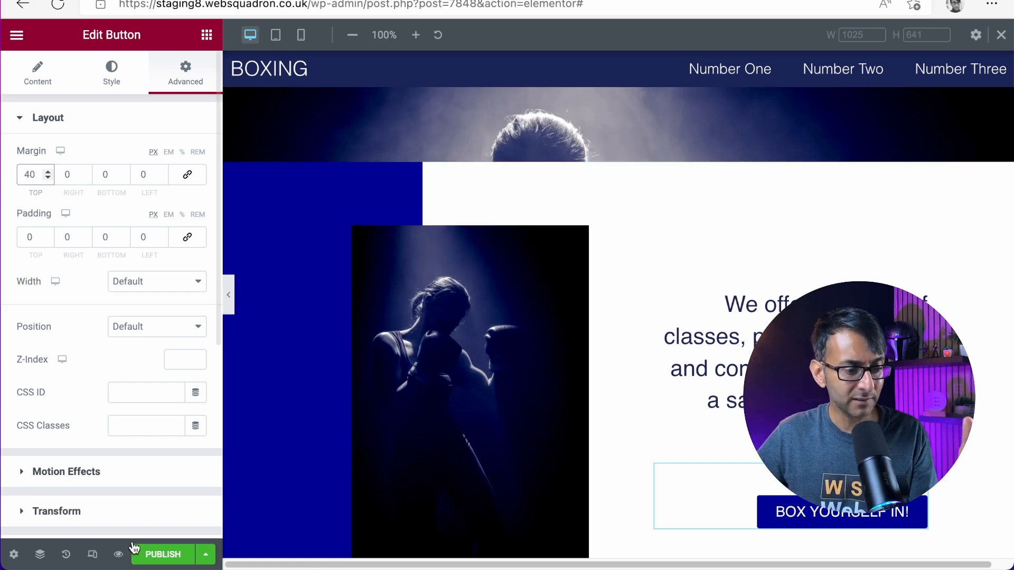
Step: Switch the responsive preview to mobile and set its width to 378
click(92, 555)
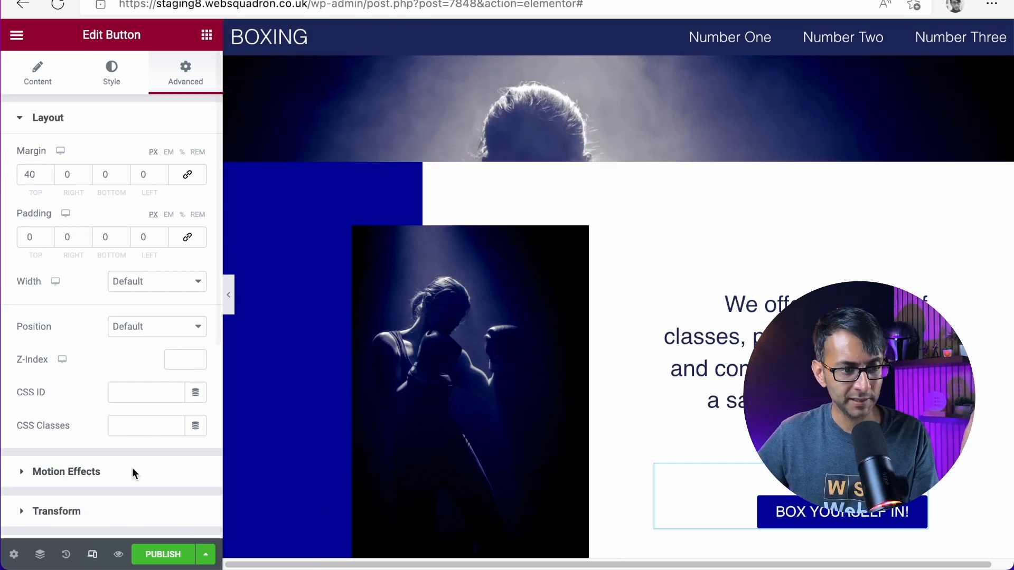
click(93, 555)
click(301, 34)
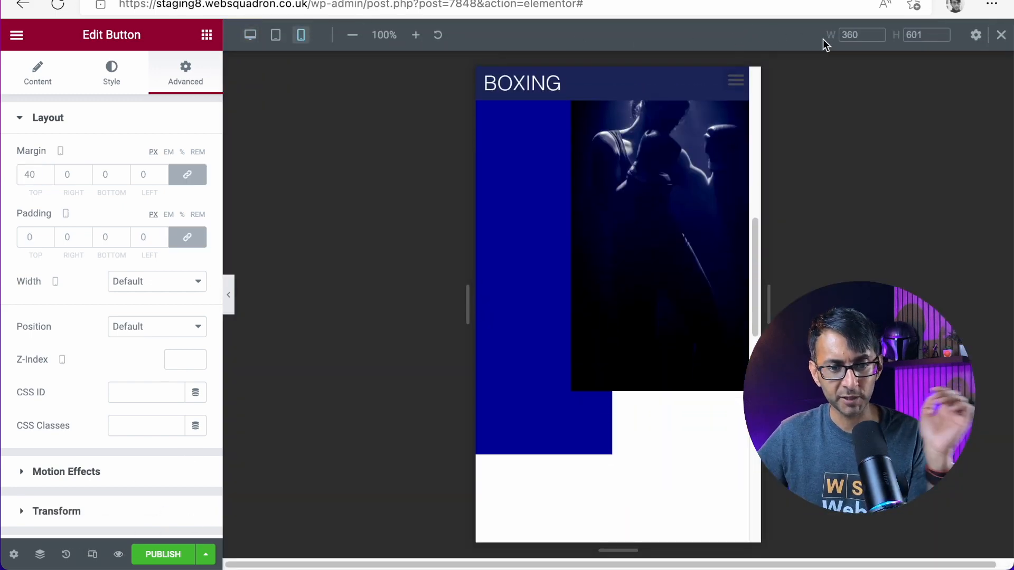
text(378)
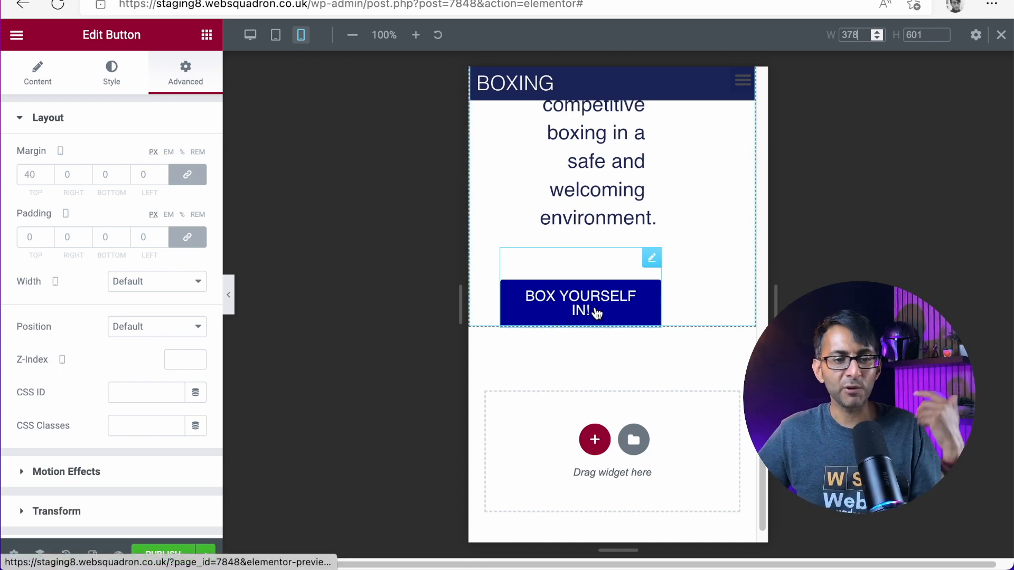
Step: Examine the mobile layout of the hero, the boxer image column and the text and button column
scroll(600, 300, up, 6)
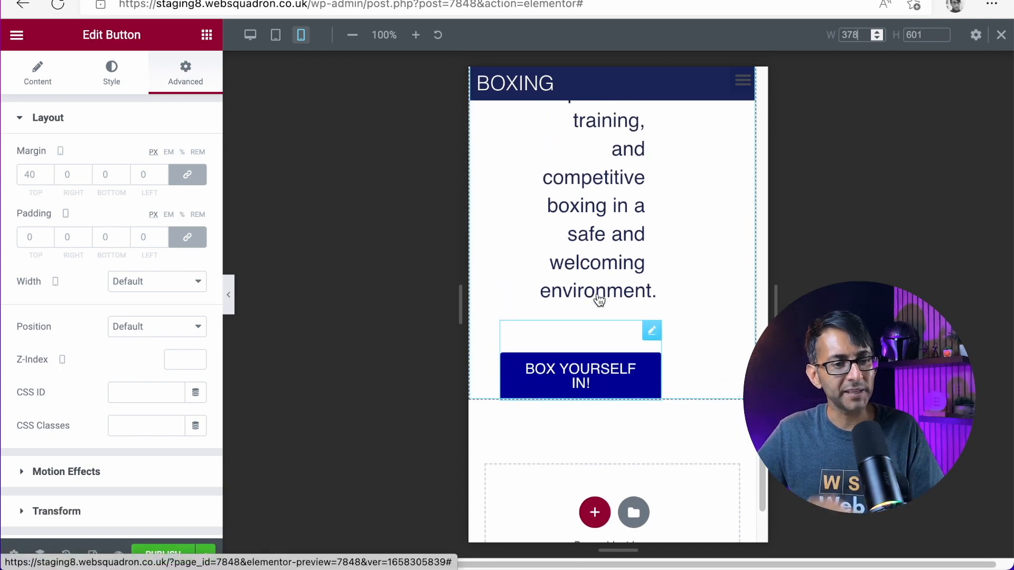
scroll(638, 344, up, 3)
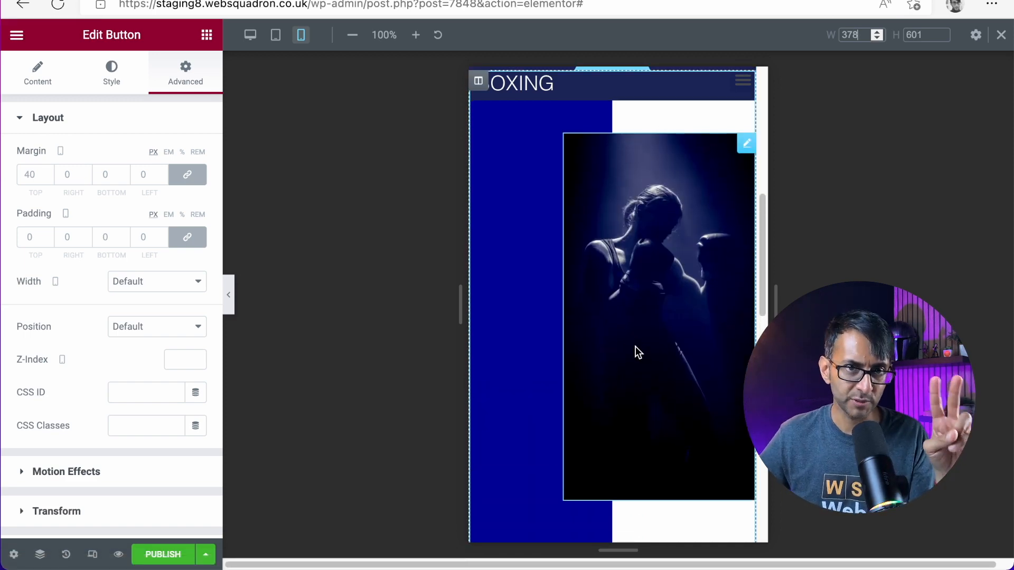
scroll(658, 350, up, 4)
scroll(657, 350, down, 4)
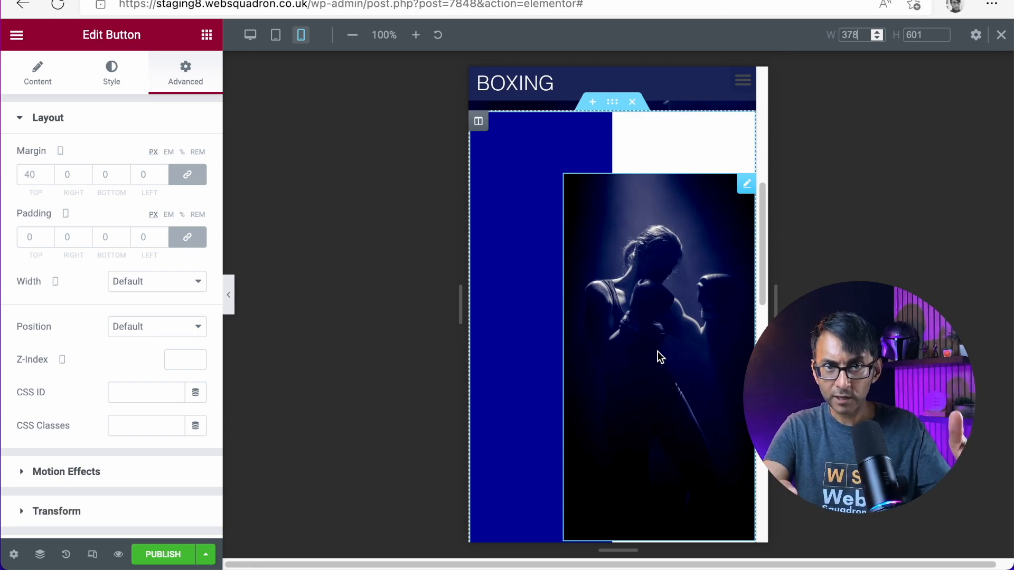
scroll(658, 351, down, 5)
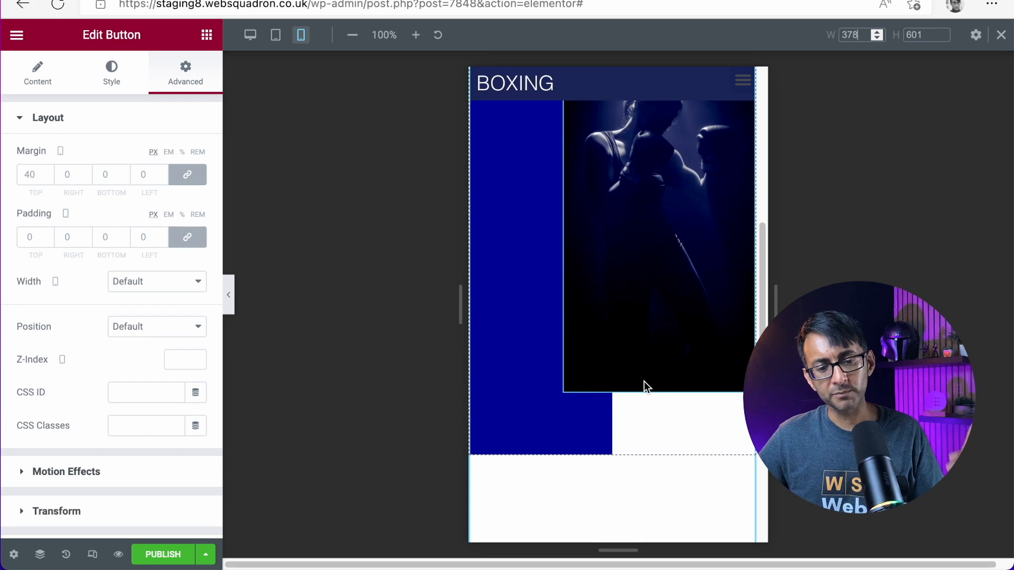
scroll(646, 391, down, 8)
scroll(648, 410, up, 15)
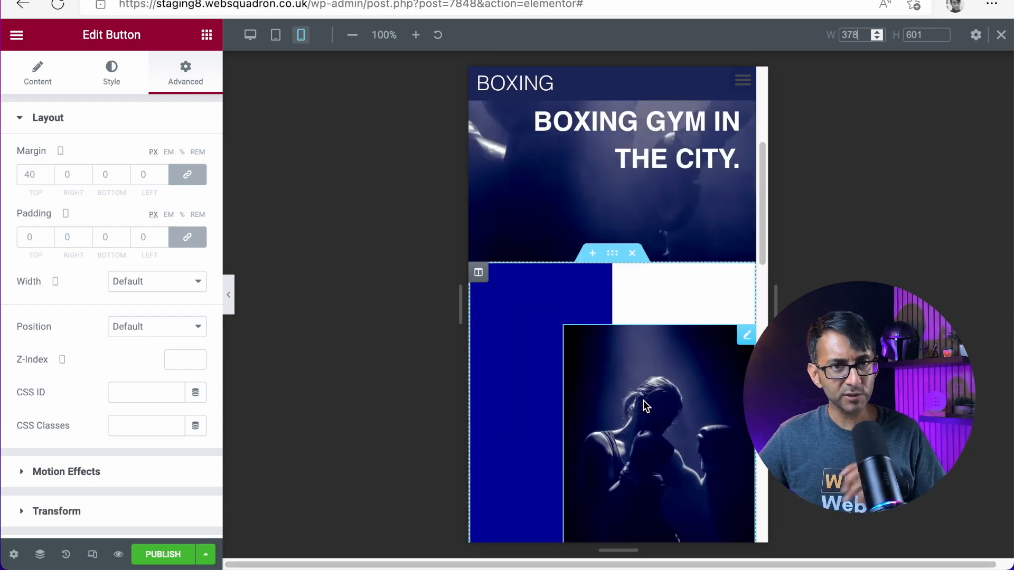
Step: Unlink the boxer image column's mobile padding and set it to 40 px at top and bottom, with 0 on both sides
click(481, 274)
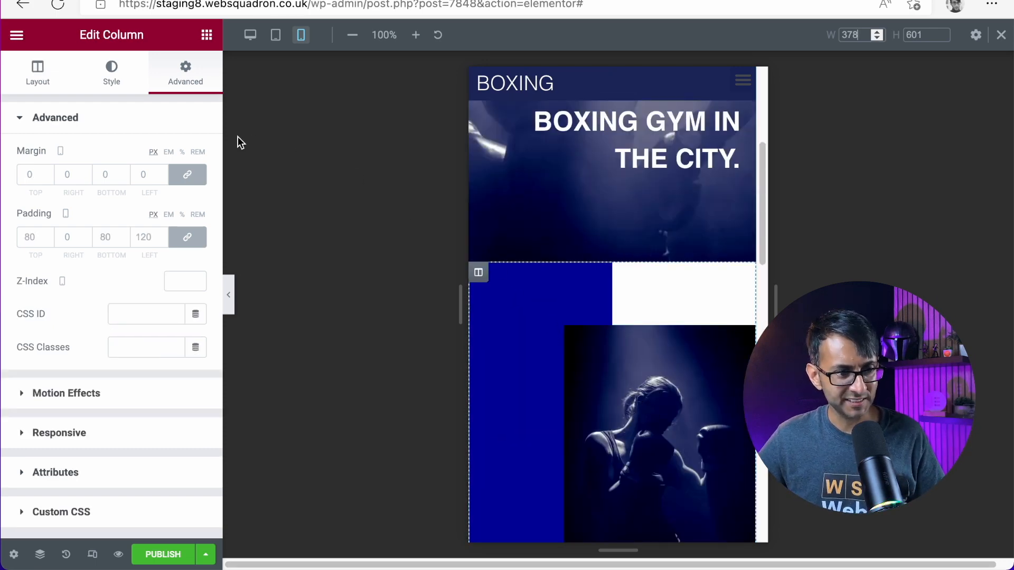
click(186, 242)
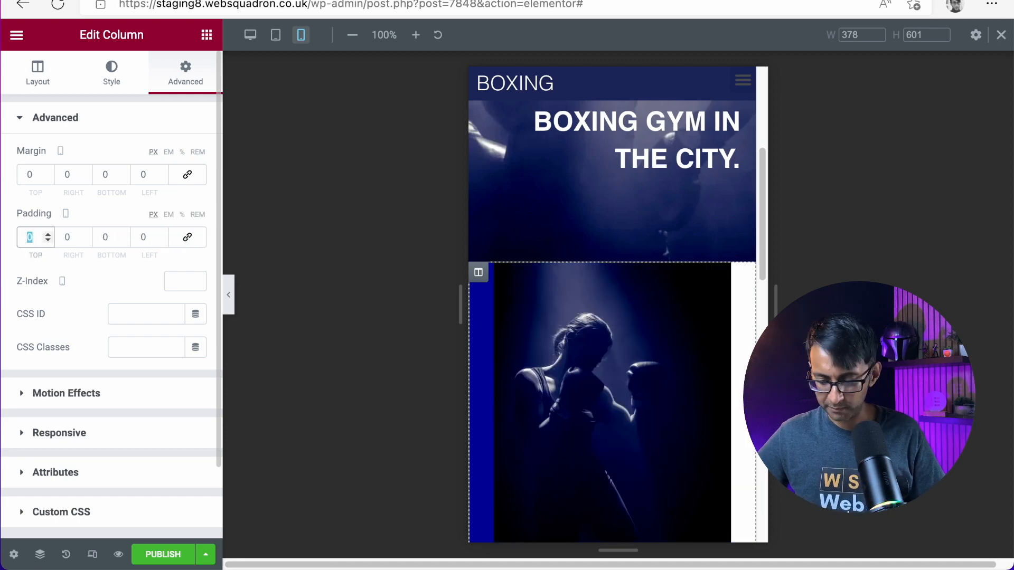
text(40)
key(Tab)
key(Tab)
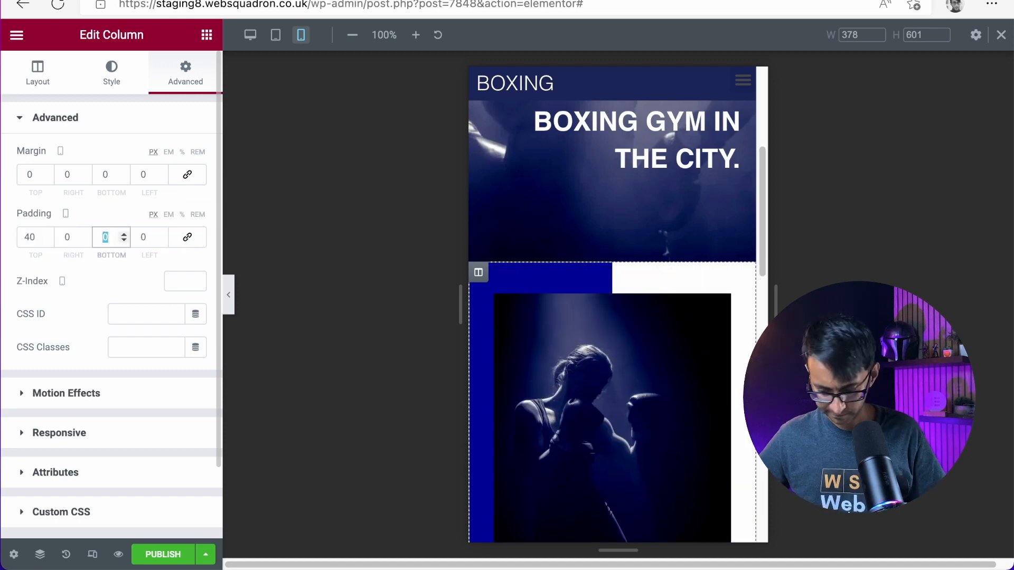
Step: Set the boxer image's mobile width and max width to 200 px each
click(612, 343)
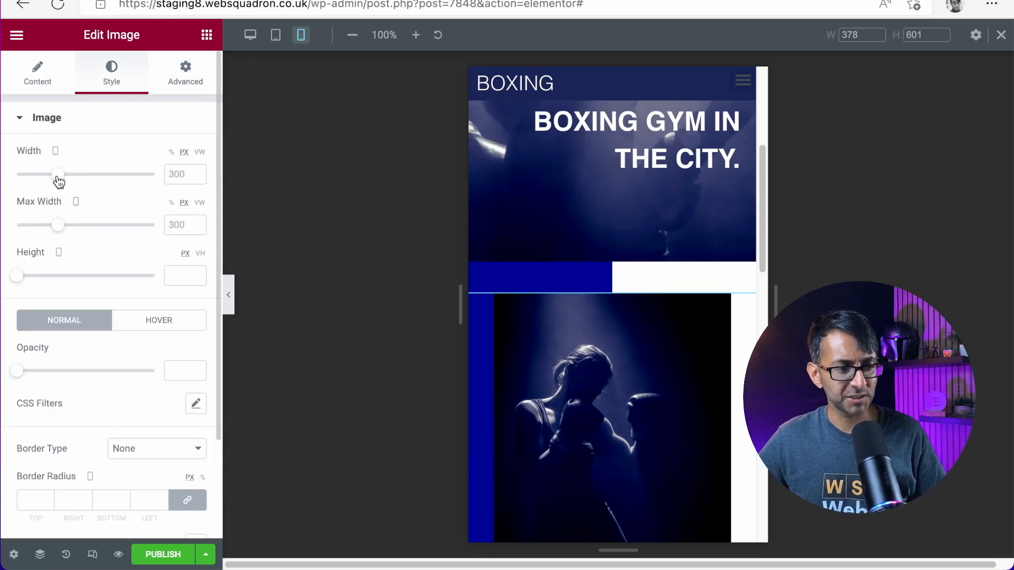
drag(57, 226, 44, 227)
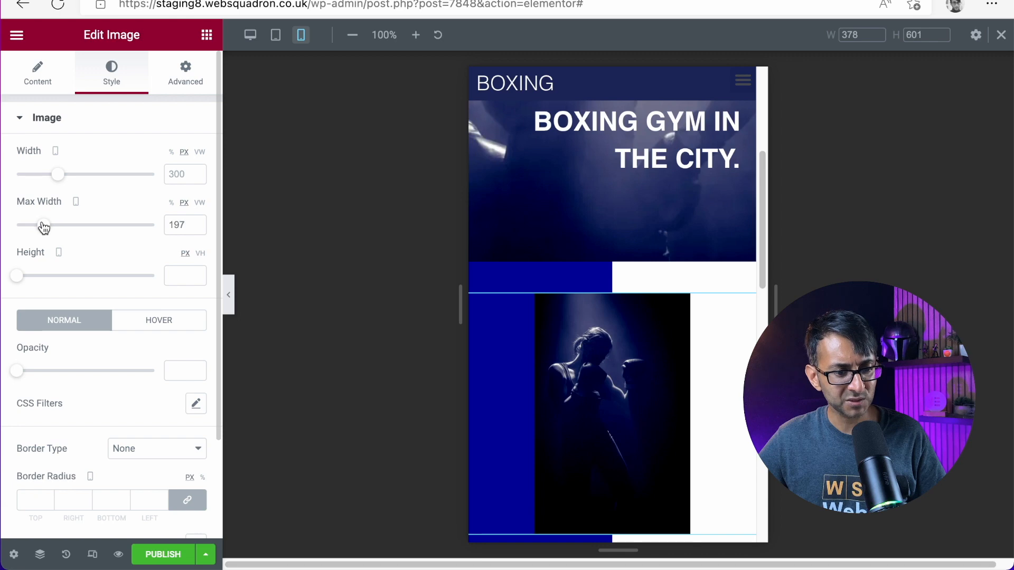
text(200)
click(169, 174)
text(200)
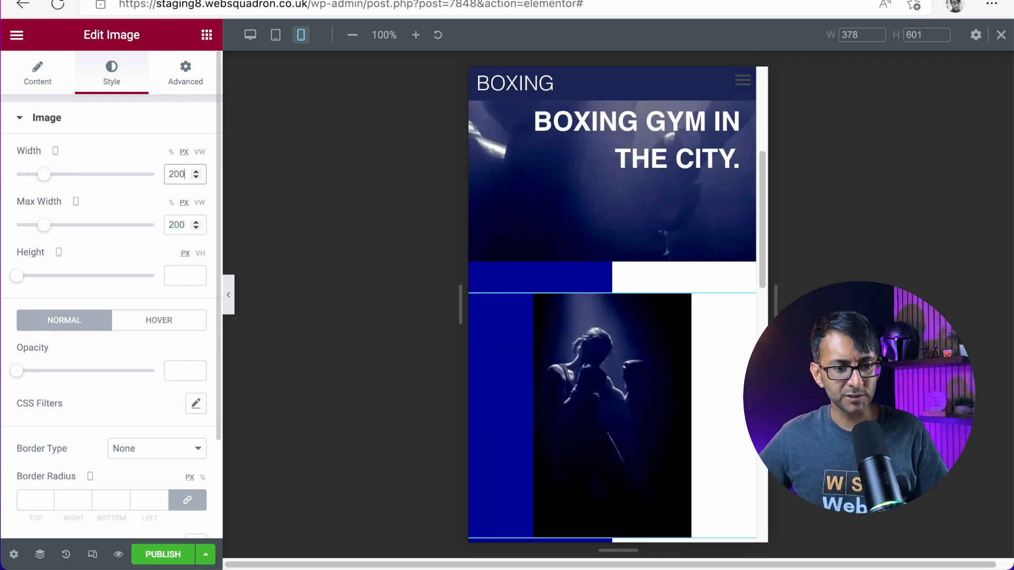
Step: Set the mobile margins of the "We offer a variety of classes" heading to 0 on all sides
scroll(664, 353, down, 1)
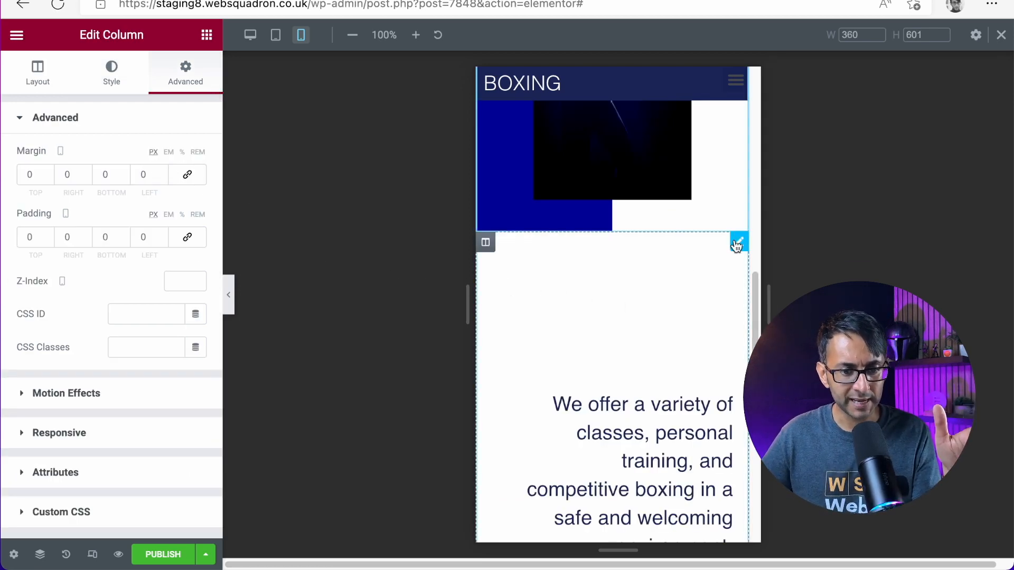
click(739, 241)
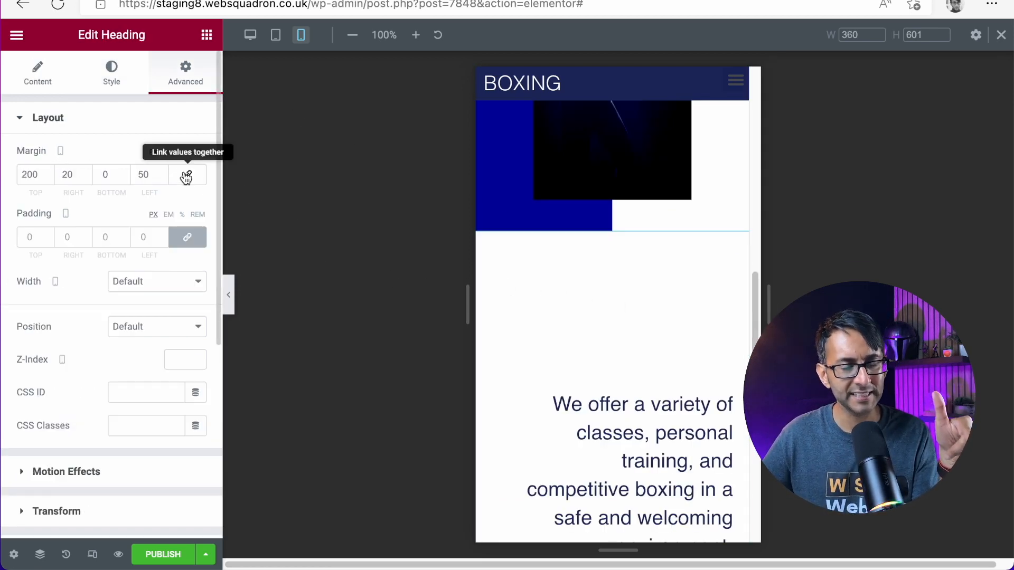
double_click(25, 174)
text(0)
key(Tab)
text(0)
key(Tab)
key(Tab)
text(0)
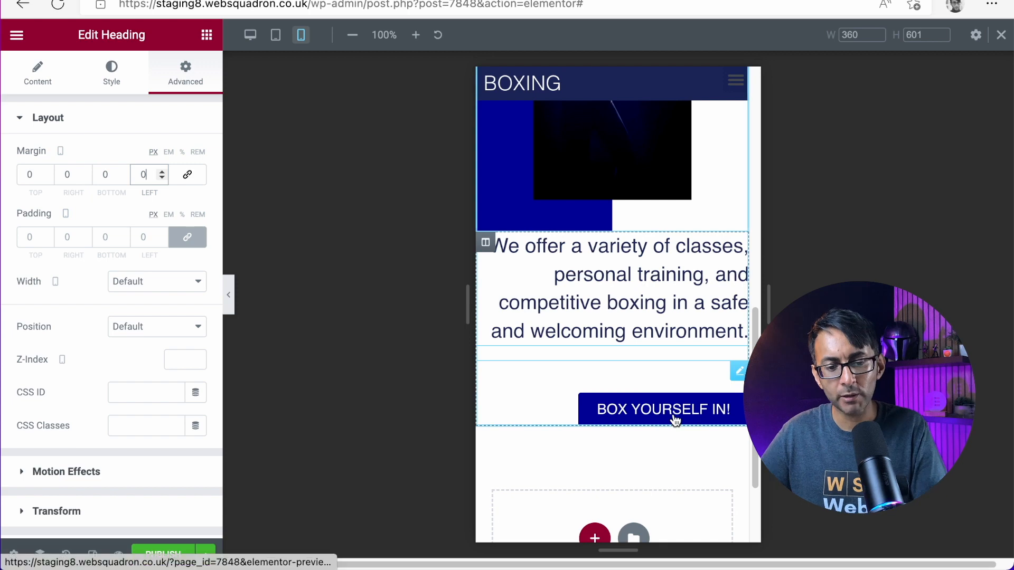
Step: Link the mobile padding of the column holding the text and button and set it to 20 px on all sides
click(485, 242)
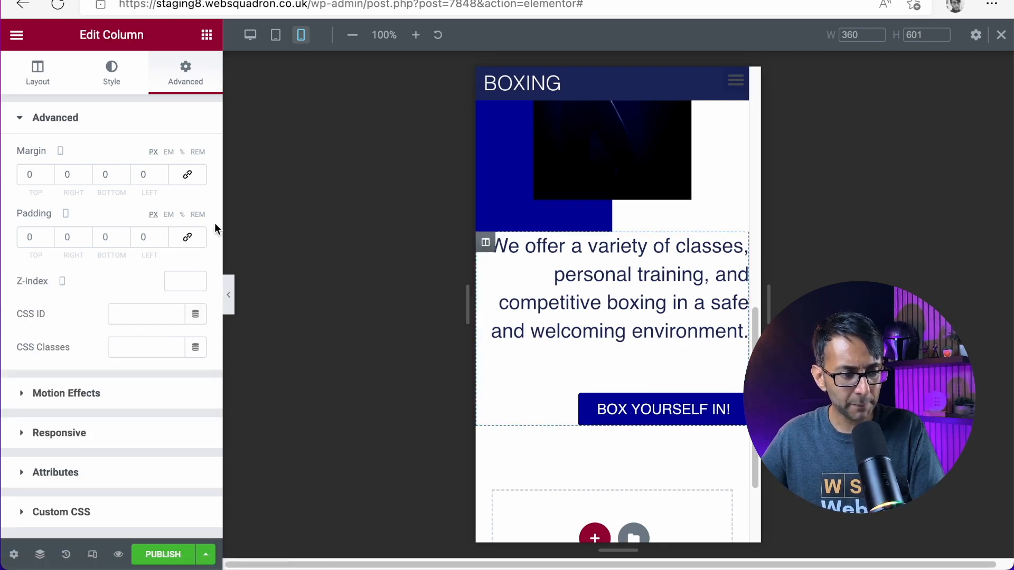
click(185, 240)
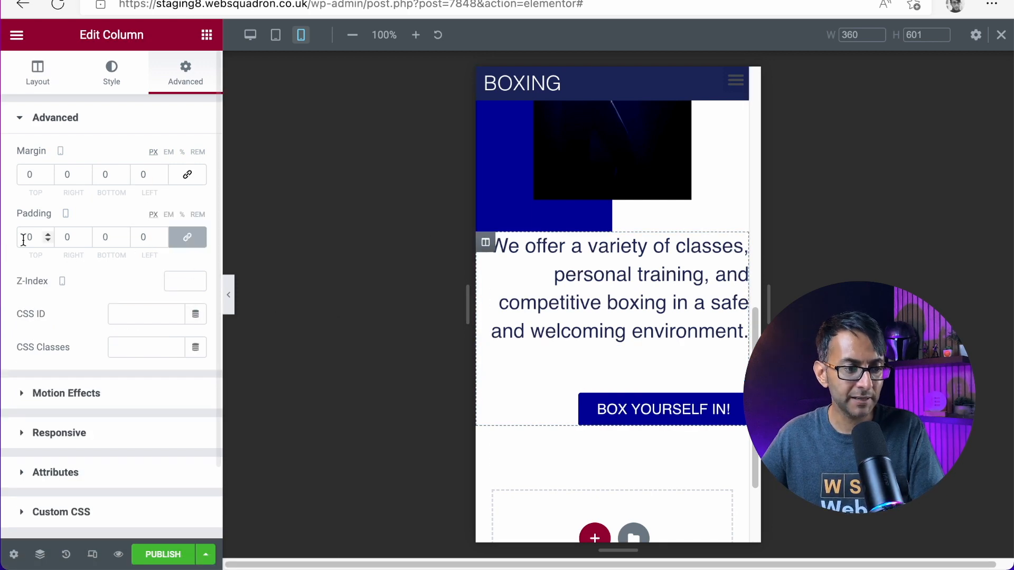
key(Tab)
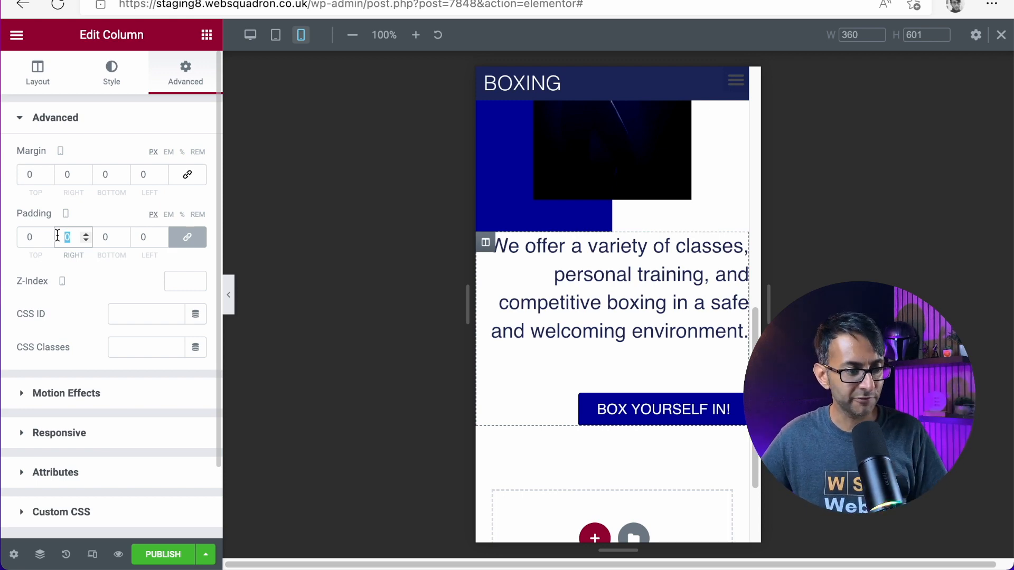
drag(30, 238, 17, 235)
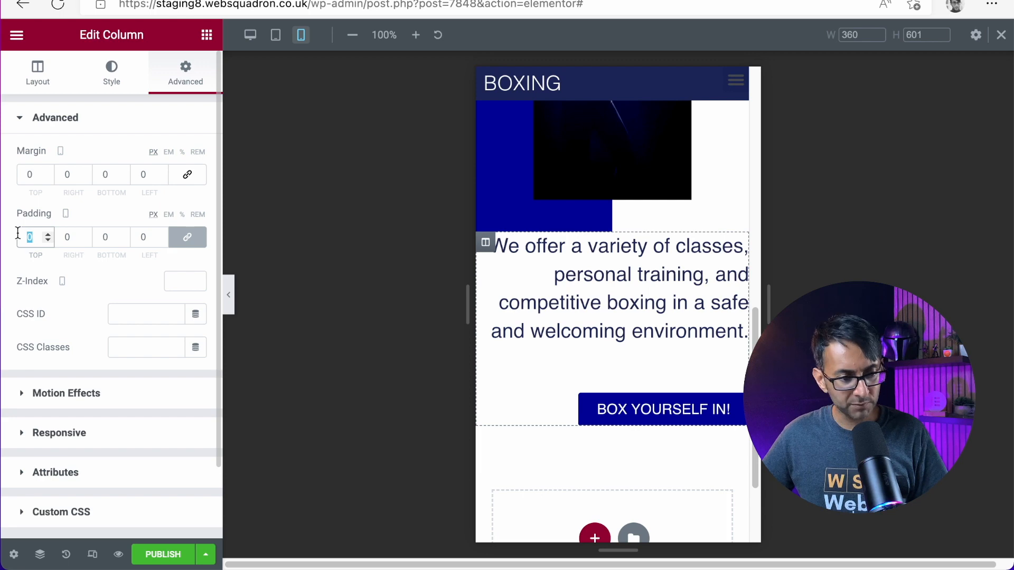
text(20)
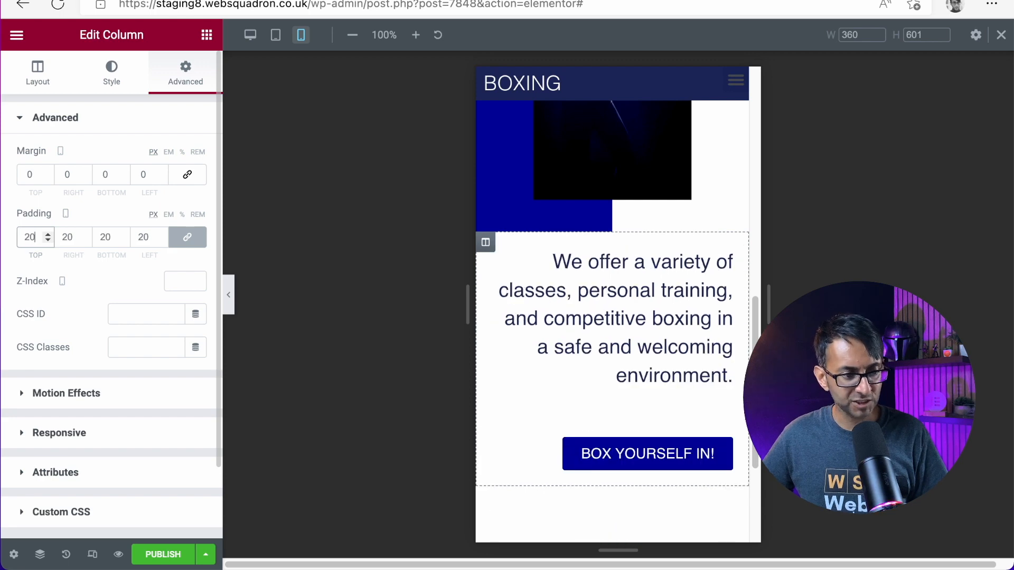
Step: Unlink the text and button column's mobile padding and set top and bottom to 40 px
click(193, 237)
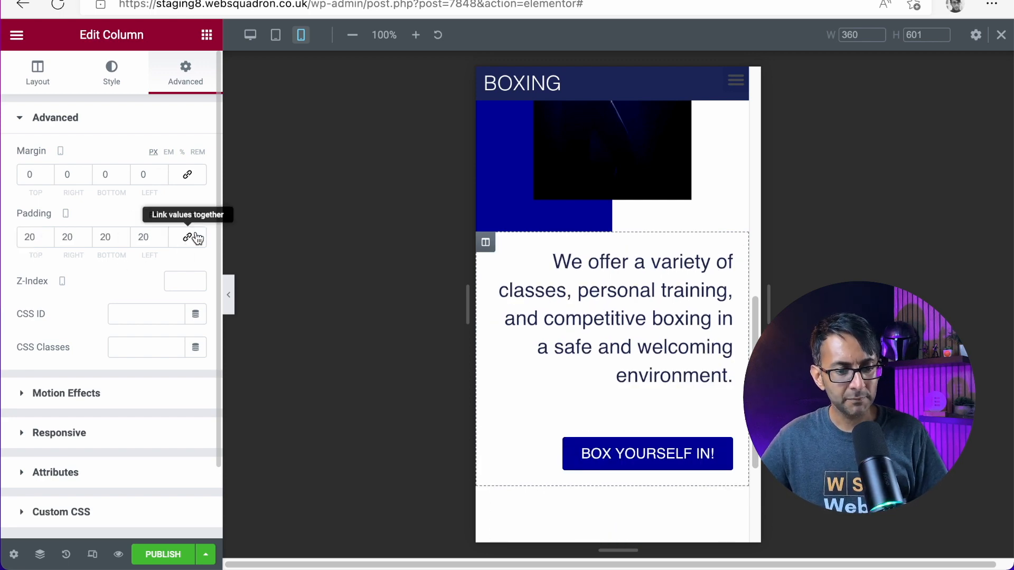
double_click(29, 236)
text(40)
key(Tab)
key(Tab)
text(40)
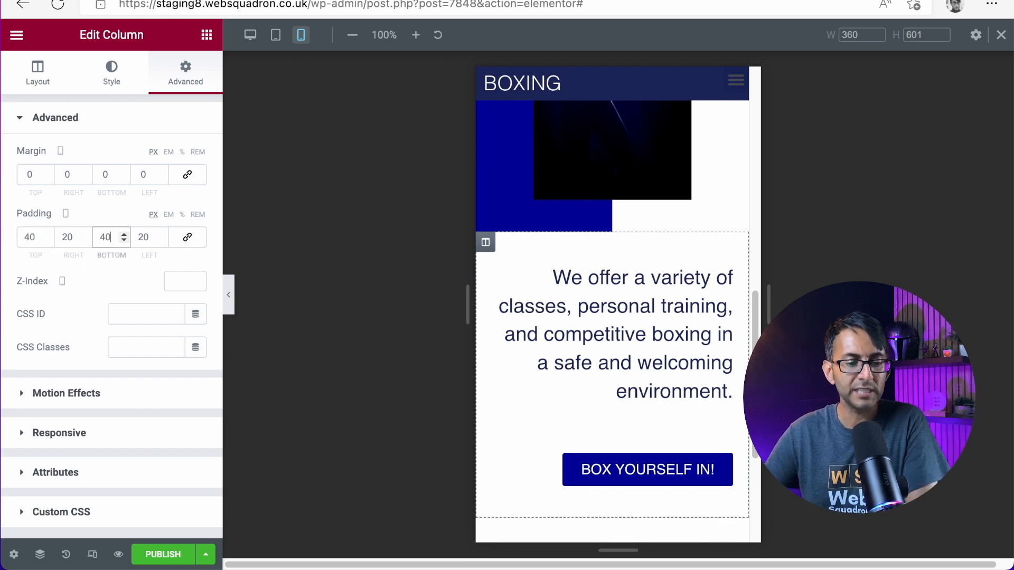
Step: Examine the mobile preview of the hero, the boxer image and the text and button column without the editing panel
click(229, 294)
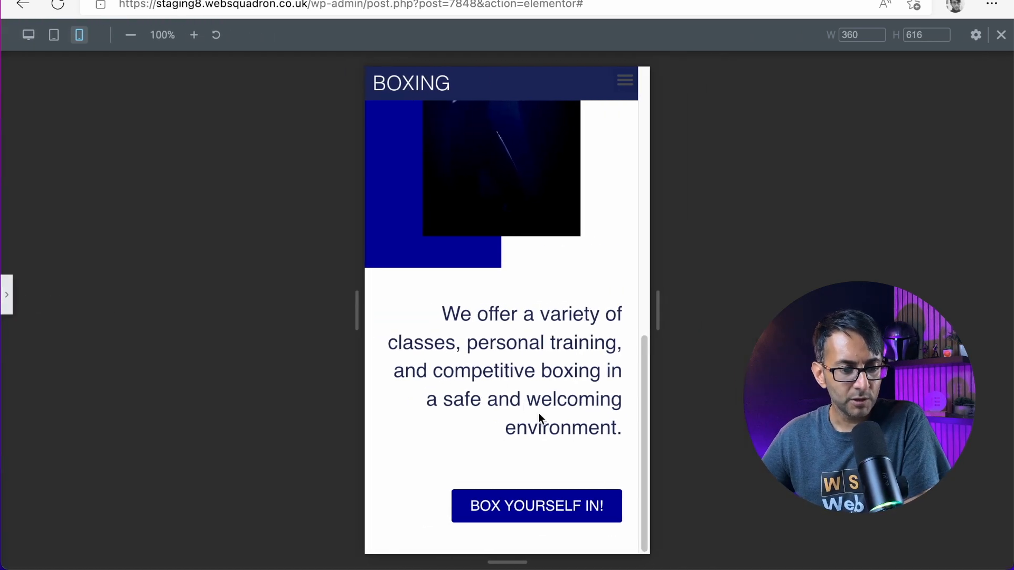
scroll(454, 354, up, 8)
scroll(518, 372, up, 2)
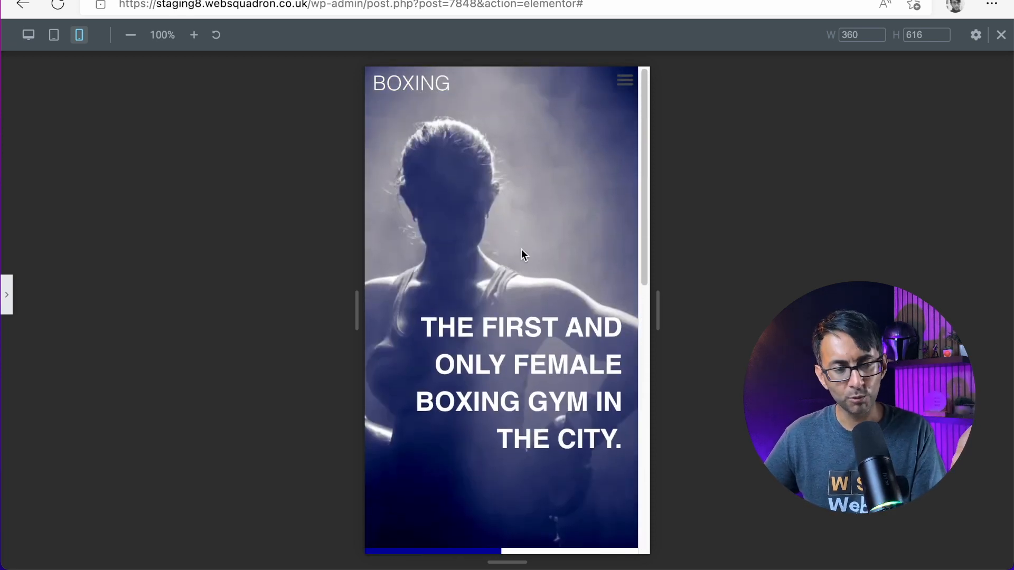
scroll(522, 247, down, 10)
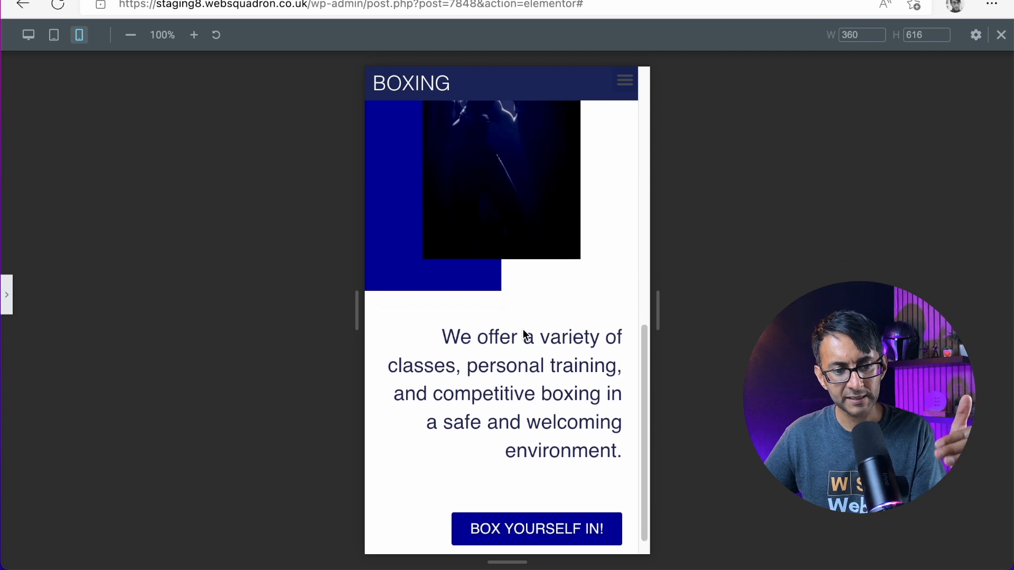
scroll(523, 329, up, 3)
scroll(526, 333, up, 3)
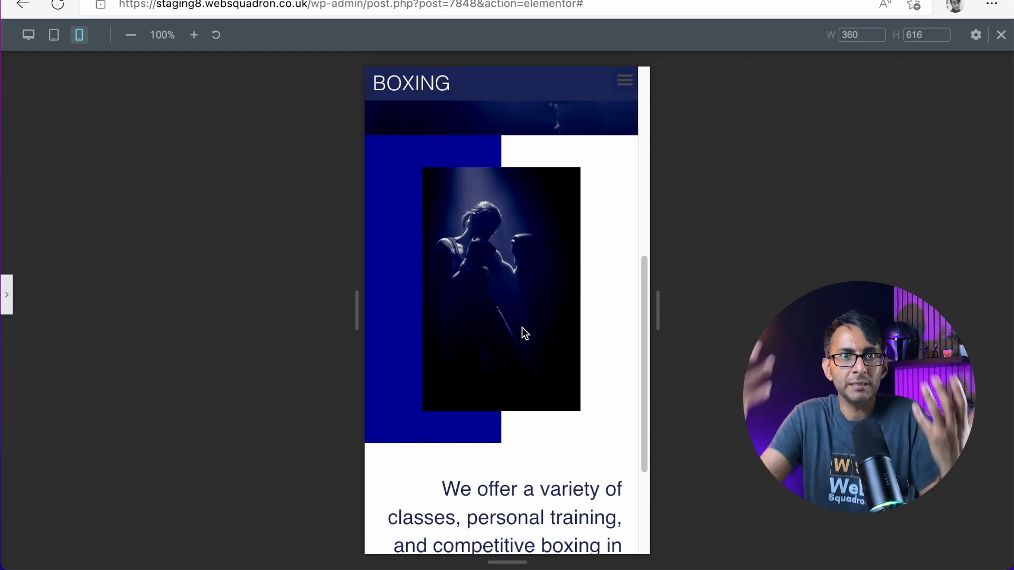
scroll(608, 307, down, 5)
scroll(575, 346, down, 2)
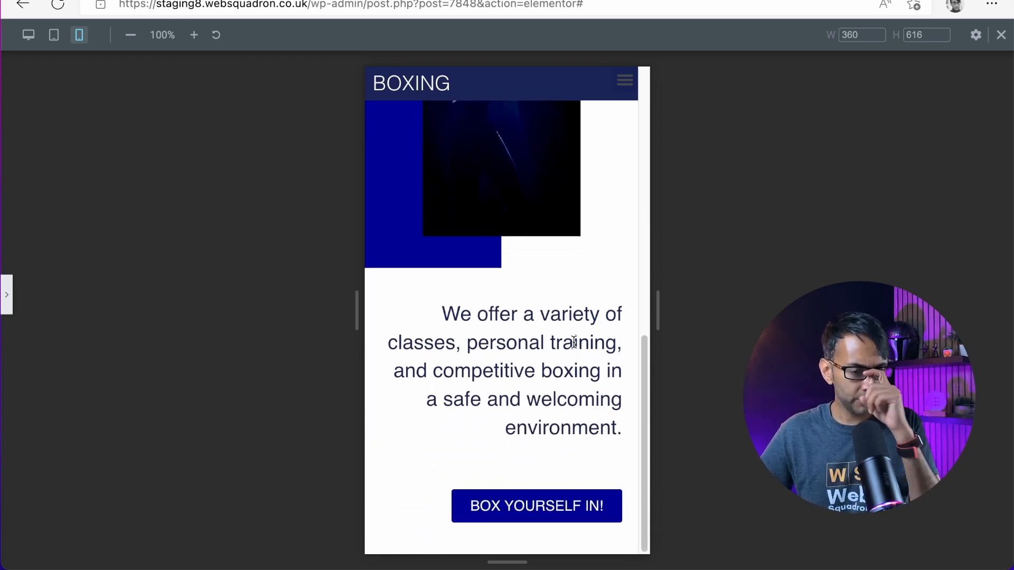
Step: Set the mobile font size of the "We offer a variety of classes" heading to 1.4 rem
click(7, 294)
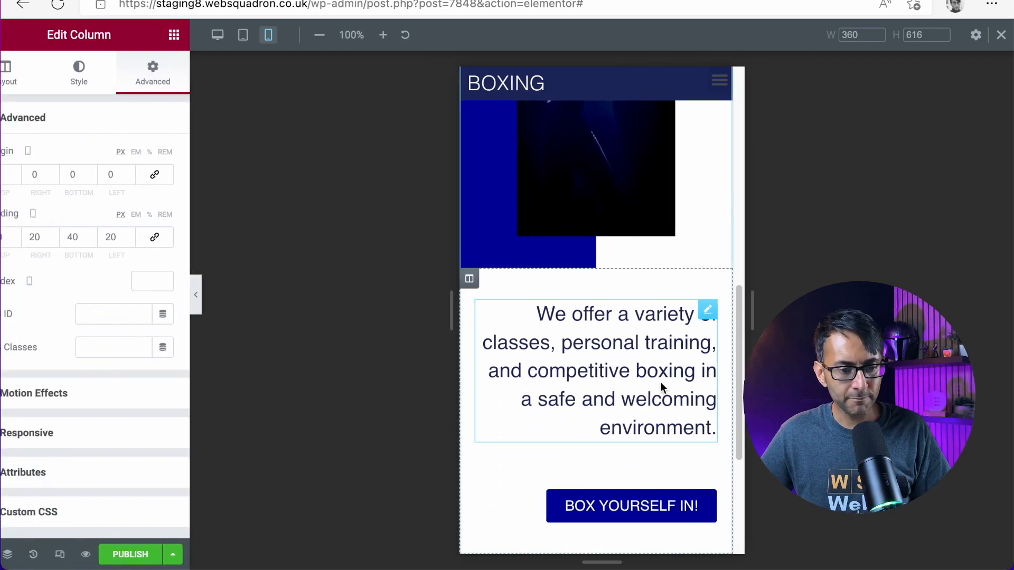
click(720, 308)
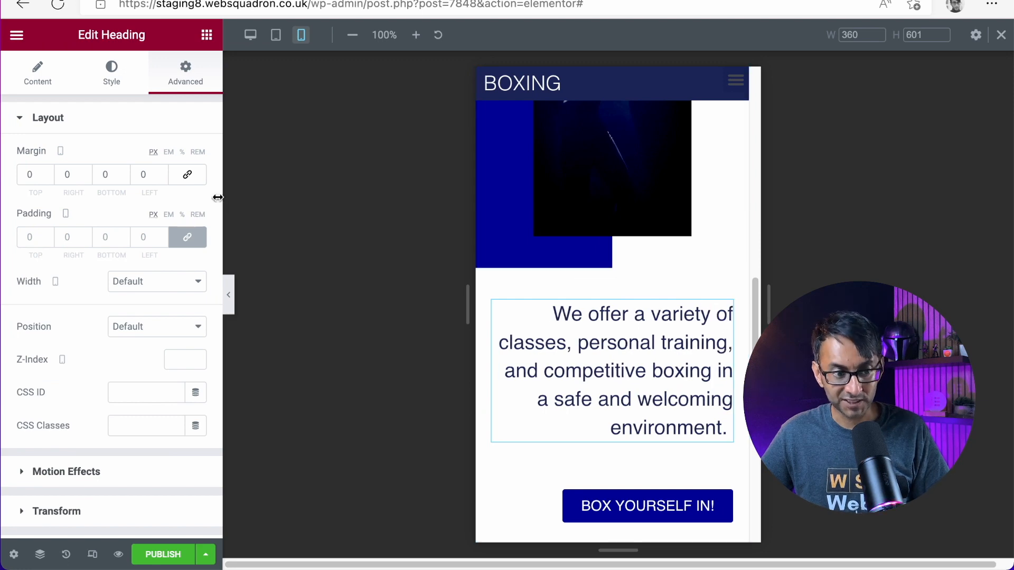
click(112, 78)
click(196, 191)
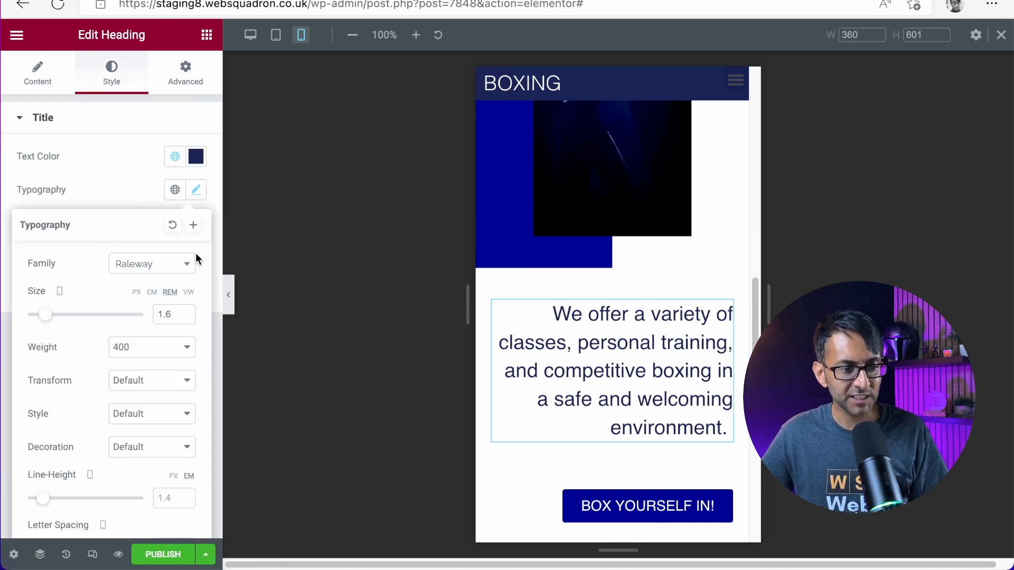
click(184, 318)
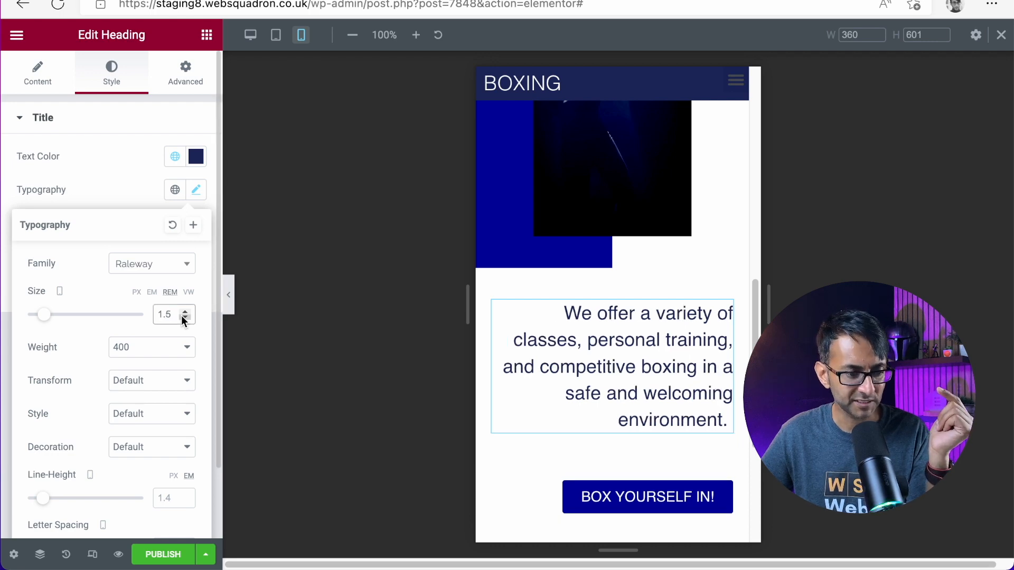
click(183, 318)
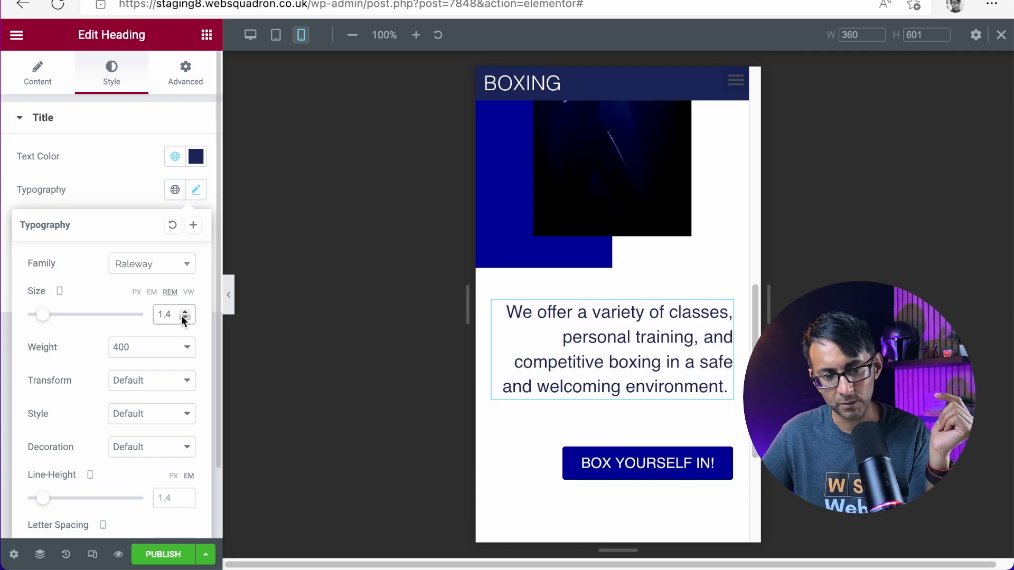
click(185, 311)
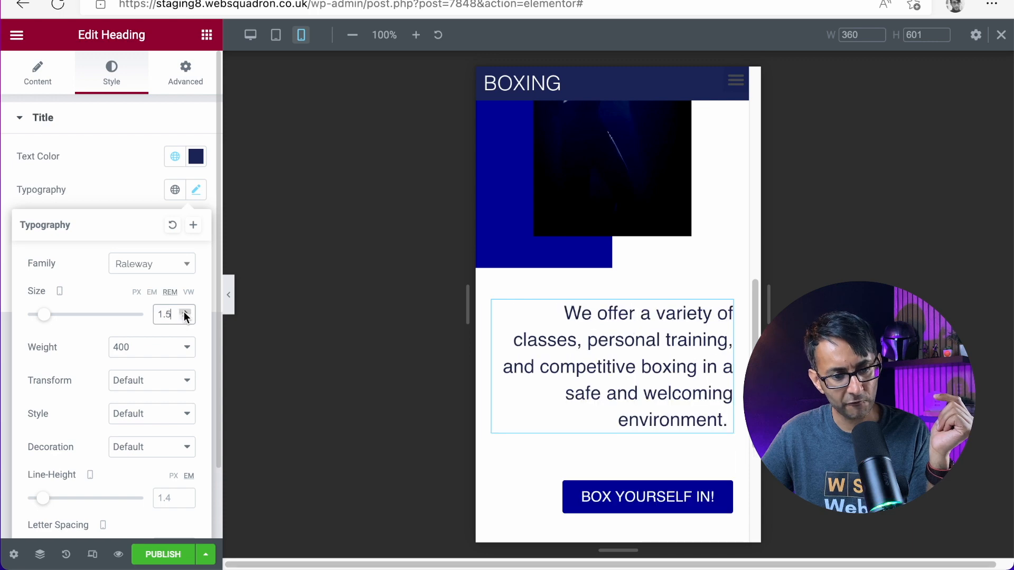
click(185, 318)
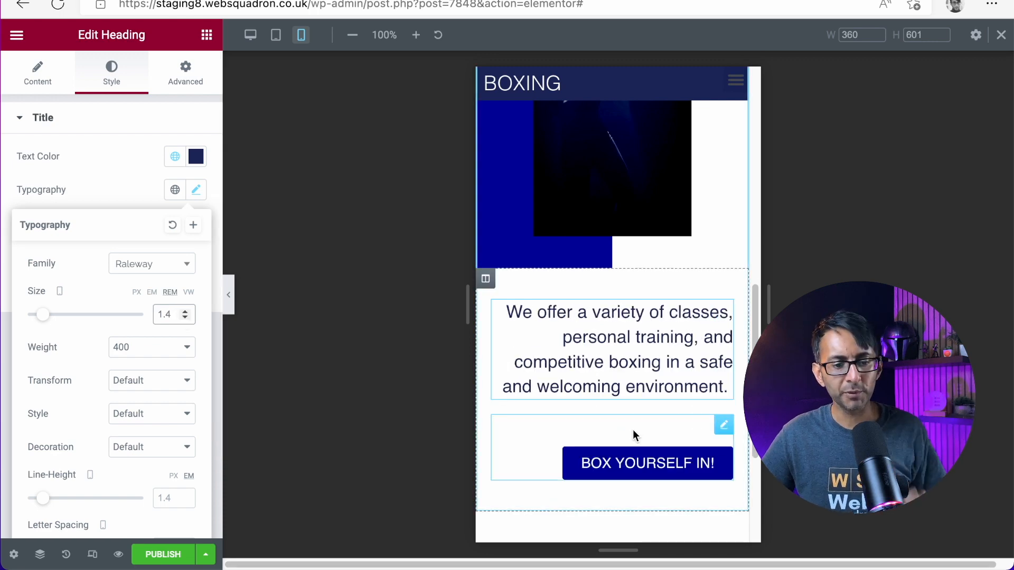
Step: Set the text and button column's mobile padding to 60 px at top and bottom and review the mobile page
click(485, 279)
double_click(38, 237)
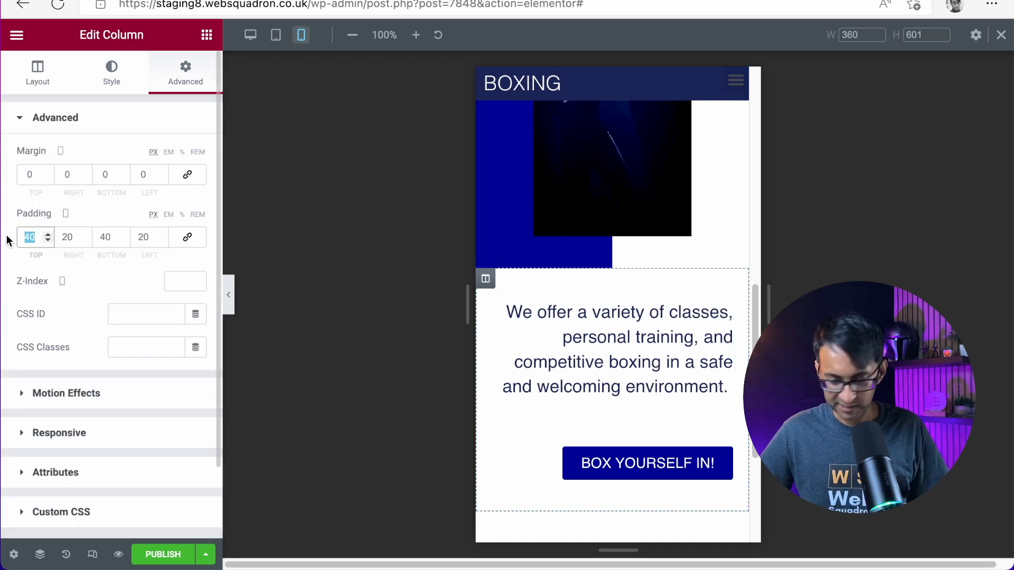
text(60)
double_click(106, 236)
text(60)
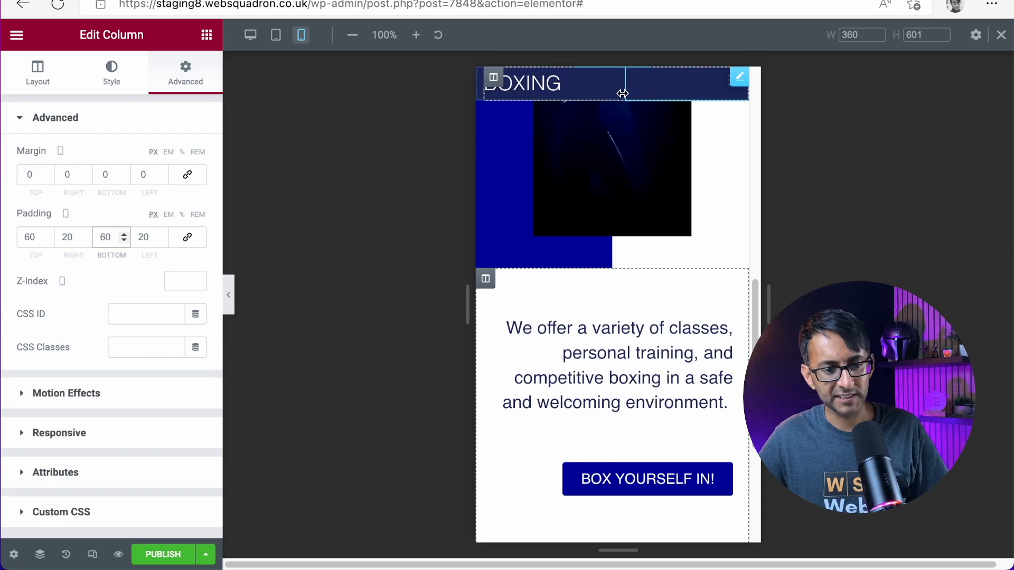
click(228, 299)
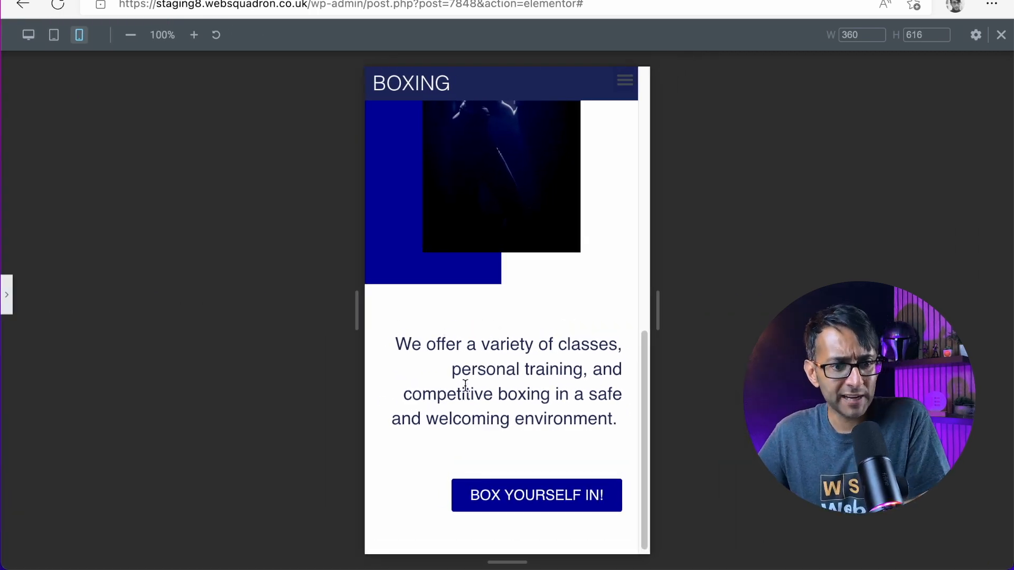
scroll(463, 385, up, 4)
scroll(495, 409, up, 10)
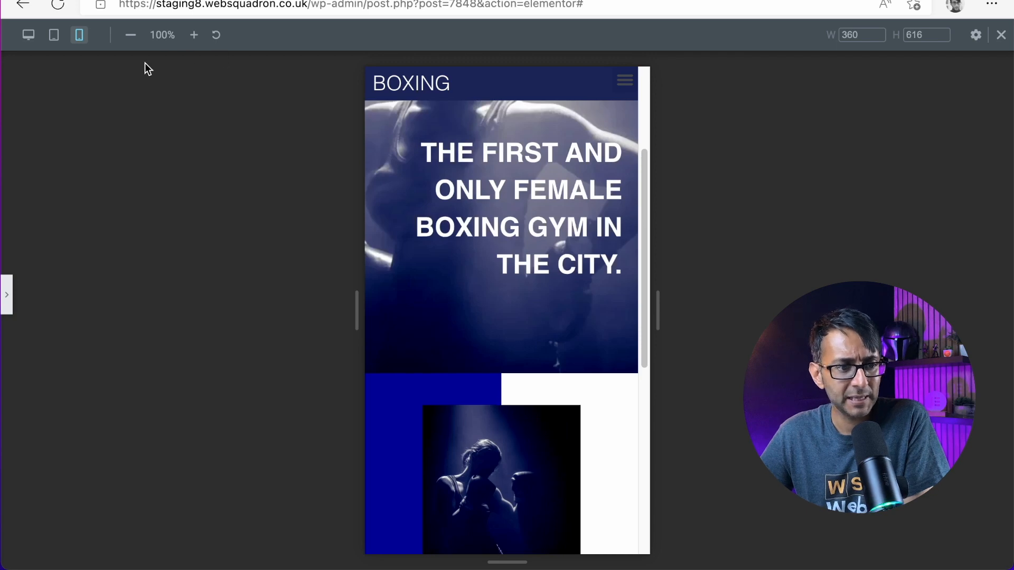
Step: Switch to the desktop layout and add a new section with three equal columns below the boxer image section
click(28, 35)
scroll(527, 334, down, 5)
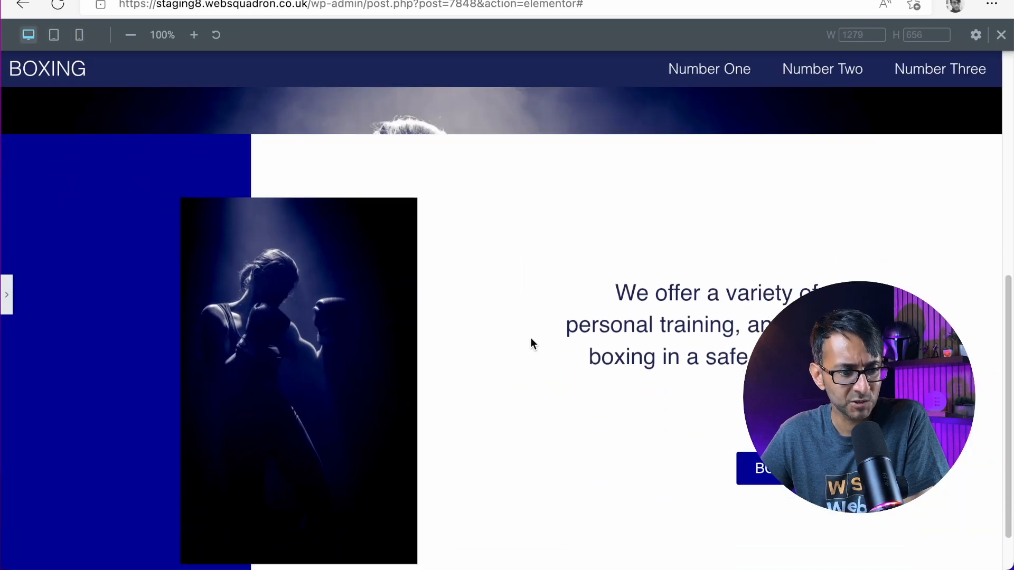
scroll(530, 338, down, 2)
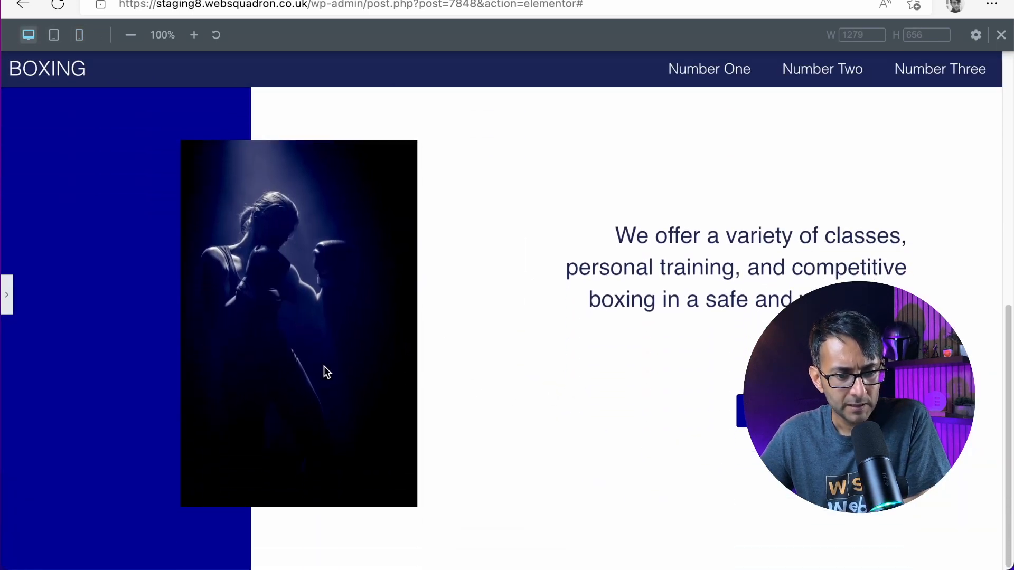
click(9, 303)
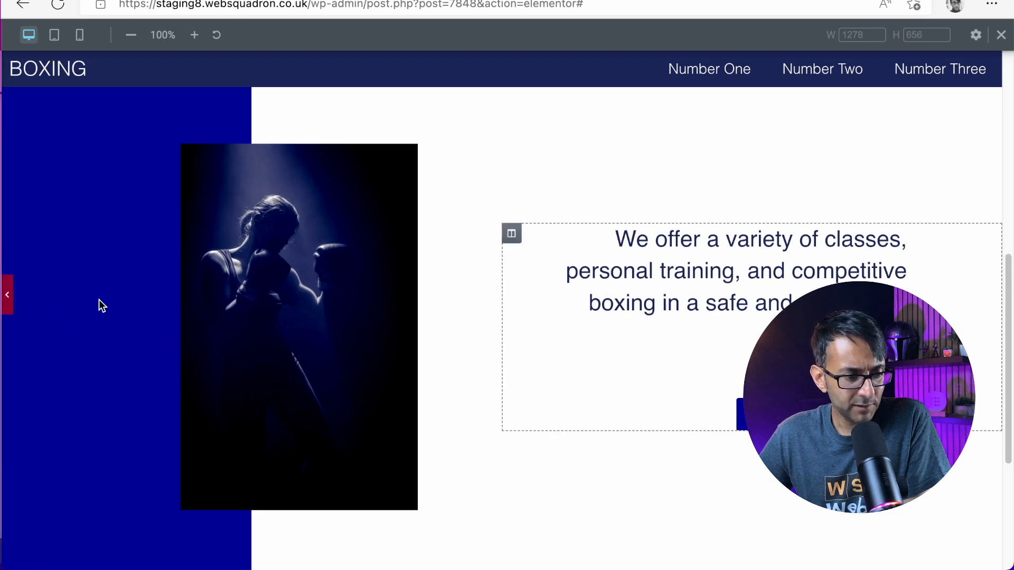
scroll(626, 507, down, 2)
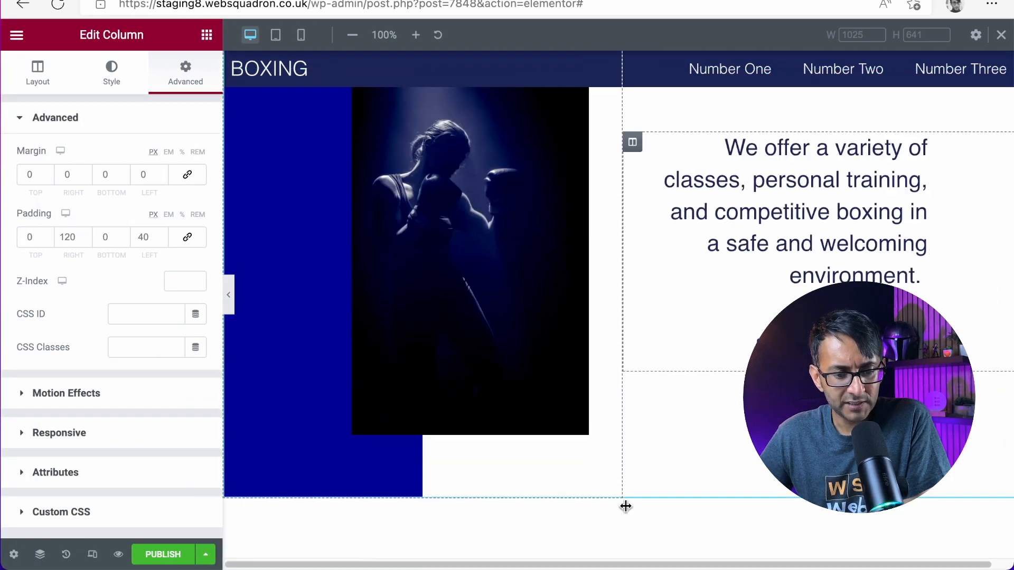
scroll(625, 507, down, 6)
click(604, 421)
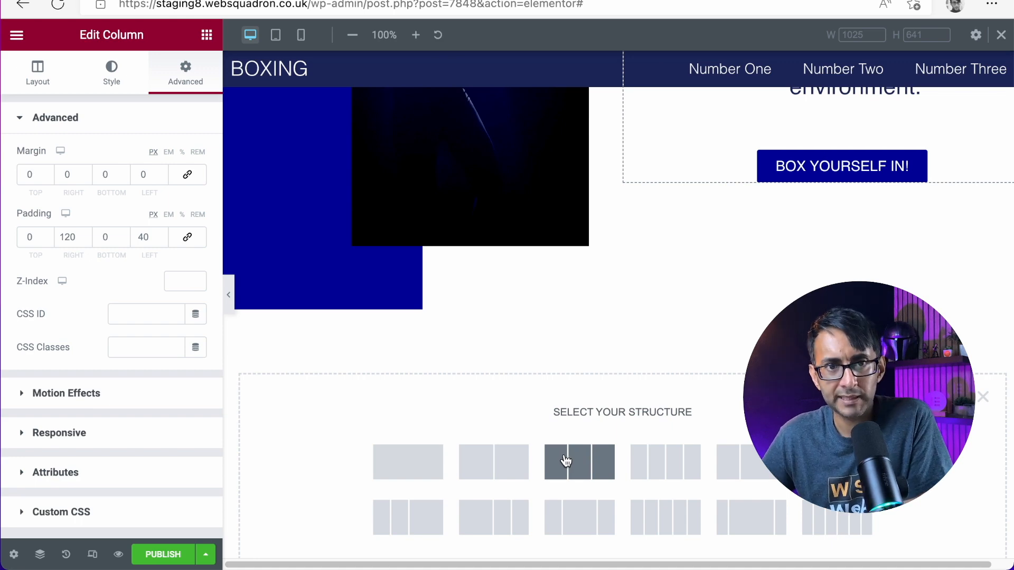
click(565, 462)
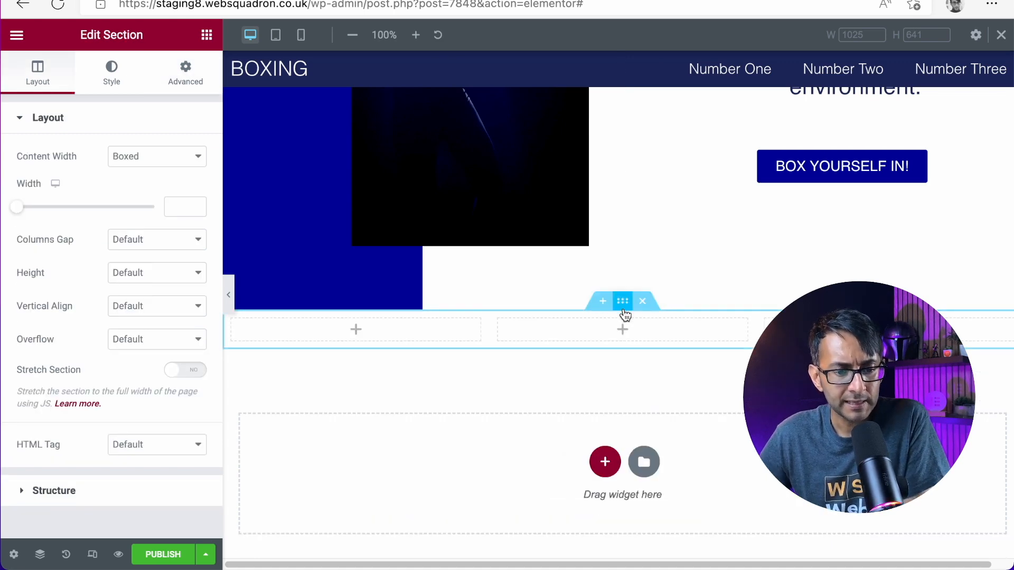
click(159, 155)
click(152, 172)
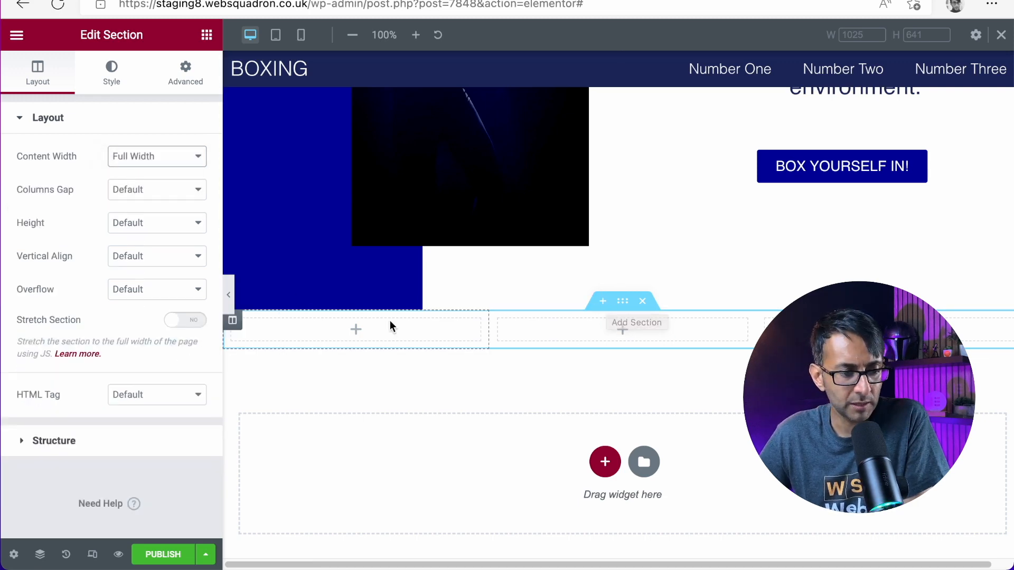
click(154, 162)
click(158, 140)
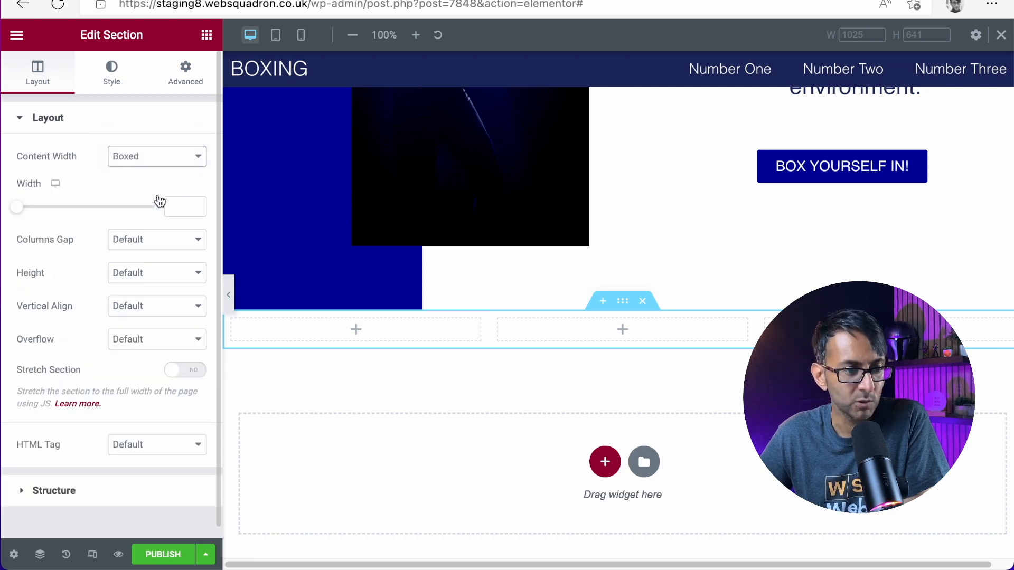
Step: Set the new three-column section's boxed width to 1100 and apply the global color New Item #12 (#ADADBC) as its classic background
click(176, 204)
text(1100)
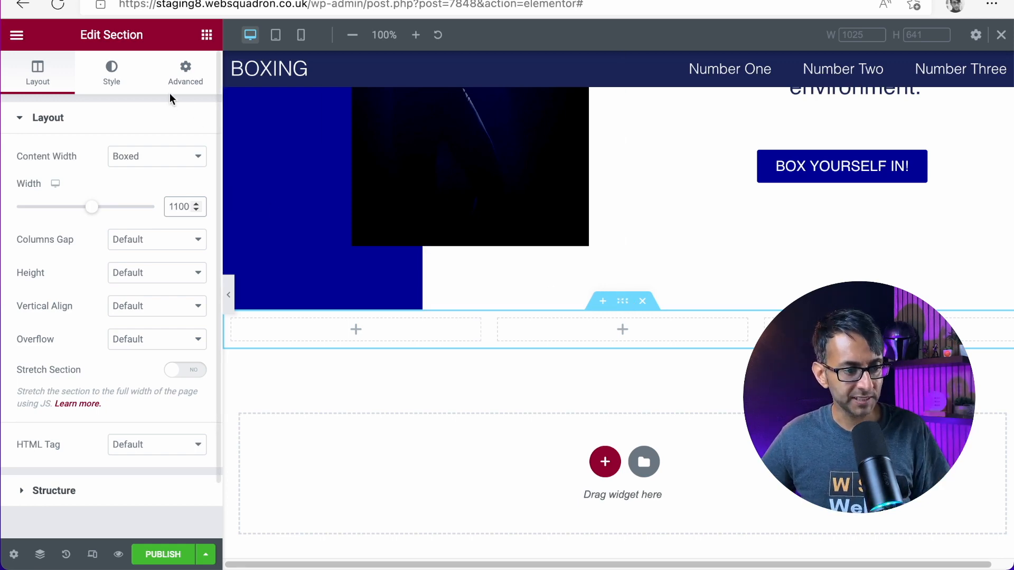
click(112, 72)
click(128, 191)
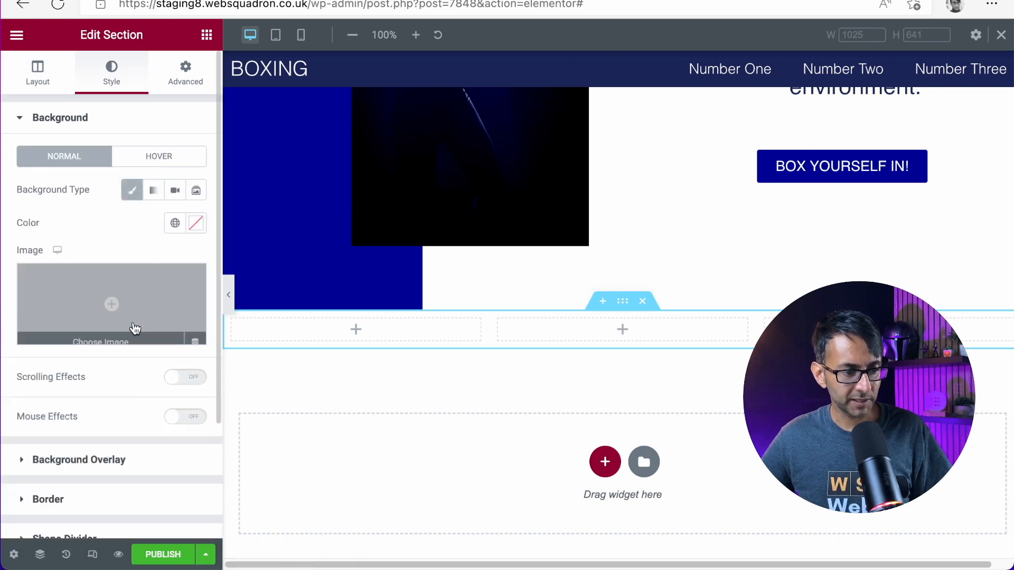
scroll(159, 264, down, 1)
click(175, 217)
scroll(97, 358, down, 3)
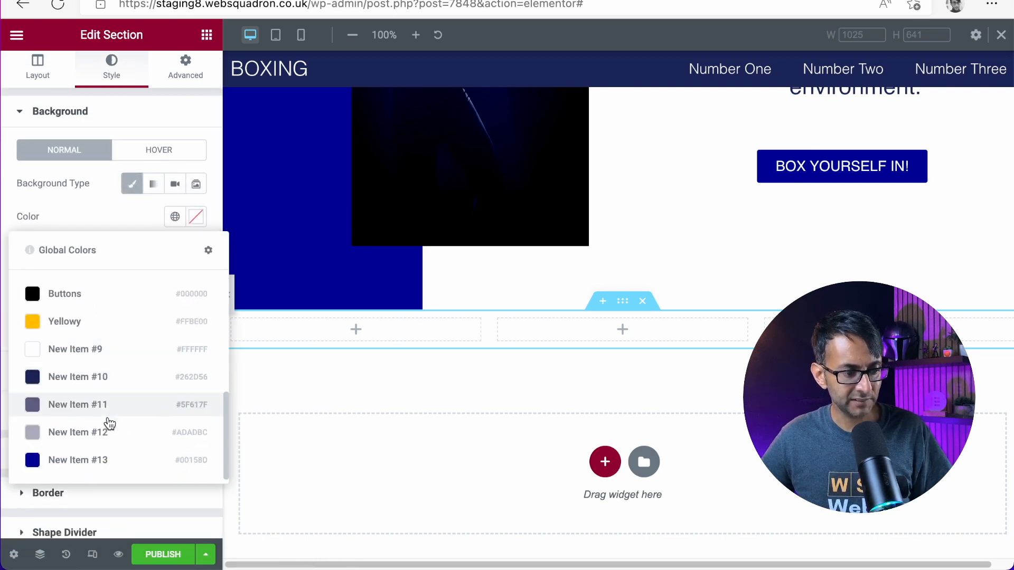
click(104, 431)
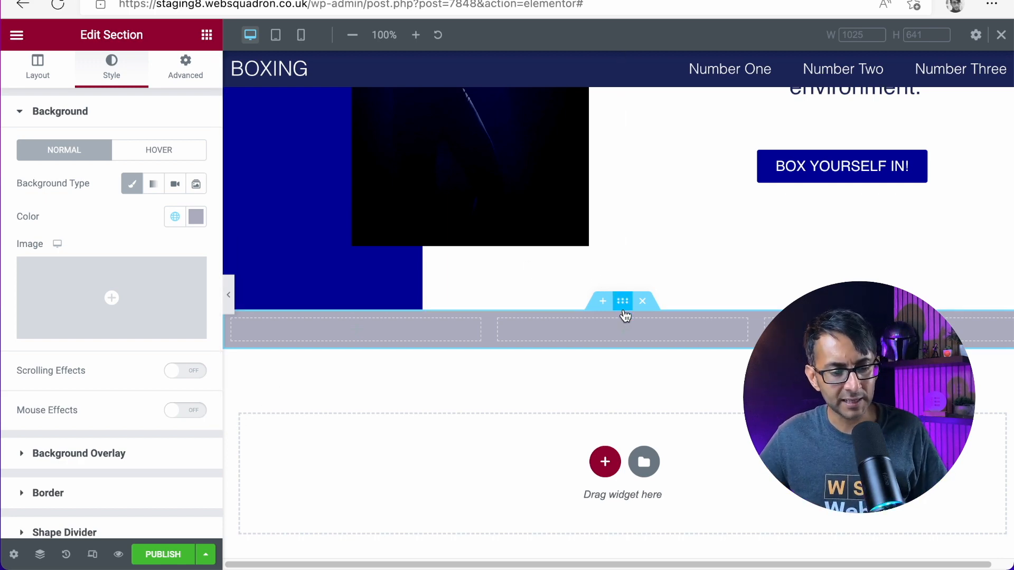
Step: Set the three-column section's columns gap to No Gap and its height to Min Height with a minimum of 0 px
scroll(615, 321, up, 9)
scroll(613, 325, down, 9)
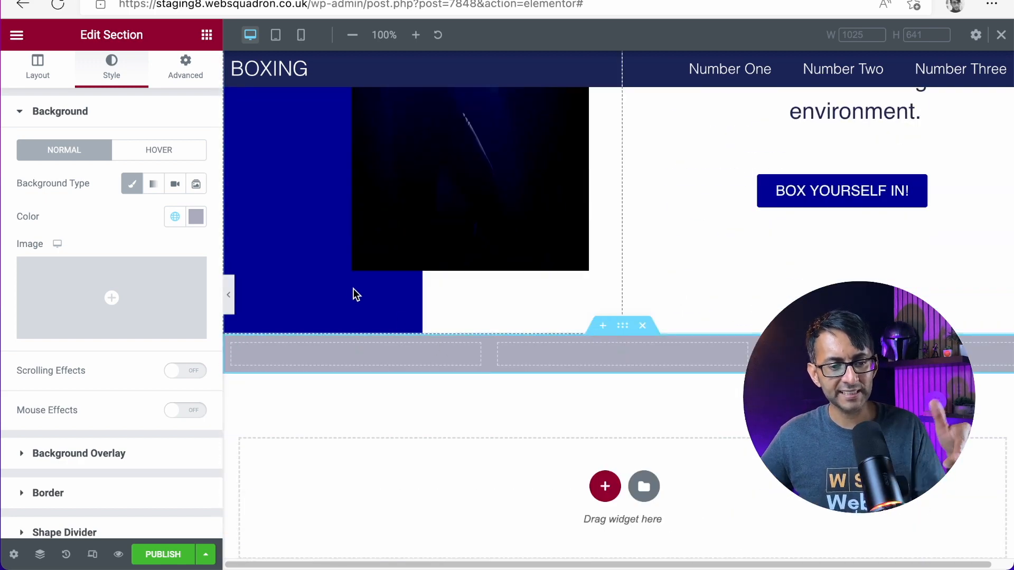
scroll(308, 274, up, 2)
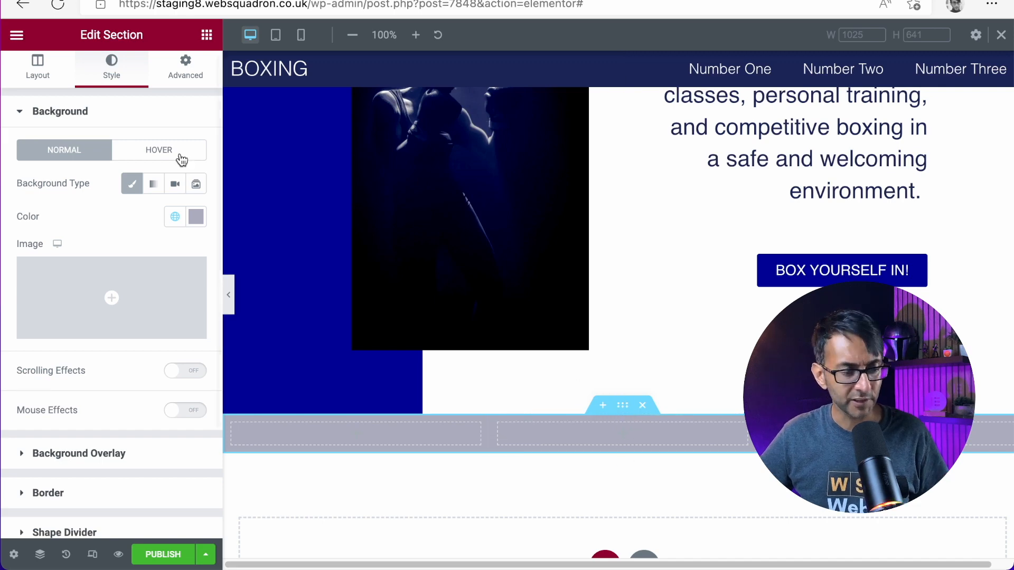
click(32, 80)
click(135, 240)
click(141, 256)
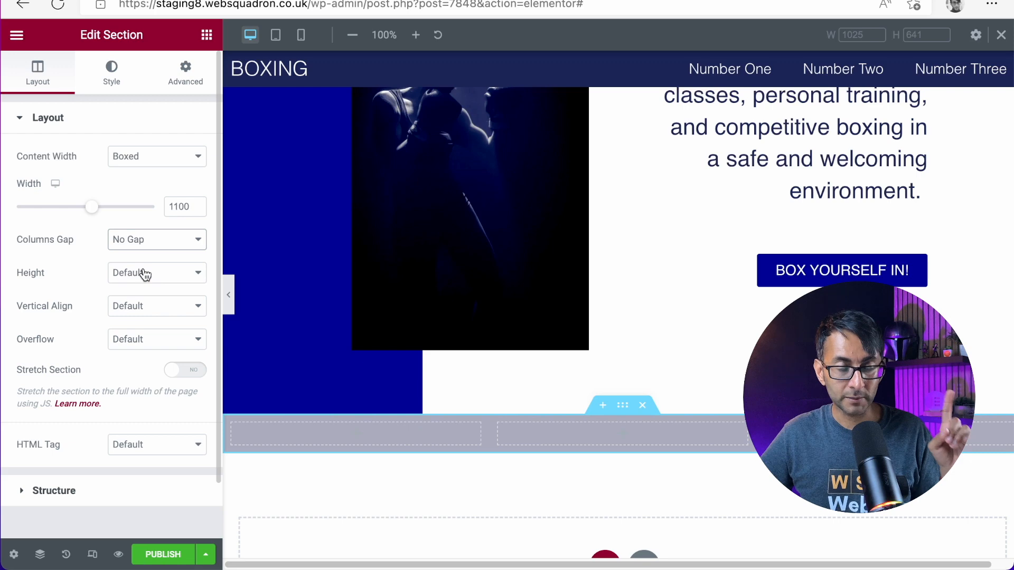
click(145, 275)
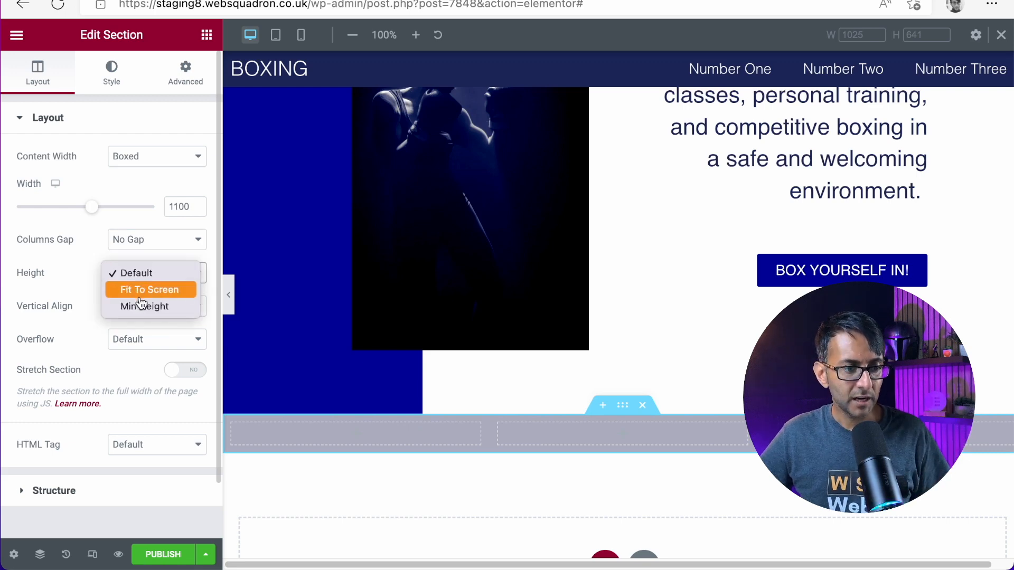
click(125, 308)
drag(56, 329, 5, 327)
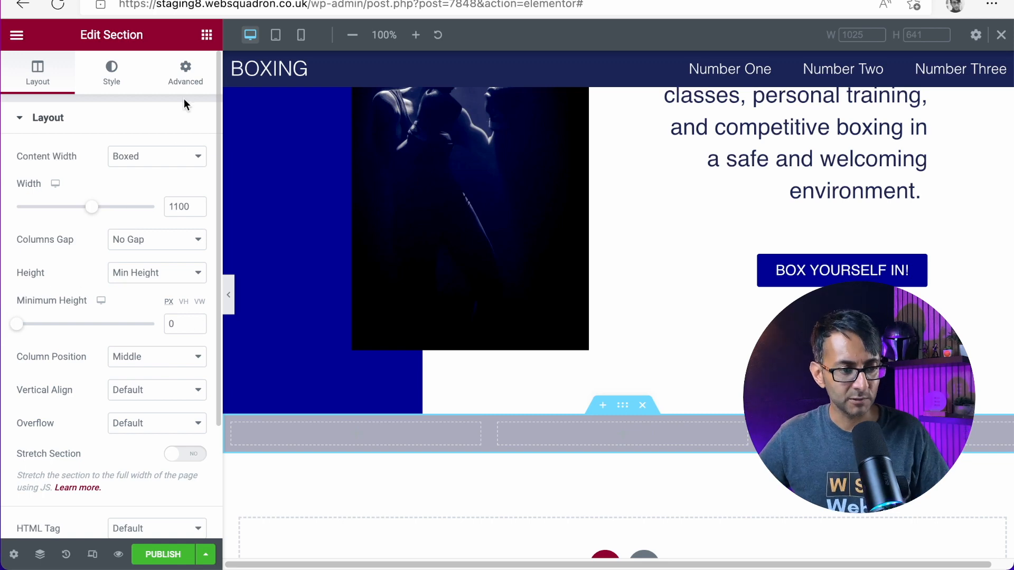
Step: Unlink the three-column section's margin and padding values and set its padding to 80 px at the top and bottom
click(188, 72)
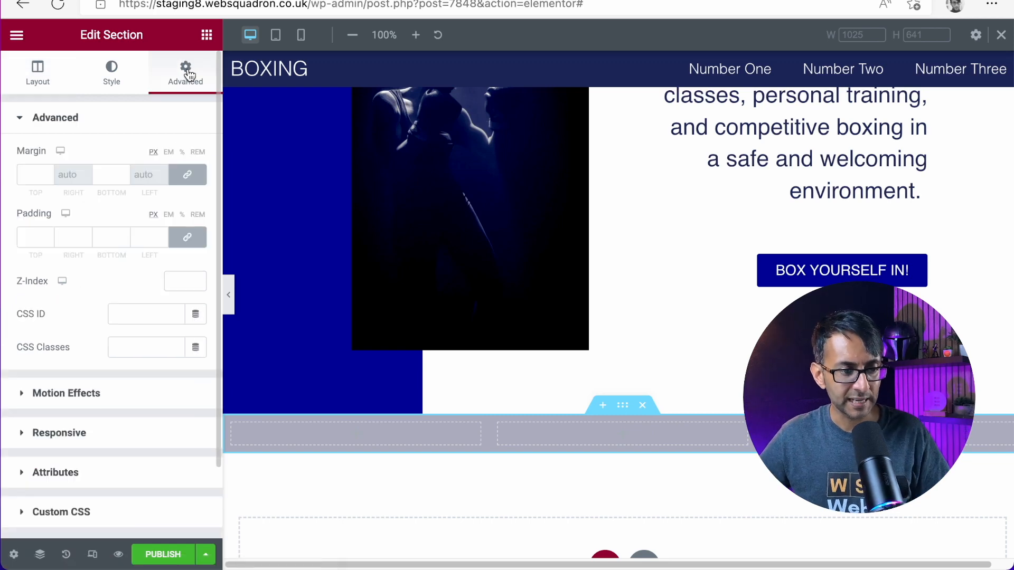
click(189, 178)
click(187, 236)
drag(35, 237, 5, 234)
text(8)
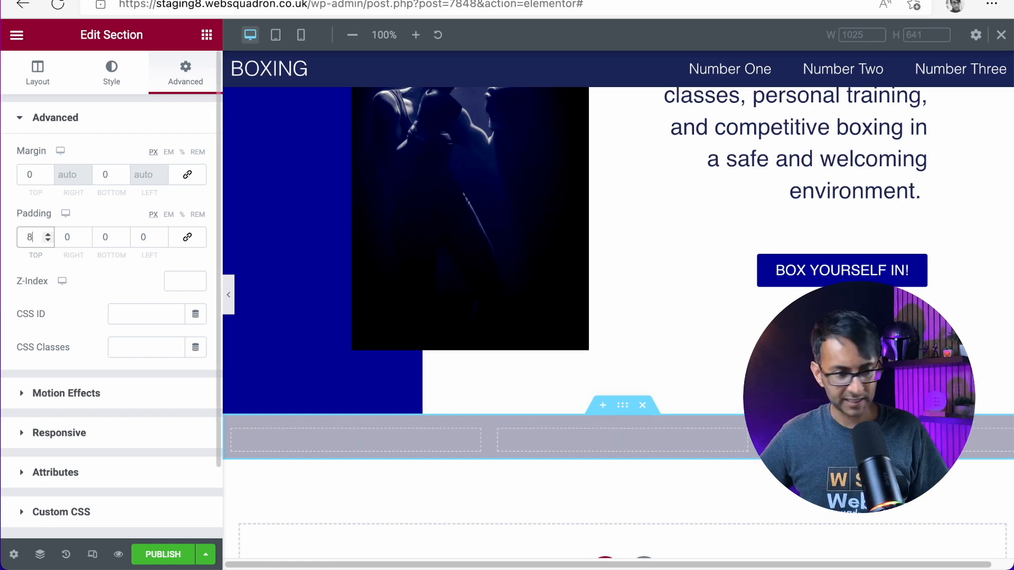
text(0)
key(Tab)
key(Tab)
text(80)
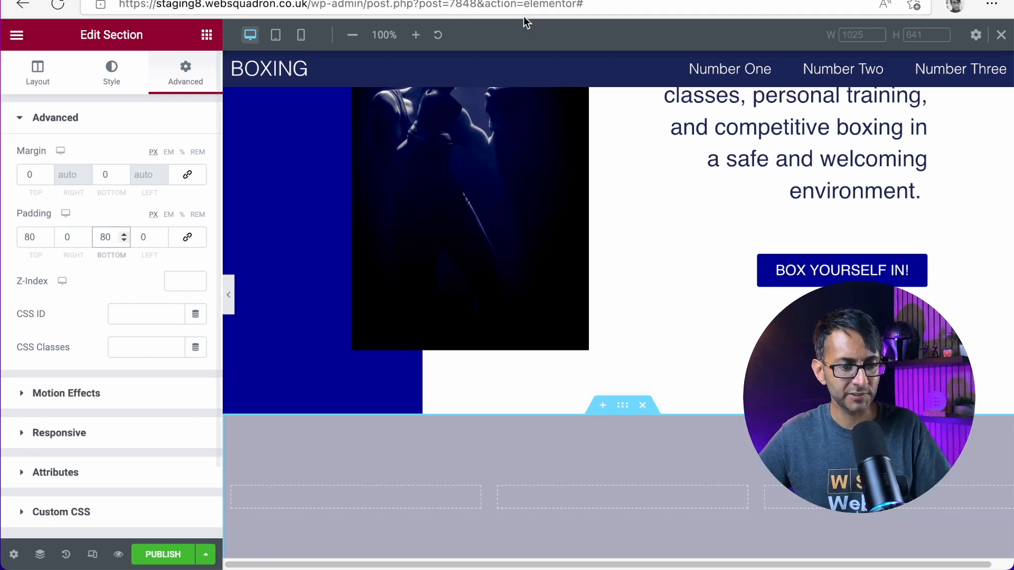
Step: Check the margin and padding settings of the boxer image section above and of its image column
scroll(637, 147, down, 5)
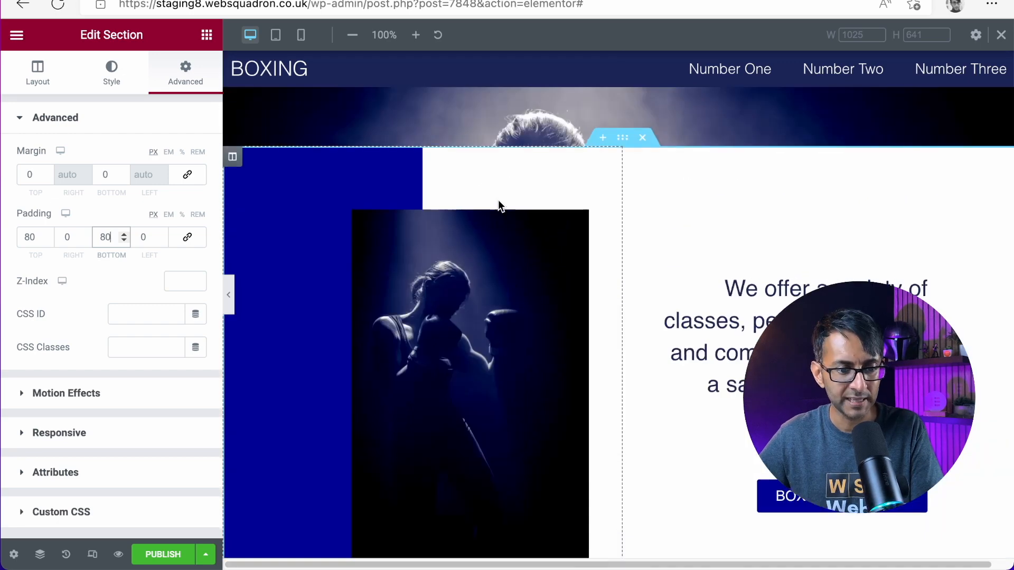
click(623, 139)
click(210, 82)
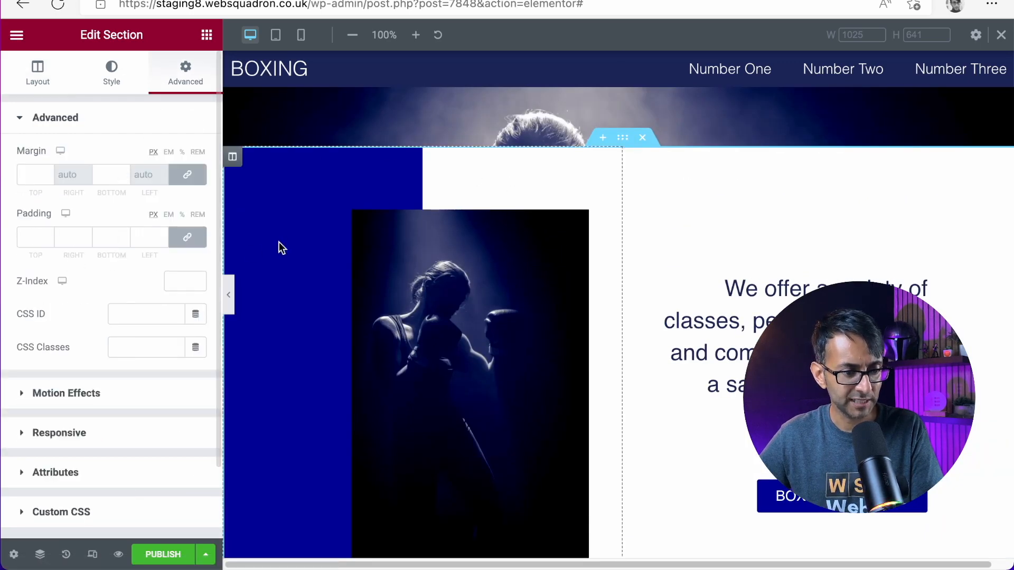
click(233, 156)
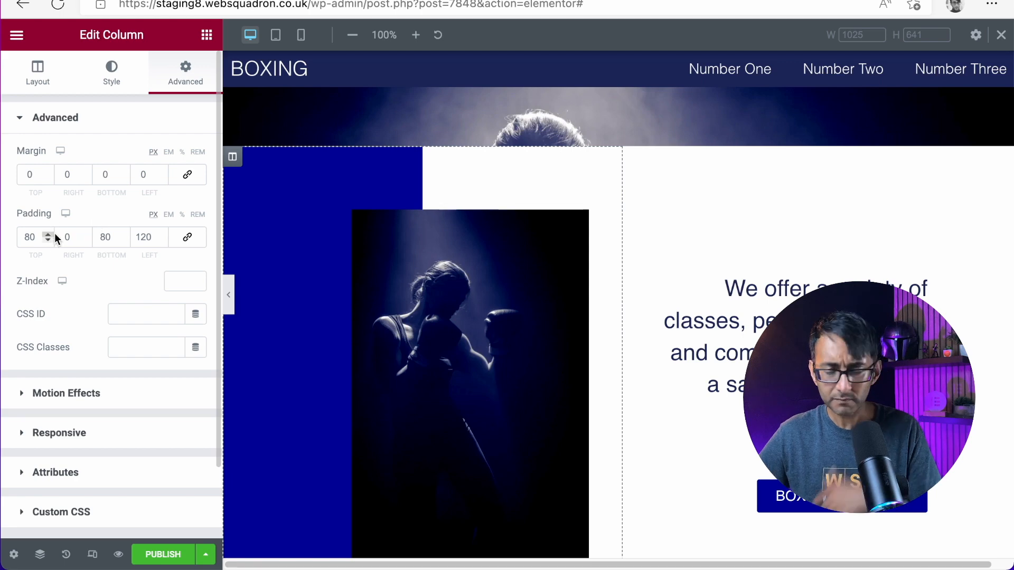
scroll(734, 322, down, 5)
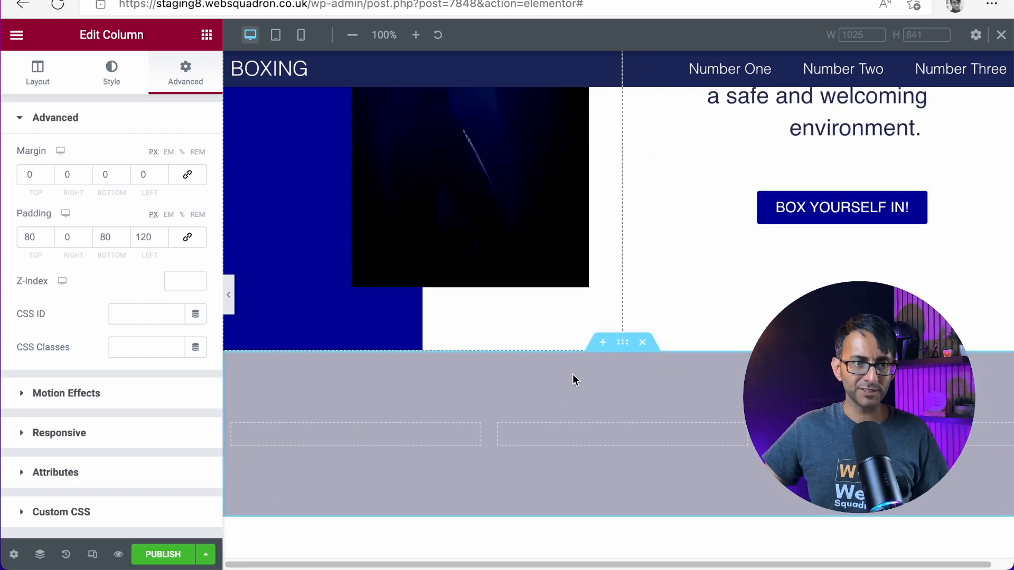
Step: Copy the boxer image from the section above and paste it into each of the three new columns
right_click(428, 141)
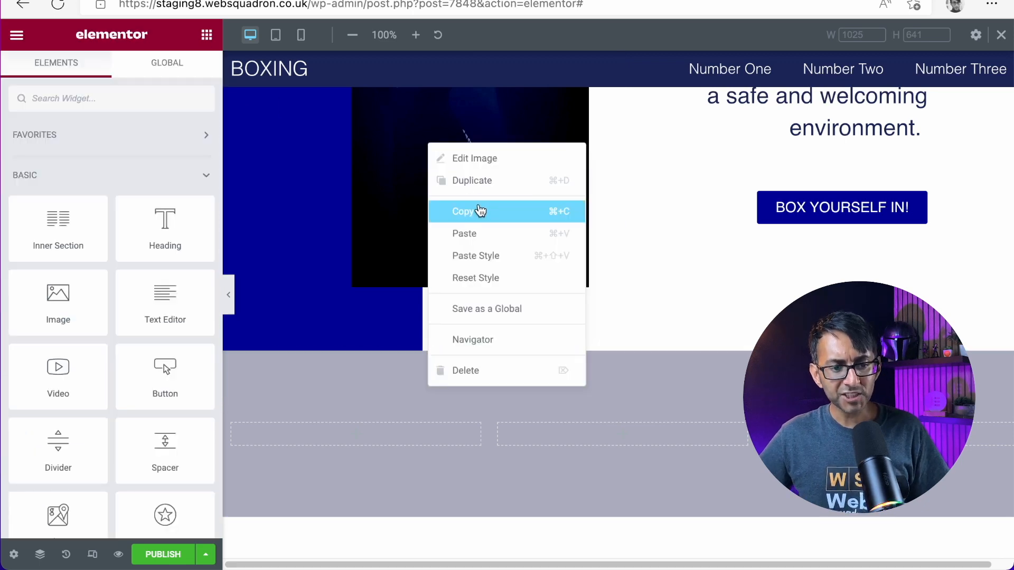
click(478, 211)
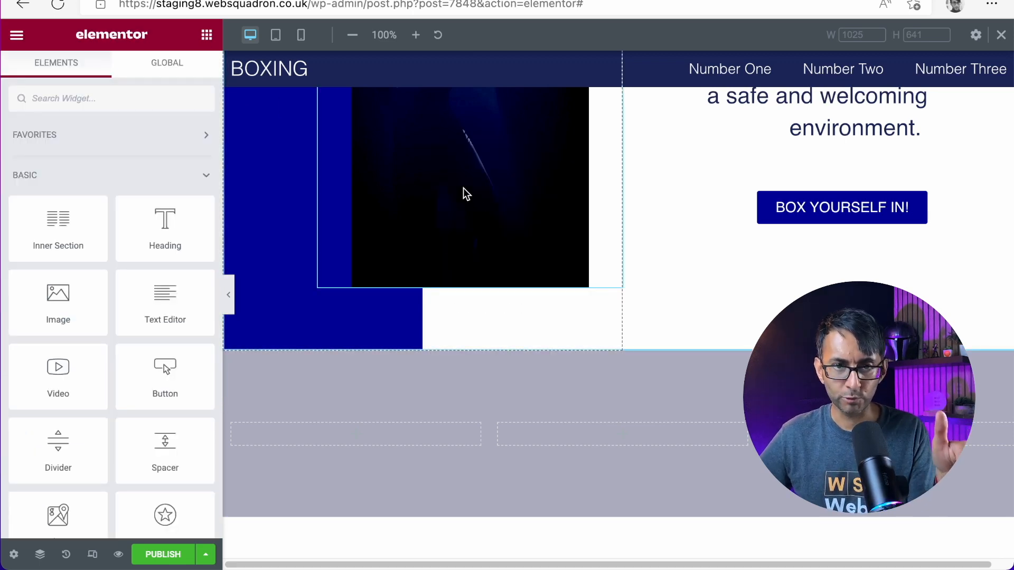
right_click(355, 437)
click(417, 448)
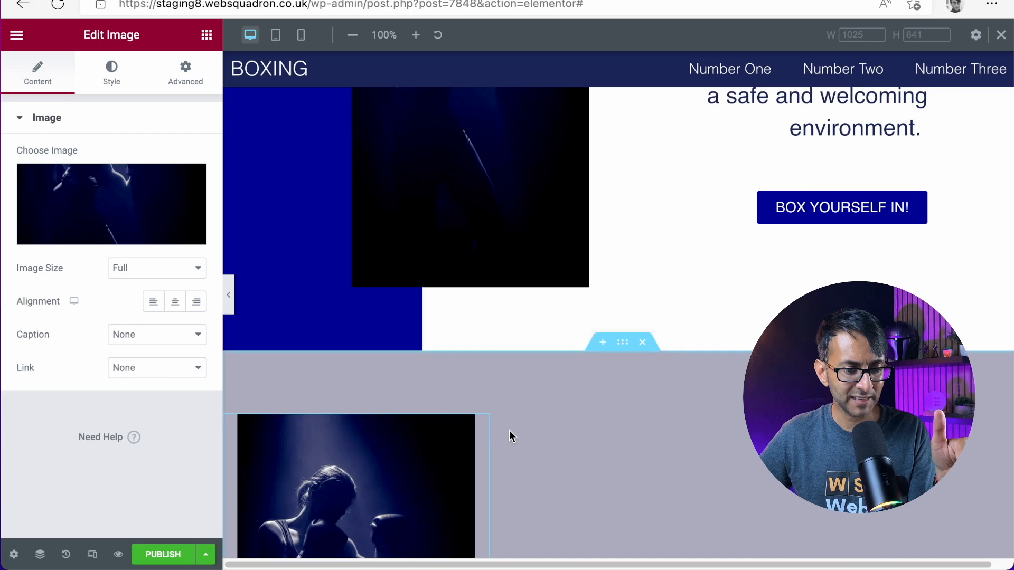
scroll(602, 449, down, 7)
scroll(588, 432, up, 3)
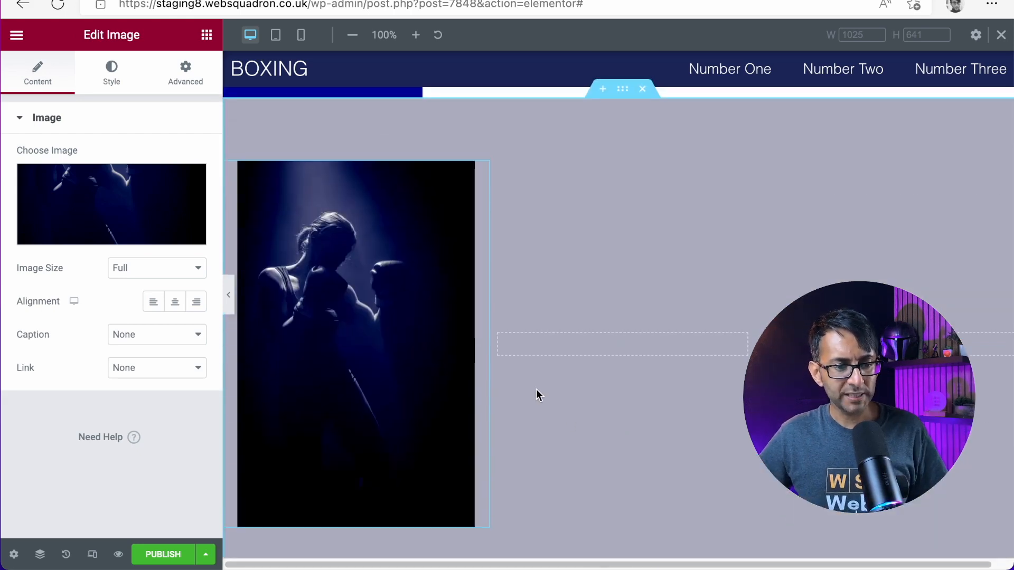
right_click(550, 351)
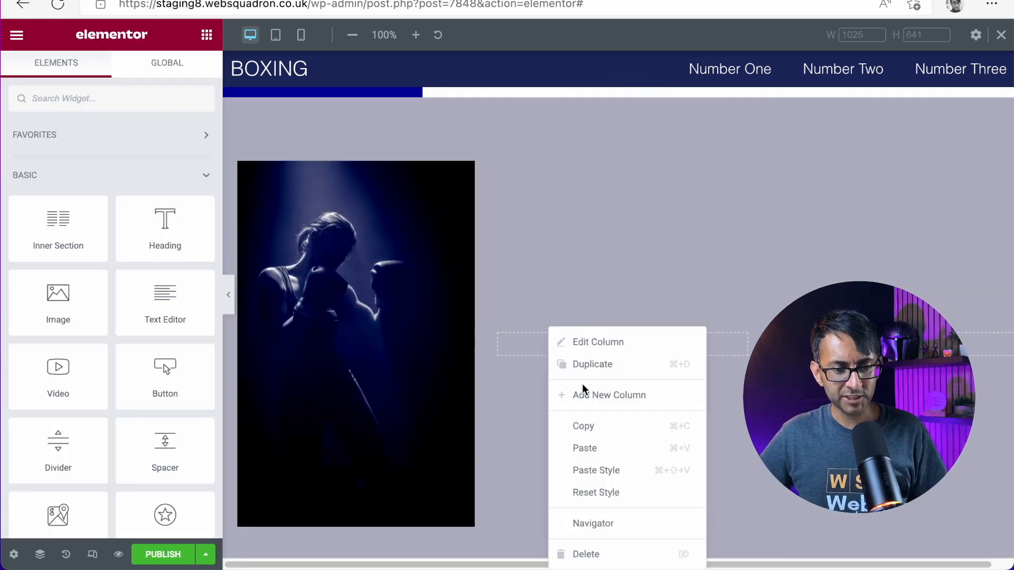
click(597, 449)
right_click(856, 346)
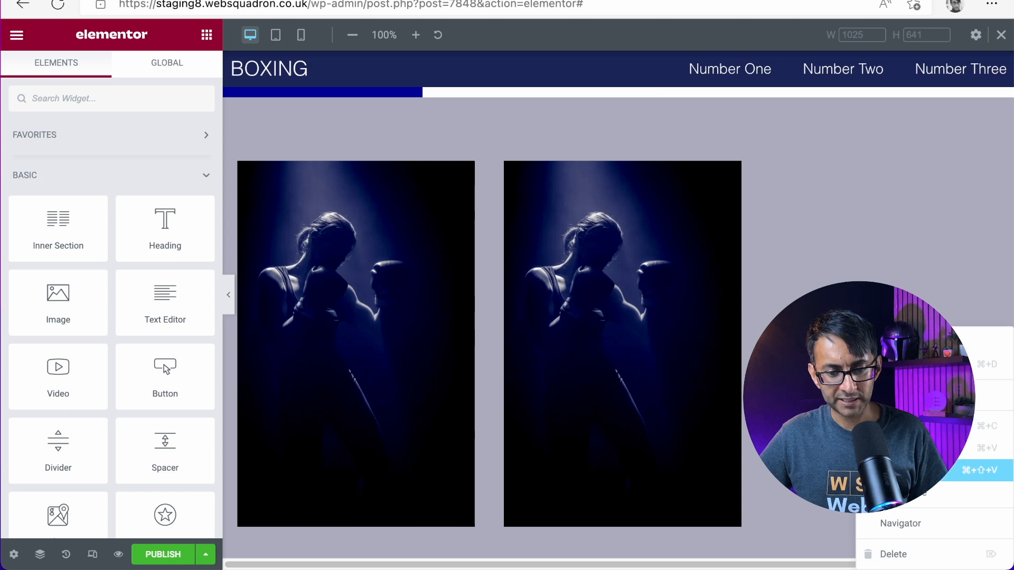
click(909, 469)
Step: Review the three pasted images and the sections above them at full page width with the editing panel hidden
scroll(503, 345, up, 5)
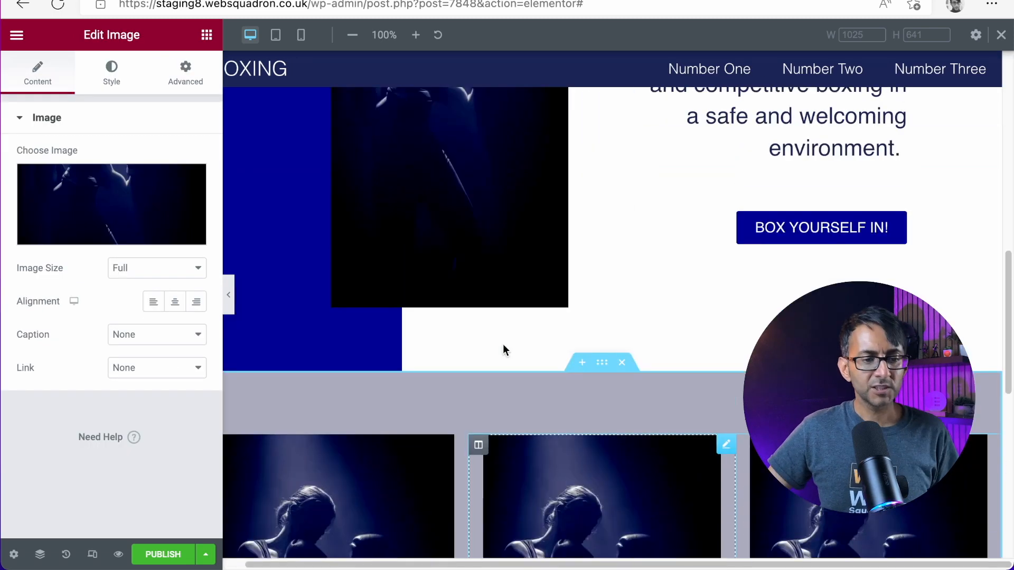
scroll(504, 344, down, 4)
click(228, 296)
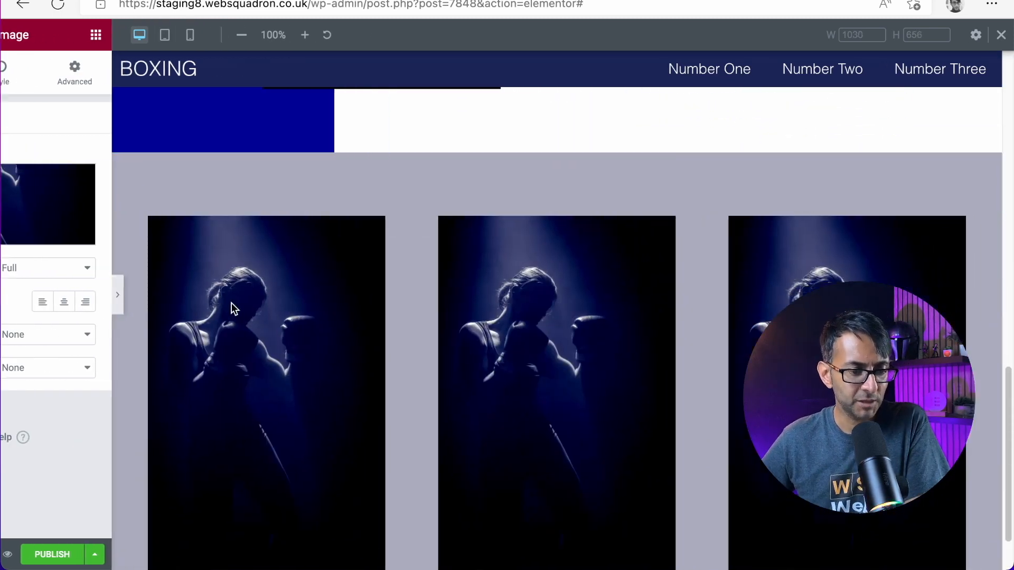
scroll(481, 329, up, 5)
scroll(581, 363, down, 8)
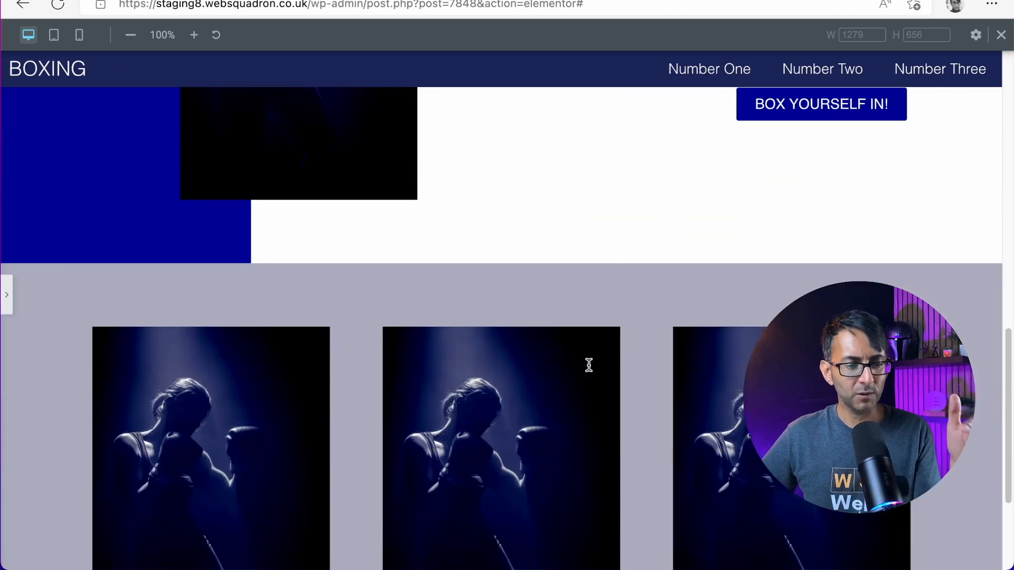
scroll(589, 364, up, 13)
scroll(589, 364, down, 7)
scroll(589, 365, down, 10)
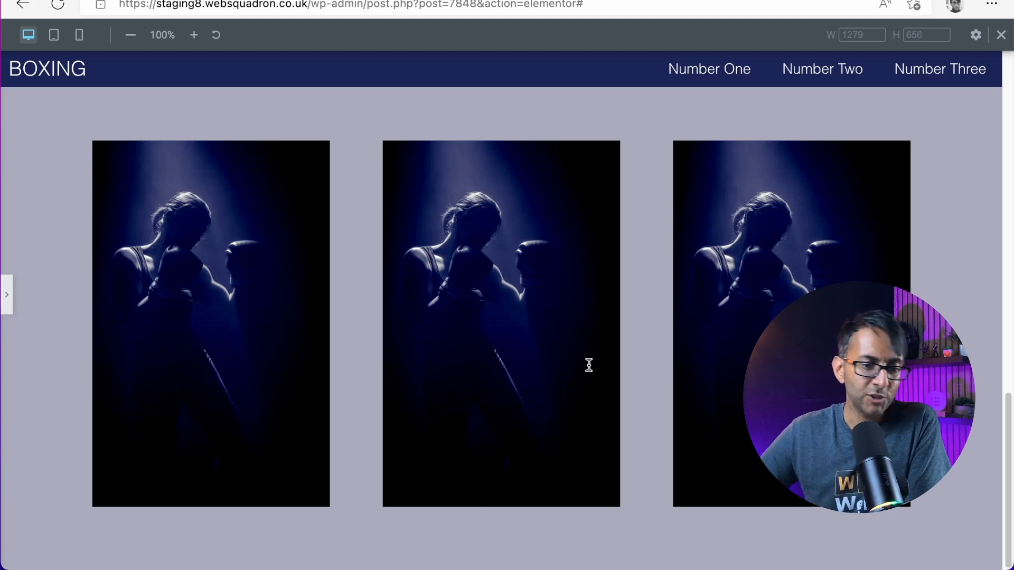
click(6, 296)
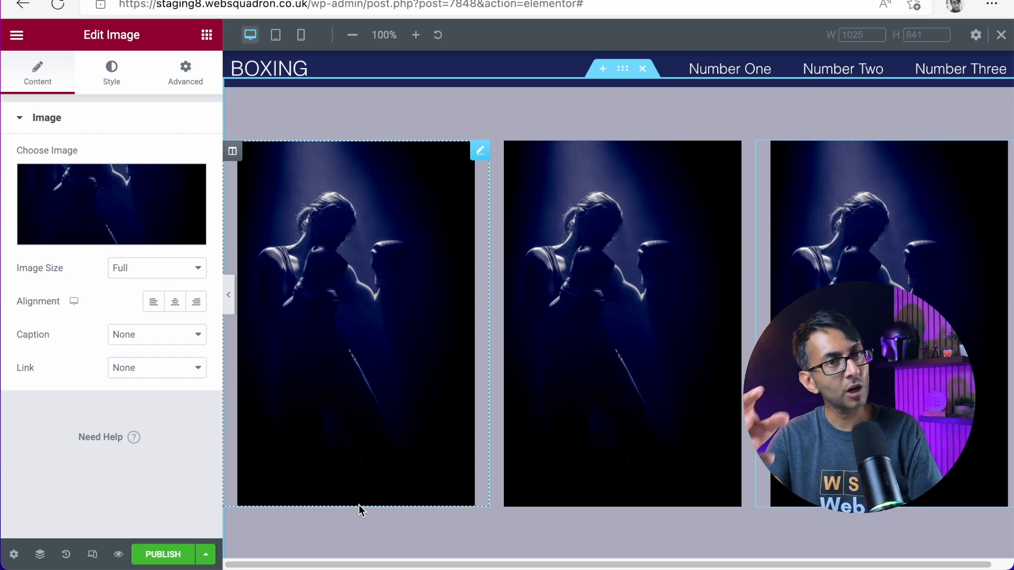
Step: Delete the pasted boxer images from all three columns of the new section
key(Delete)
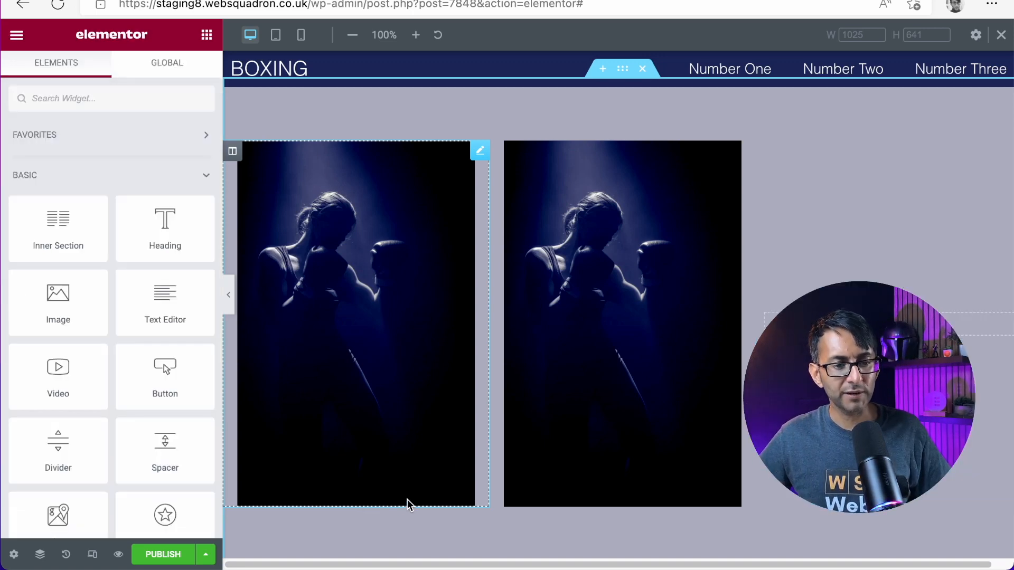
click(576, 394)
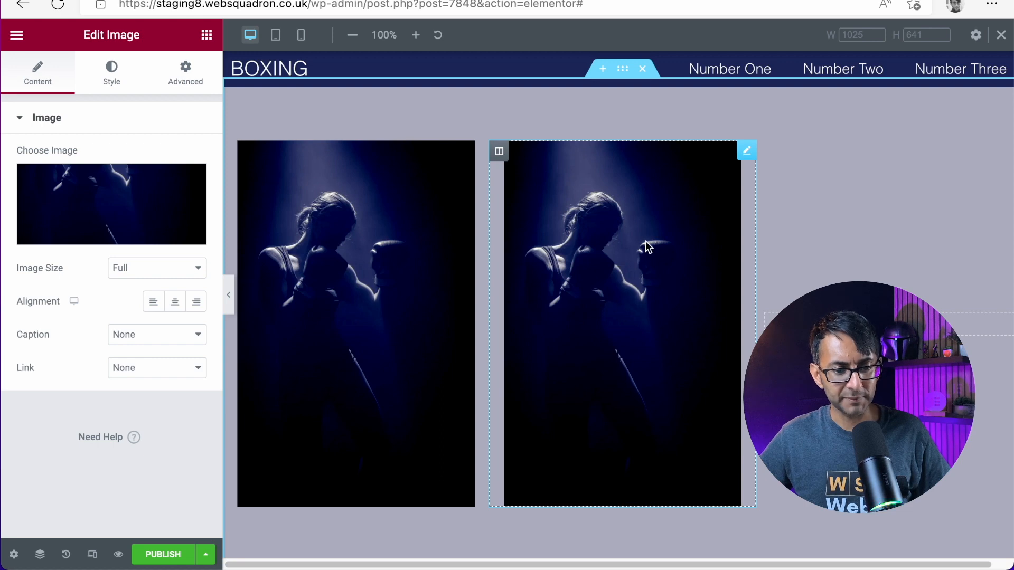
right_click(602, 289)
key(Delete)
right_click(352, 267)
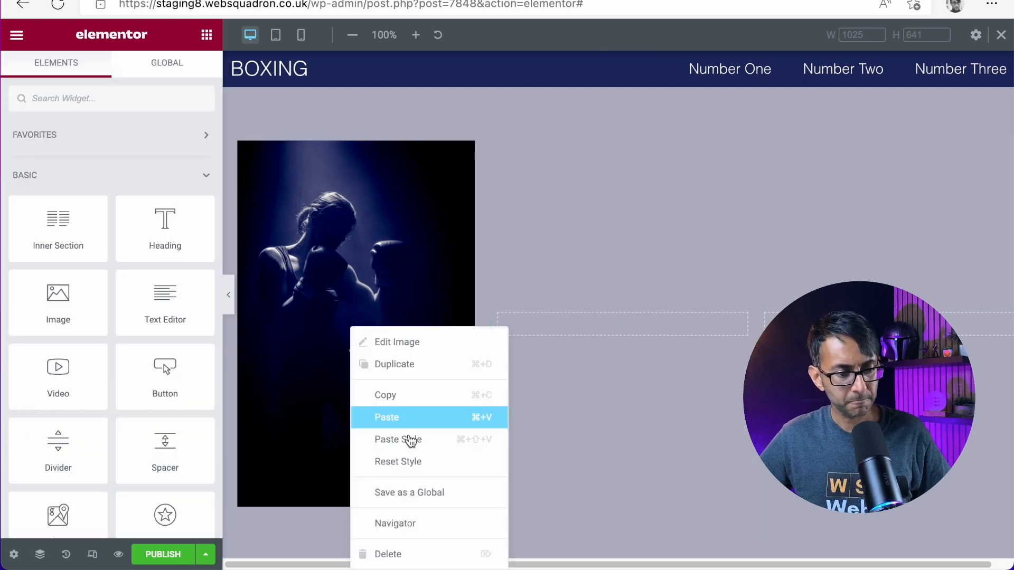
click(419, 550)
Step: Give the first column a classic background with the library image of the silhouetted boxer raising her gloves against light mist
click(232, 218)
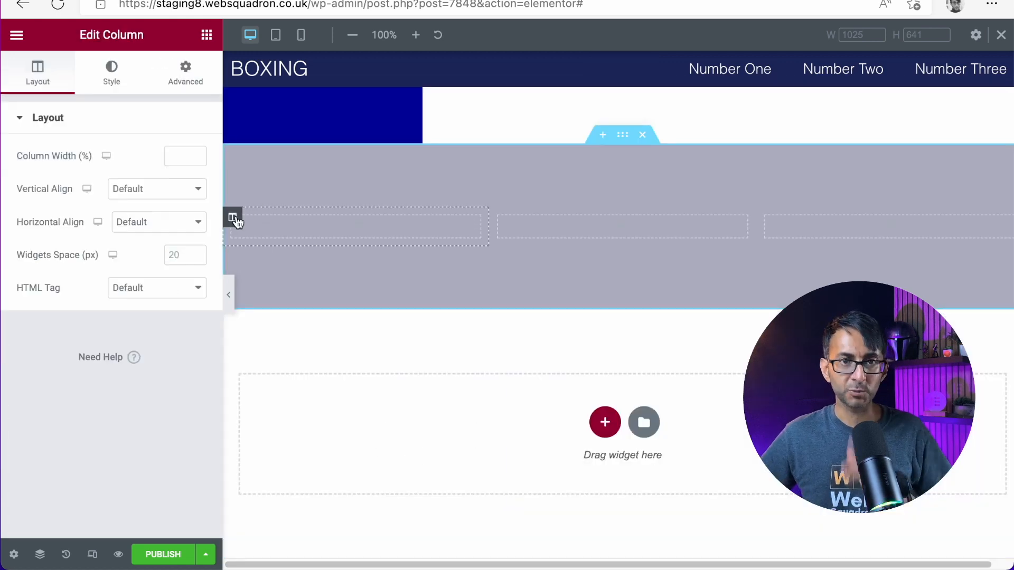
click(109, 80)
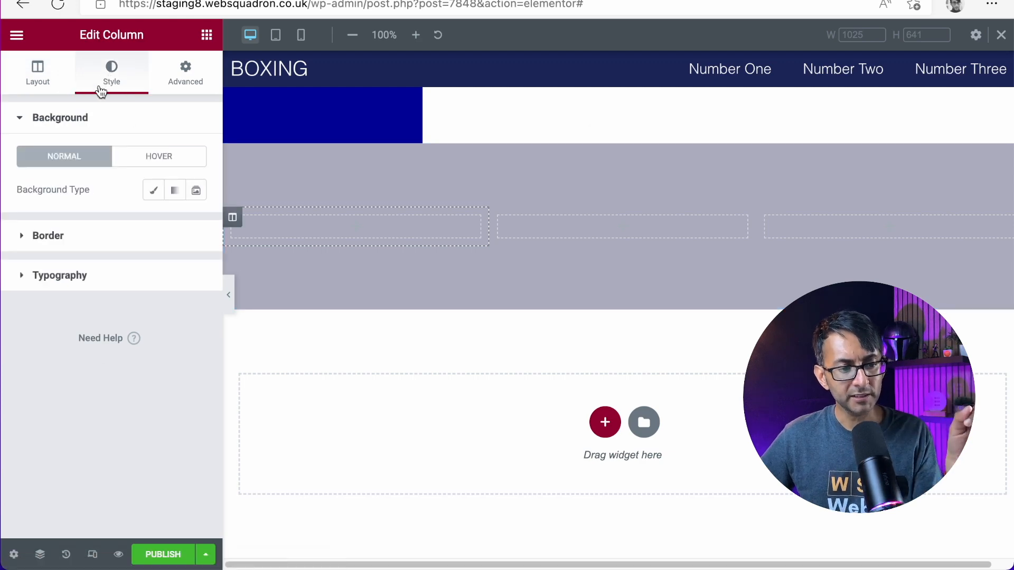
click(154, 198)
click(120, 287)
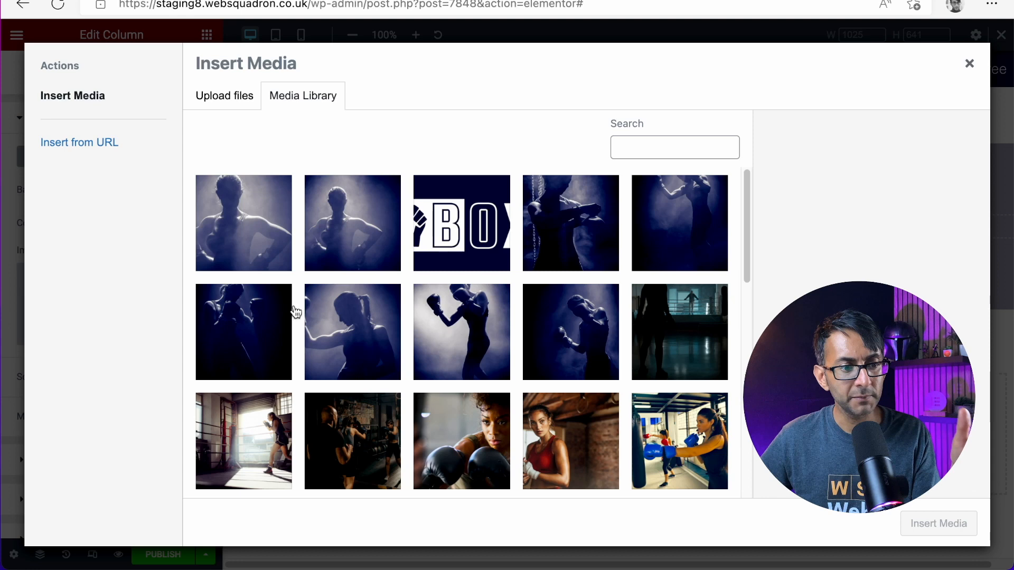
click(429, 343)
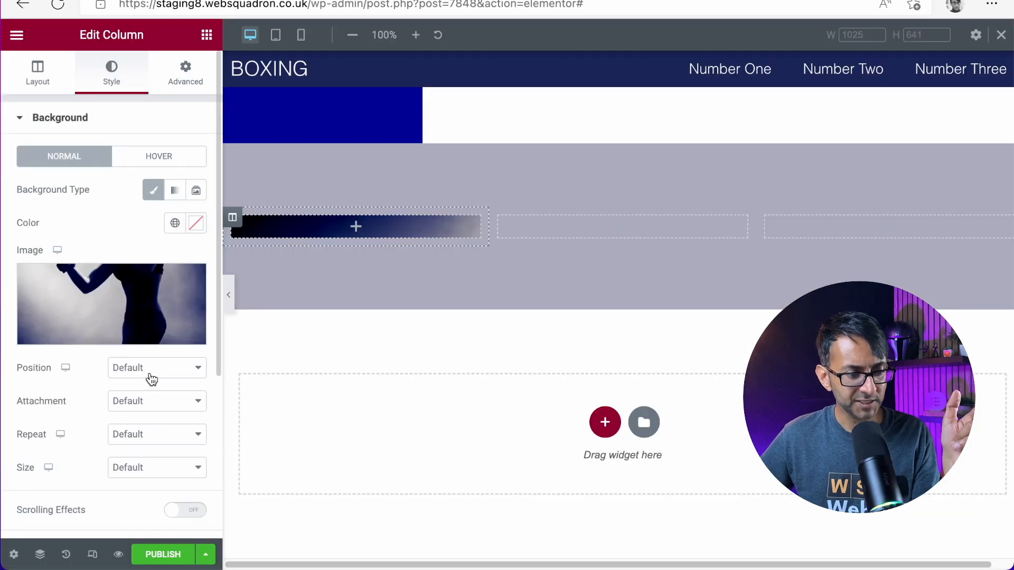
Step: Set the first column's background image position to Top Center, attachment to Scroll and repeat to No-repeat
click(150, 369)
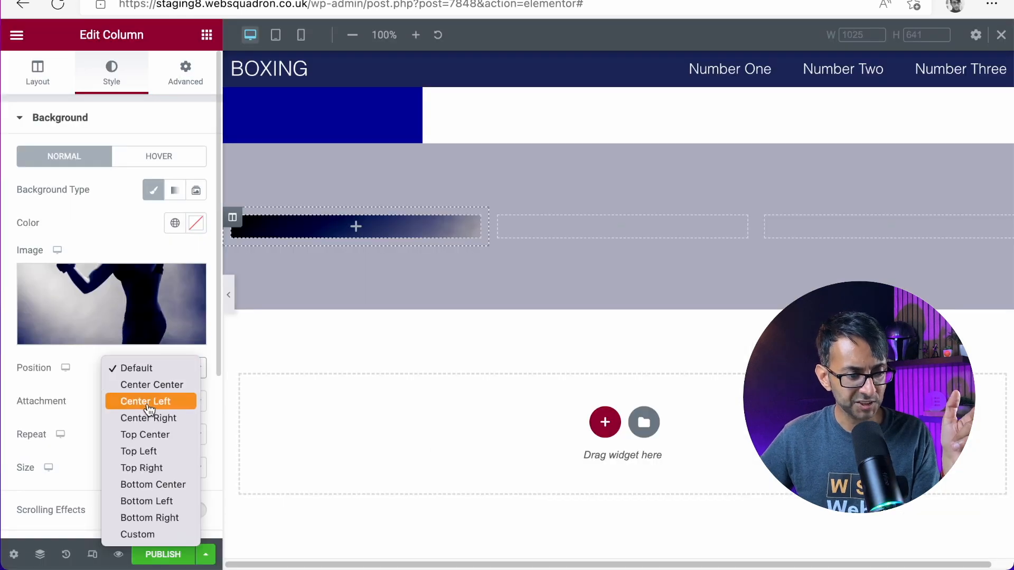
click(166, 434)
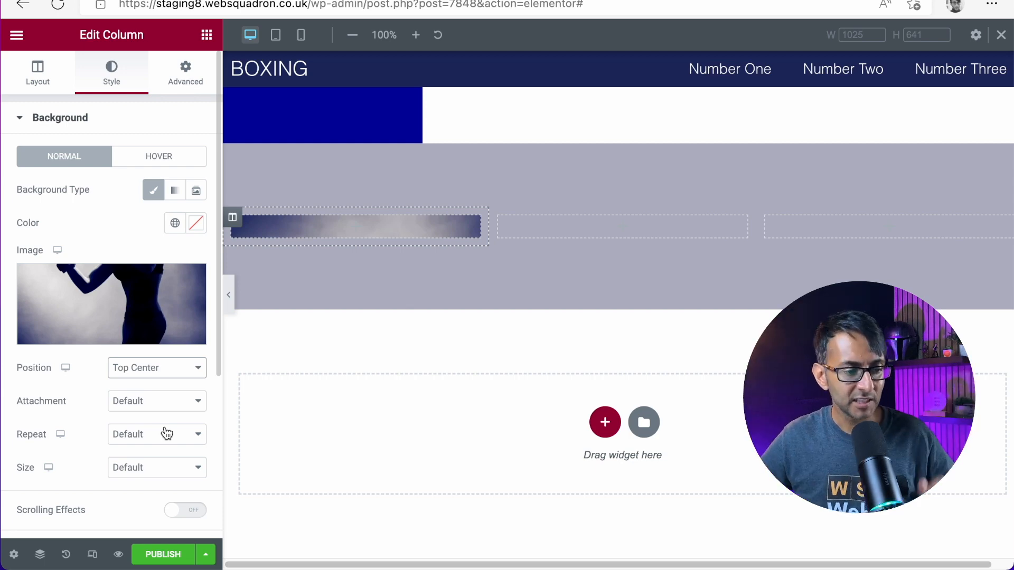
click(165, 406)
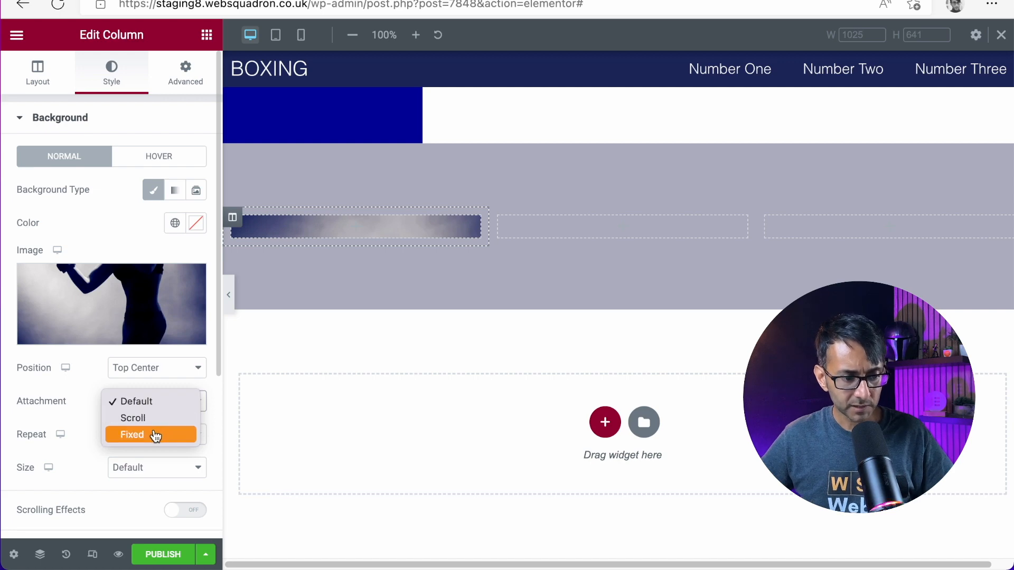
click(156, 421)
click(152, 436)
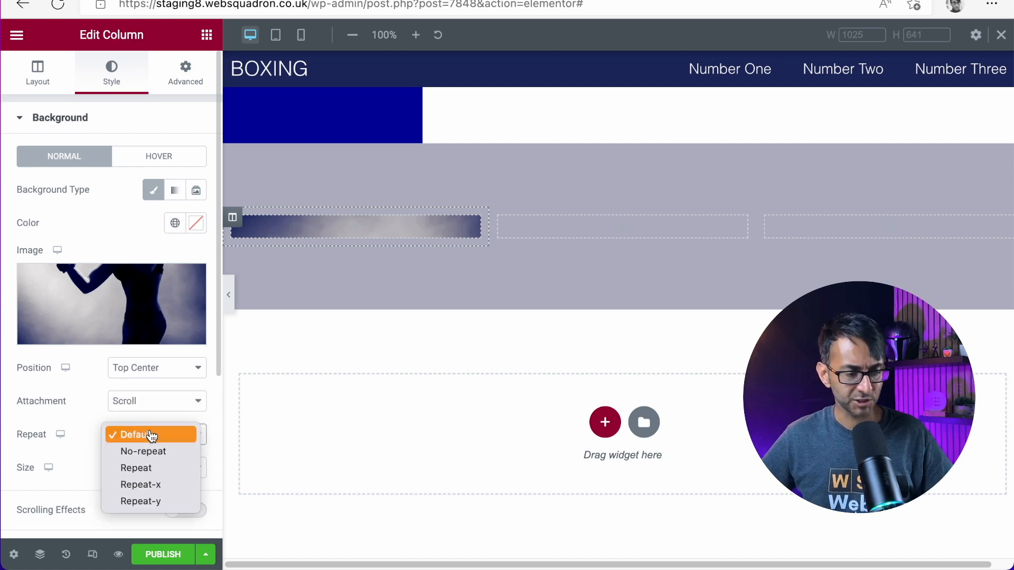
click(155, 454)
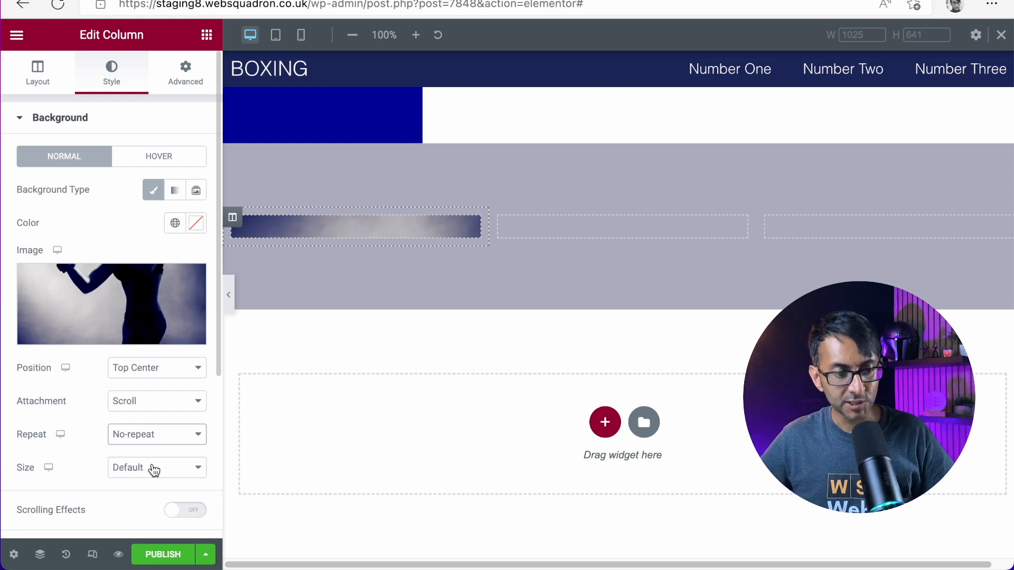
Step: Set the first column's background image size to Cover
click(153, 470)
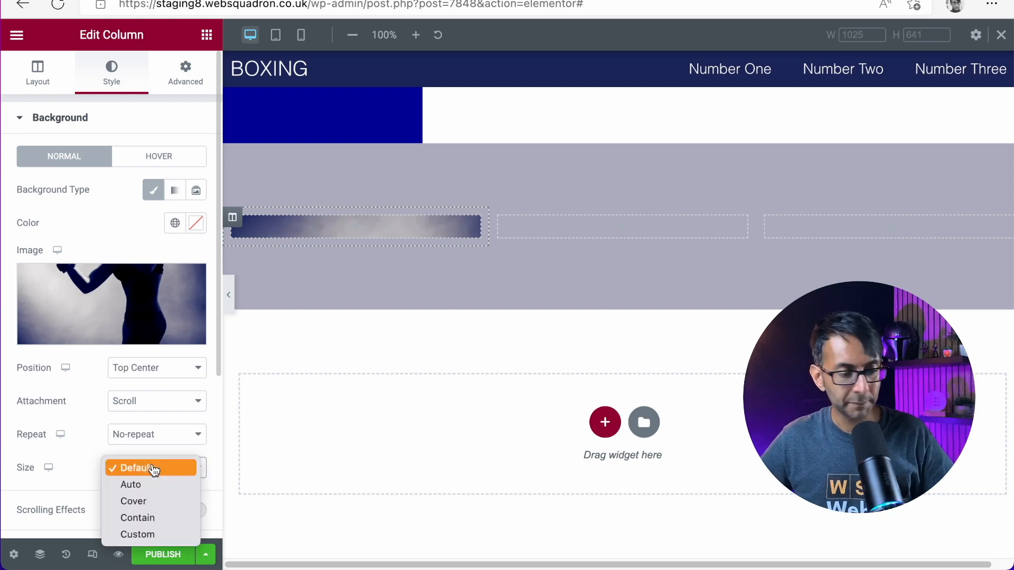
click(159, 506)
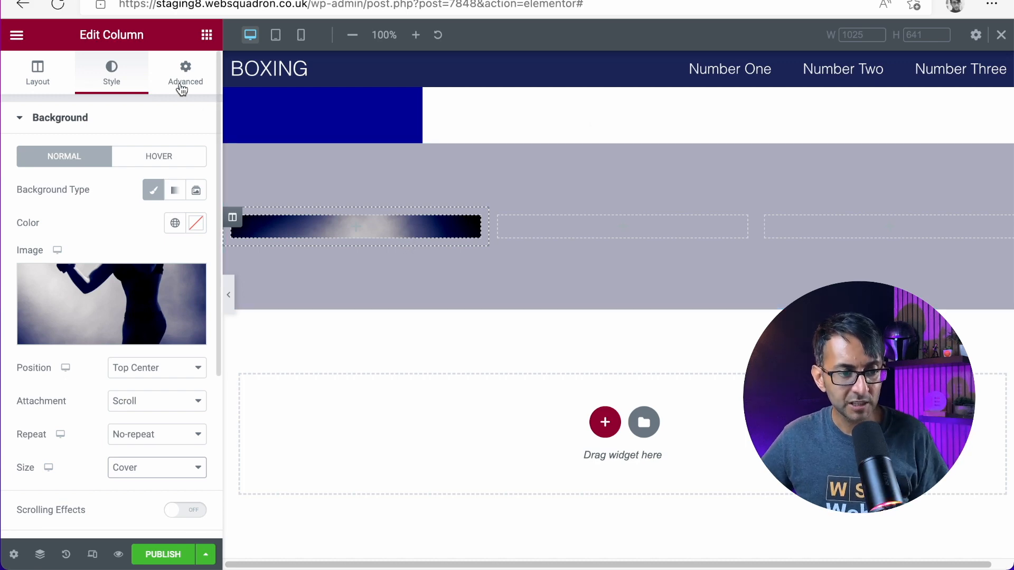
Step: Add a centre-aligned heading to the first column and set its text color to the white global color New Item #9
click(206, 37)
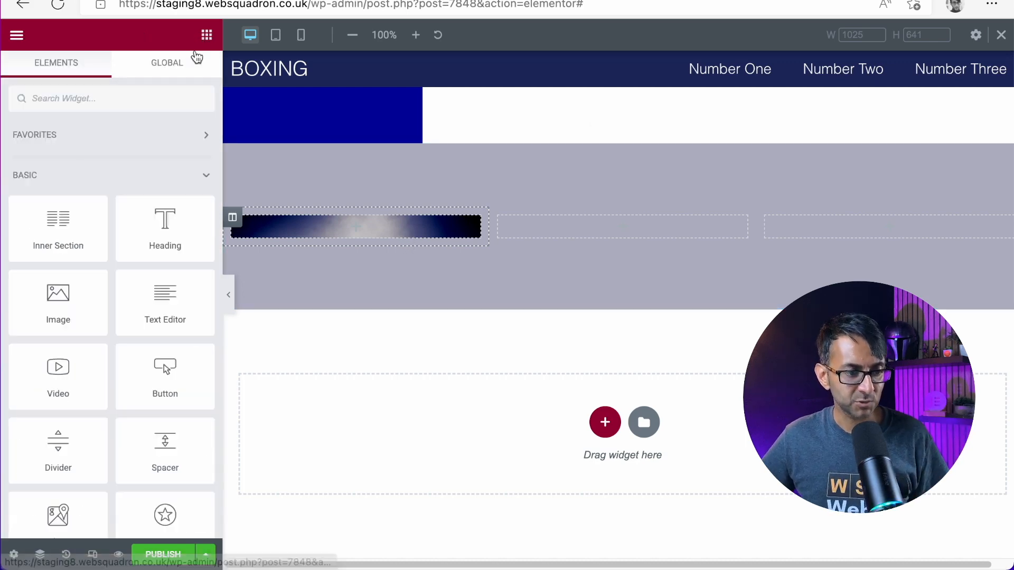
drag(166, 244, 364, 230)
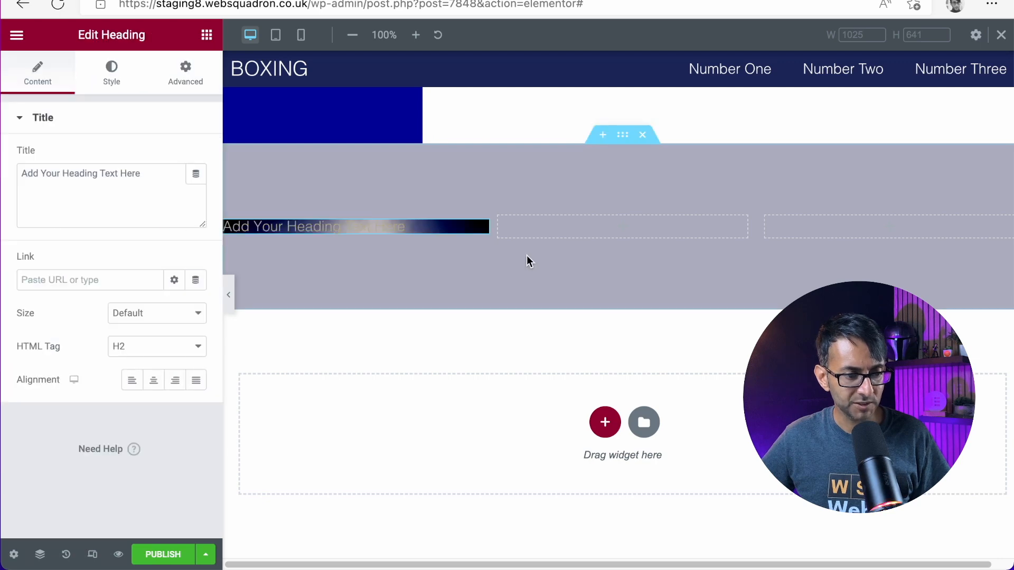
click(154, 380)
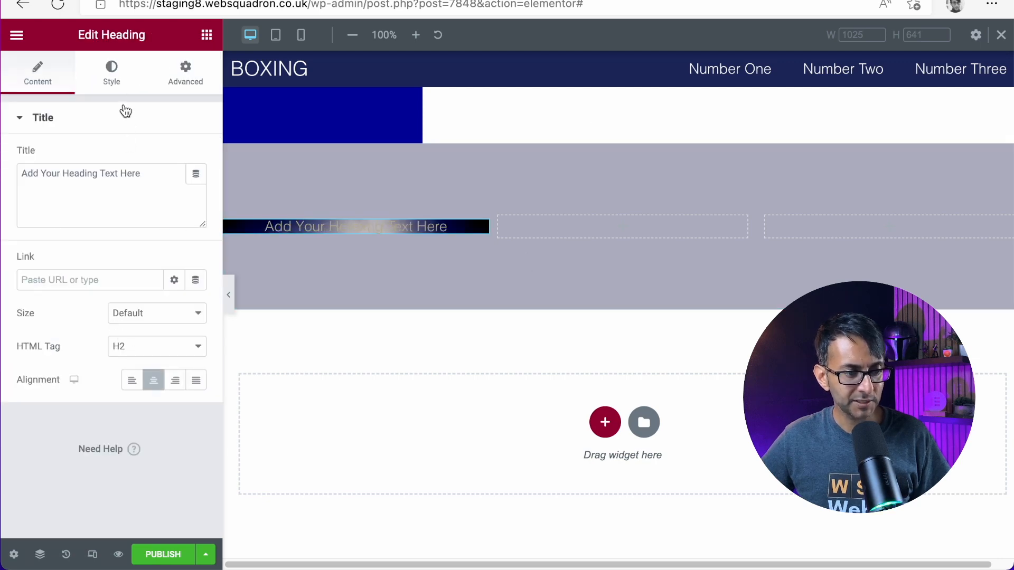
click(114, 79)
click(171, 158)
scroll(93, 369, down, 3)
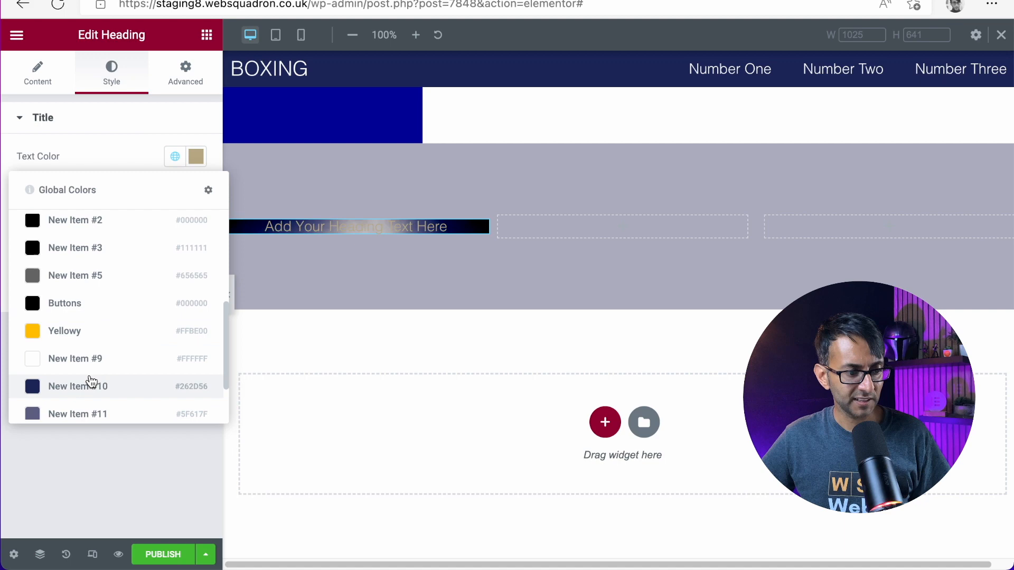
click(97, 362)
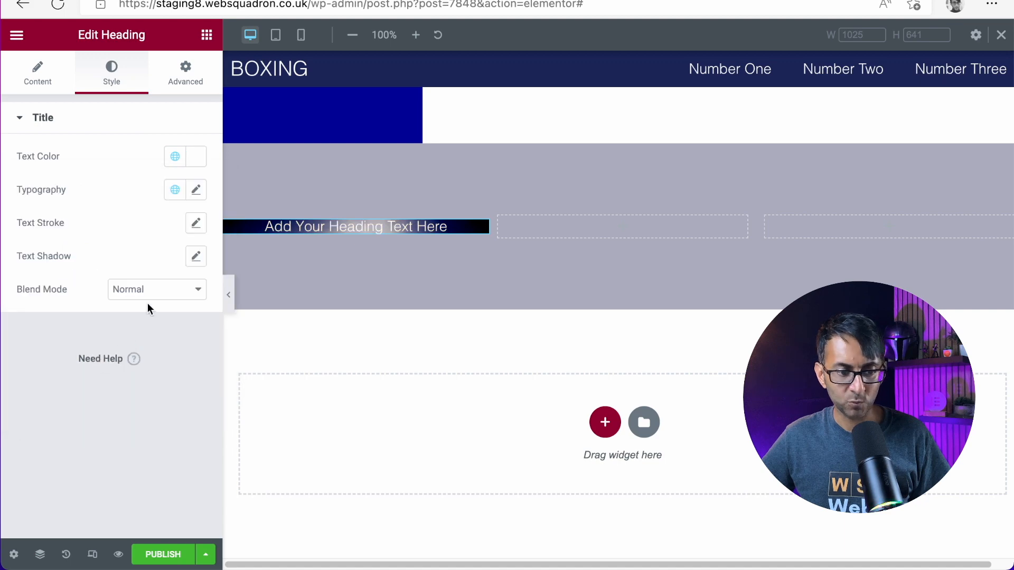
Step: Set the new heading's typography weight to 400
click(205, 191)
click(145, 350)
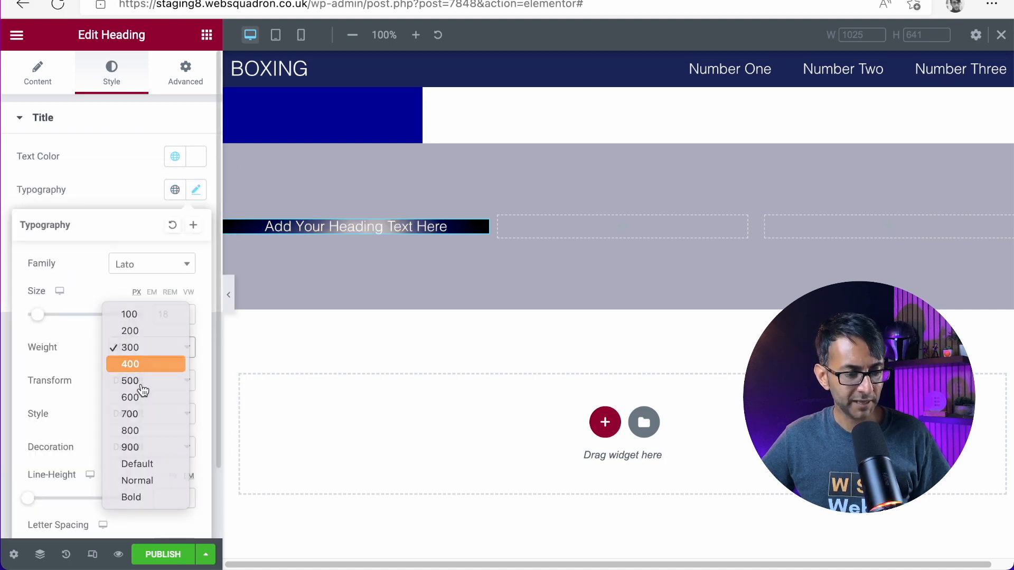
click(148, 364)
click(150, 381)
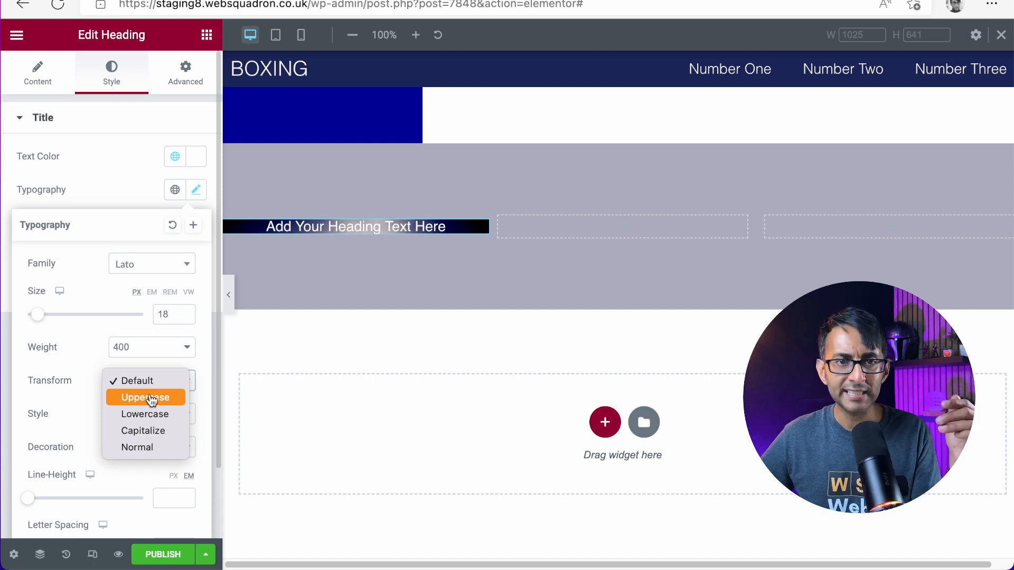
click(126, 159)
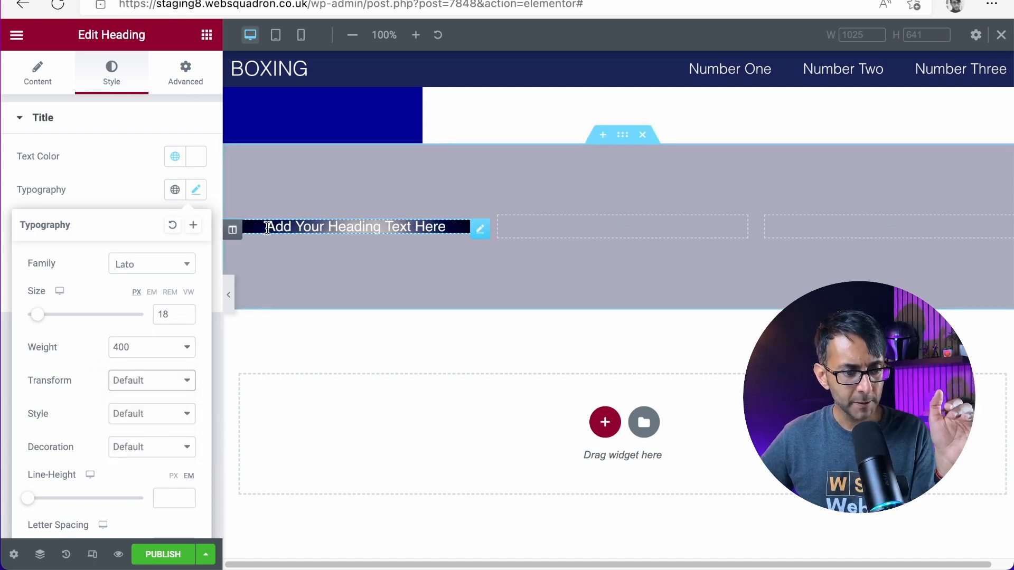
Step: Unlink the first column's margin and padding values and set its right, bottom and left padding to 30 px
click(232, 229)
click(185, 72)
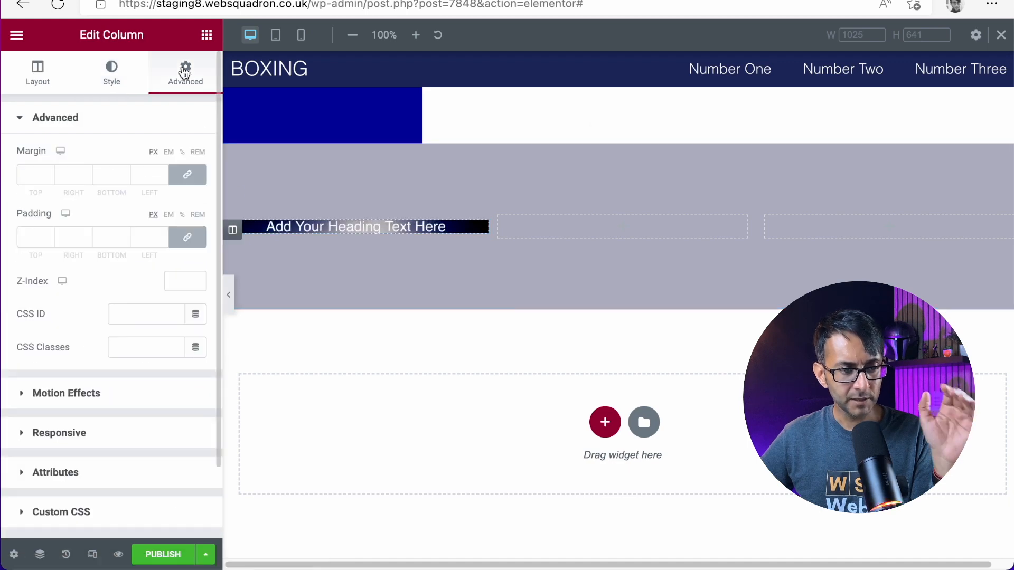
click(187, 174)
click(187, 237)
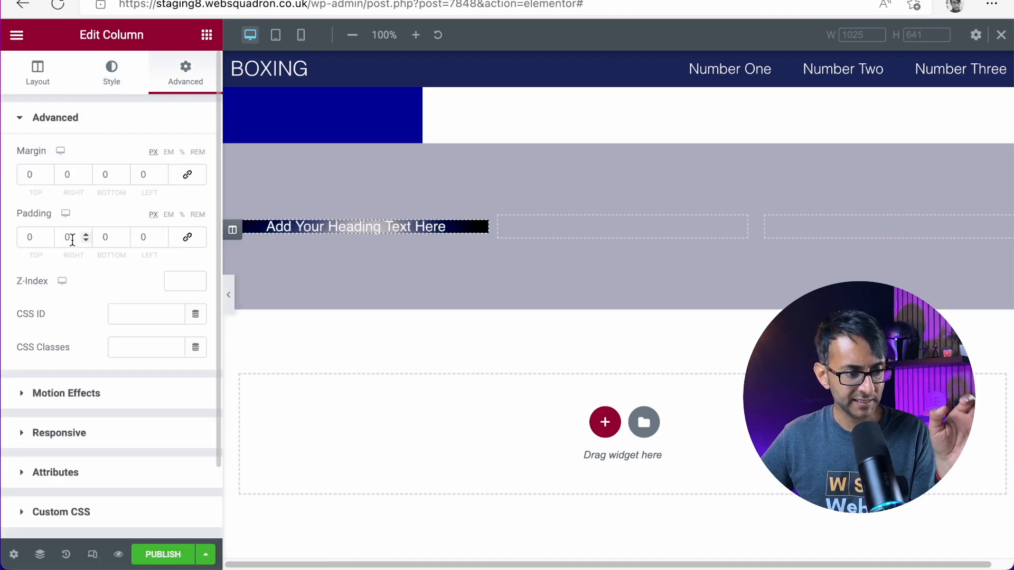
double_click(72, 240)
text(30)
key(Tab)
key(Tab)
text(30)
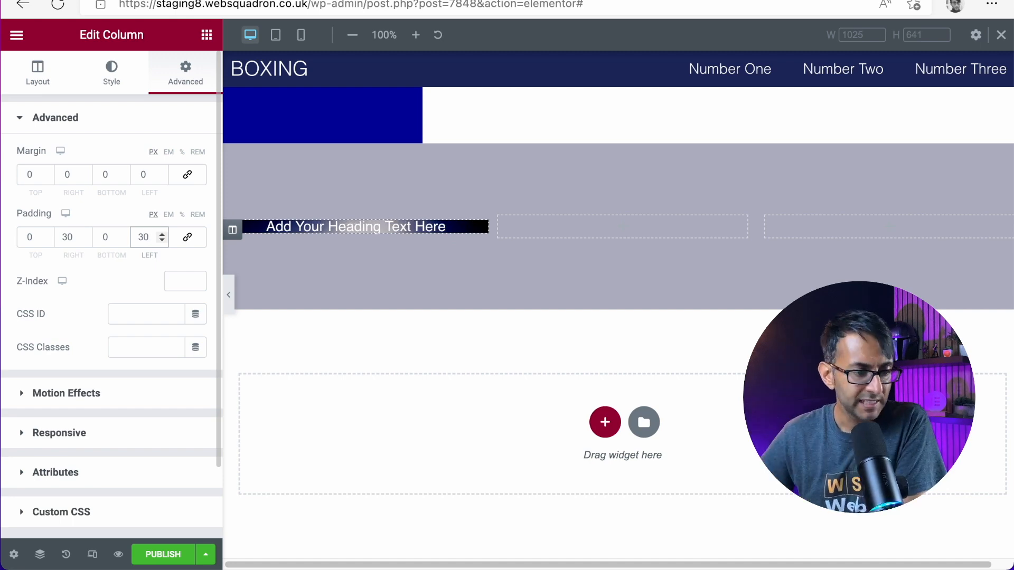
double_click(106, 239)
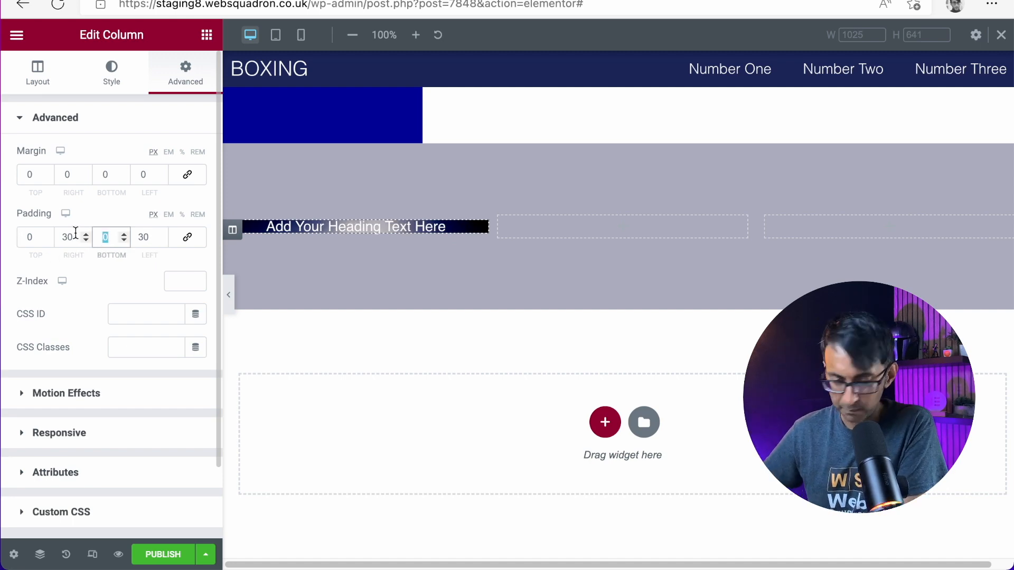
text(30)
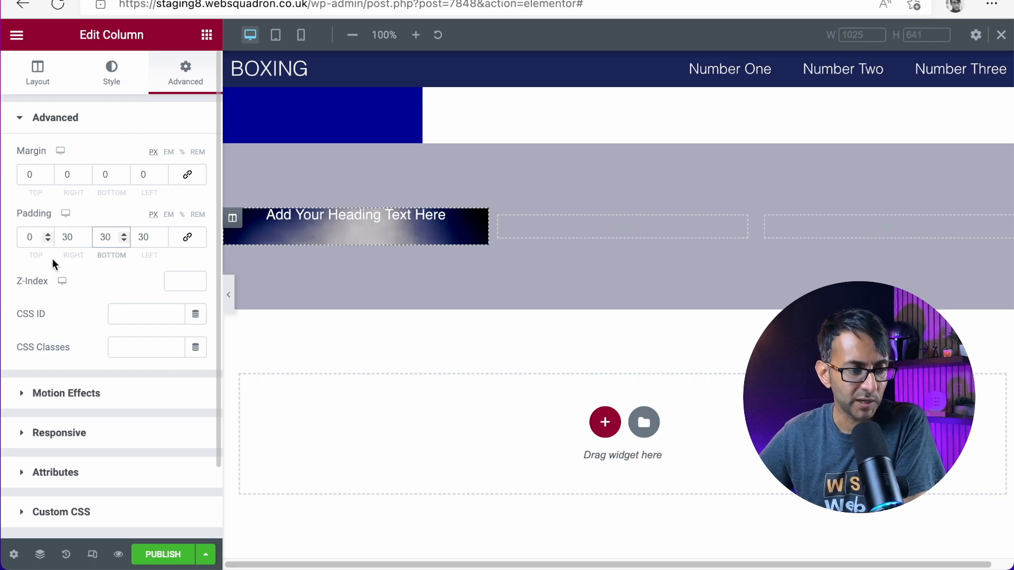
Step: Try top padding values of 400, 500, 200 and 250 px on the first column
double_click(29, 243)
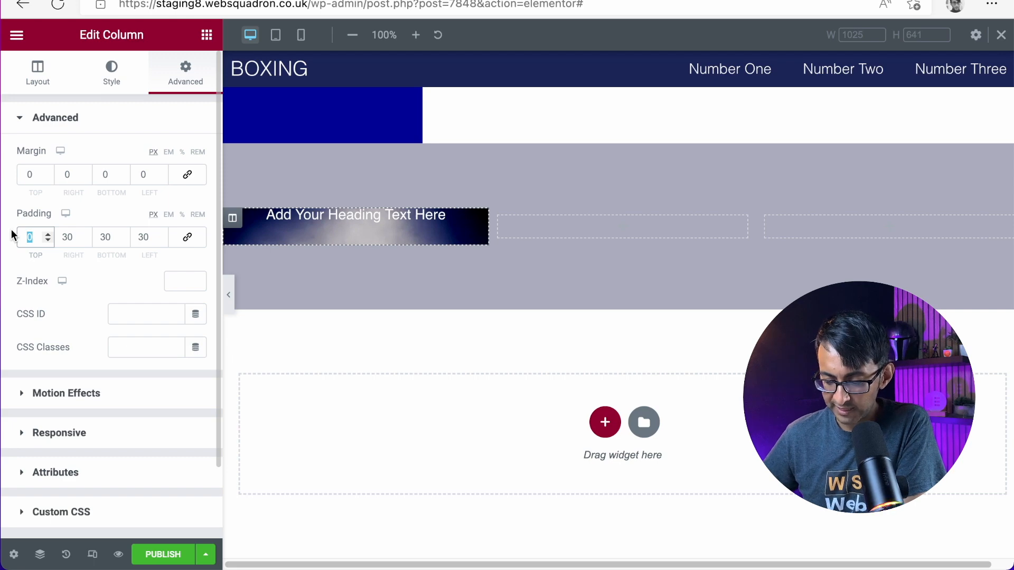
text(400)
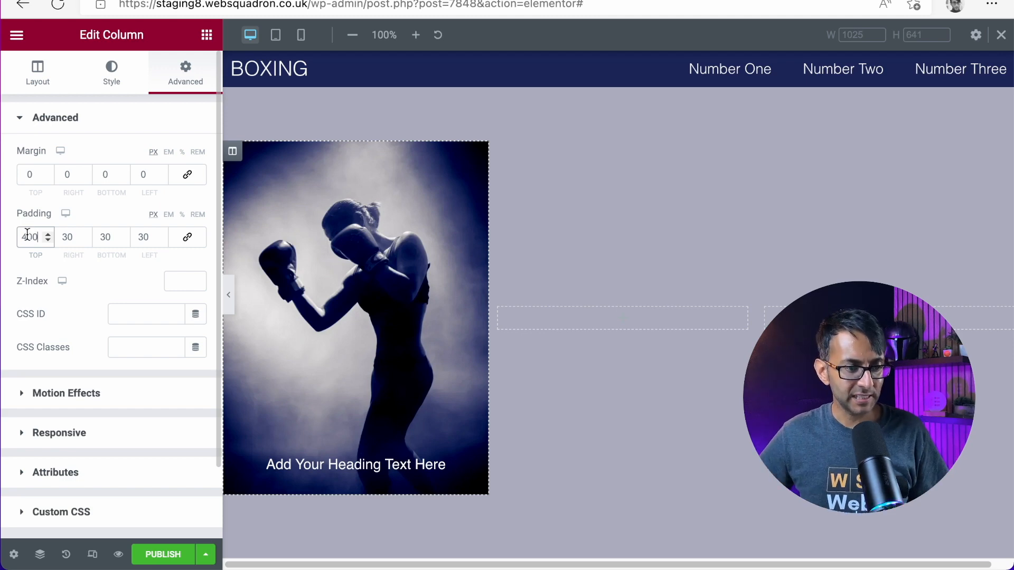
key(BackSpace)
text(5)
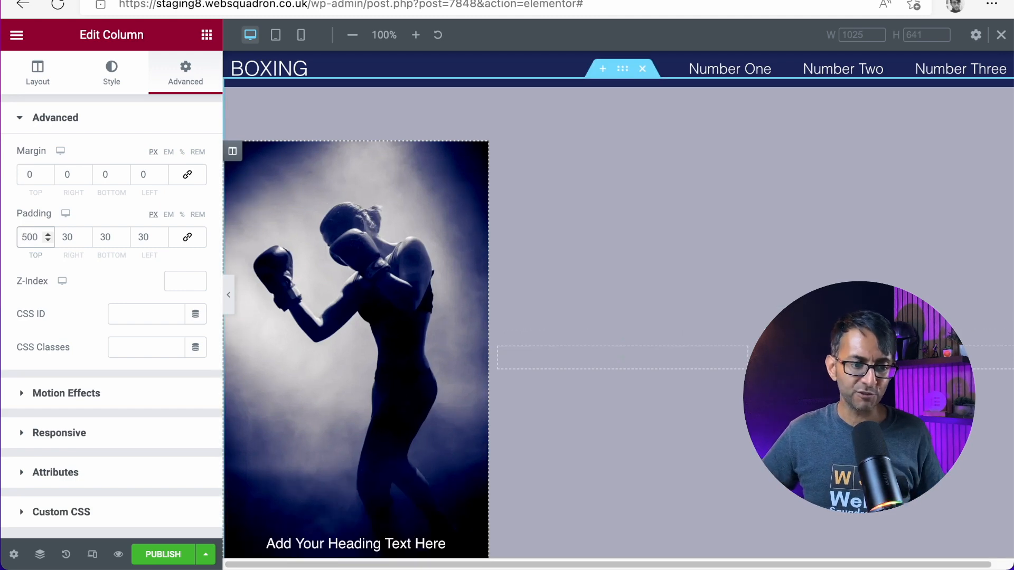
key(BackSpace)
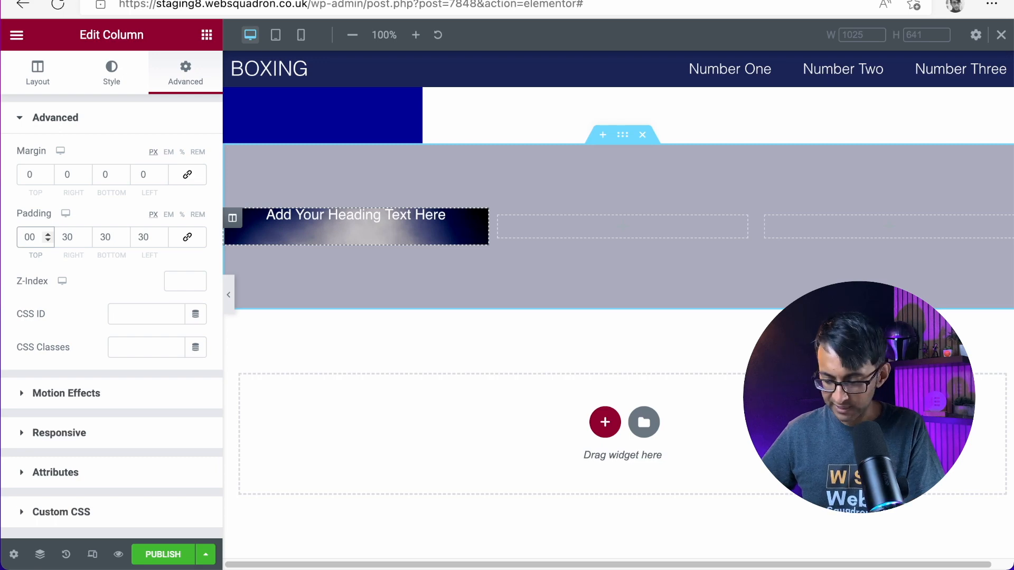
text(25)
key(BackSpace)
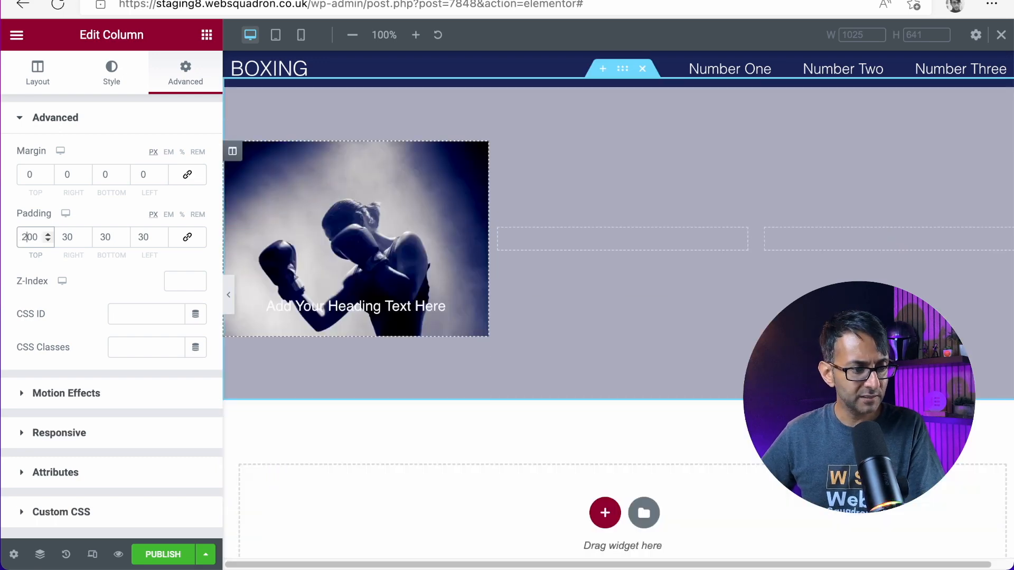
key(BackSpace)
text(5)
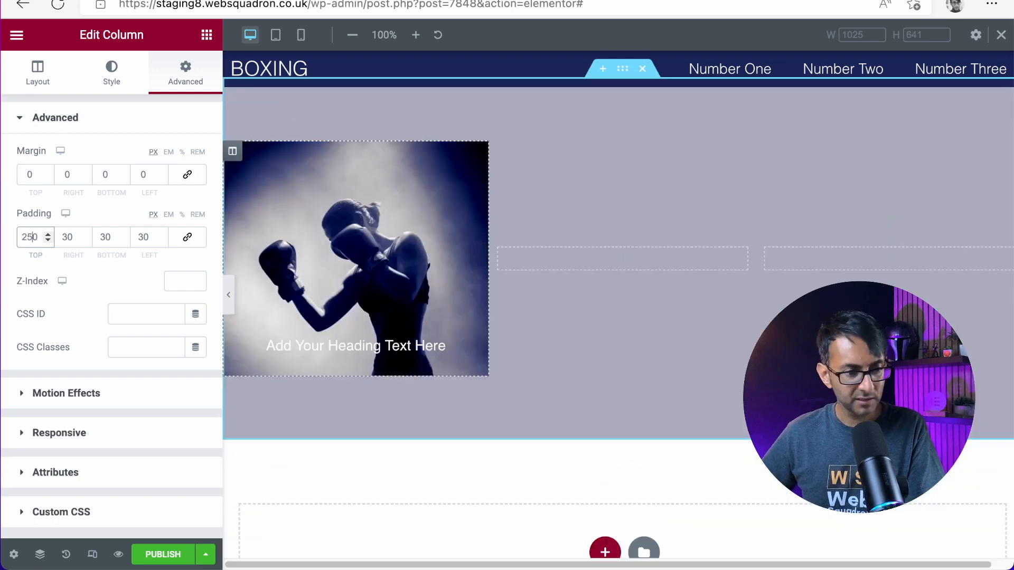
Step: Set the first column's top padding to 350 px
key(BackSpace)
key(BackSpace)
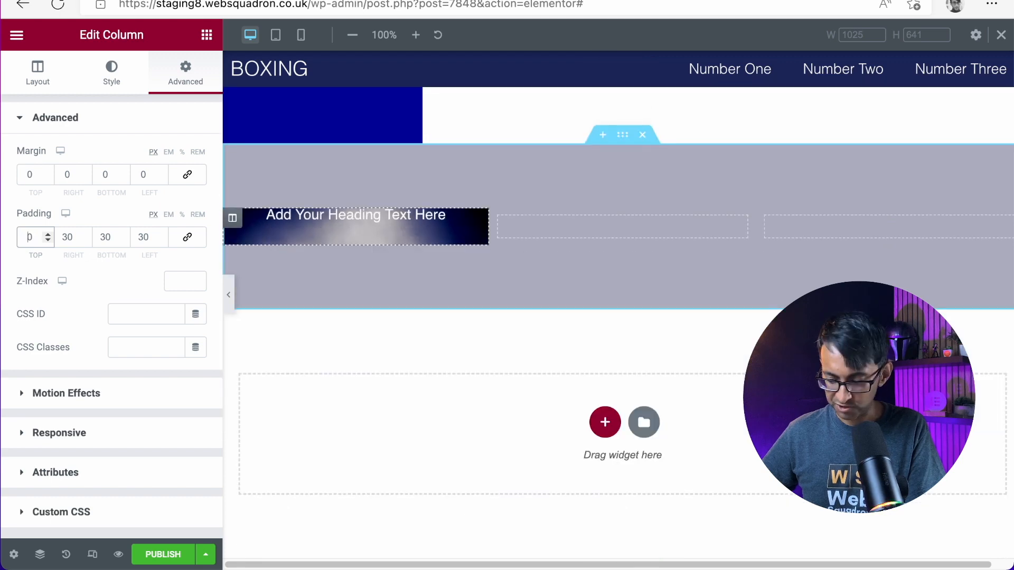
text(35)
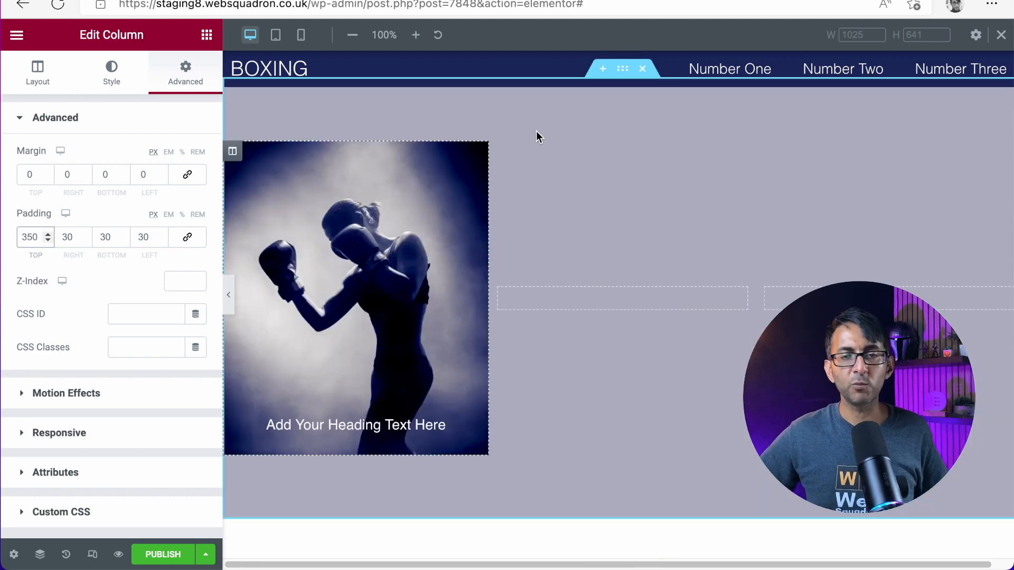
Step: Clear the placeholder title text of the heading over the boxer image
click(325, 436)
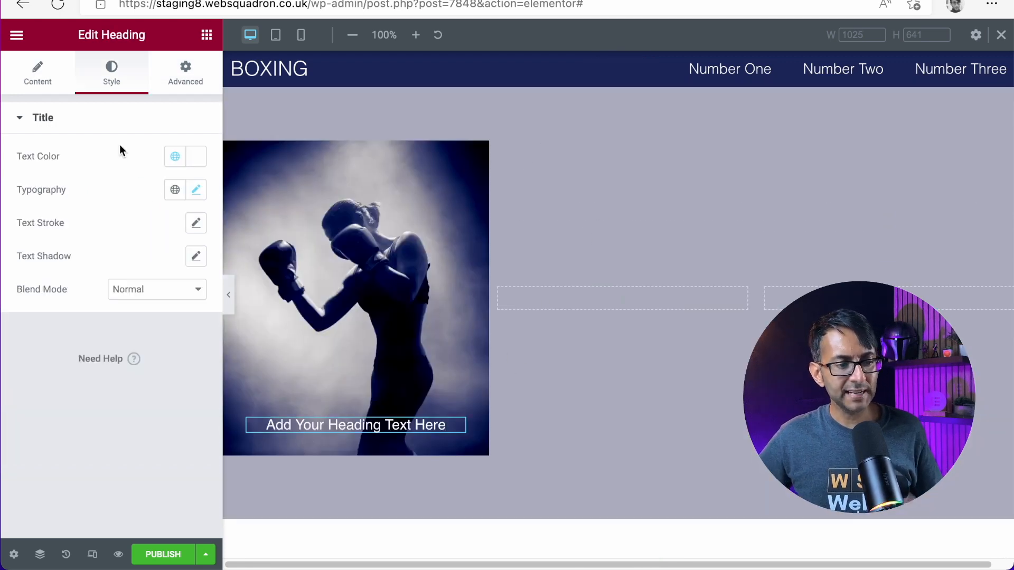
click(32, 79)
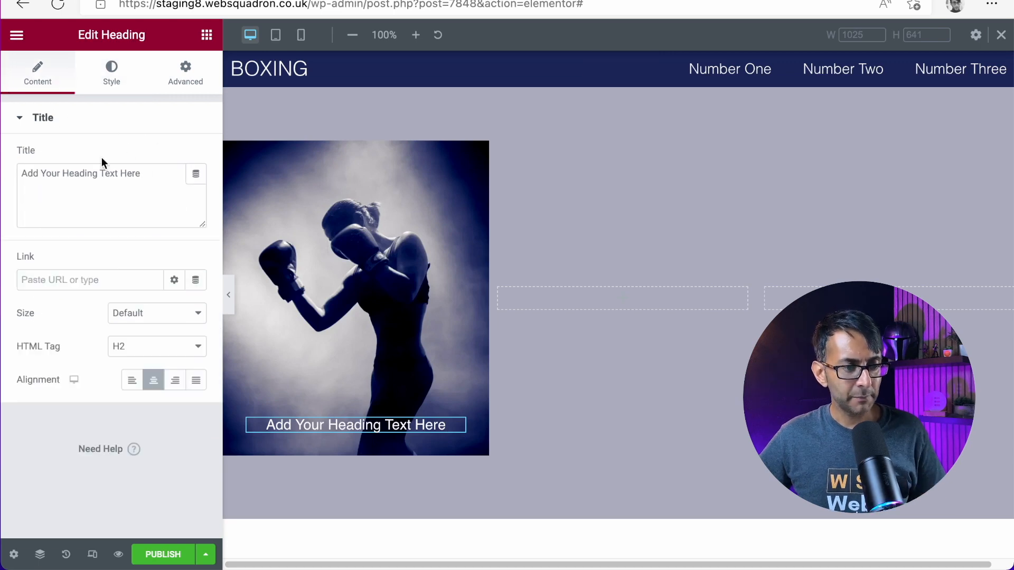
click(136, 188)
key(ctrl+a)
key(BackSpace)
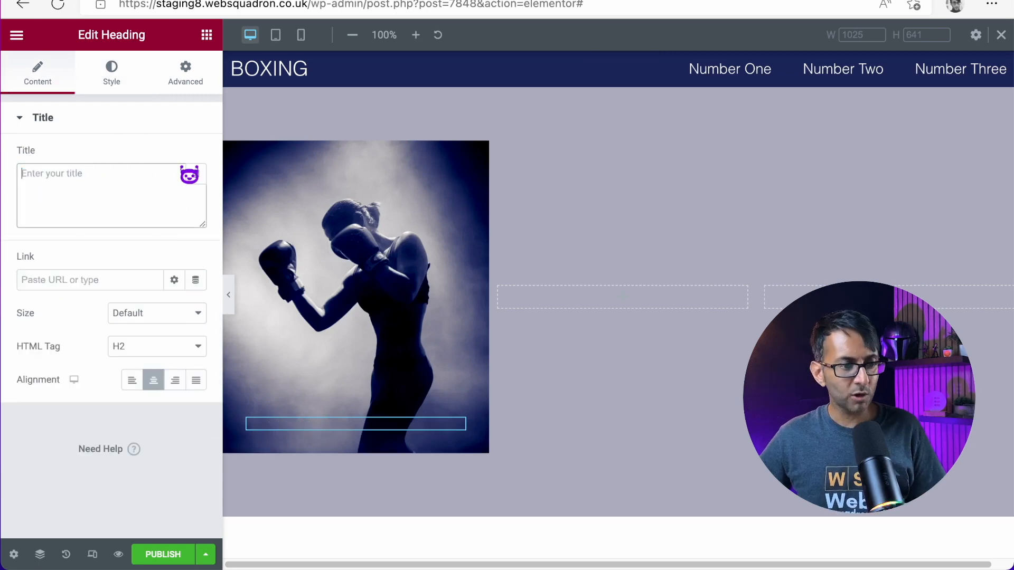
Step: Open the Bertha.ai assistant for the heading title and choose the Title to Benefit Sections template
click(189, 174)
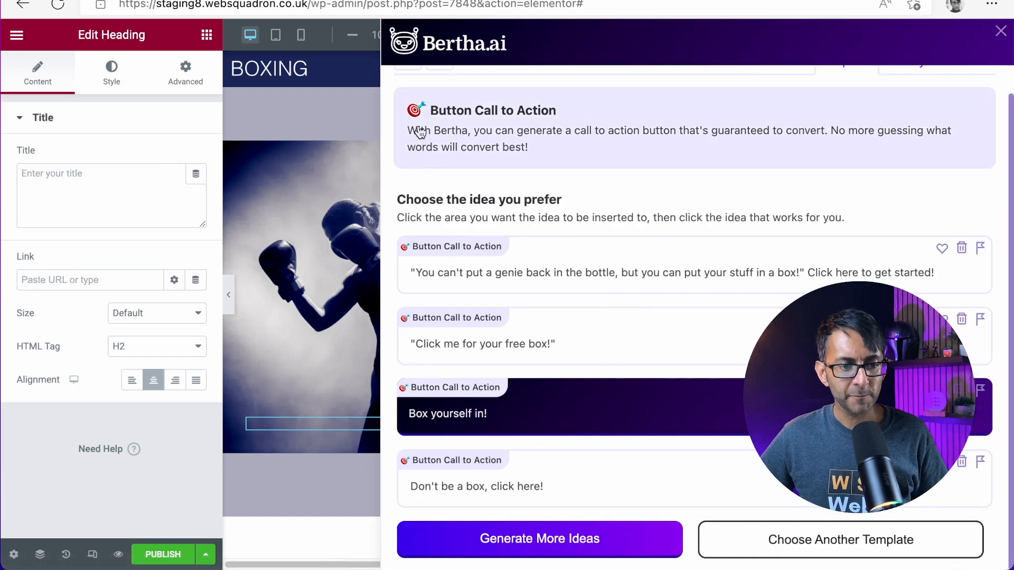
scroll(414, 110, up, 1)
click(404, 87)
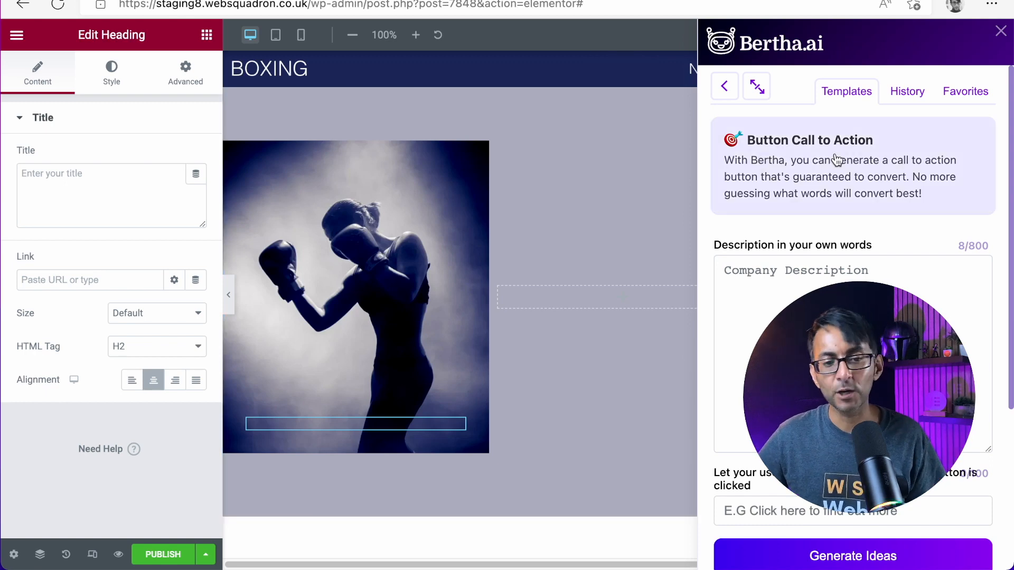
click(725, 87)
scroll(853, 317, down, 5)
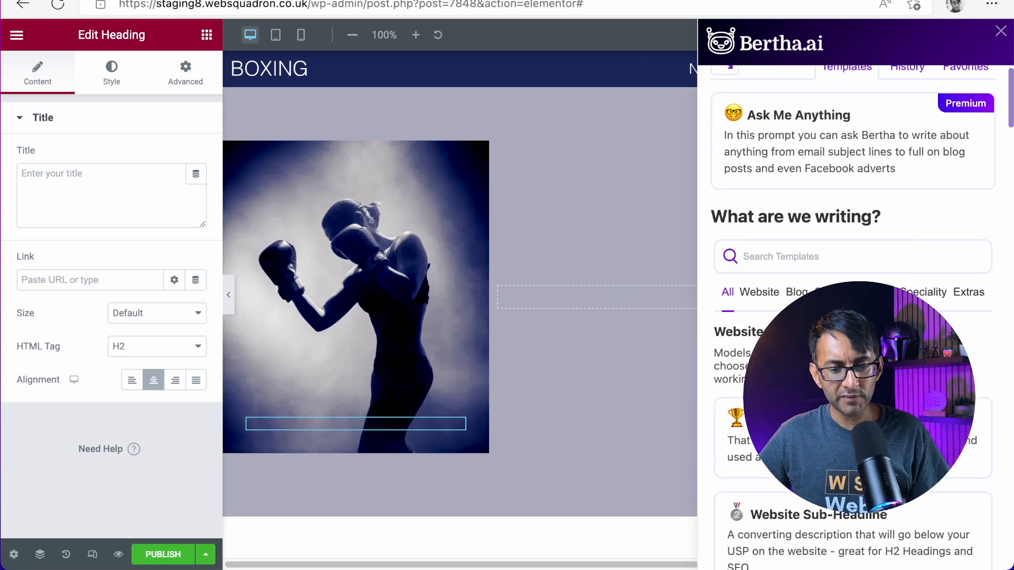
scroll(853, 317, down, 3)
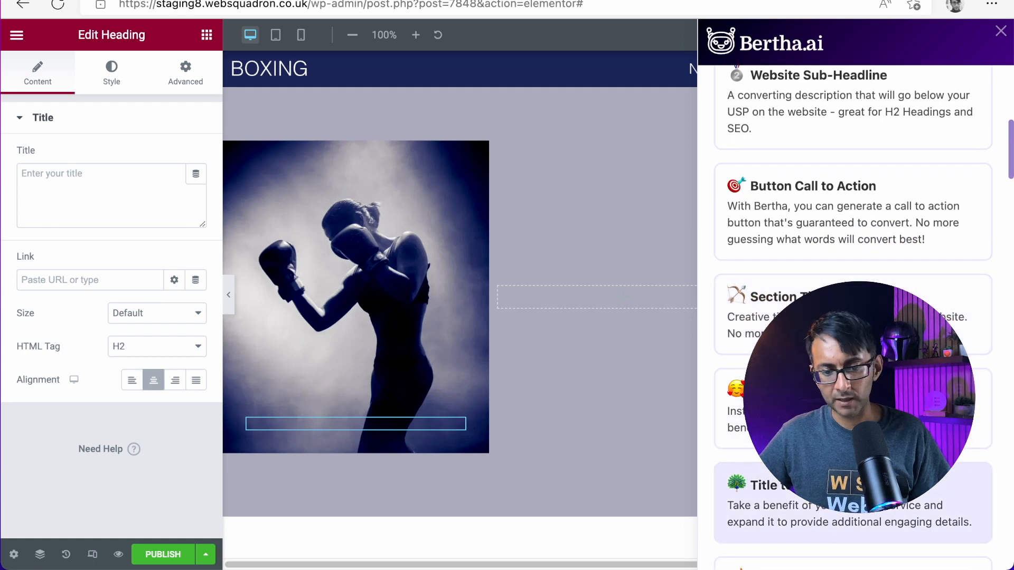
click(856, 523)
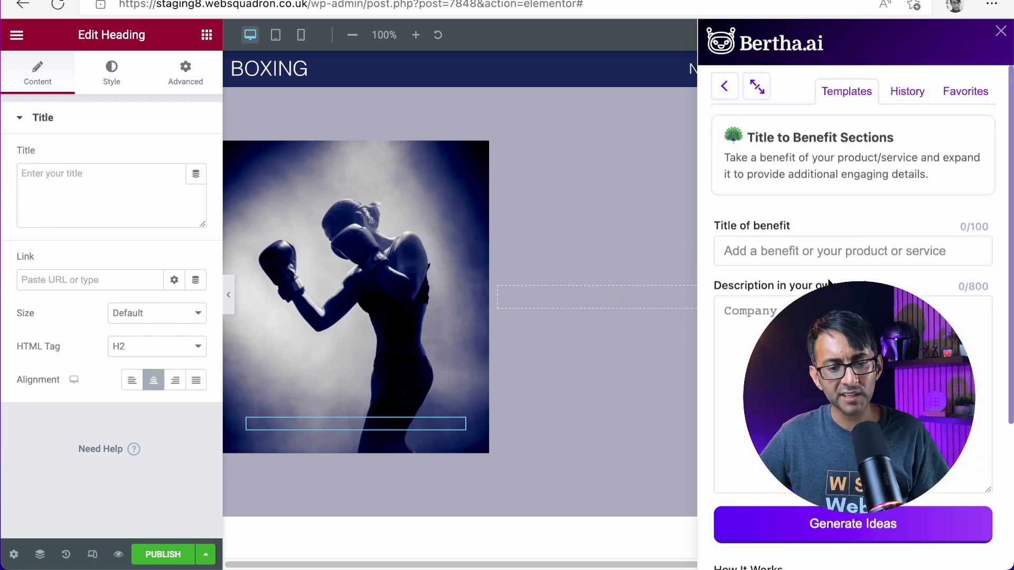
Step: Generate benefit ideas, insert the one about getting in shape, and shorten the title to "Get in the best shape of your life"
click(817, 255)
key(Tab)
text(f)
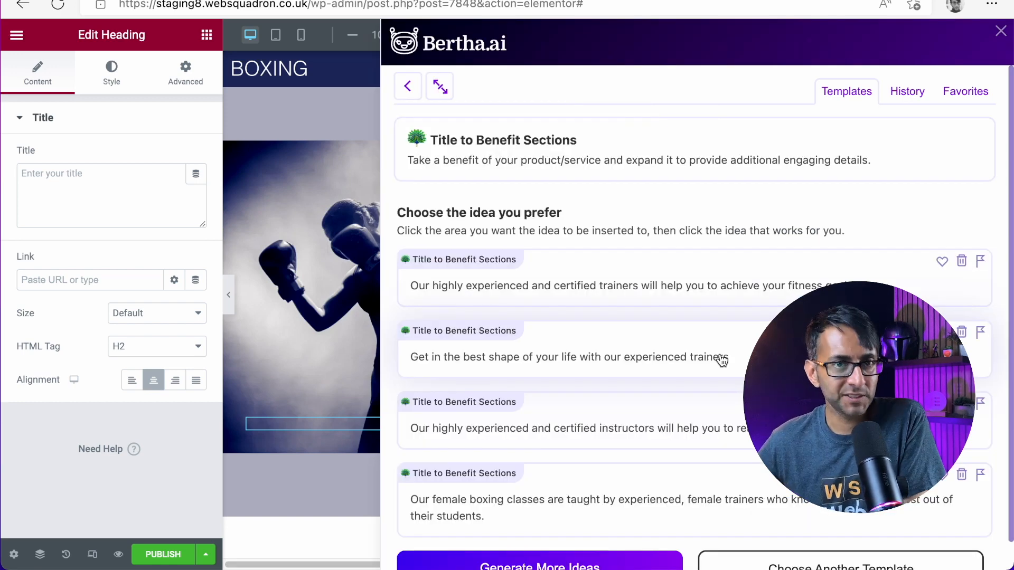
click(704, 361)
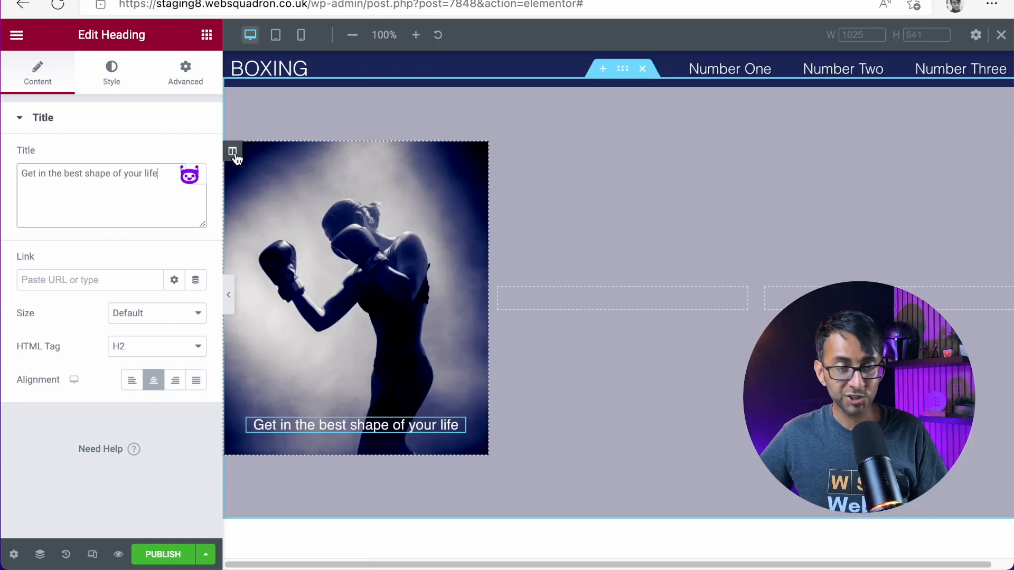
Step: Delete the two empty columns beside the boxer image column
right_click(498, 290)
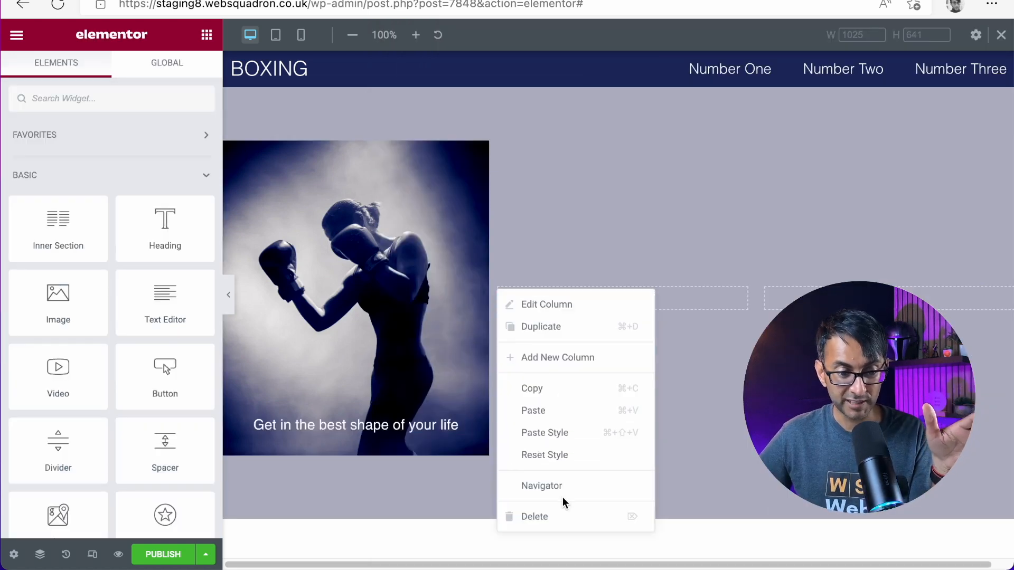
click(564, 515)
right_click(634, 290)
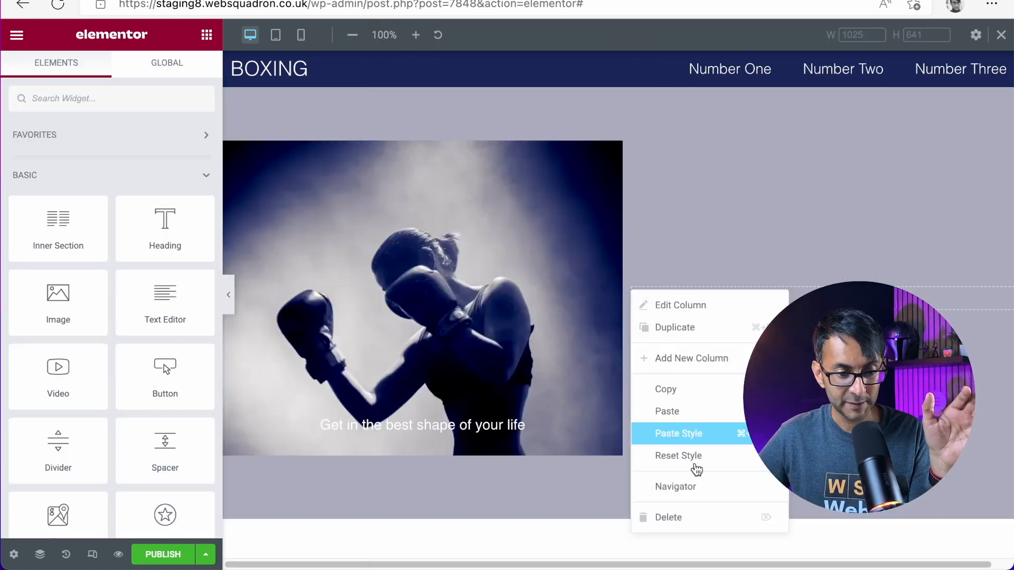
click(702, 521)
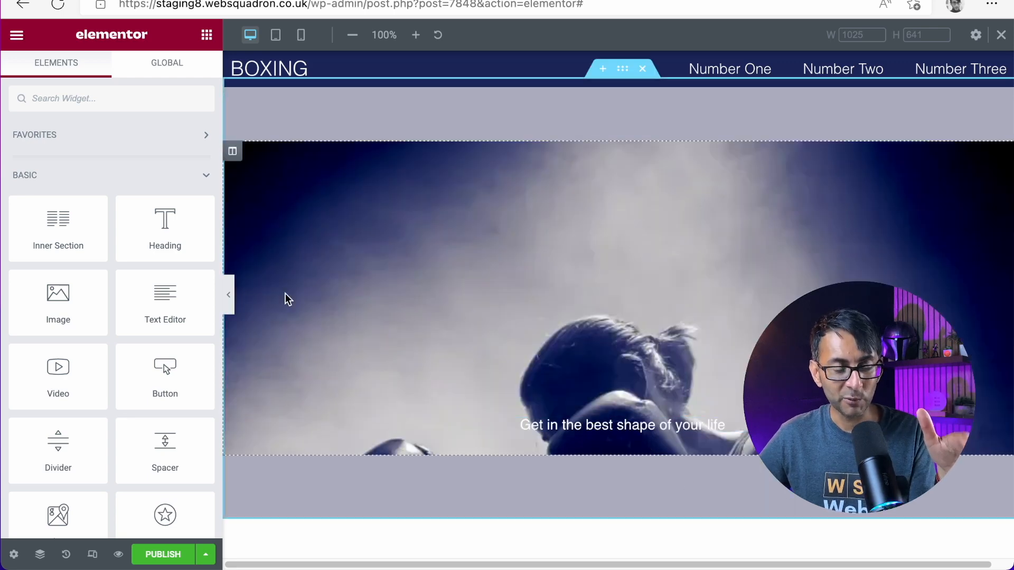
Step: Unlink the boxer column's margin values and set its right and left margins to 20 px
click(232, 152)
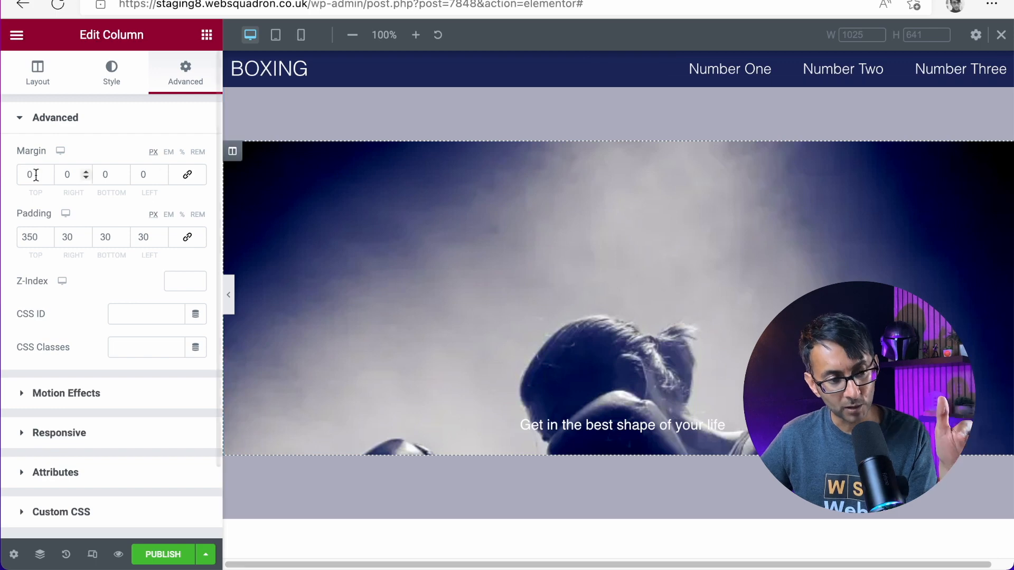
click(186, 175)
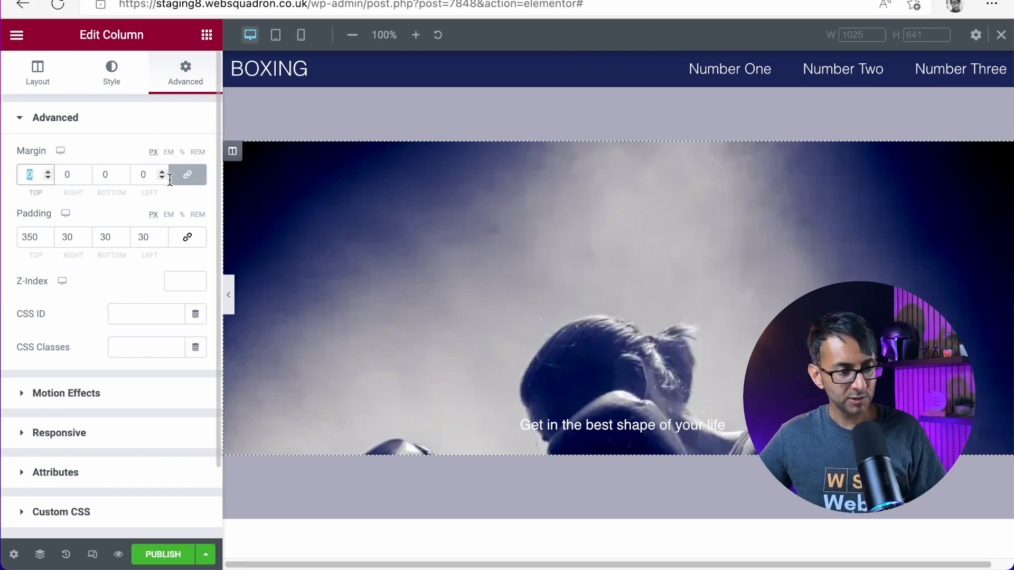
click(186, 174)
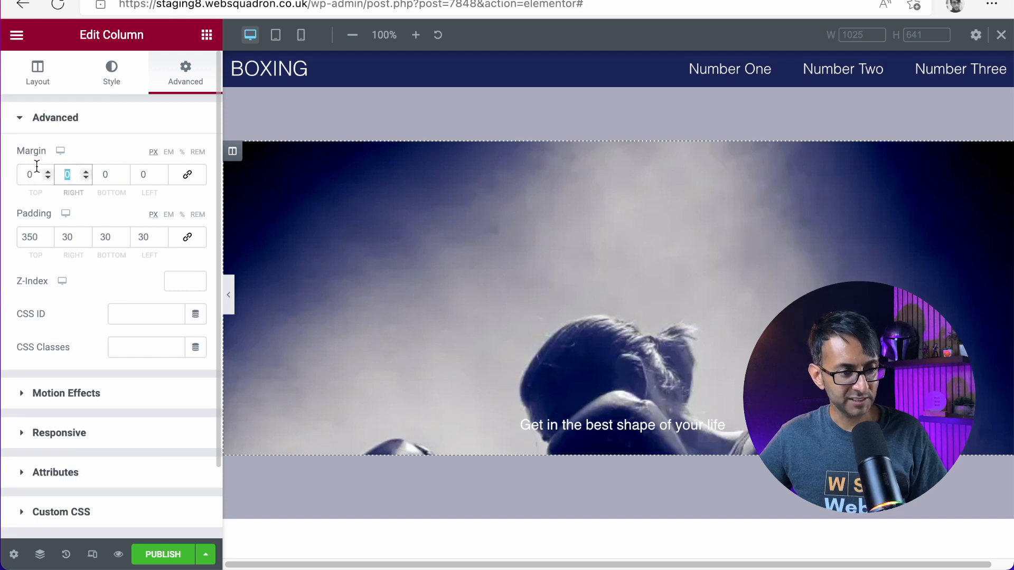
text(20)
key(Tab)
key(Tab)
text(20)
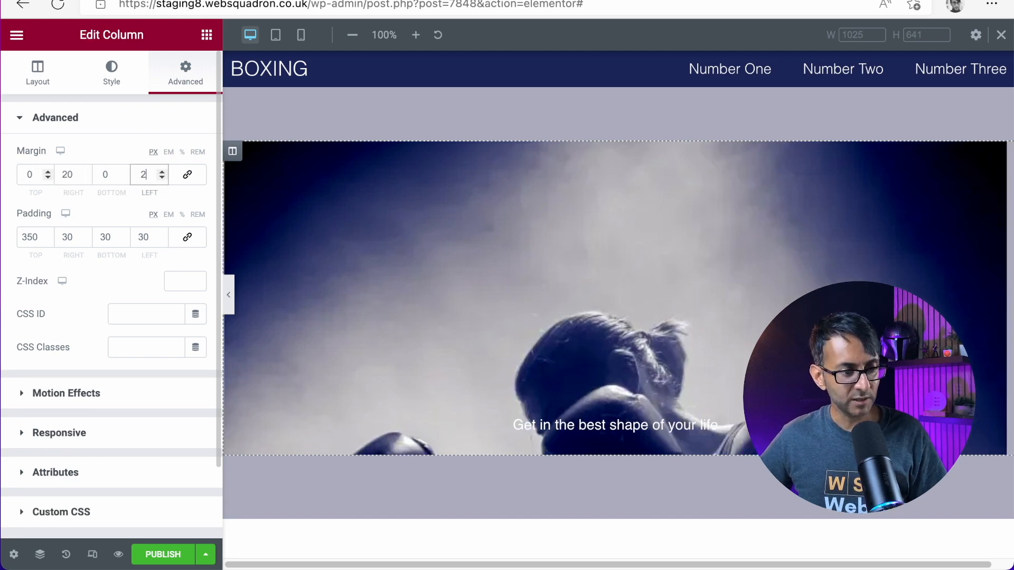
Step: Duplicate the boxer column twice to make a row of three matching image columns
right_click(233, 151)
click(288, 190)
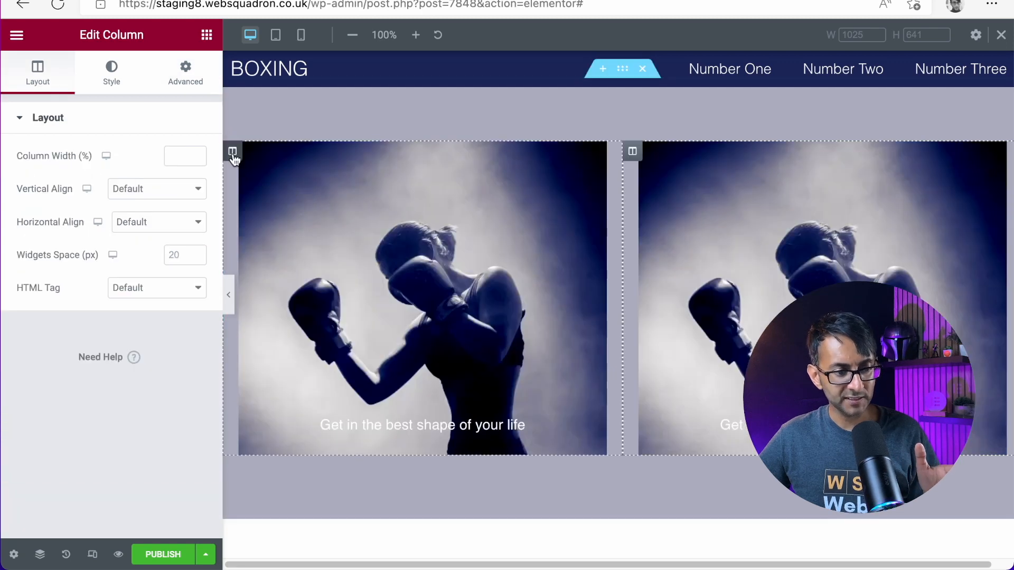
right_click(237, 155)
click(273, 199)
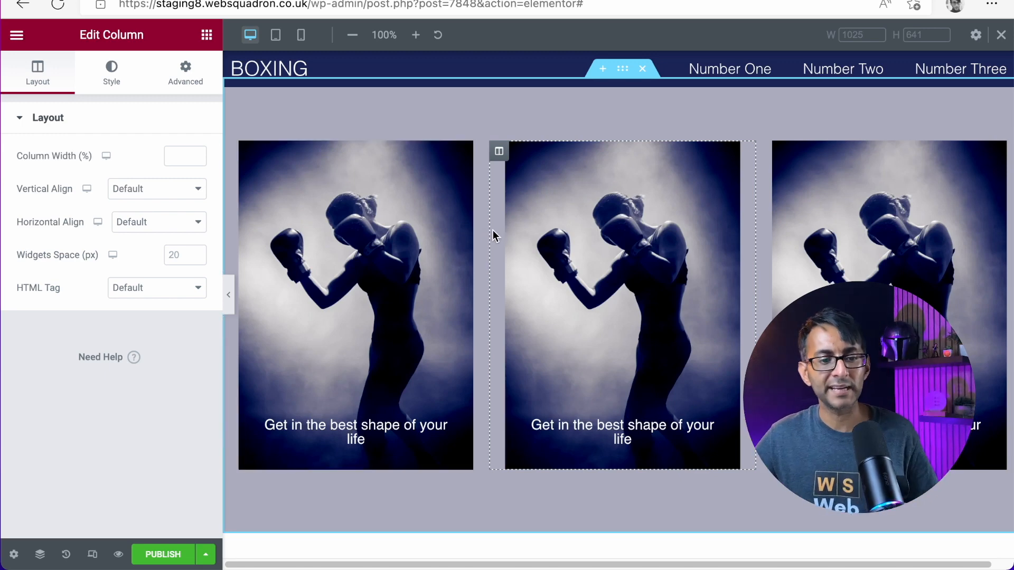
Step: Set the three-column section's background color to the global color New Item #10 (#262D56)
scroll(646, 309, up, 2)
scroll(682, 382, up, 3)
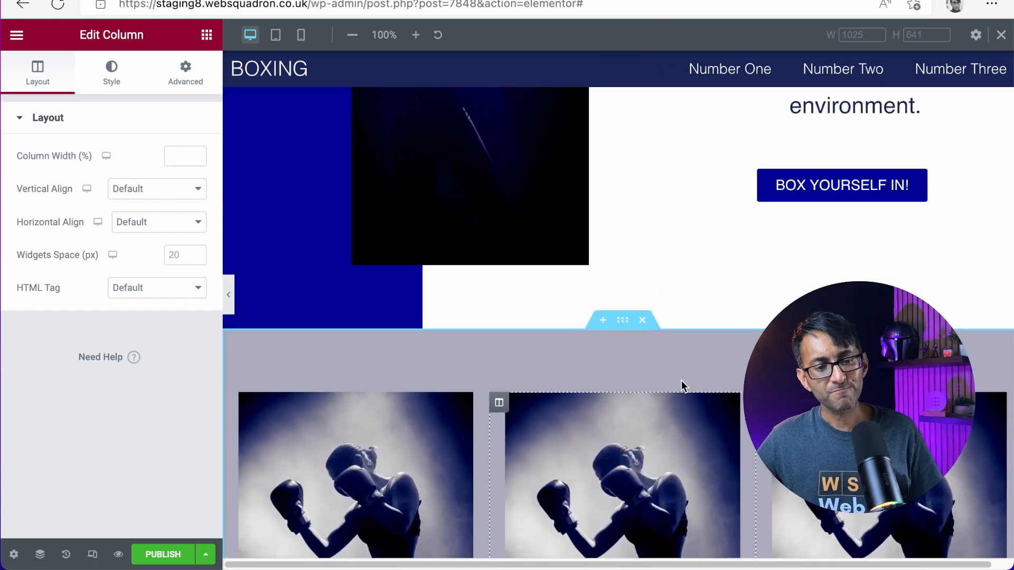
scroll(666, 359, down, 2)
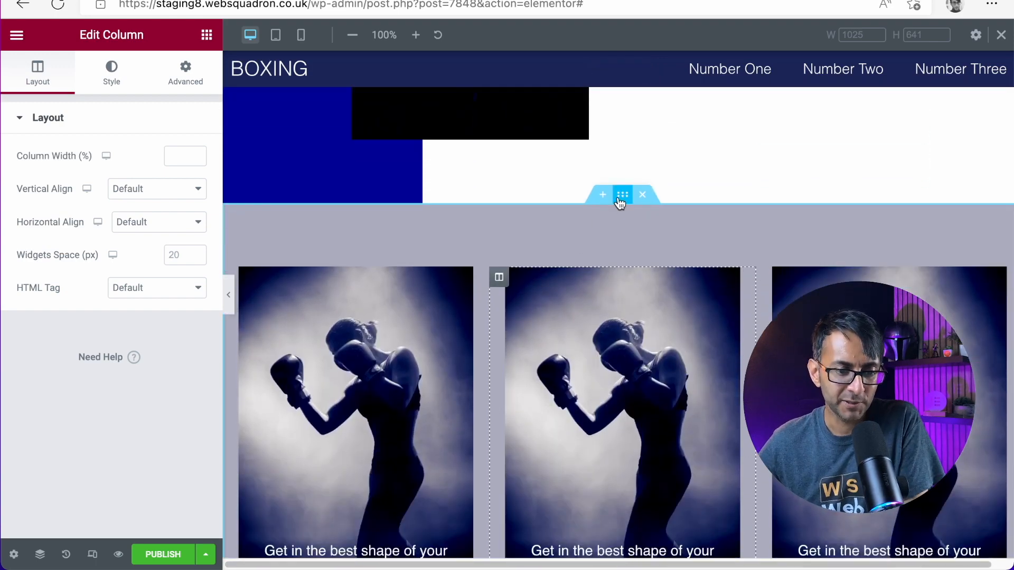
click(622, 196)
click(109, 85)
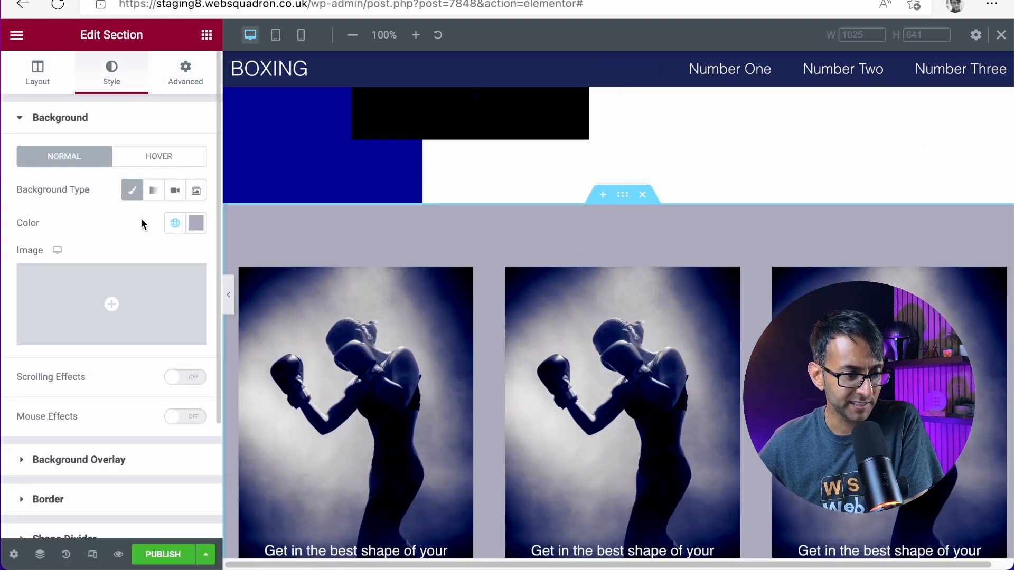
click(173, 226)
scroll(58, 417, down, 5)
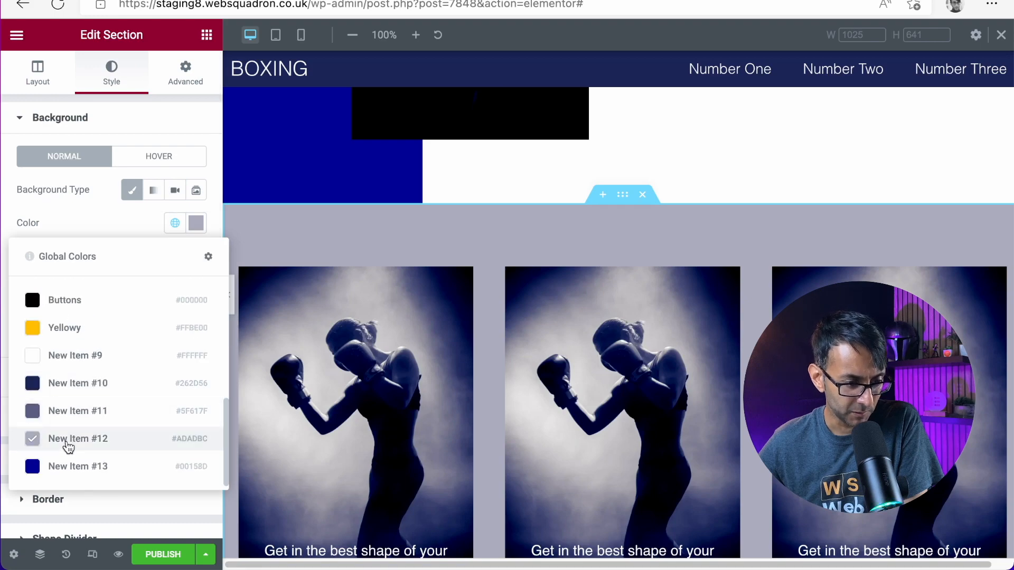
click(94, 388)
scroll(591, 410, up, 4)
scroll(591, 410, down, 4)
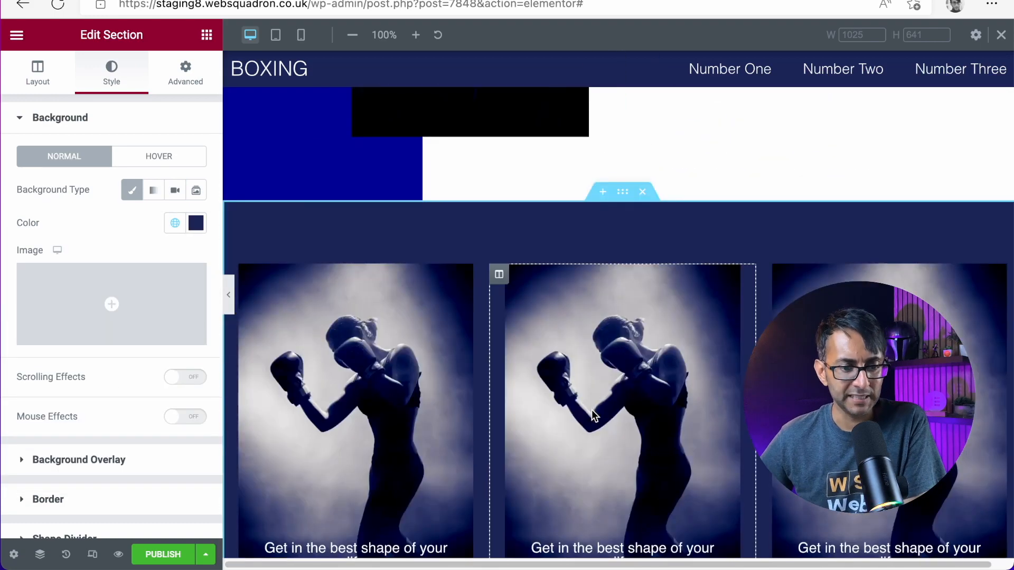
scroll(591, 410, down, 4)
Step: Move the border between the second and third columns to narrow the Experienced Trainers column
click(793, 296)
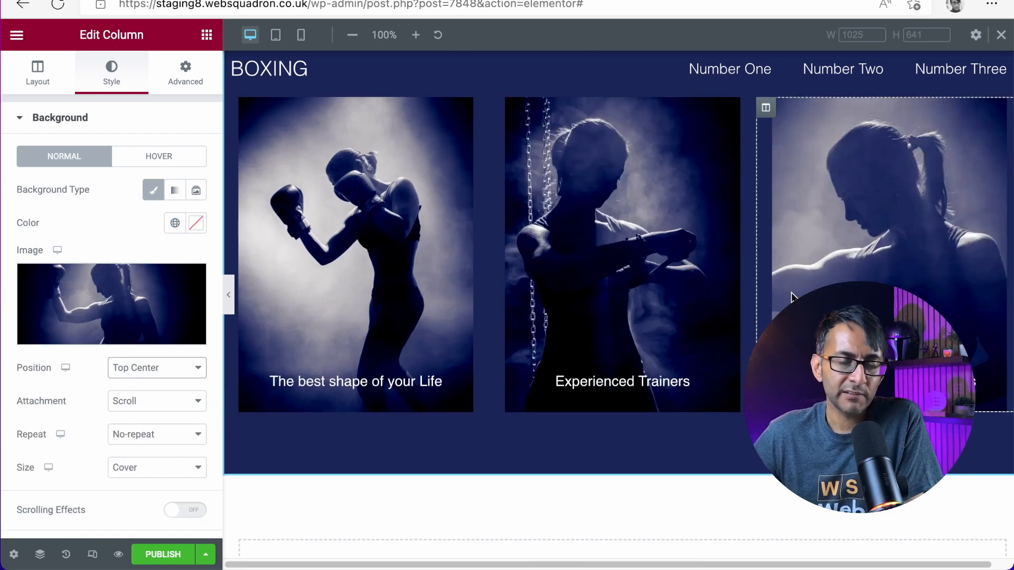
drag(757, 281, 706, 269)
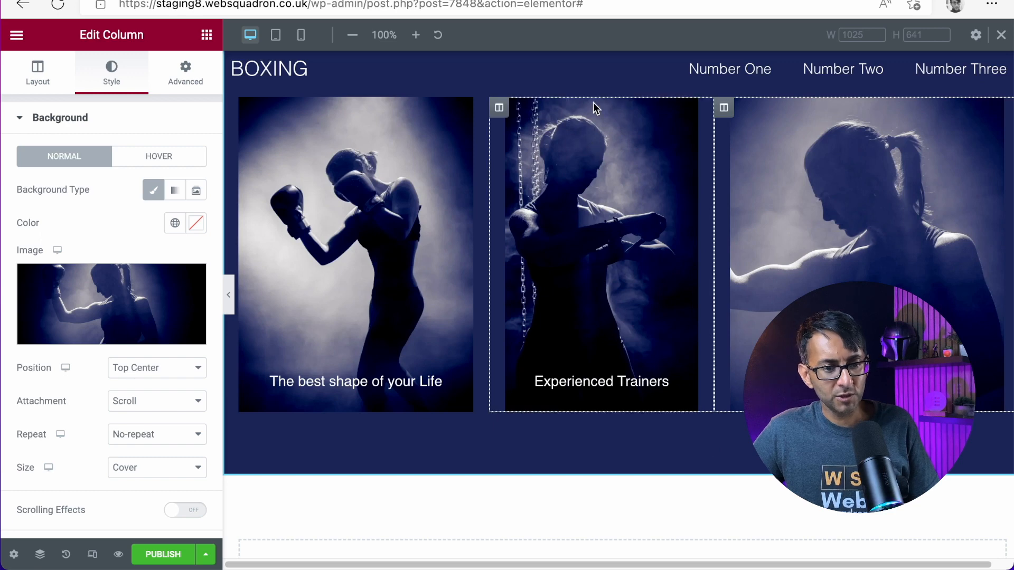
Step: Try the section's 25-25-50, 25-50-25, 50-25-25 and 16-66-16 column structures and return to 33, 33, 33
scroll(594, 102, up, 1)
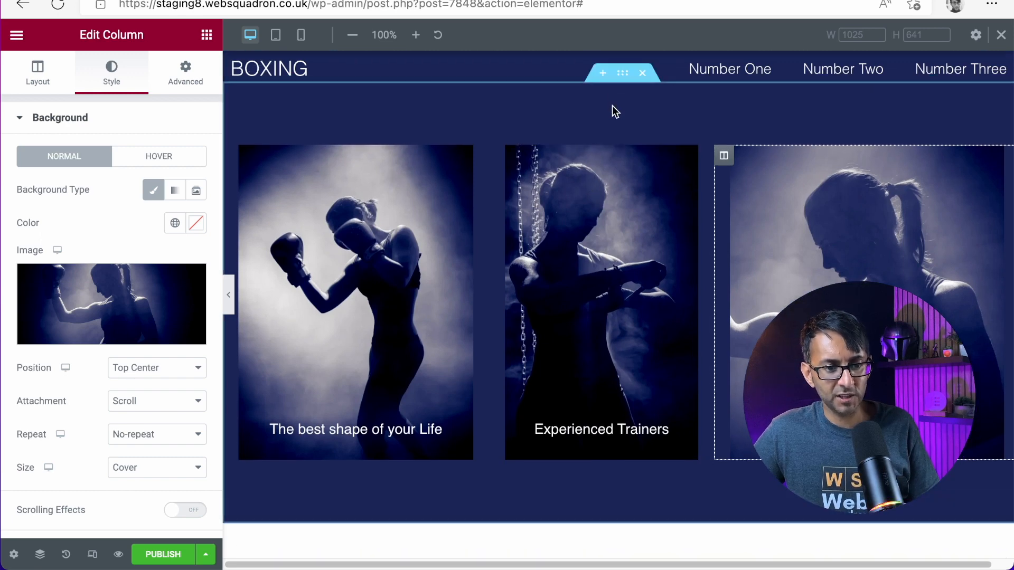
scroll(612, 106, up, 3)
click(605, 252)
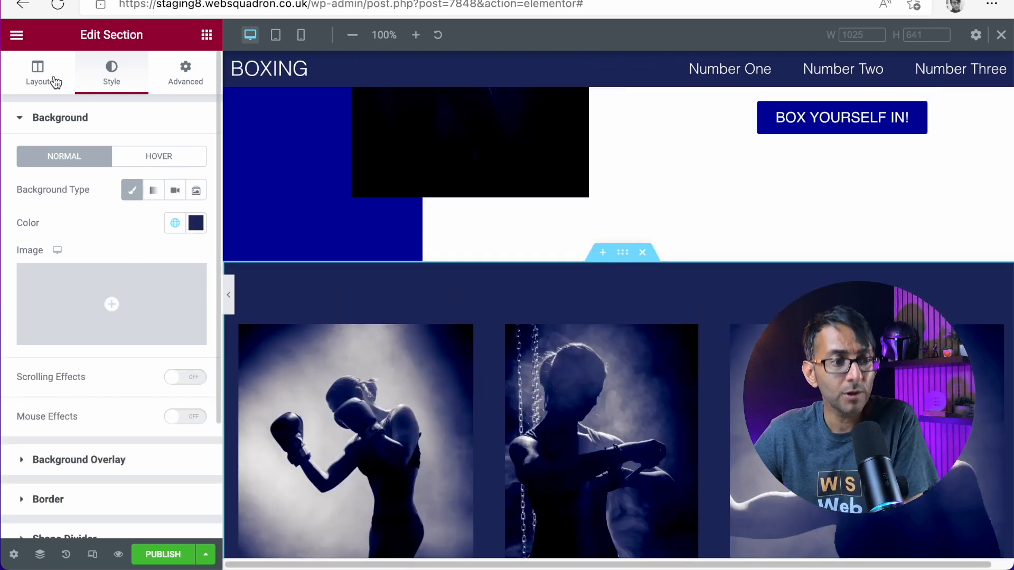
click(29, 77)
scroll(113, 446, down, 3)
click(113, 439)
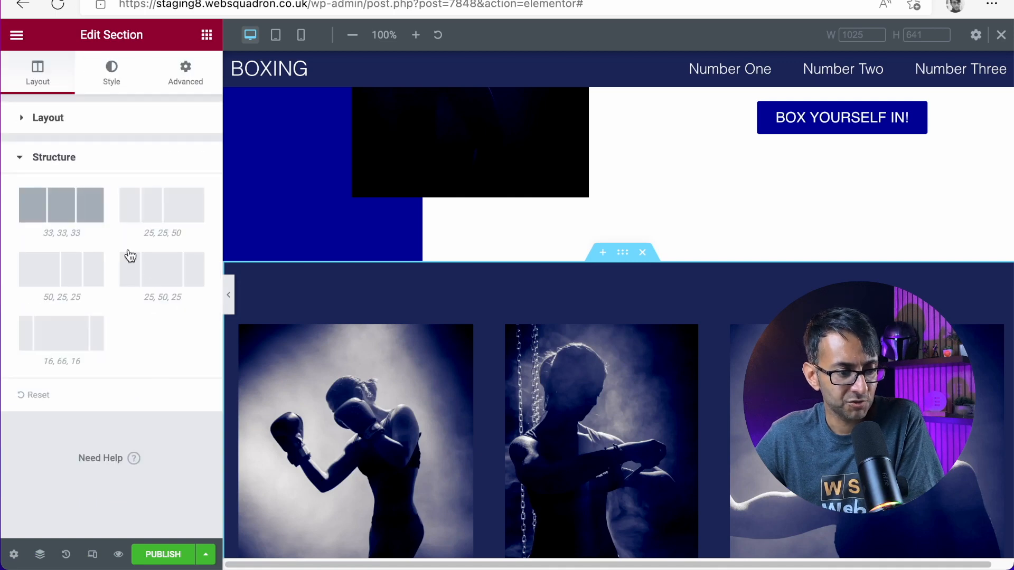
click(147, 215)
click(177, 278)
click(53, 274)
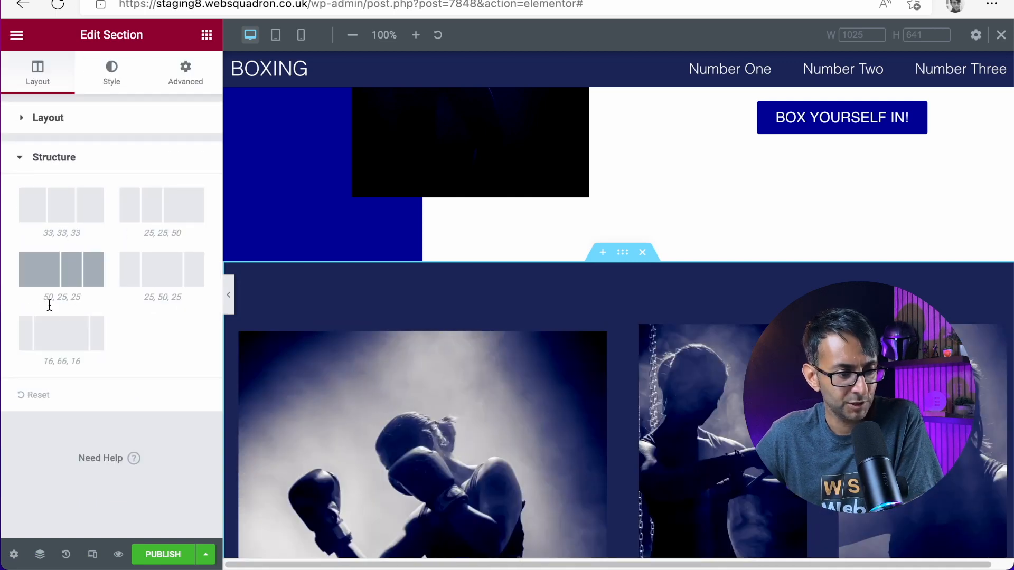
click(55, 334)
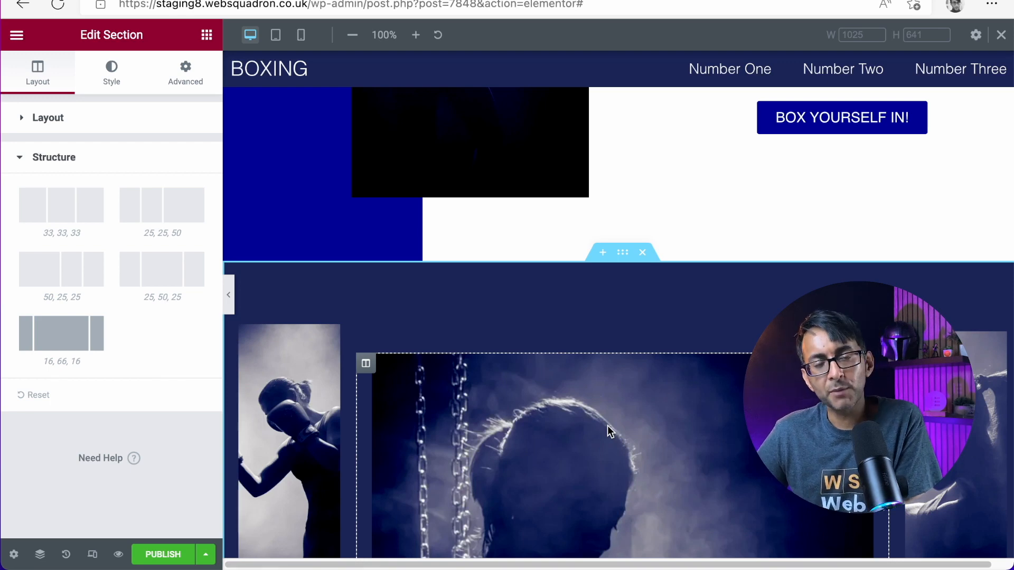
click(58, 210)
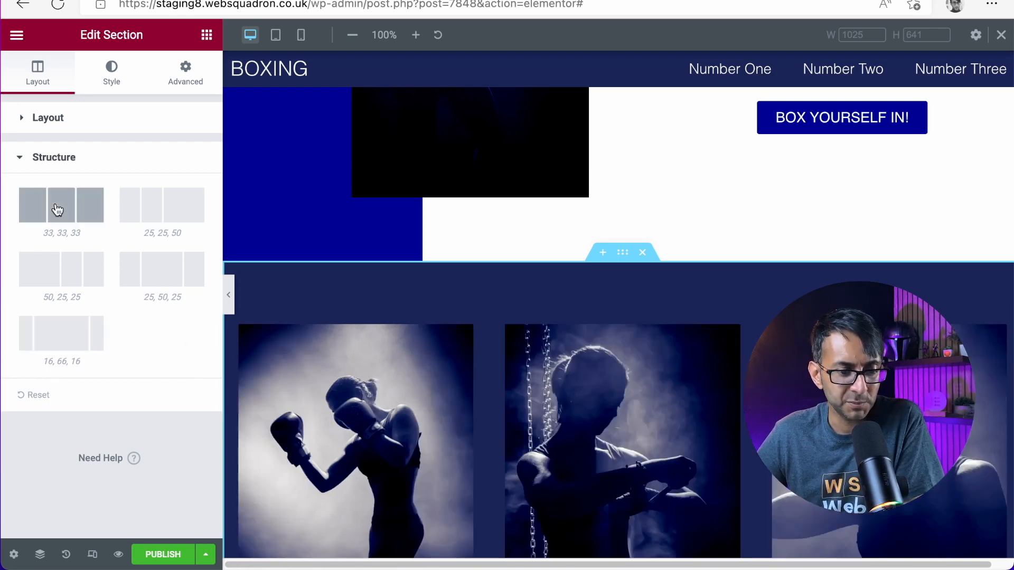
Step: Review the three image columns and the sections above them with the editing panel hidden
click(228, 294)
scroll(553, 391, down, 3)
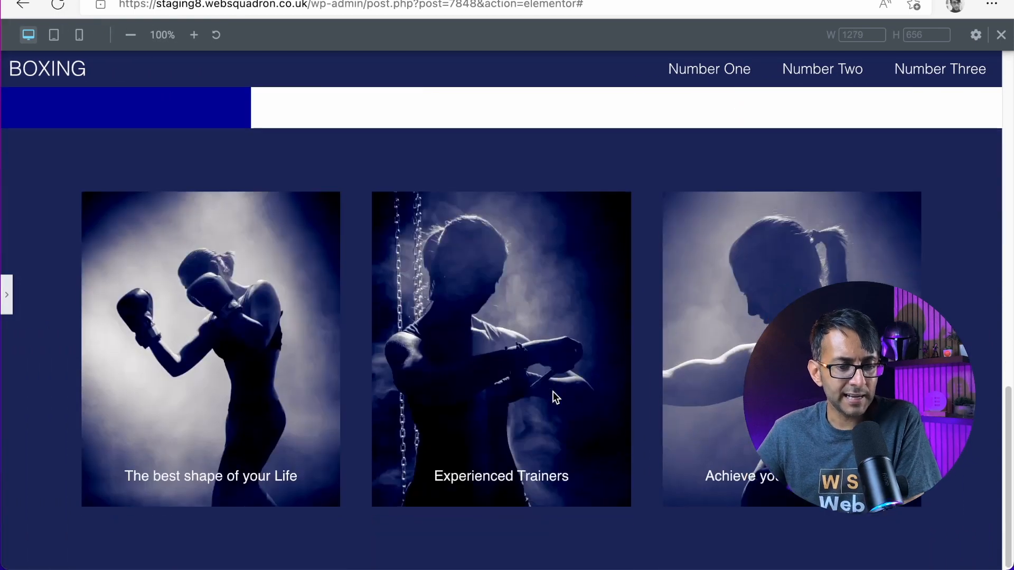
scroll(600, 446, up, 10)
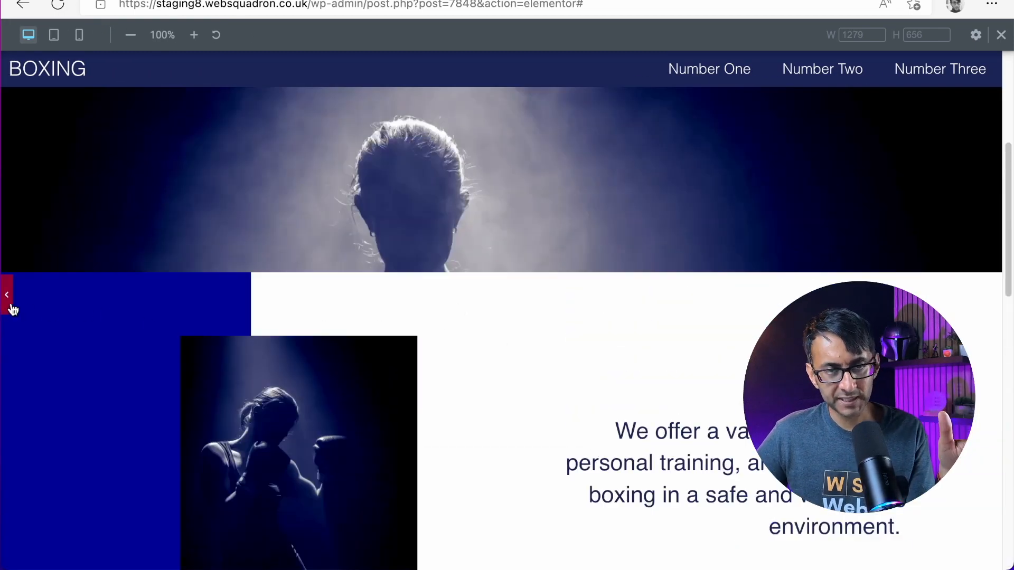
click(11, 302)
Step: Add a classic background overlay with the image box11.webp to the image and text section
click(626, 260)
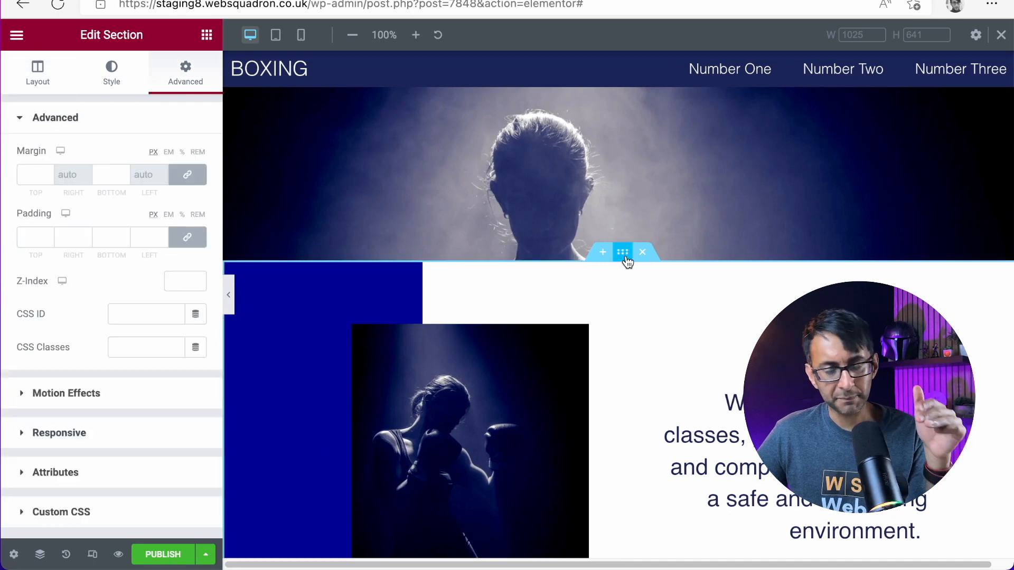
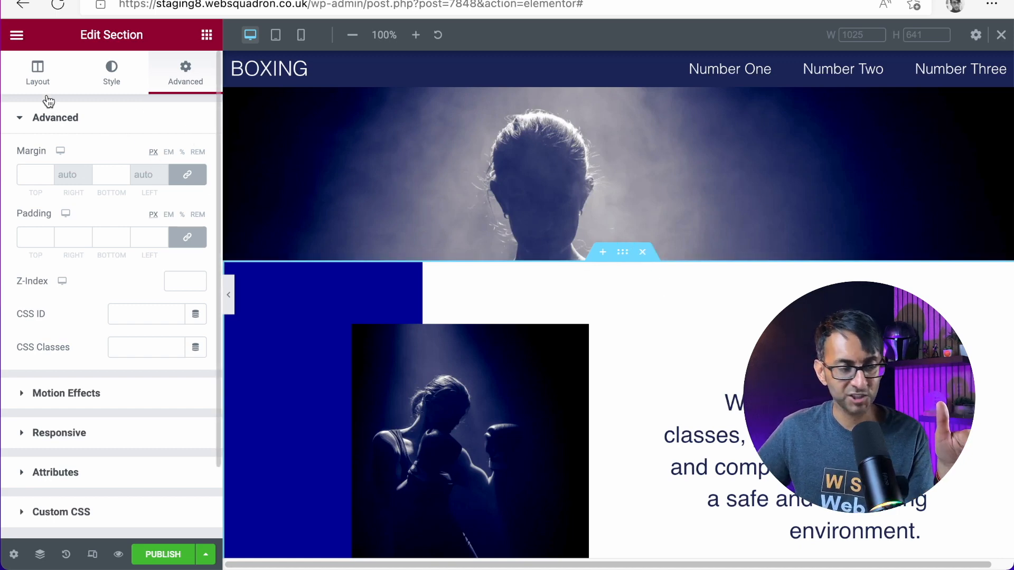
click(106, 68)
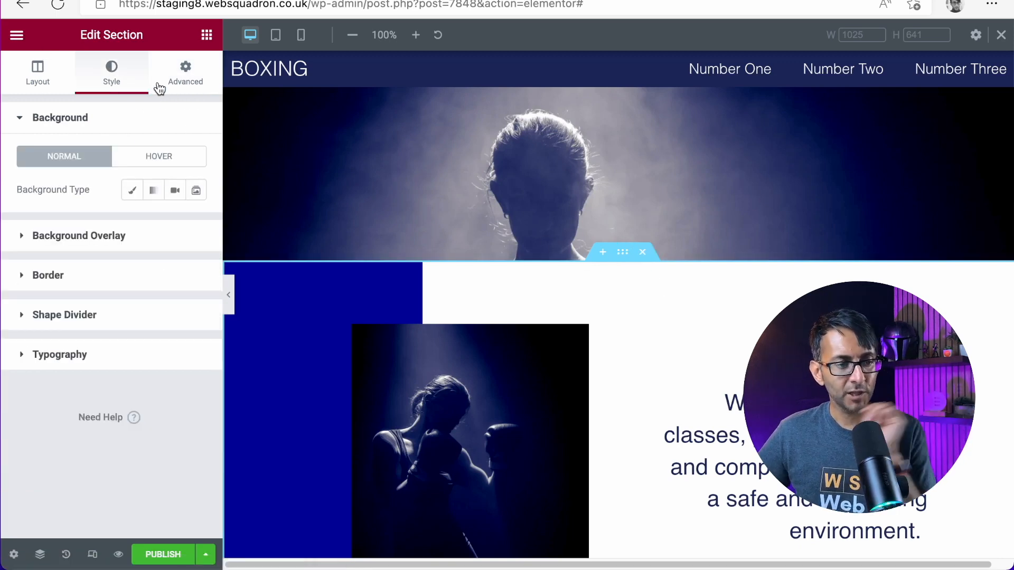
click(105, 243)
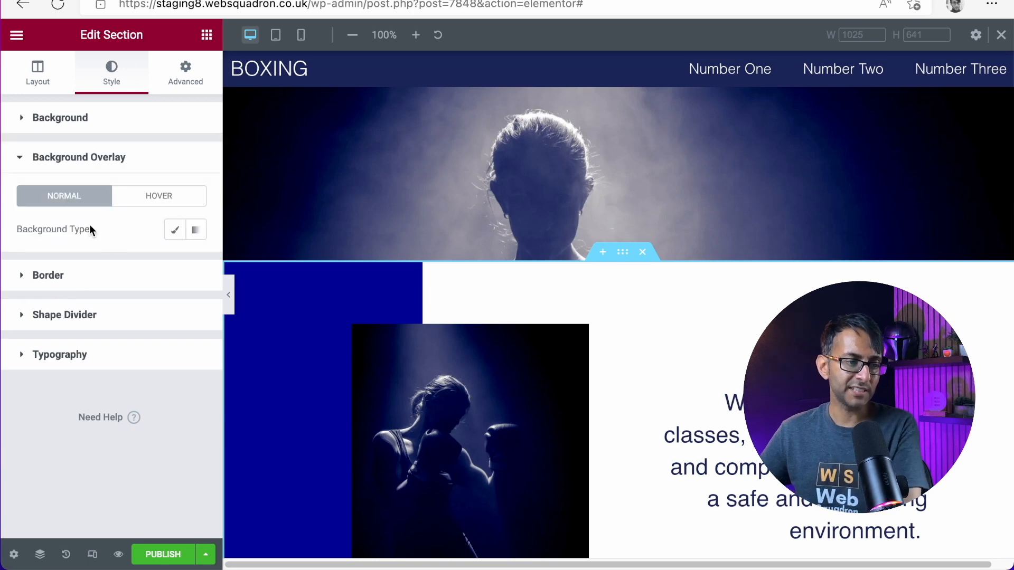
click(178, 232)
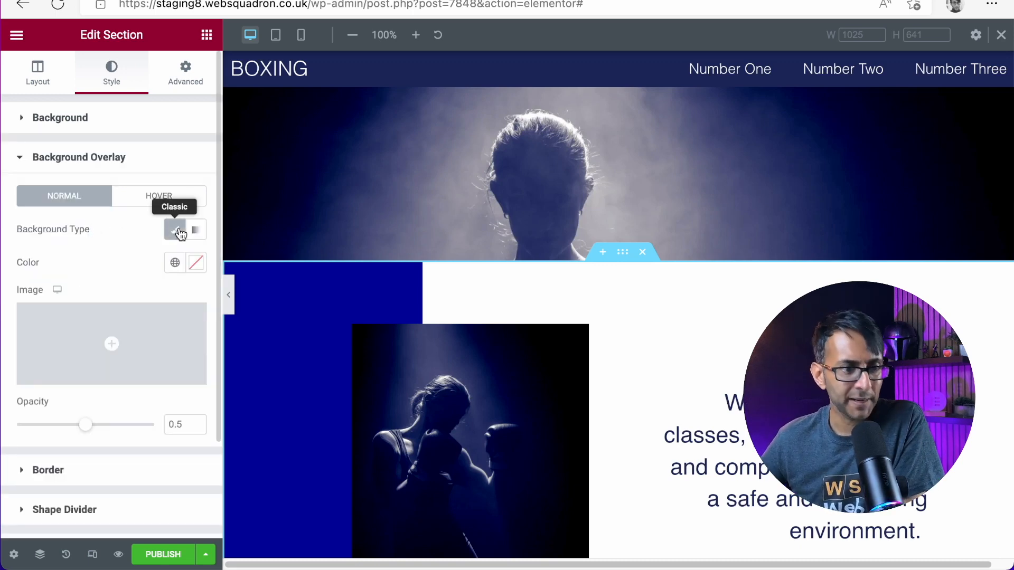
click(137, 352)
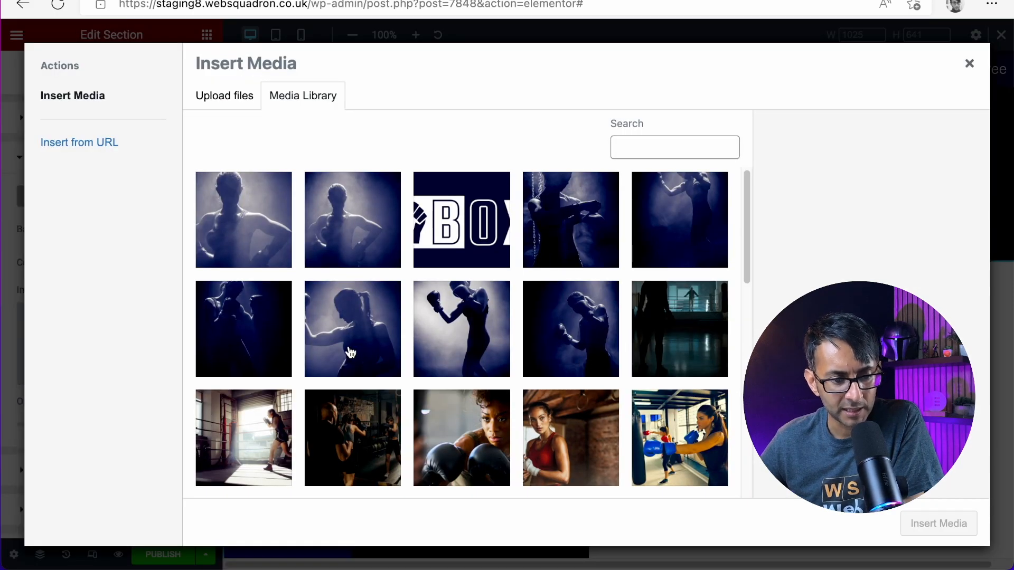
scroll(464, 367, down, 3)
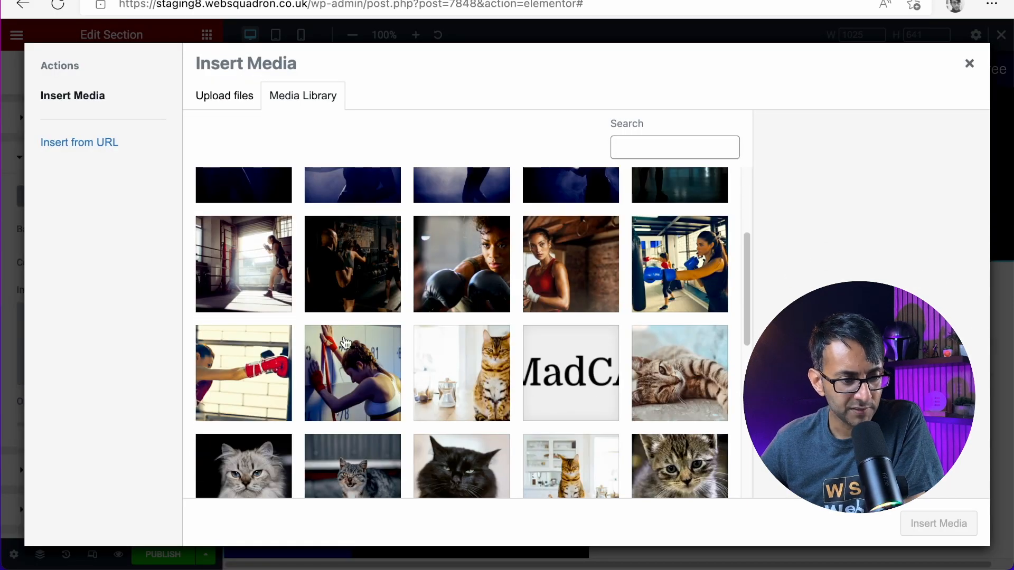
click(381, 294)
click(939, 524)
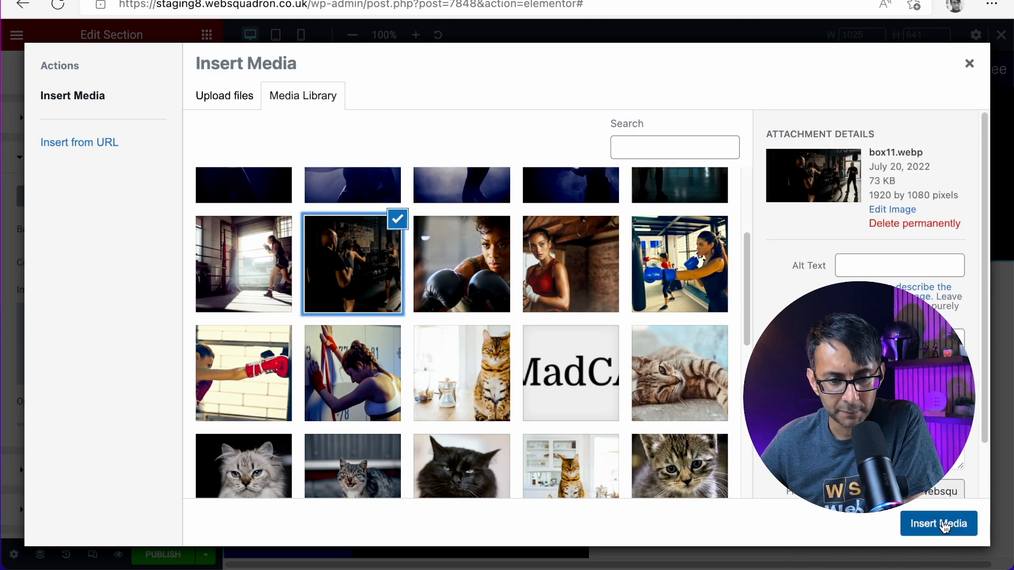
Step: Set the section's background overlay image to Center Center position, Fixed attachment, No-repeat and Cover size
scroll(687, 443, down, 5)
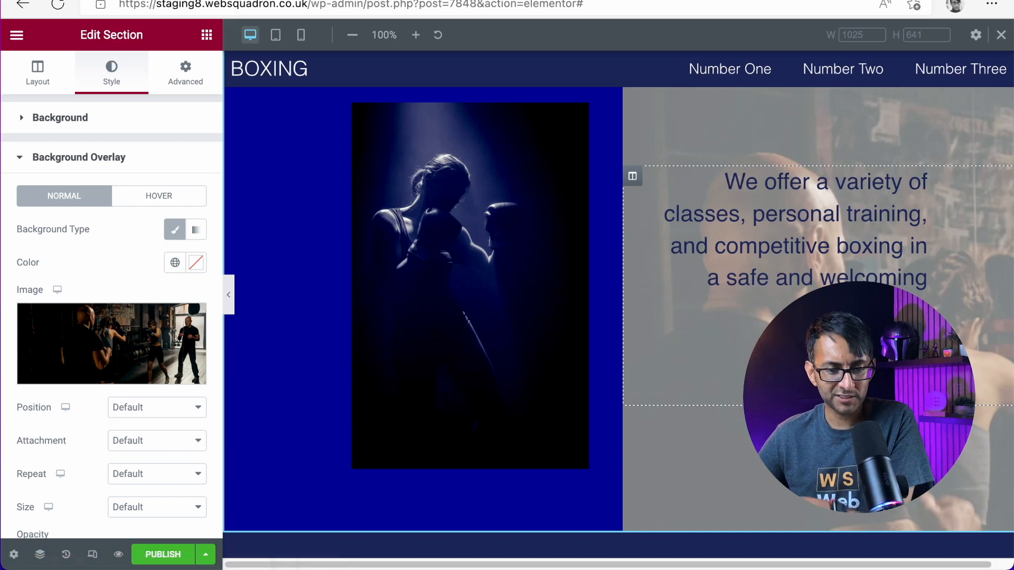
scroll(159, 373, down, 4)
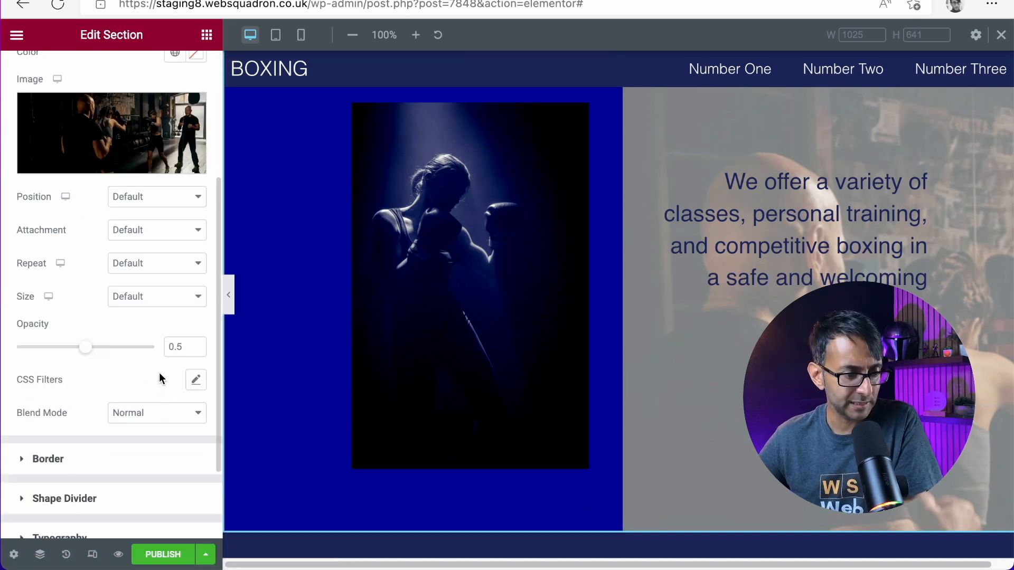
click(140, 210)
click(142, 213)
click(152, 232)
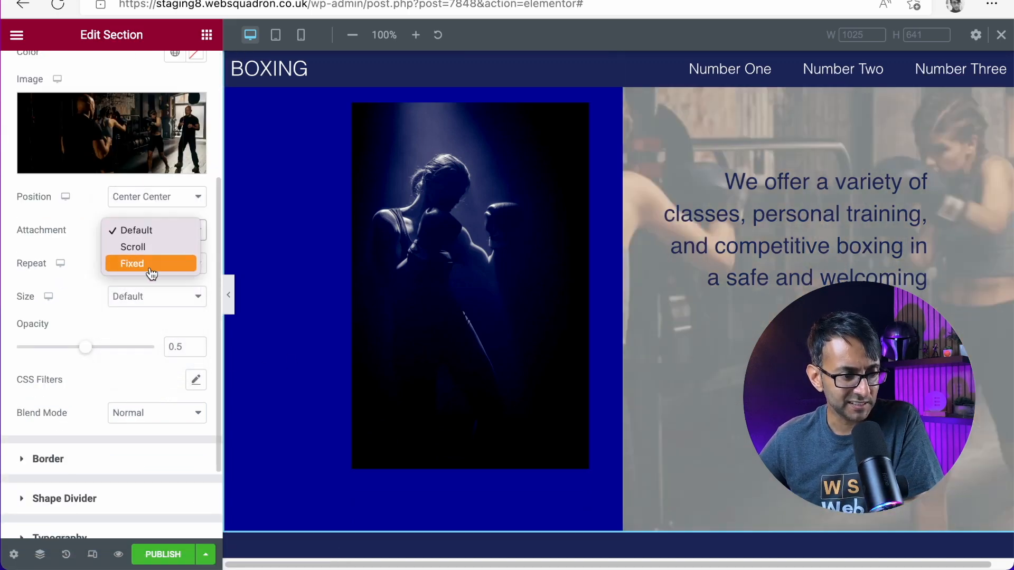
click(152, 265)
click(139, 295)
click(149, 302)
click(140, 322)
click(136, 353)
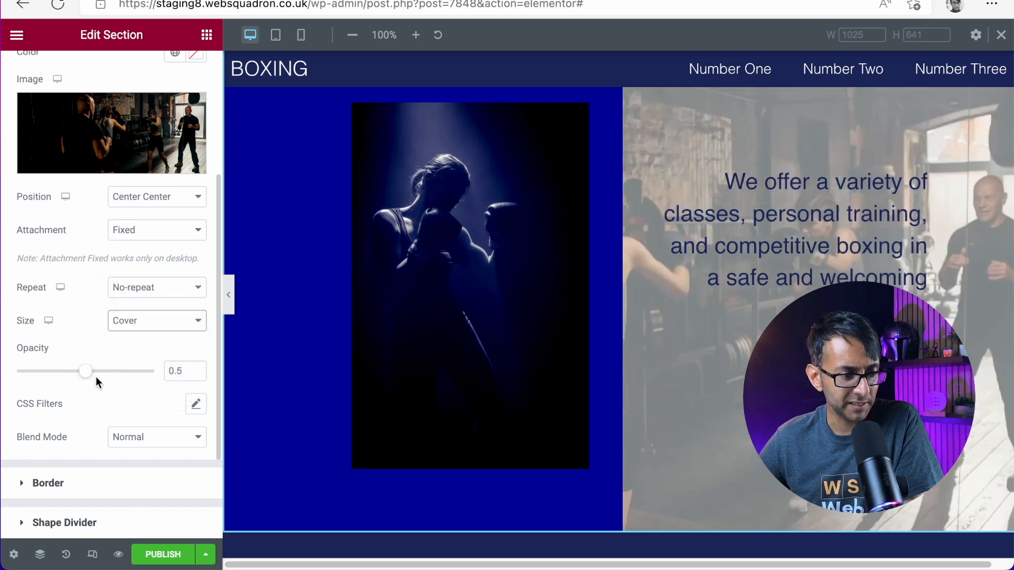
Step: Set the overlay image's CSS filter saturation to 0
click(196, 405)
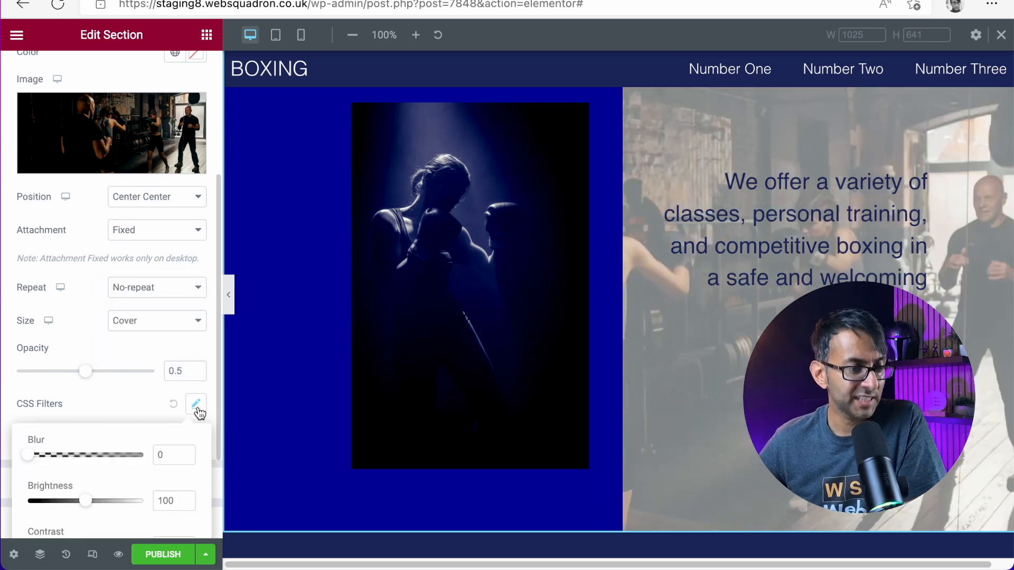
scroll(116, 472, down, 3)
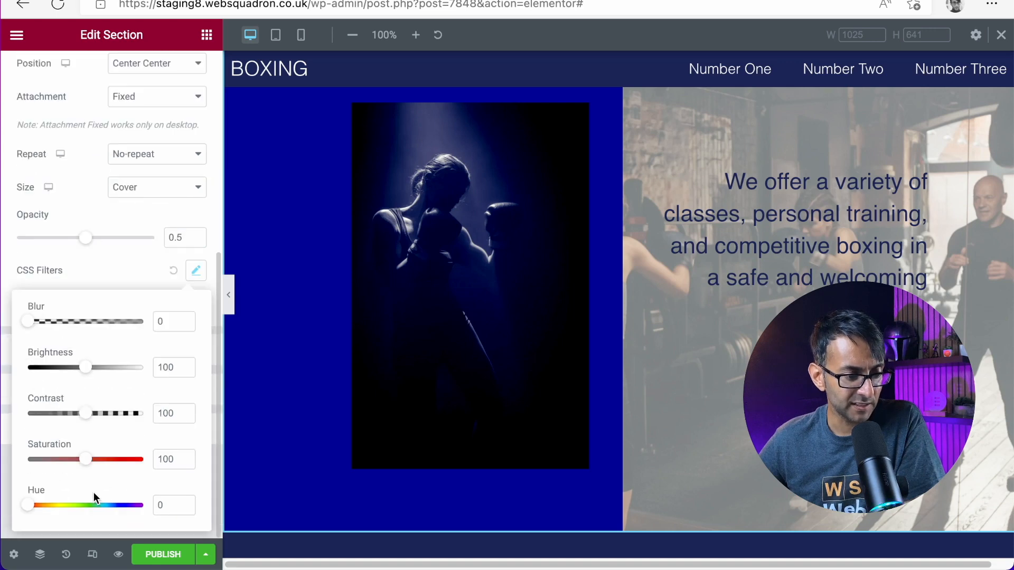
click(3, 457)
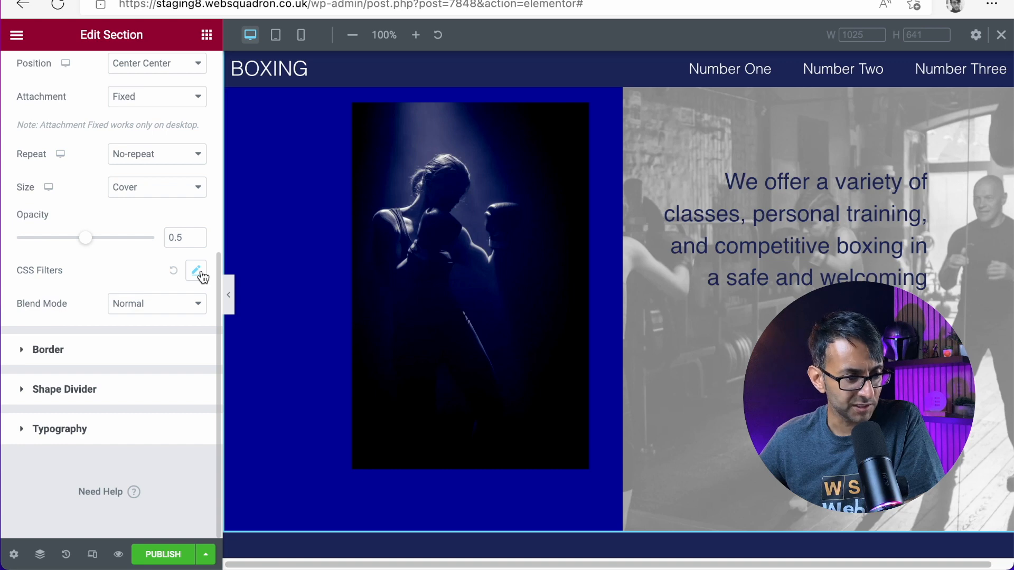
Step: Try the background overlay at an opacity of 1 and check it against the section's text
drag(83, 246, 143, 246)
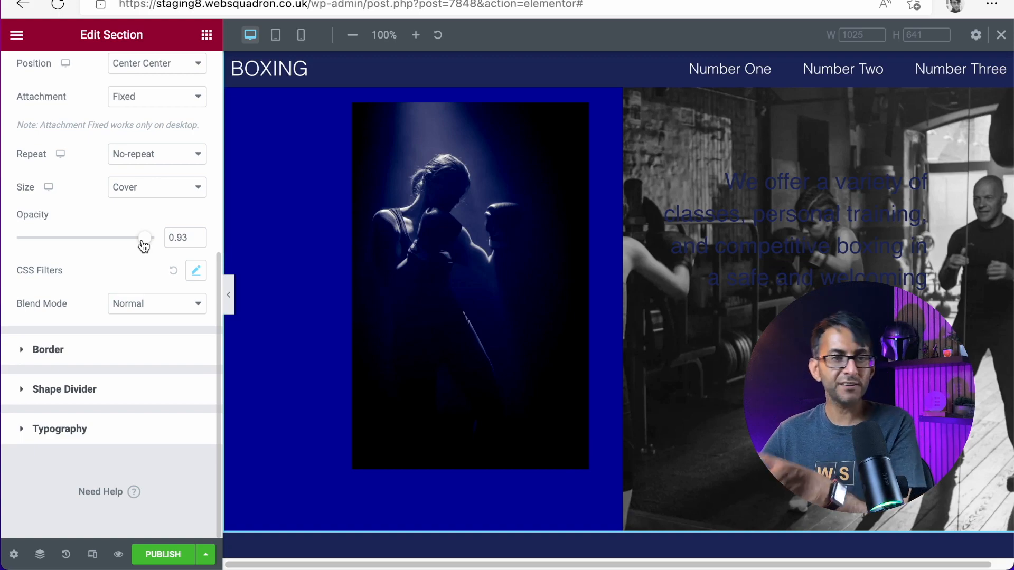
mouse_move(144, 246)
mouse_down()
mouse_move(49, 242)
mouse_move(159, 248)
mouse_up()
scroll(575, 313, up, 2)
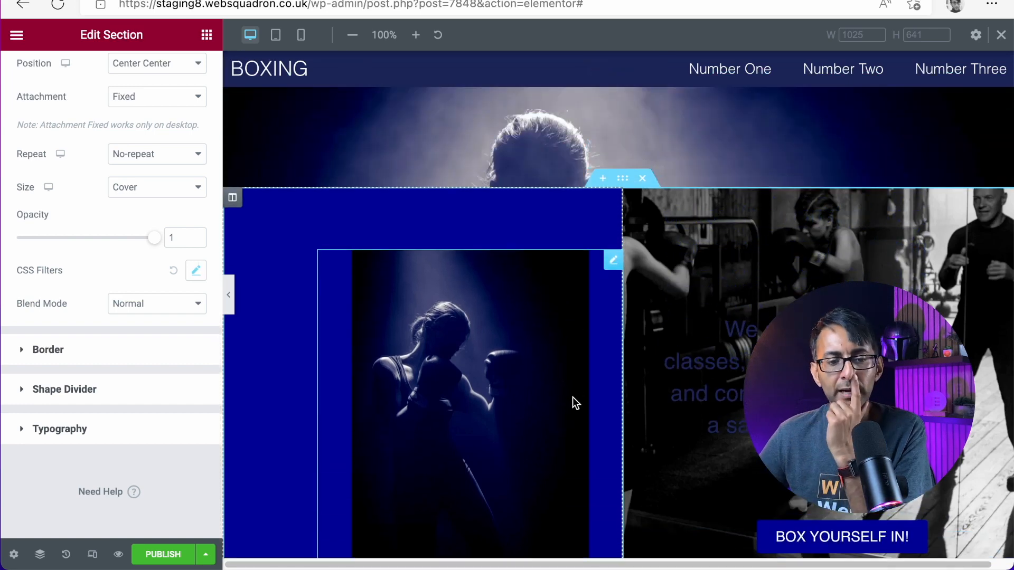
scroll(573, 397, down, 3)
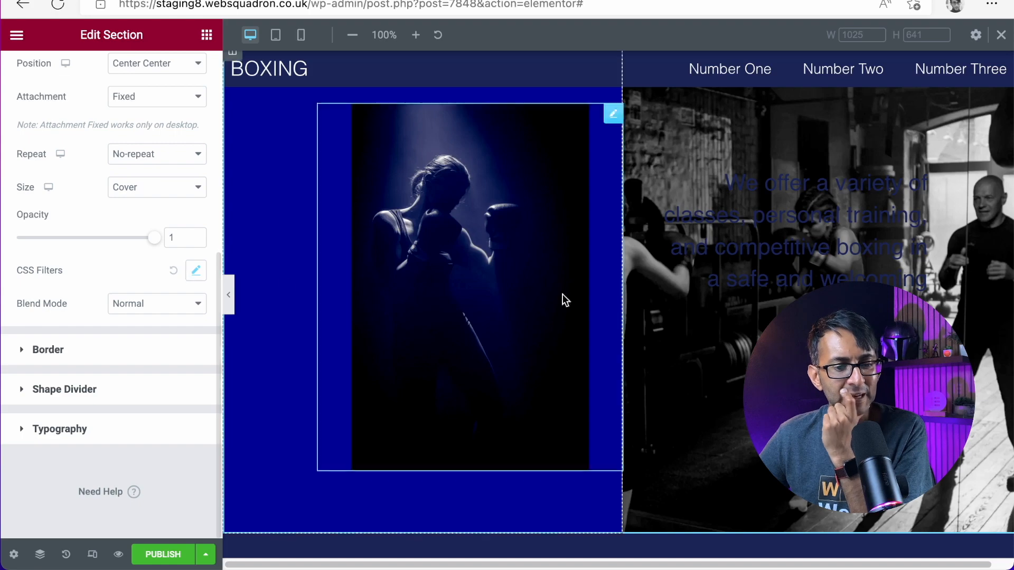
scroll(814, 312, up, 4)
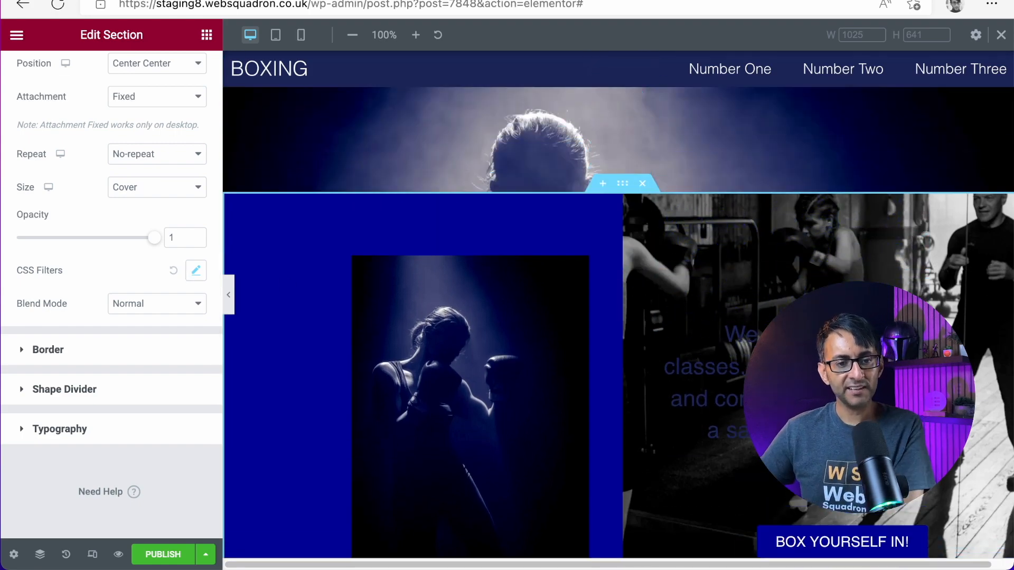
scroll(813, 312, down, 6)
scroll(271, 300, up, 2)
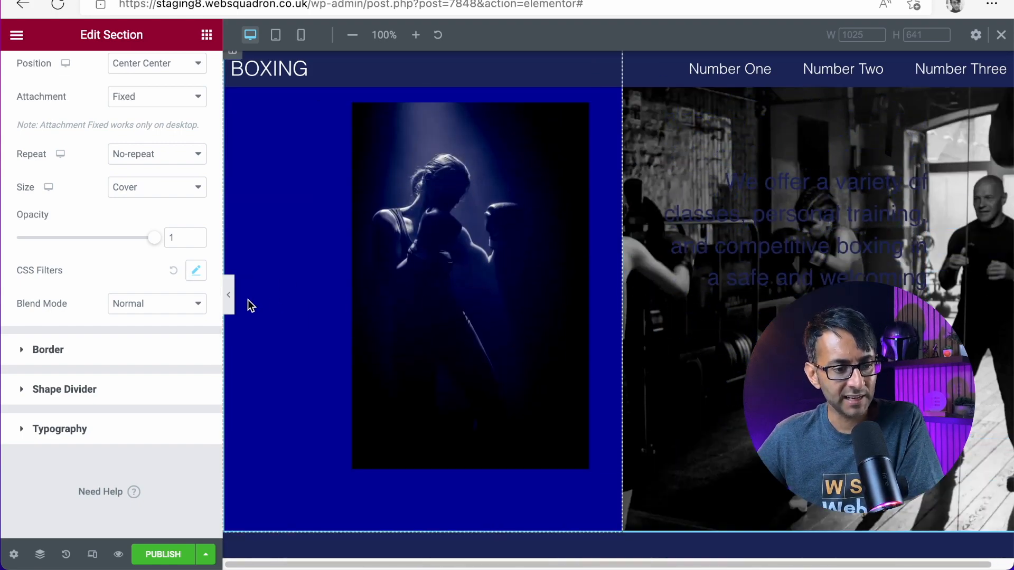
Step: Check the overlay's CSS filters and set its opacity to 0.84
click(195, 272)
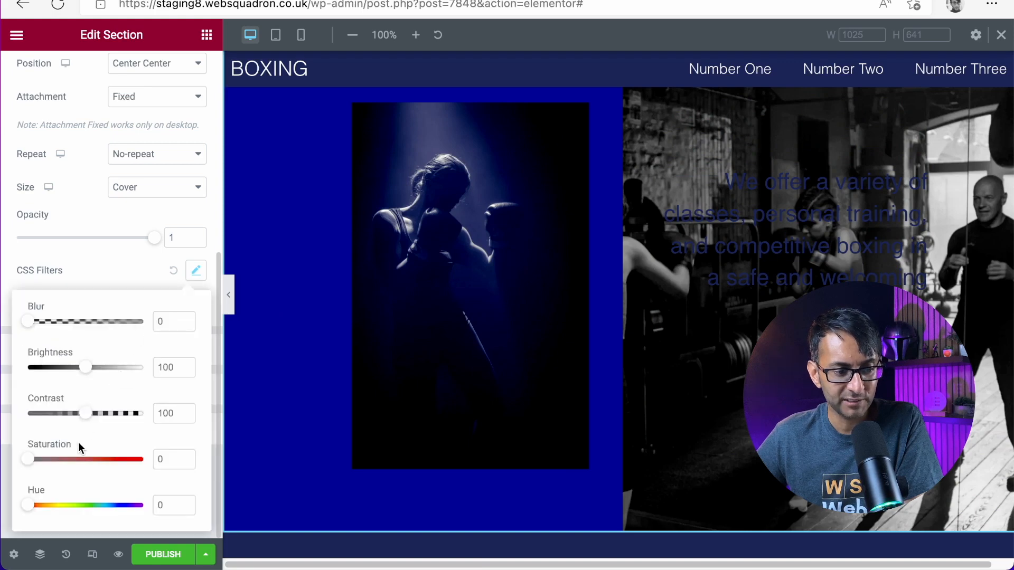
click(107, 264)
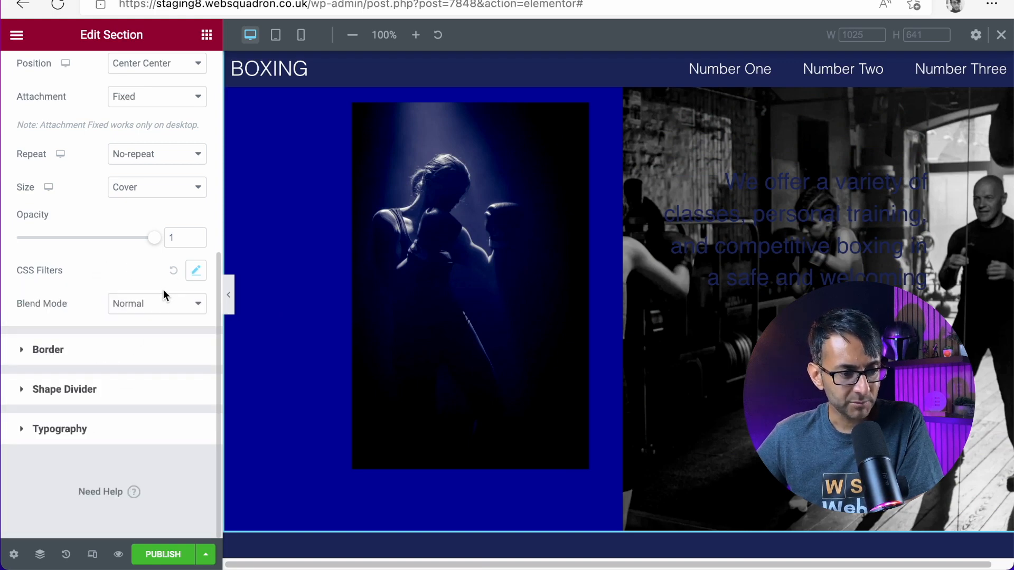
drag(155, 239, 133, 239)
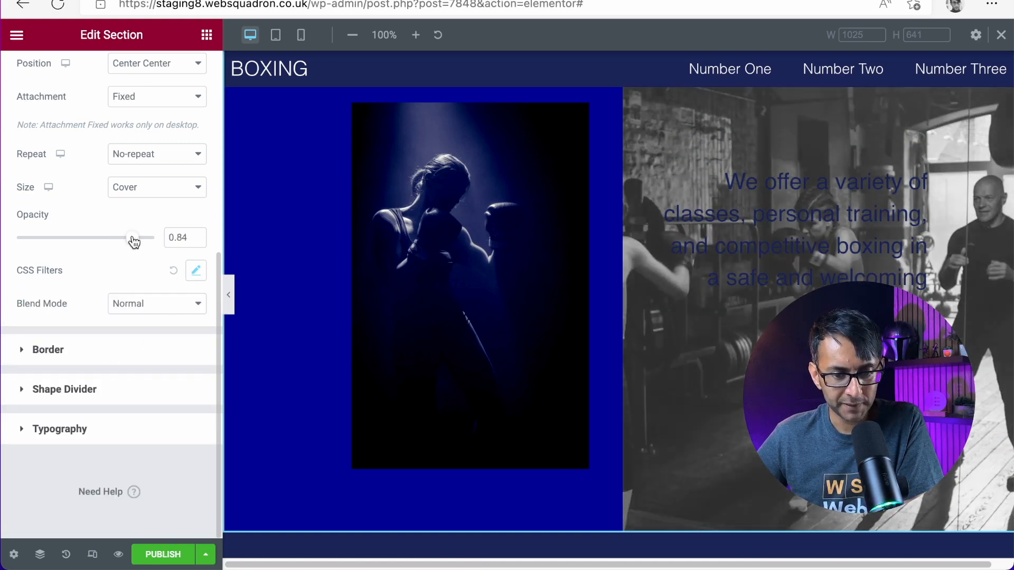
Step: Change the text color of the "We offer a variety of classes" heading to the white global color
click(709, 262)
click(172, 157)
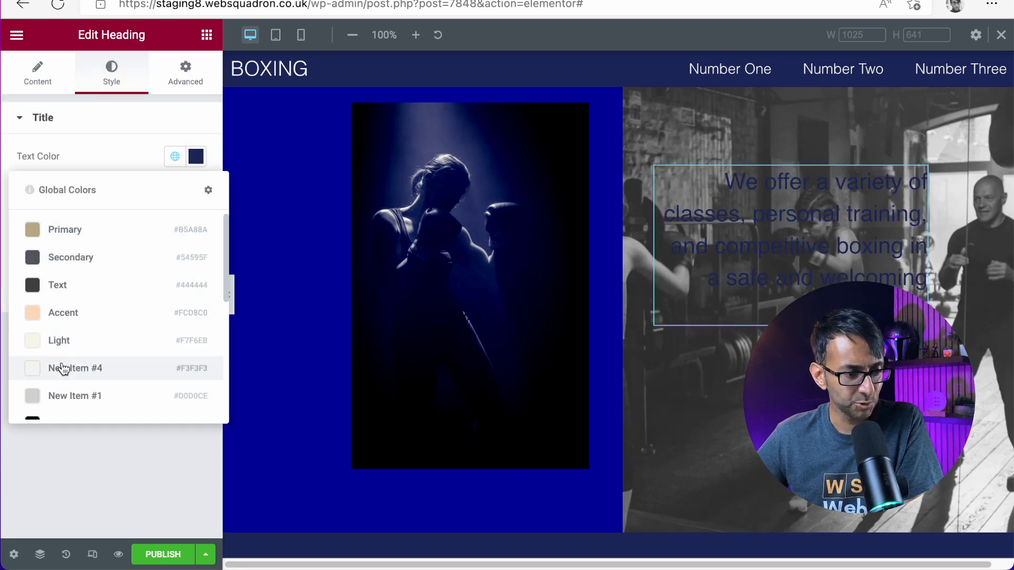
scroll(85, 364, down, 5)
click(100, 288)
scroll(284, 260, up, 2)
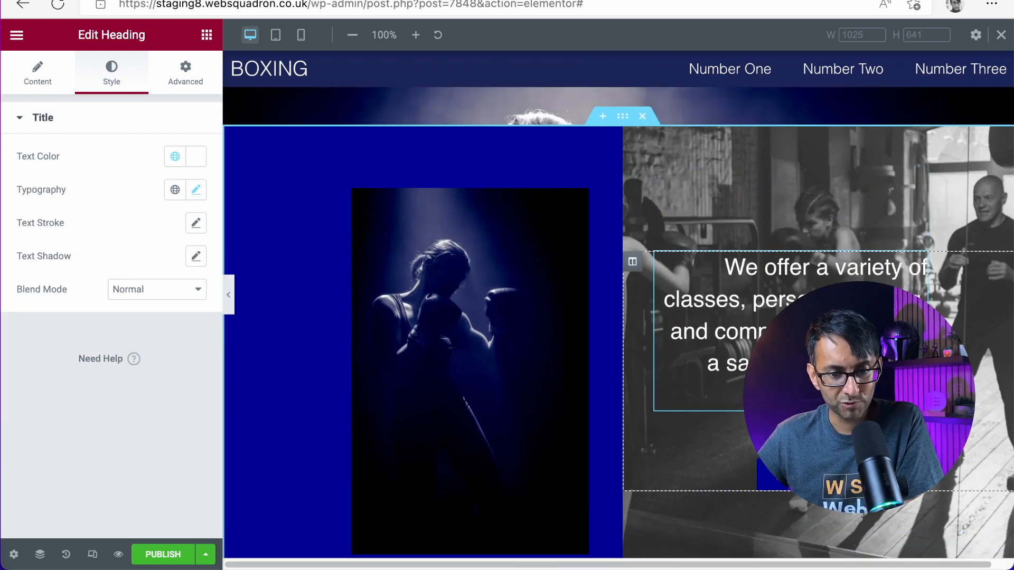
Step: Review the hero section and the image and text section in the mobile preview
click(301, 35)
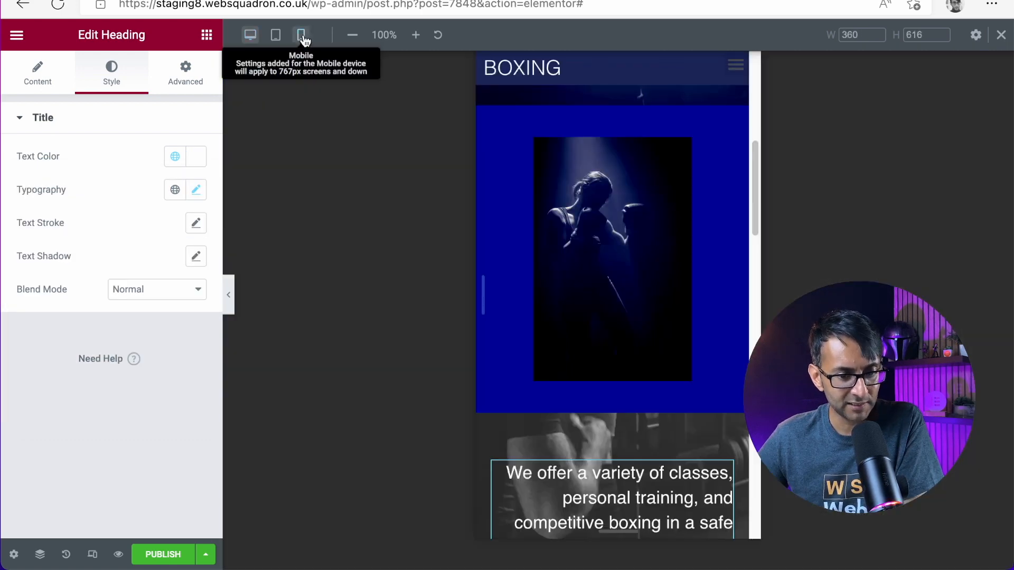
mouse_move(754, 188)
mouse_down()
mouse_move(759, 221)
mouse_move(769, 199)
mouse_up()
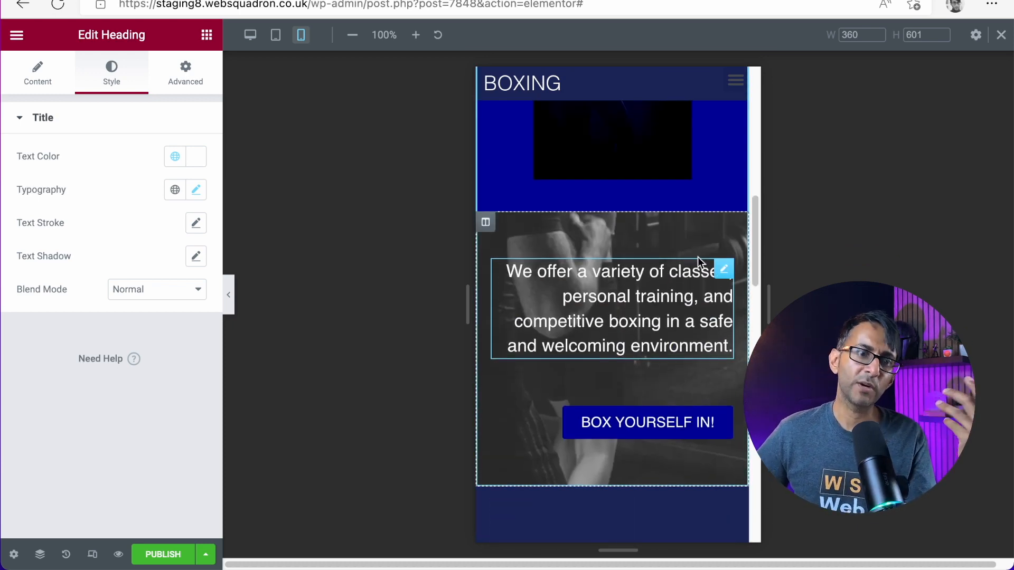
scroll(702, 272, up, 5)
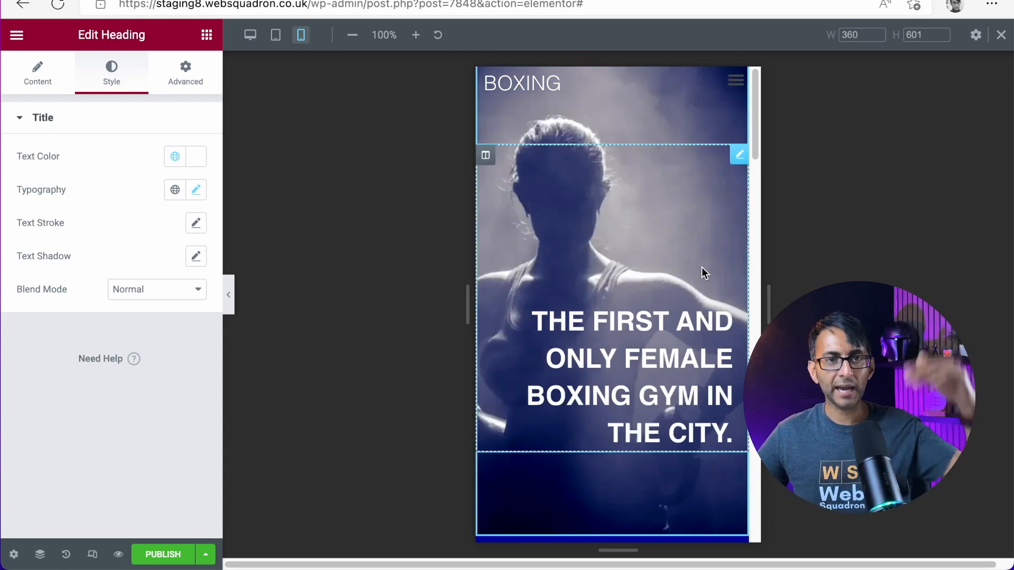
scroll(701, 267, down, 10)
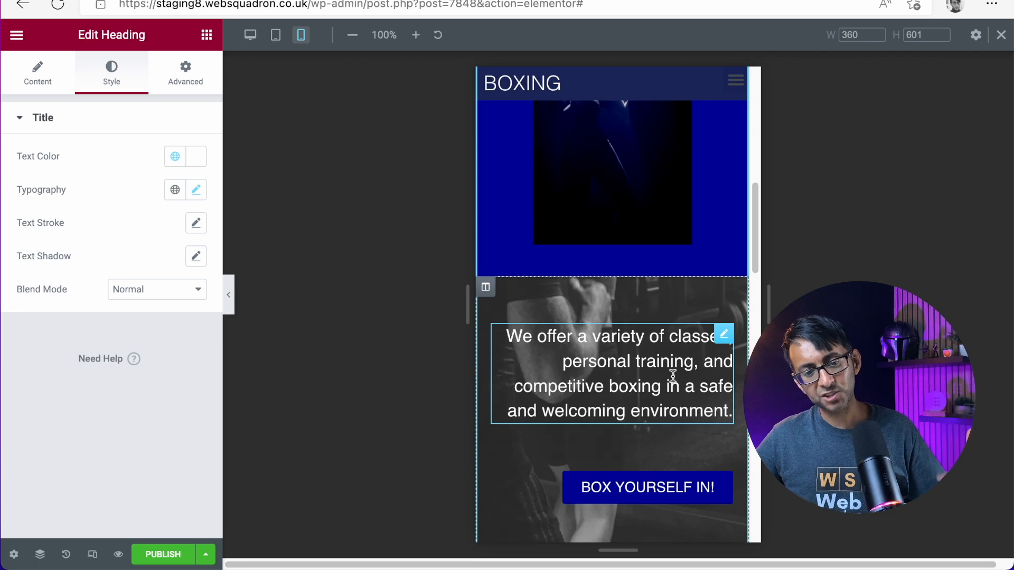
scroll(673, 376, up, 5)
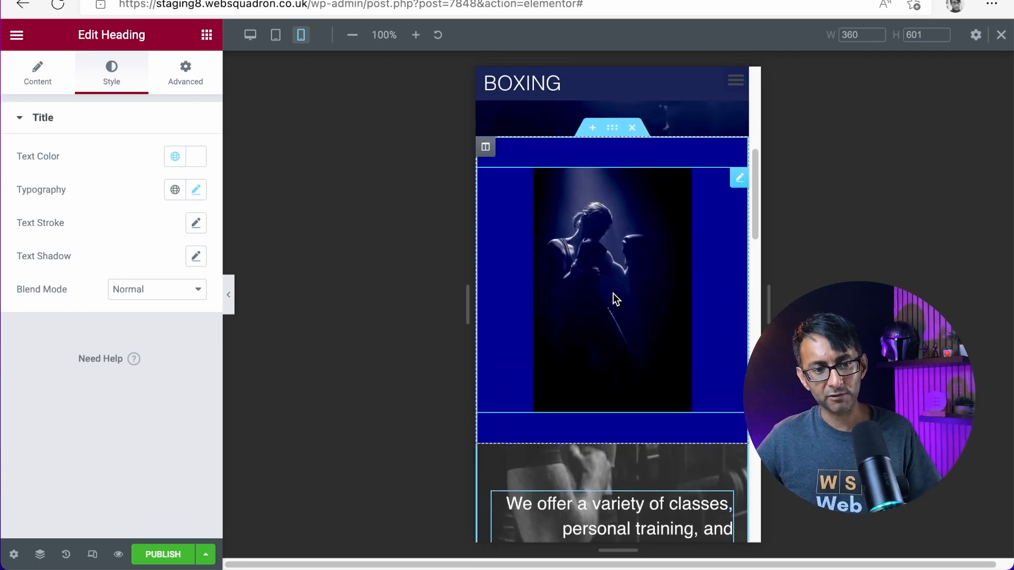
Step: Return to the desktop preview and publish the page
click(250, 34)
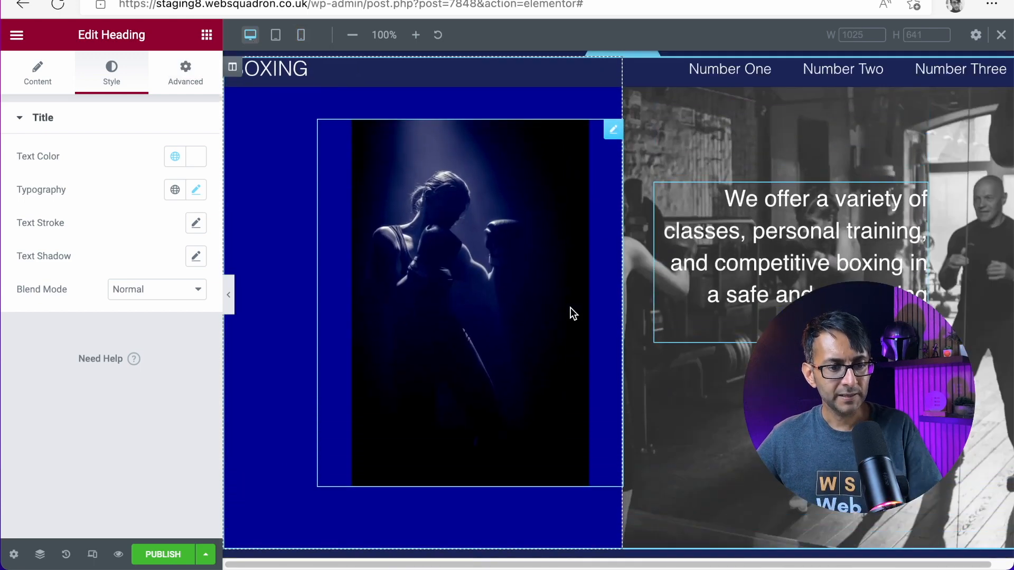
scroll(497, 280, up, 3)
click(161, 554)
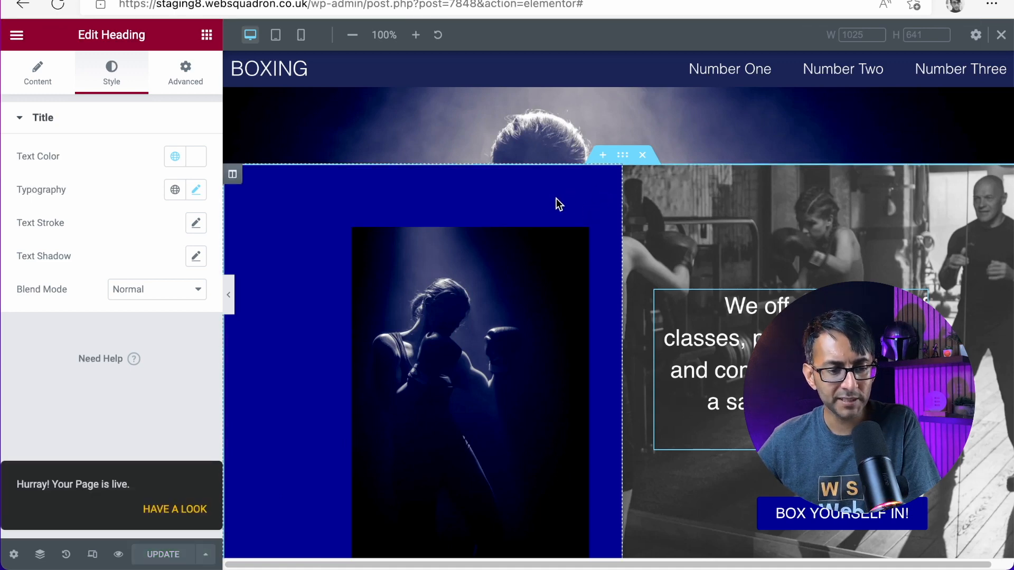
Step: Set the second color location of the image column's gradient background to 50
click(234, 179)
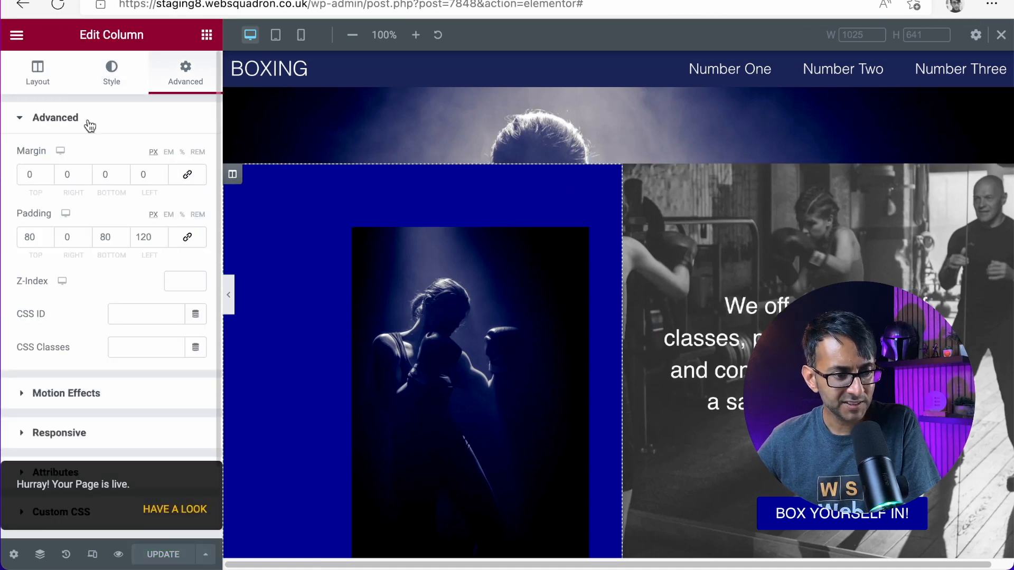
click(111, 74)
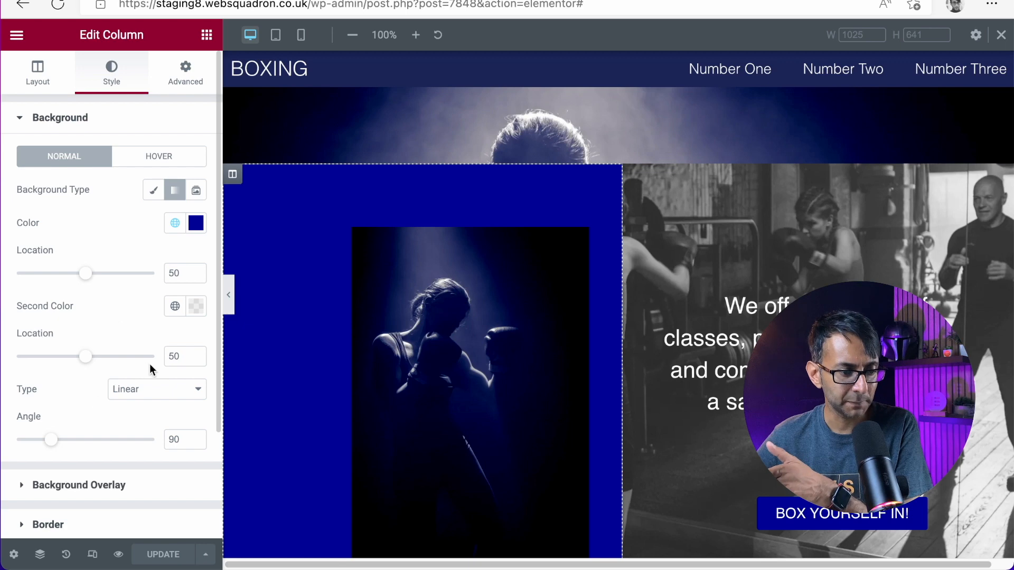
drag(159, 349, 112, 339)
text(50)
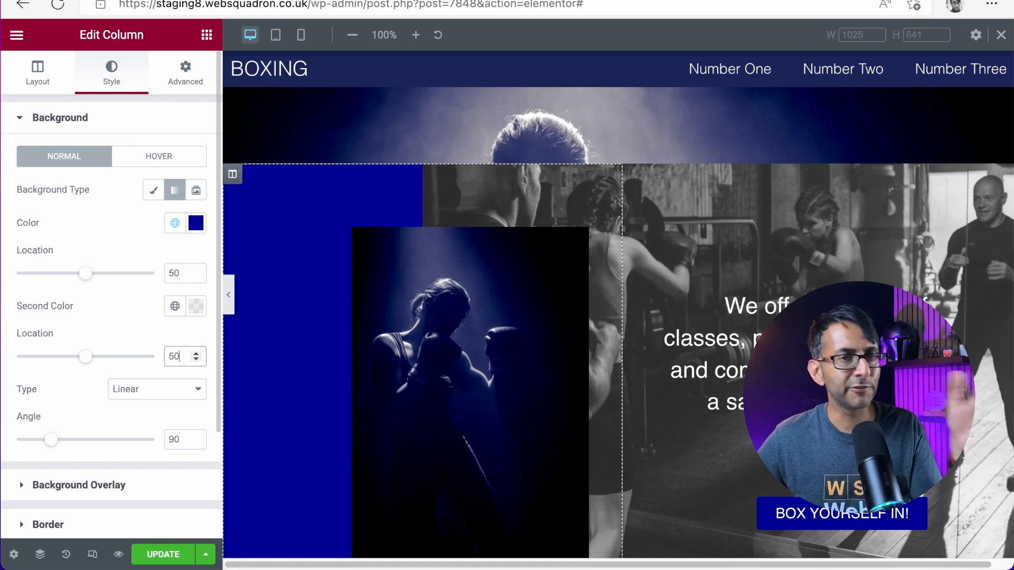
scroll(714, 365, up, 3)
scroll(713, 364, down, 5)
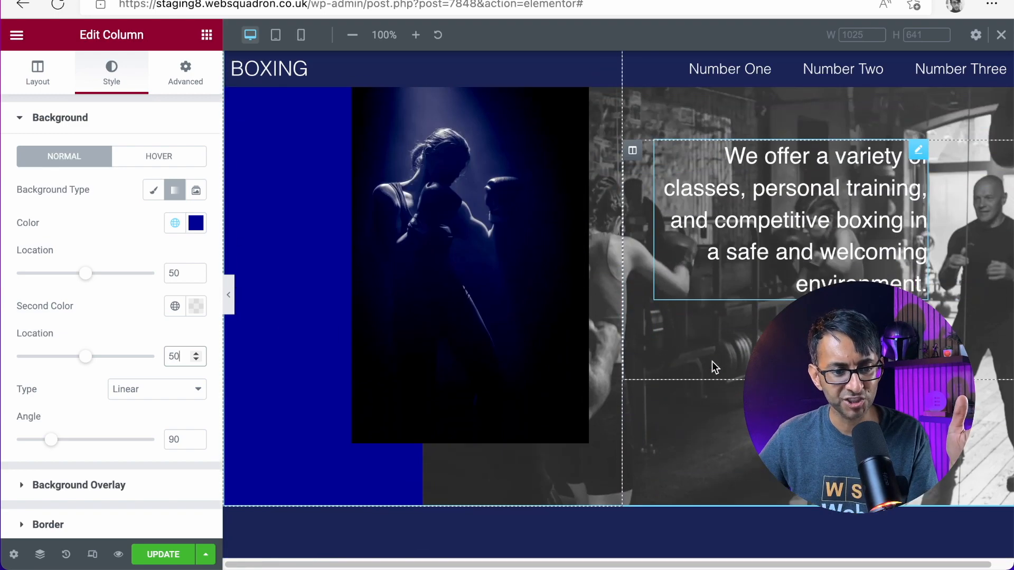
scroll(712, 362, up, 3)
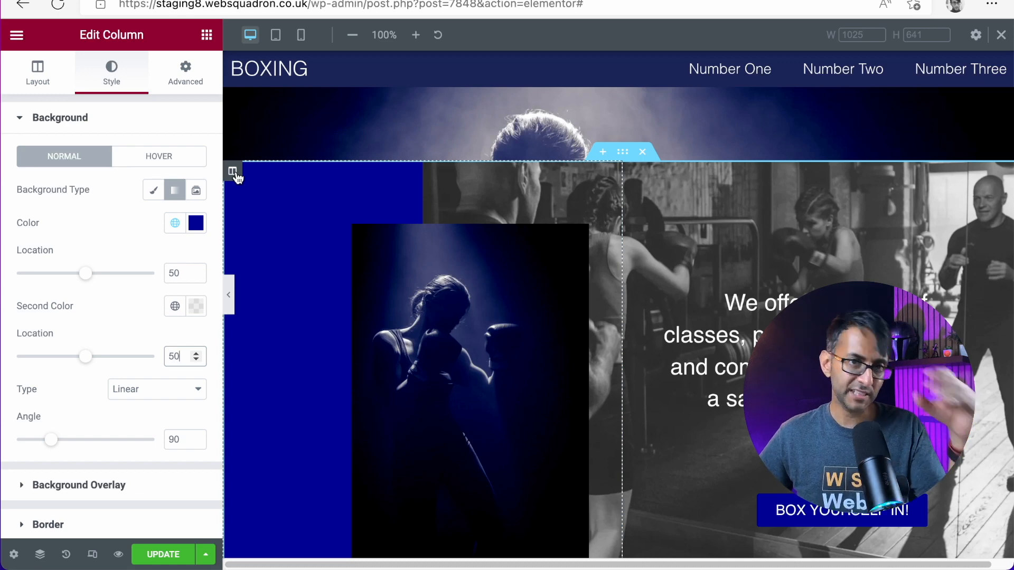
Step: Make the first color of the image column's gradient semi-transparent as #00158D9C
click(196, 223)
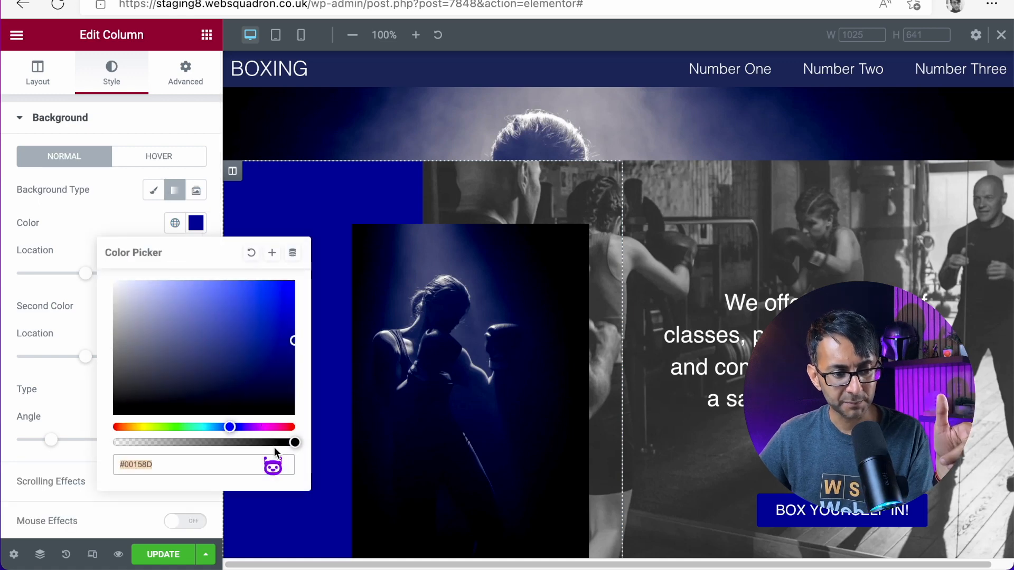
drag(295, 445, 223, 452)
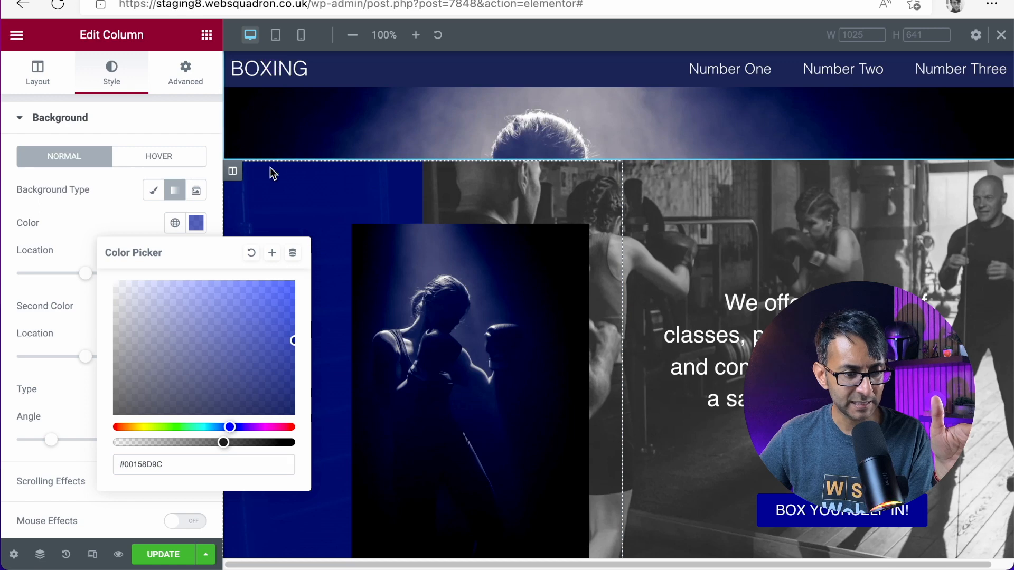
click(195, 123)
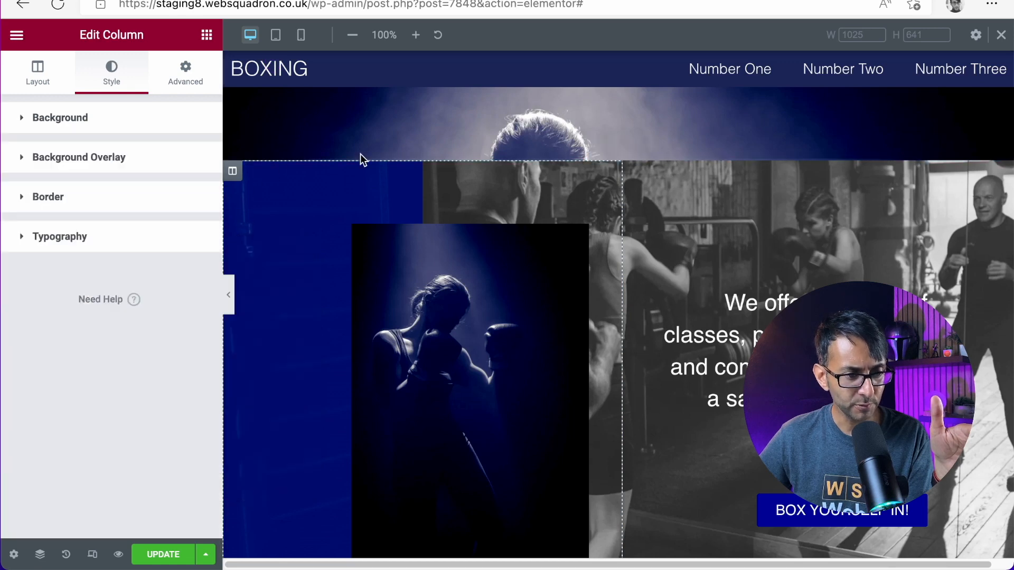
Step: Review the image and text section and its neighbouring sections with the editing panel hidden
click(228, 298)
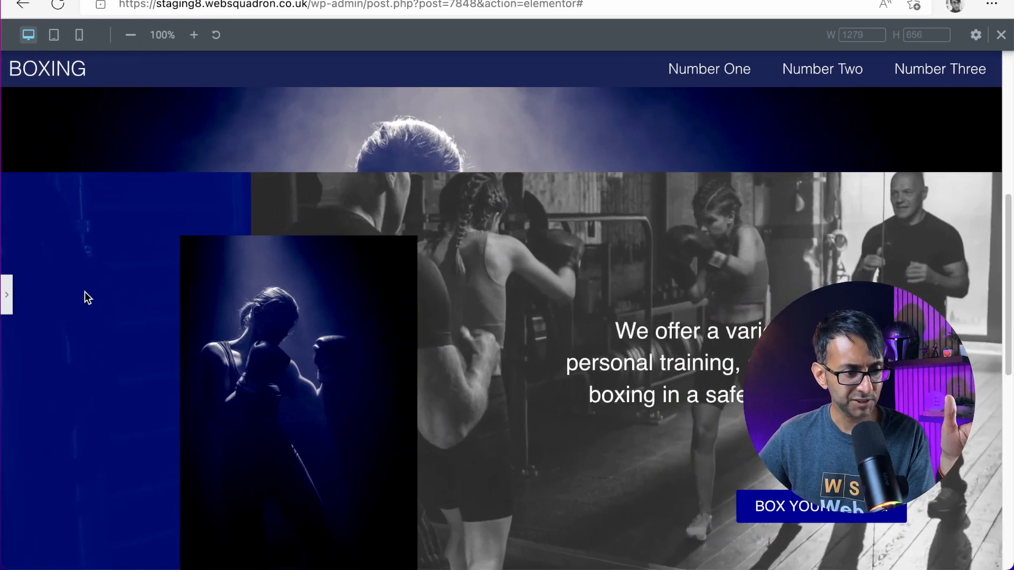
scroll(104, 362, down, 6)
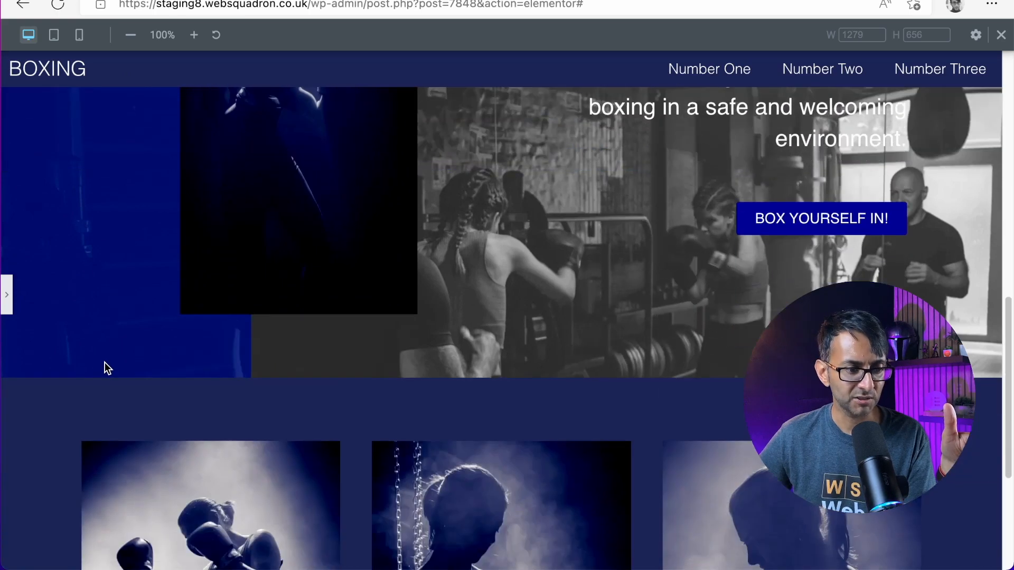
scroll(122, 364, up, 10)
scroll(122, 363, down, 5)
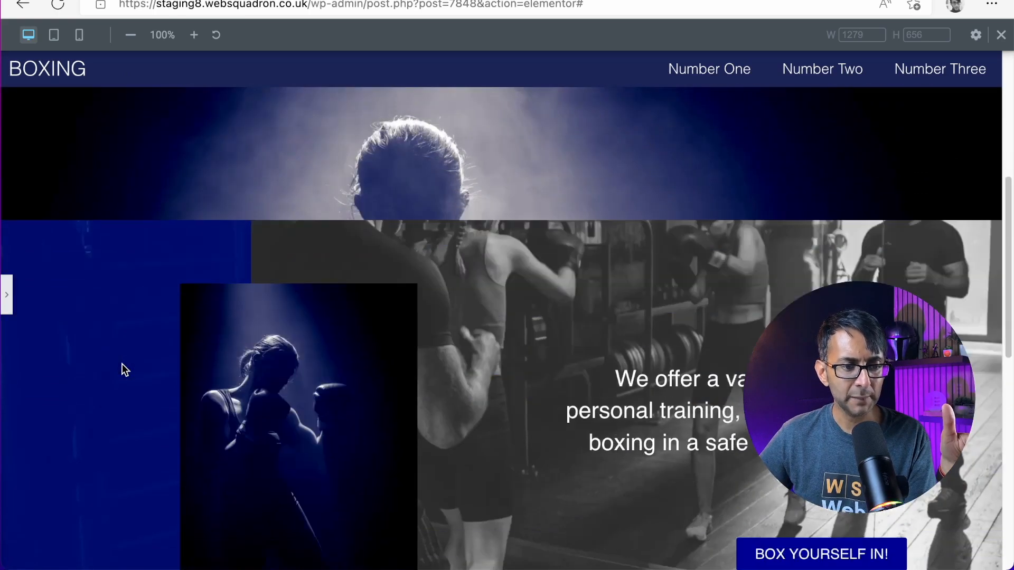
Step: Check the image and text section in the mobile preview, and return to the desktop preview to compare it
click(6, 294)
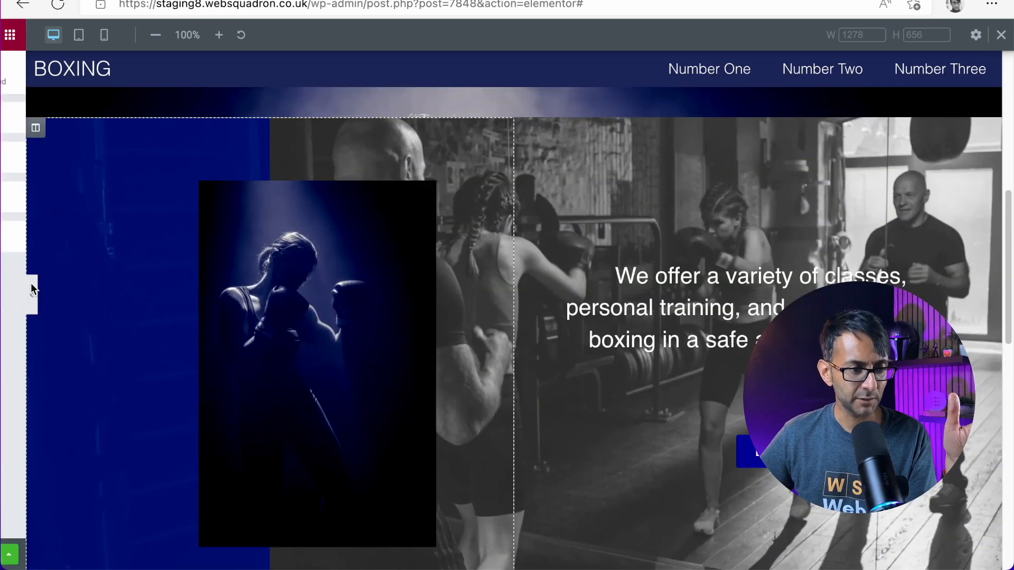
click(301, 35)
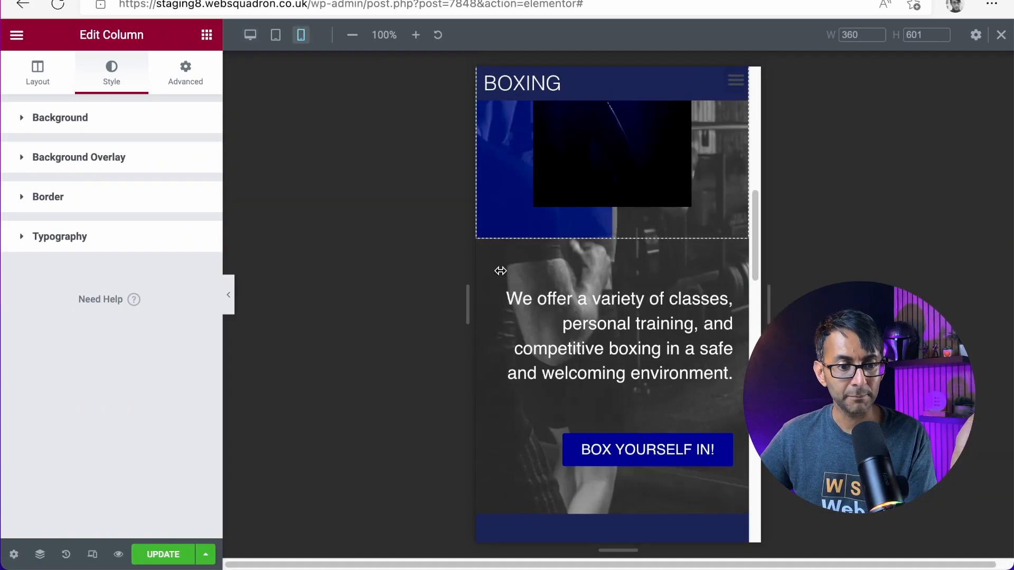
drag(753, 132, 778, 192)
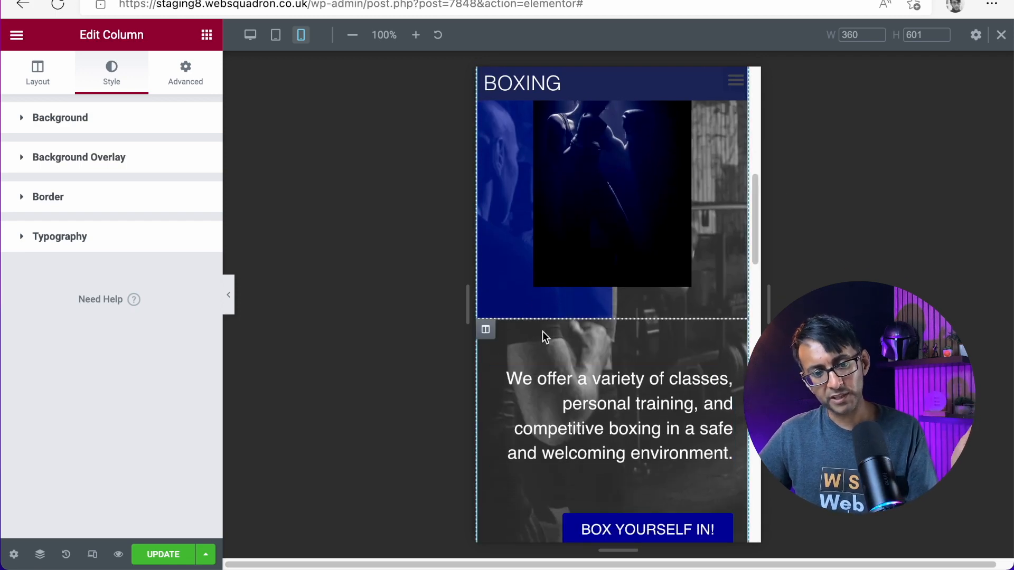
drag(755, 226, 355, 236)
click(228, 286)
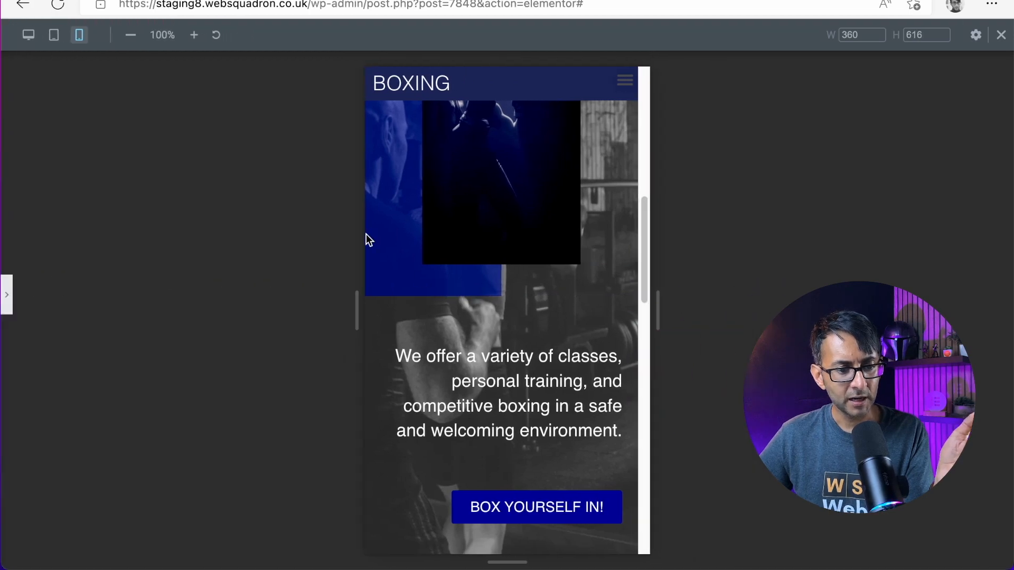
click(28, 35)
scroll(464, 254, up, 8)
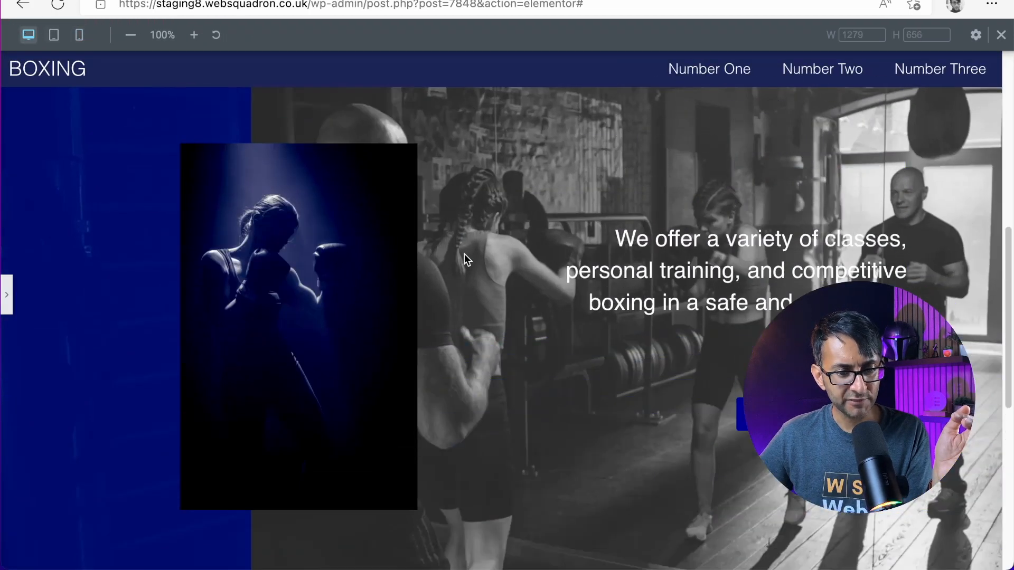
scroll(380, 285, down, 3)
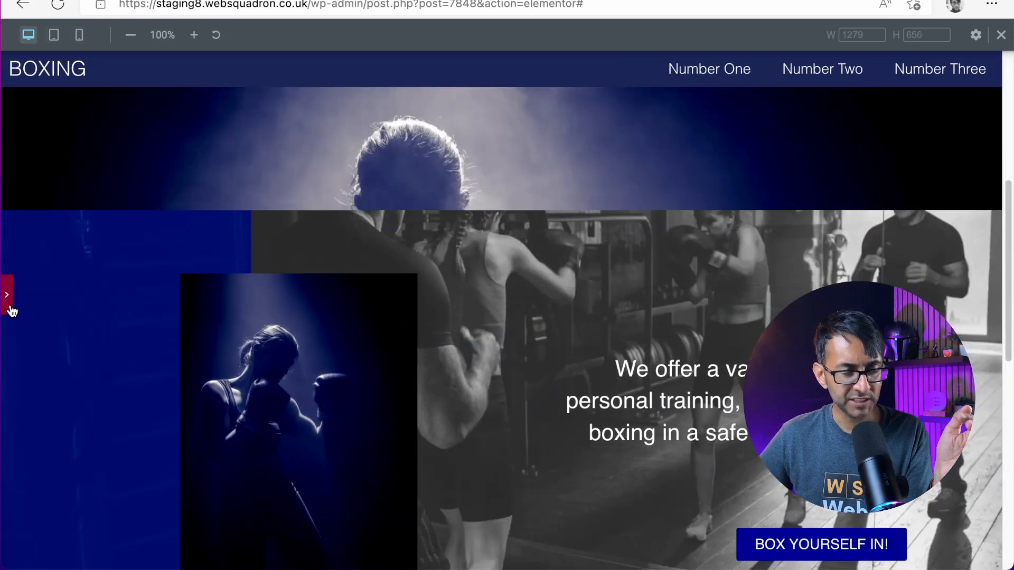
Step: Set the background overlay position of the image and text section to Center Right and check it against the section above
click(11, 309)
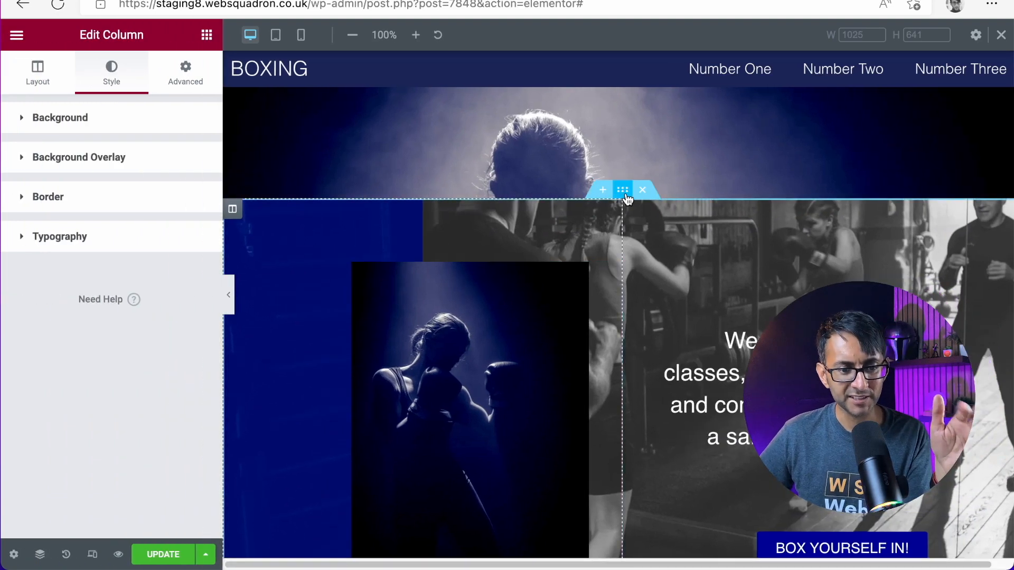
click(624, 191)
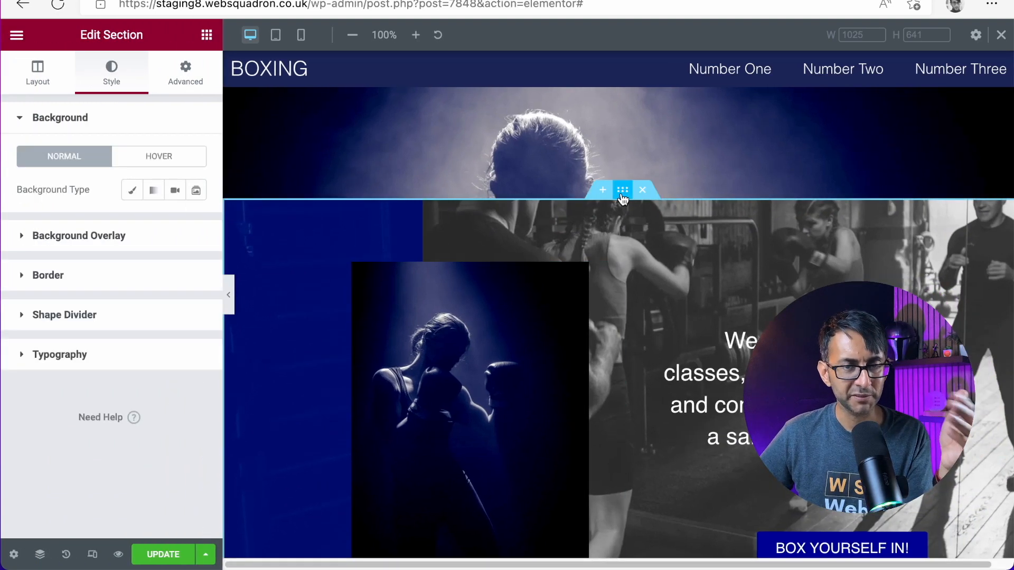
click(117, 236)
click(147, 410)
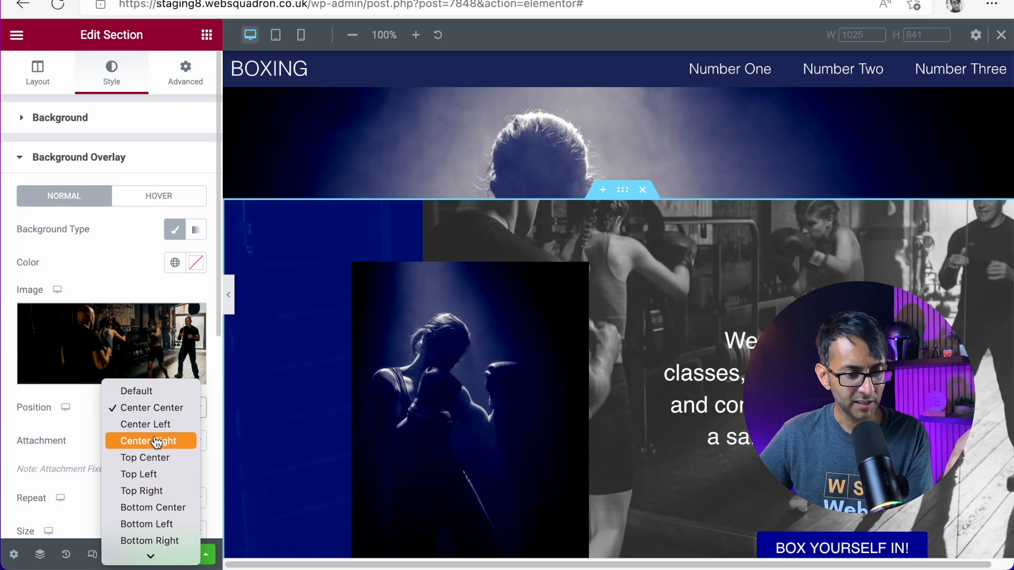
click(156, 442)
scroll(584, 394, down, 1)
scroll(585, 394, up, 2)
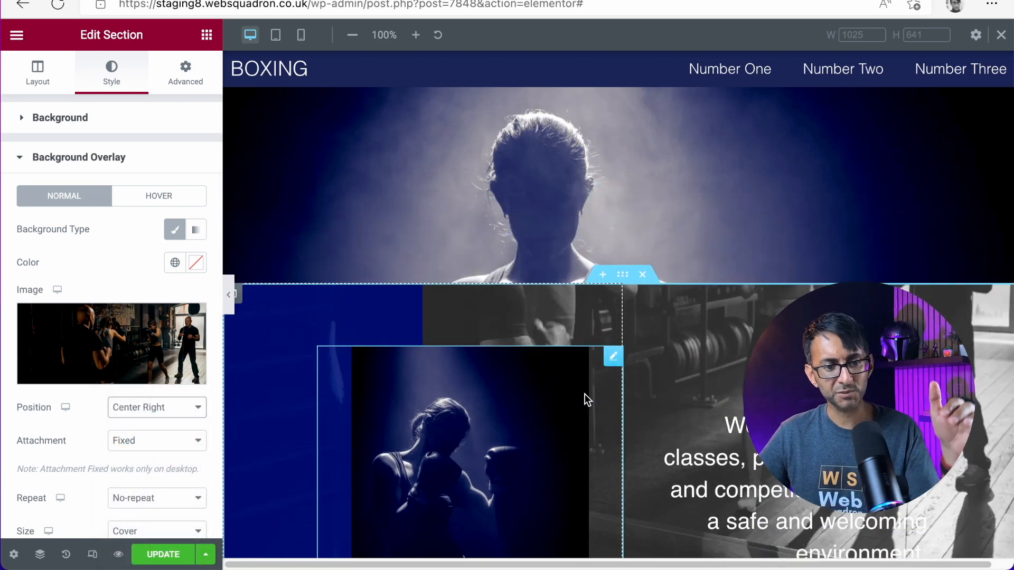
scroll(585, 394, down, 4)
scroll(584, 394, down, 1)
scroll(584, 394, up, 2)
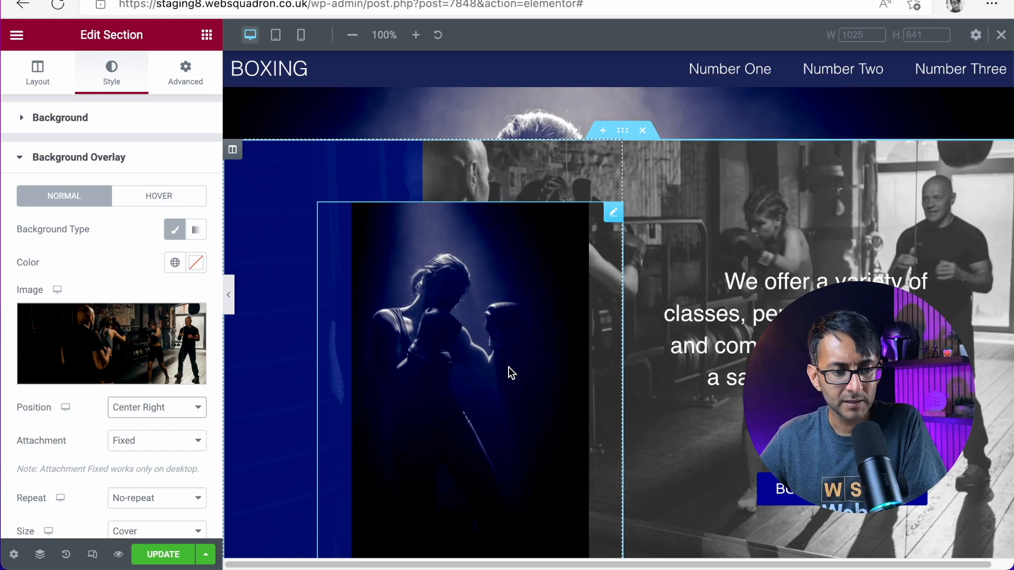
Step: Review the page from the hero image through the three captioned image cards to the empty area below them
click(228, 295)
scroll(547, 338, up, 5)
scroll(547, 338, down, 10)
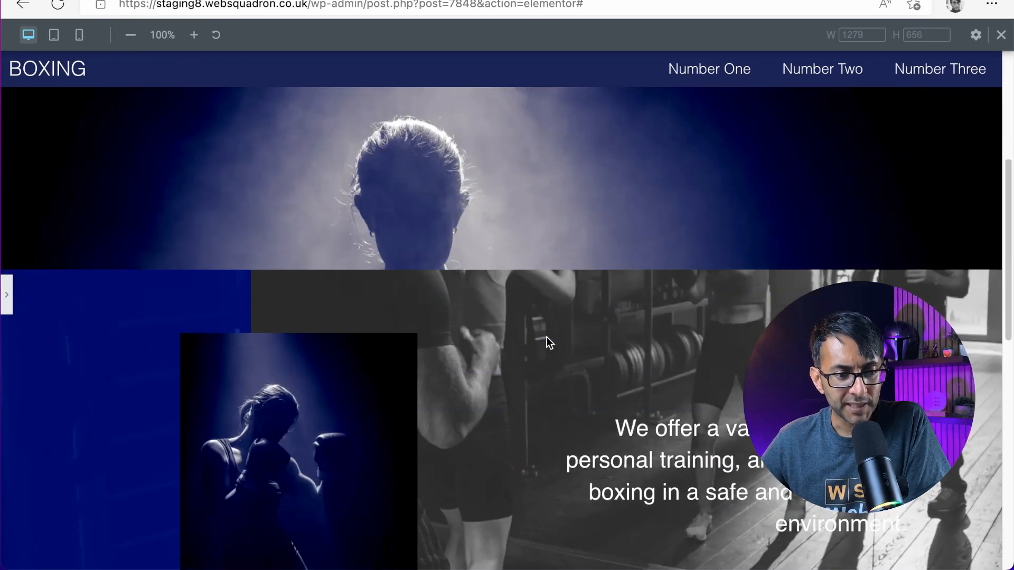
scroll(547, 338, down, 4)
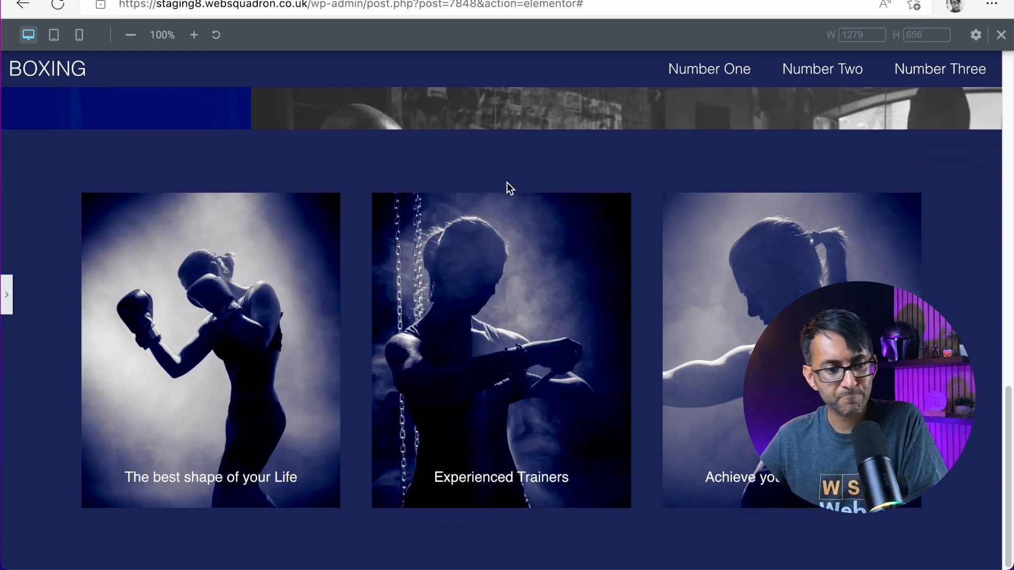
scroll(506, 188, up, 1)
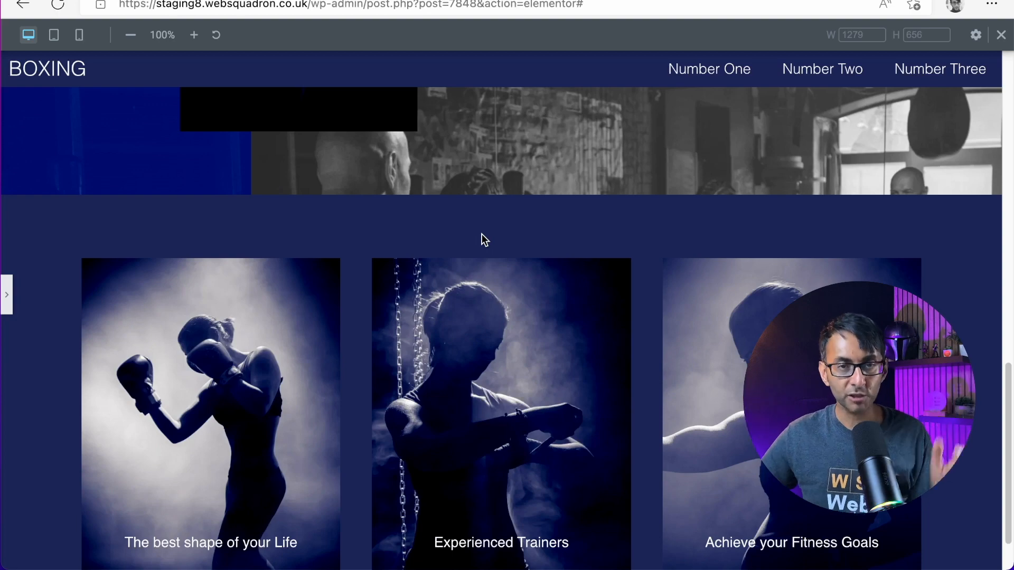
scroll(516, 245, down, 1)
scroll(516, 246, up, 2)
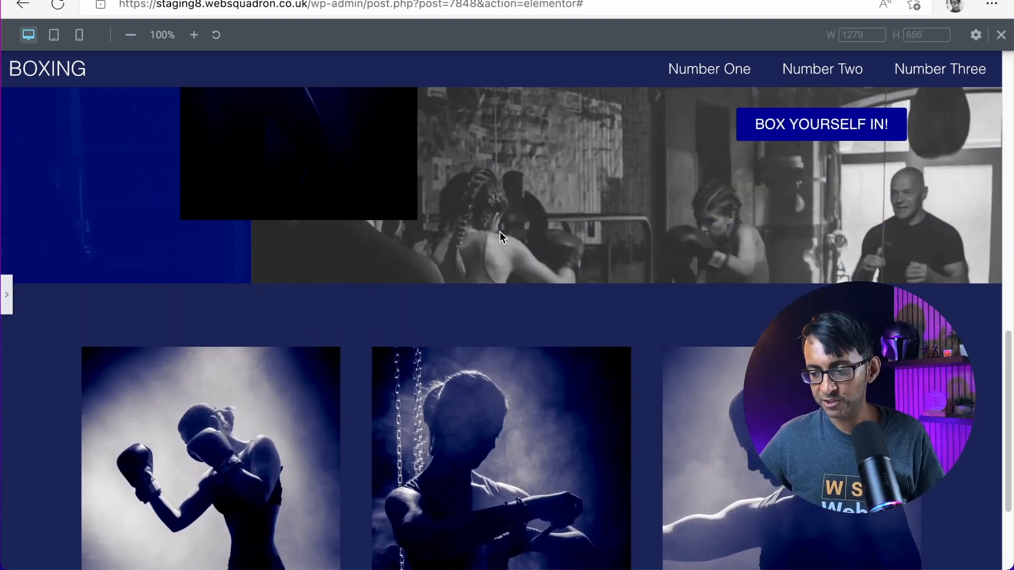
scroll(536, 296, down, 2)
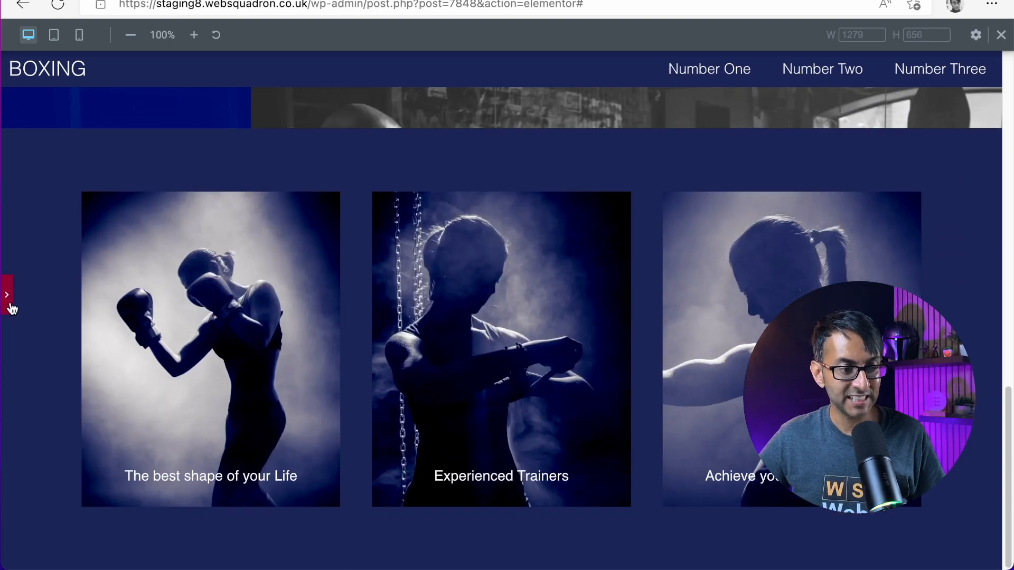
click(12, 309)
scroll(550, 305, down, 3)
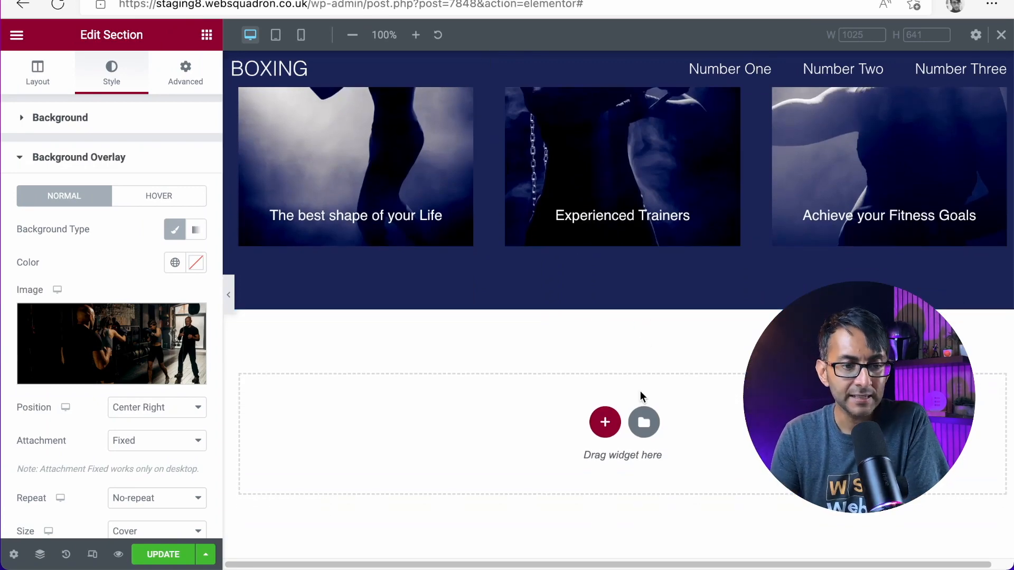
scroll(626, 280, up, 4)
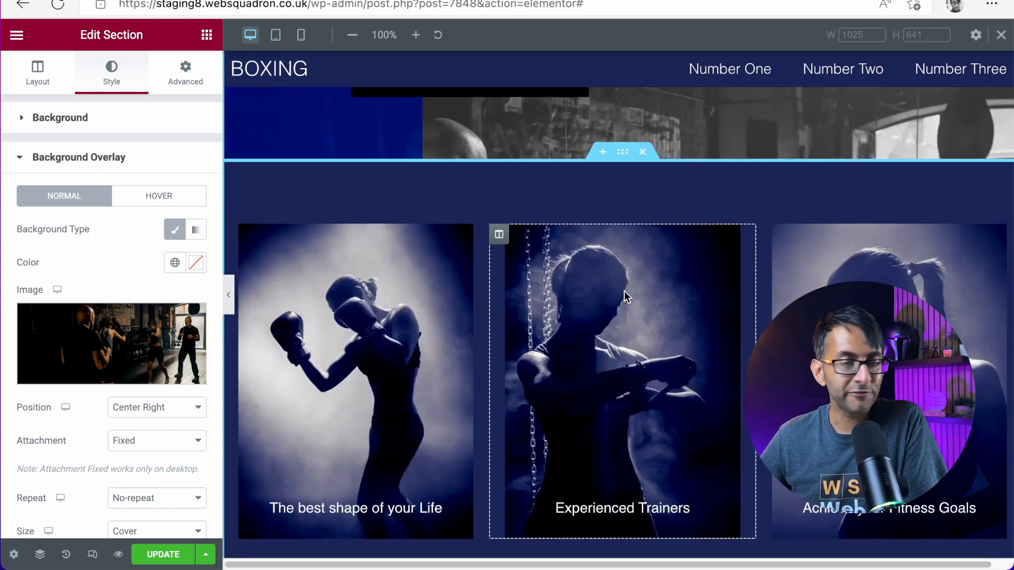
scroll(638, 381, down, 4)
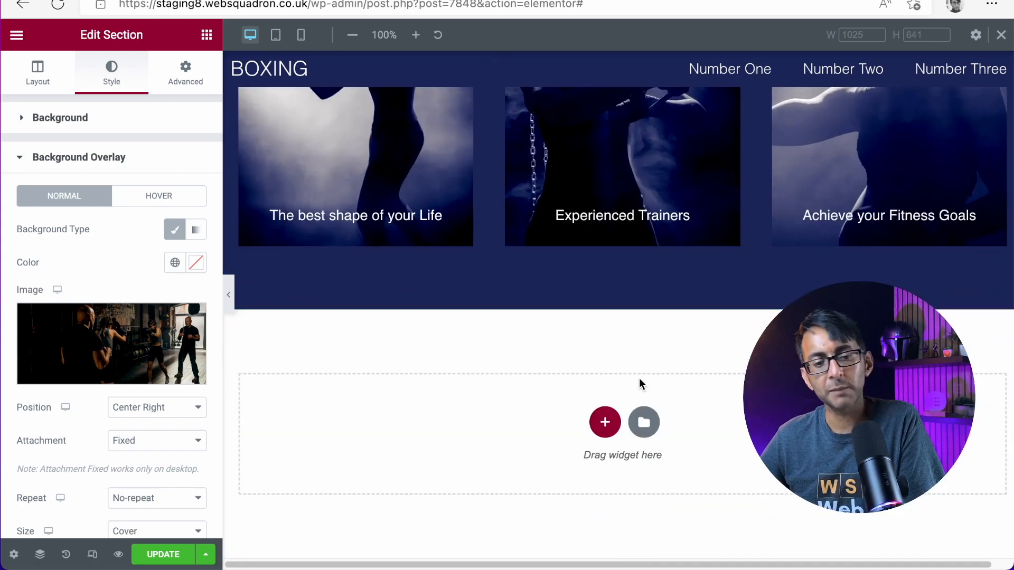
scroll(641, 376, up, 2)
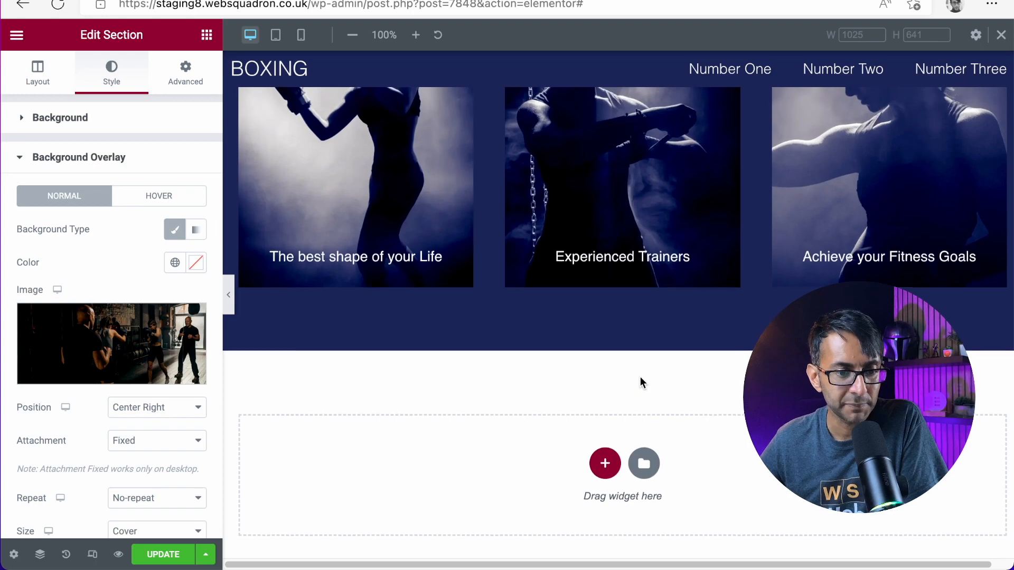
Step: Copy the image and text section and paste it below the three captioned image cards at the end of the page
scroll(641, 377, up, 8)
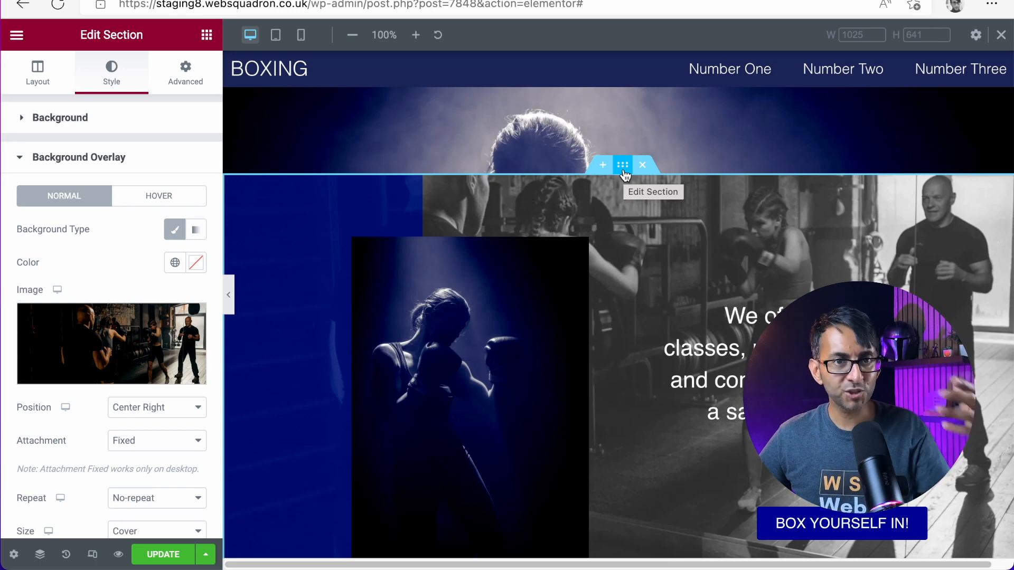
right_click(625, 170)
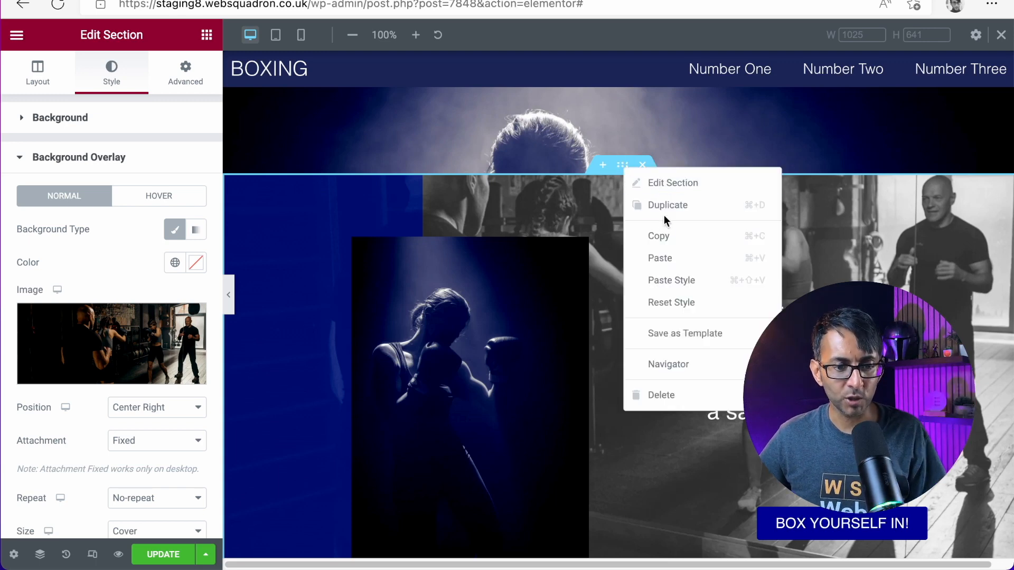
click(681, 235)
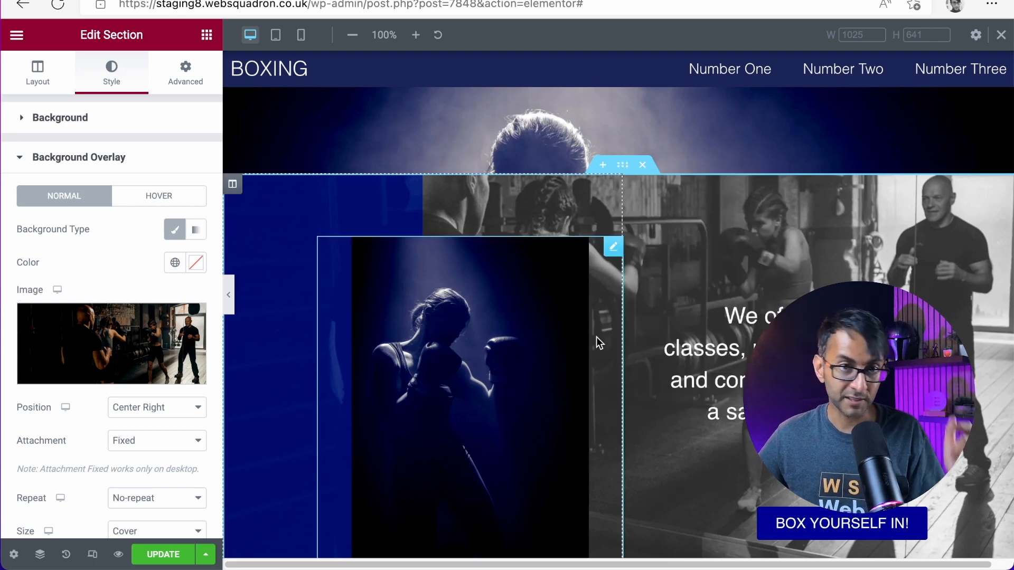
scroll(594, 346, down, 5)
scroll(592, 349, down, 9)
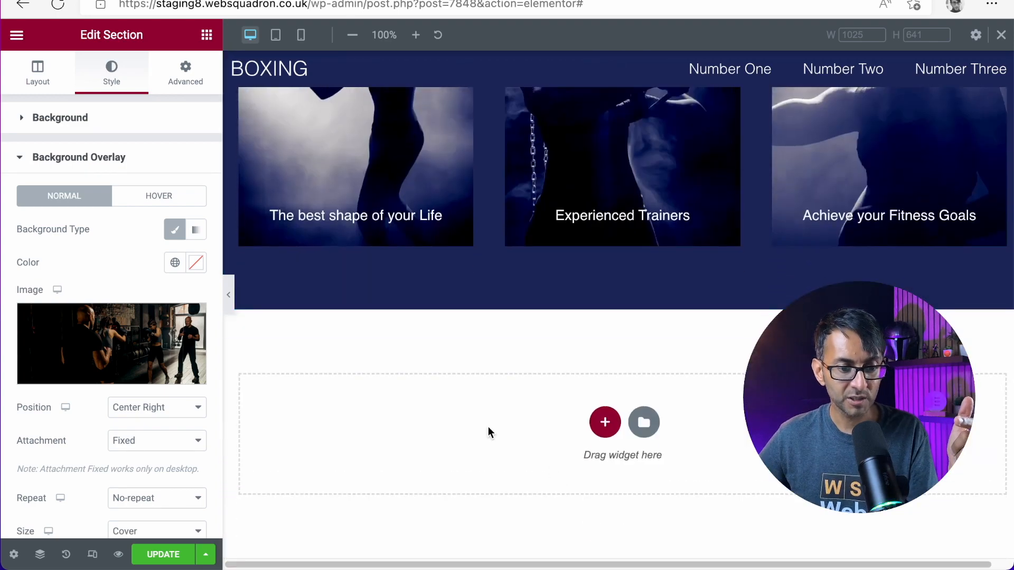
right_click(483, 429)
click(531, 443)
scroll(655, 430, down, 2)
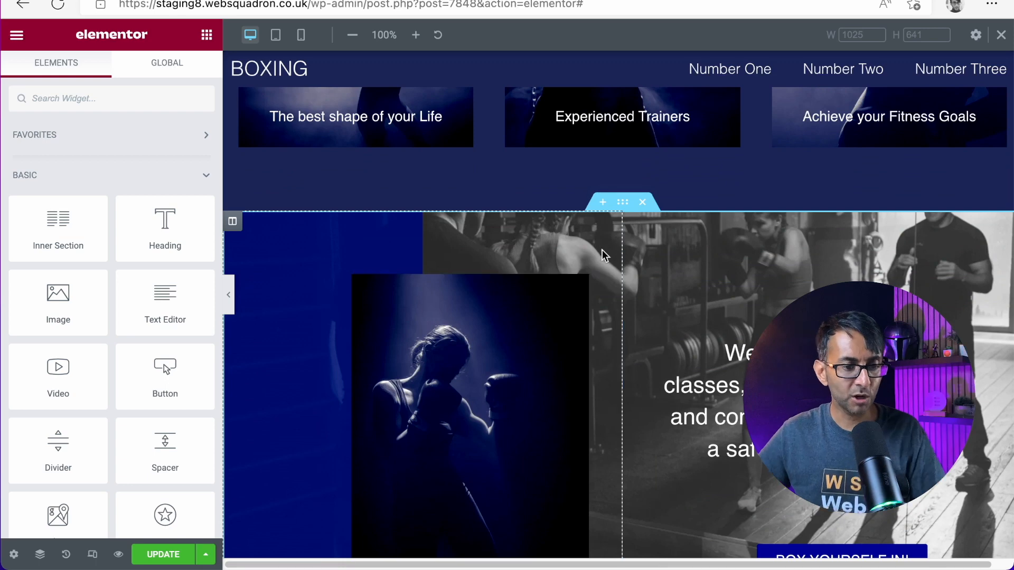
Step: Move the pasted section's image column to the right of its text column and set that column's gradient angle to 270
drag(234, 227, 288, 248)
drag(638, 356, 332, 347)
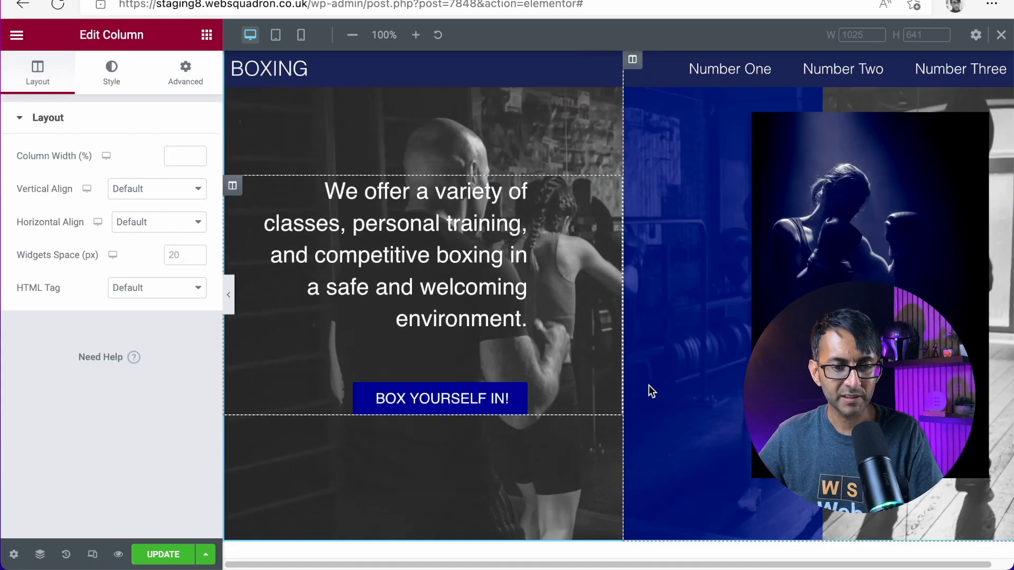
scroll(650, 390, up, 2)
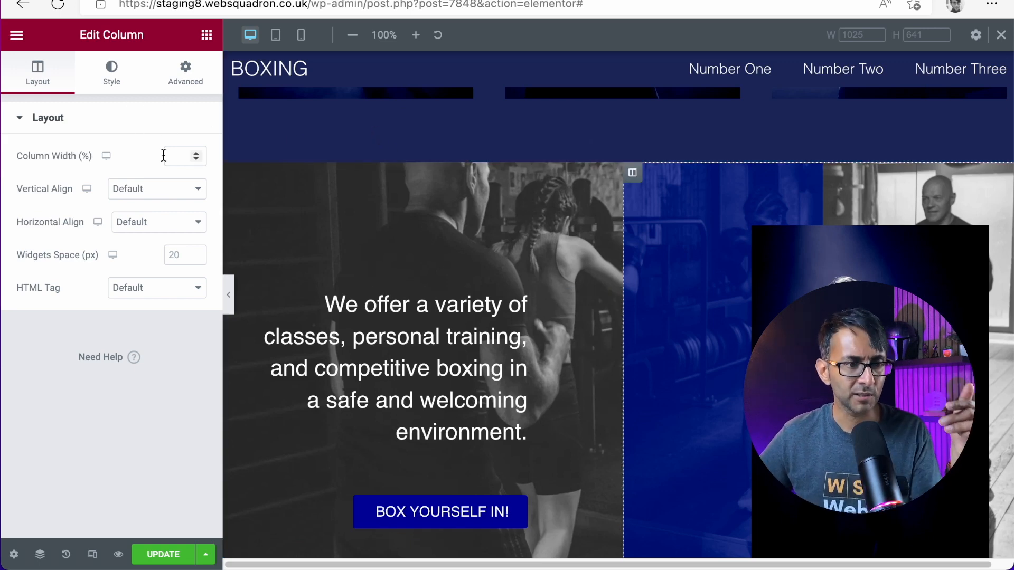
click(112, 75)
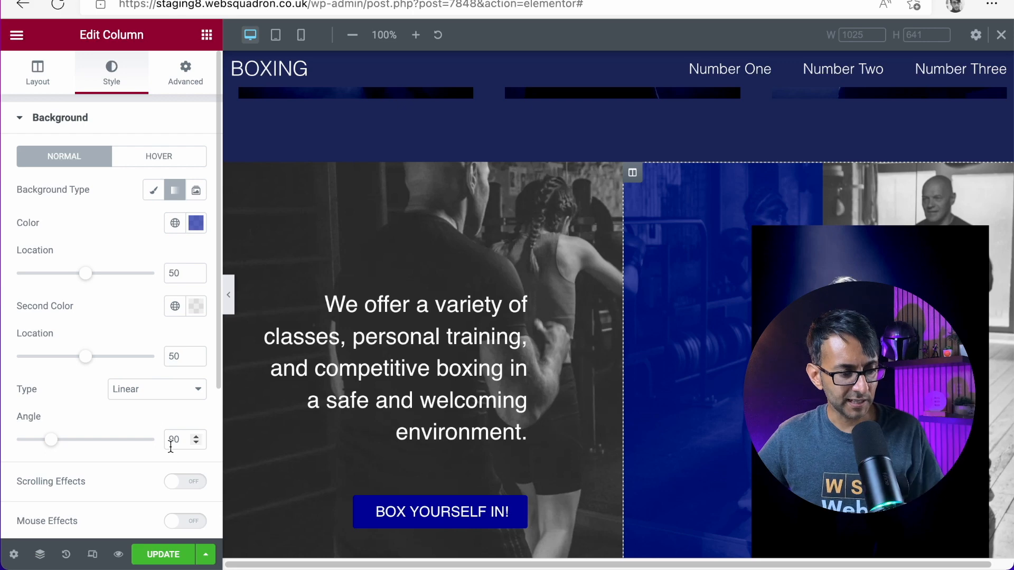
text(270)
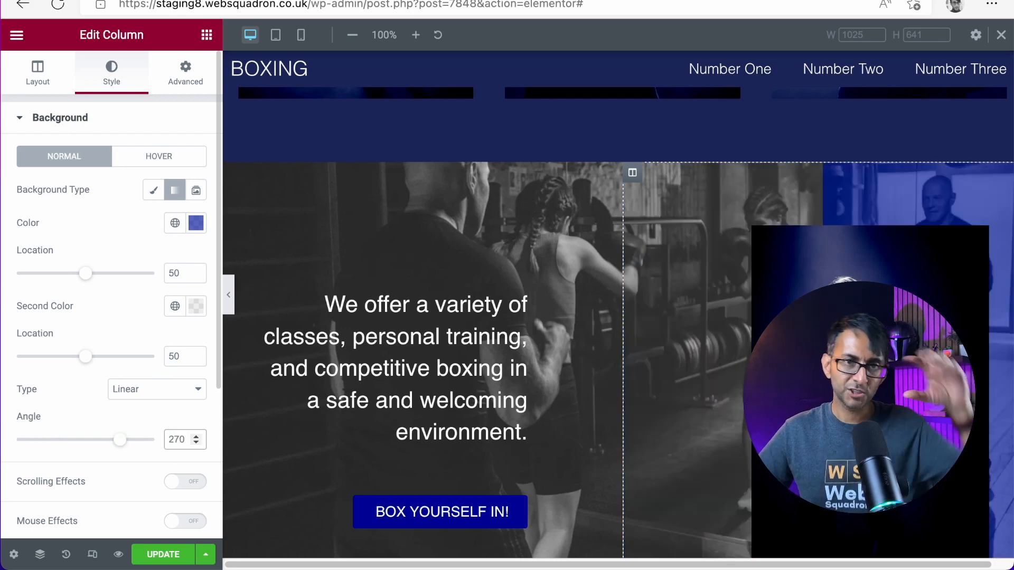
Step: Replace the pasted section's background overlay image with the dark gym photo of a silhouetted figure facing a boxing ring
click(623, 153)
click(109, 79)
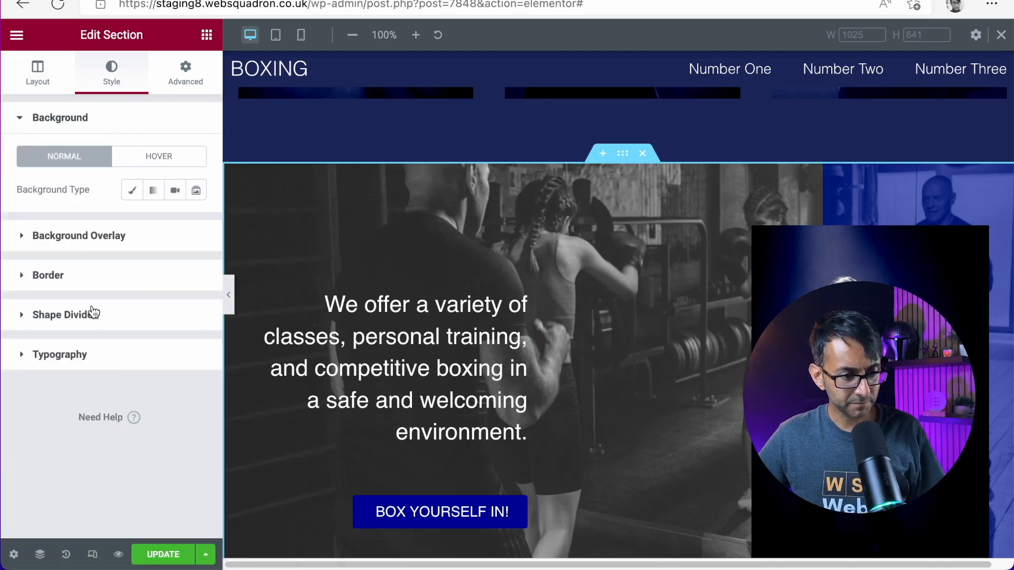
click(115, 242)
click(82, 338)
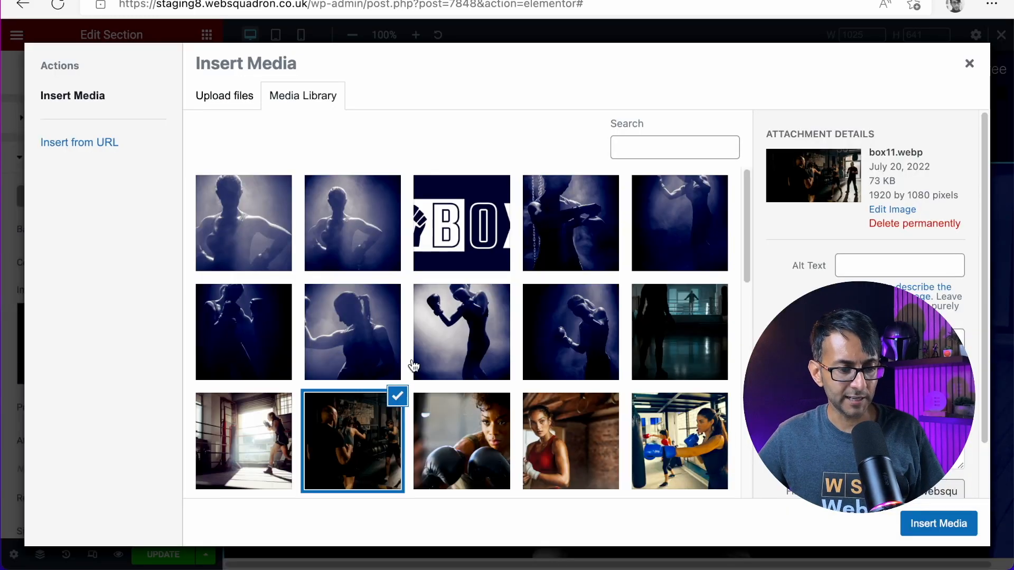
scroll(418, 369, down, 3)
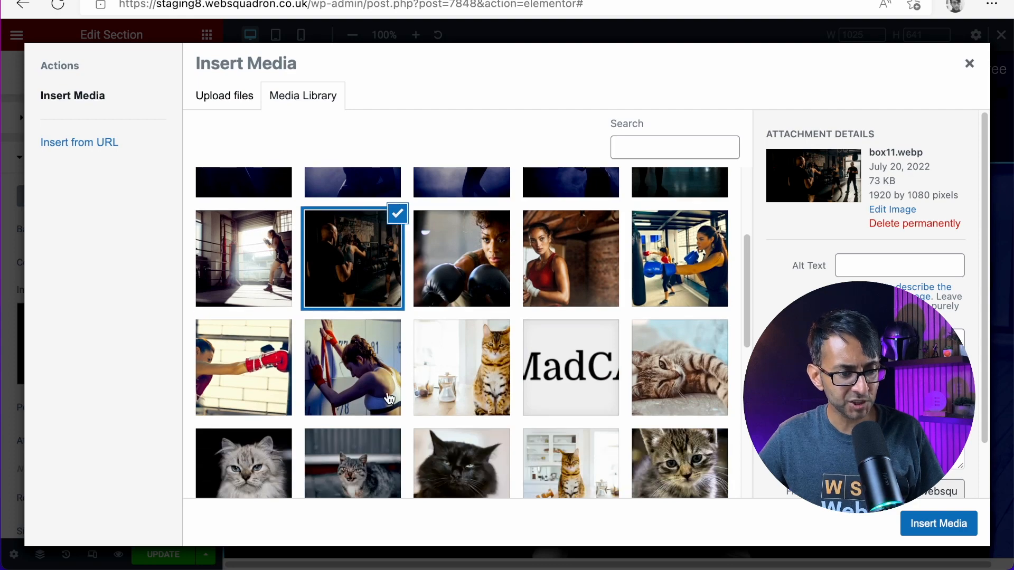
scroll(390, 399, up, 3)
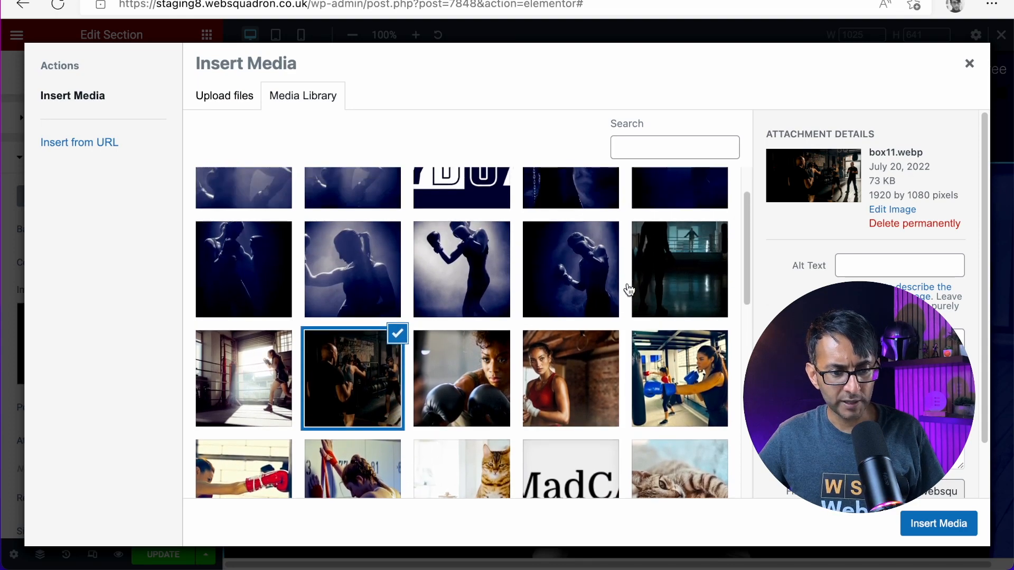
click(670, 265)
click(928, 525)
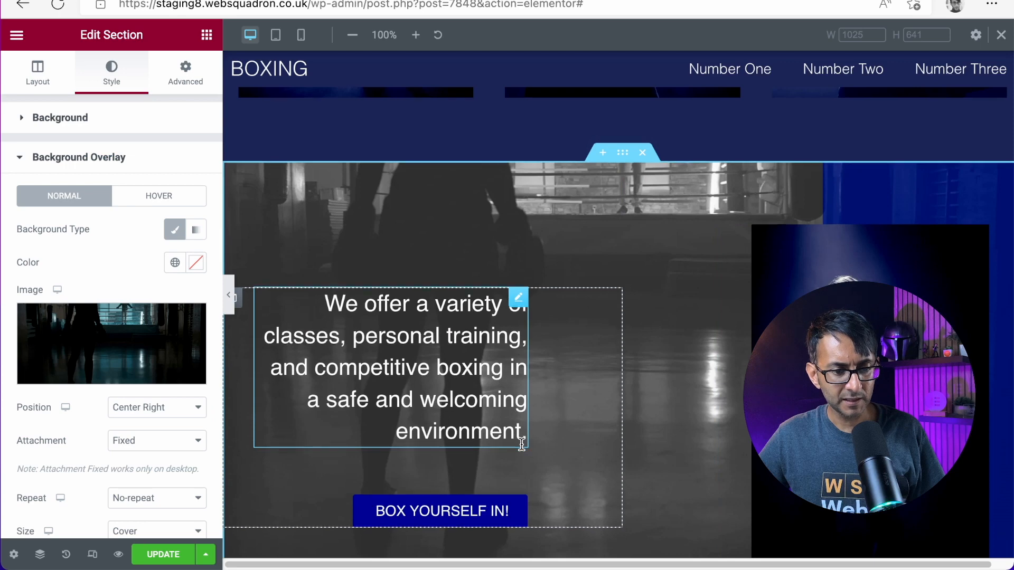
scroll(528, 444, down, 2)
scroll(522, 444, up, 2)
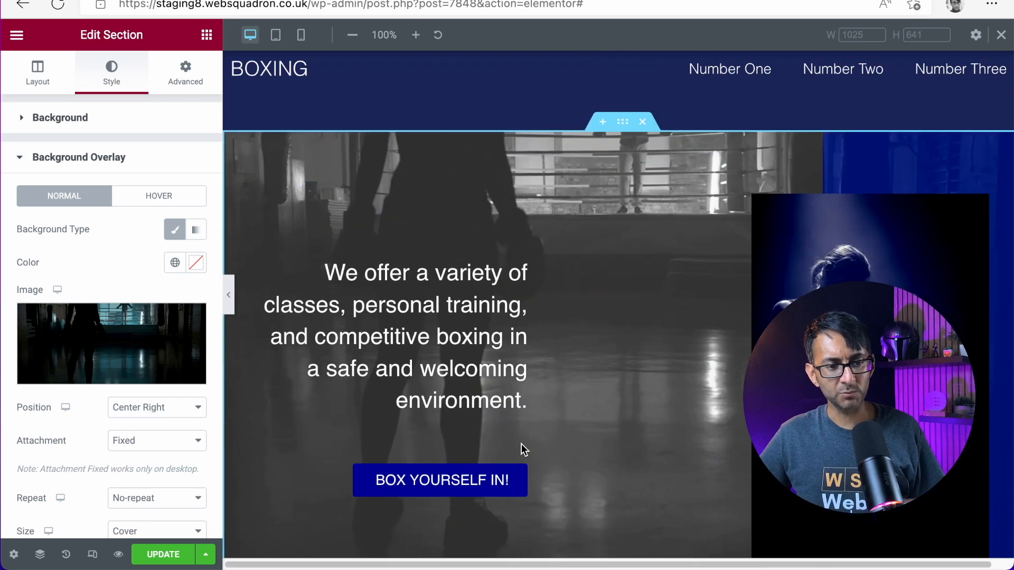
Step: Set the pasted section's background overlay image position to Top Left
scroll(522, 444, down, 3)
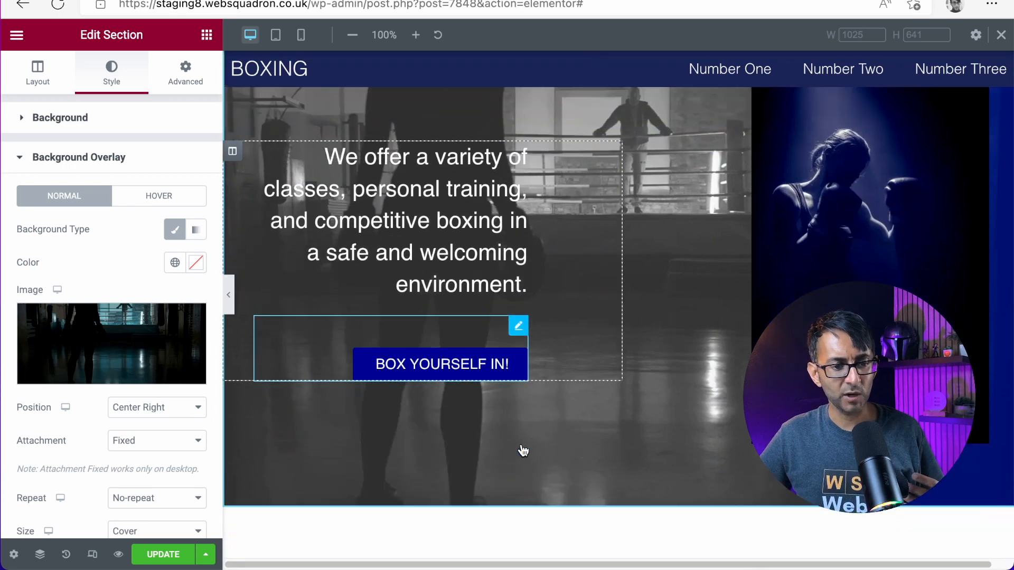
click(145, 411)
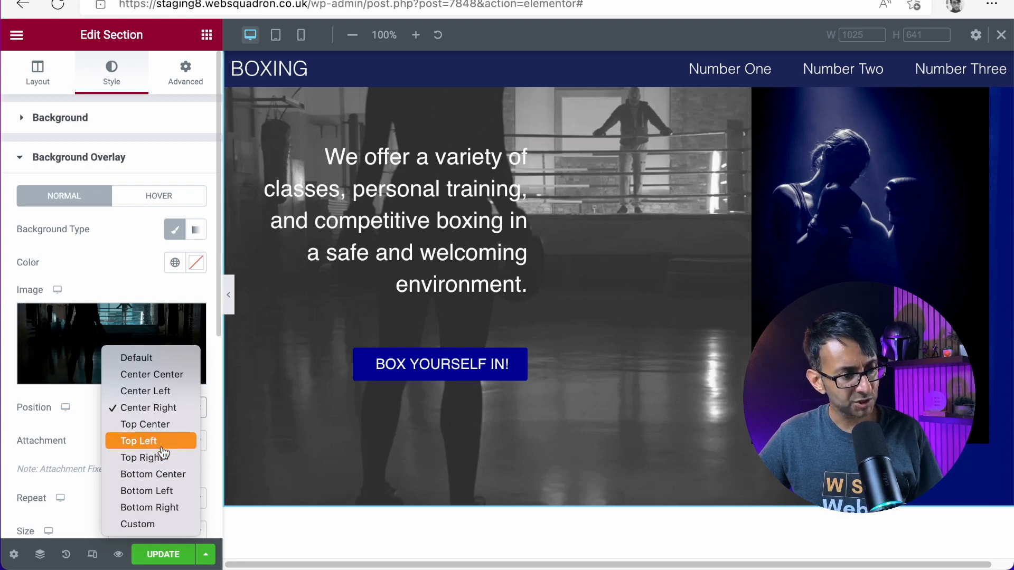
click(138, 441)
scroll(591, 378, down, 4)
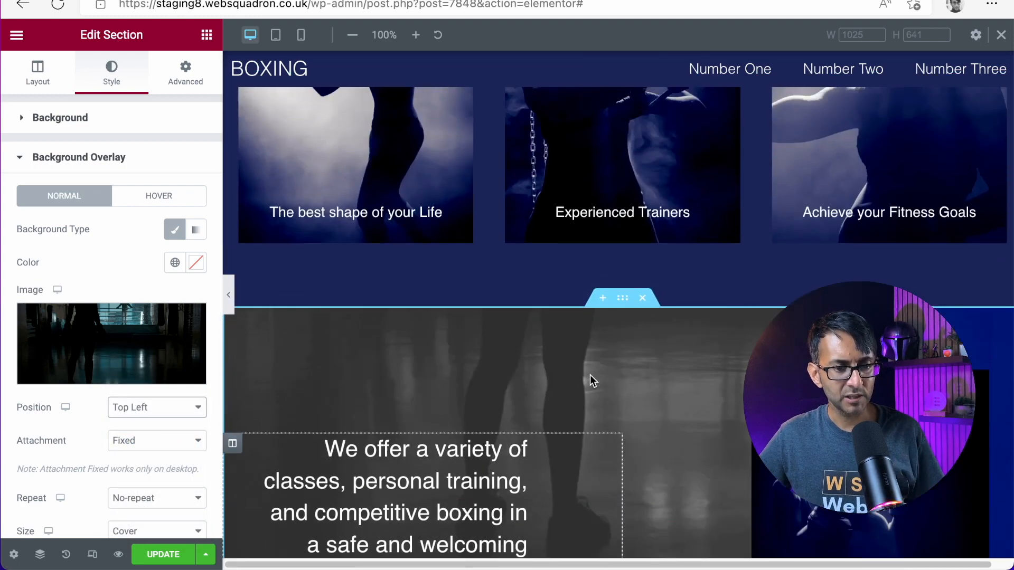
scroll(591, 375, up, 5)
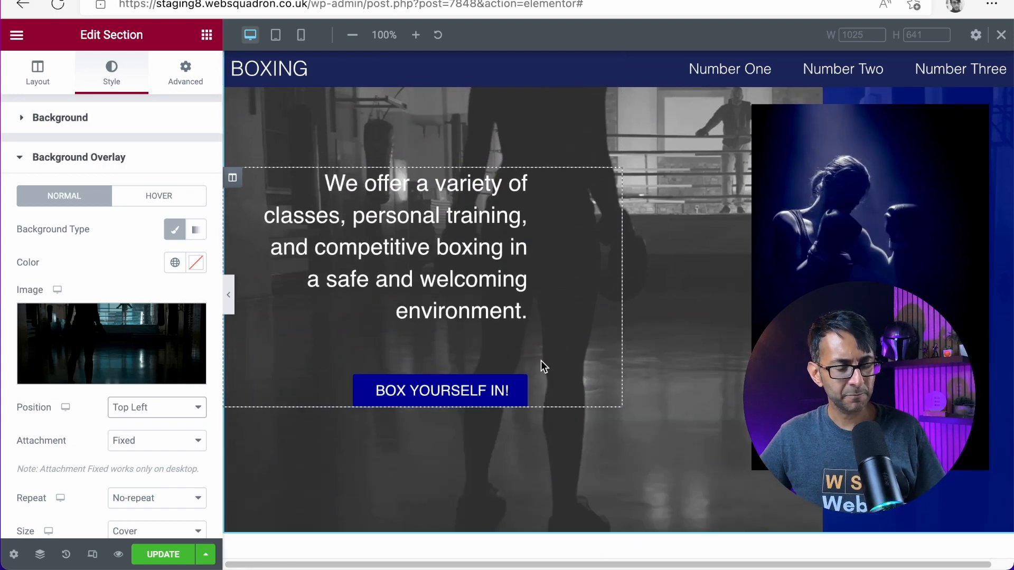
scroll(555, 244, up, 7)
scroll(613, 358, down, 8)
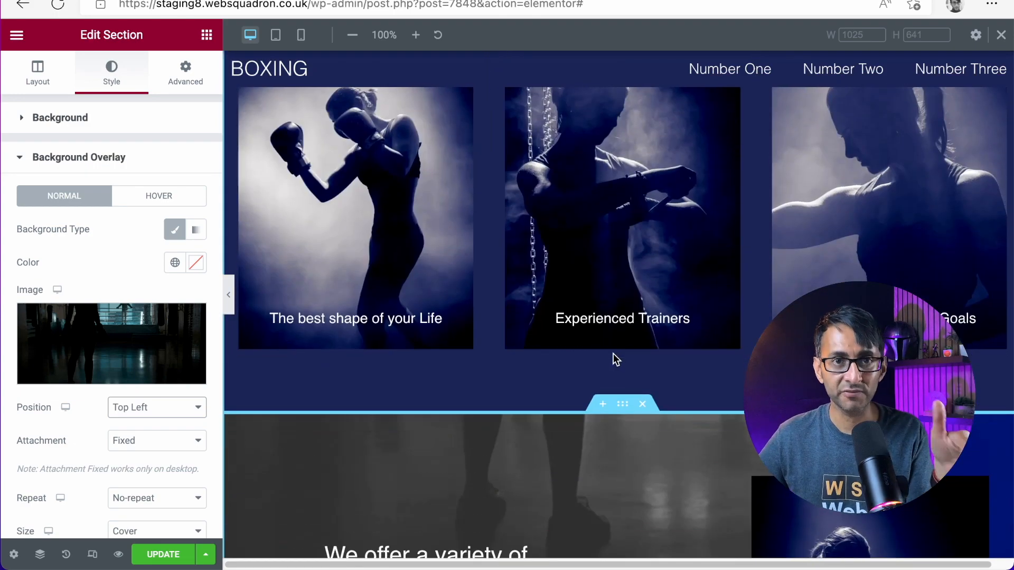
Step: Replace the pasted section's portrait image with the photo of a boxer raising an arm under a misty spotlight
click(826, 180)
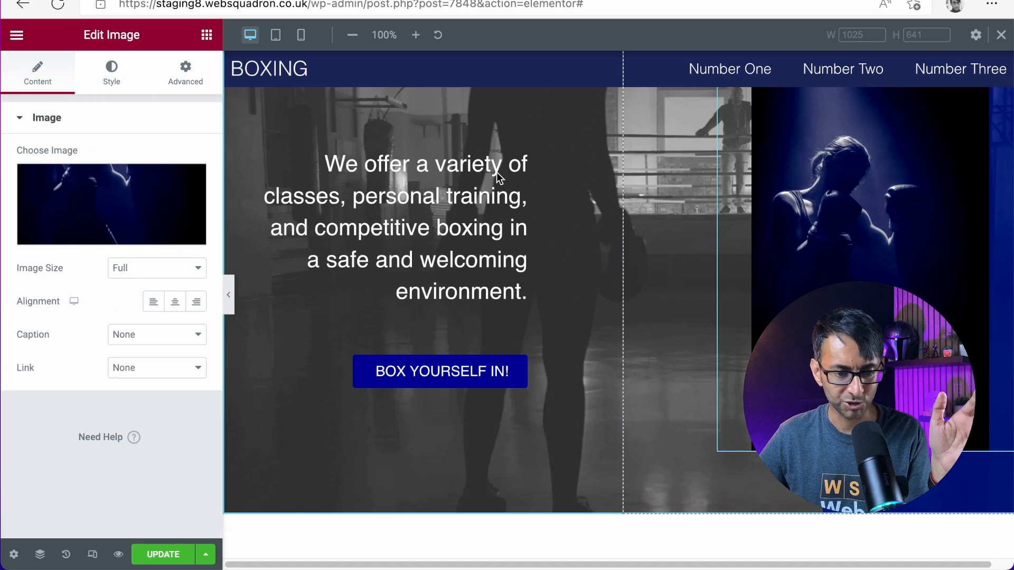
scroll(680, 365, down, 1)
scroll(586, 388, up, 2)
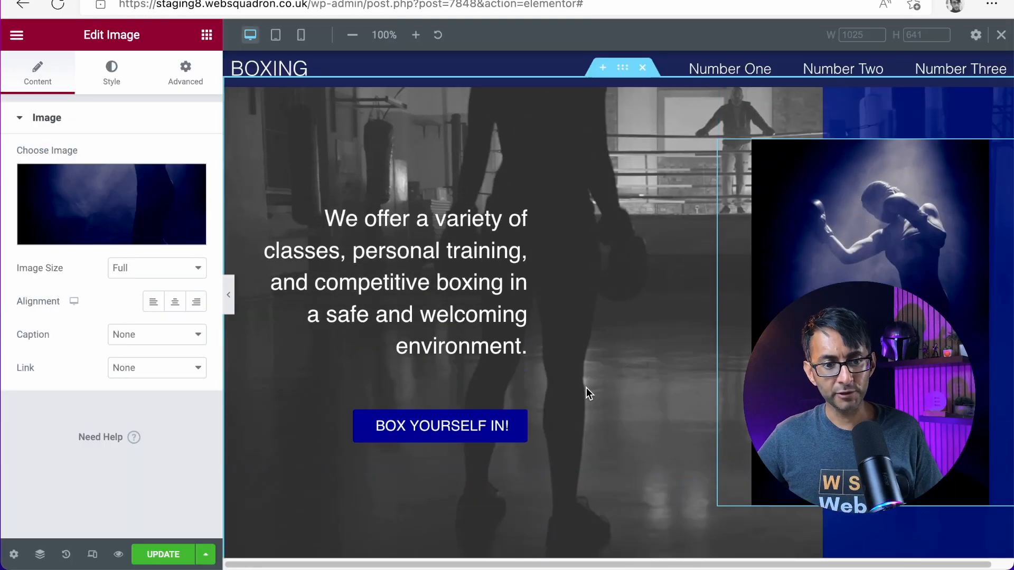
Step: Left-align the pasted section's "We offer a variety of classes" heading and its "Box yourself in!" button
click(431, 275)
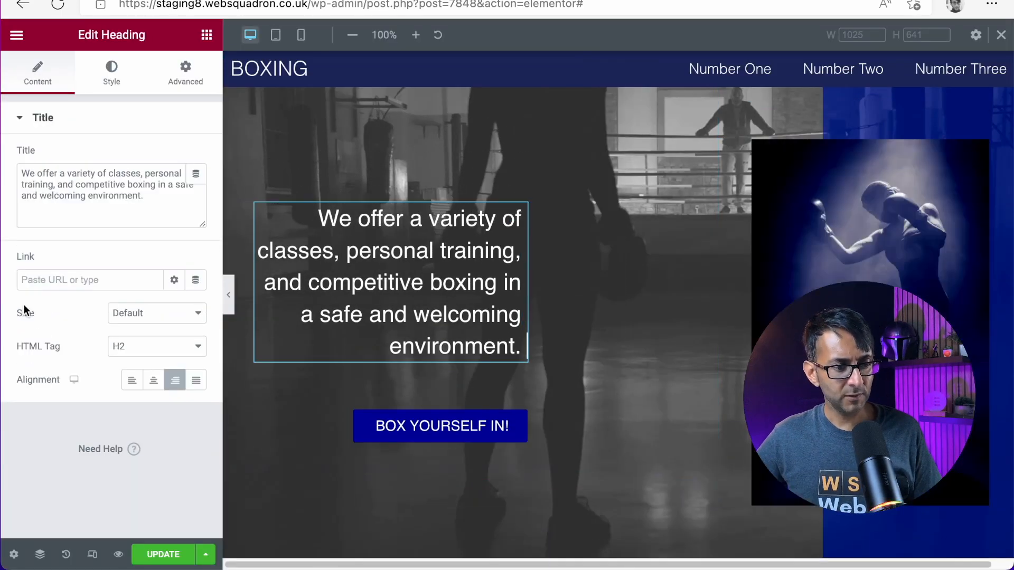
click(132, 380)
click(461, 405)
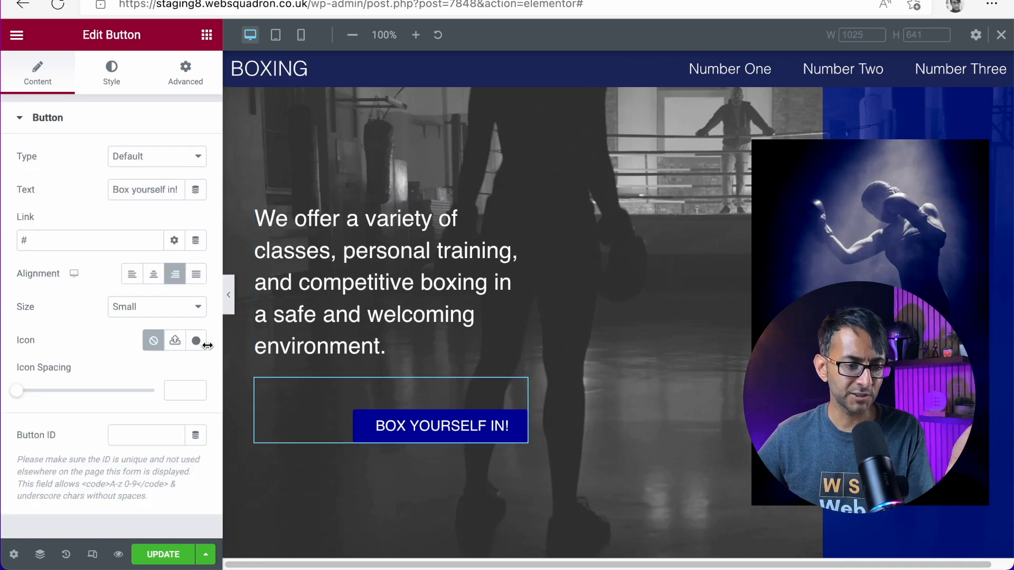
click(132, 274)
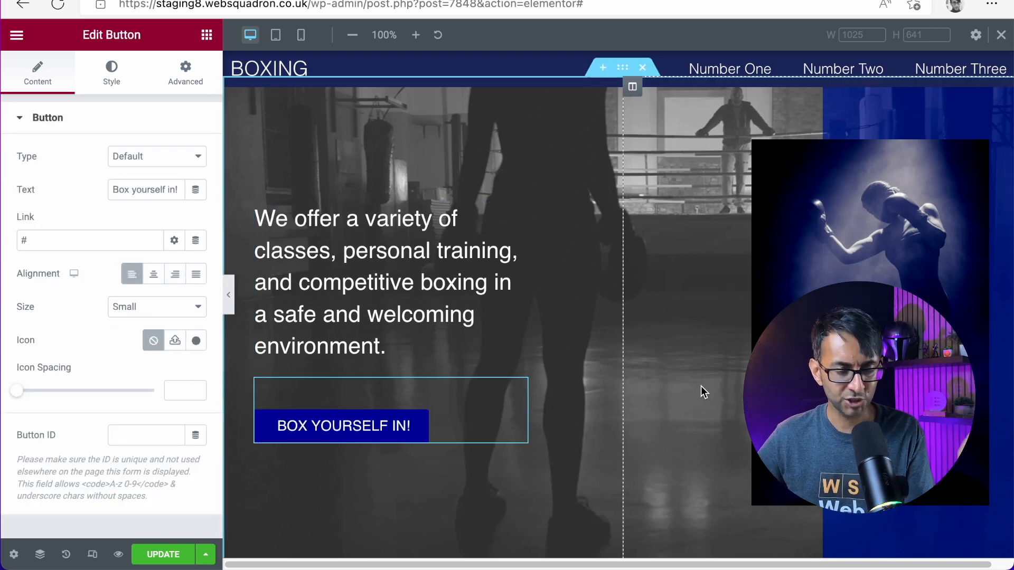
Step: Compare the pasted section with the original image and text section at full page width
click(230, 309)
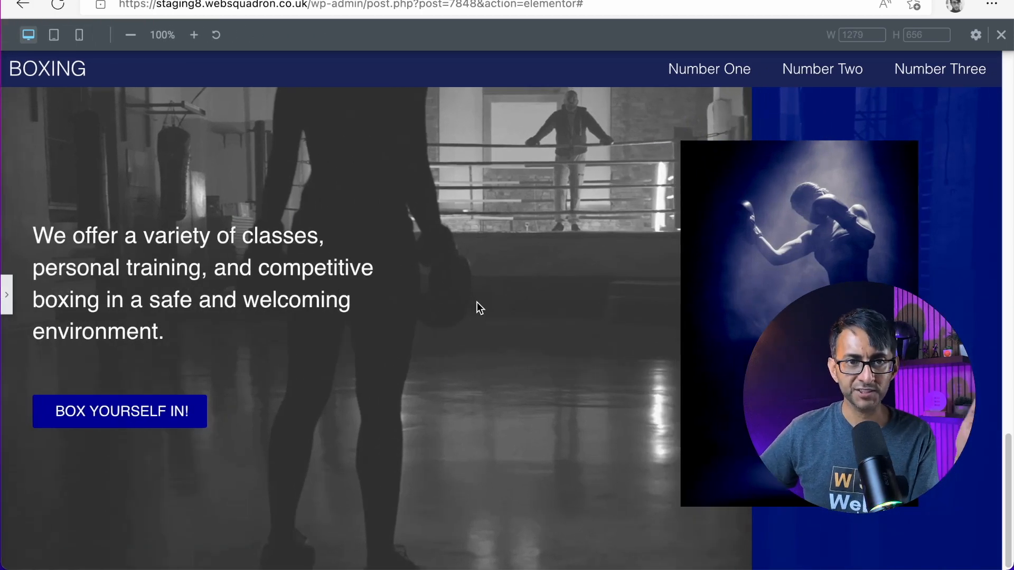
scroll(701, 290, up, 15)
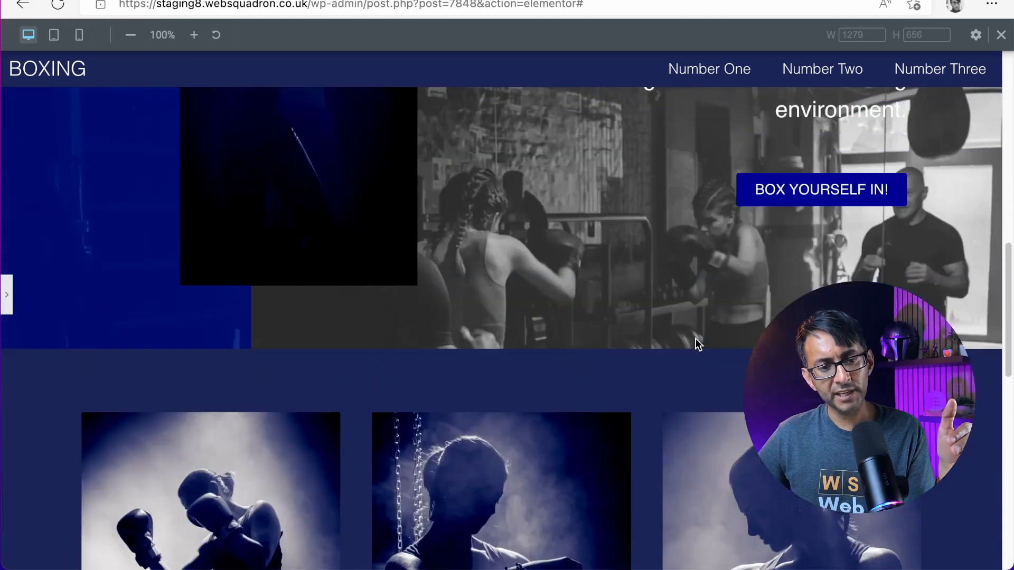
scroll(698, 344, up, 2)
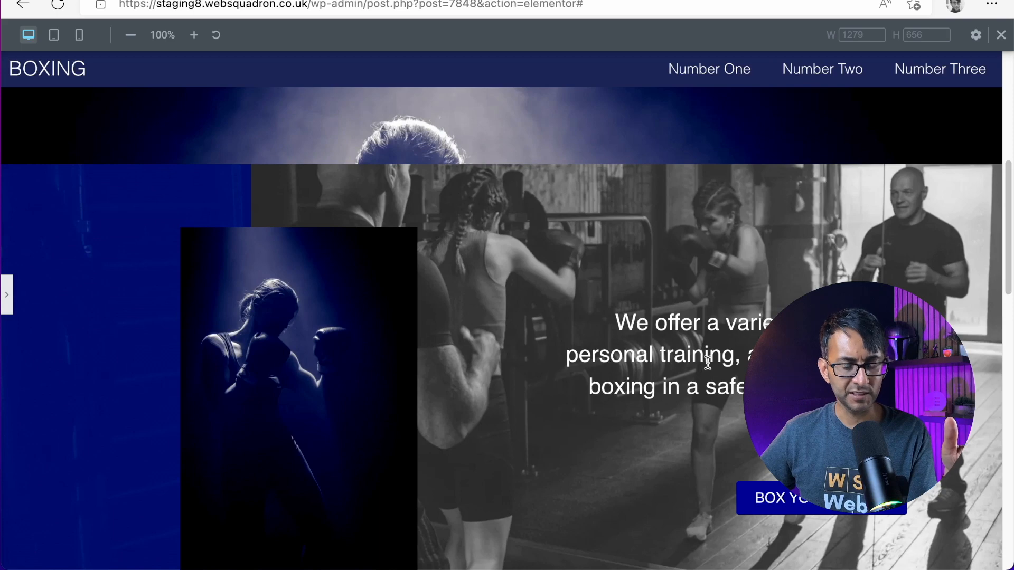
scroll(738, 401, down, 10)
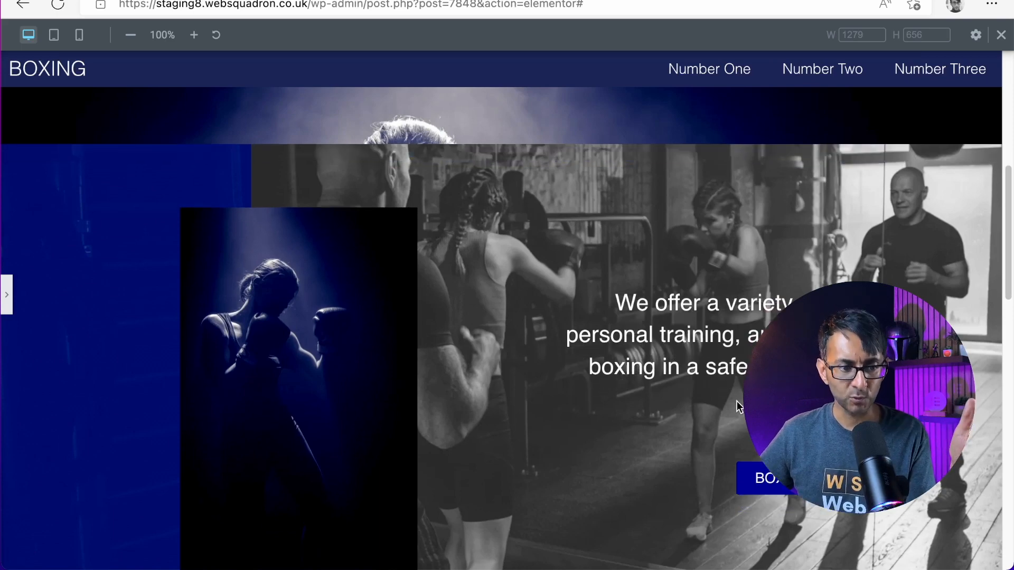
scroll(737, 401, up, 10)
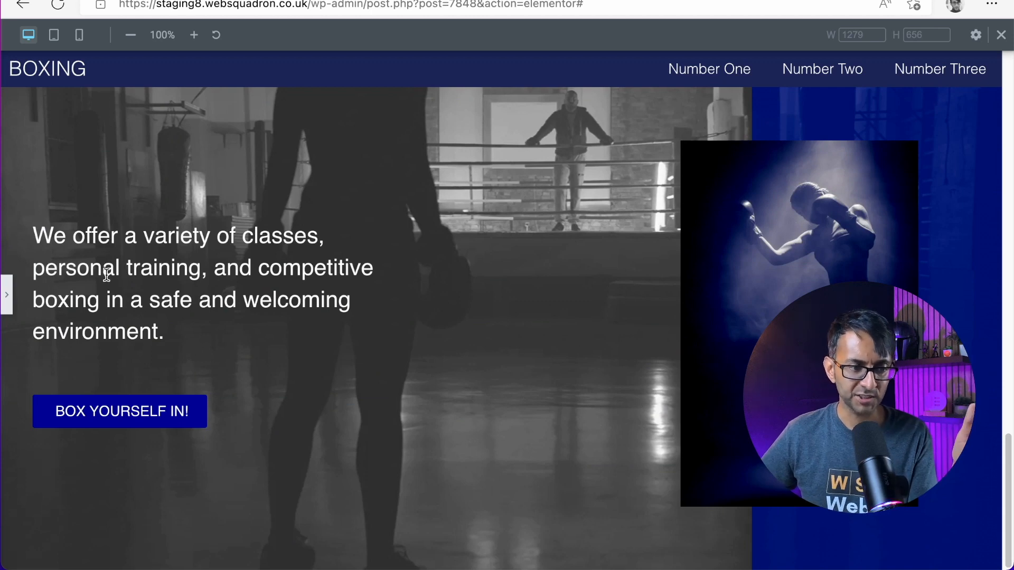
Step: Set the pasted section's text column padding to 40 px on the right and 120 px on the left
click(7, 299)
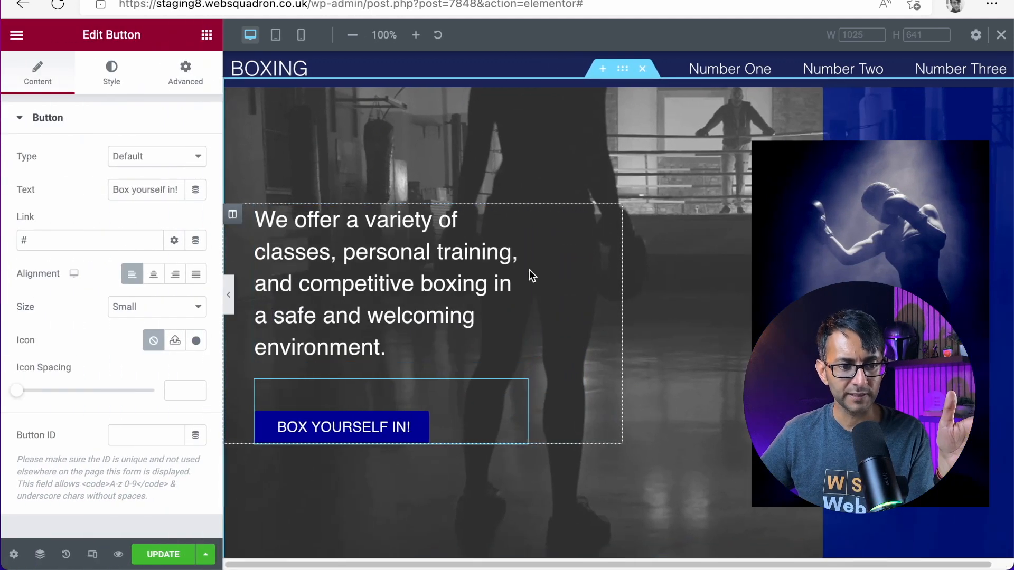
click(232, 214)
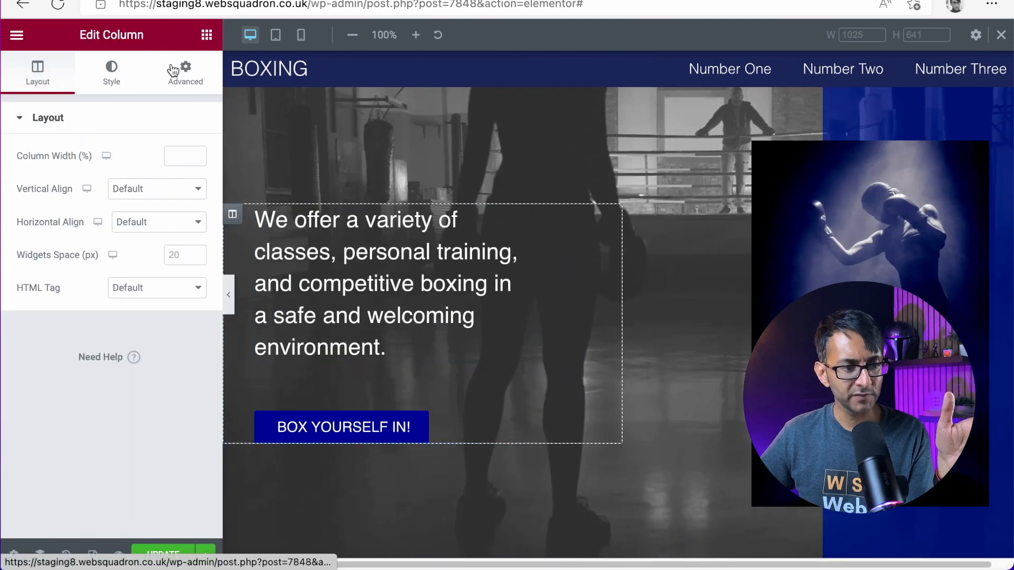
click(177, 73)
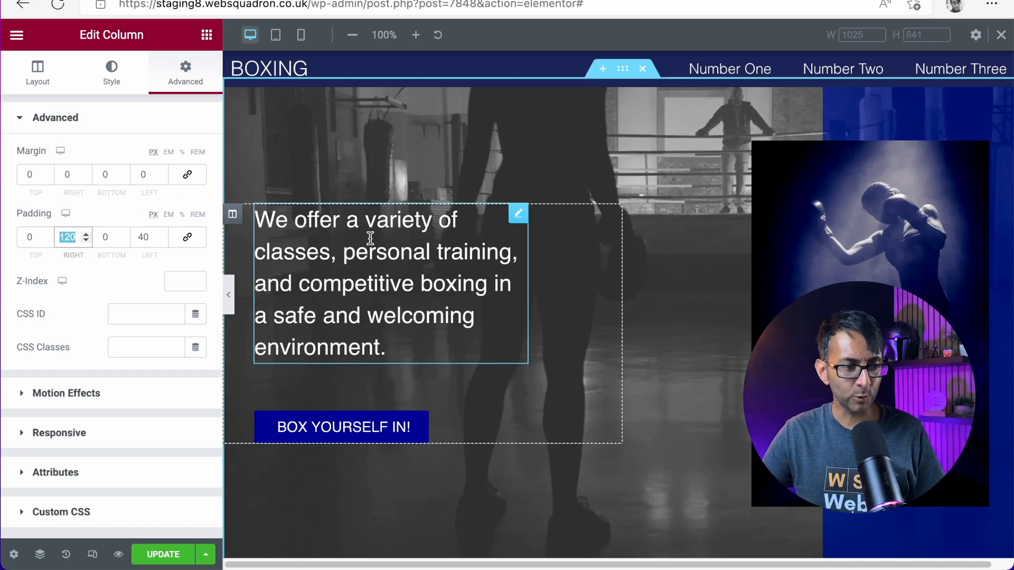
text(40)
key(Tab)
text(120)
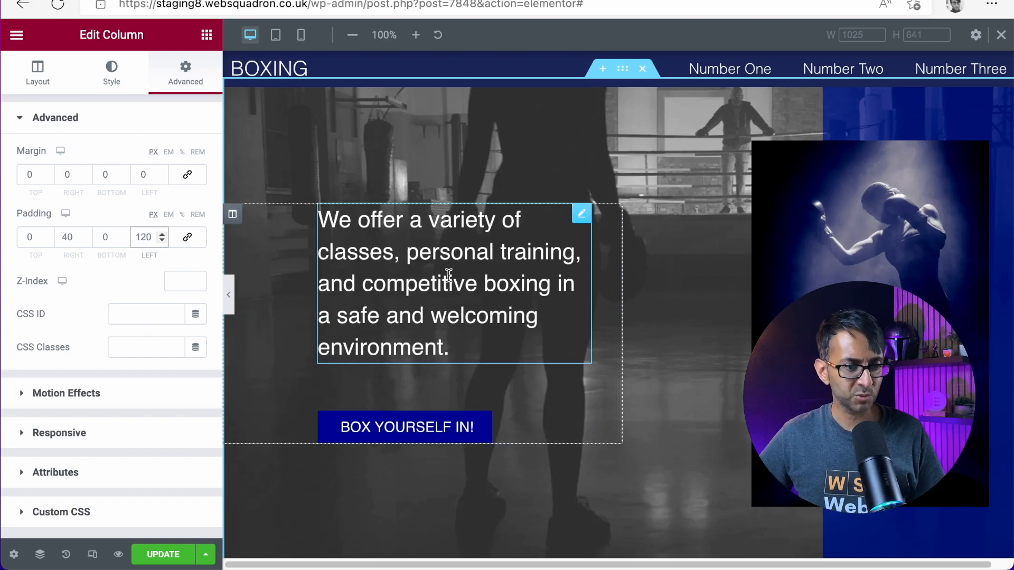
Step: Check the pasted text column's new spacing against the original image and text section with the settings panel hidden
click(228, 306)
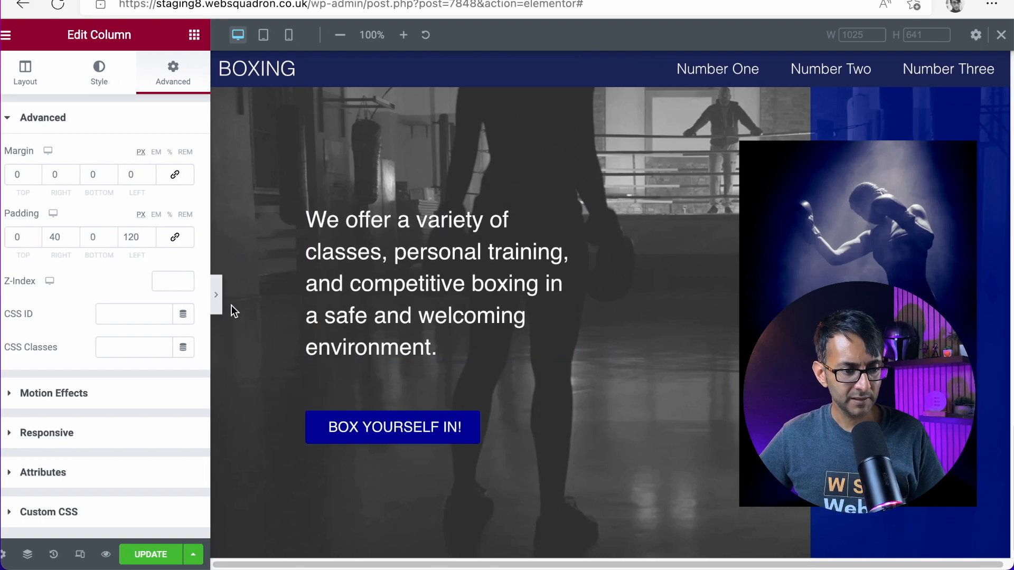
scroll(733, 378, up, 5)
scroll(733, 379, up, 10)
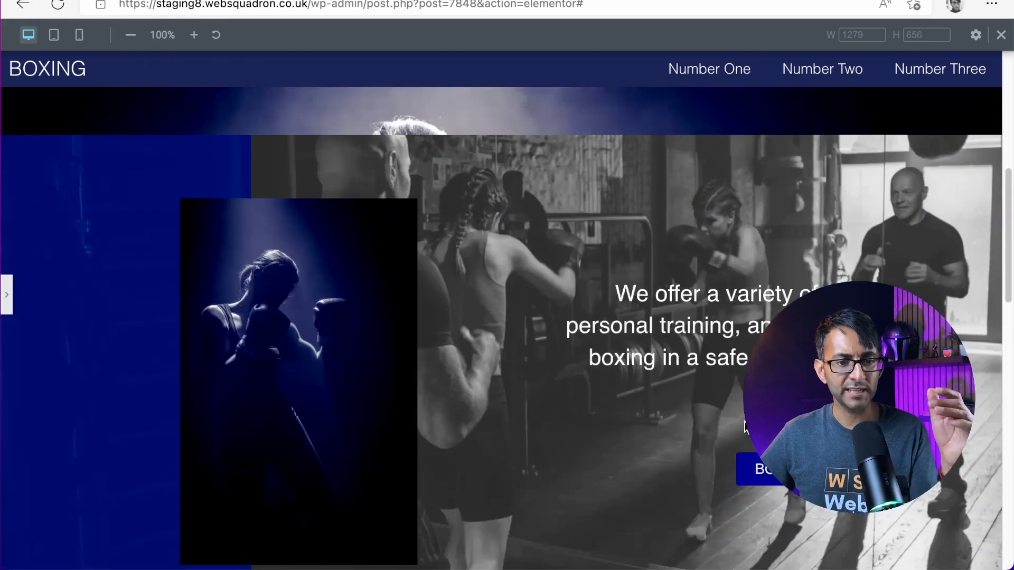
scroll(745, 423, down, 5)
scroll(745, 428, down, 12)
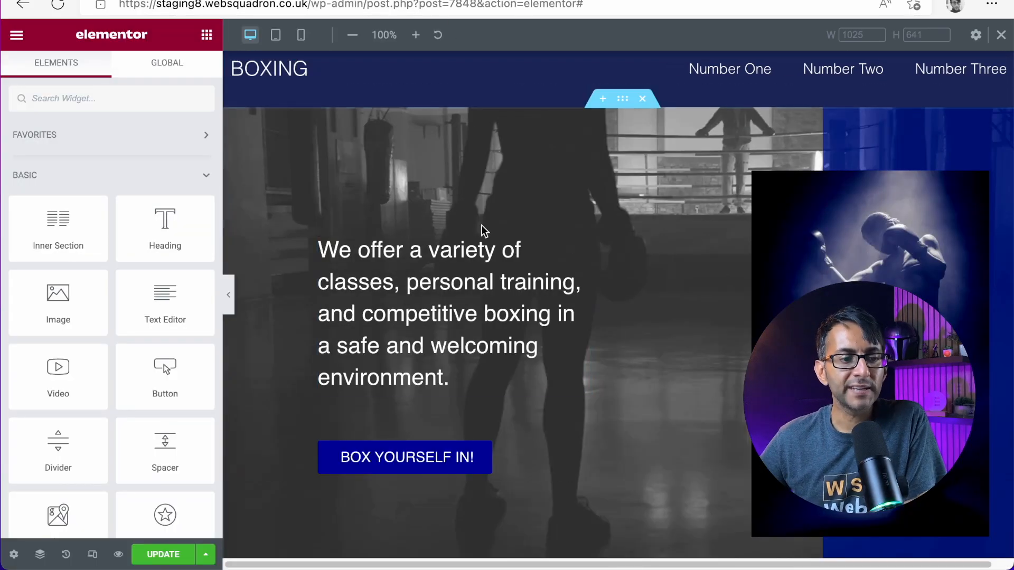
scroll(534, 269, up, 4)
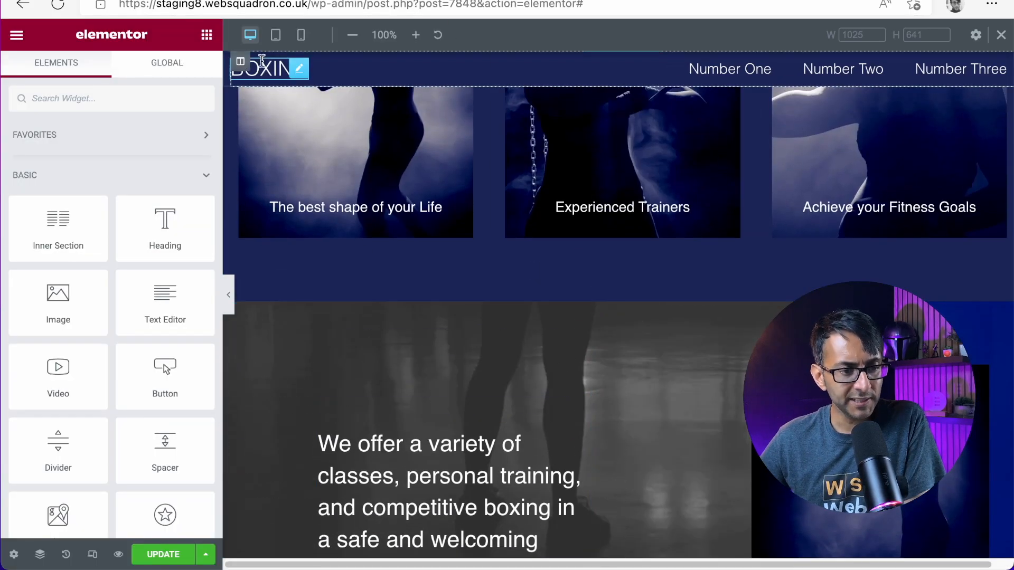
Step: Preview the page in mobile view and inspect the stacked captioned image cards
click(301, 35)
drag(756, 334, 305, 69)
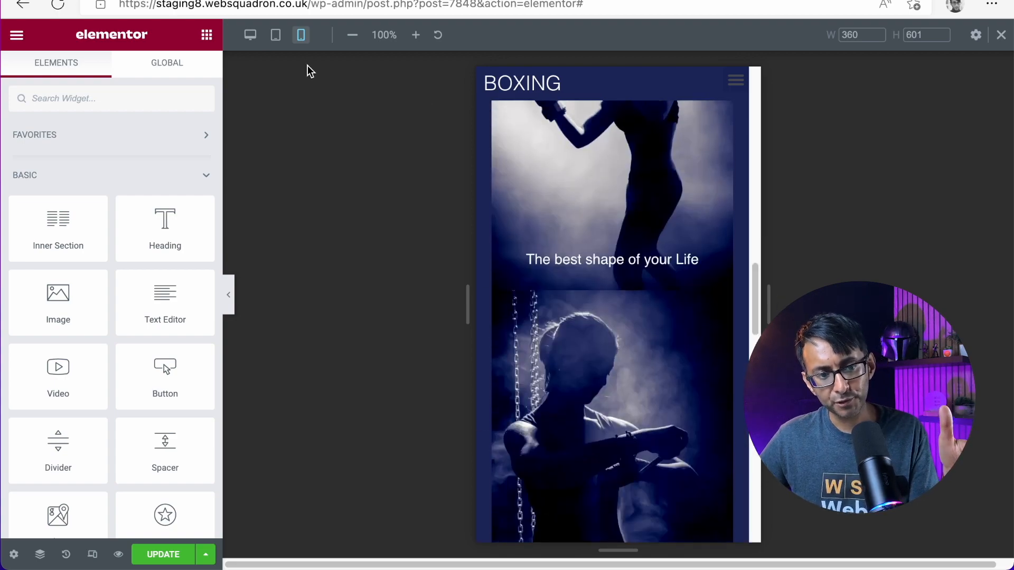
click(250, 35)
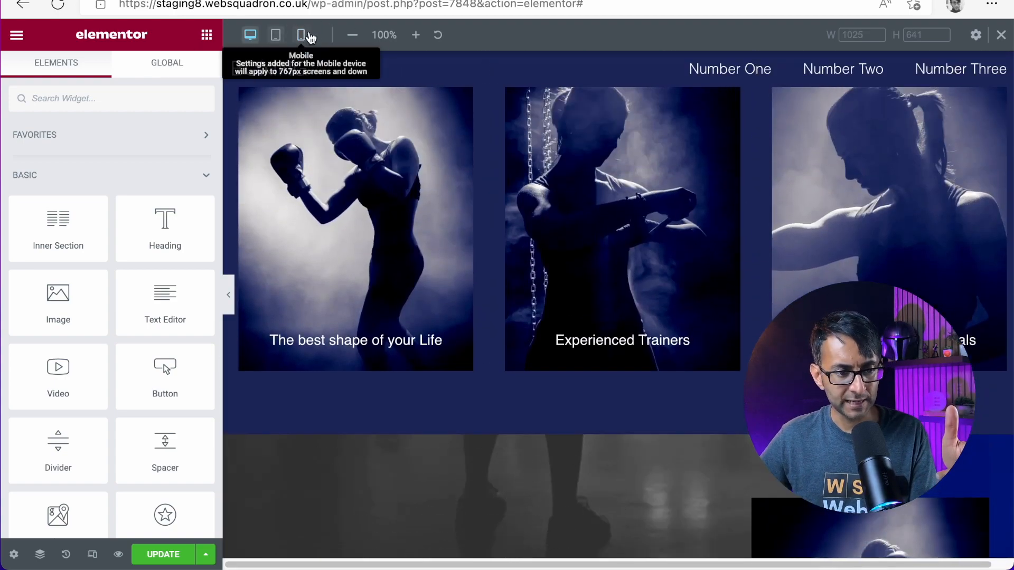
click(311, 37)
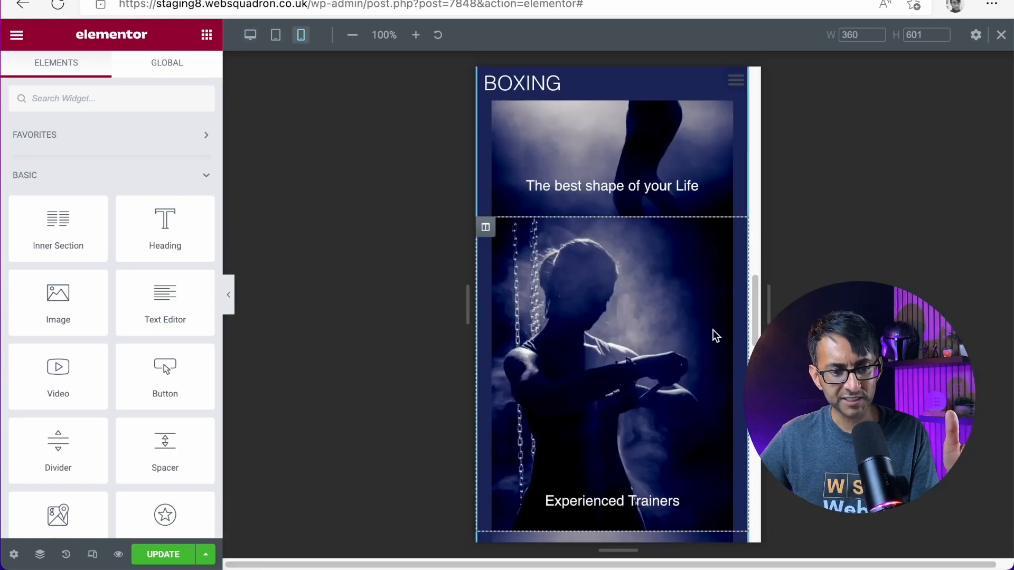
drag(758, 298, 785, 287)
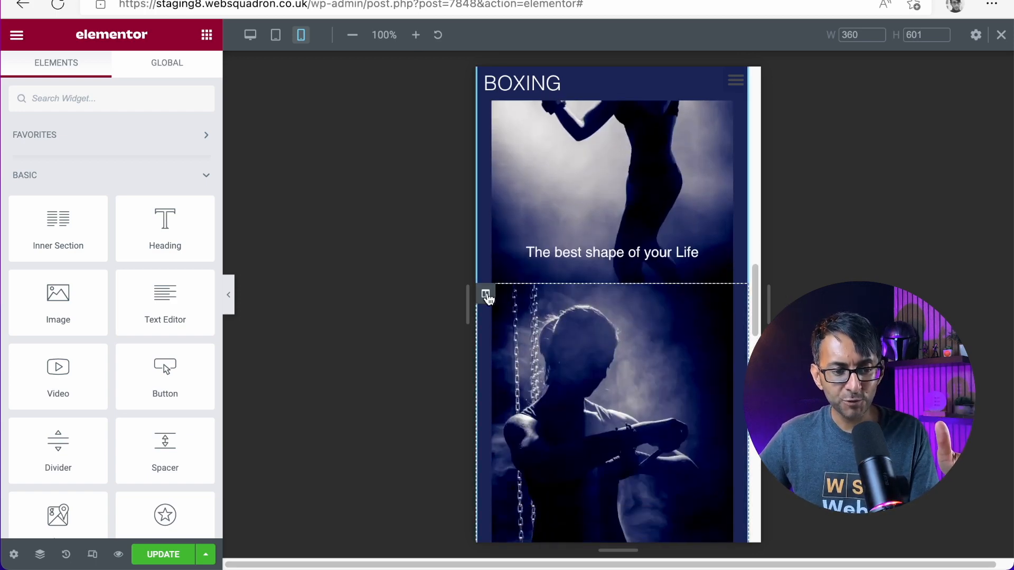
Step: Unlink the "Experienced Trainers" card column's mobile margins and set them to 40 px top, 20 px right and 20 px left
click(486, 295)
click(186, 74)
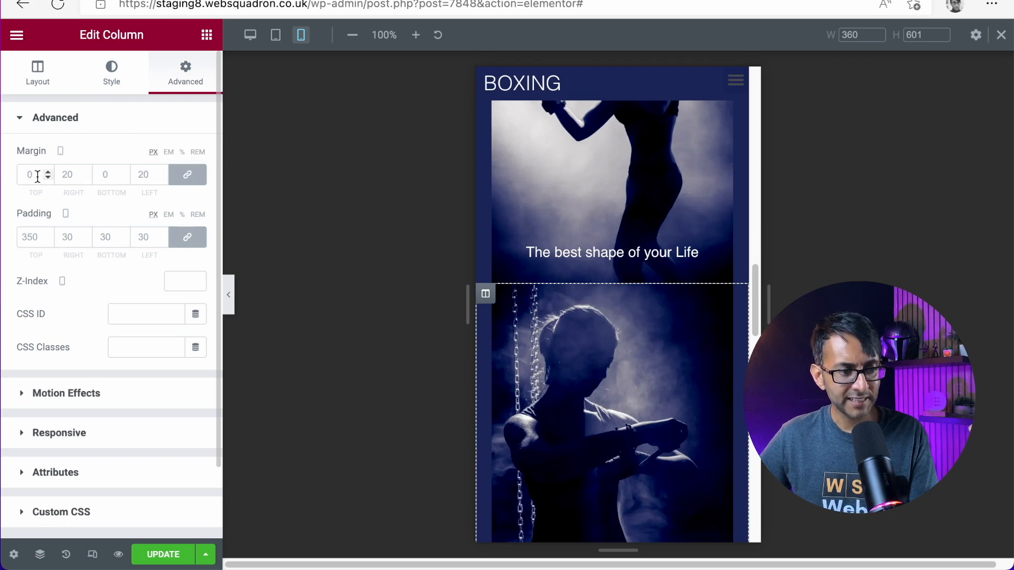
click(197, 181)
double_click(35, 176)
text(40)
key(Tab)
text(20)
key(Tab)
key(Tab)
text(20)
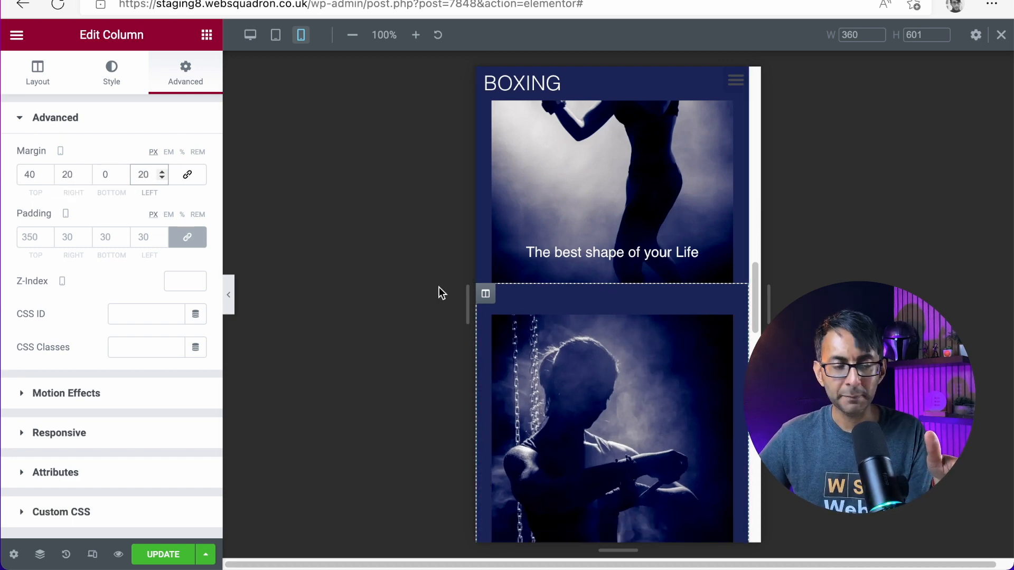
Step: Undo the mobile margin changes on the "Experienced Trainers" card column
click(357, 277)
key(super+z)
key(super+z)
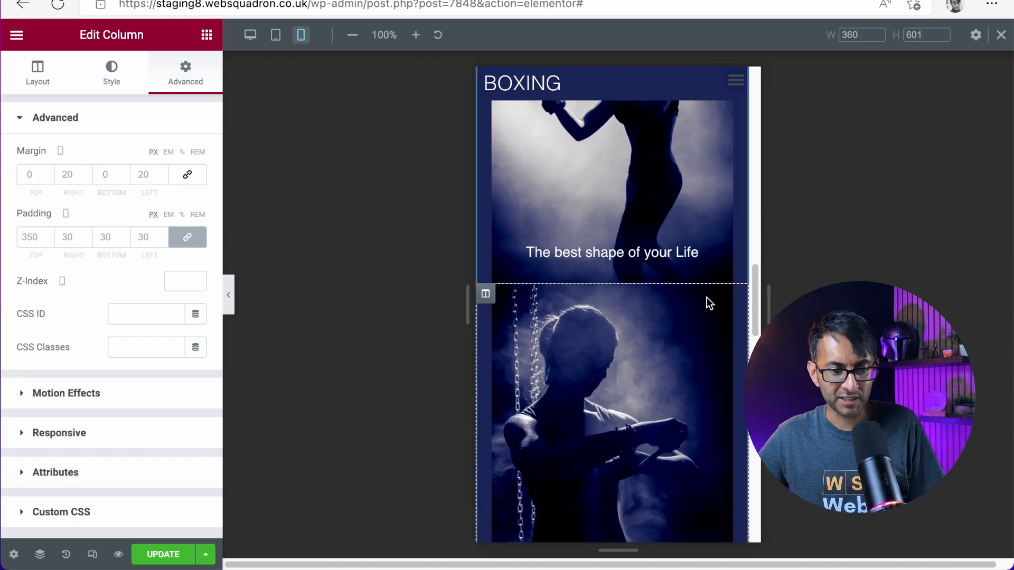
Step: Return to desktop view and review the full-width page from the hero image down to the three captioned cards
scroll(753, 278, down, 5)
scroll(715, 341, down, 10)
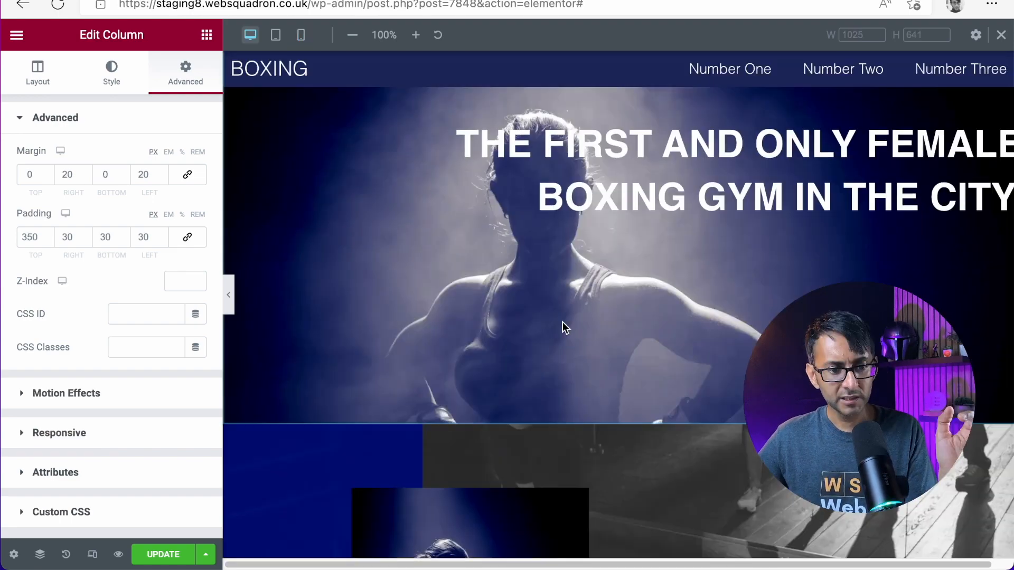
click(228, 294)
click(228, 294)
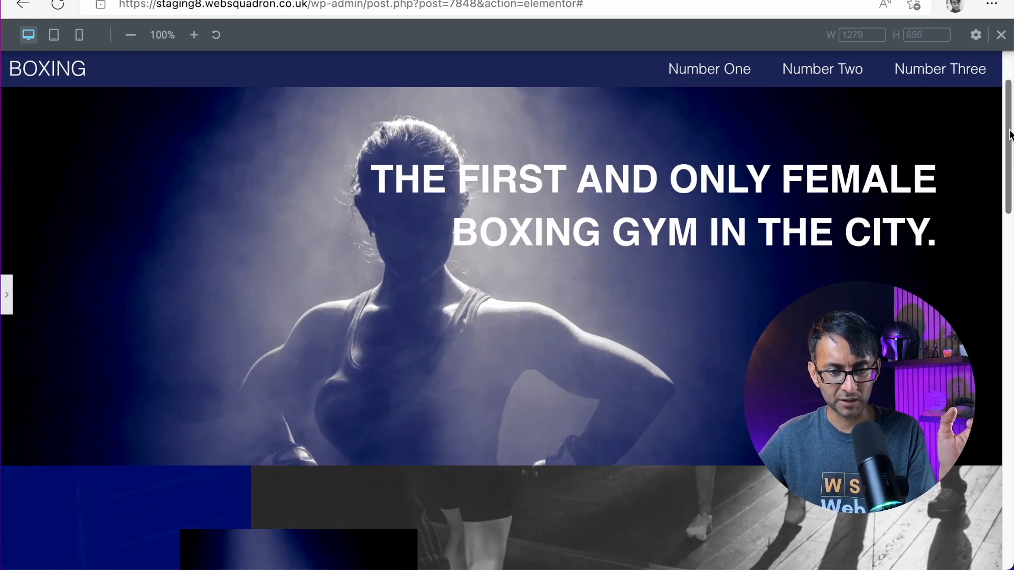
drag(1010, 135, 1012, 107)
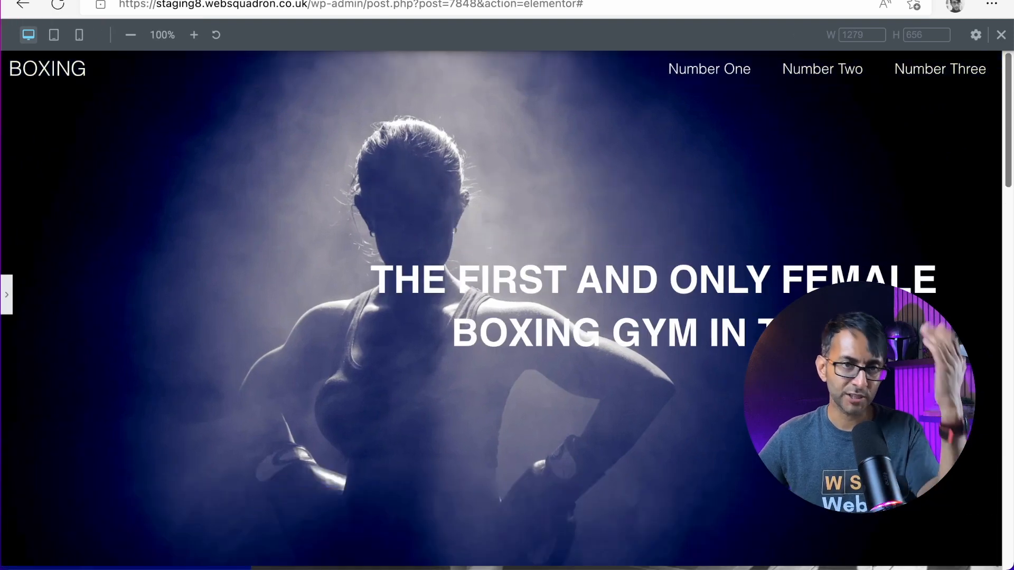
scroll(502, 317, down, 6)
scroll(502, 317, down, 5)
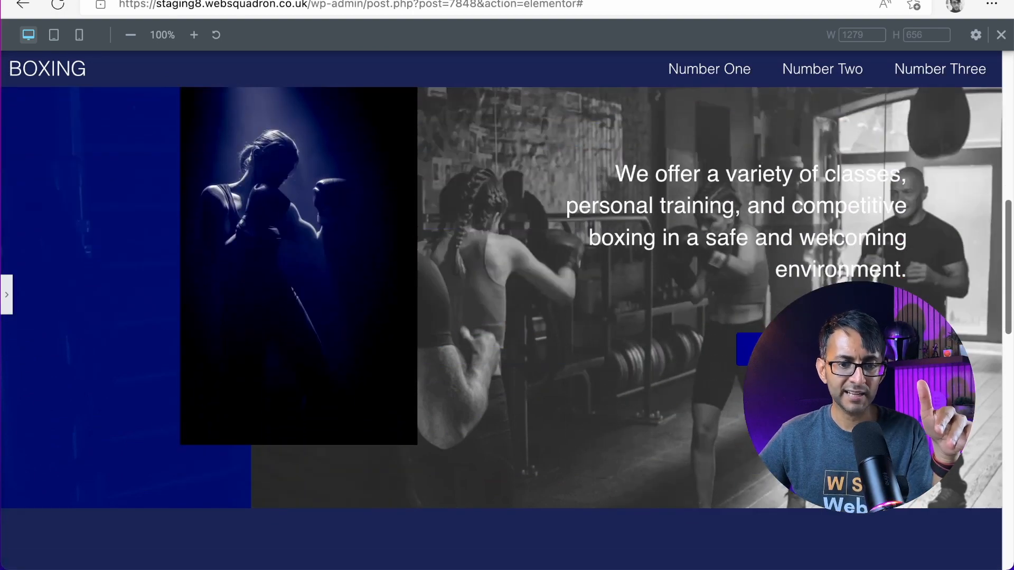
scroll(502, 317, up, 2)
drag(1007, 206, 1002, 359)
click(5, 288)
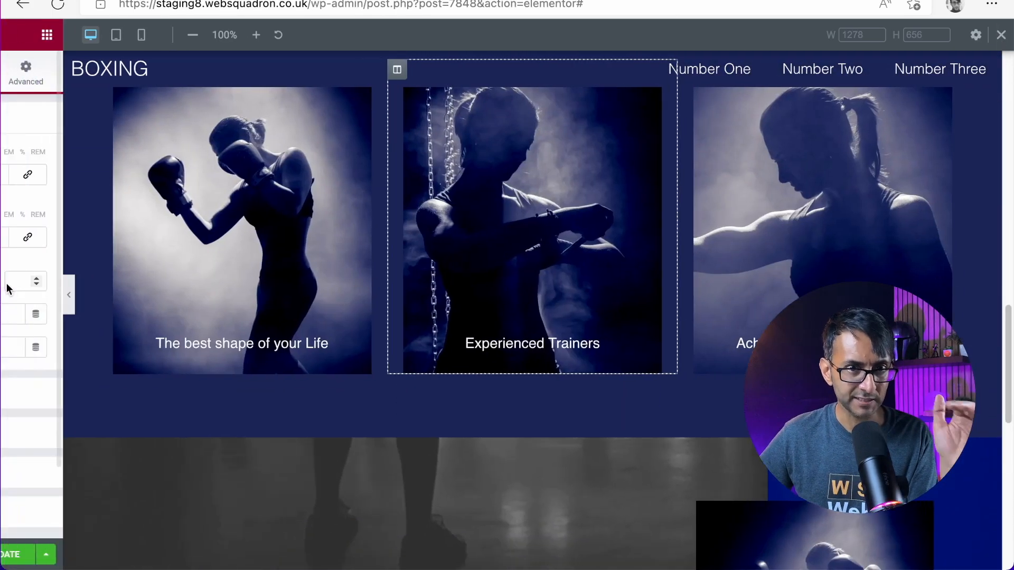
Step: Copy the hero section with the "The first and only female boxing gym in the city." heading and paste it at the page's end
scroll(528, 275, down, 10)
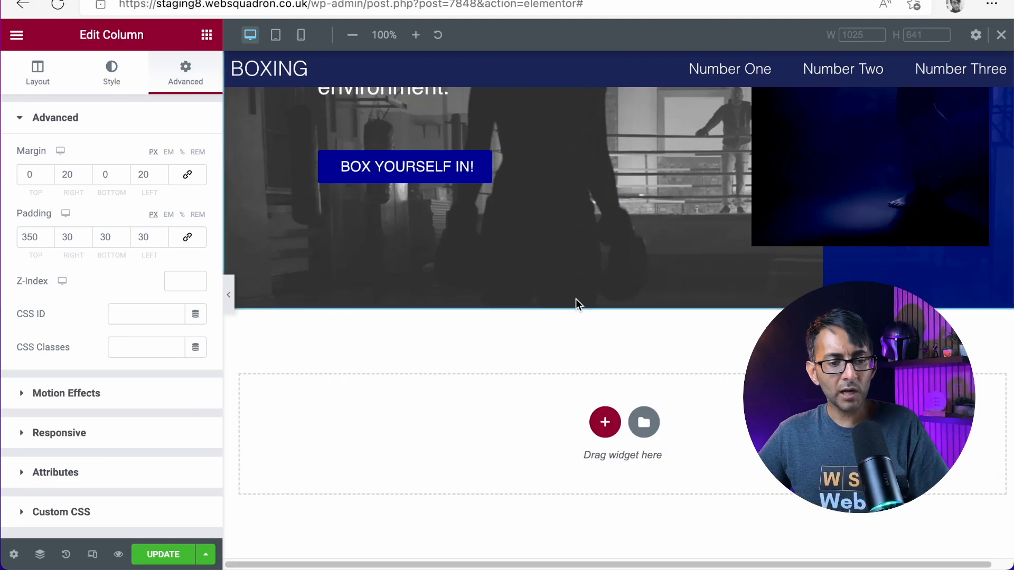
scroll(639, 443, up, 15)
scroll(623, 391, up, 5)
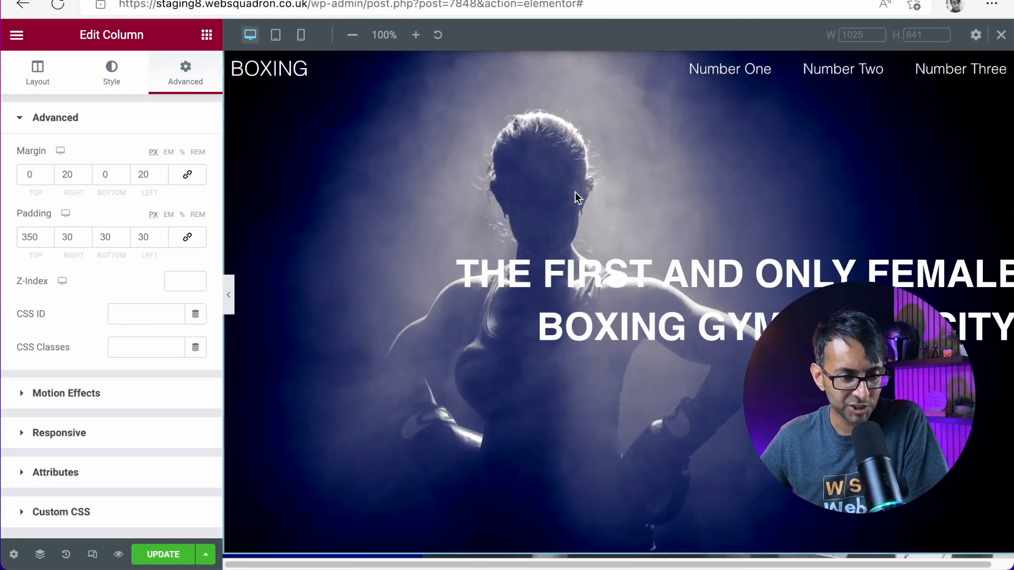
double_click(613, 172)
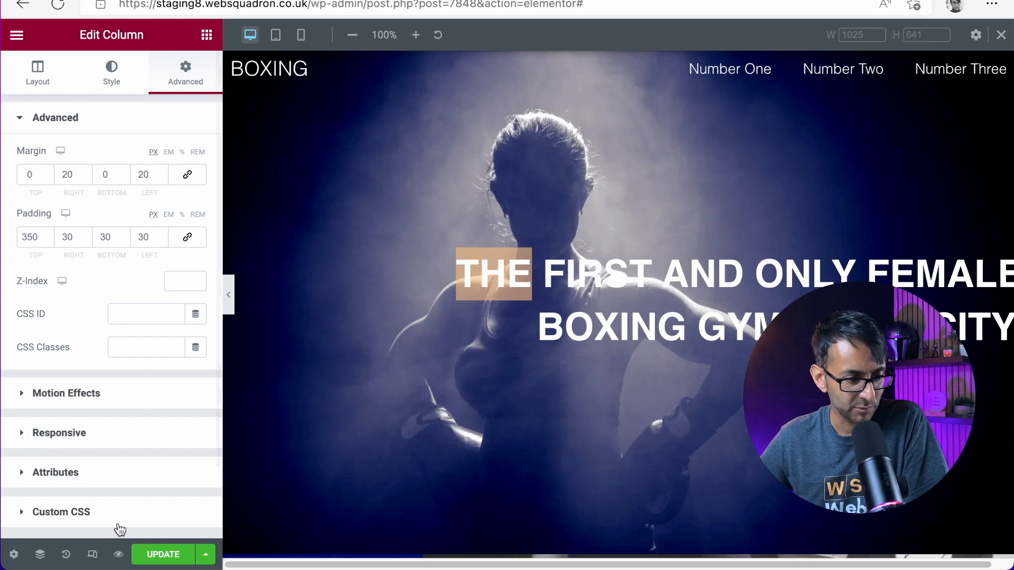
click(40, 555)
right_click(895, 239)
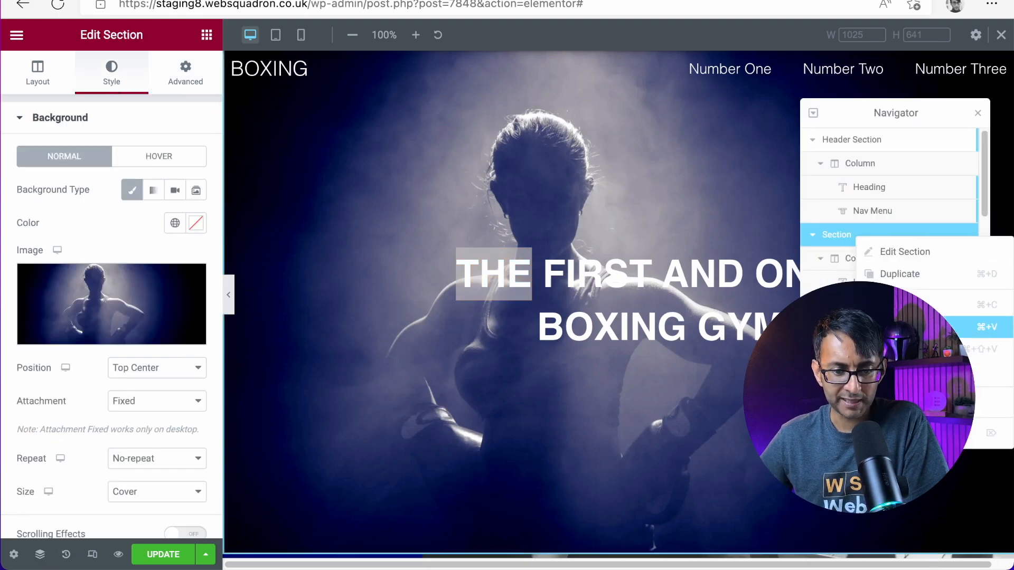
key(Escape)
scroll(568, 269, down, 6)
scroll(560, 385, down, 8)
click(977, 117)
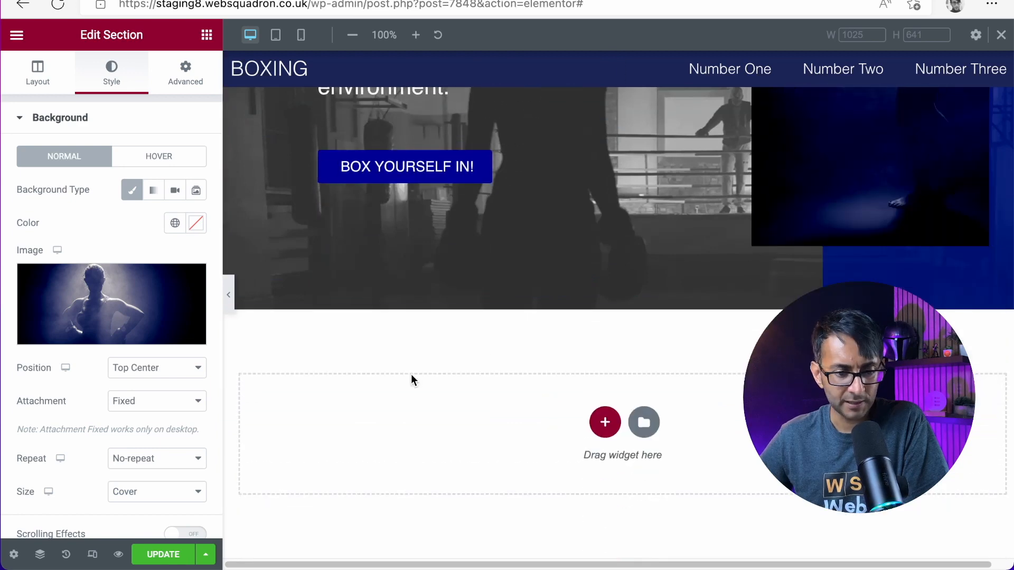
right_click(417, 421)
click(474, 441)
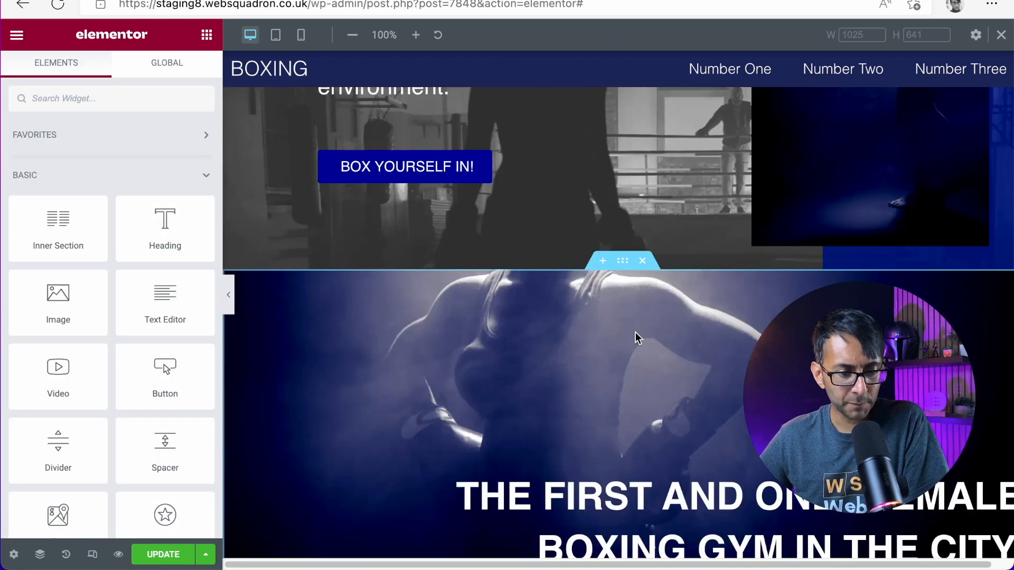
Step: Set the pasted hero section's top margin to 0 px
click(626, 263)
click(187, 73)
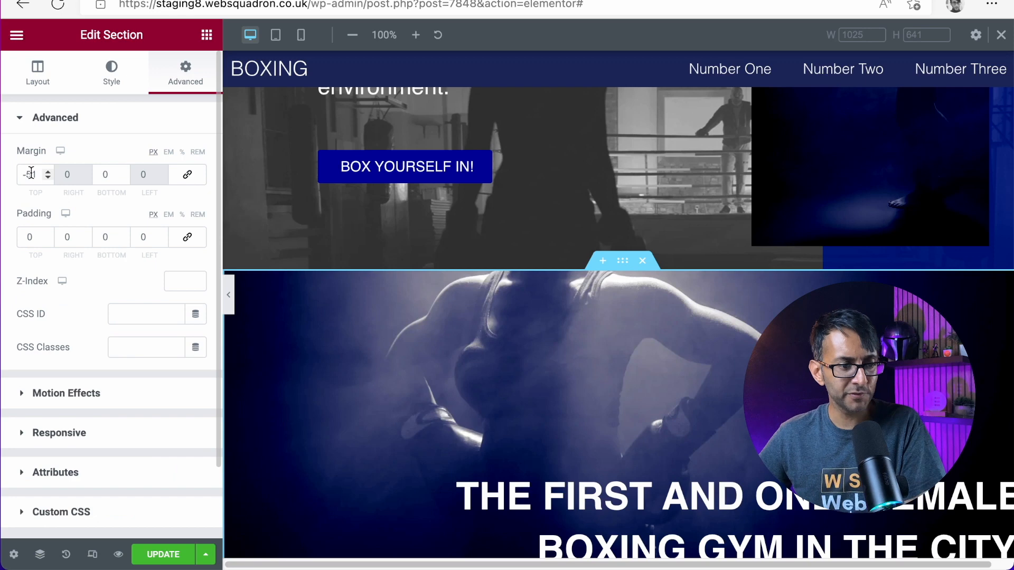
double_click(34, 175)
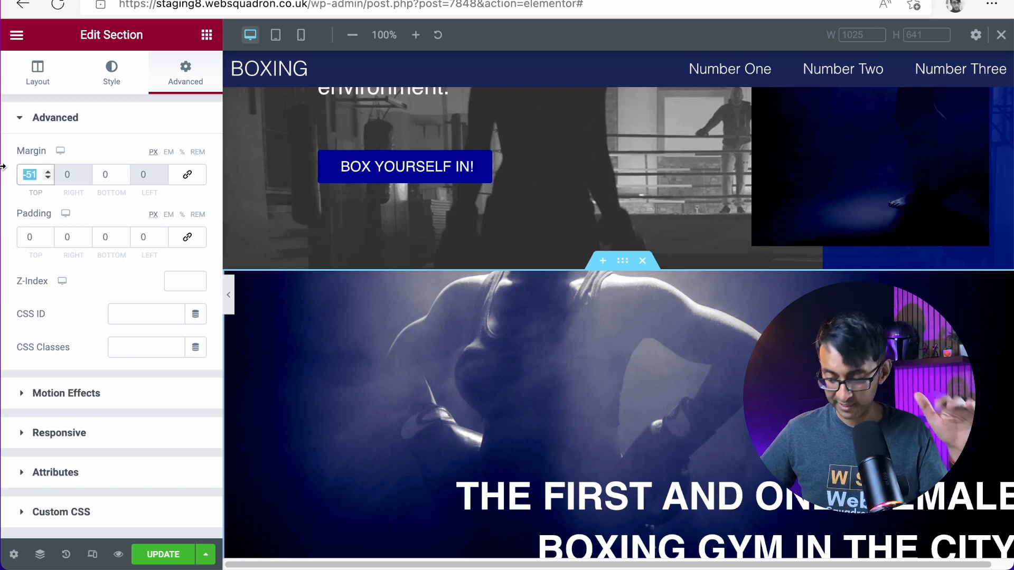
text(0)
scroll(593, 482, down, 2)
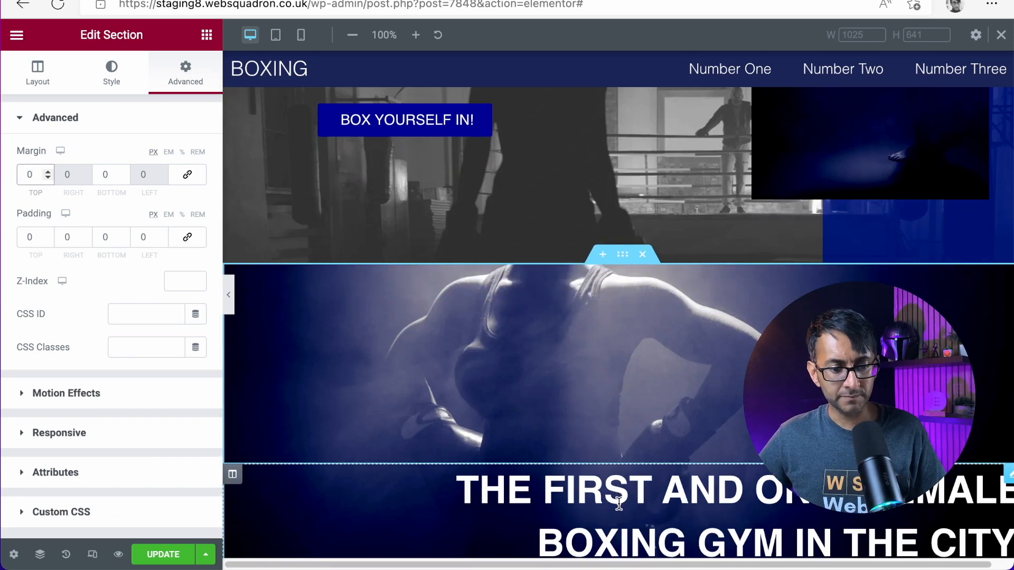
Step: Center the heading in the pasted section and set its left margin to 0 px
click(581, 489)
click(151, 381)
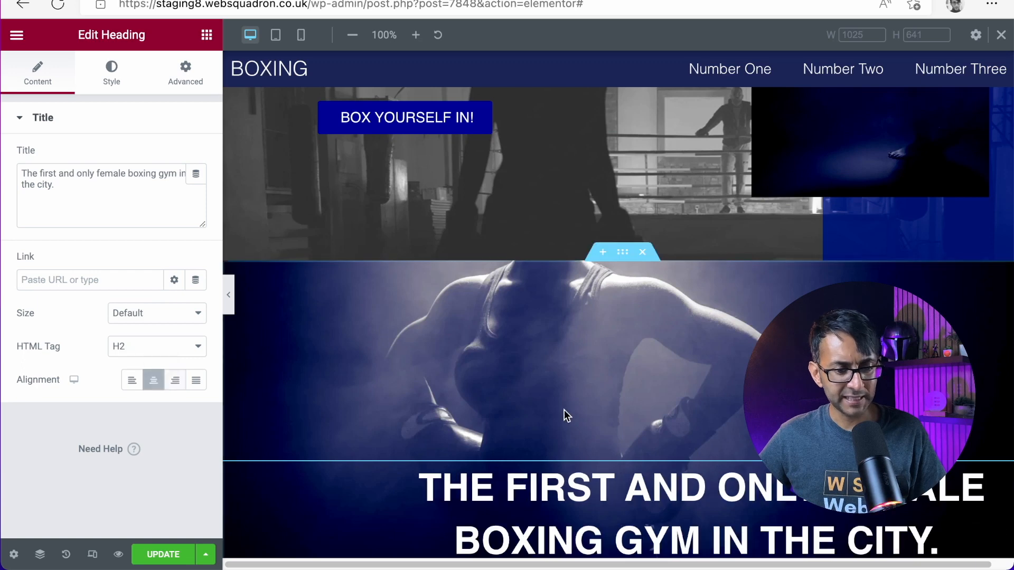
scroll(590, 410, down, 5)
click(159, 69)
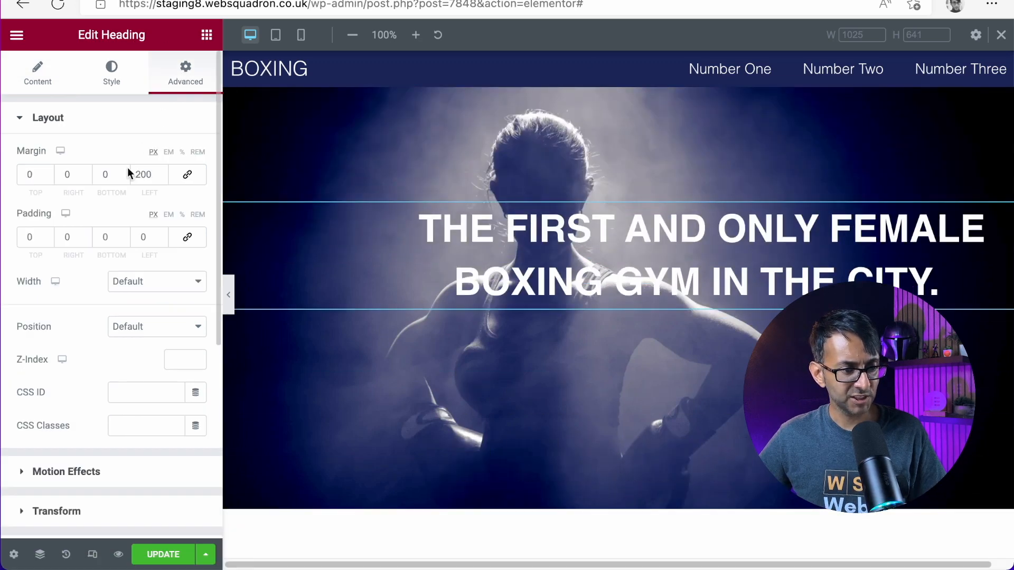
text(0)
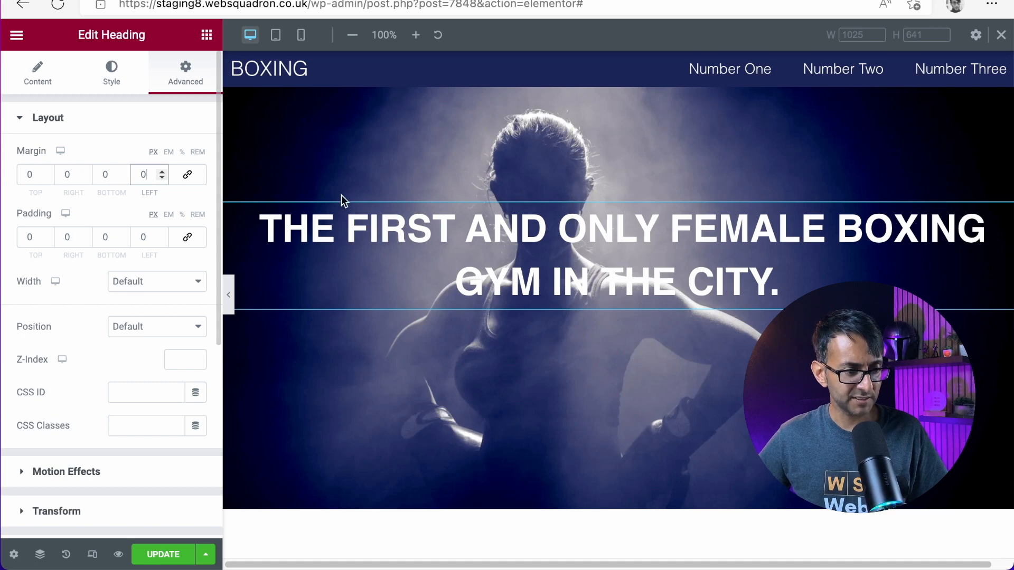
Step: Reduce the pasted section's boxed content width to 816 px
scroll(494, 226, up, 5)
click(623, 210)
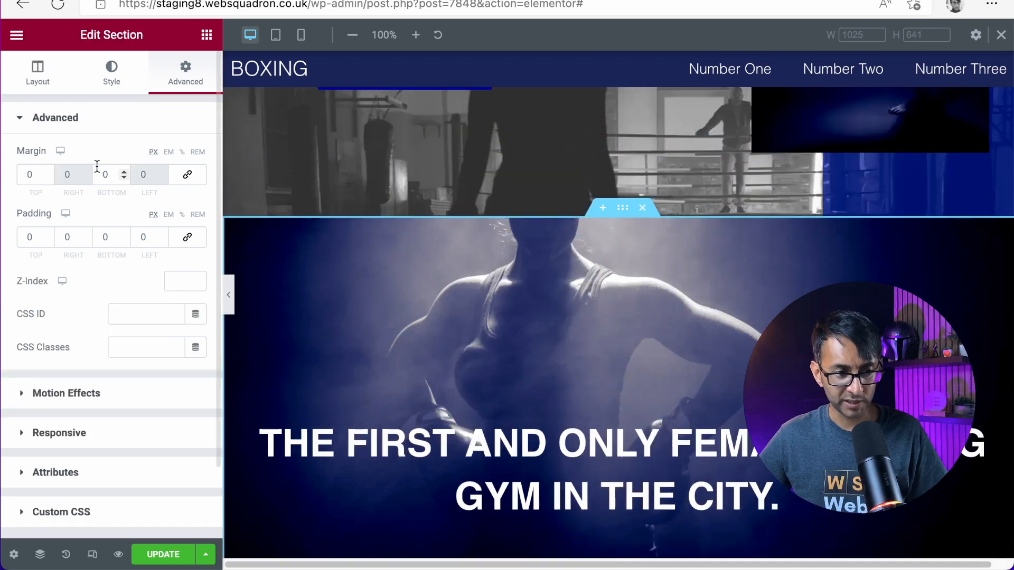
click(42, 85)
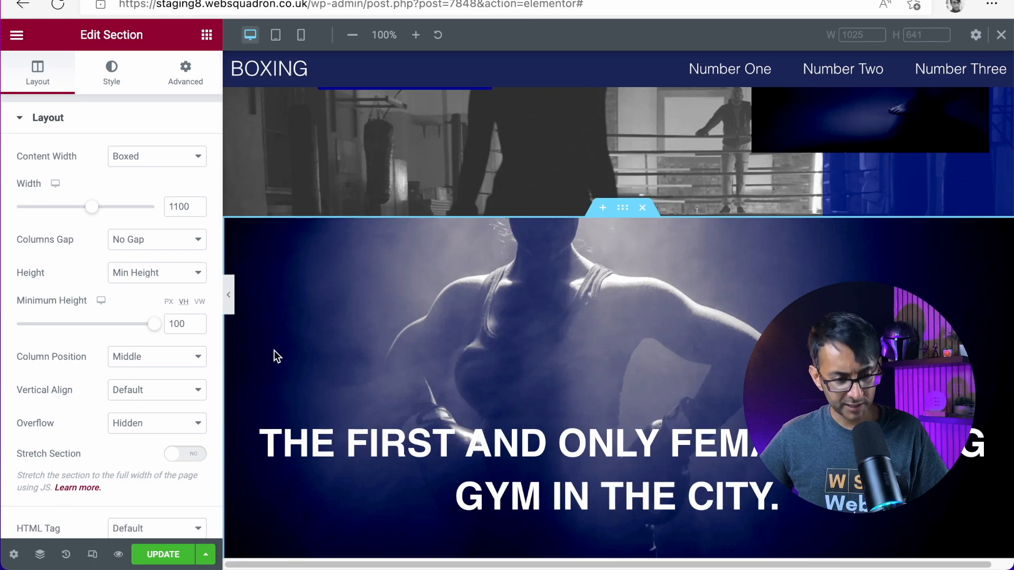
click(229, 306)
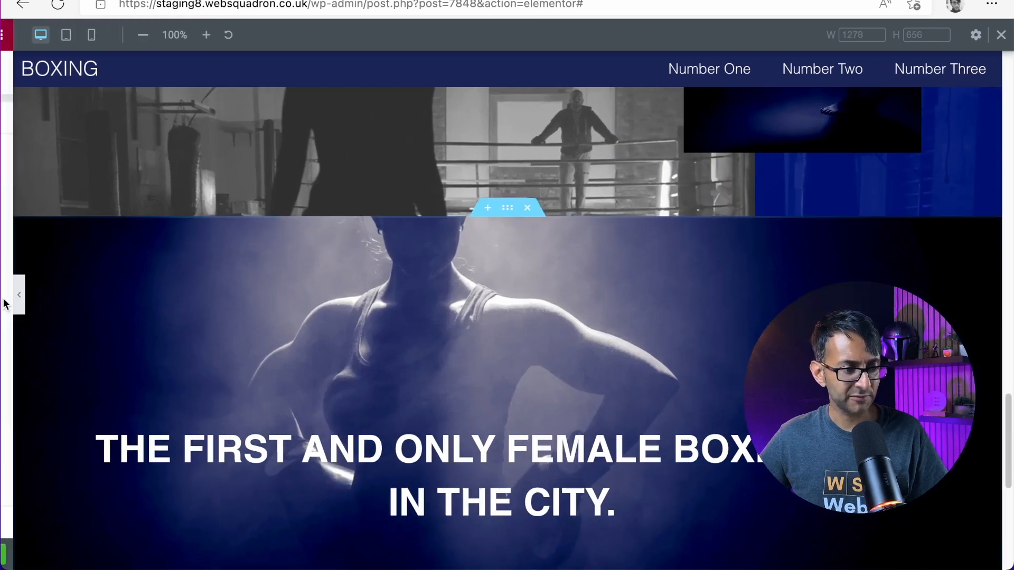
click(7, 296)
drag(73, 210, 55, 210)
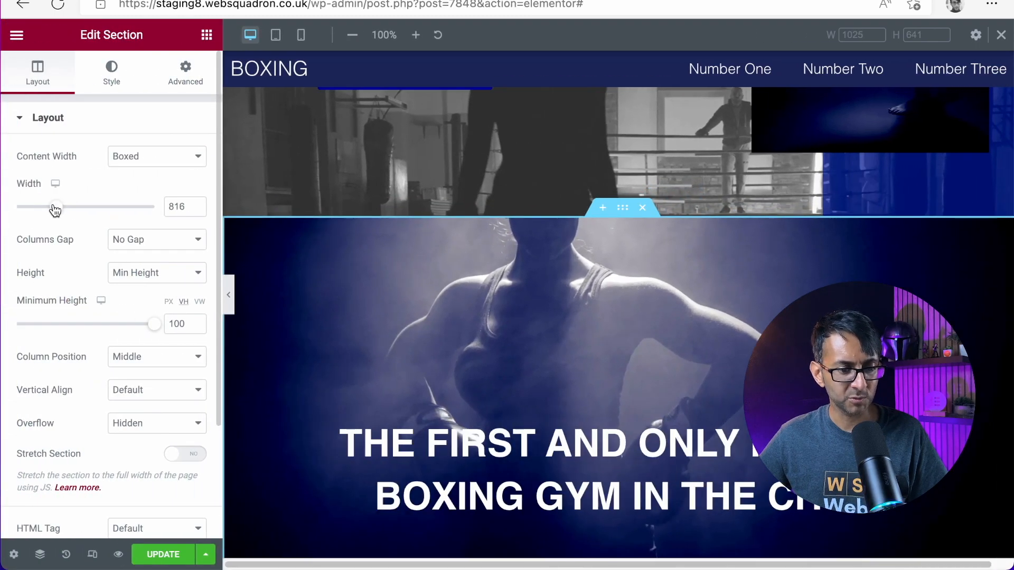
click(109, 85)
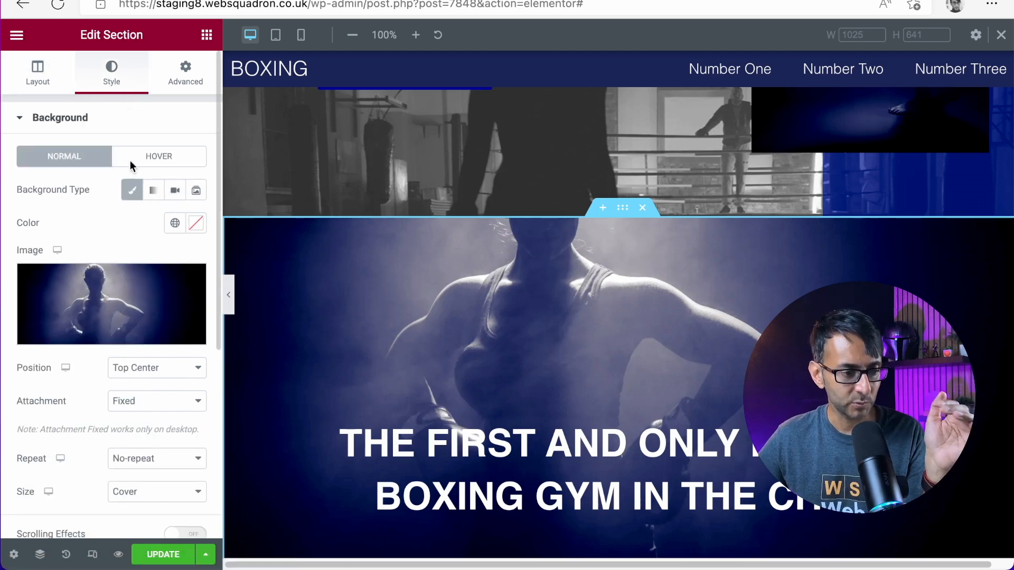
Step: Set the pasted section heading's font size to 2 rem
click(460, 440)
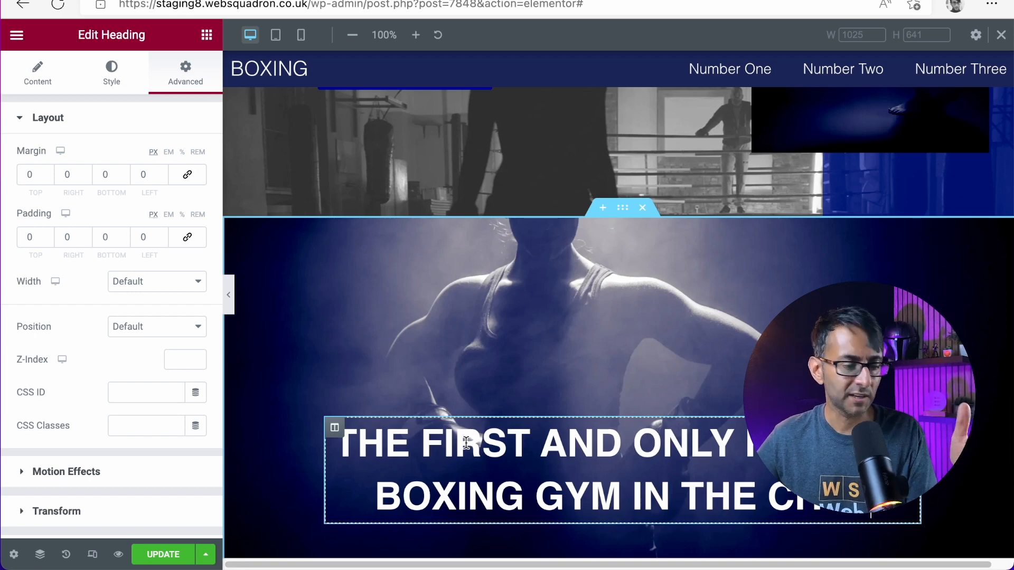
click(114, 80)
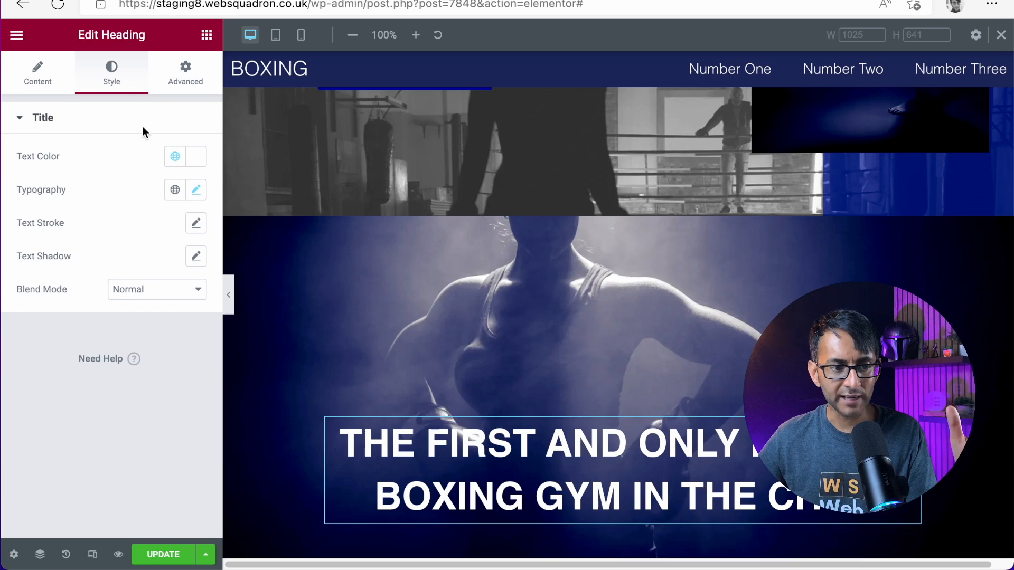
click(197, 191)
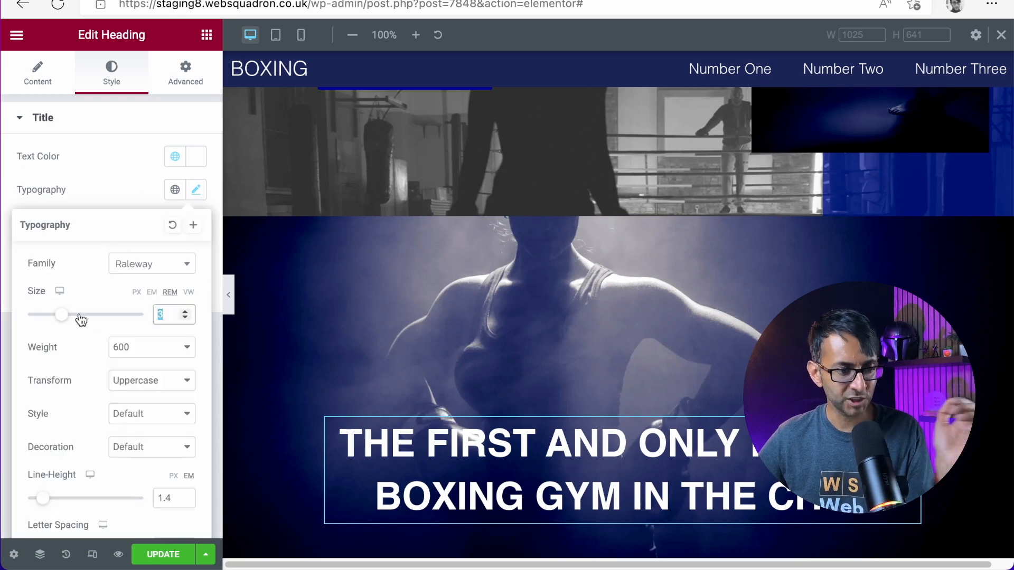
text(2)
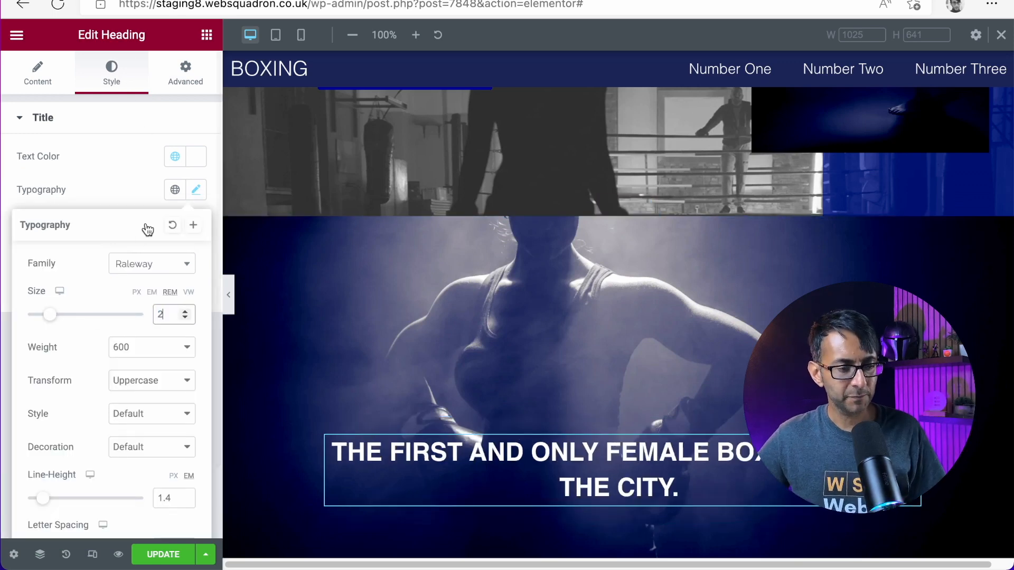
Step: Clear the pasted section heading's title and start Bertha.ai's Website Sub-Headline template for it
click(57, 87)
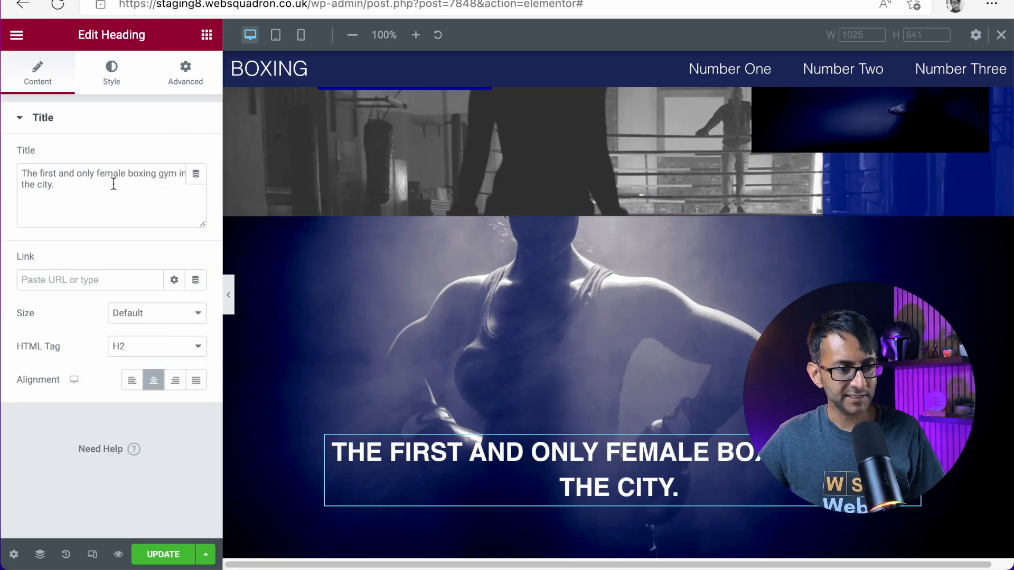
key(ctrl+a)
key(BackSpace)
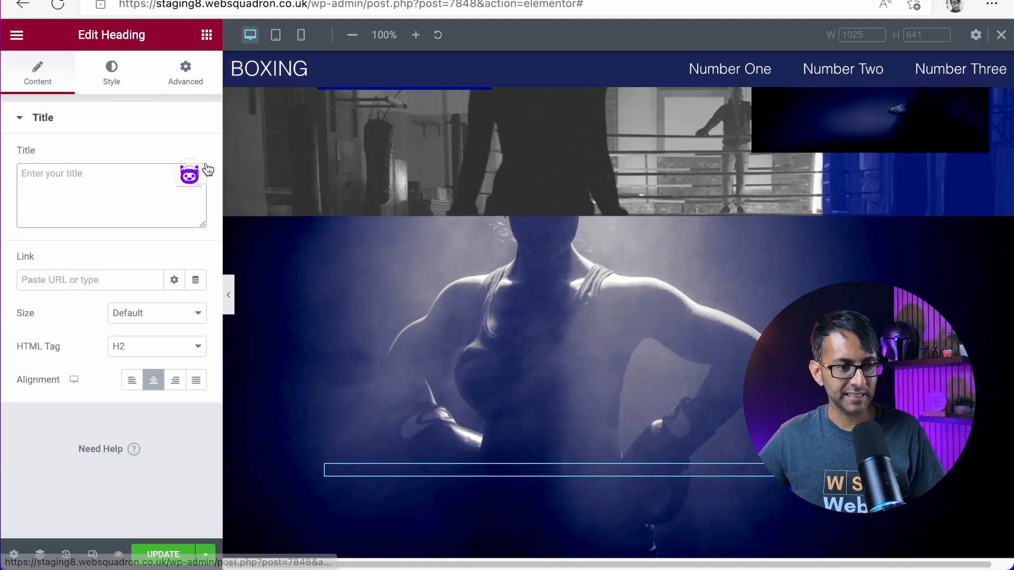
click(190, 174)
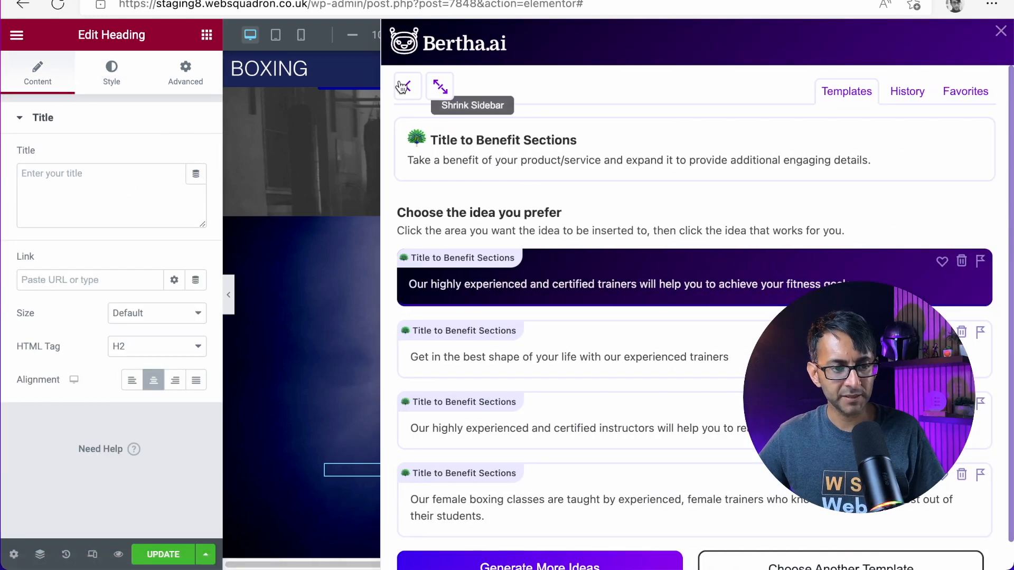
click(403, 87)
click(845, 351)
click(795, 266)
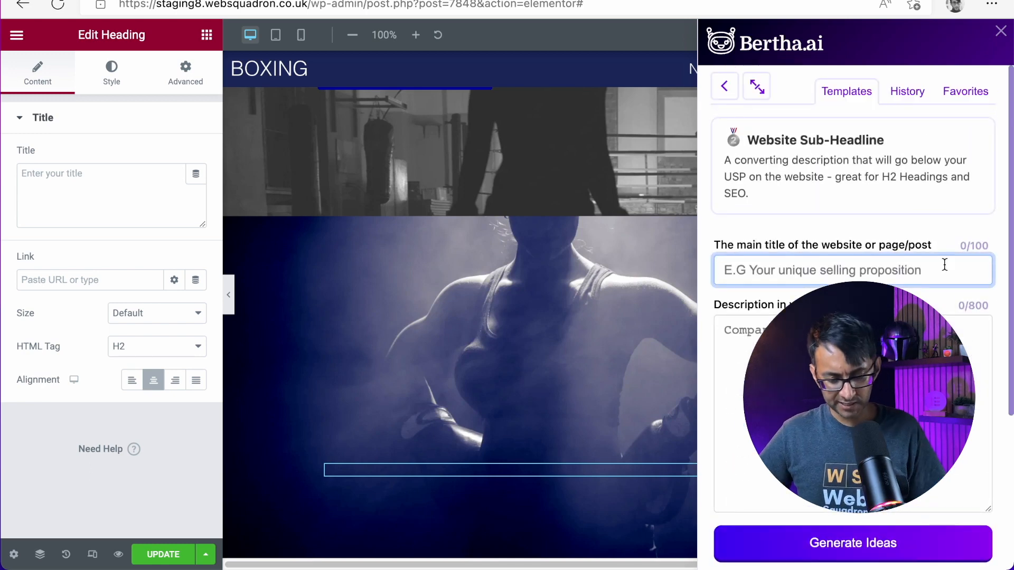
Step: Generate sub-headline ideas from the main title "Female boxing that works" and insert "Boxersocial is a unique boxing workout experience for women of all levels."
text(Female boxing that works)
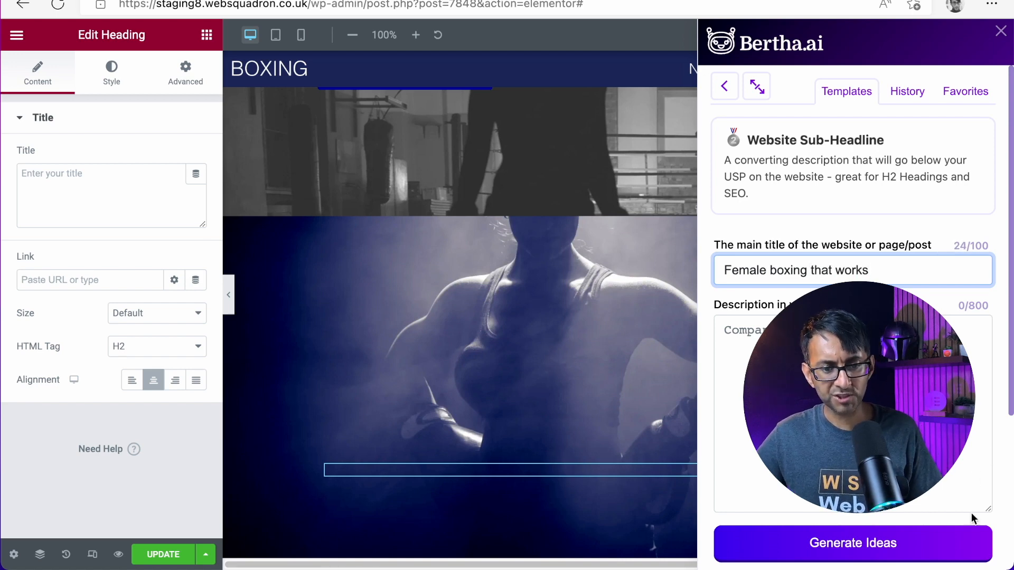
click(937, 550)
click(893, 544)
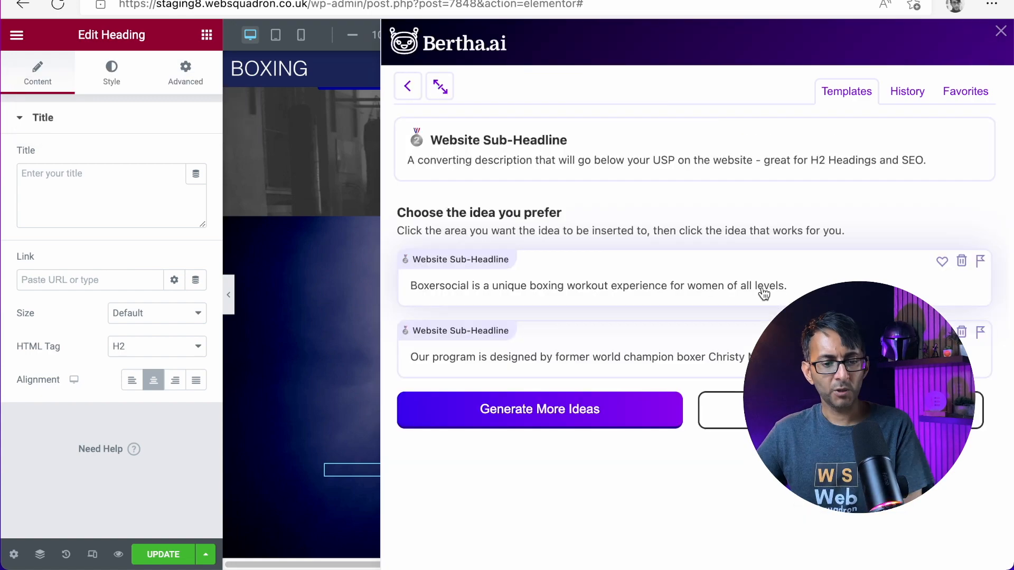
click(763, 285)
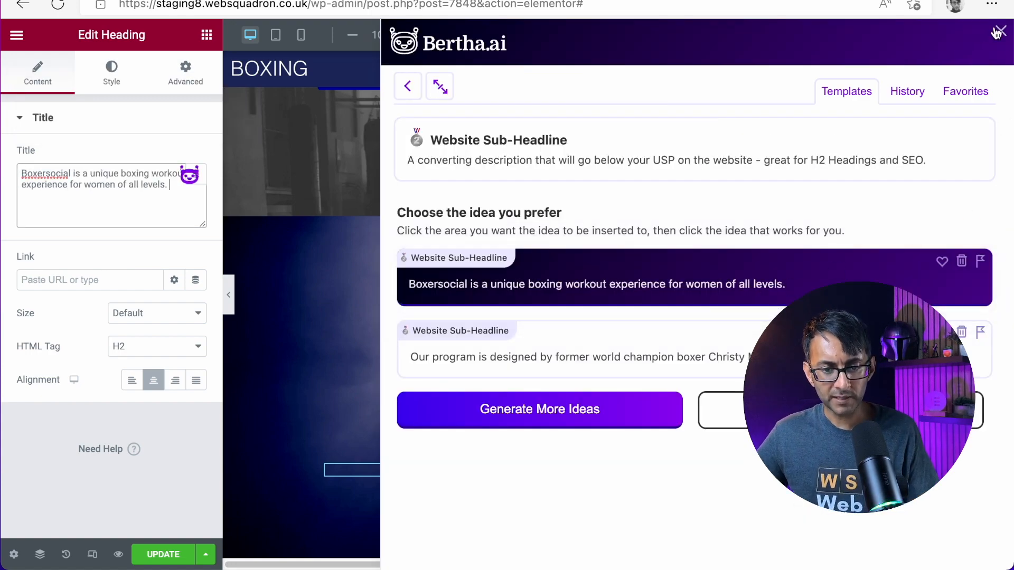
Step: Close the Bertha.ai sidebar, then cut and re-paste the generated title text so the heading refreshes on the page
click(993, 33)
triple_click(70, 212)
key(ctrl+c)
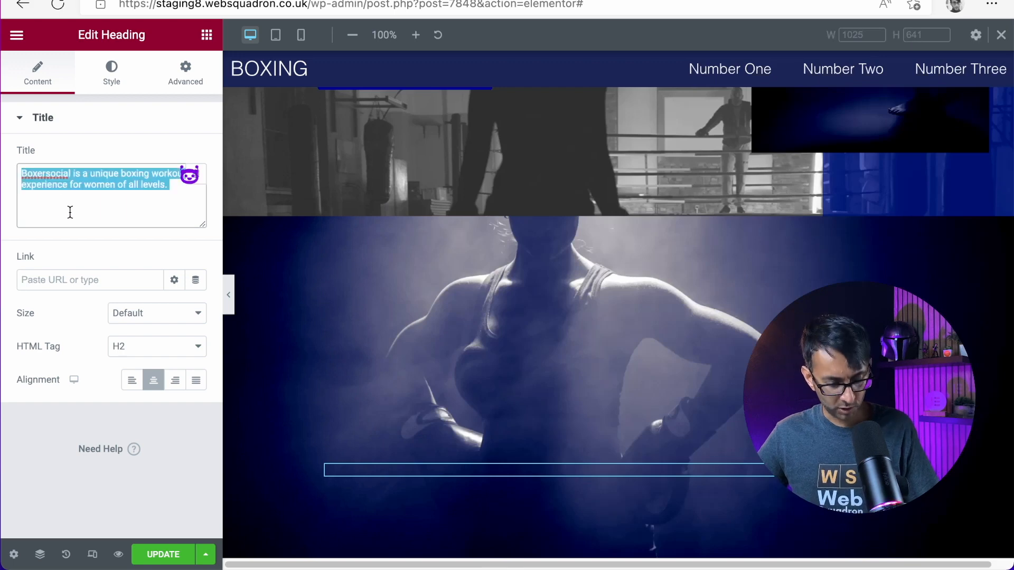
key(BackSpace)
key(ctrl+v)
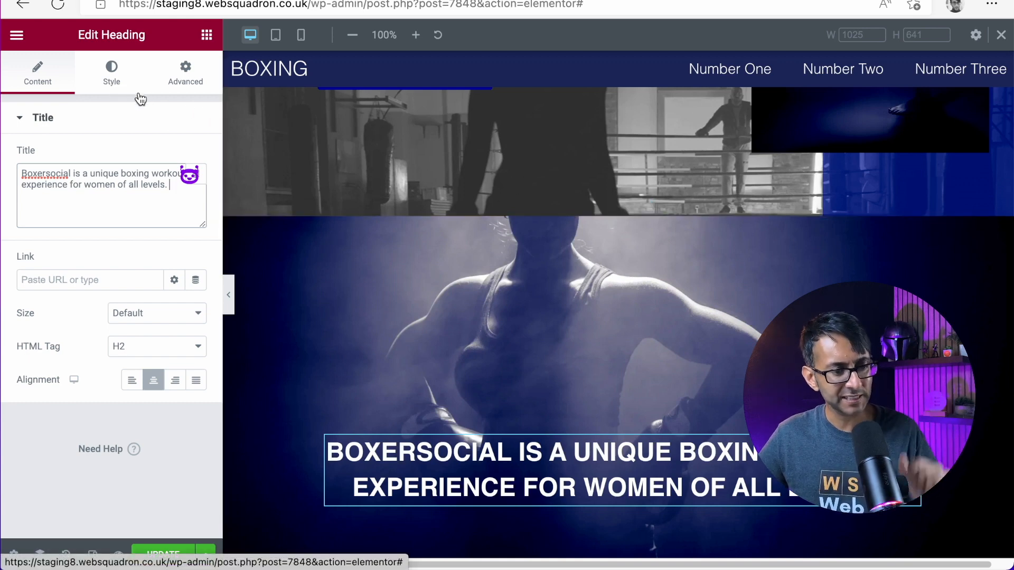
Step: Replace the pasted section's background image with the media library photo of the woman in a red top wrapping her hands
click(623, 208)
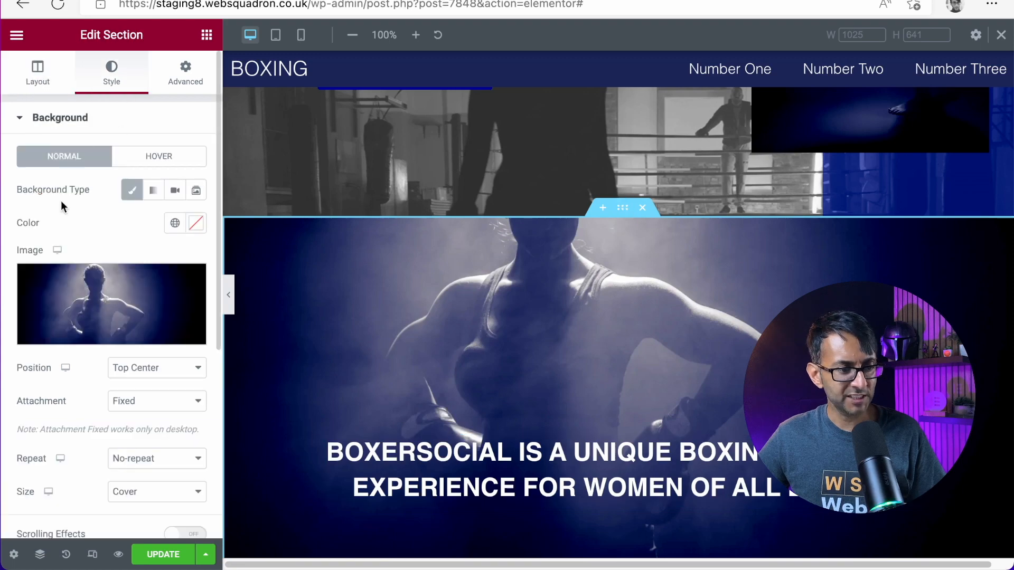
click(112, 301)
scroll(469, 340, down, 3)
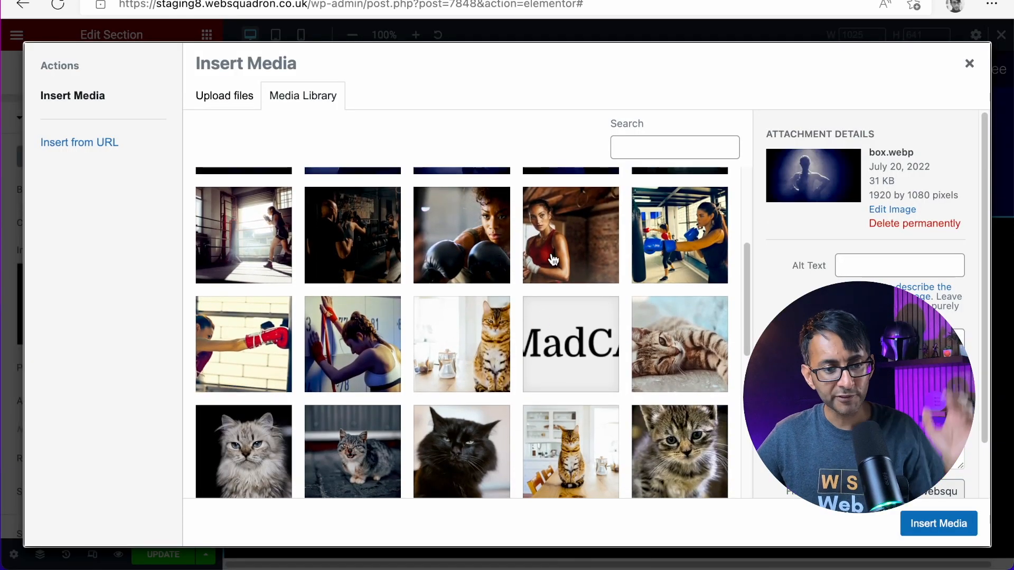
click(570, 235)
click(925, 532)
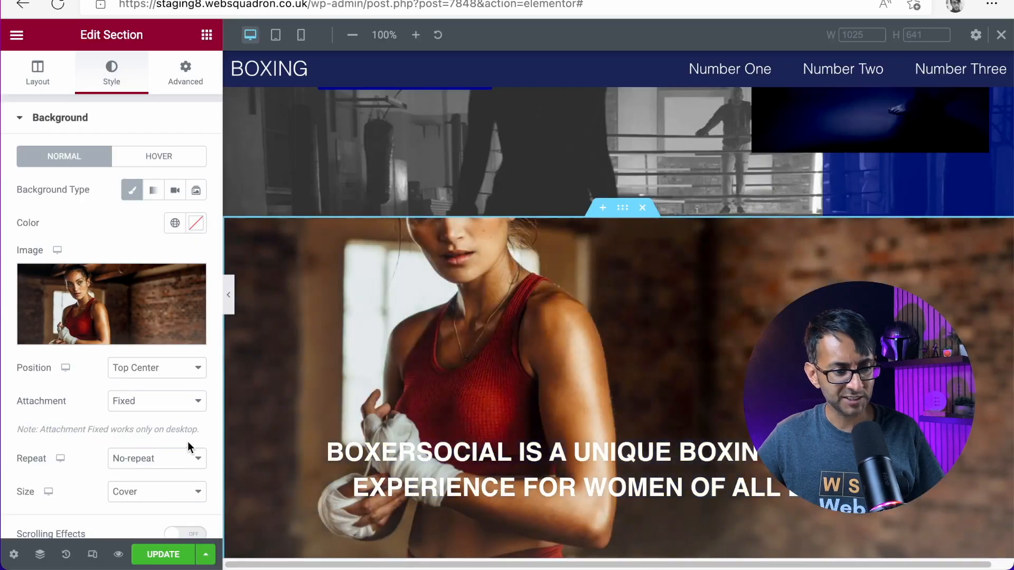
Step: Set the background image attachment of the final section to Scroll
scroll(423, 355, up, 1)
scroll(423, 355, down, 2)
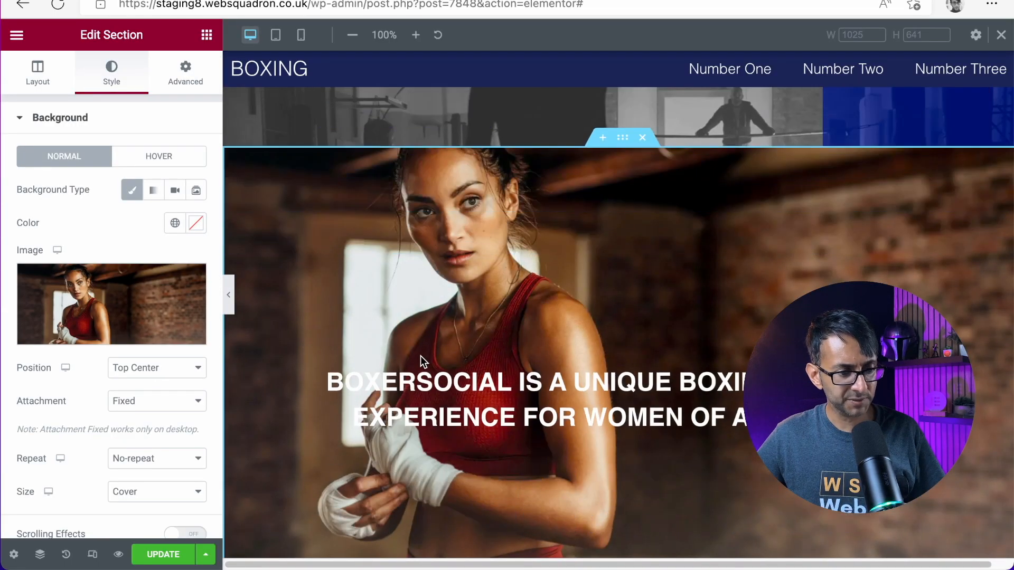
click(153, 401)
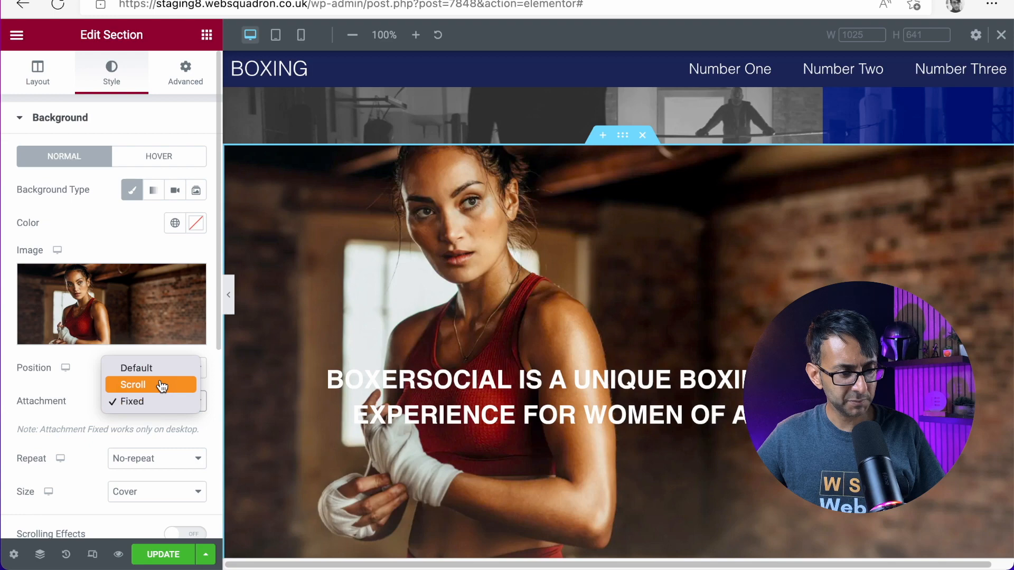
click(162, 384)
scroll(649, 381, down, 3)
scroll(671, 255, up, 3)
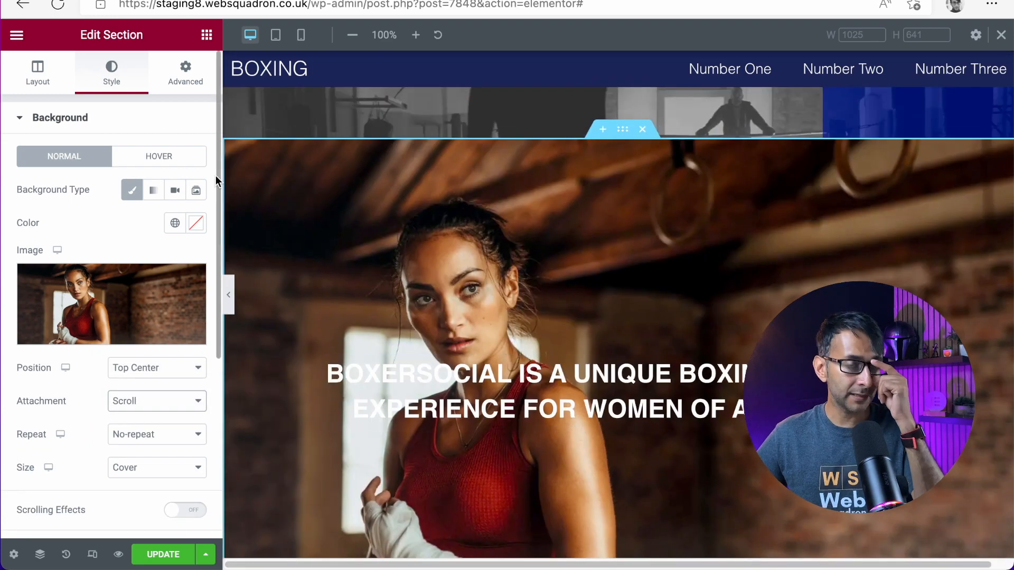
Step: Give the final section a classic background overlay in the global dark navy colour with an opacity of 0.67
scroll(119, 429, down, 3)
click(108, 431)
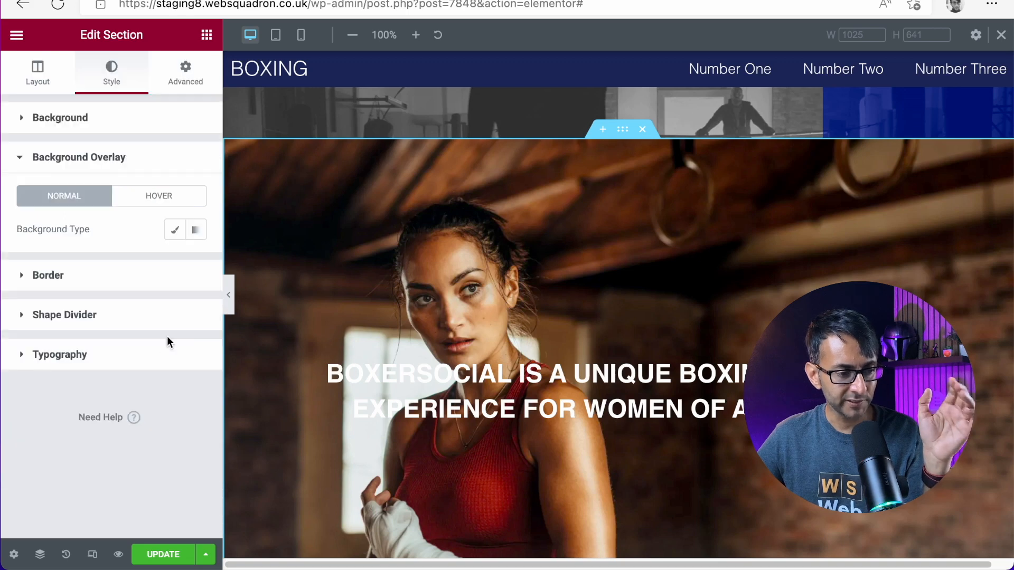
click(176, 233)
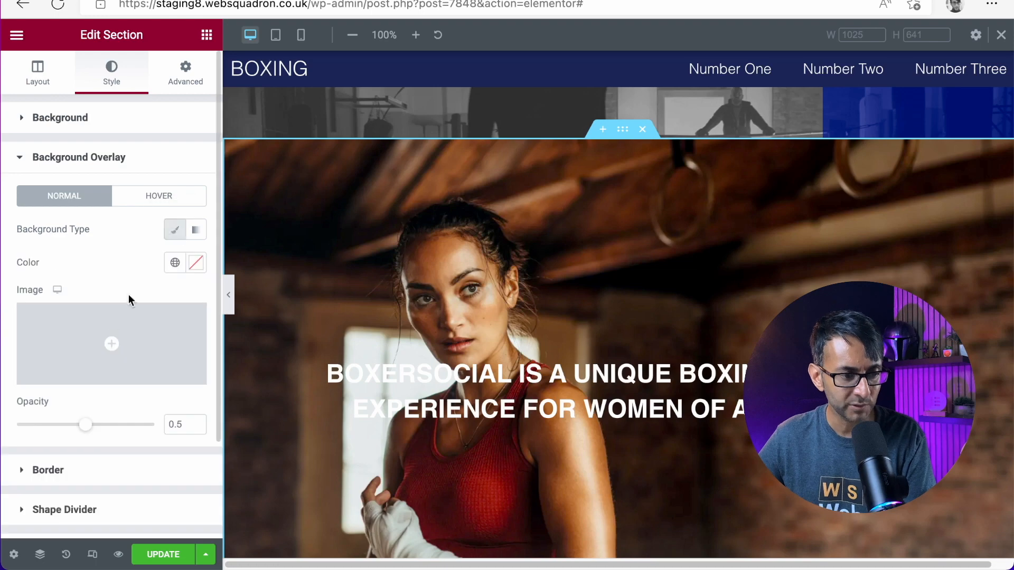
click(175, 263)
scroll(103, 455, down, 5)
click(109, 508)
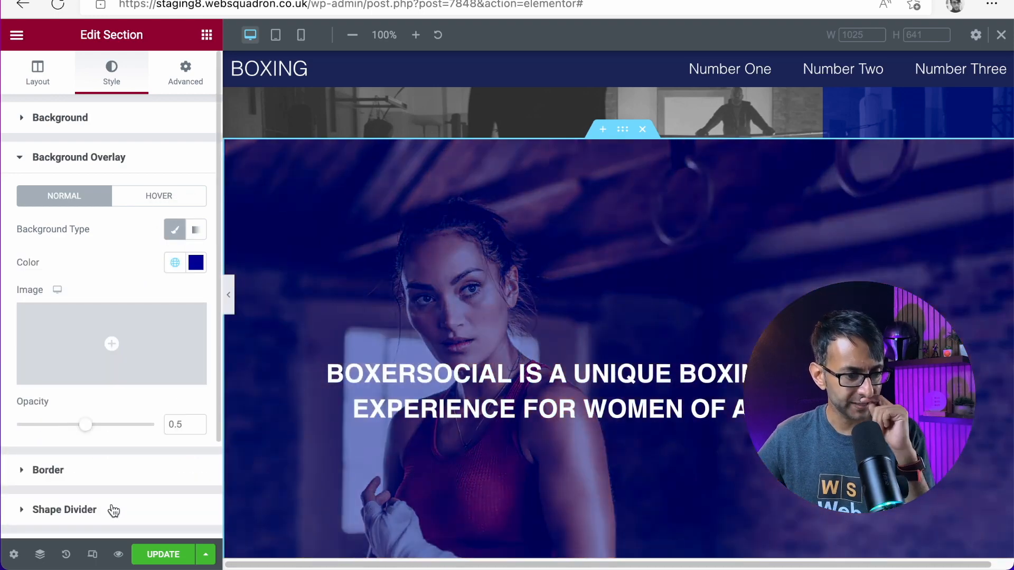
click(173, 267)
scroll(79, 412, down, 5)
click(91, 451)
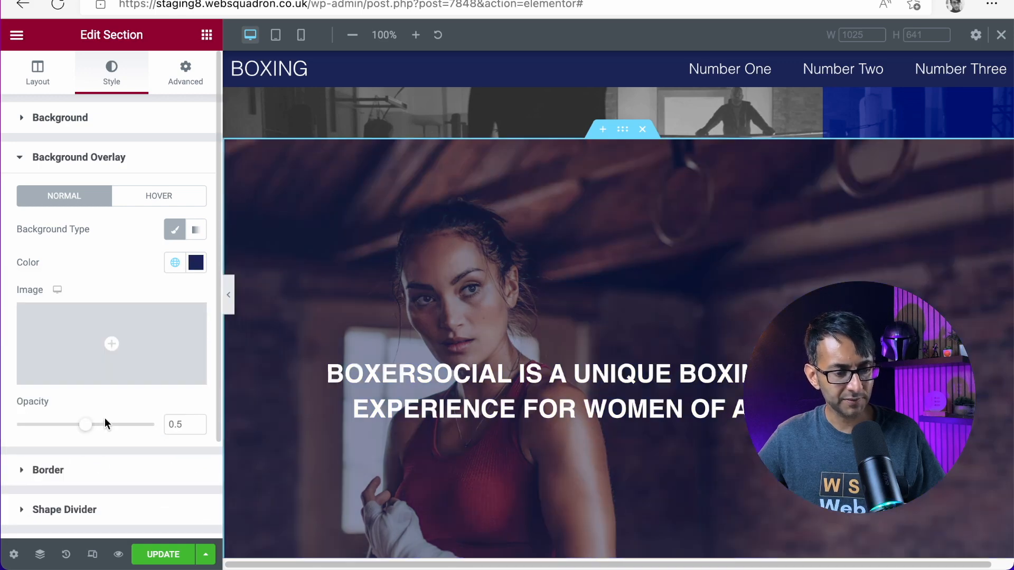
drag(81, 425, 114, 433)
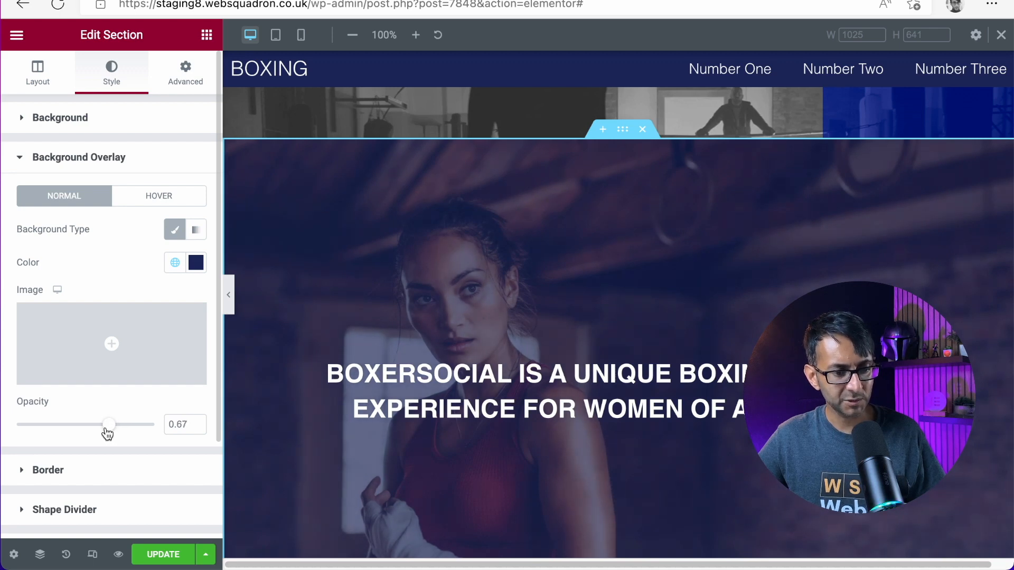
Step: Review the page's sections from the hero down to the final section for overall appearance and background scrolling behaviour
scroll(697, 394, down, 2)
scroll(696, 394, up, 4)
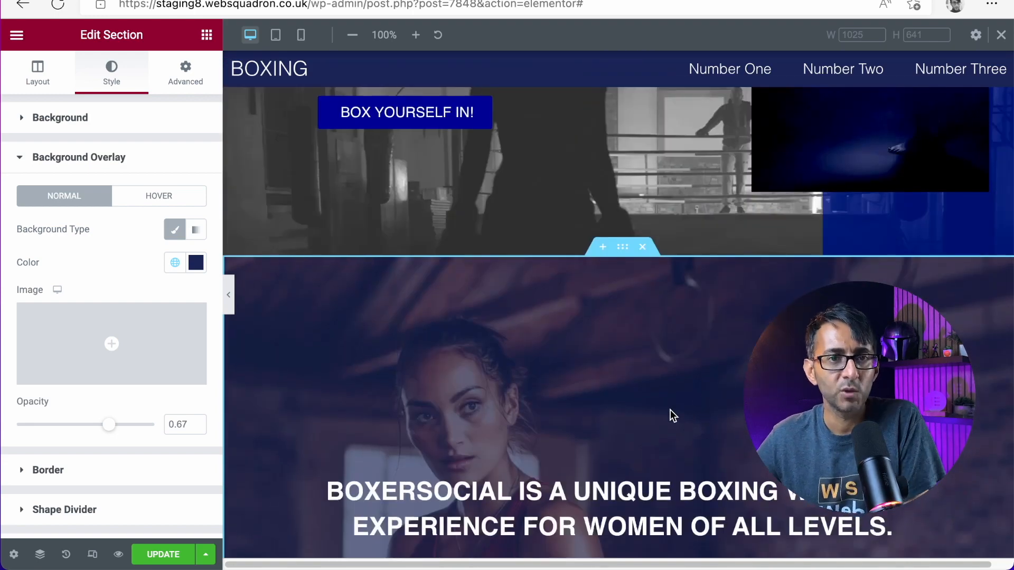
scroll(670, 410, up, 5)
scroll(670, 410, down, 10)
scroll(670, 409, up, 10)
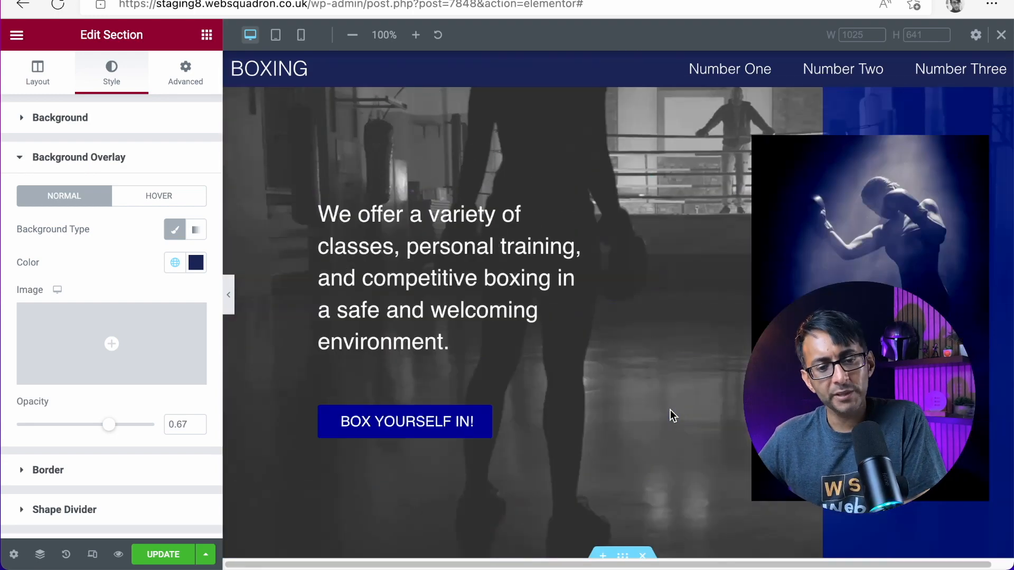
scroll(670, 410, up, 4)
scroll(671, 410, down, 9)
scroll(670, 409, up, 12)
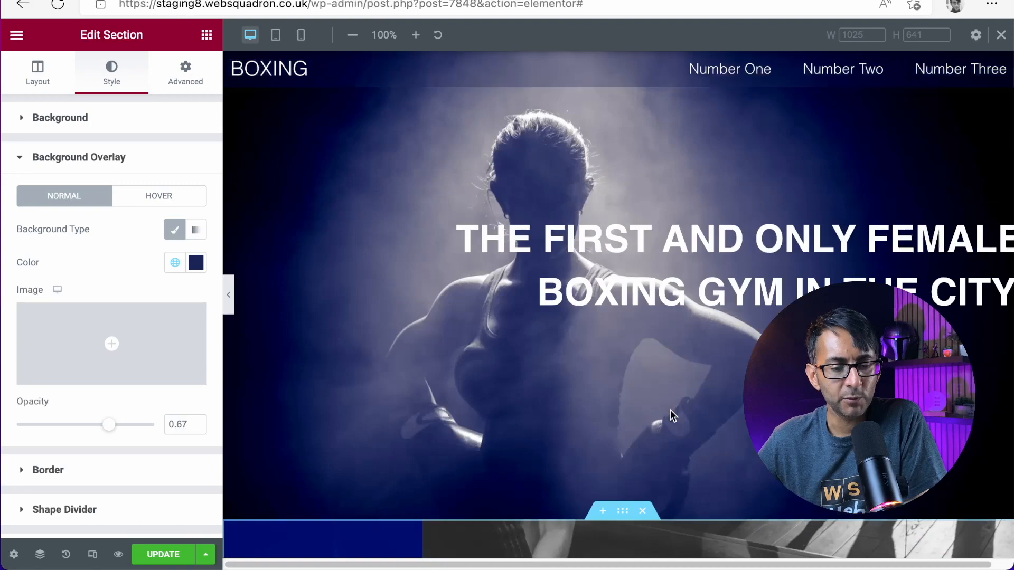
scroll(670, 410, down, 6)
scroll(670, 410, up, 6)
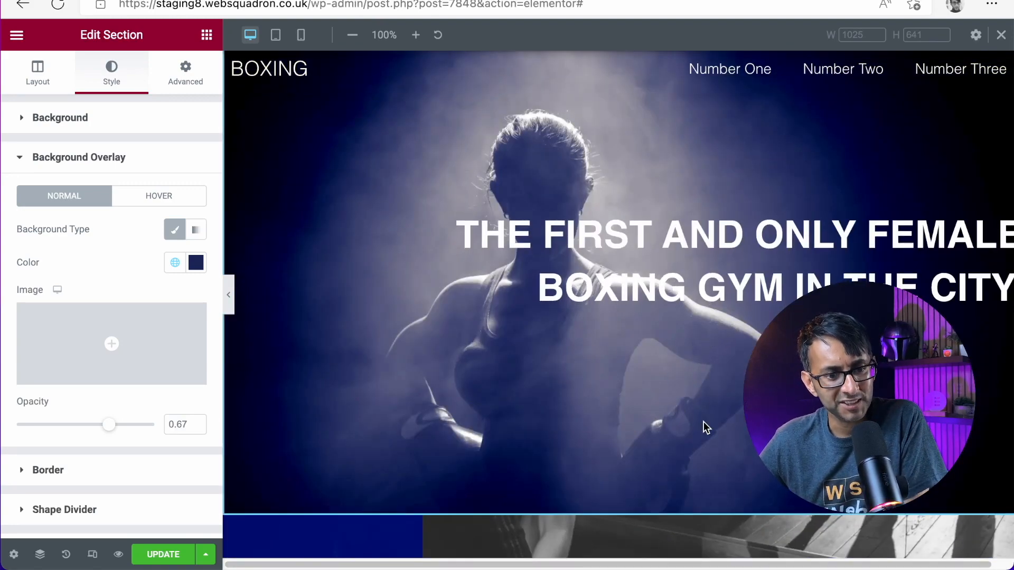
scroll(704, 423, down, 10)
scroll(717, 490, down, 12)
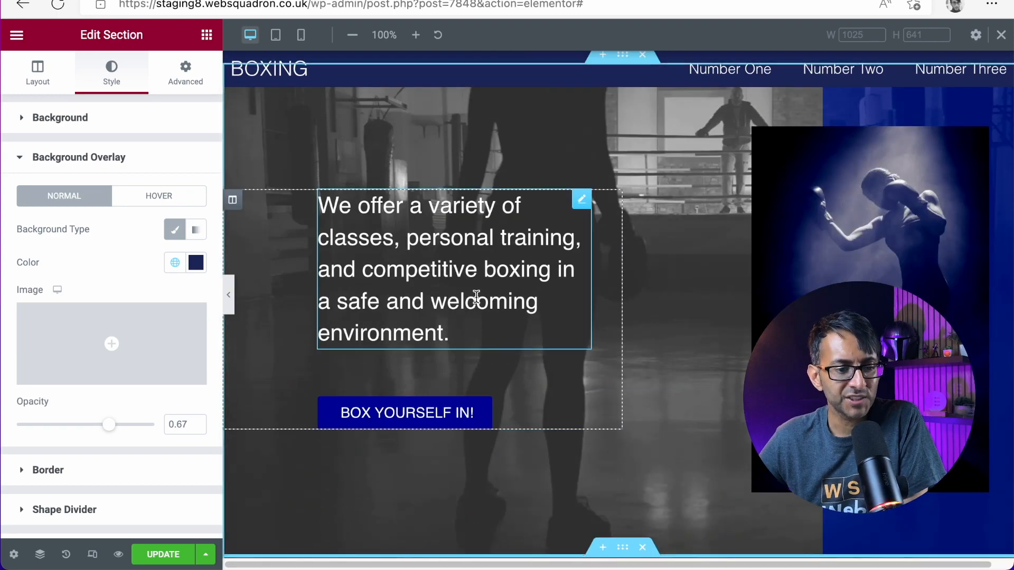
click(476, 298)
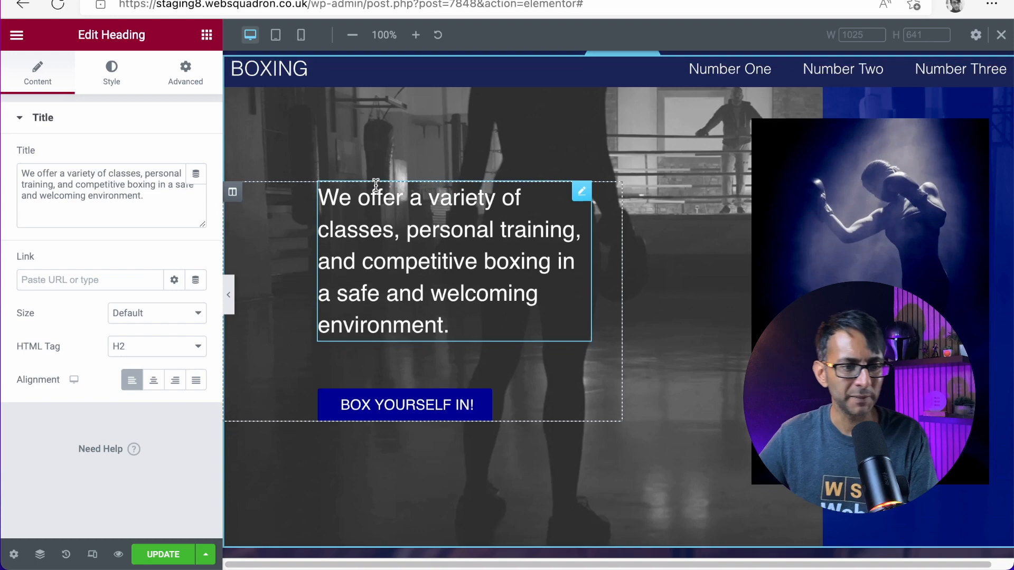
Step: Set the final section's background image position to Center Left for the mobile view
scroll(601, 328, down, 5)
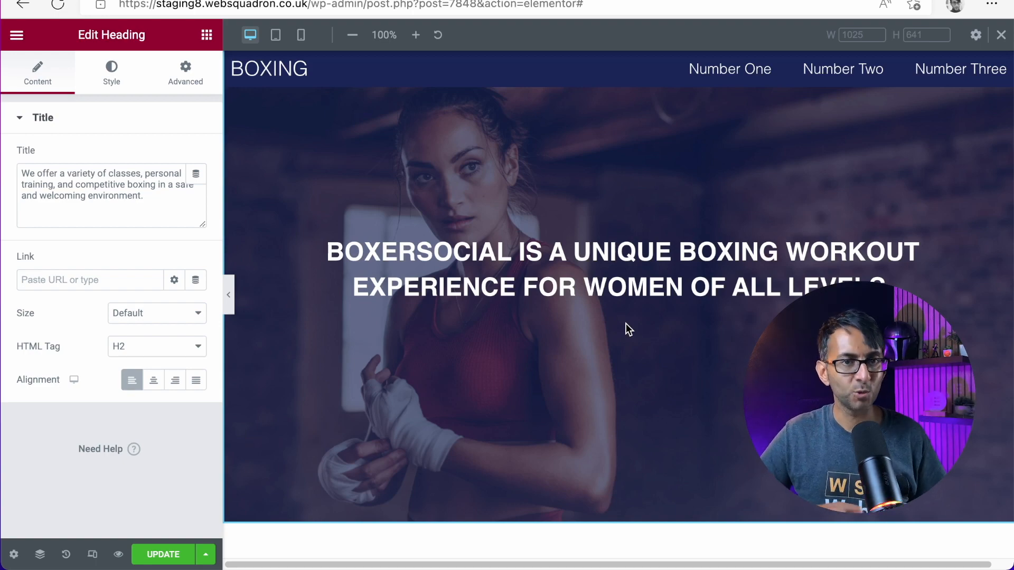
scroll(647, 360, down, 4)
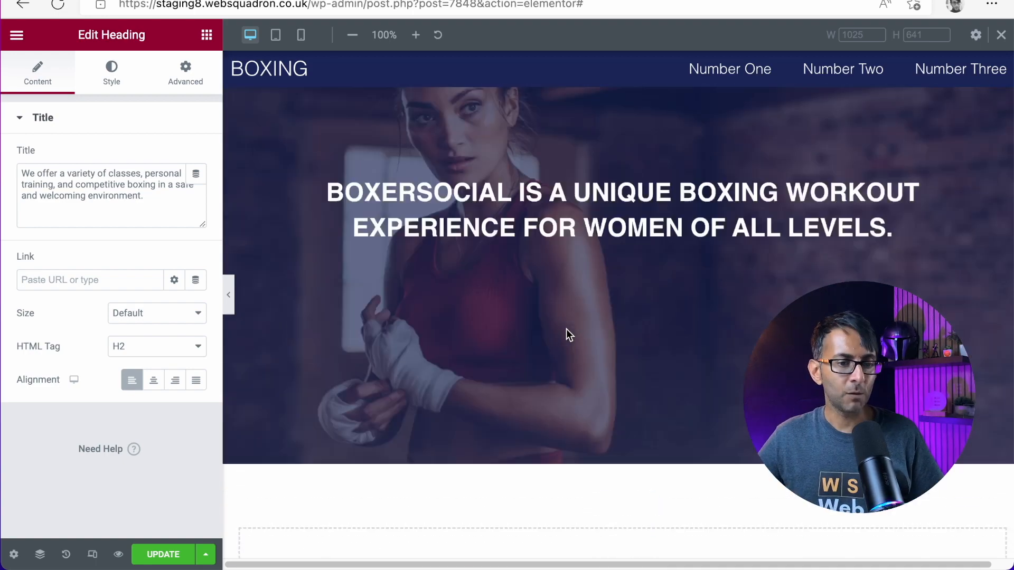
scroll(566, 329, down, 10)
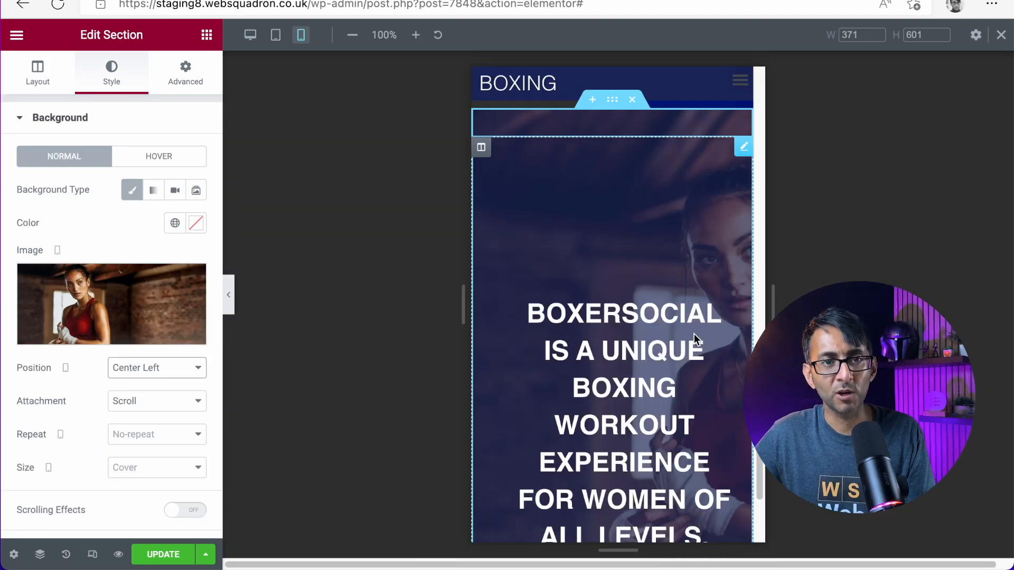
Step: Return to the desktop view and examine the whole page at full width with the editing panel hidden
click(249, 37)
scroll(742, 312, up, 5)
scroll(741, 311, up, 5)
scroll(741, 311, down, 3)
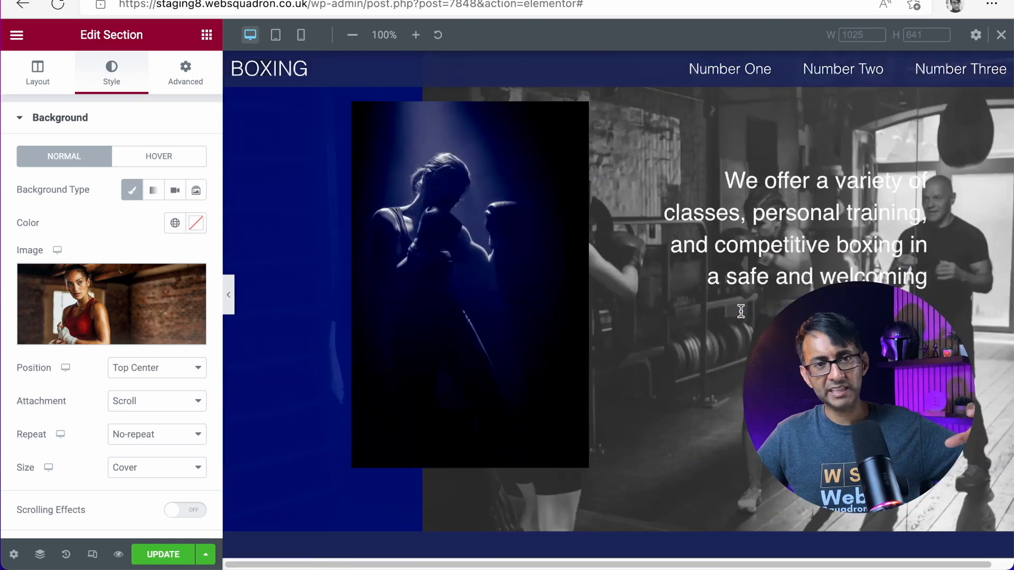
scroll(741, 311, up, 3)
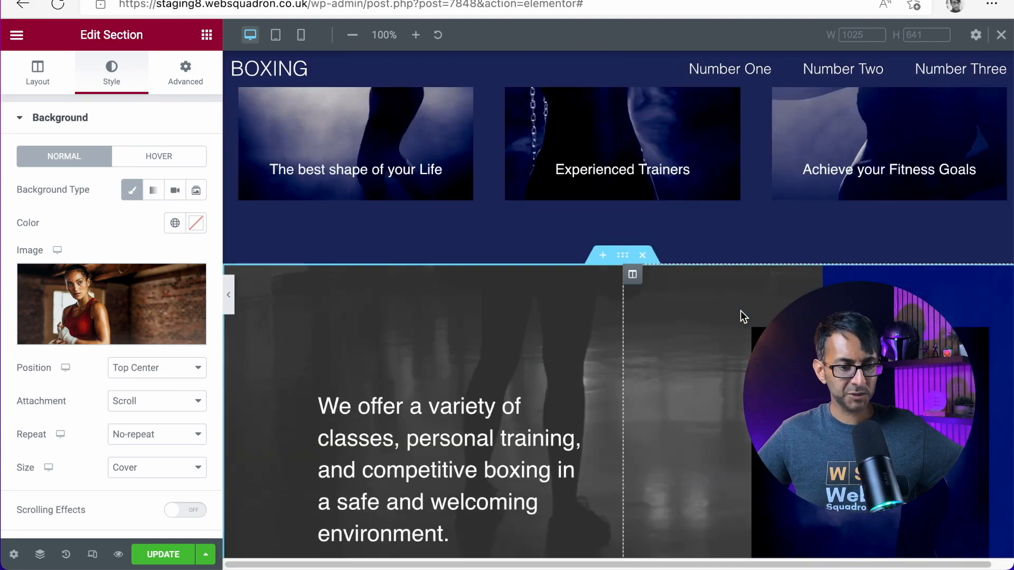
click(229, 303)
scroll(442, 382, up, 5)
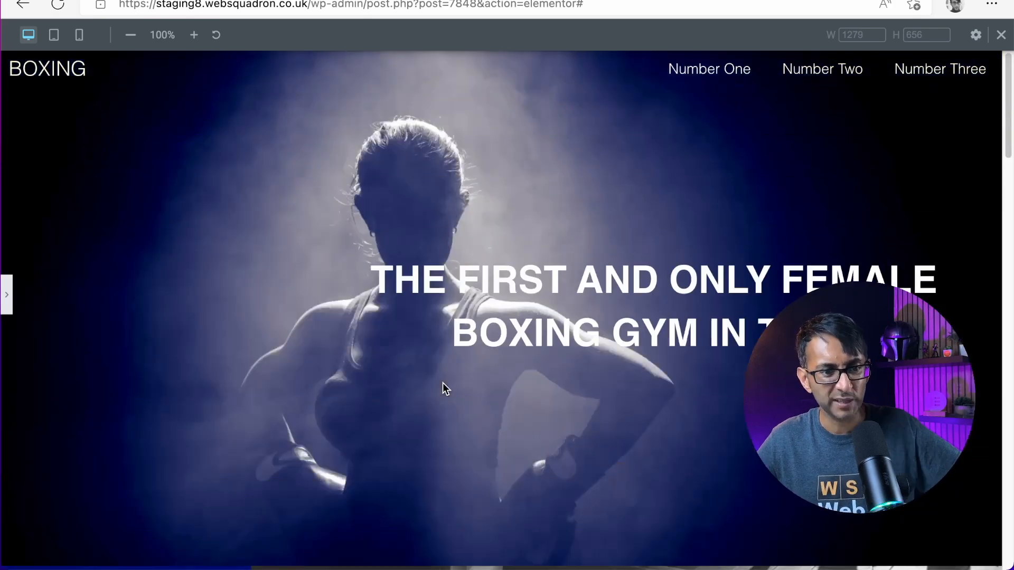
scroll(443, 382, down, 8)
scroll(443, 382, down, 5)
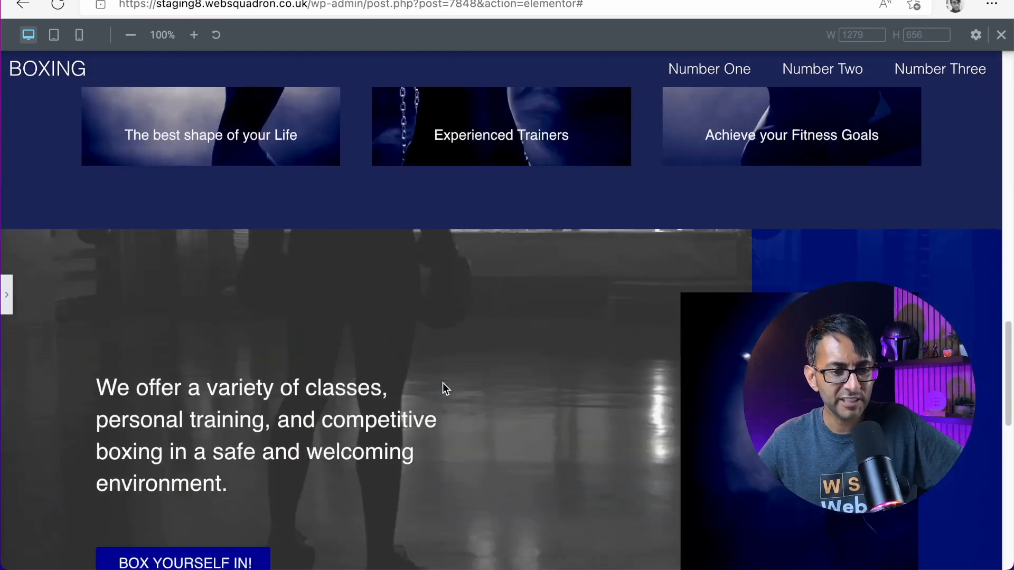
scroll(443, 382, down, 5)
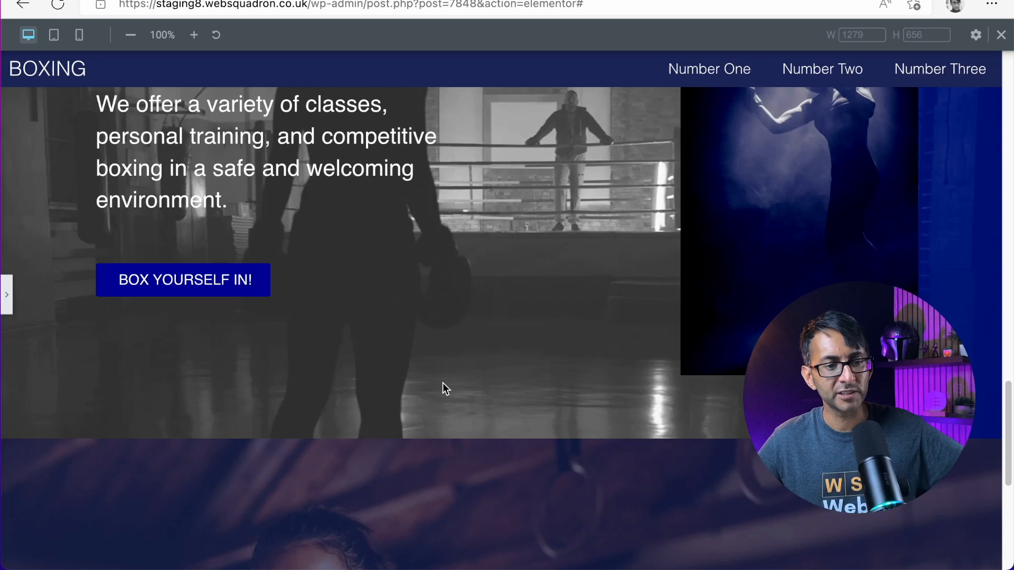
scroll(445, 389, up, 15)
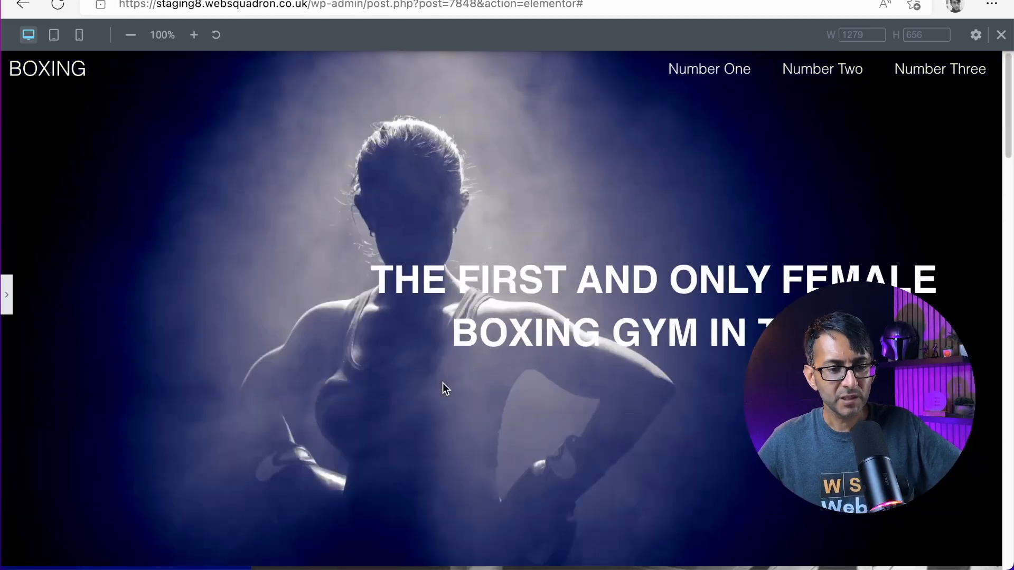
scroll(443, 384, down, 20)
scroll(444, 384, up, 20)
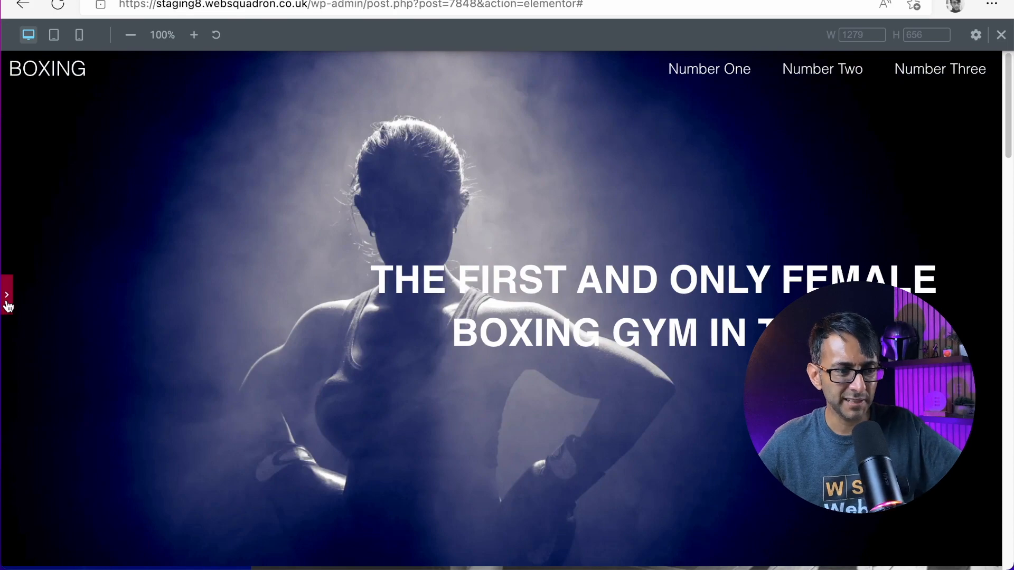
Step: Restore the editing panel, check the page's sections in the mobile view, and return to the desktop view
click(8, 304)
click(301, 35)
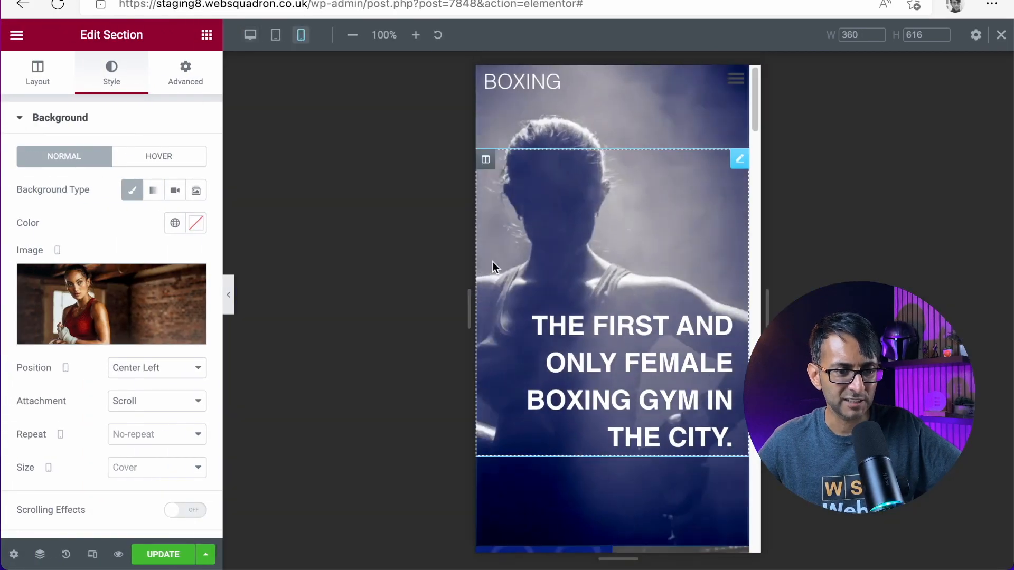
scroll(492, 261, down, 15)
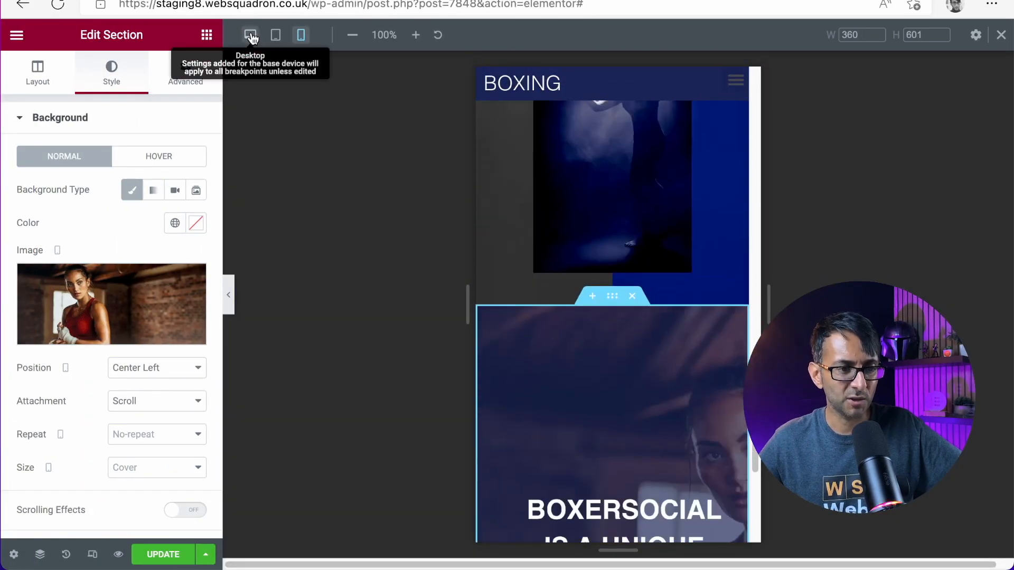
click(250, 36)
scroll(514, 321, up, 10)
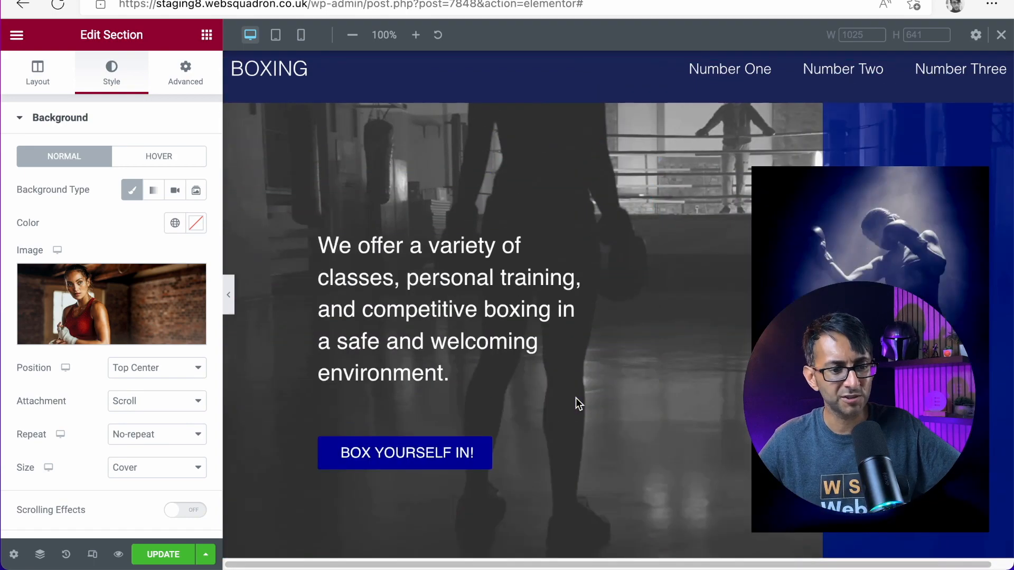
Step: Open the title of the "We offer a variety of classes" heading below the three image cards for editing
scroll(576, 398, up, 4)
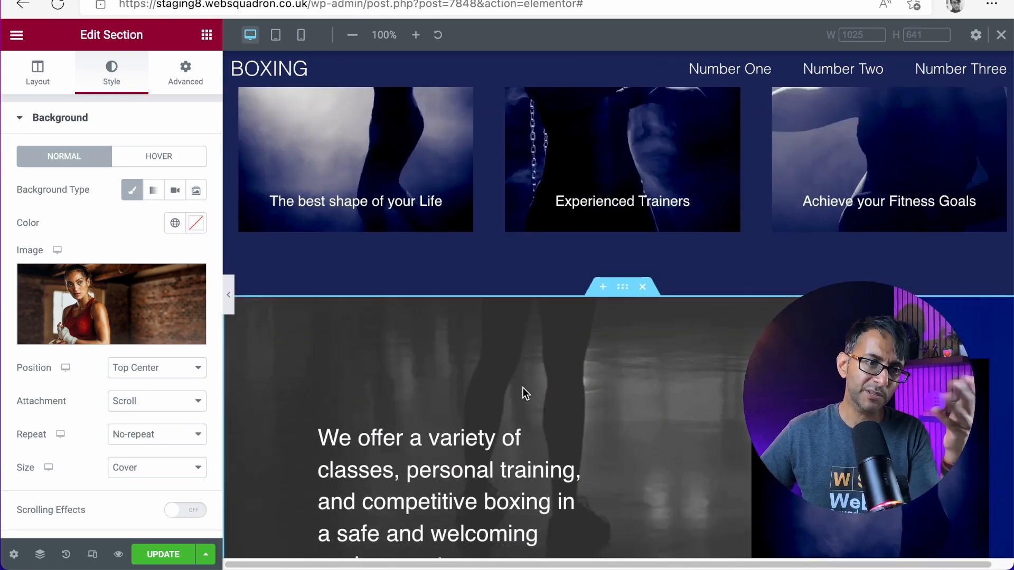
click(37, 73)
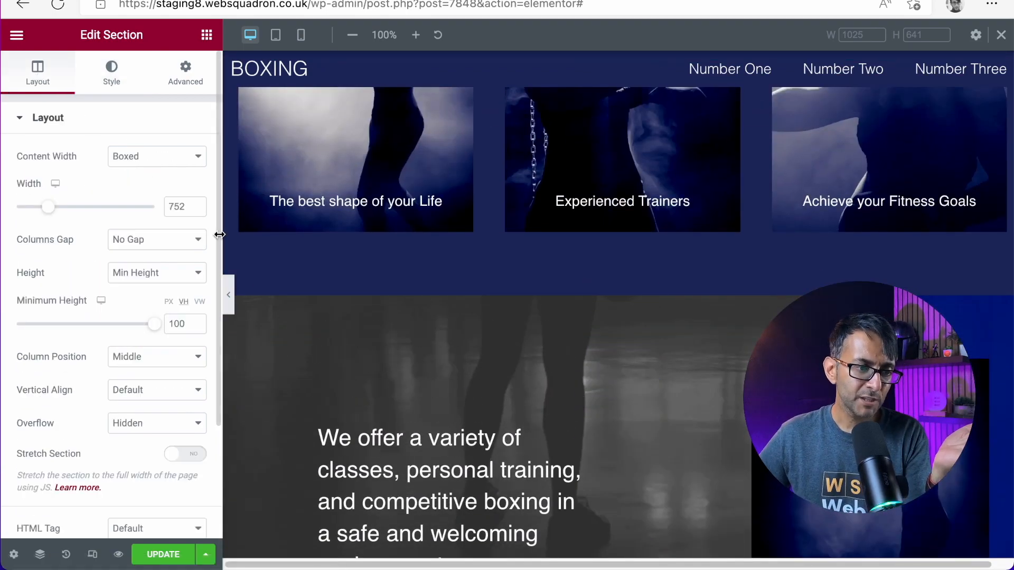
click(432, 441)
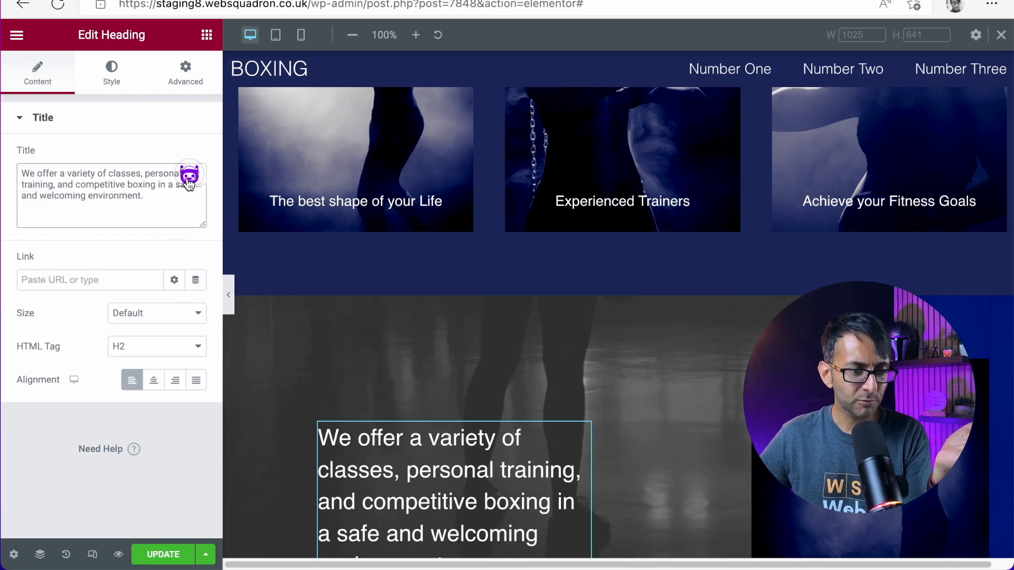